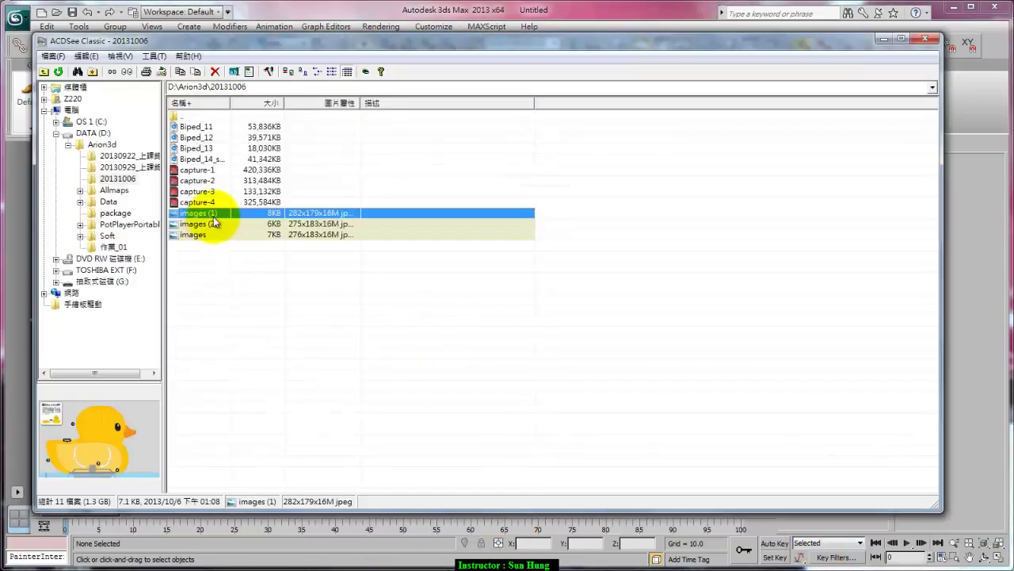
Step: Open the first 'images' duck reference file in the ACDSee viewer and dismiss Options
{"action": "left_click", "coordinate": [212, 216]}
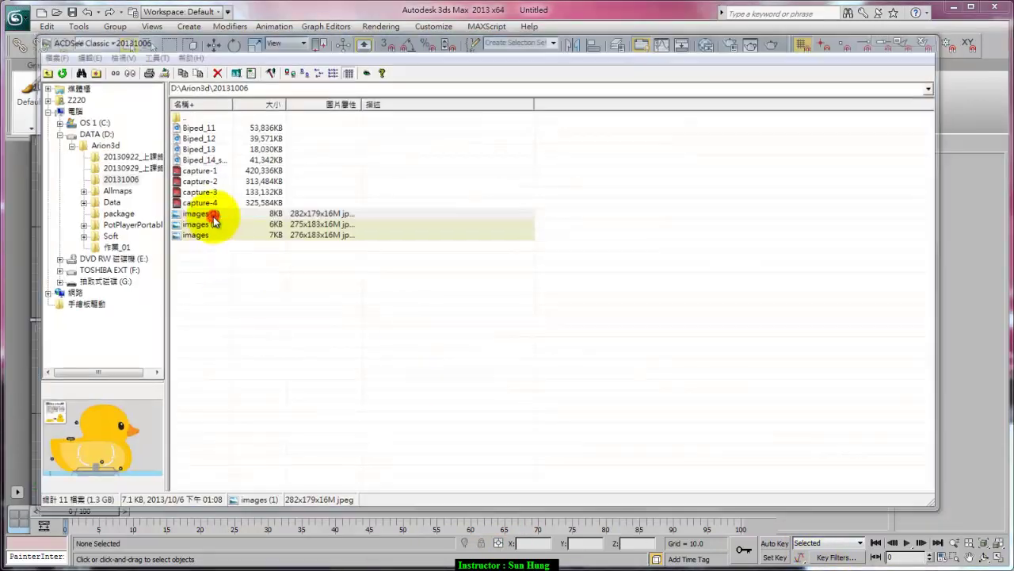
{"action": "double_click", "coordinate": [213, 219]}
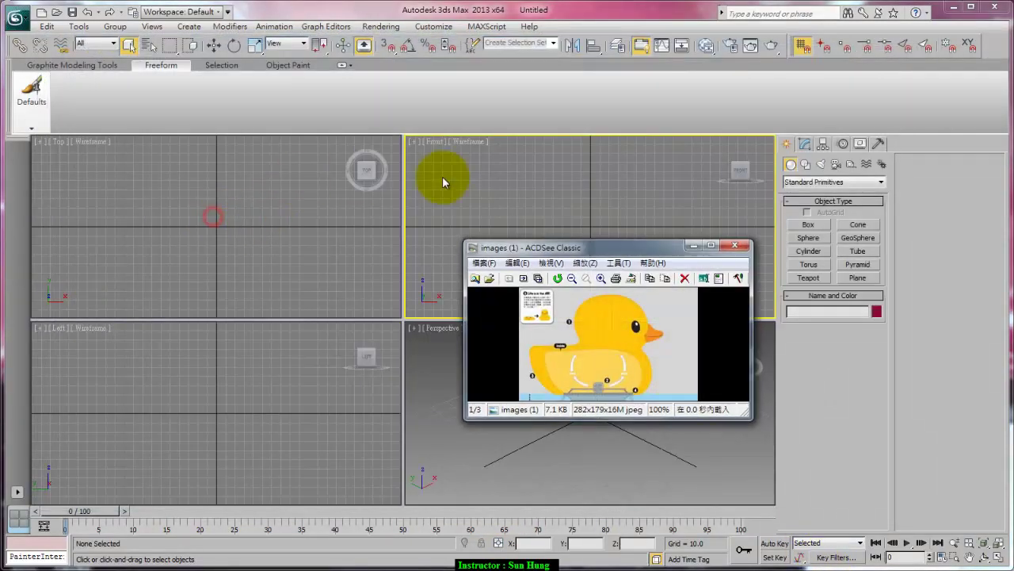
{"action": "left_click", "coordinate": [736, 278]}
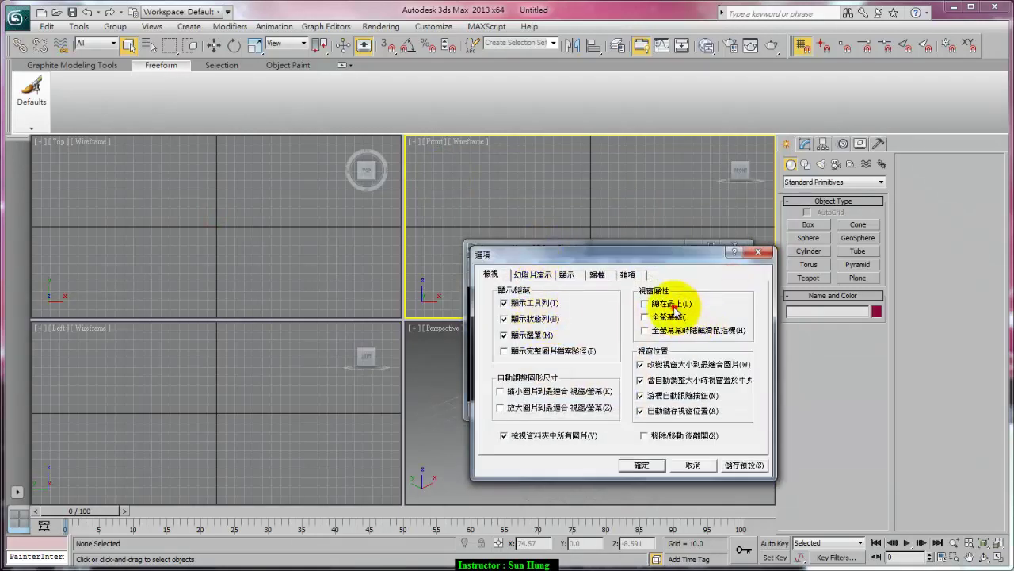
{"action": "left_click", "coordinate": [657, 473]}
Step: Page back and forth through the three duck reference images
{"action": "scroll", "coordinate": [644, 348], "scroll_direction": "down", "scroll_amount": 1}
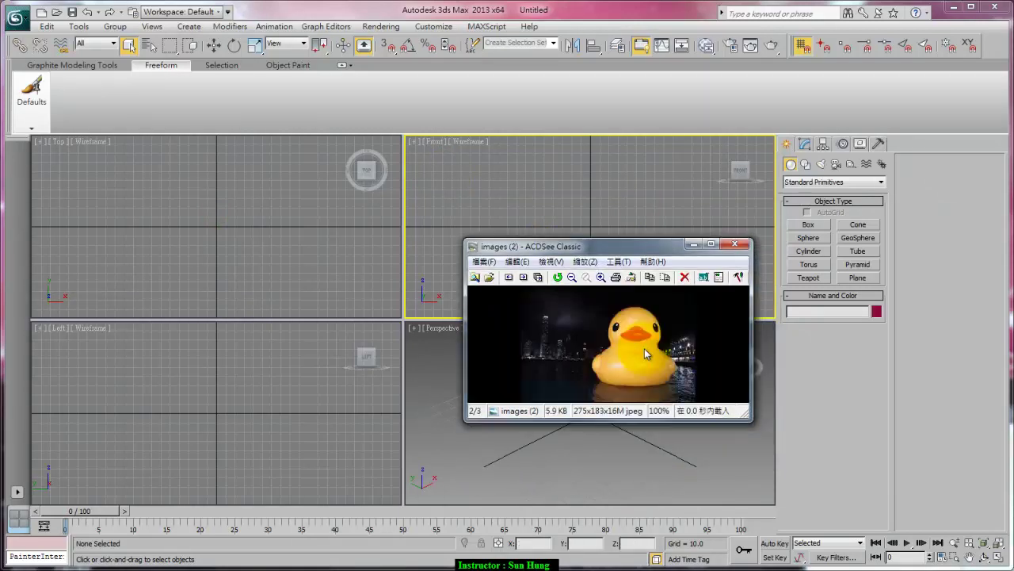
{"action": "scroll", "coordinate": [644, 348], "scroll_direction": "up", "scroll_amount": 1}
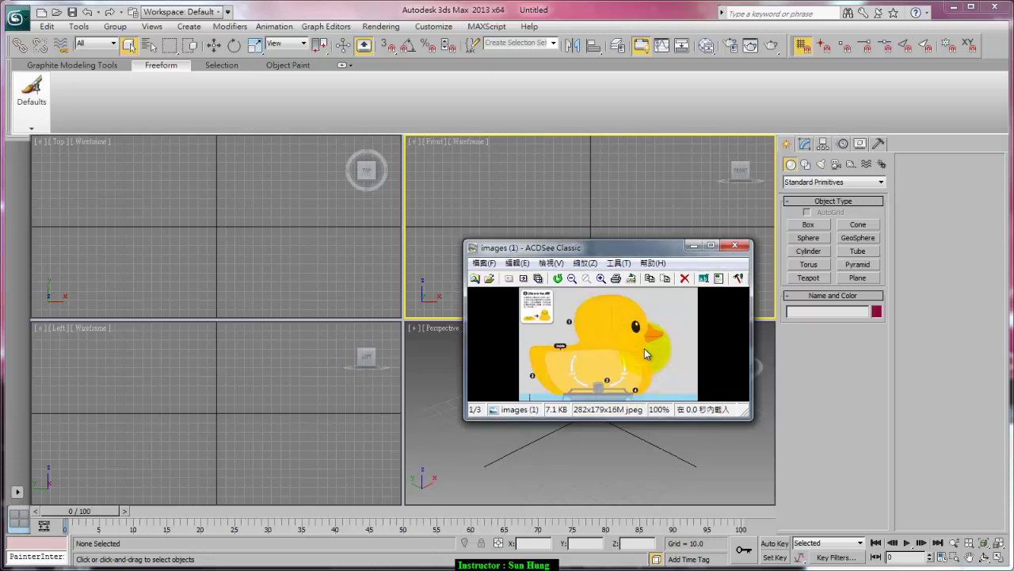
{"action": "scroll", "coordinate": [644, 348], "scroll_direction": "down", "scroll_amount": 1}
{"action": "scroll", "coordinate": [644, 348], "scroll_direction": "down", "scroll_amount": 1}
{"action": "scroll", "coordinate": [645, 348], "scroll_direction": "up", "scroll_amount": 1}
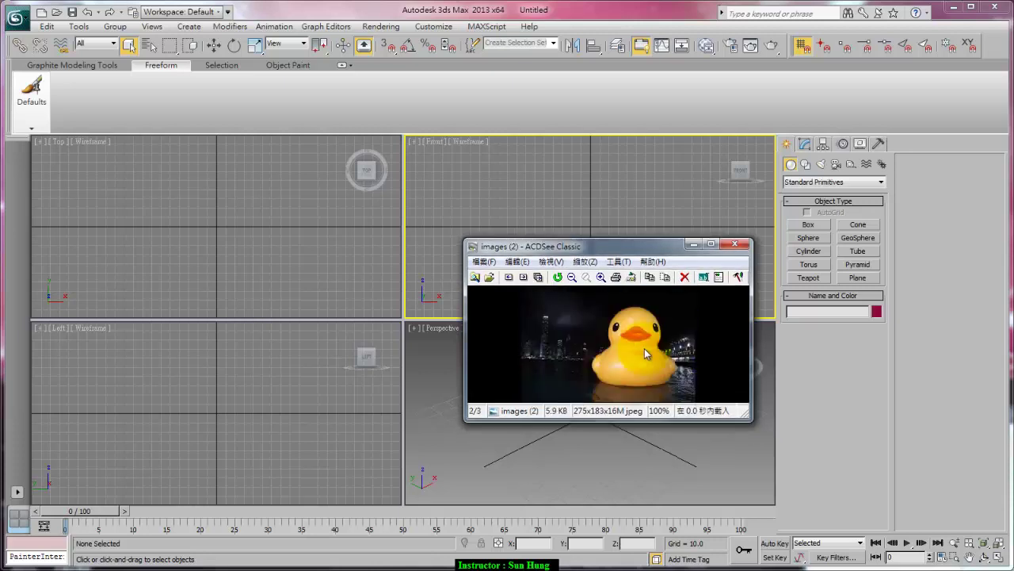
{"action": "scroll", "coordinate": [644, 348], "scroll_direction": "up", "scroll_amount": 1}
{"action": "scroll", "coordinate": [645, 348], "scroll_direction": "down", "scroll_amount": 1}
{"action": "scroll", "coordinate": [644, 348], "scroll_direction": "up", "scroll_amount": 1}
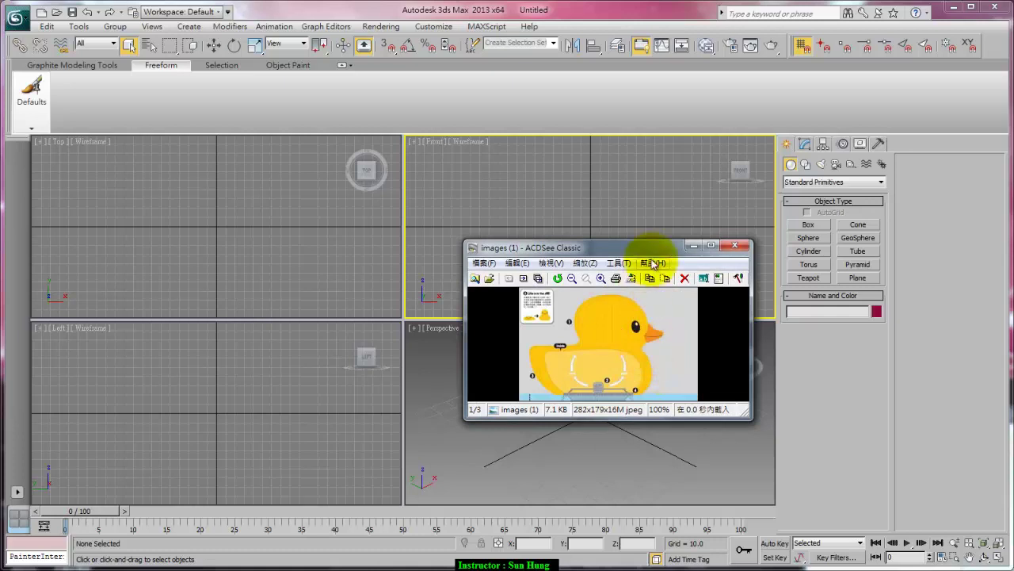
Step: Float the viewer over the left viewports, showing the cartoon duck diagram (1 of 3)
{"action": "left_click_drag", "start_coordinate": [652, 252], "coordinate": [893, 88]}
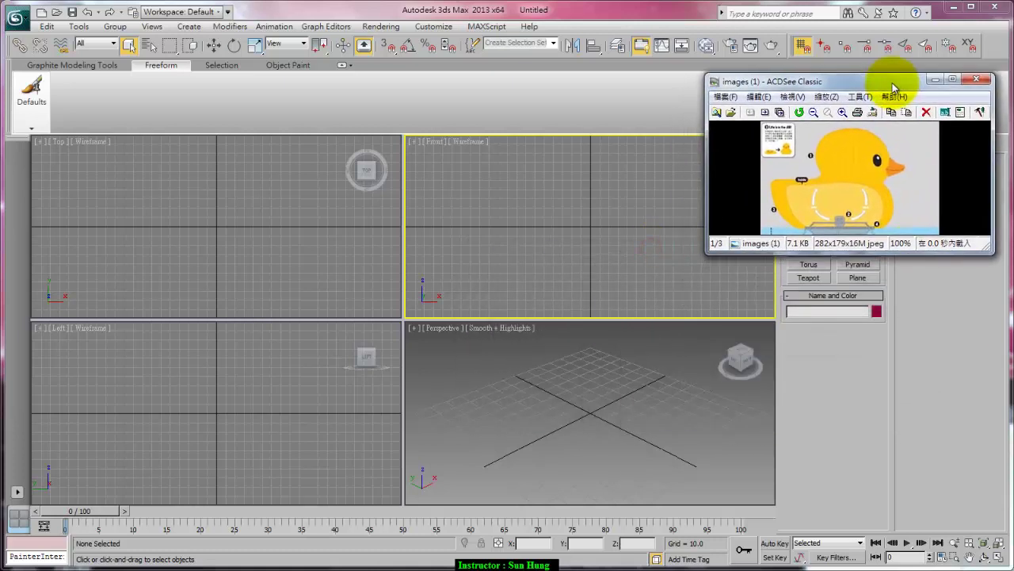
{"action": "left_click", "coordinate": [342, 65]}
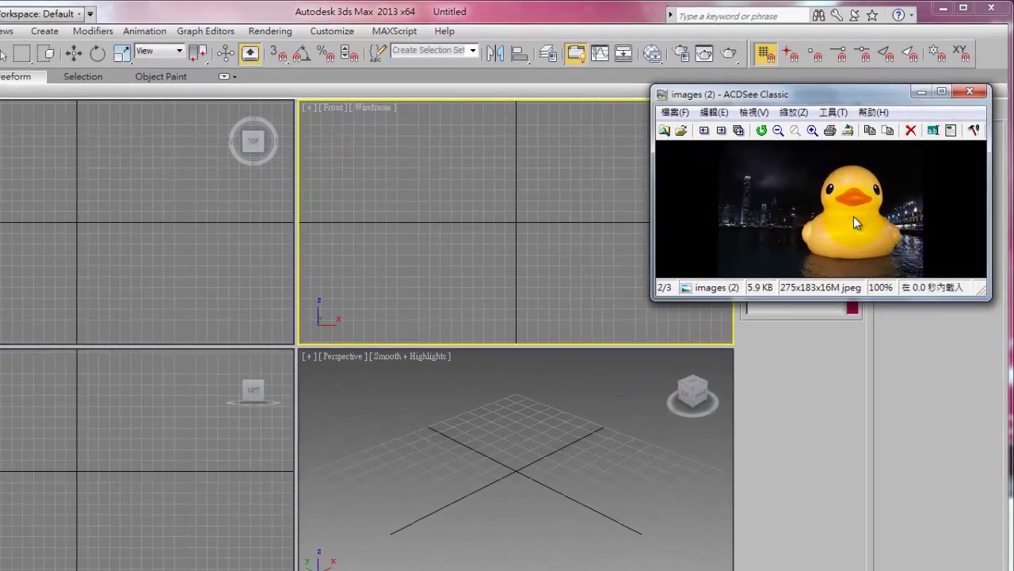
{"action": "scroll", "coordinate": [848, 236], "scroll_direction": "down", "scroll_amount": 1}
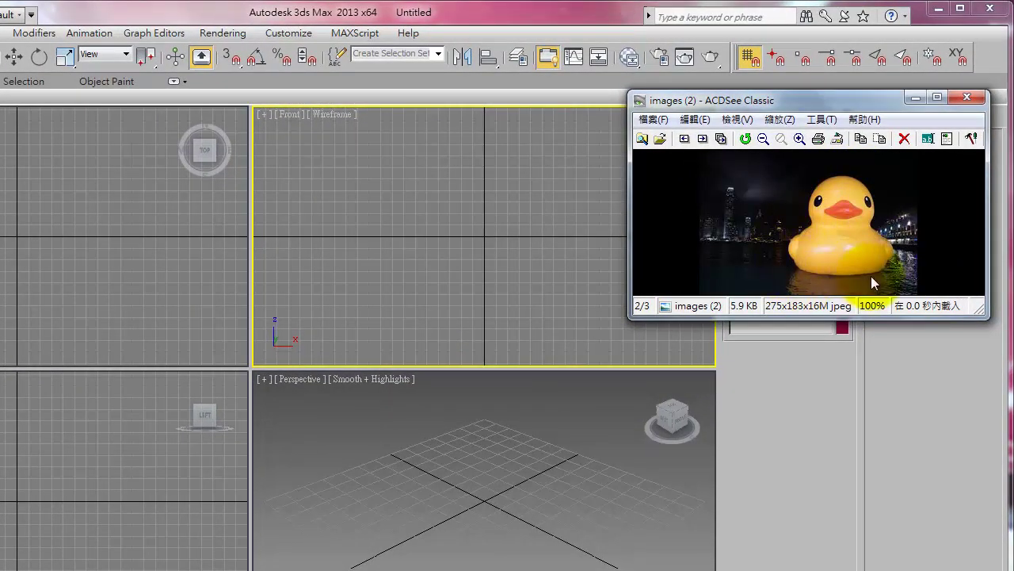
{"action": "scroll", "coordinate": [822, 233], "scroll_direction": "up", "scroll_amount": 1}
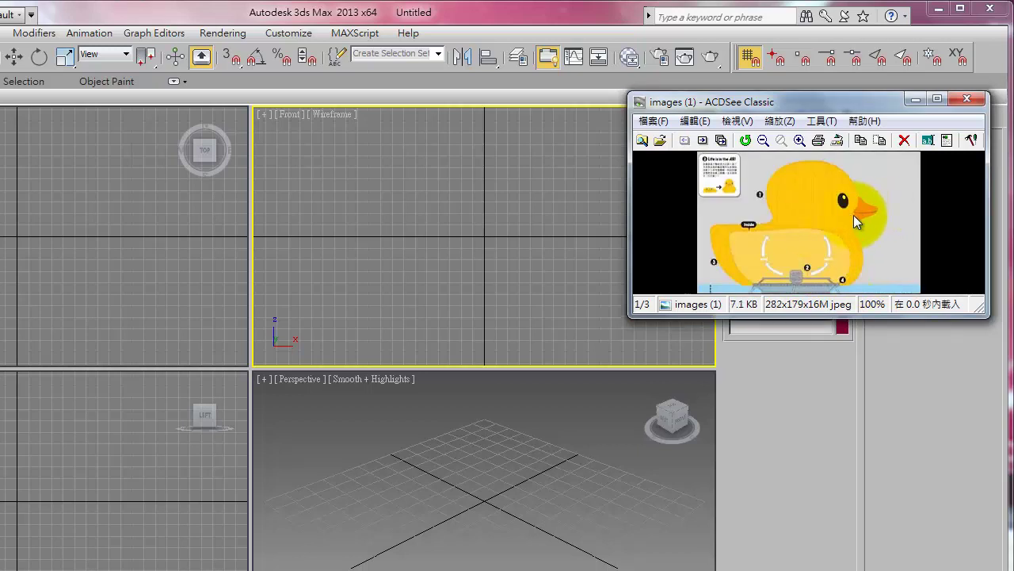
{"action": "scroll", "coordinate": [854, 215], "scroll_direction": "down", "scroll_amount": 1}
{"action": "scroll", "coordinate": [847, 211], "scroll_direction": "up", "scroll_amount": 1}
{"action": "scroll", "coordinate": [844, 210], "scroll_direction": "down", "scroll_amount": 1}
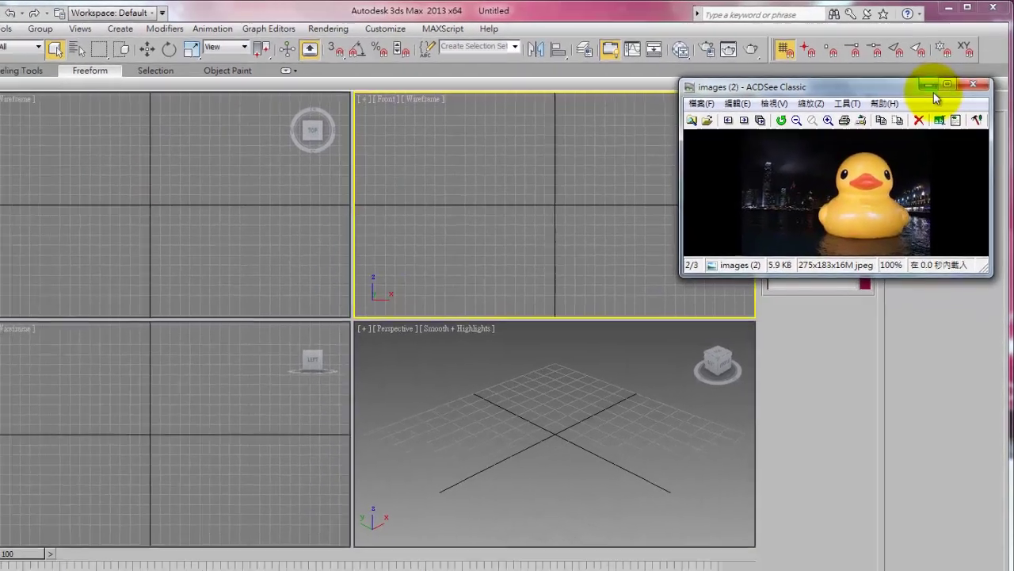
{"action": "left_click", "coordinate": [897, 84]}
{"action": "mouse_move", "coordinate": [897, 84]}
{"action": "left_mouse_down"}
{"action": "mouse_move", "coordinate": [419, 127]}
{"action": "mouse_move", "coordinate": [259, 312]}
{"action": "left_mouse_up"}
{"action": "scroll", "coordinate": [435, 167], "scroll_direction": "up", "scroll_amount": 1}
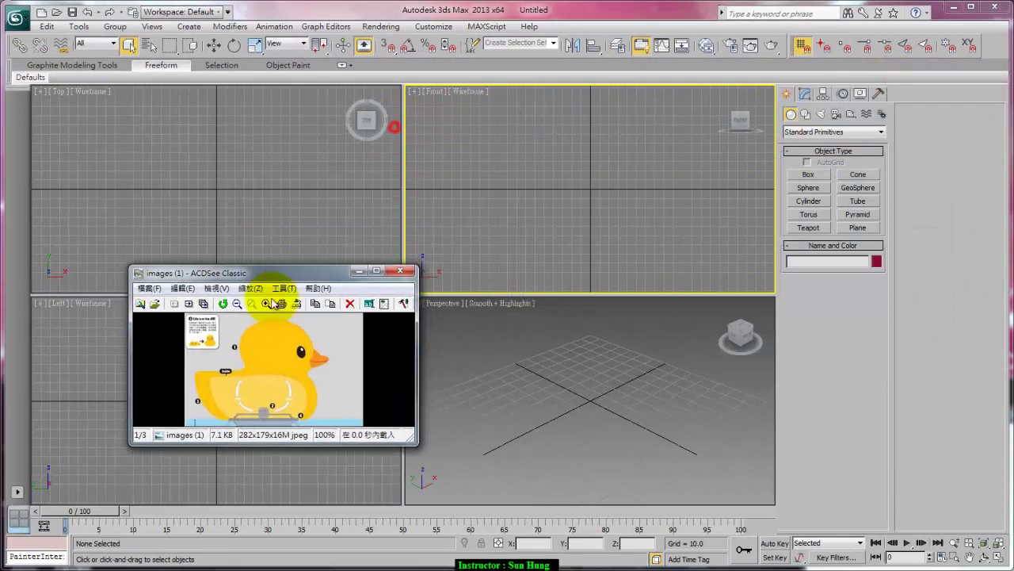
Step: Draw a large body sphere and a smaller head sphere in the Top viewport
{"action": "left_click", "coordinate": [812, 187]}
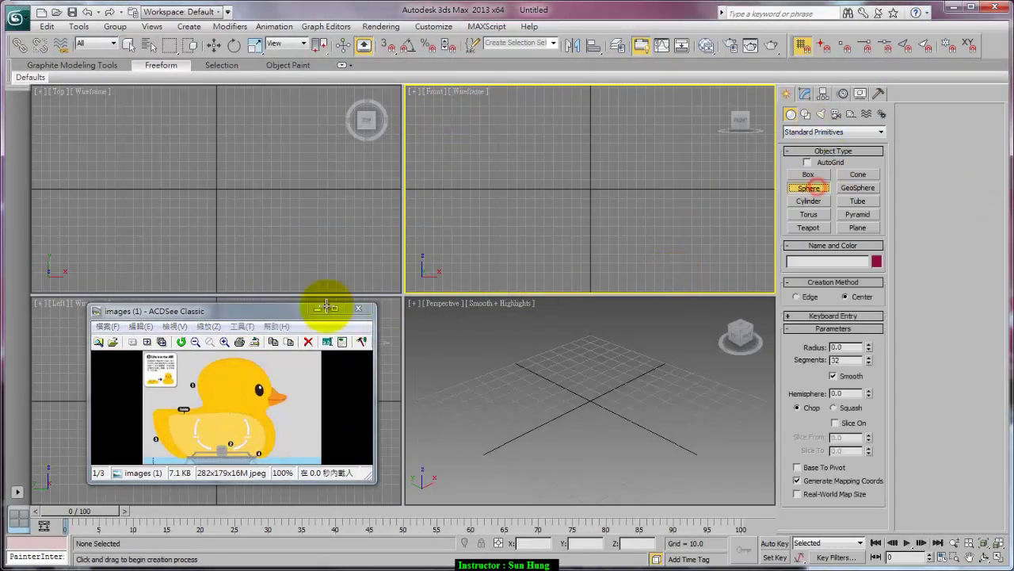
{"action": "left_click", "coordinate": [244, 217]}
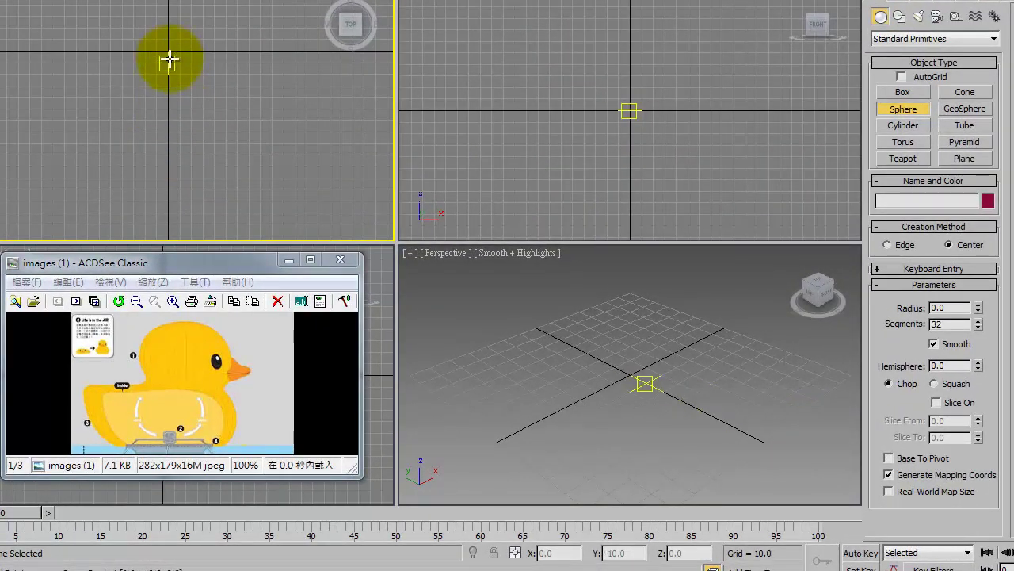
{"action": "left_click_drag", "start_coordinate": [168, 52], "coordinate": [240, 65]}
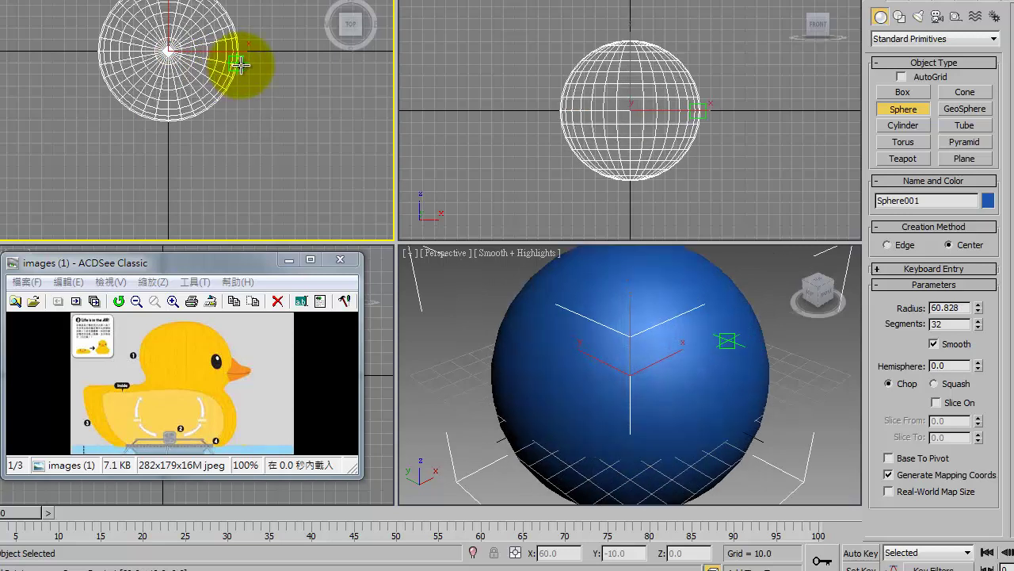
{"action": "left_click", "coordinate": [903, 111]}
{"action": "left_click_drag", "start_coordinate": [178, 162], "coordinate": [223, 175]}
Step: Move the smaller sphere up above the large one in the Front viewport
{"action": "right_click", "coordinate": [786, 158]}
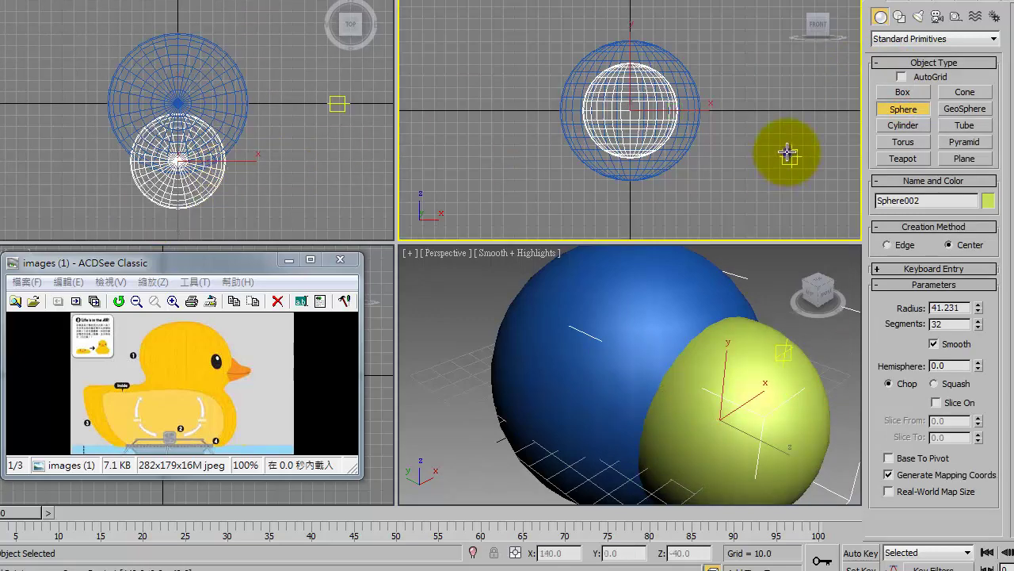
{"action": "right_click", "coordinate": [776, 163]}
{"action": "right_click", "coordinate": [753, 194]}
{"action": "left_click", "coordinate": [767, 214]}
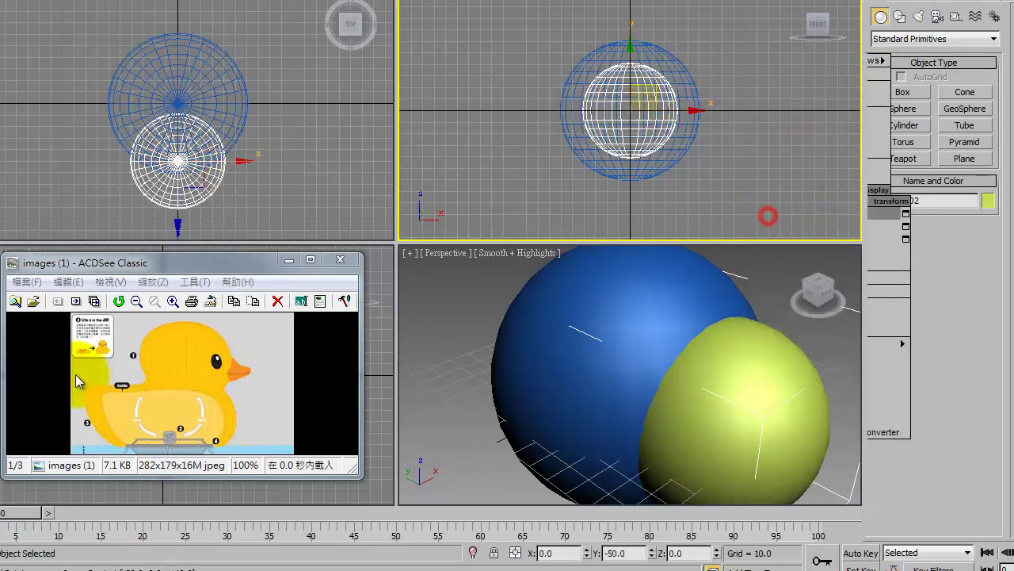
{"action": "left_click", "coordinate": [85, 380]}
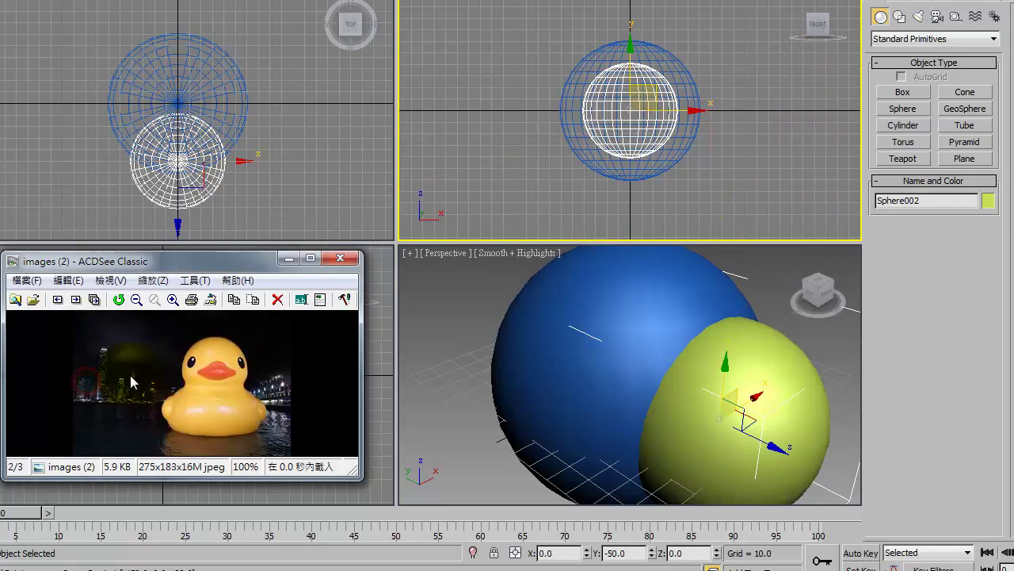
{"action": "left_click", "coordinate": [135, 381]}
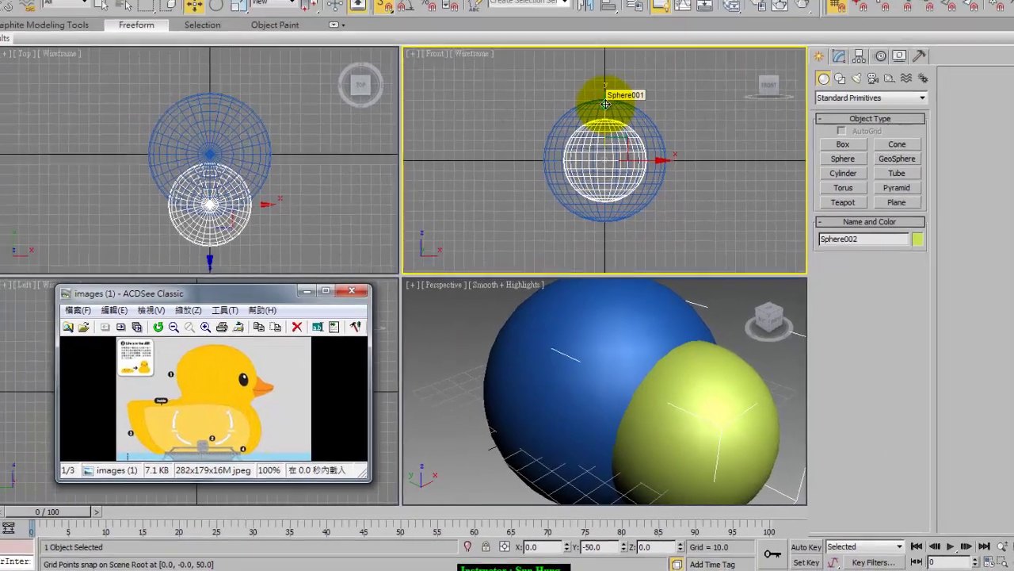
{"action": "mouse_move", "coordinate": [631, 46]}
{"action": "left_mouse_down"}
{"action": "mouse_move", "coordinate": [589, 110]}
{"action": "mouse_move", "coordinate": [597, 88]}
{"action": "left_mouse_up"}
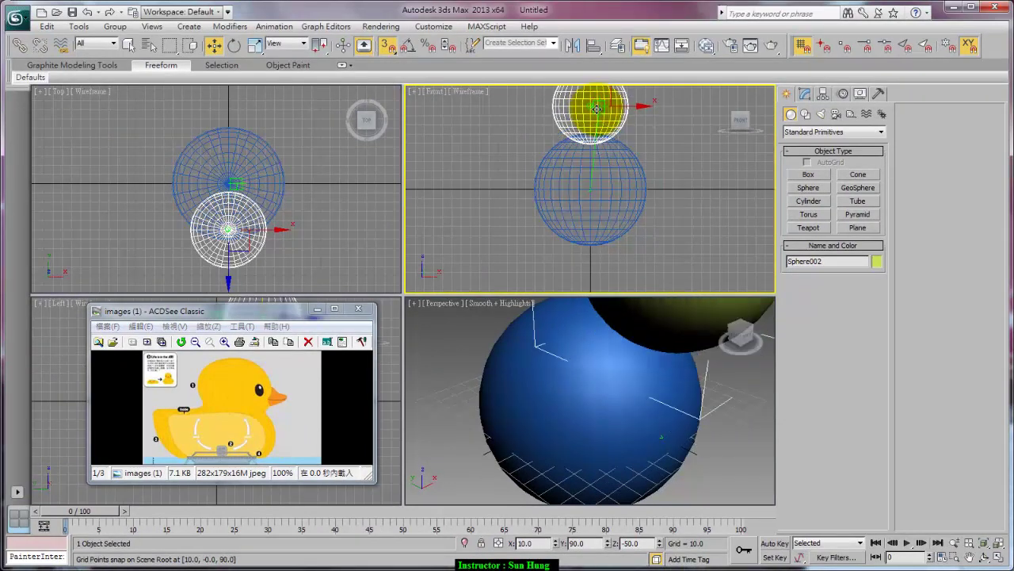
Step: Drag Sphere002 in the Left viewport until it is centred over Sphere001
{"action": "left_click", "coordinate": [676, 199]}
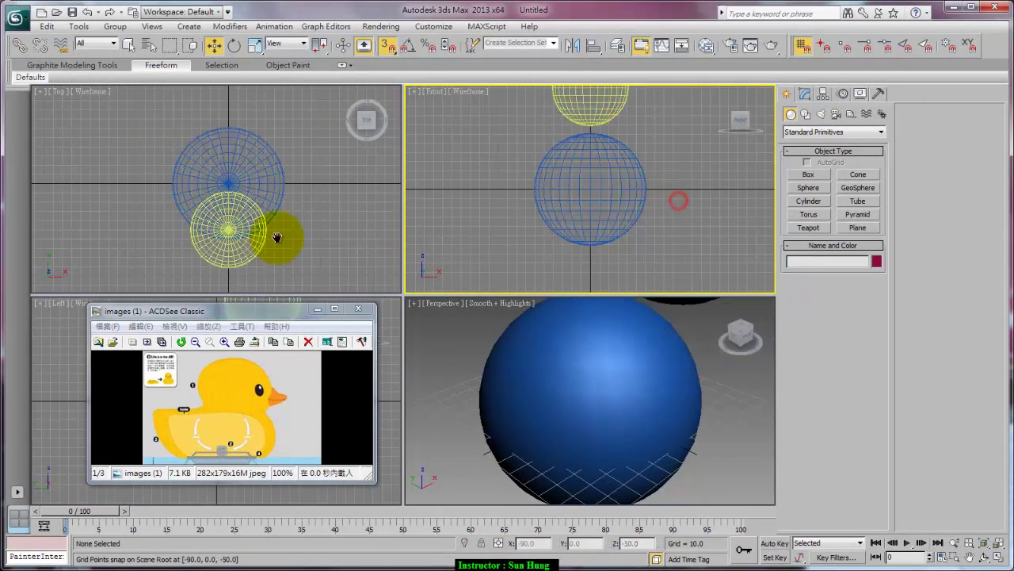
{"action": "middle_click_drag", "start_coordinate": [278, 233], "coordinate": [290, 200]}
{"action": "scroll", "coordinate": [568, 387], "scroll_direction": "down", "scroll_amount": 5}
{"action": "middle_click_drag", "start_coordinate": [568, 388], "coordinate": [586, 396], "text": "alt"}
{"action": "left_click", "coordinate": [591, 420]}
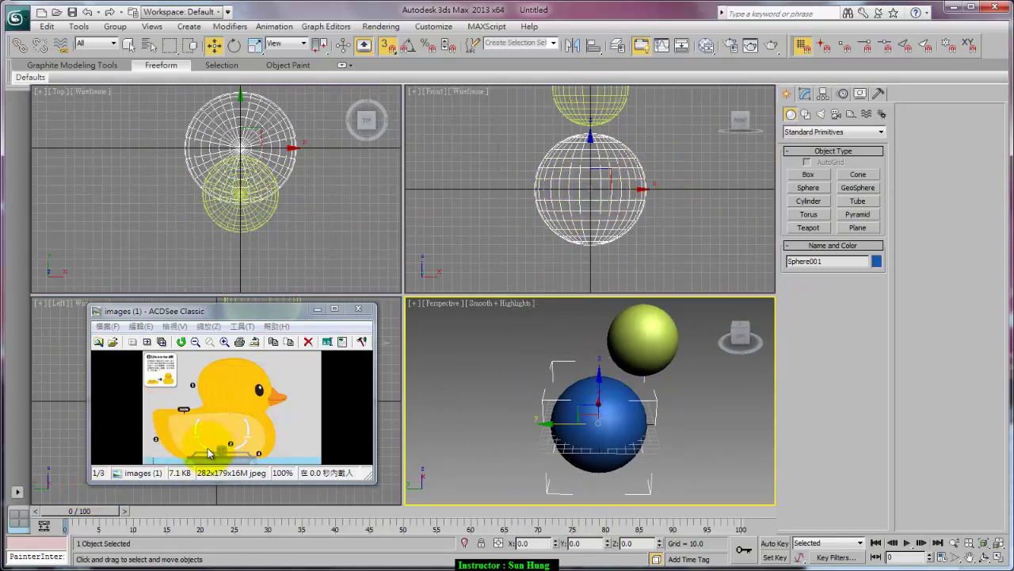
{"action": "scroll", "coordinate": [234, 414], "scroll_direction": "down", "scroll_amount": 1}
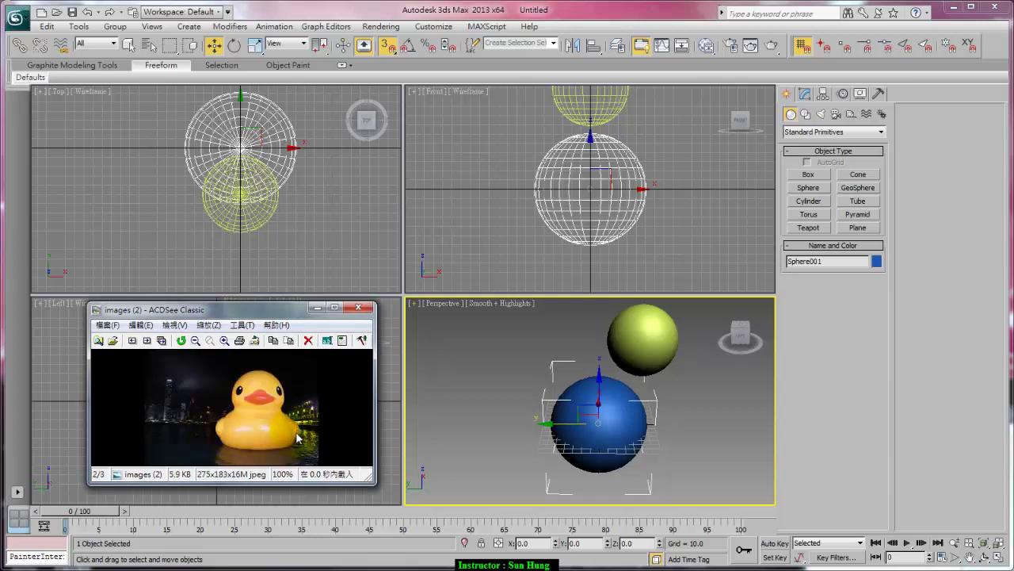
{"action": "scroll", "coordinate": [259, 415], "scroll_direction": "up", "scroll_amount": 1}
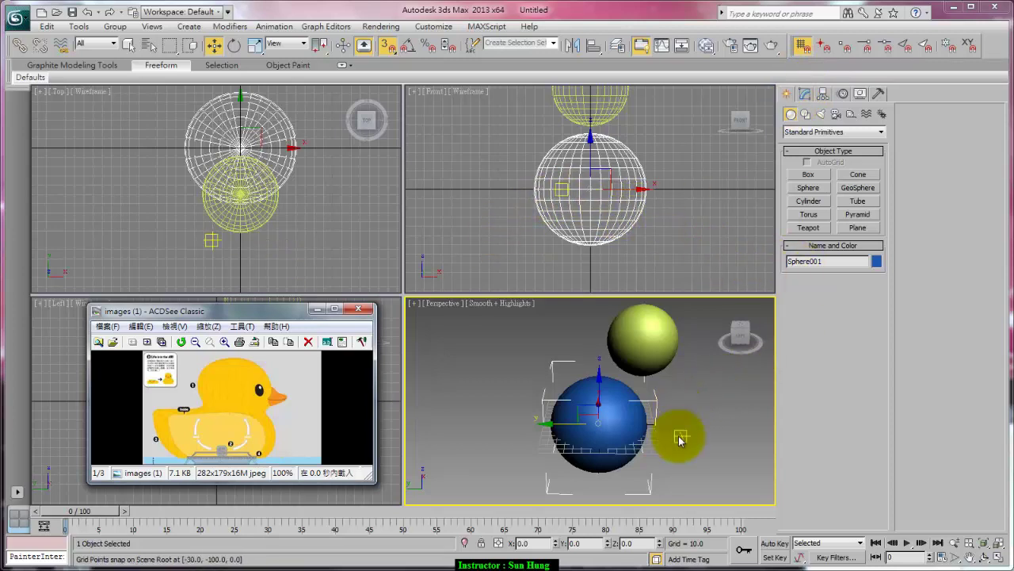
{"action": "left_click", "coordinate": [628, 208]}
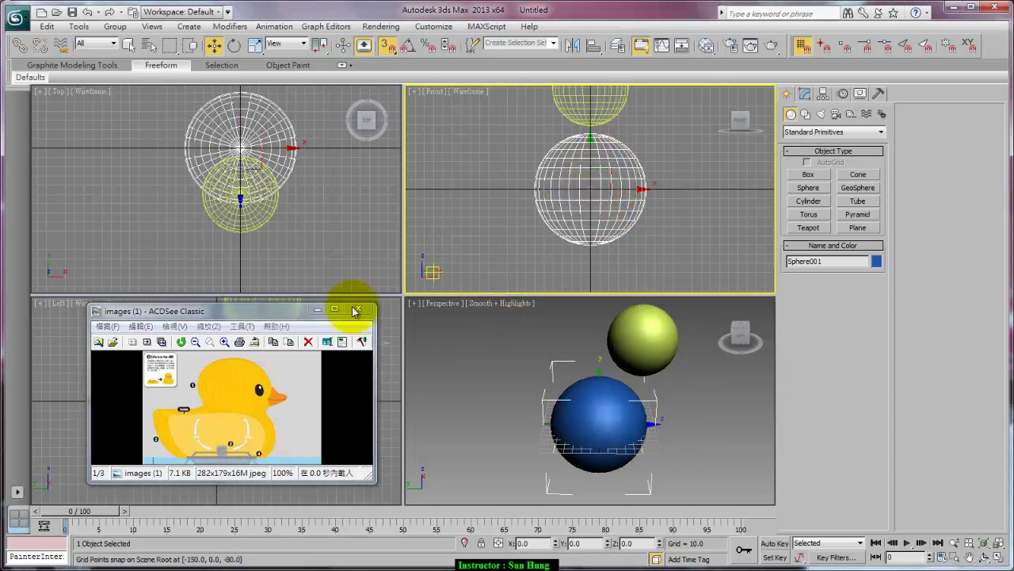
{"action": "mouse_move", "coordinate": [294, 315]}
{"action": "left_mouse_down"}
{"action": "mouse_move", "coordinate": [919, 341]}
{"action": "mouse_move", "coordinate": [272, 95]}
{"action": "left_mouse_up"}
{"action": "scroll", "coordinate": [238, 412], "scroll_direction": "down", "scroll_amount": 4}
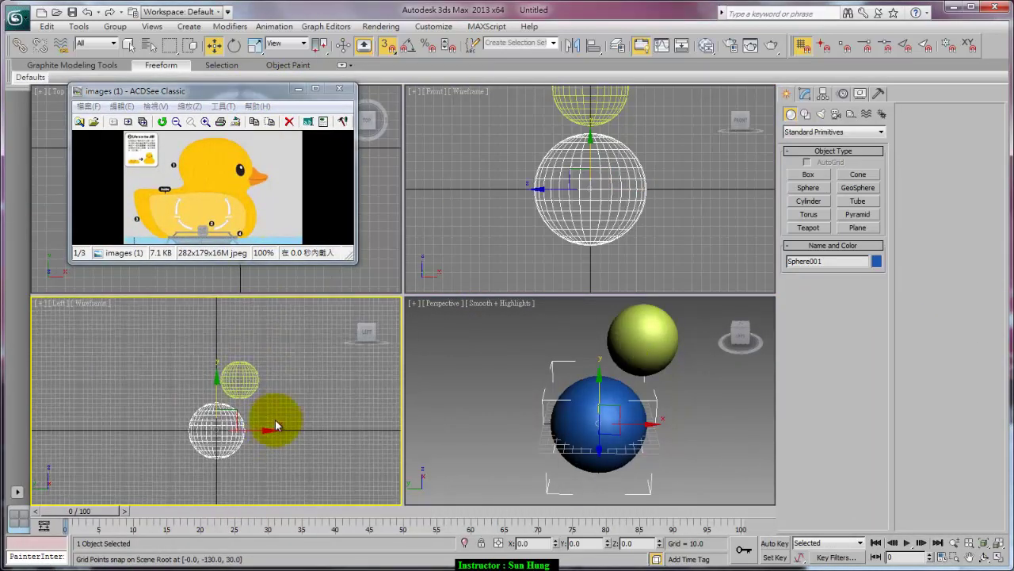
{"action": "middle_click_drag", "start_coordinate": [196, 430], "coordinate": [225, 414]}
{"action": "left_click", "coordinate": [283, 362]}
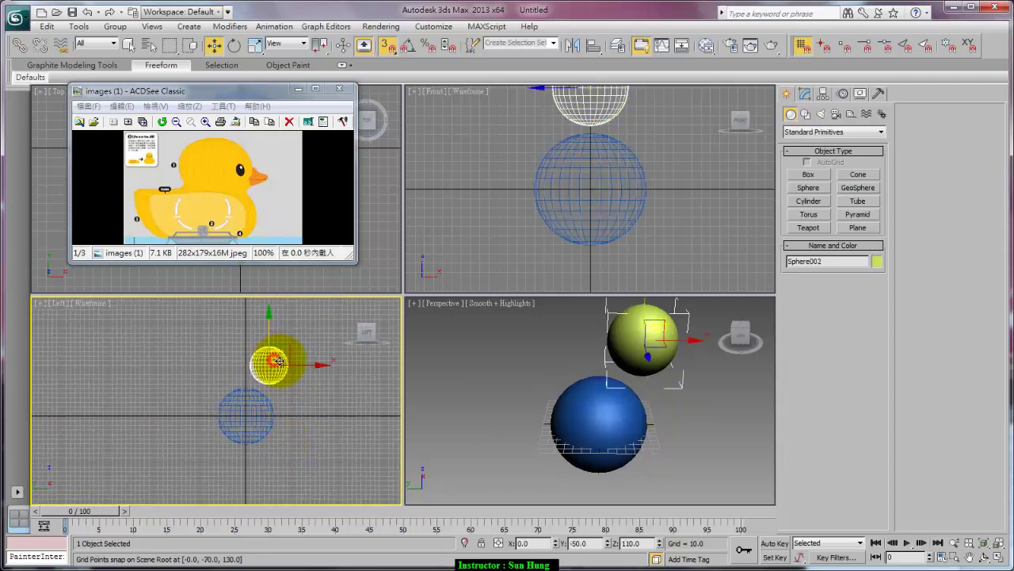
{"action": "mouse_move", "coordinate": [305, 363]}
{"action": "left_mouse_down"}
{"action": "mouse_move", "coordinate": [228, 366]}
{"action": "mouse_move", "coordinate": [241, 365]}
{"action": "left_mouse_up"}
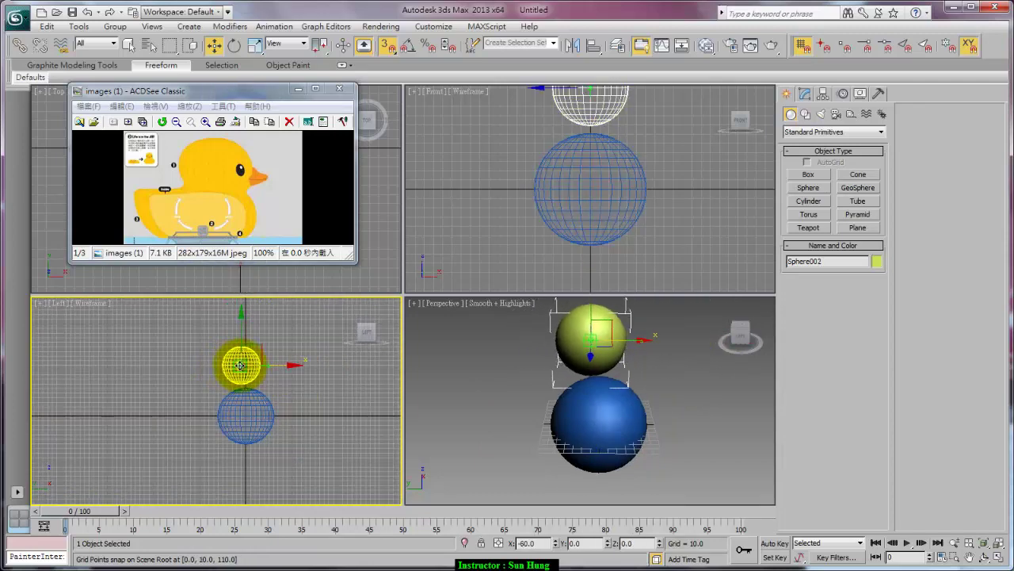
Step: Add an FFD 4x4x4 modifier to the blue body sphere and enter Control Points
{"action": "left_click", "coordinate": [255, 414]}
{"action": "right_click", "coordinate": [262, 411]}
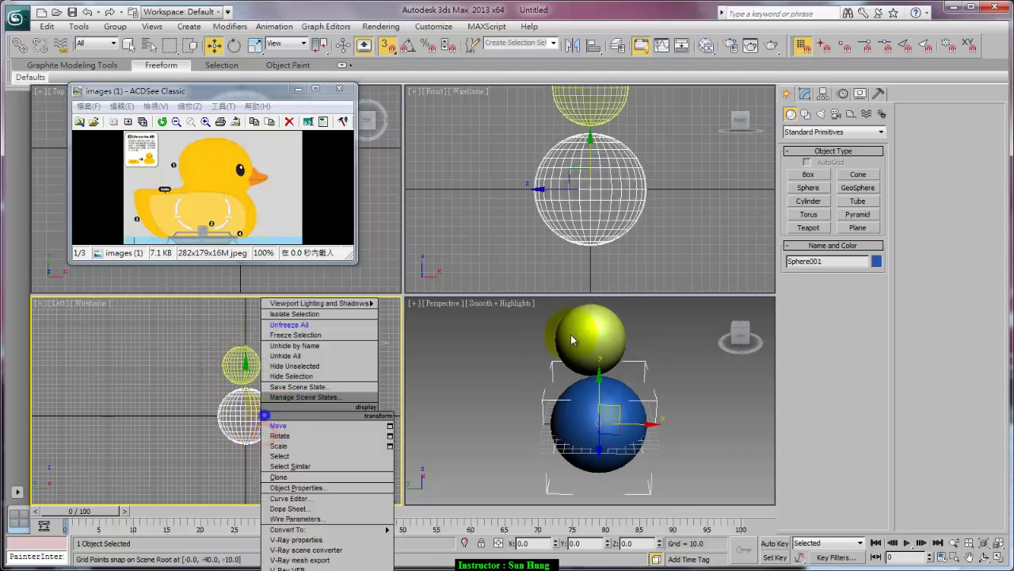
{"action": "left_click", "coordinate": [803, 93]}
{"action": "left_click", "coordinate": [883, 132]}
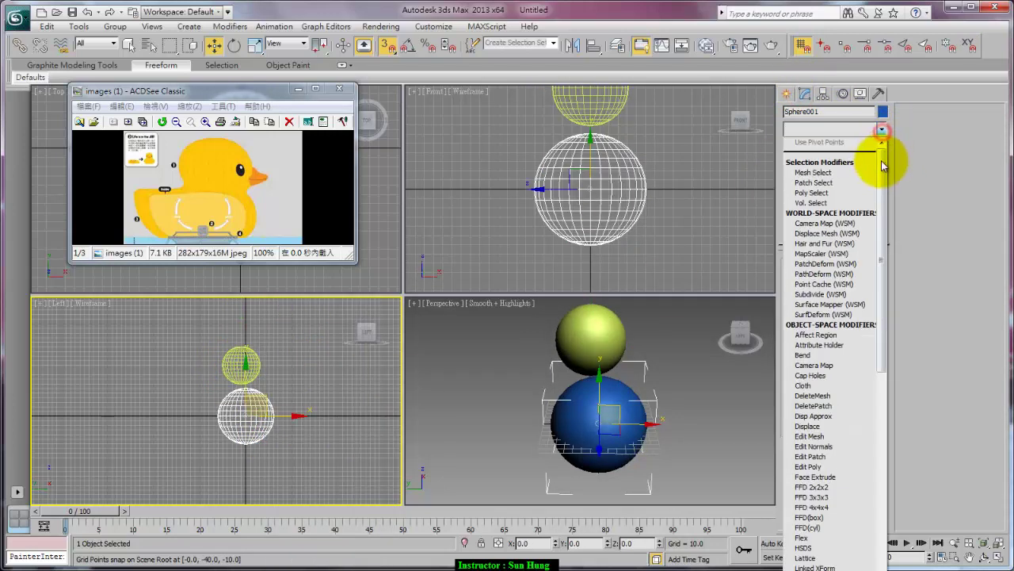
{"action": "mouse_move", "coordinate": [883, 151]}
{"action": "left_mouse_down"}
{"action": "mouse_move", "coordinate": [901, 334]}
{"action": "mouse_move", "coordinate": [910, 224]}
{"action": "left_mouse_up"}
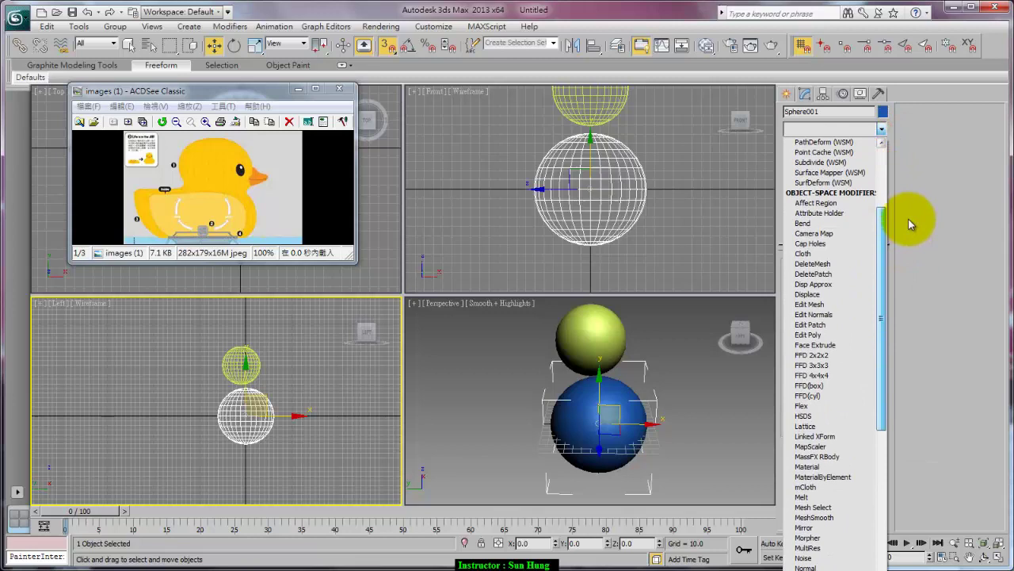
{"action": "left_click", "coordinate": [837, 374]}
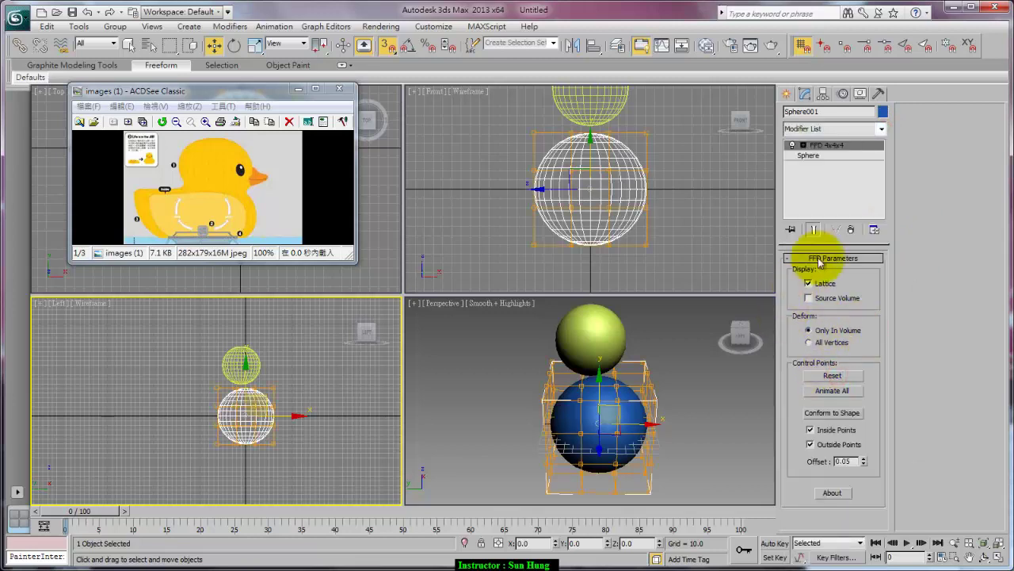
{"action": "left_click", "coordinate": [805, 149]}
{"action": "left_click", "coordinate": [804, 145]}
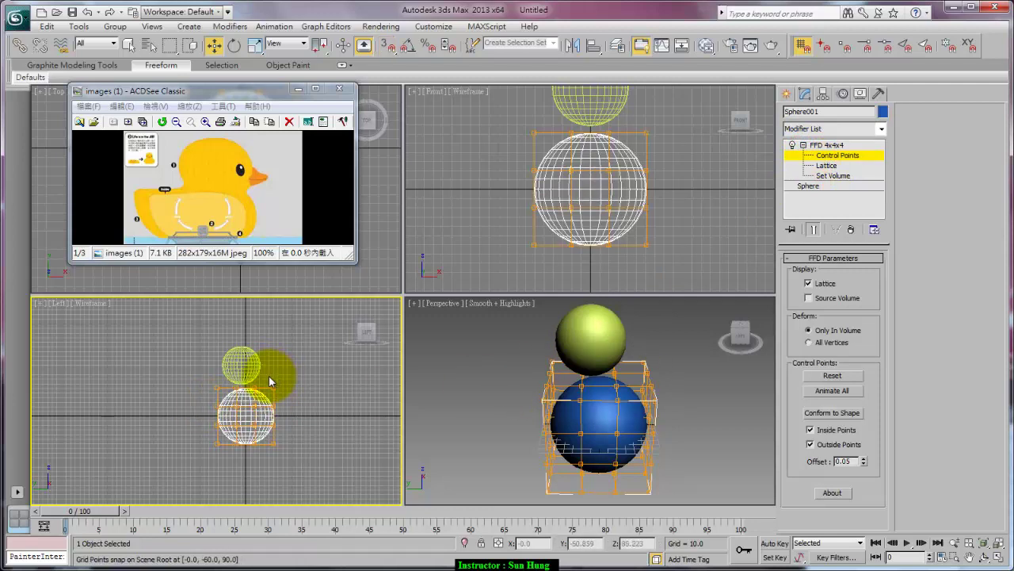
Step: Select all lattice points and scale them to squash the body vertically
{"action": "left_click_drag", "start_coordinate": [183, 372], "coordinate": [393, 491]}
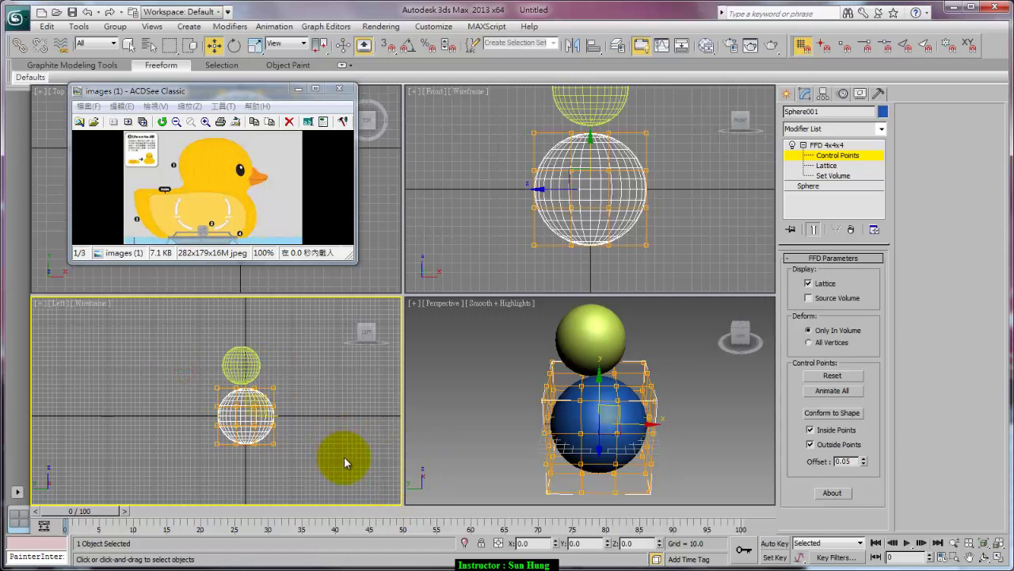
{"action": "key", "text": "r"}
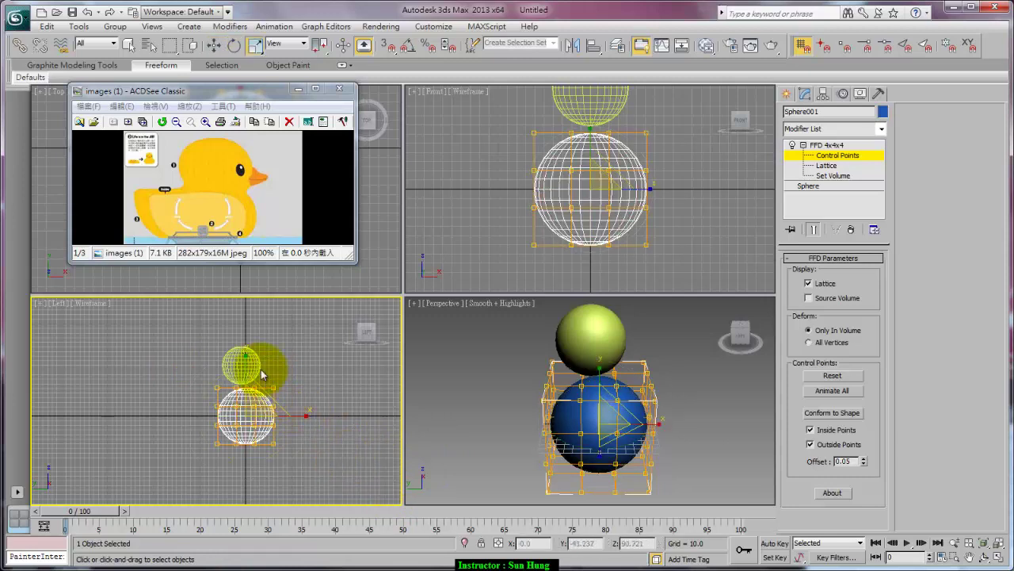
{"action": "left_click_drag", "start_coordinate": [247, 366], "coordinate": [248, 375]}
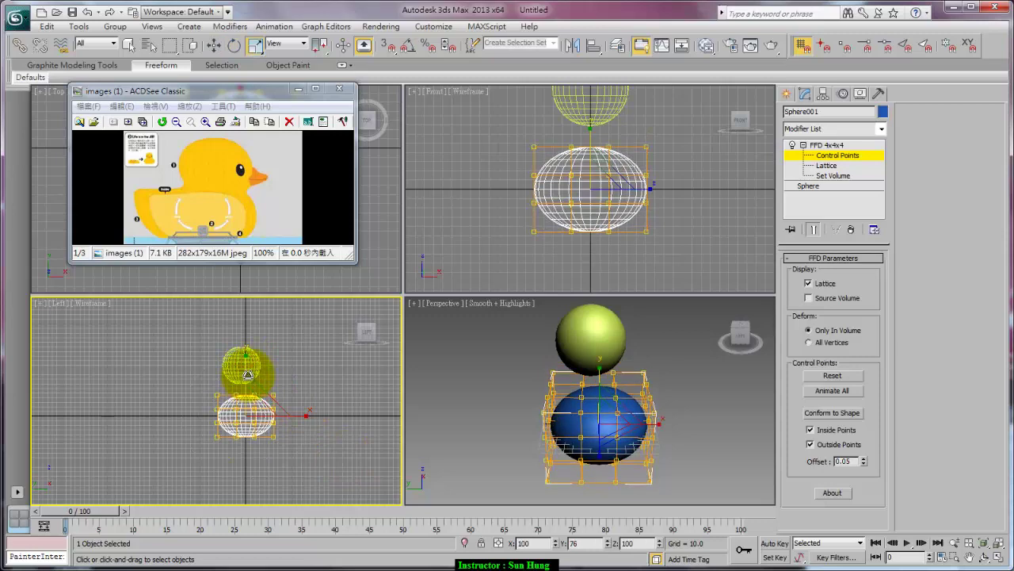
{"action": "scroll", "coordinate": [248, 374], "scroll_direction": "up", "scroll_amount": 3}
{"action": "middle_click_drag", "start_coordinate": [253, 380], "coordinate": [216, 366]}
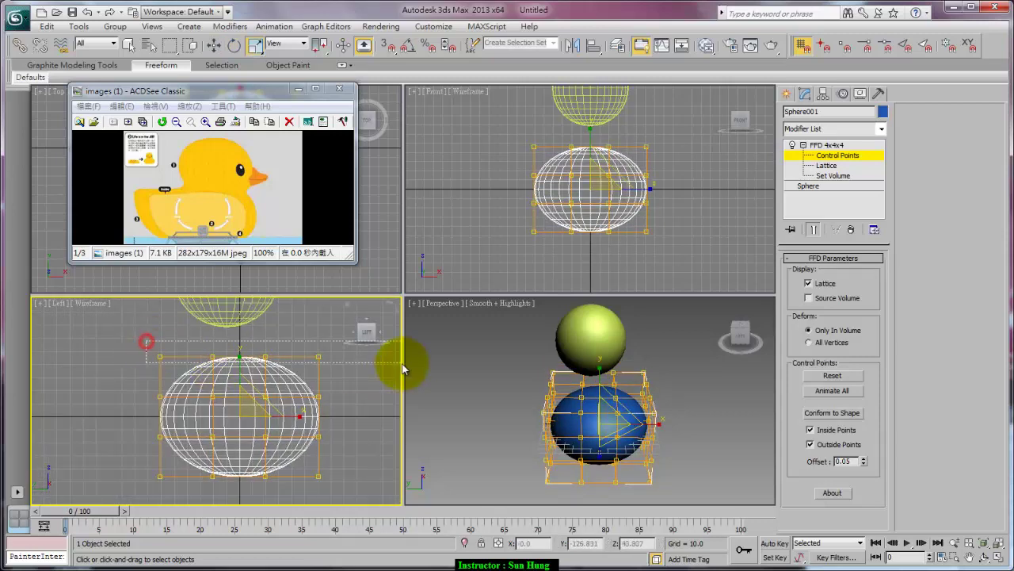
Step: Move the side columns of lattice points to stretch the body into an egg shape
{"action": "left_click_drag", "start_coordinate": [147, 342], "coordinate": [402, 368]}
{"action": "middle_click_drag", "start_coordinate": [308, 330], "coordinate": [221, 342]}
{"action": "mouse_move", "coordinate": [221, 342]}
{"action": "left_mouse_down"}
{"action": "mouse_move", "coordinate": [317, 444]}
{"action": "mouse_move", "coordinate": [317, 427]}
{"action": "mouse_move", "coordinate": [353, 427]}
{"action": "left_mouse_up"}
{"action": "key", "text": "w"}
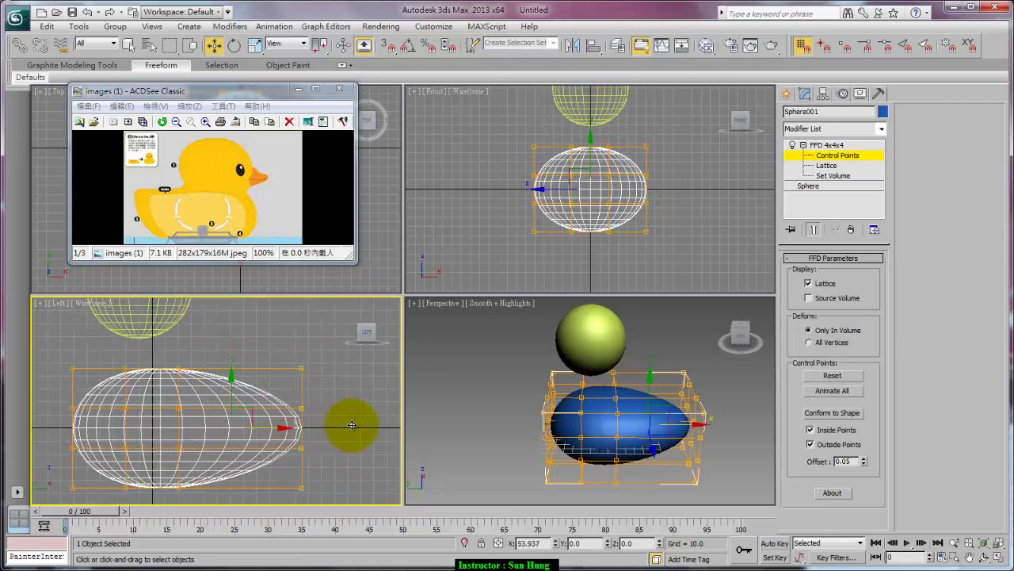
{"action": "mouse_move", "coordinate": [172, 351]}
{"action": "left_mouse_down"}
{"action": "mouse_move", "coordinate": [236, 537]}
{"action": "mouse_move", "coordinate": [226, 475]}
{"action": "left_mouse_up"}
{"action": "left_click_drag", "start_coordinate": [215, 423], "coordinate": [266, 428]}
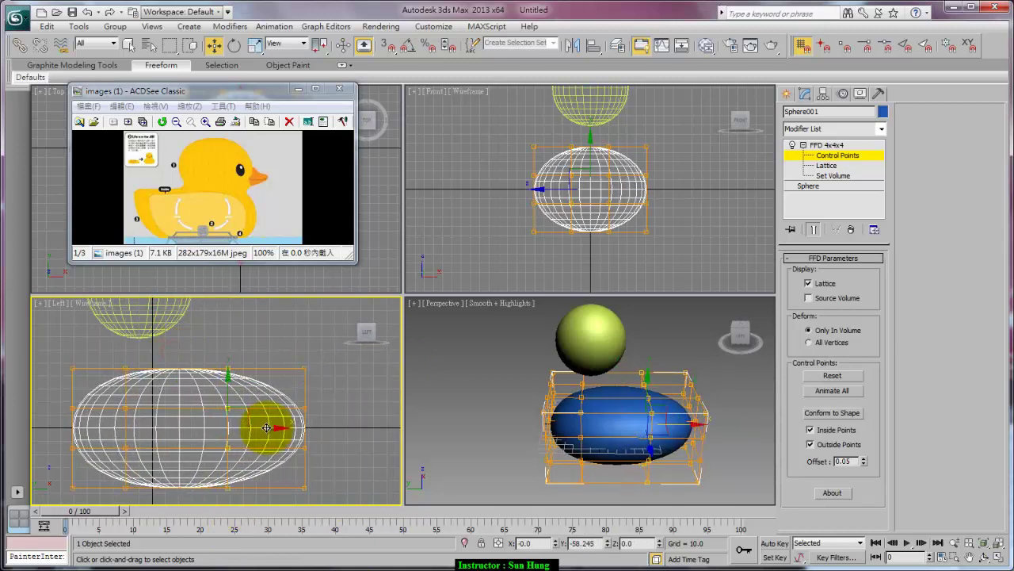
{"action": "scroll", "coordinate": [266, 428], "scroll_direction": "down", "scroll_amount": 3}
Step: Pull individual top lattice points to reshape the top of the body
{"action": "left_click_drag", "start_coordinate": [84, 362], "coordinate": [353, 392]}
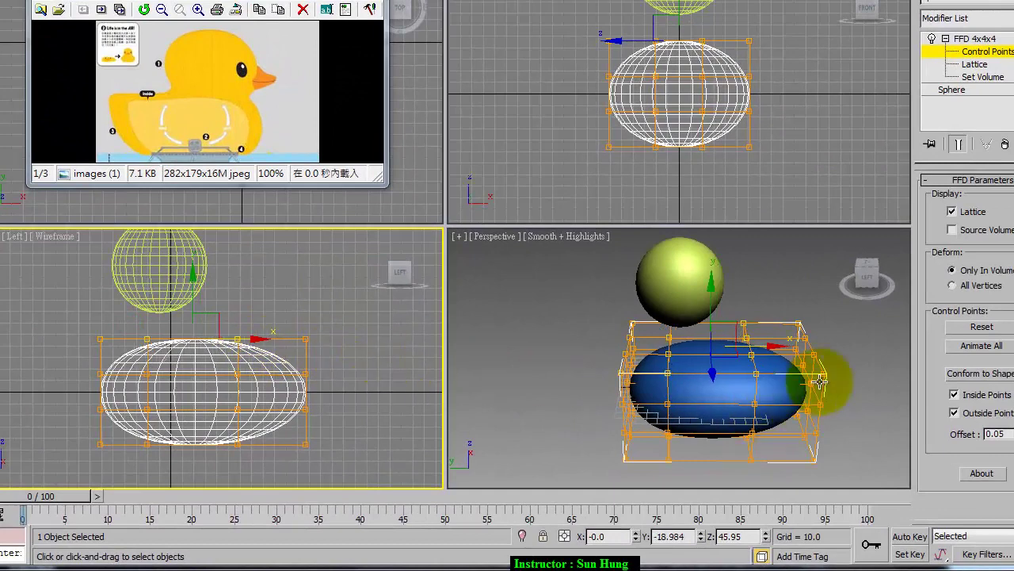
{"action": "middle_click_drag", "start_coordinate": [820, 382], "coordinate": [738, 386], "text": "alt"}
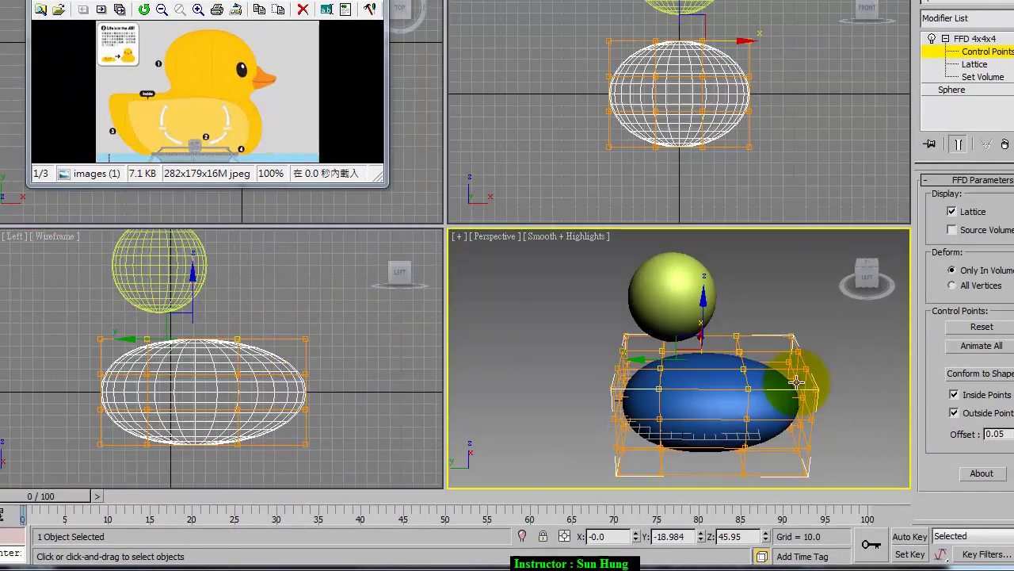
{"action": "left_click", "coordinate": [738, 379]}
{"action": "left_click_drag", "start_coordinate": [743, 355], "coordinate": [672, 343]}
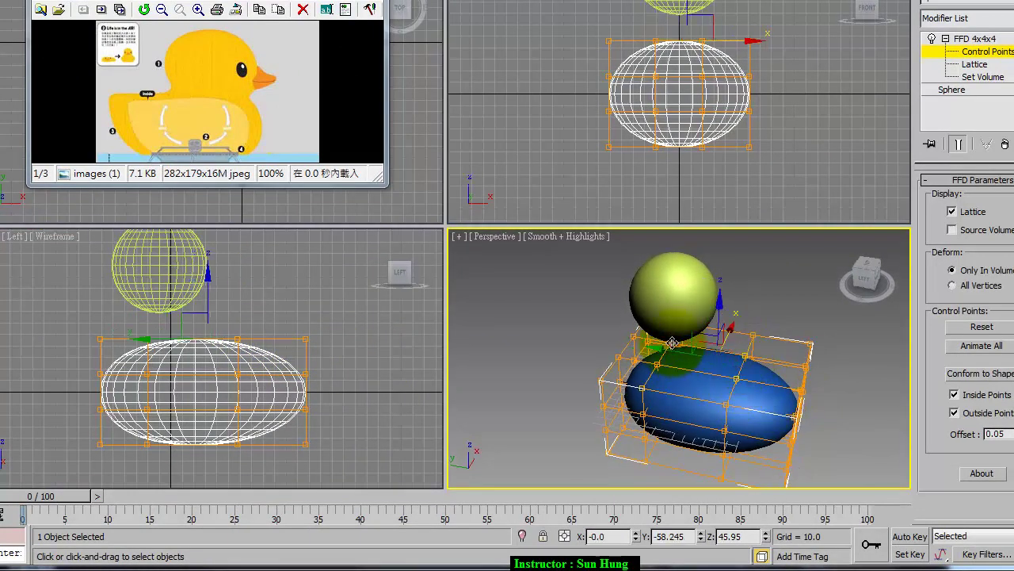
{"action": "left_click", "coordinate": [655, 360]}
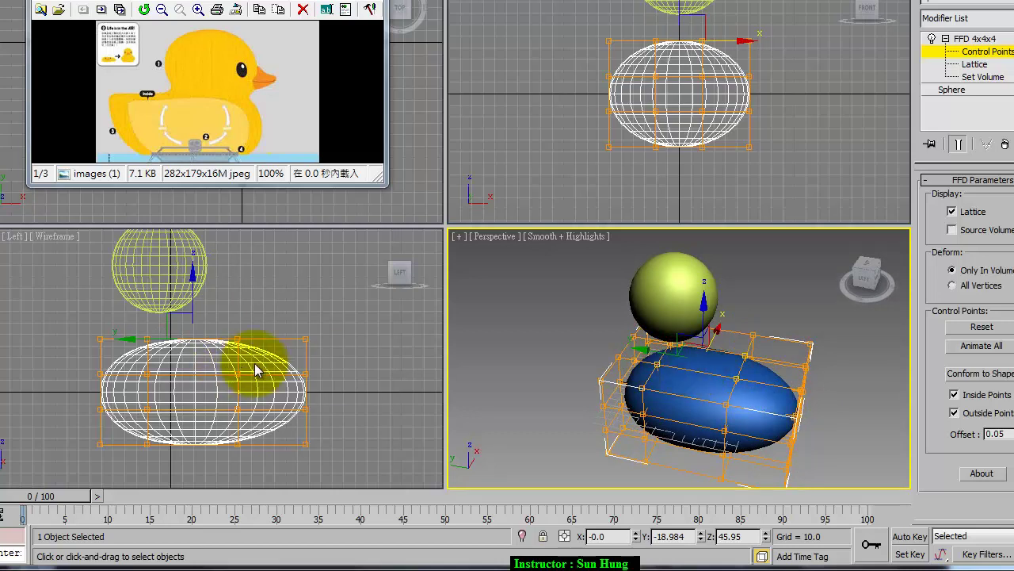
{"action": "left_click", "coordinate": [220, 342]}
{"action": "left_click", "coordinate": [220, 342]}
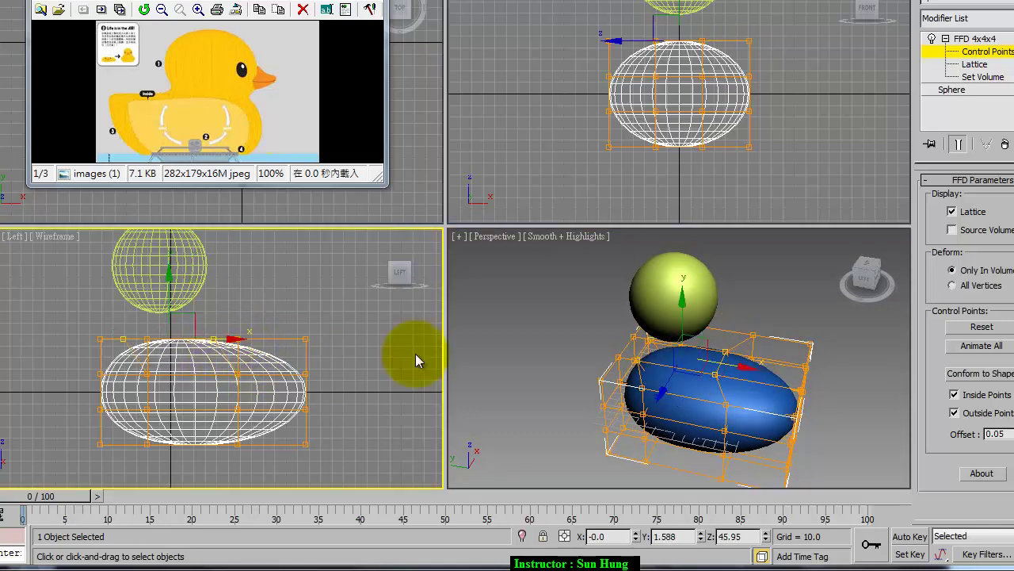
{"action": "left_click", "coordinate": [725, 351]}
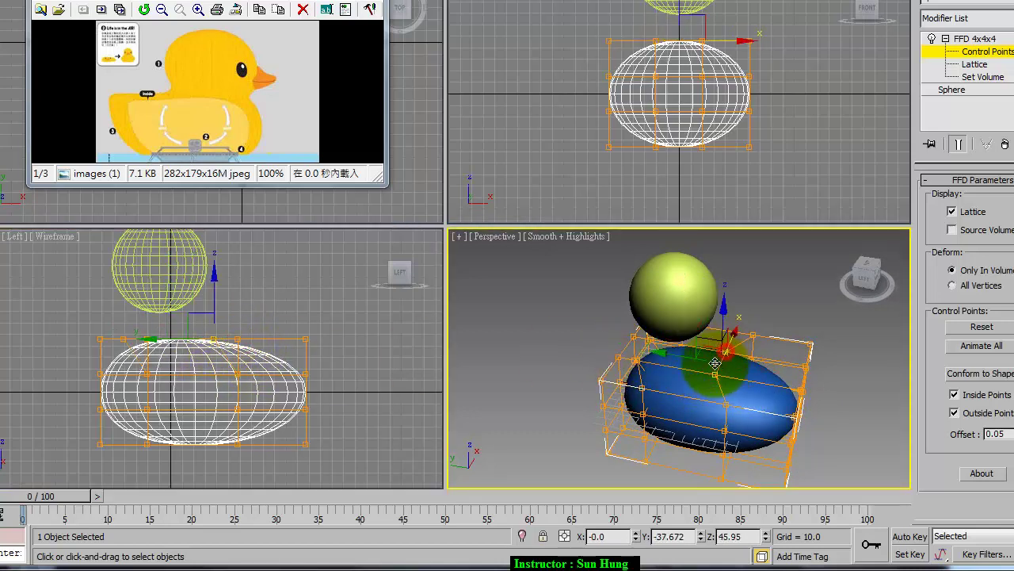
{"action": "left_click_drag", "start_coordinate": [715, 363], "coordinate": [625, 365]}
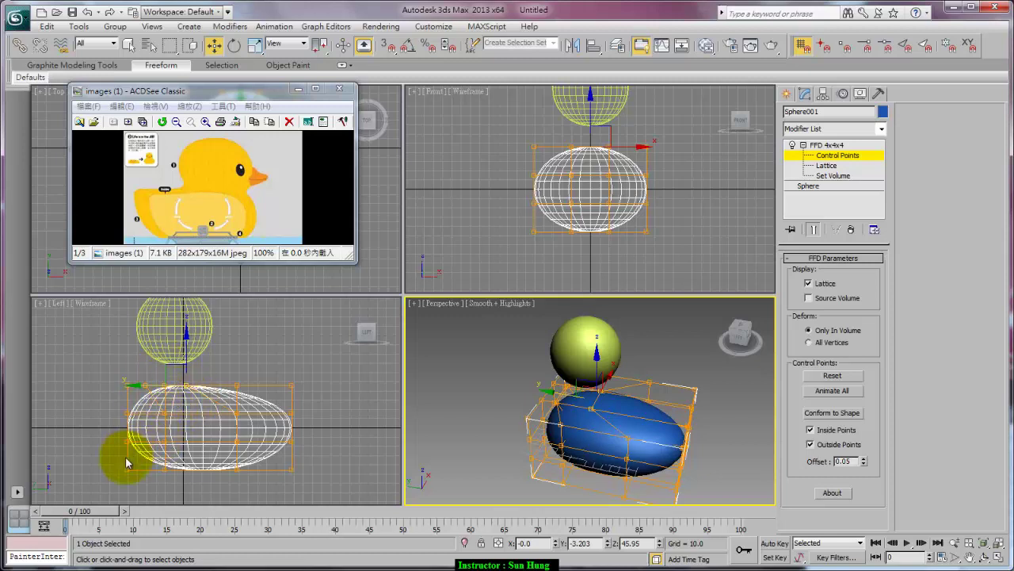
Step: Scale, rotate and raise the end lattice points to pull one end up into a tail
{"action": "left_click_drag", "start_coordinate": [102, 394], "coordinate": [127, 416]}
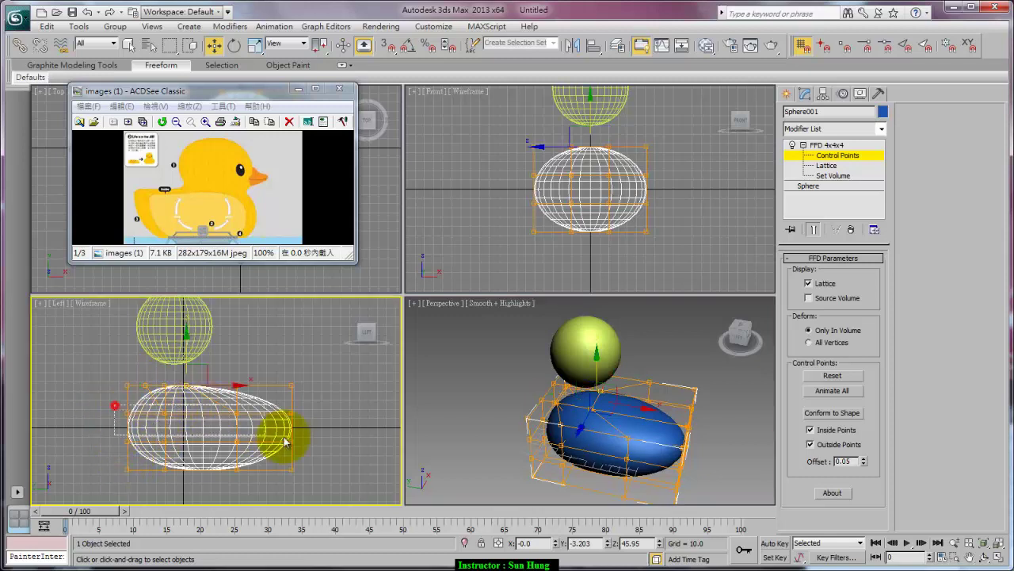
{"action": "key", "text": "r"}
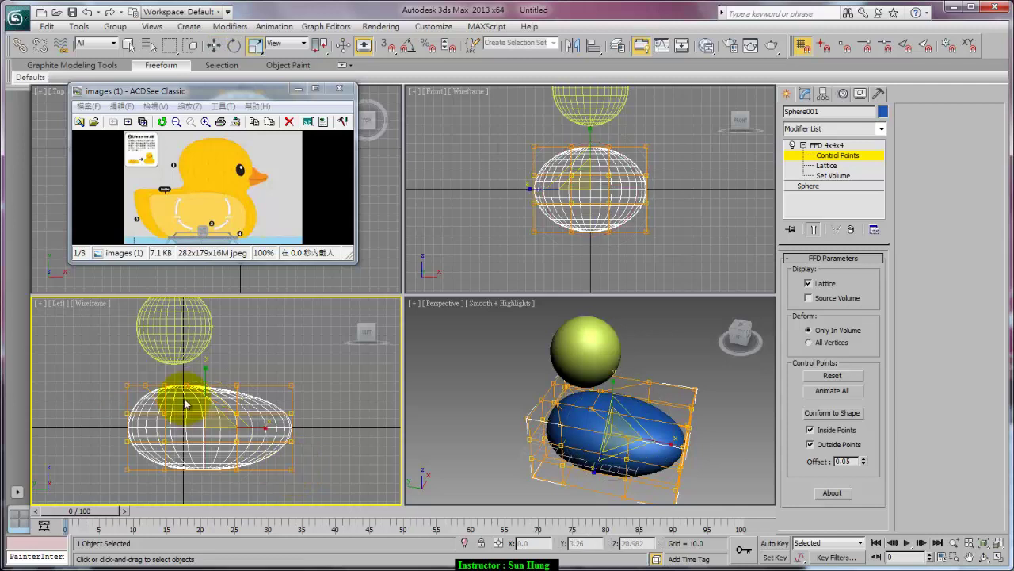
{"action": "left_click_drag", "start_coordinate": [203, 367], "coordinate": [207, 323]}
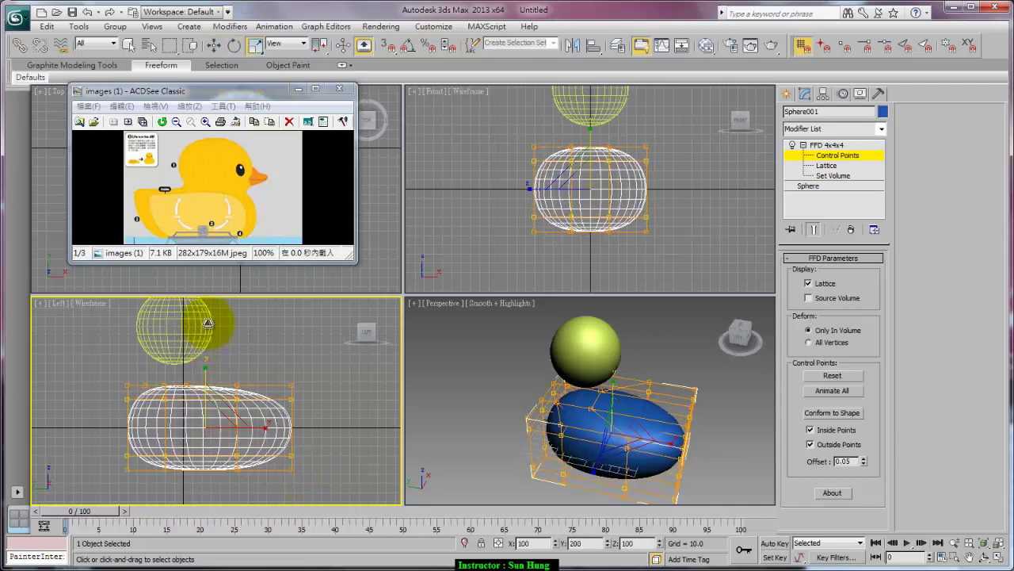
{"action": "left_click_drag", "start_coordinate": [325, 407], "coordinate": [281, 377]}
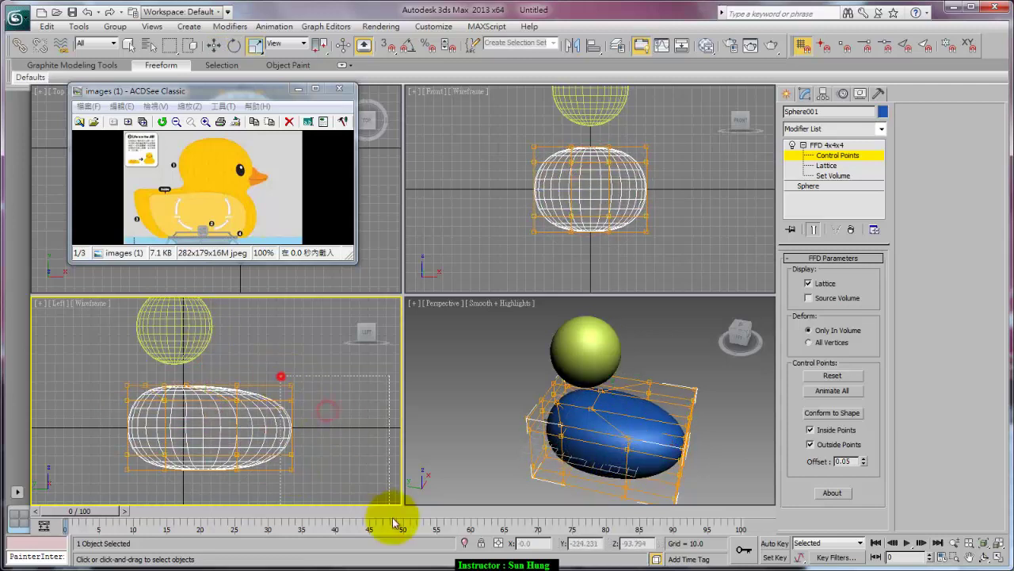
{"action": "key", "text": "e"}
{"action": "left_click_drag", "start_coordinate": [335, 405], "coordinate": [340, 442]}
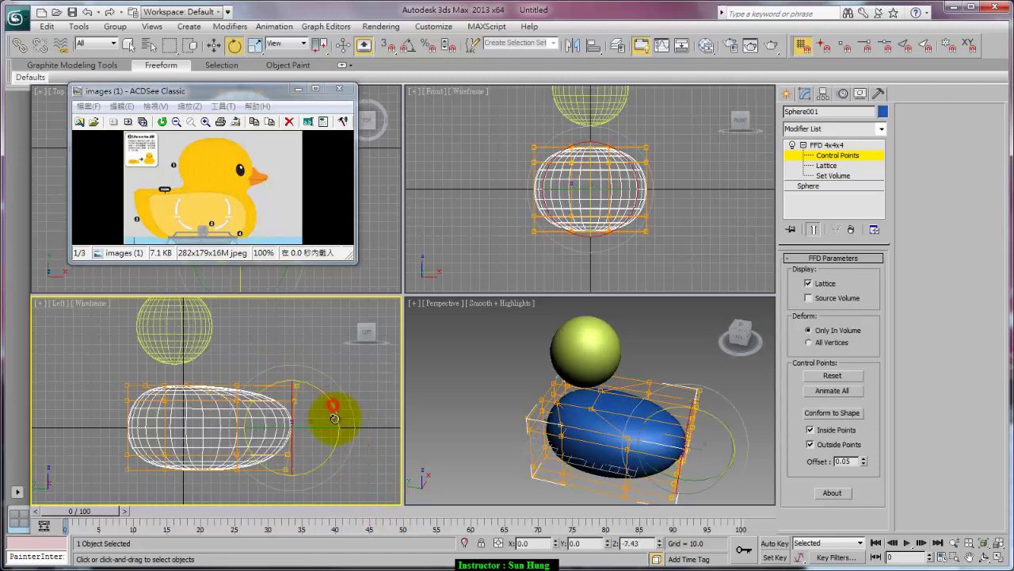
{"action": "key", "text": "w"}
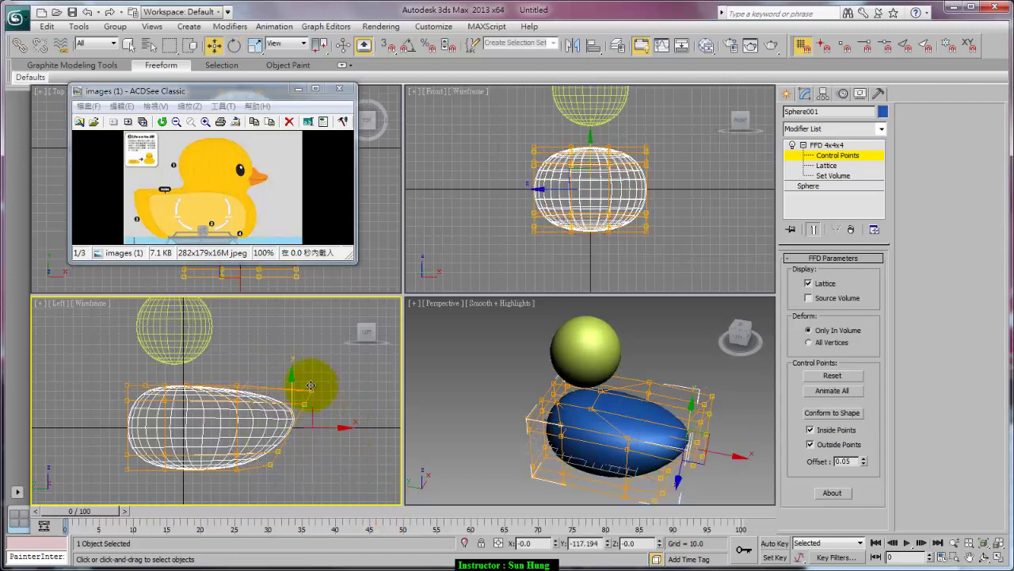
{"action": "mouse_move", "coordinate": [310, 385]}
{"action": "left_mouse_down"}
{"action": "mouse_move", "coordinate": [322, 395]}
{"action": "mouse_move", "coordinate": [328, 362]}
{"action": "left_mouse_up"}
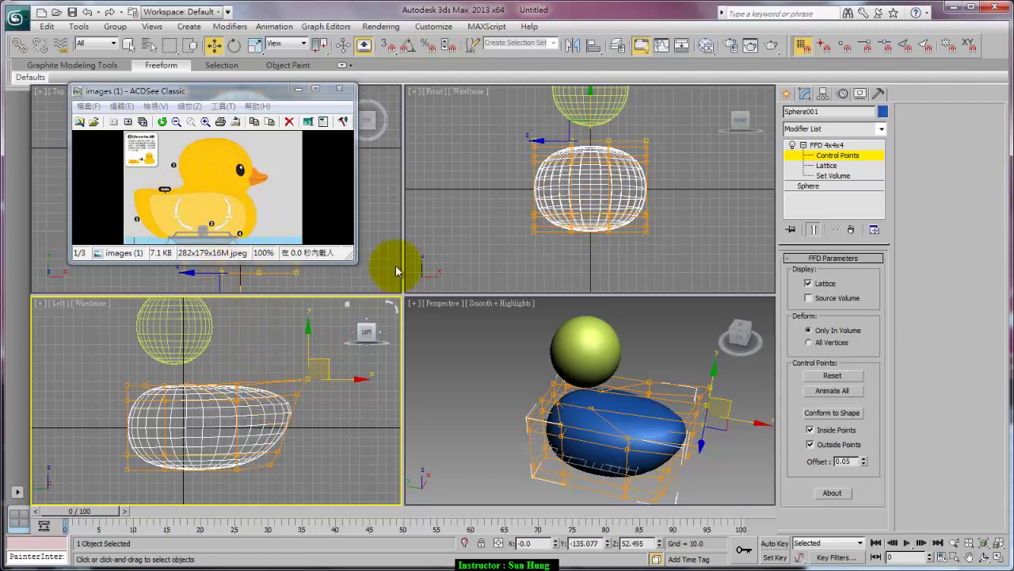
Step: Show the duck photo and rotate the middle lattice rows to round out the body
{"action": "left_click", "coordinate": [286, 204]}
{"action": "scroll", "coordinate": [285, 206], "scroll_direction": "down", "scroll_amount": 1}
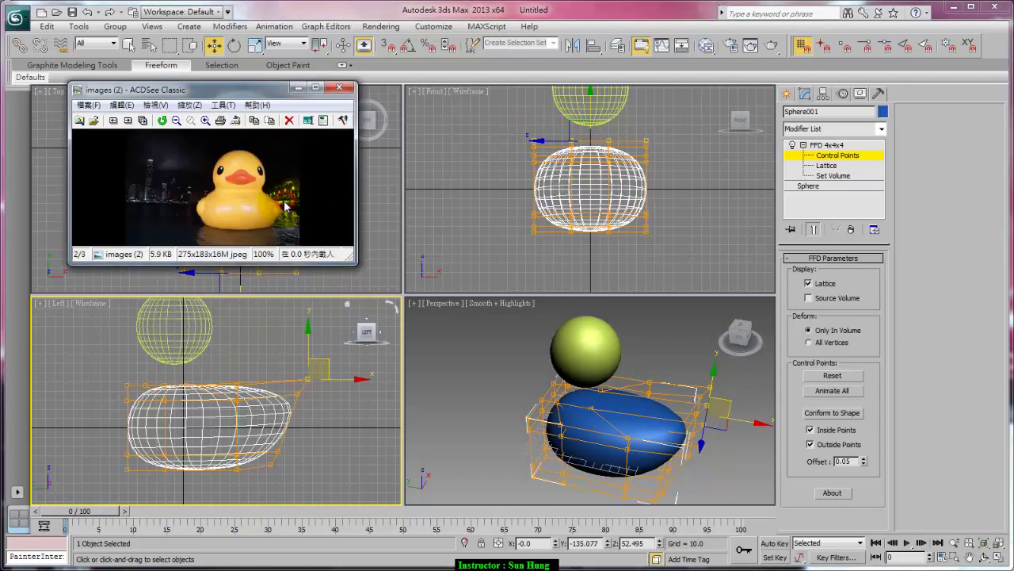
{"action": "middle_click_drag", "start_coordinate": [555, 181], "coordinate": [543, 215]}
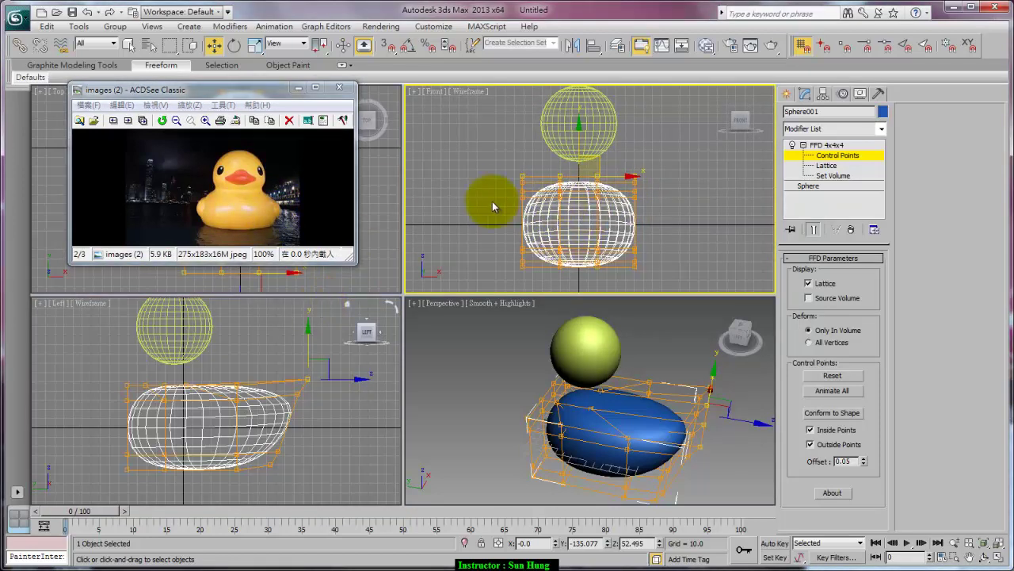
{"action": "left_click_drag", "start_coordinate": [493, 184], "coordinate": [674, 250]}
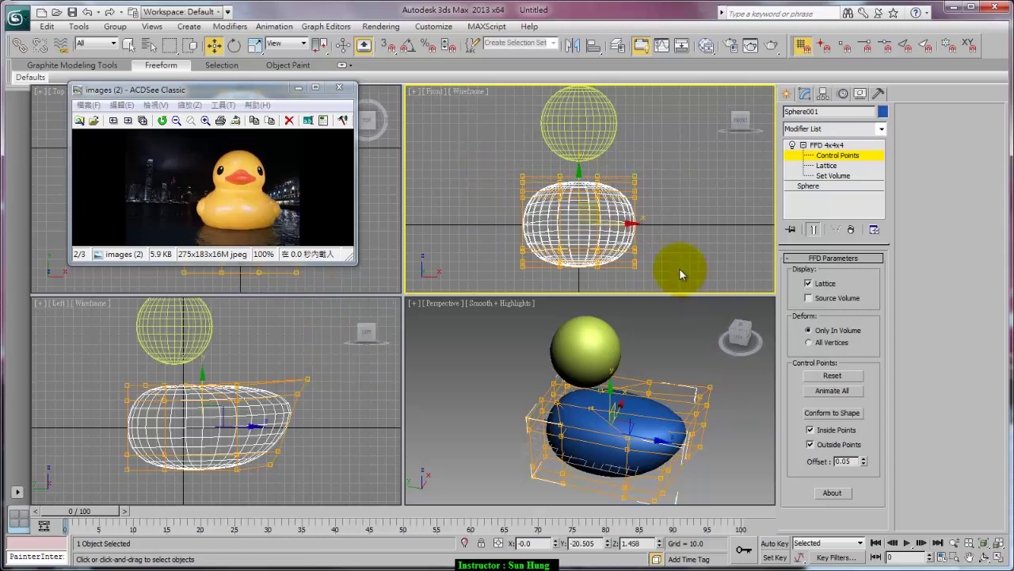
{"action": "key", "text": "e"}
{"action": "left_click_drag", "start_coordinate": [576, 406], "coordinate": [666, 392]}
Step: Check the body from the Back view, exit Control Points and select the head sphere
{"action": "left_click", "coordinate": [739, 336]}
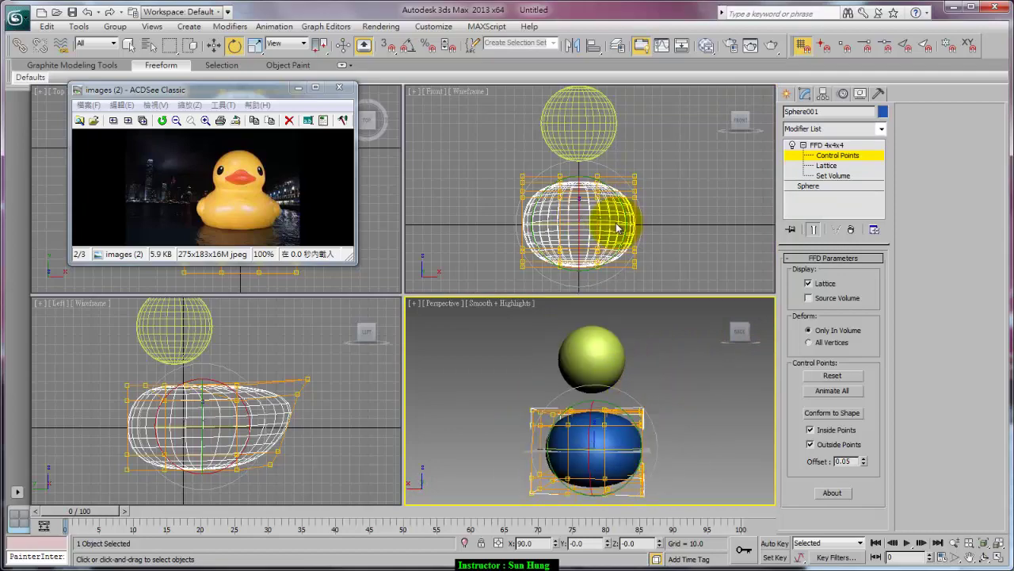
{"action": "left_click_drag", "start_coordinate": [618, 228], "coordinate": [647, 226]}
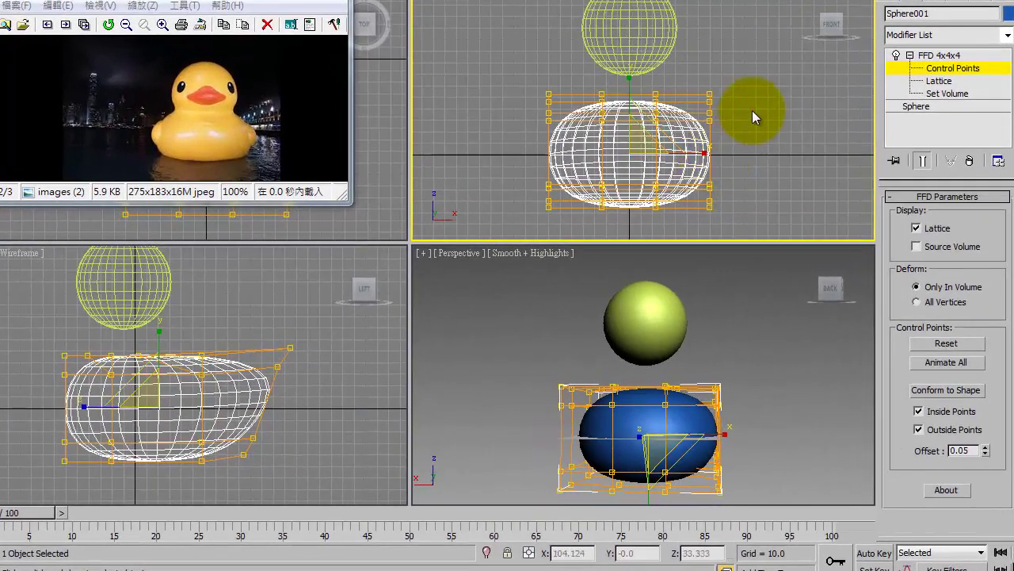
{"action": "left_click", "coordinate": [752, 111]}
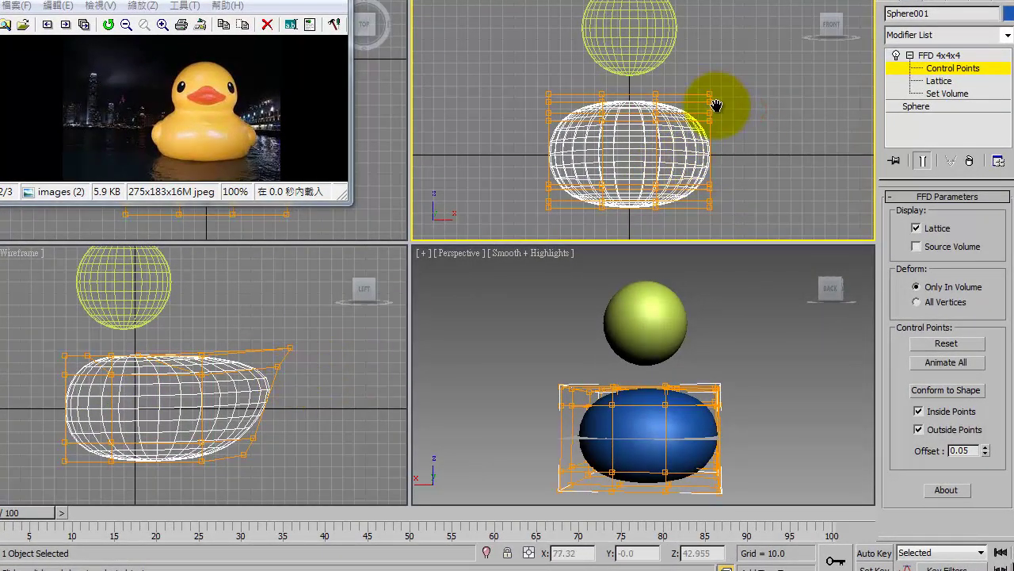
{"action": "middle_click_drag", "start_coordinate": [716, 106], "coordinate": [713, 107]}
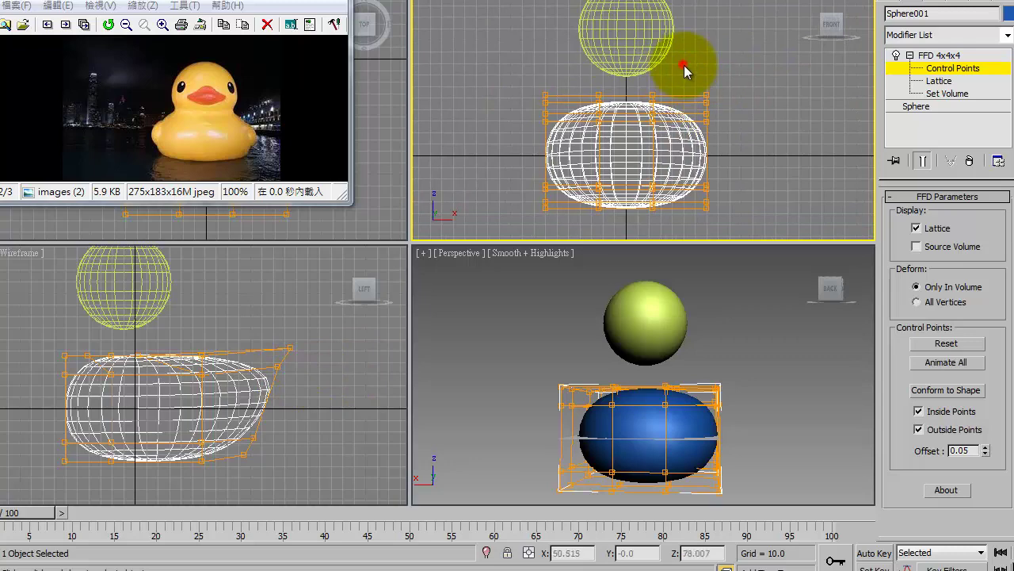
{"action": "left_click", "coordinate": [939, 56]}
{"action": "left_click", "coordinate": [659, 62]}
Step: Raise the body sphere against the head and nudge the head slightly down
{"action": "left_click", "coordinate": [658, 68]}
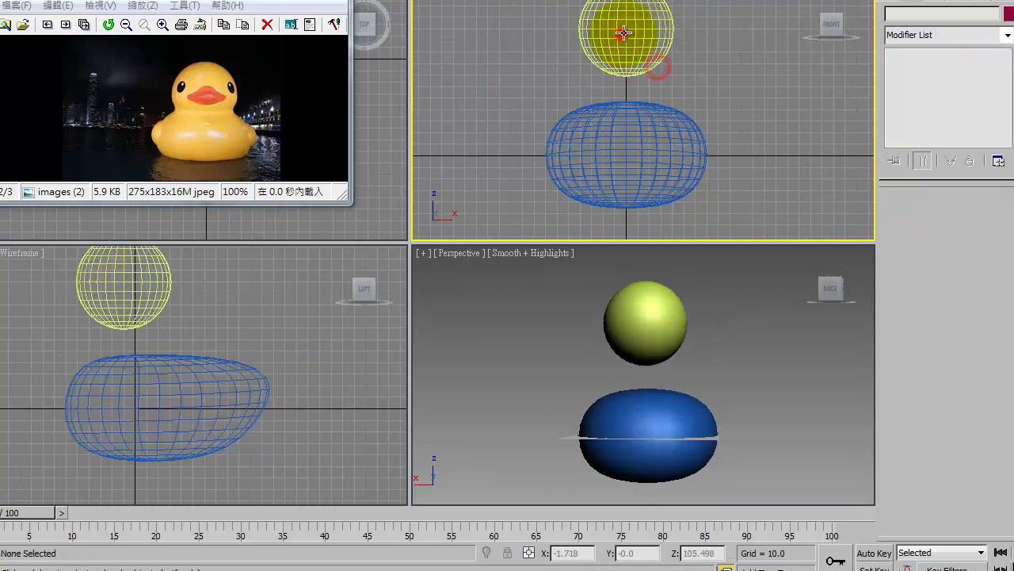
{"action": "left_click", "coordinate": [631, 11]}
{"action": "left_click", "coordinate": [626, 116]}
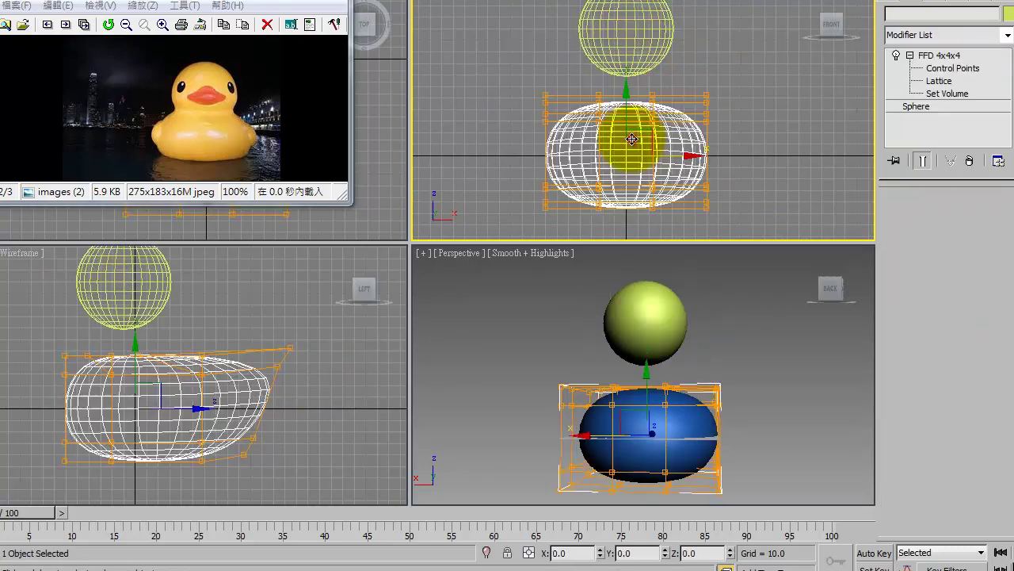
{"action": "left_click_drag", "start_coordinate": [625, 115], "coordinate": [628, 85]}
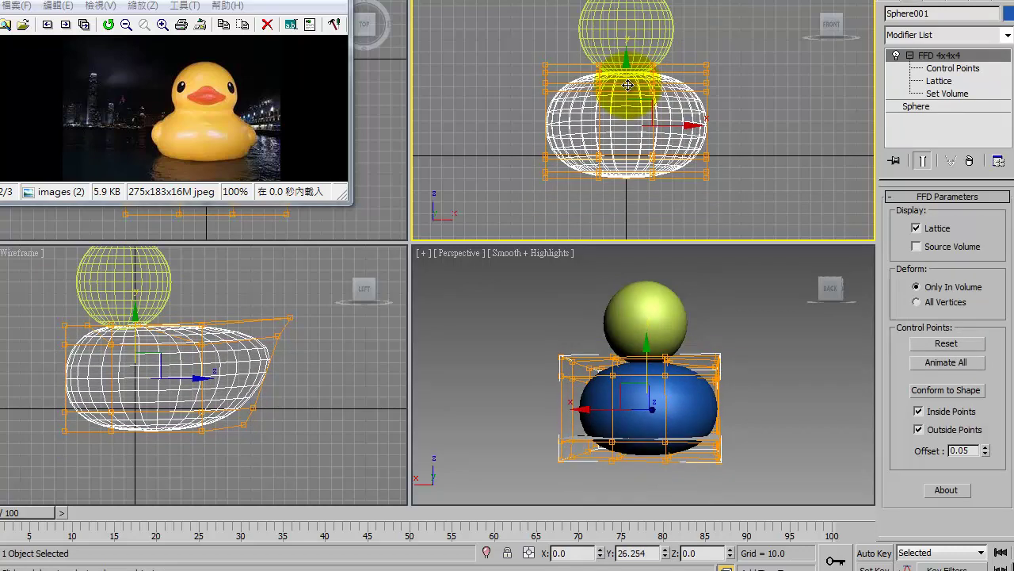
{"action": "left_click", "coordinate": [626, 10]}
{"action": "left_click_drag", "start_coordinate": [626, 9], "coordinate": [626, 25]}
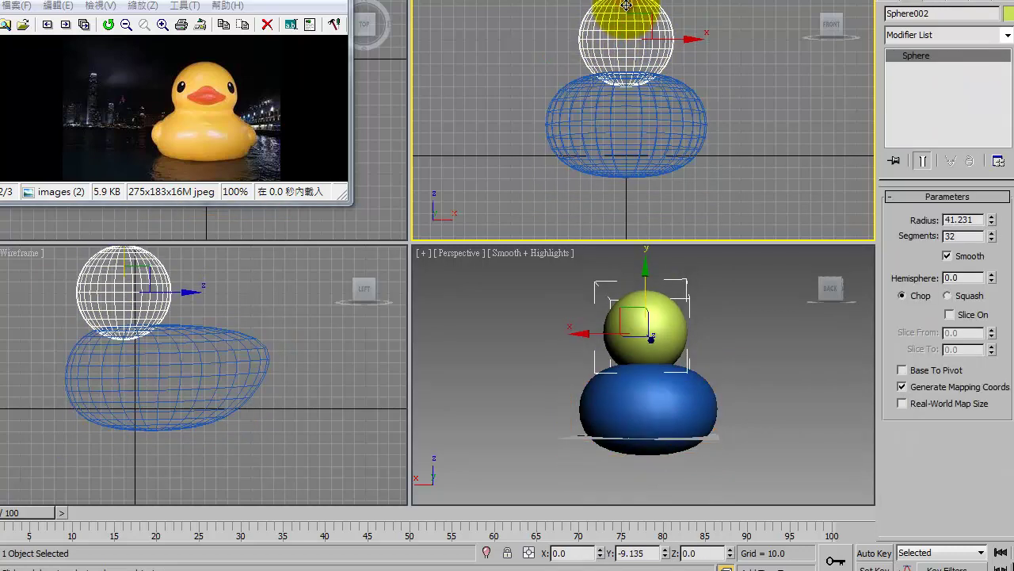
Step: Switch the reference viewer to the side-view duck diagram (1/3) and select the head sphere
{"action": "left_click", "coordinate": [273, 309]}
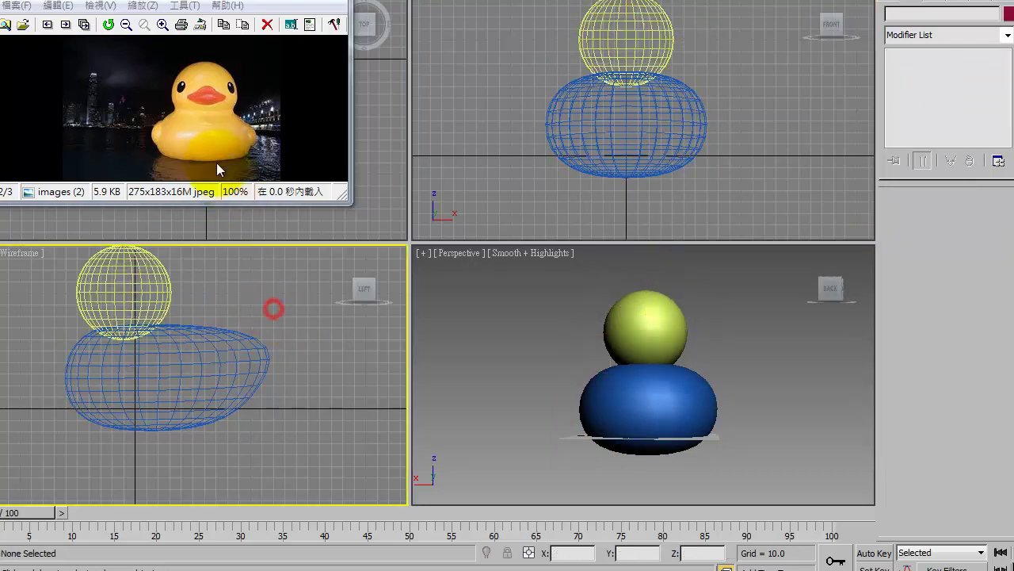
{"action": "left_click", "coordinate": [211, 160]}
{"action": "scroll", "coordinate": [211, 159], "scroll_direction": "up", "scroll_amount": 1}
{"action": "middle_click_drag", "start_coordinate": [238, 362], "coordinate": [238, 415]}
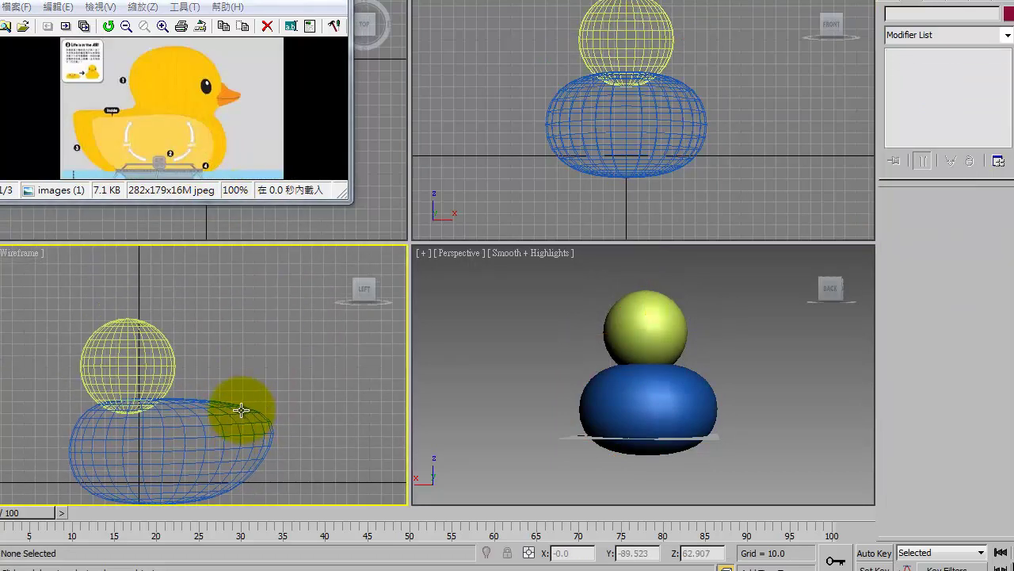
{"action": "left_click", "coordinate": [163, 362]}
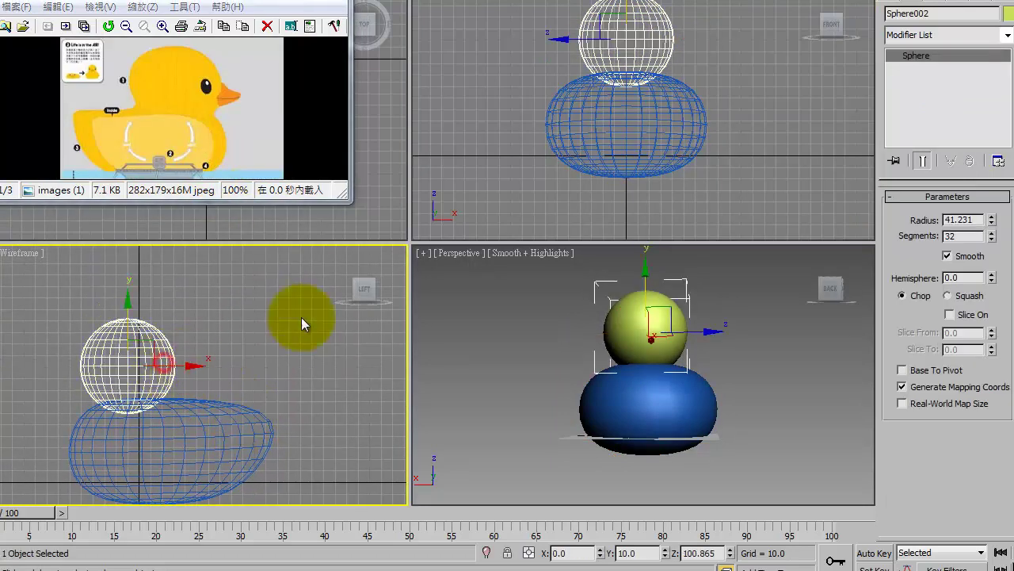
Step: Add an FFD 4x4x4 modifier to the head sphere and enter Control Points
{"action": "left_click", "coordinate": [1008, 36]}
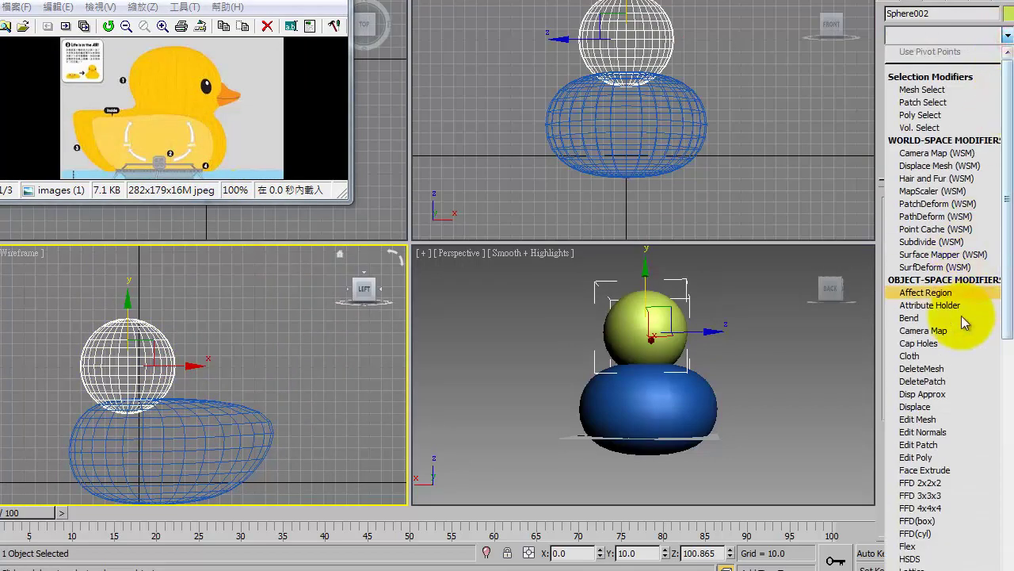
{"action": "left_click", "coordinate": [940, 508]}
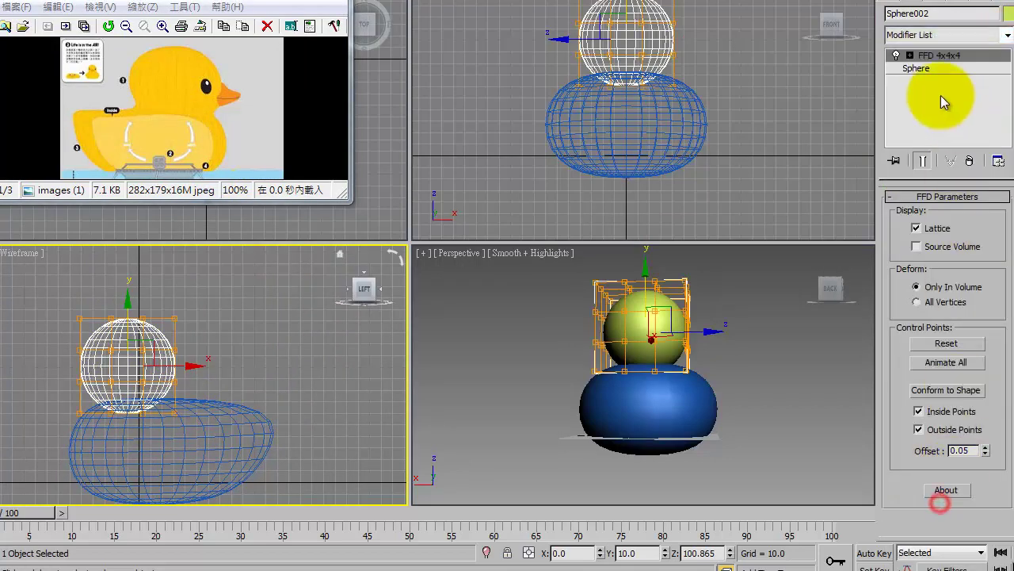
{"action": "left_click", "coordinate": [912, 55]}
{"action": "left_click", "coordinate": [946, 69]}
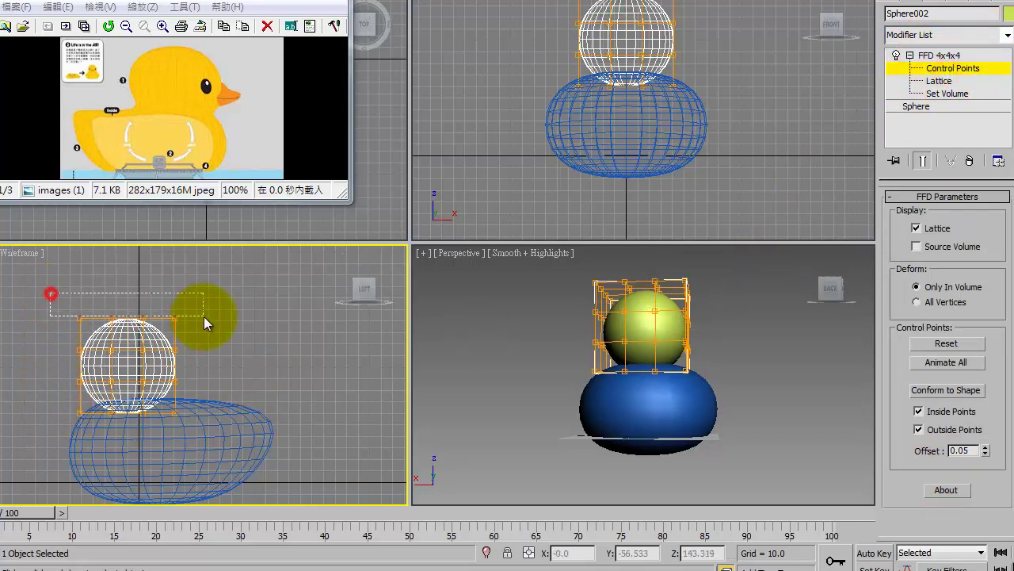
Step: Move the head's top lattice points down and sideways to flatten it
{"action": "left_click_drag", "start_coordinate": [203, 316], "coordinate": [204, 317]}
{"action": "left_click_drag", "start_coordinate": [137, 268], "coordinate": [128, 277]}
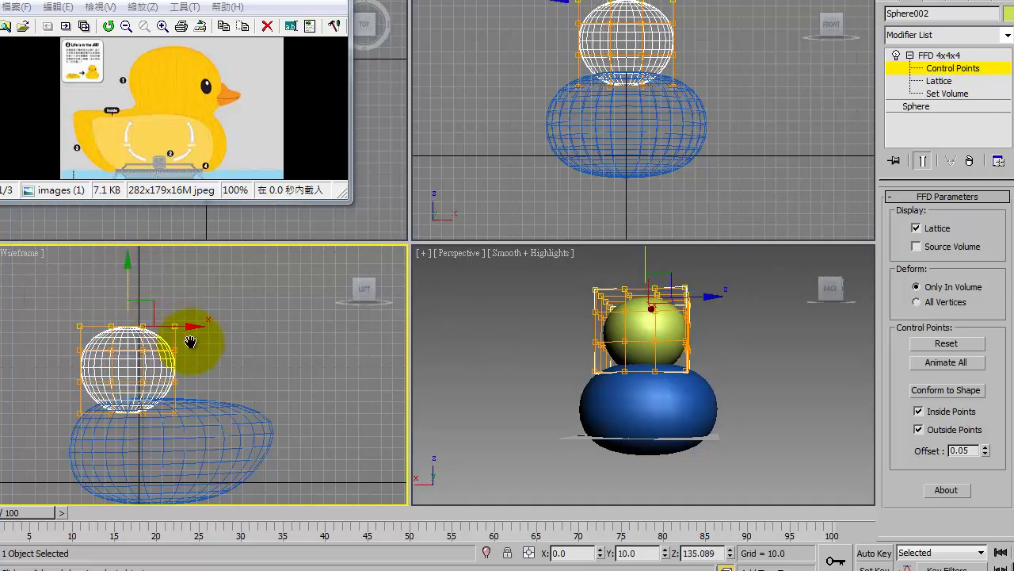
{"action": "scroll", "coordinate": [191, 344], "scroll_direction": "up", "scroll_amount": 3}
{"action": "scroll", "coordinate": [238, 340], "scroll_direction": "up", "scroll_amount": 1}
{"action": "left_click_drag", "start_coordinate": [124, 278], "coordinate": [157, 286]}
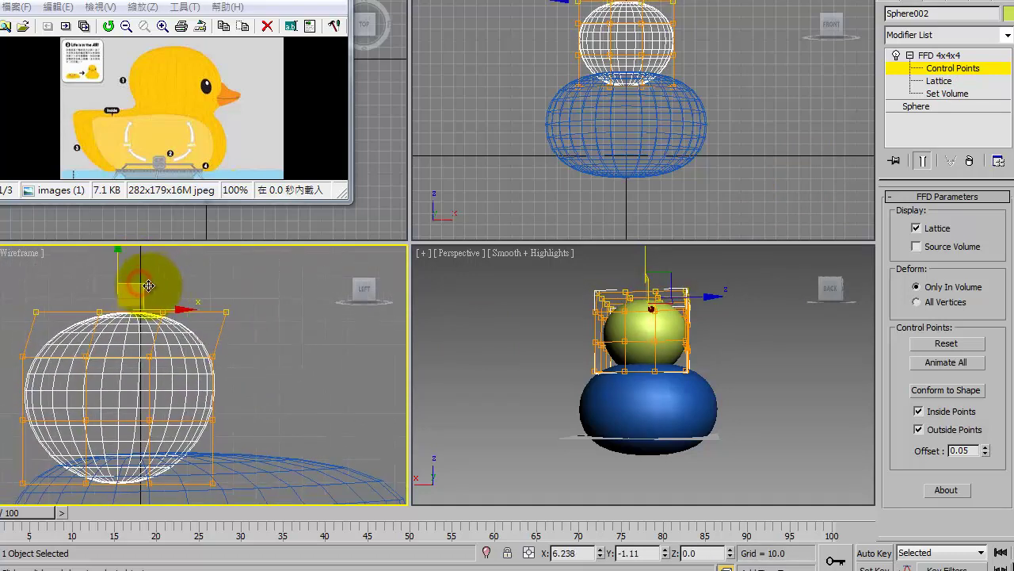
{"action": "mouse_move", "coordinate": [193, 324]}
{"action": "left_mouse_down"}
{"action": "mouse_move", "coordinate": [248, 299]}
{"action": "mouse_move", "coordinate": [137, 343]}
{"action": "mouse_move", "coordinate": [236, 319]}
{"action": "mouse_move", "coordinate": [187, 339]}
{"action": "left_mouse_up"}
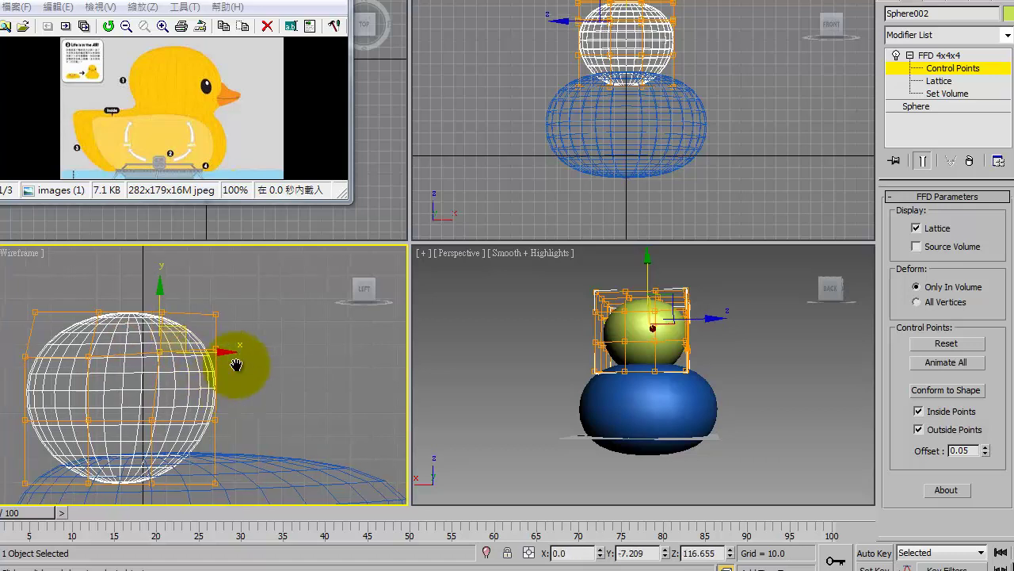
{"action": "middle_click_drag", "start_coordinate": [226, 407], "coordinate": [277, 363]}
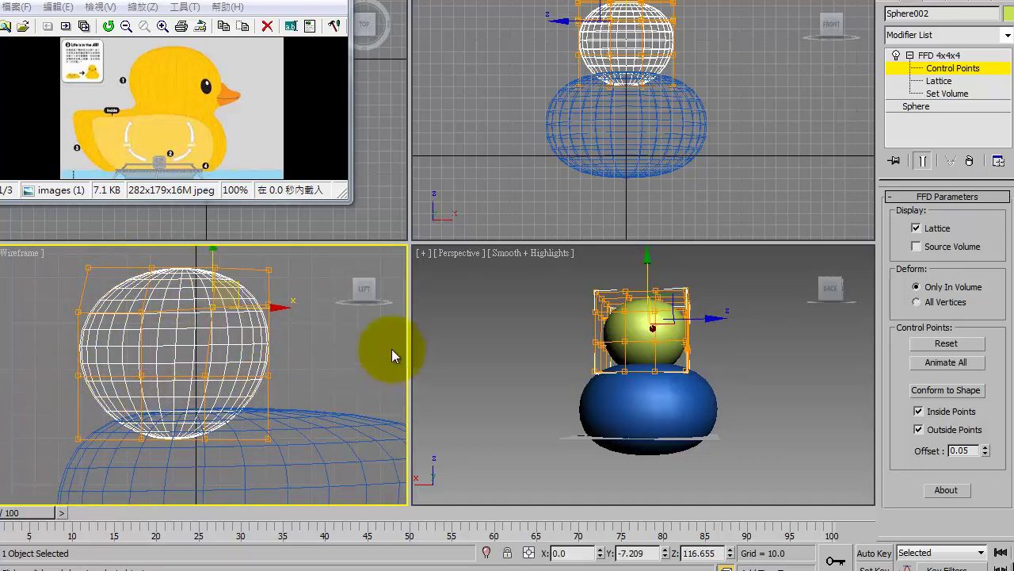
{"action": "left_click", "coordinate": [973, 56]}
Step: Select the body sphere and convert it to Editable Poly
{"action": "right_click", "coordinate": [752, 326]}
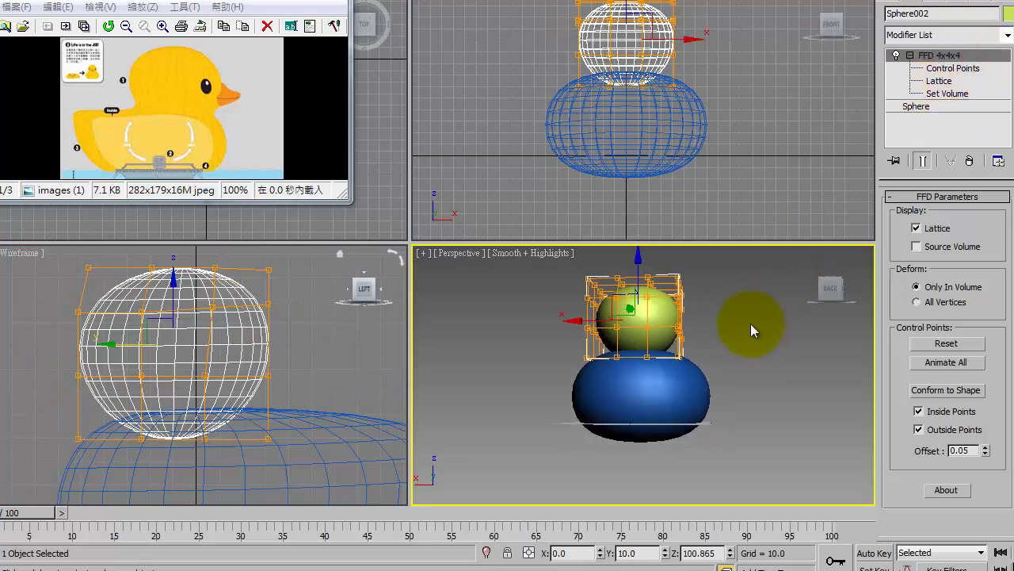
{"action": "left_click", "coordinate": [313, 397]}
{"action": "left_click", "coordinate": [686, 420]}
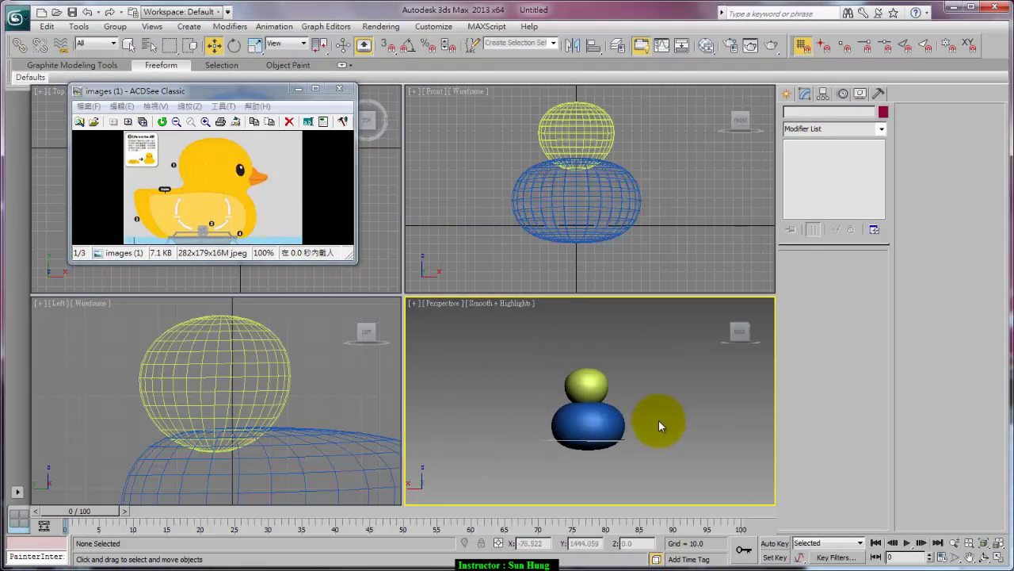
{"action": "middle_click_drag", "start_coordinate": [658, 425], "coordinate": [512, 457], "text": "alt"}
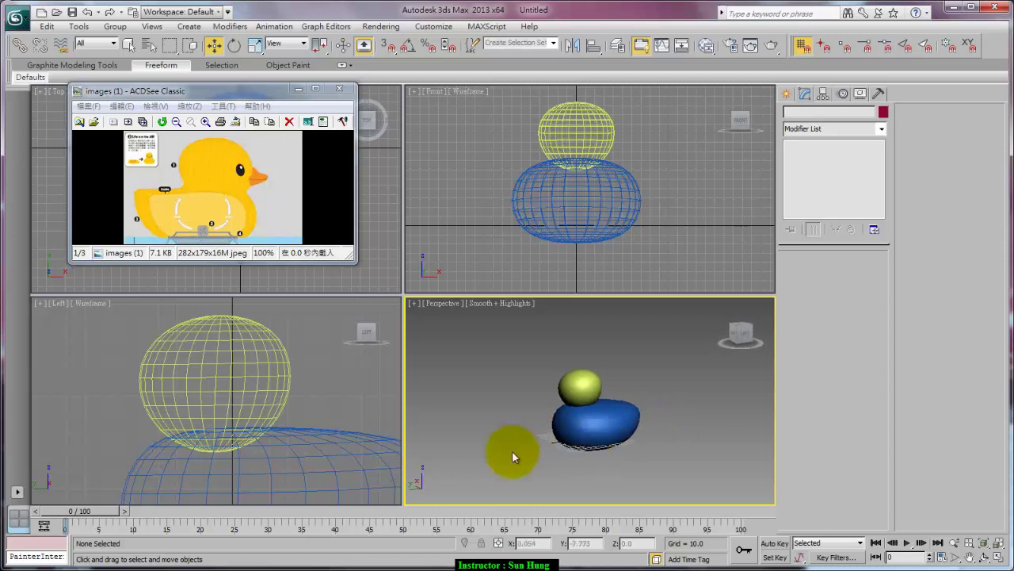
{"action": "left_click", "coordinate": [347, 450]}
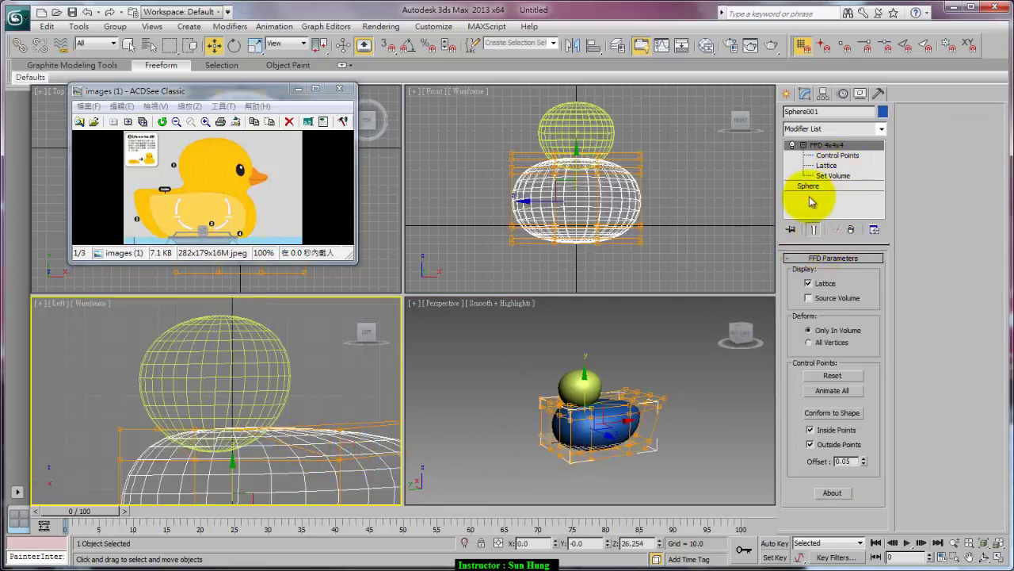
{"action": "right_click", "coordinate": [838, 153]}
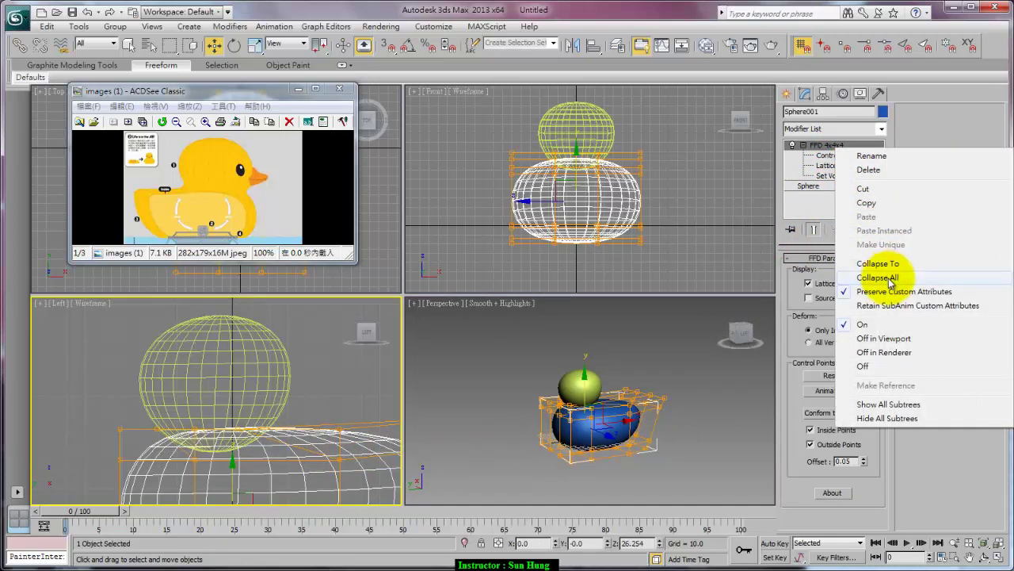
{"action": "left_click", "coordinate": [679, 219]}
{"action": "right_click", "coordinate": [598, 202]}
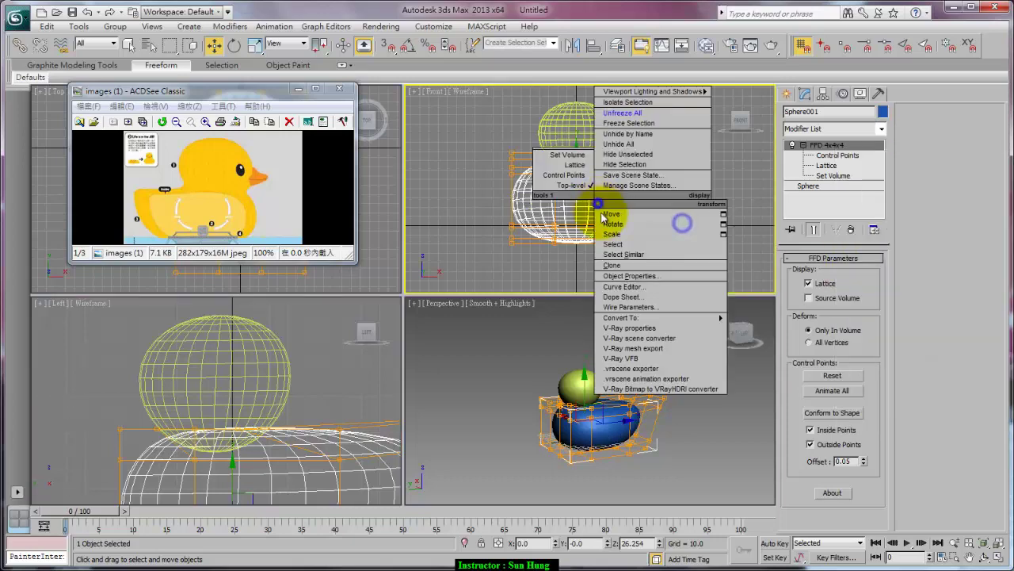
{"action": "left_click", "coordinate": [782, 327]}
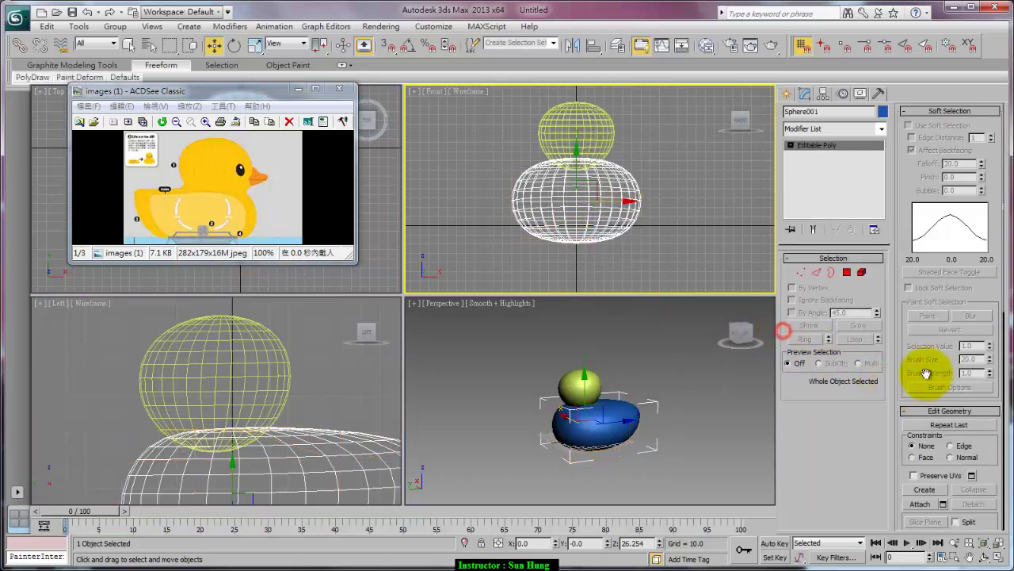
Step: Inspect the body's vertices in wireframe (F3), exit Vertex mode and select the head
{"action": "left_click", "coordinate": [802, 272]}
{"action": "mouse_move", "coordinate": [697, 355]}
{"action": "middle_mouse_down", "text": "alt"}
{"action": "mouse_move", "coordinate": [661, 410]}
{"action": "mouse_move", "coordinate": [570, 408]}
{"action": "mouse_move", "coordinate": [582, 464]}
{"action": "middle_mouse_up", "text": "alt"}
{"action": "key", "text": "F3"}
{"action": "scroll", "coordinate": [591, 424], "scroll_direction": "up", "scroll_amount": 2}
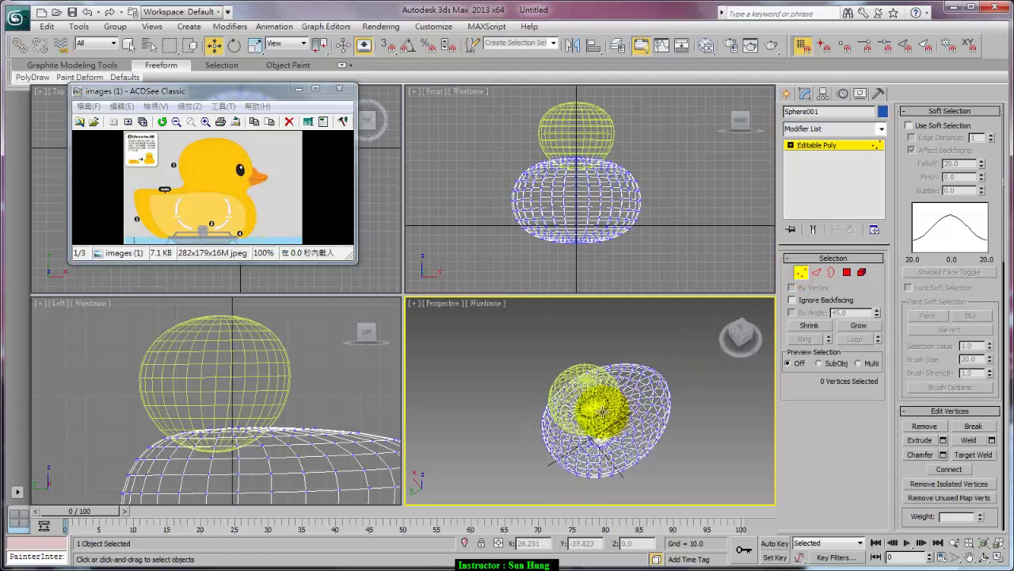
{"action": "scroll", "coordinate": [591, 424], "scroll_direction": "up", "scroll_amount": 3}
{"action": "left_click", "coordinate": [801, 272]}
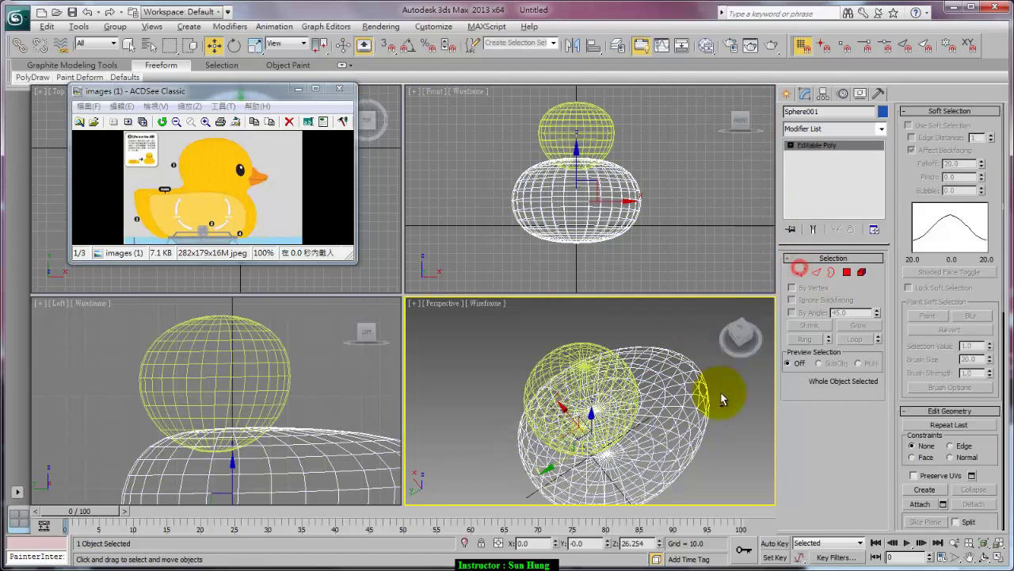
{"action": "mouse_move", "coordinate": [720, 396]}
{"action": "middle_mouse_down", "text": "alt"}
{"action": "mouse_move", "coordinate": [690, 342]}
{"action": "mouse_move", "coordinate": [645, 386]}
{"action": "middle_mouse_up", "text": "alt"}
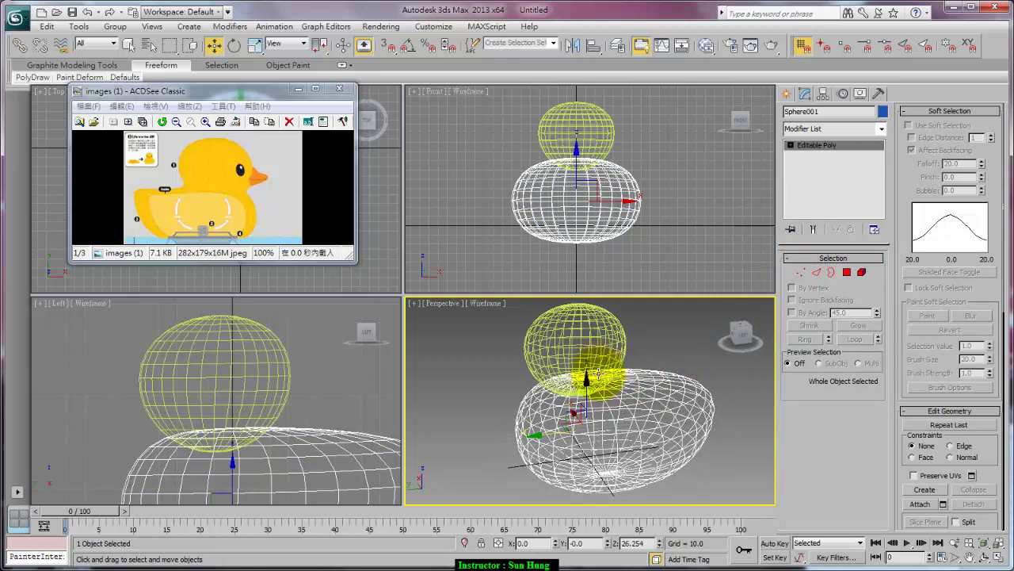
{"action": "left_click", "coordinate": [575, 342]}
Step: Convert the head sphere to Editable Poly and choose the Compound Objects category
{"action": "right_click", "coordinate": [581, 329]}
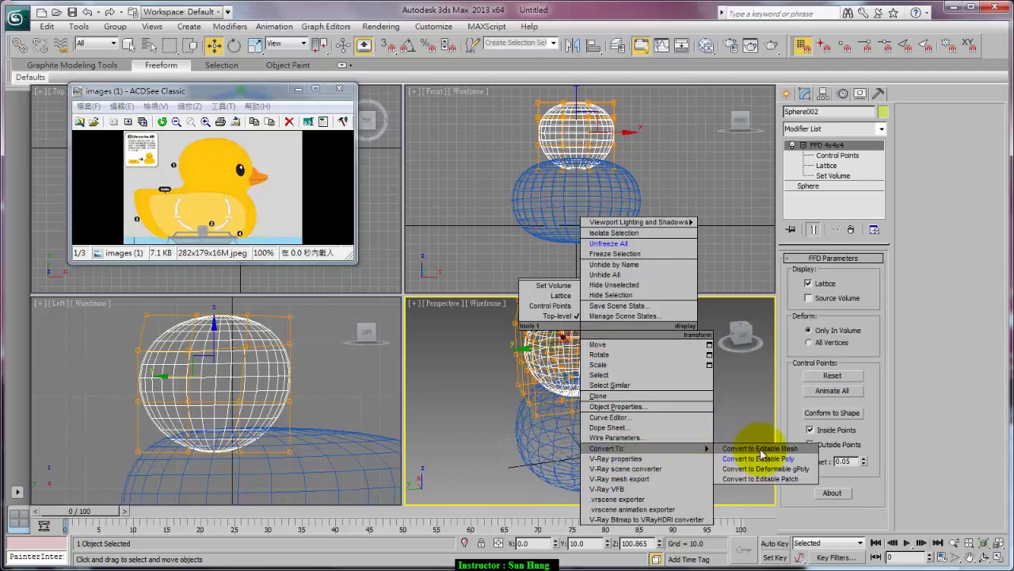
{"action": "left_click", "coordinate": [760, 460]}
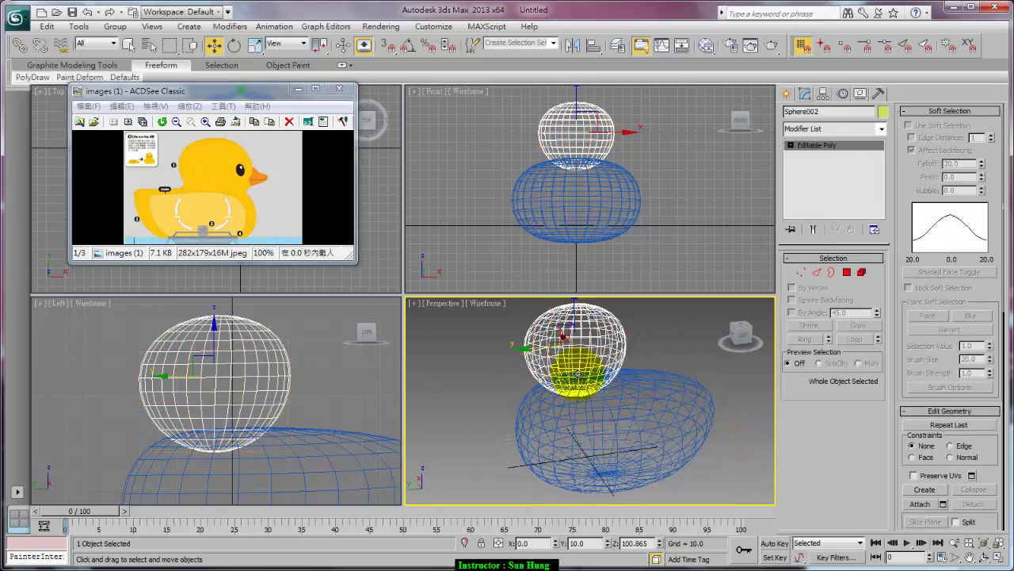
{"action": "left_click", "coordinate": [787, 94]}
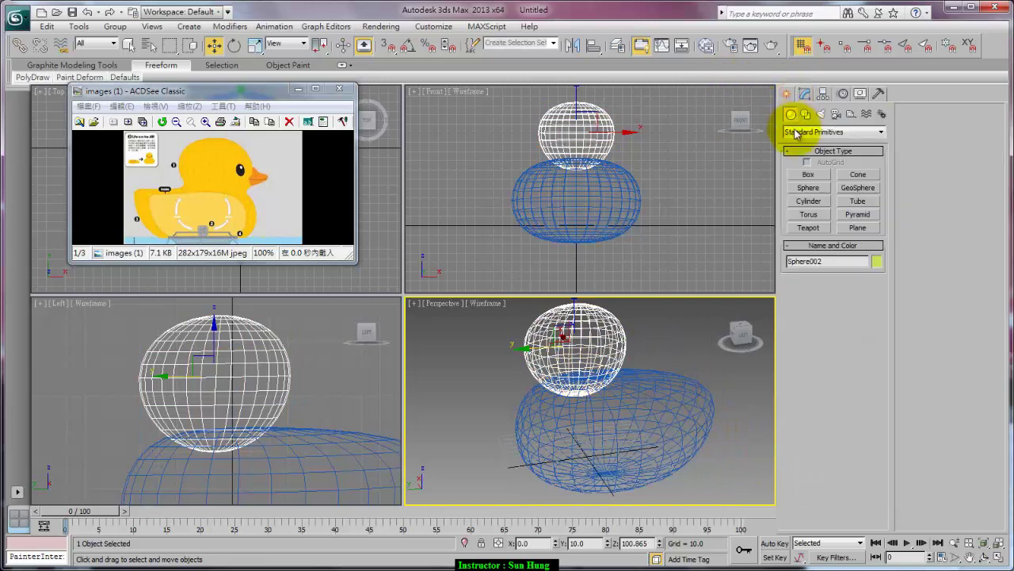
{"action": "left_click", "coordinate": [796, 133]}
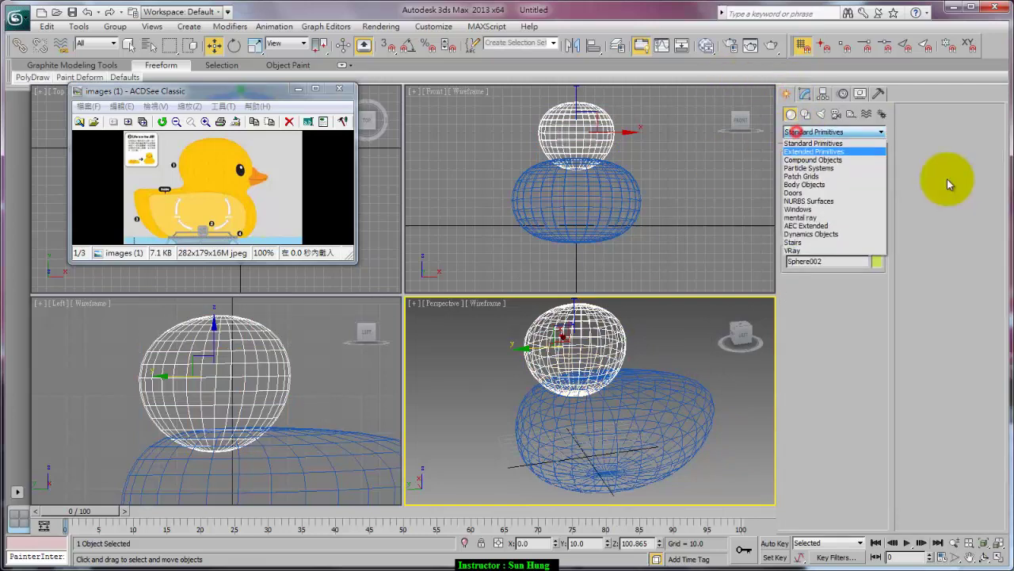
{"action": "left_click", "coordinate": [845, 160]}
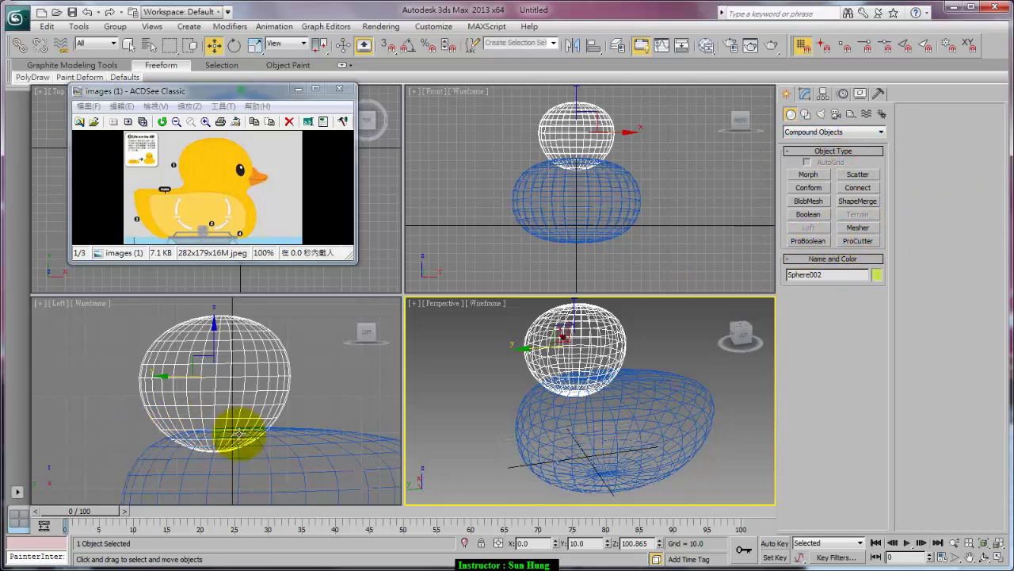
Step: Shift-drag a copy of both duck pieces to the right, then select the left duck's body
{"action": "left_click", "coordinate": [363, 365]}
{"action": "scroll", "coordinate": [333, 362], "scroll_direction": "down", "scroll_amount": 5}
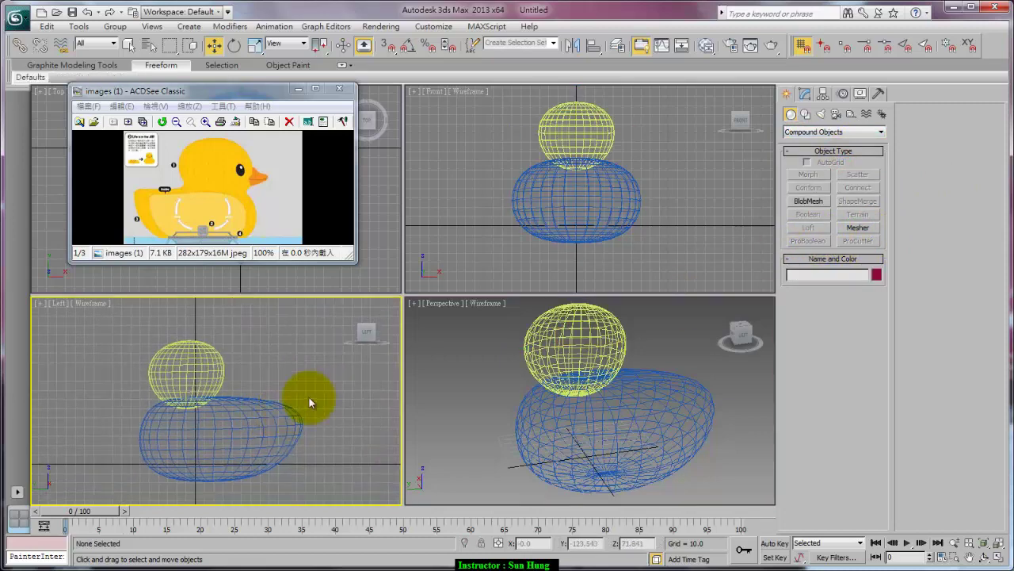
{"action": "middle_click_drag", "start_coordinate": [272, 424], "coordinate": [341, 419]}
{"action": "key", "text": "shift+z"}
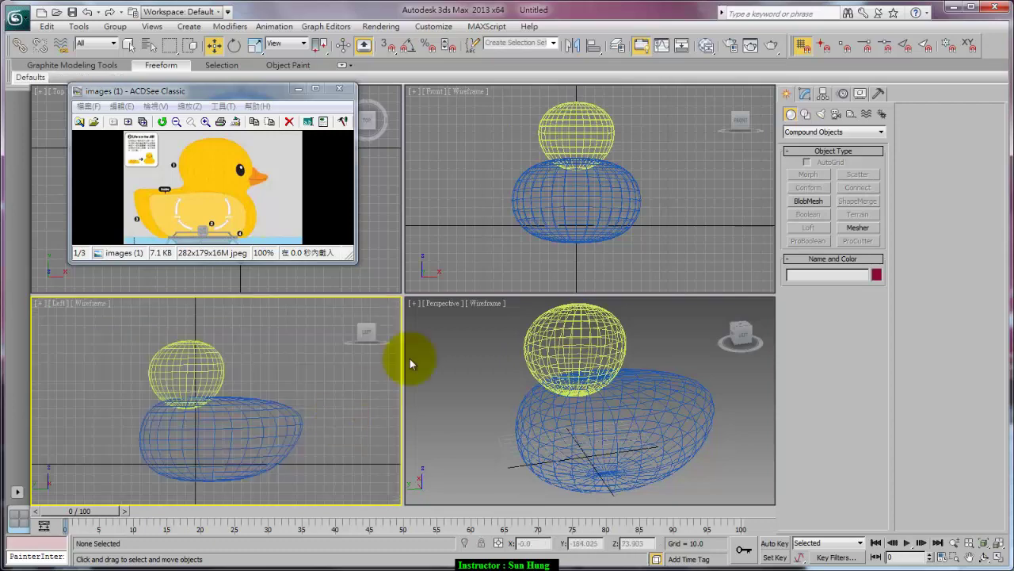
{"action": "mouse_move", "coordinate": [506, 117]}
{"action": "left_mouse_down"}
{"action": "mouse_move", "coordinate": [639, 192]}
{"action": "mouse_move", "coordinate": [680, 258]}
{"action": "left_mouse_up"}
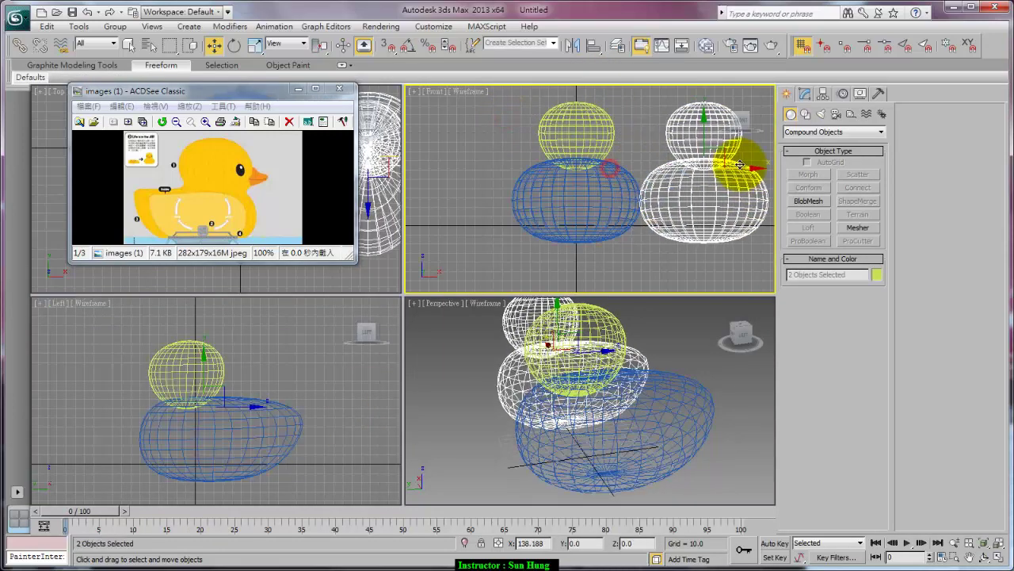
{"action": "left_click", "coordinate": [523, 340]}
{"action": "left_click", "coordinate": [659, 281]}
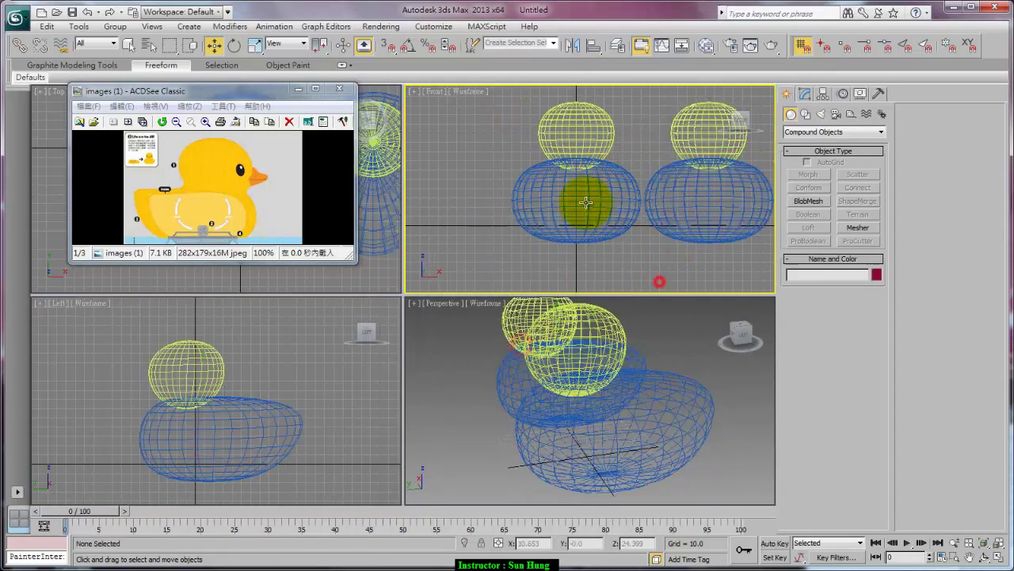
{"action": "left_click", "coordinate": [602, 202]}
Step: Make the left body a ProBoolean that subtracts its head sphere with Cookie cut on
{"action": "left_click", "coordinate": [809, 241]}
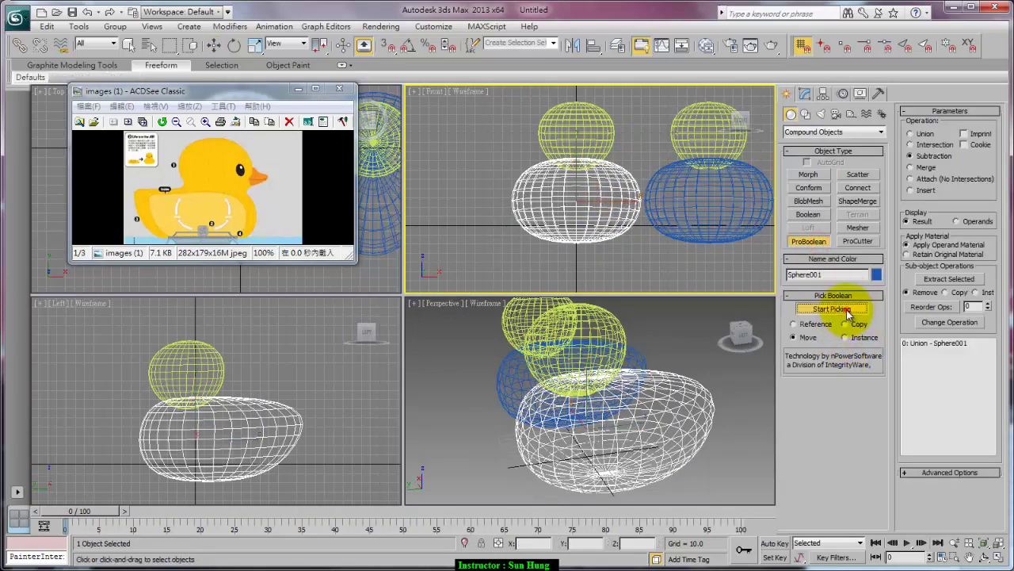
{"action": "left_click", "coordinate": [582, 150]}
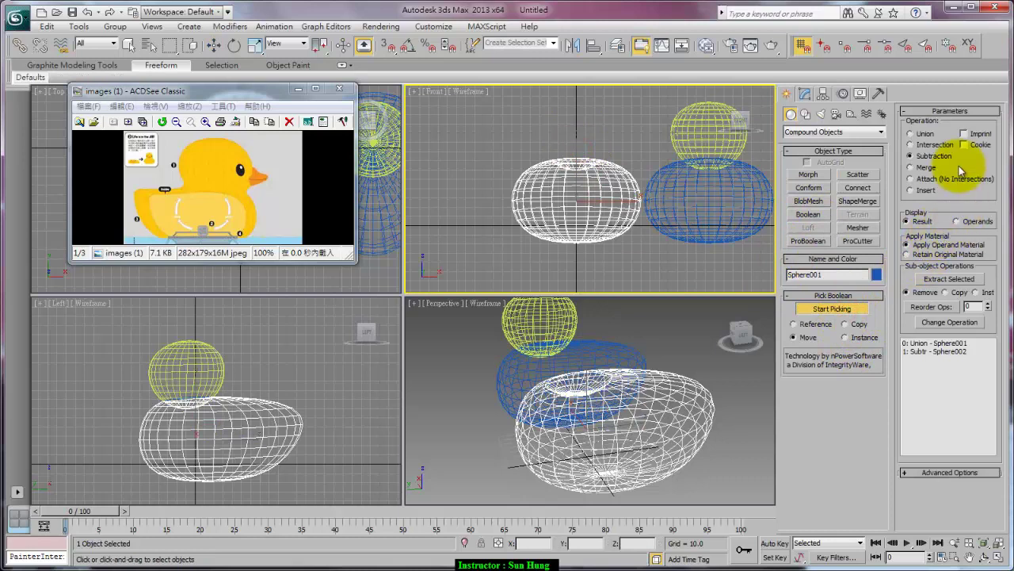
{"action": "left_click", "coordinate": [964, 145]}
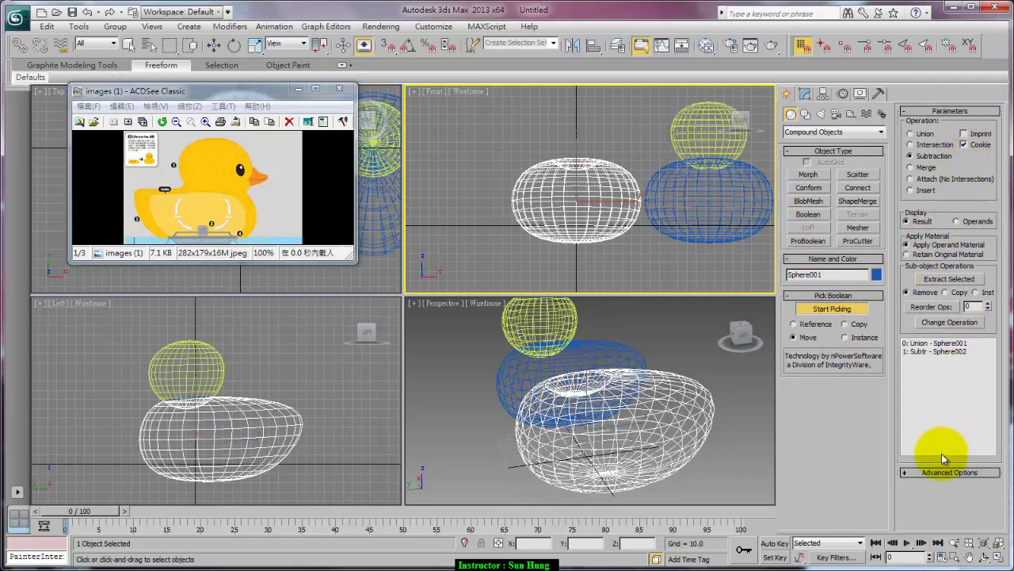
{"action": "left_click", "coordinate": [942, 324]}
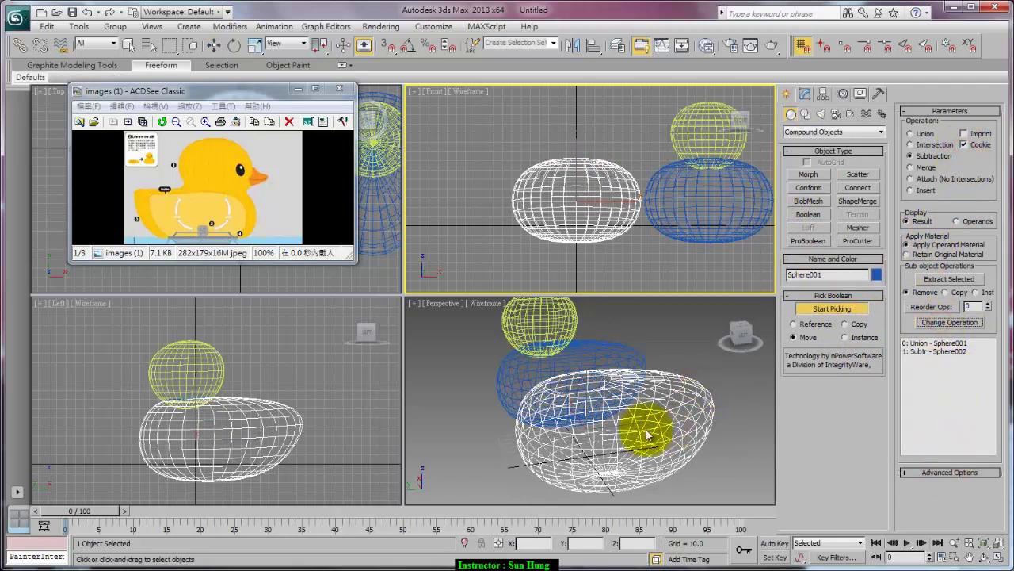
{"action": "mouse_move", "coordinate": [628, 438]}
{"action": "middle_mouse_down", "text": "alt"}
{"action": "mouse_move", "coordinate": [679, 476]}
{"action": "mouse_move", "coordinate": [652, 446]}
{"action": "mouse_move", "coordinate": [678, 457]}
{"action": "mouse_move", "coordinate": [653, 436]}
{"action": "mouse_move", "coordinate": [660, 429]}
{"action": "middle_mouse_up", "text": "alt"}
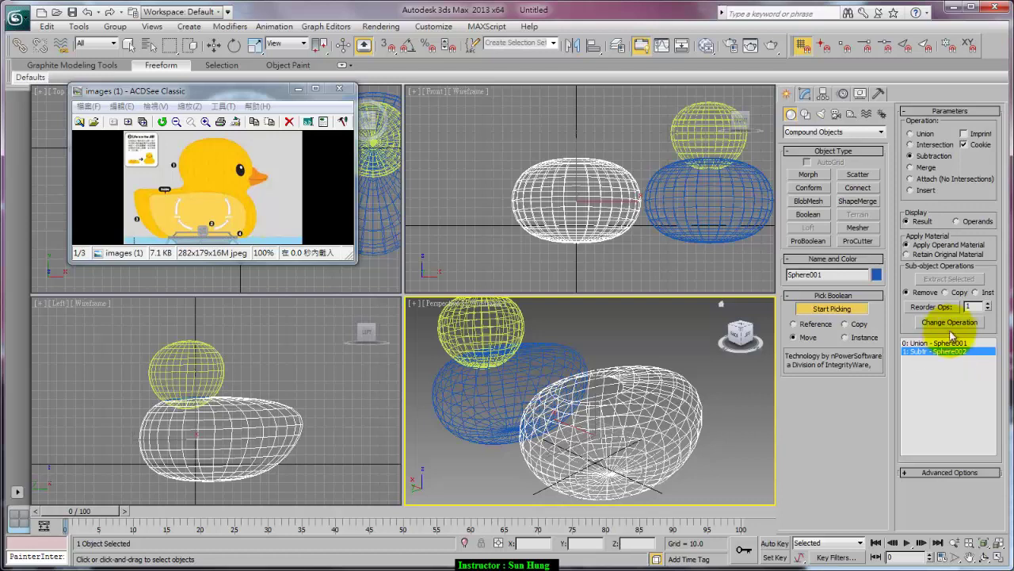
Step: At the ProBoolean's Operands level, move the cut-out sphere within the body in the side view
{"action": "left_click", "coordinate": [950, 324]}
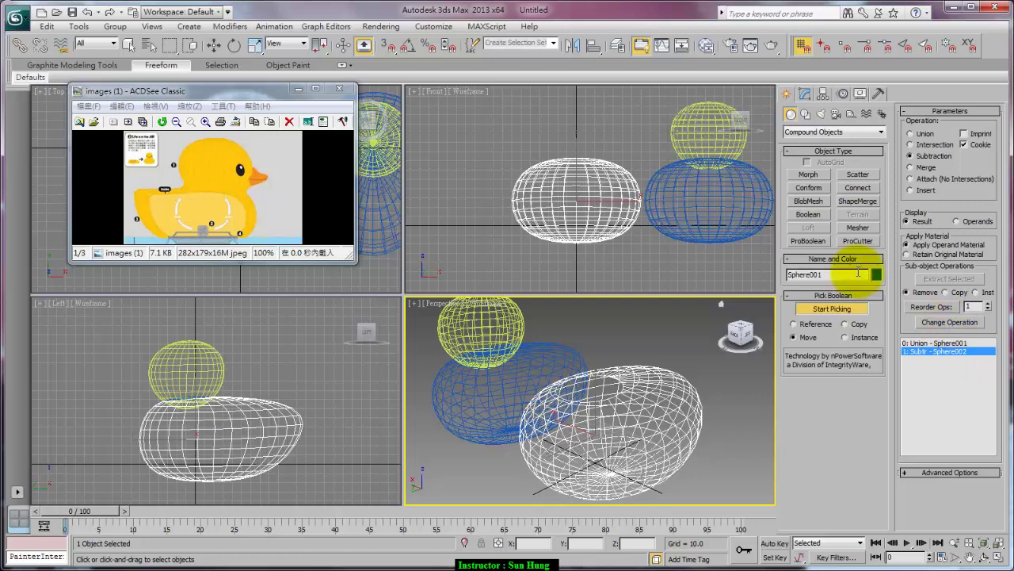
{"action": "left_click", "coordinate": [805, 93]}
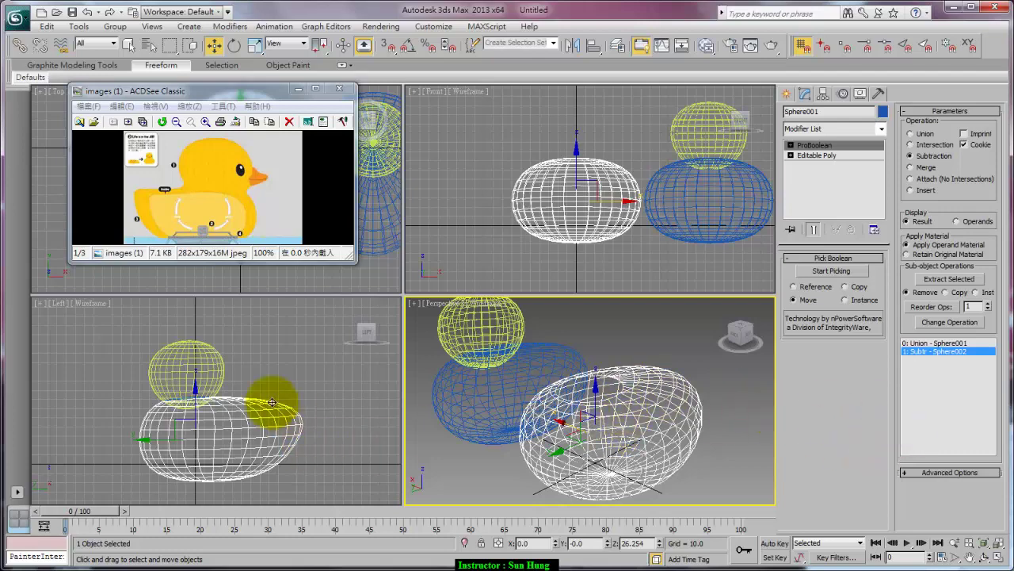
{"action": "right_click", "coordinate": [258, 396]}
{"action": "left_click", "coordinate": [213, 418]}
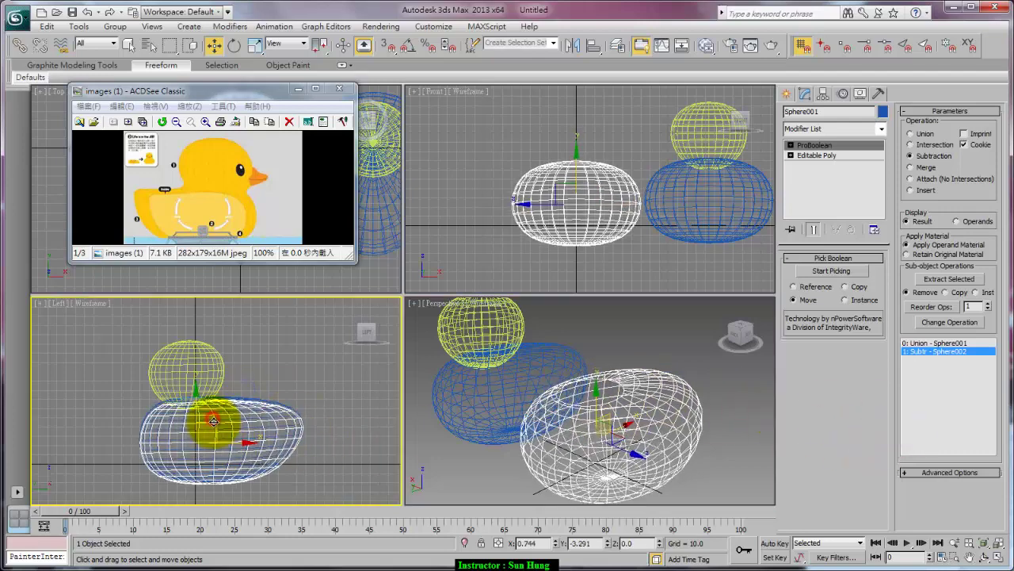
{"action": "left_click", "coordinate": [814, 157]}
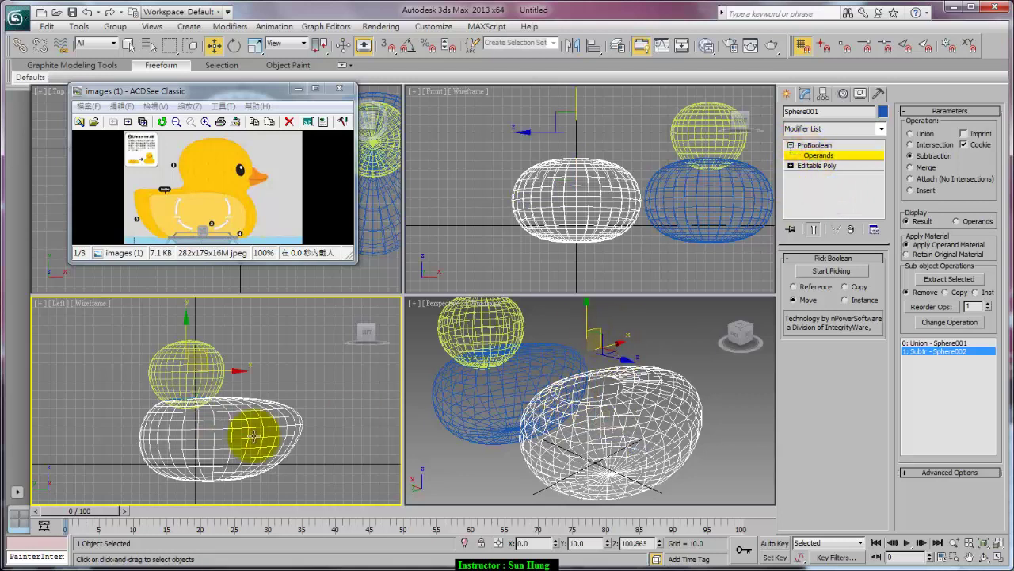
{"action": "right_click", "coordinate": [256, 426]}
{"action": "left_click", "coordinate": [212, 364]}
{"action": "left_click_drag", "start_coordinate": [212, 364], "coordinate": [204, 381]}
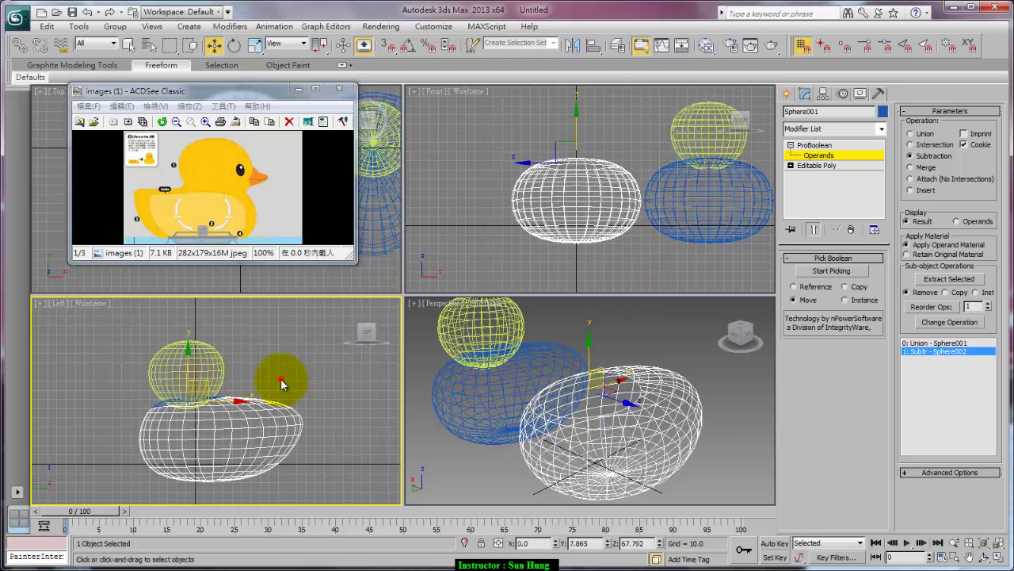
Step: Return to the ProBoolean level and select the right duck's head sphere
{"action": "left_click", "coordinate": [817, 146]}
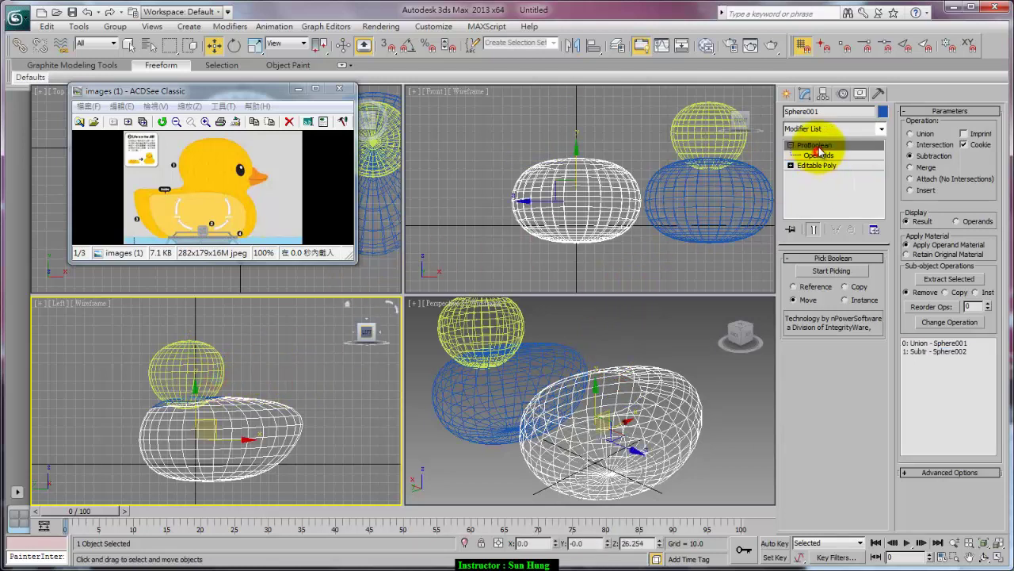
{"action": "left_click", "coordinate": [694, 146]}
{"action": "left_click", "coordinate": [836, 146]}
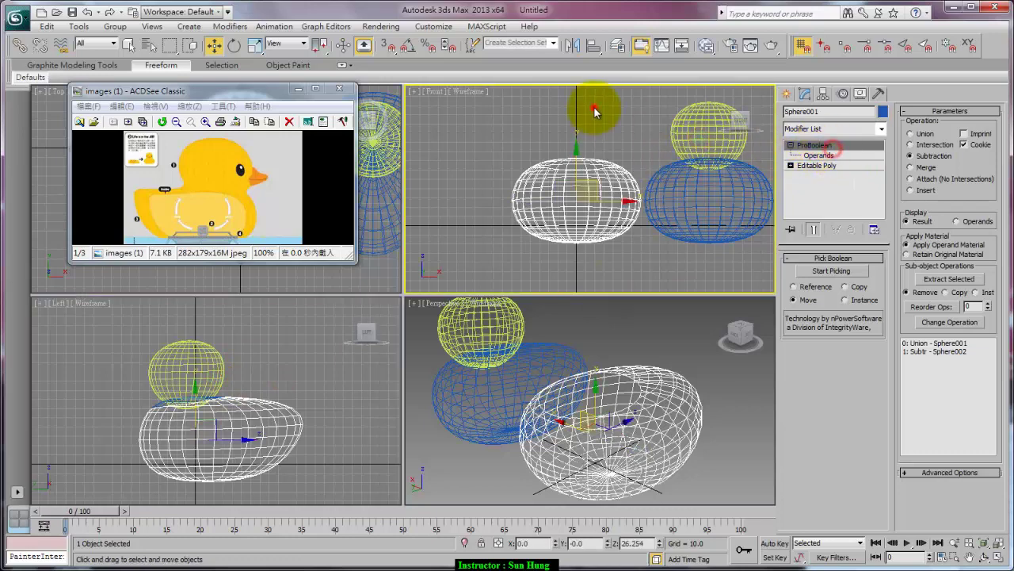
{"action": "left_click", "coordinate": [683, 123]}
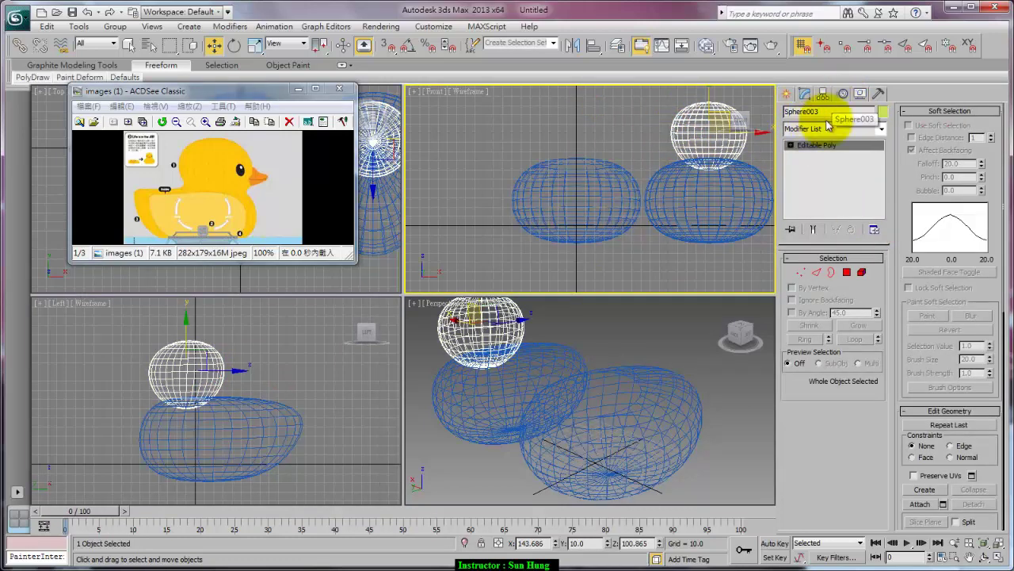
Step: Make the right duck's head a ProBoolean that cookie-subtracts the body sphere Sphere004
{"action": "left_click", "coordinate": [788, 95]}
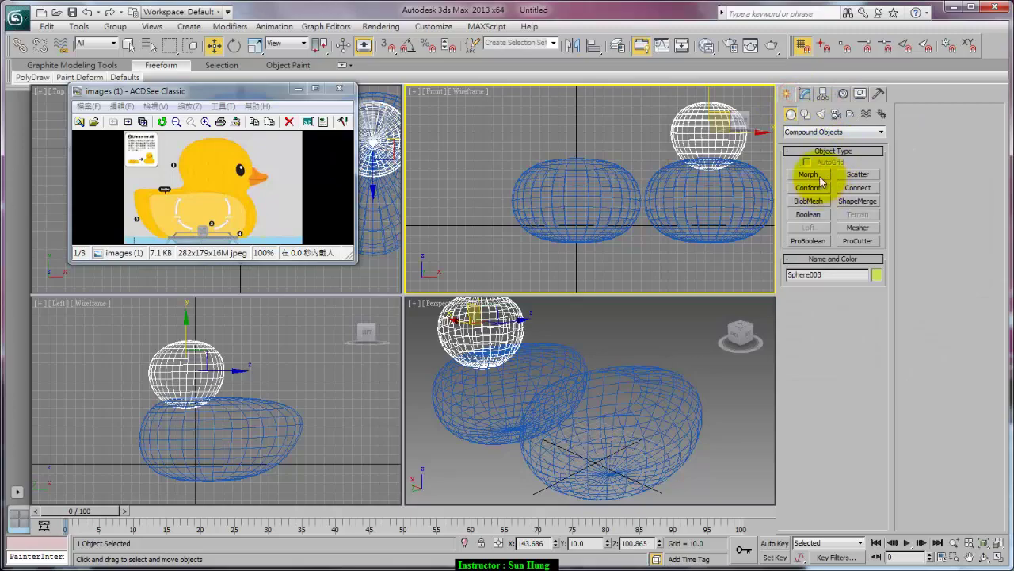
{"action": "left_click", "coordinate": [809, 242]}
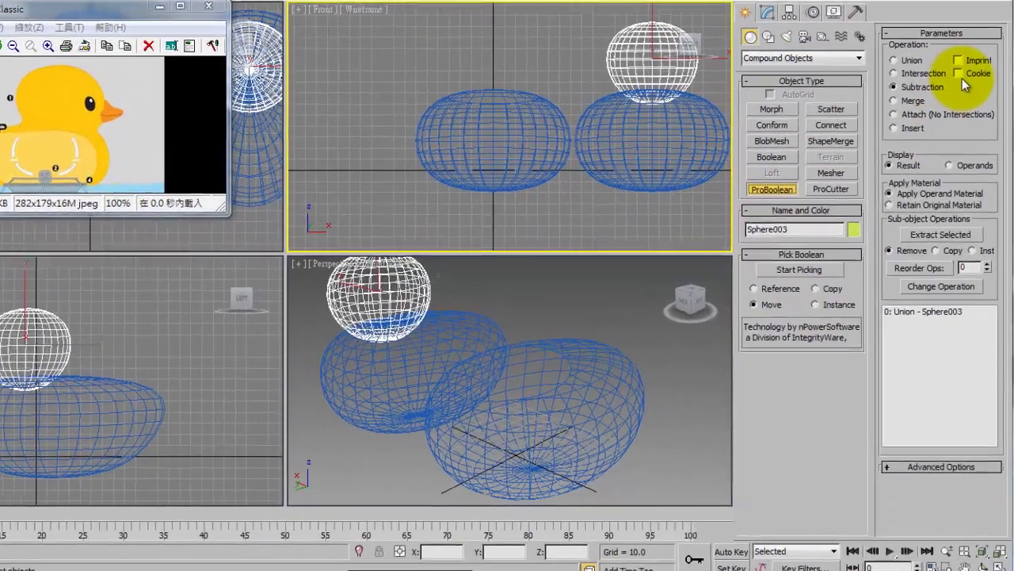
{"action": "left_click", "coordinate": [964, 144]}
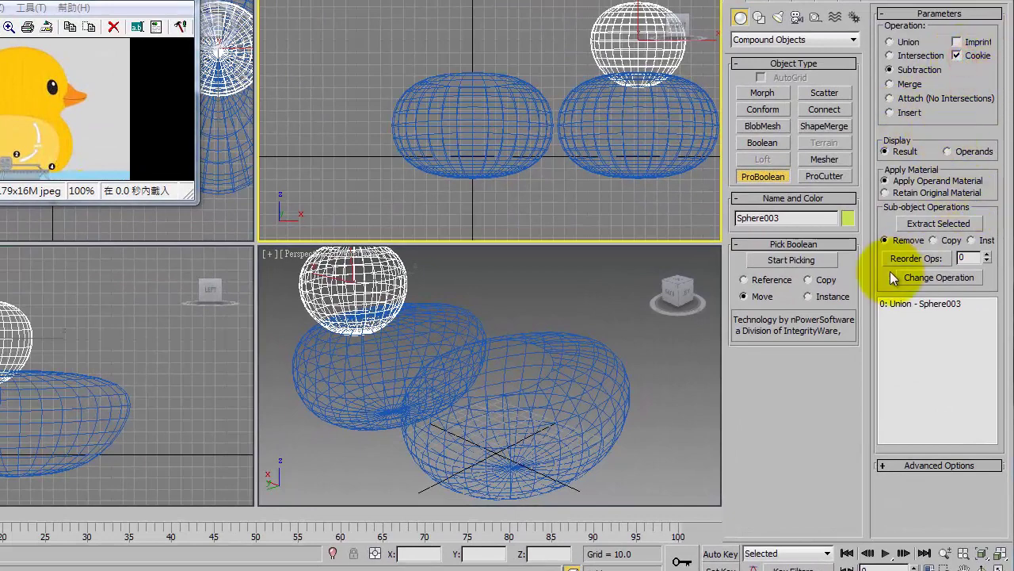
{"action": "left_click", "coordinate": [782, 262]}
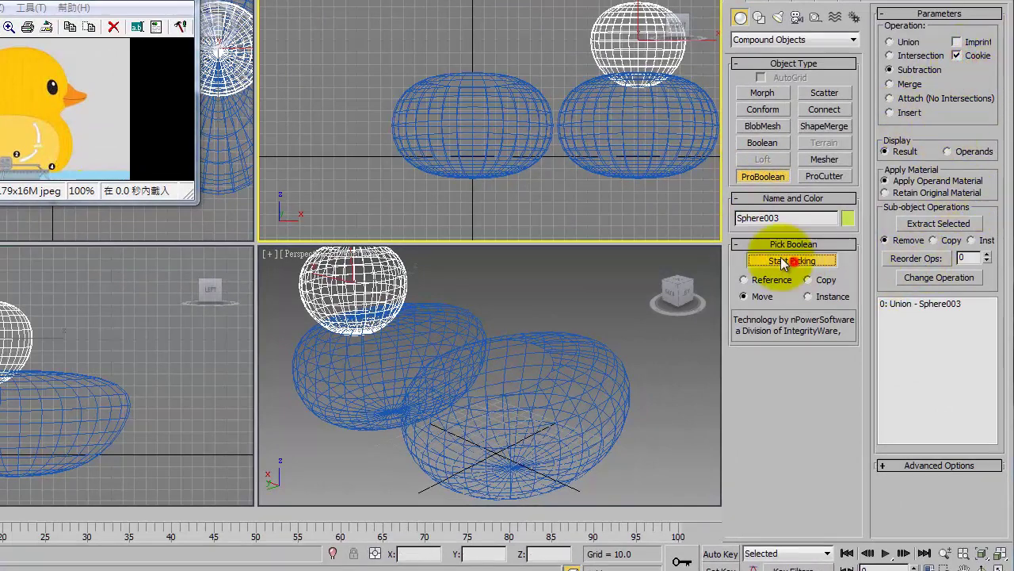
{"action": "left_click", "coordinate": [674, 160]}
Step: Expand the ProBoolean to its operands in the modifier stack and select Sphere004
{"action": "left_click", "coordinate": [759, 16]}
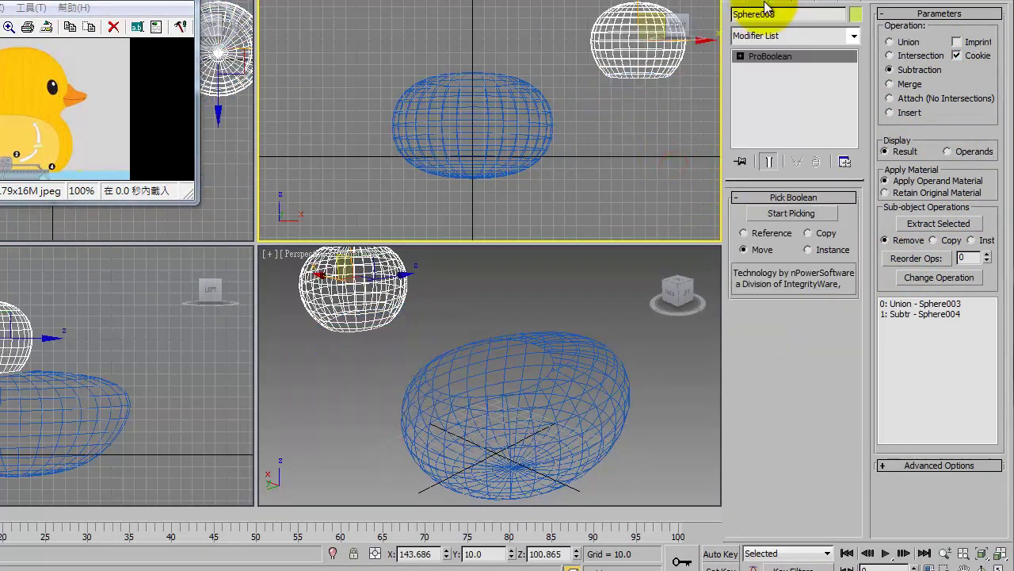
{"action": "left_click", "coordinate": [748, 57]}
{"action": "left_click", "coordinate": [740, 56]}
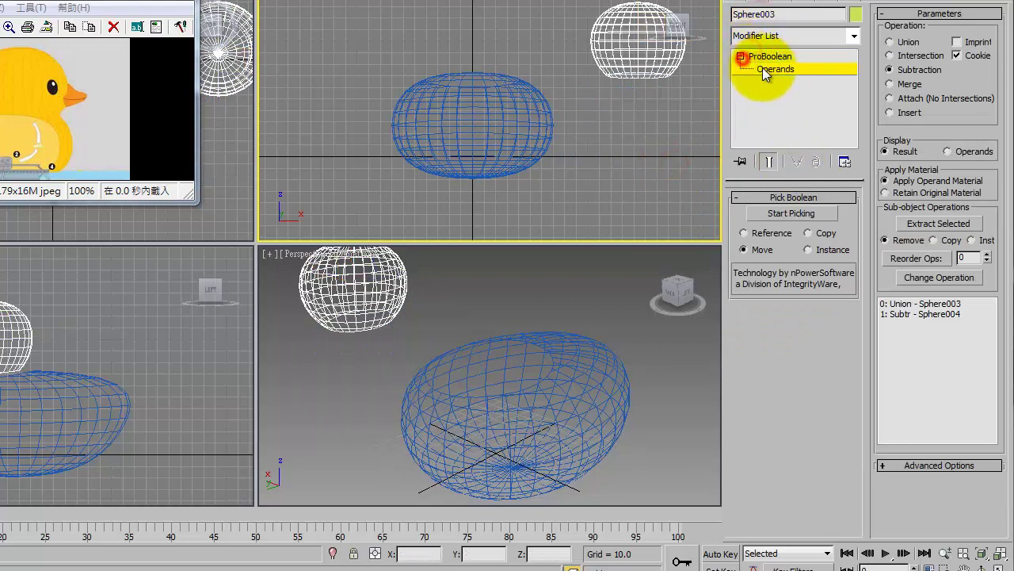
{"action": "left_click", "coordinate": [773, 70]}
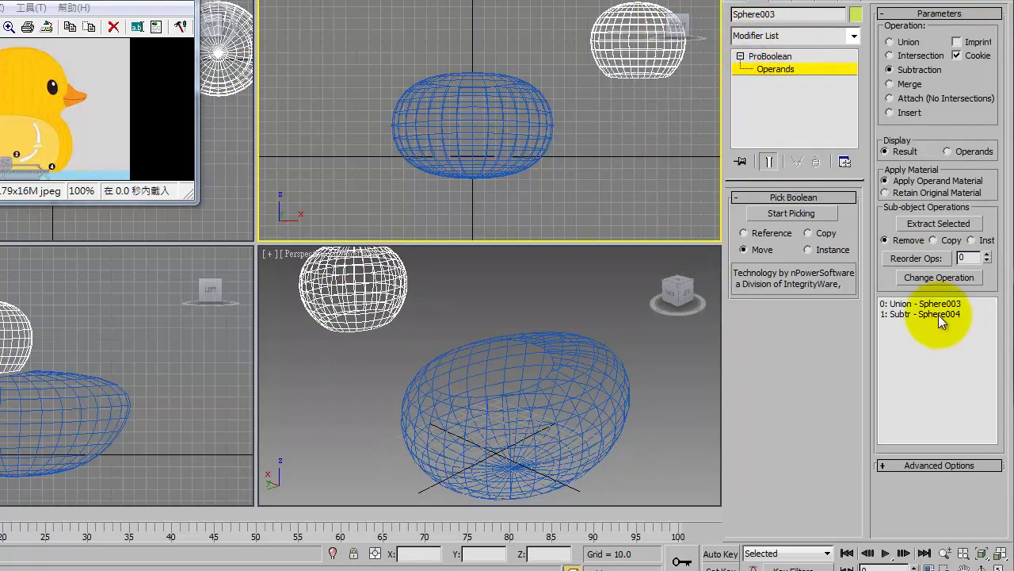
{"action": "left_click", "coordinate": [941, 317]}
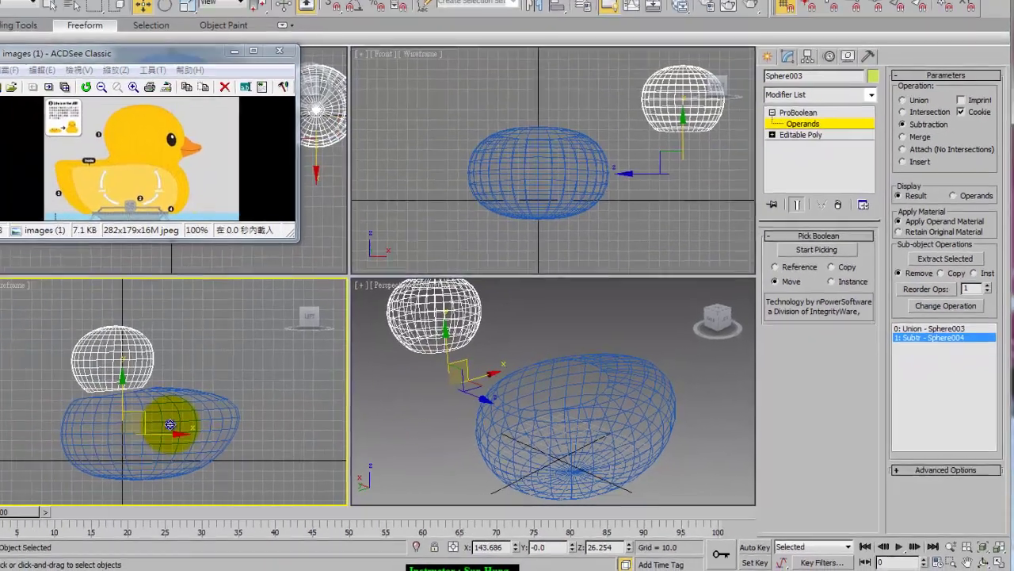
Step: Move the Sphere004 operand up and right, then move the whole head sphere in the side view
{"action": "left_click", "coordinate": [210, 422]}
{"action": "mouse_move", "coordinate": [210, 422]}
{"action": "left_mouse_down"}
{"action": "mouse_move", "coordinate": [226, 411]}
{"action": "mouse_move", "coordinate": [217, 415]}
{"action": "left_mouse_up"}
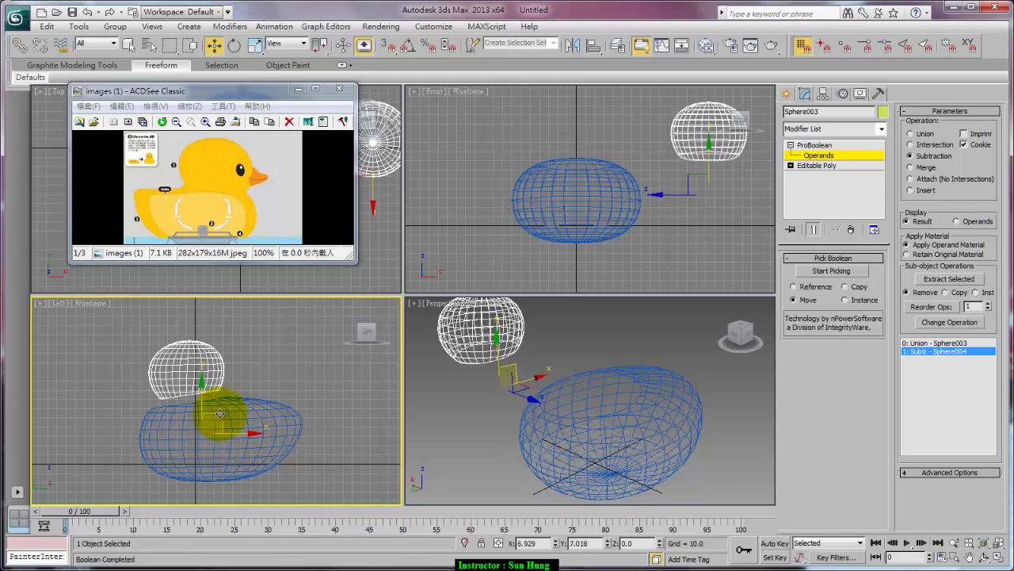
{"action": "left_click", "coordinate": [828, 153]}
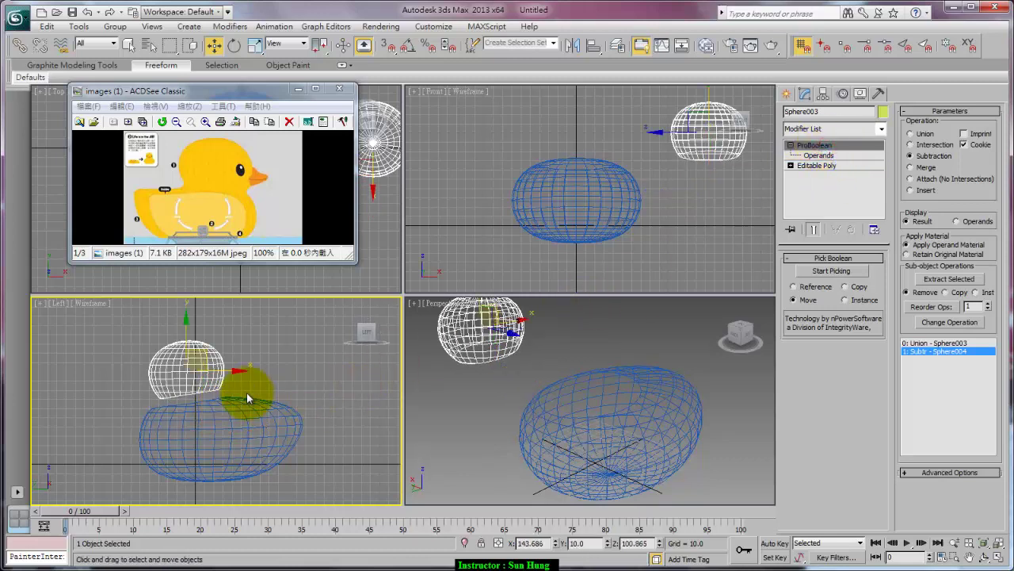
{"action": "right_click", "coordinate": [246, 393]}
{"action": "left_click", "coordinate": [162, 407]}
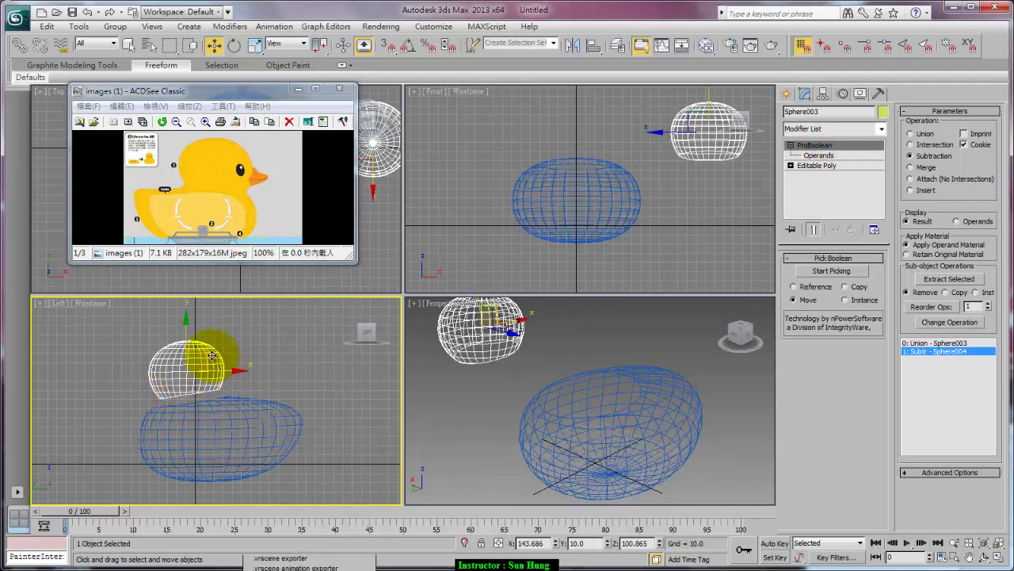
{"action": "left_click_drag", "start_coordinate": [210, 355], "coordinate": [202, 354]}
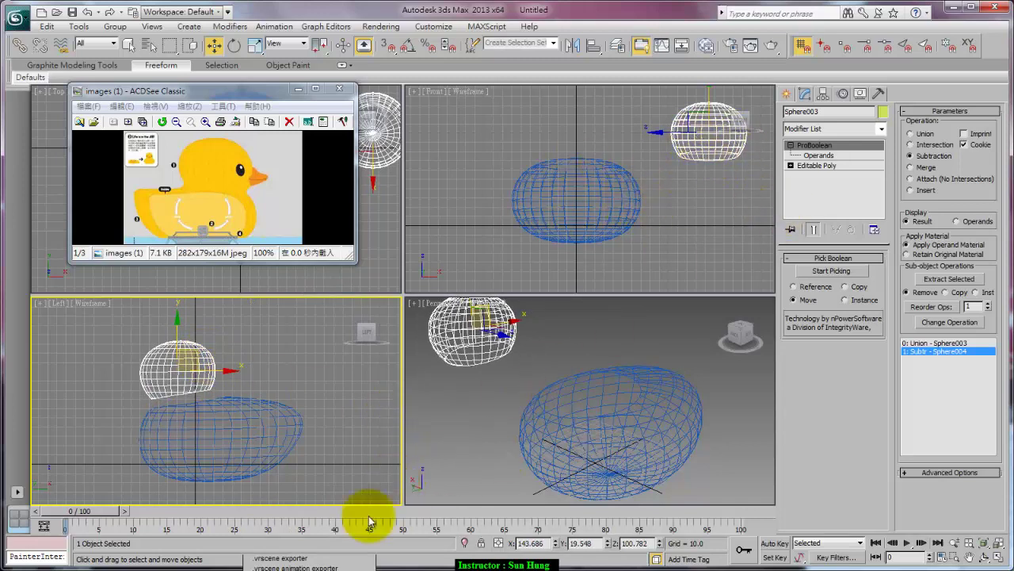
Step: Centre the head at X 0.0, then select both duck pieces and open their colour swatch
{"action": "double_click", "coordinate": [532, 542]}
{"action": "double_click", "coordinate": [544, 543]}
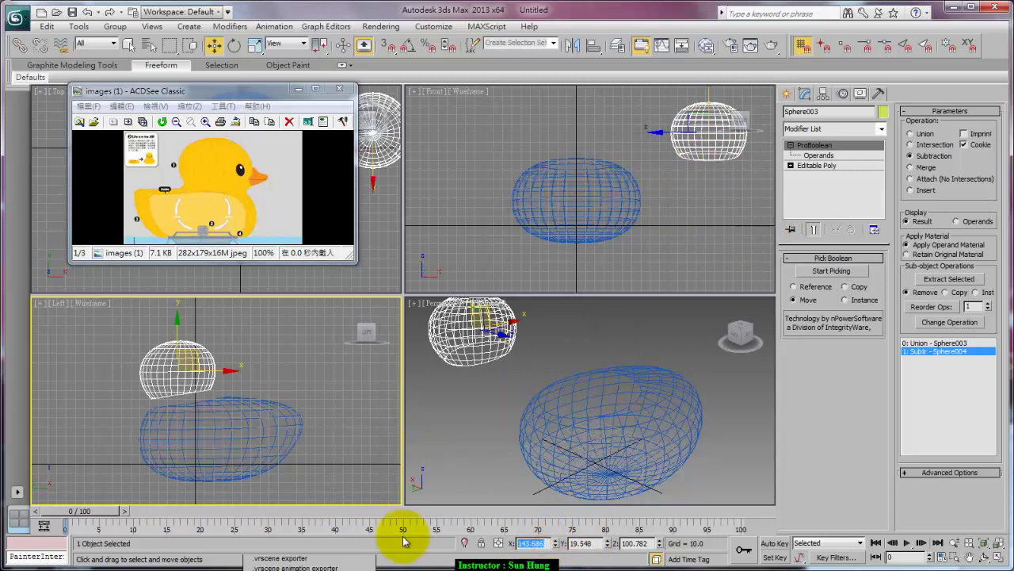
{"action": "type", "text": "0"}
{"action": "key", "text": "Return"}
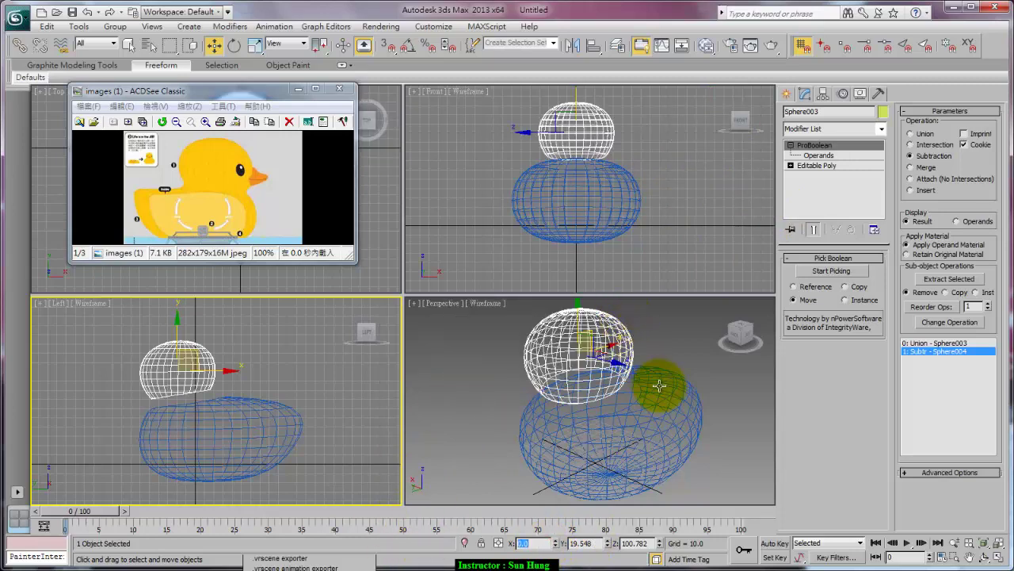
{"action": "middle_click_drag", "start_coordinate": [659, 385], "coordinate": [648, 342], "text": "alt"}
{"action": "left_click", "coordinate": [611, 424], "text": "ctrl"}
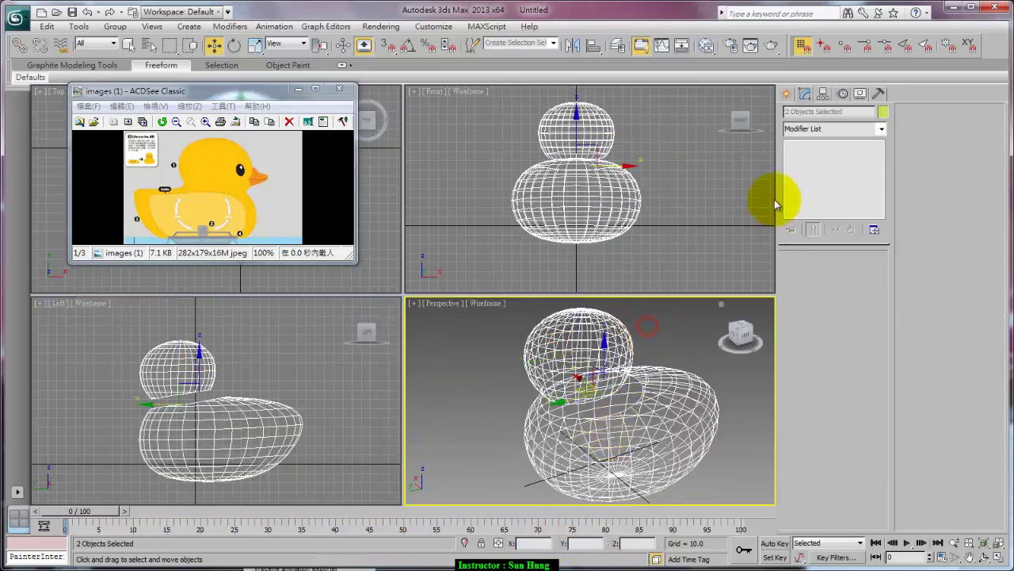
{"action": "left_click", "coordinate": [883, 111]}
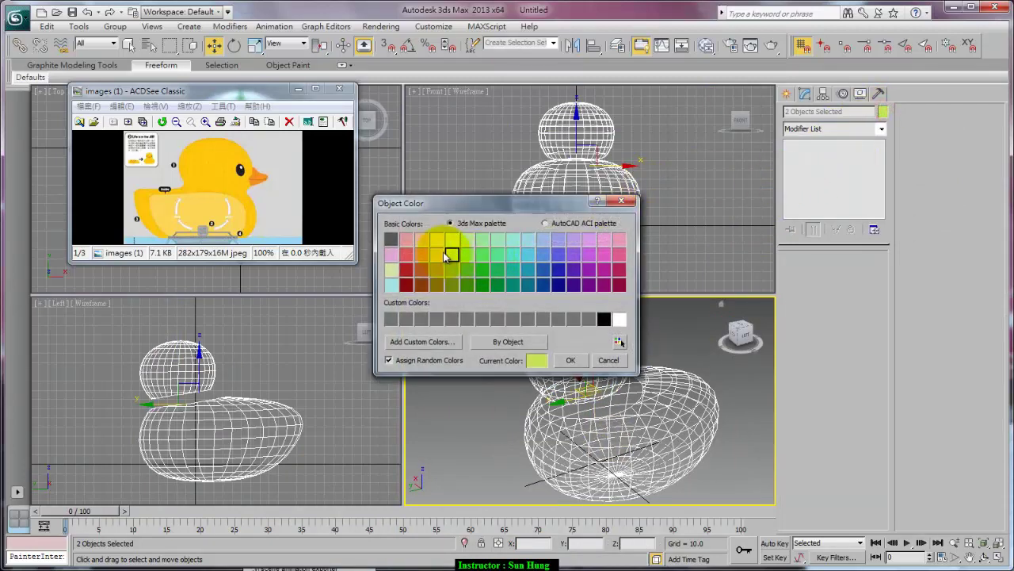
Step: Colour both duck spheres yellow and show the perspective view smooth-shaded with F3
{"action": "left_click", "coordinate": [571, 360]}
{"action": "left_click", "coordinate": [737, 408]}
{"action": "key", "text": "F3"}
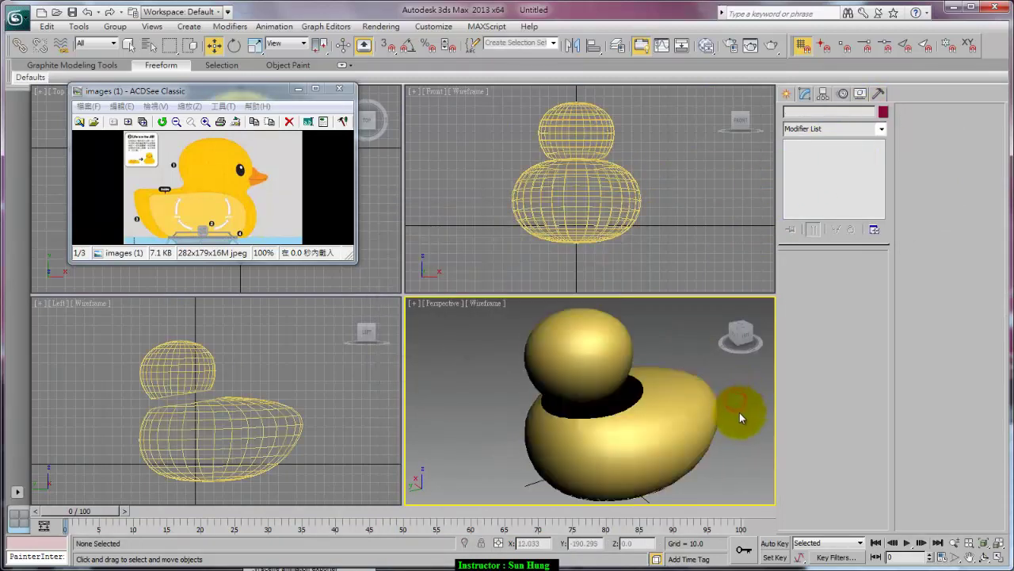
{"action": "middle_click_drag", "start_coordinate": [739, 412], "coordinate": [744, 417], "text": "alt"}
{"action": "mouse_move", "coordinate": [668, 430]}
{"action": "middle_mouse_down", "text": "alt"}
{"action": "mouse_move", "coordinate": [600, 451]}
{"action": "mouse_move", "coordinate": [554, 415]}
{"action": "mouse_move", "coordinate": [691, 394]}
{"action": "middle_mouse_up", "text": "alt"}
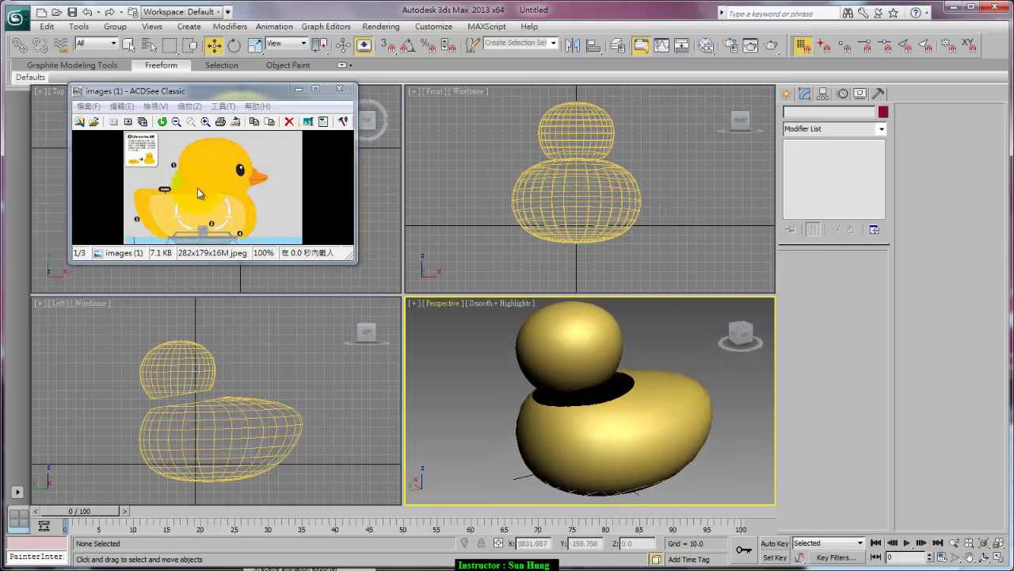
Step: Convert both the head and the body ProBooleans to Editable Poly
{"action": "left_click", "coordinate": [572, 385]}
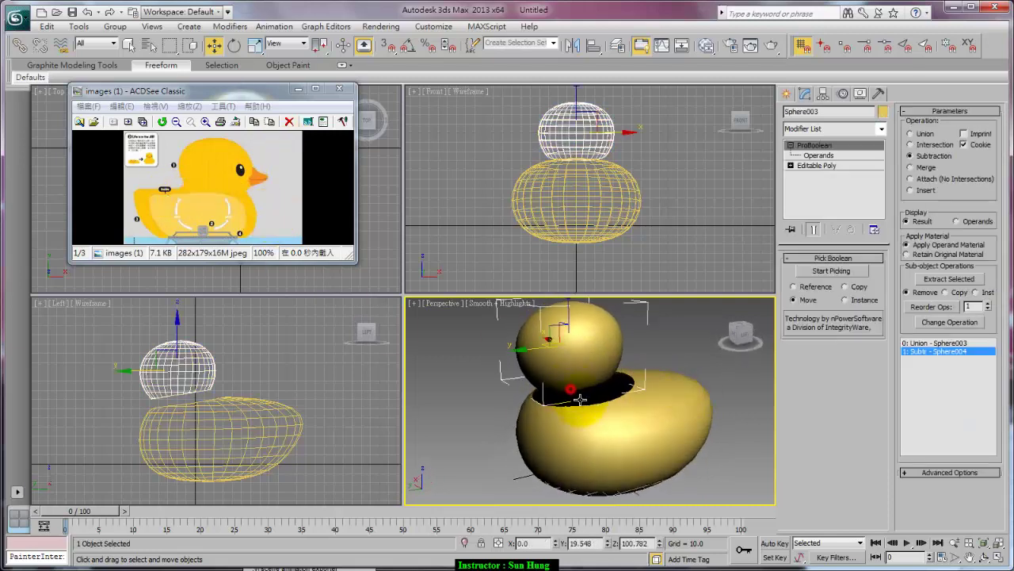
{"action": "right_click", "coordinate": [847, 149]}
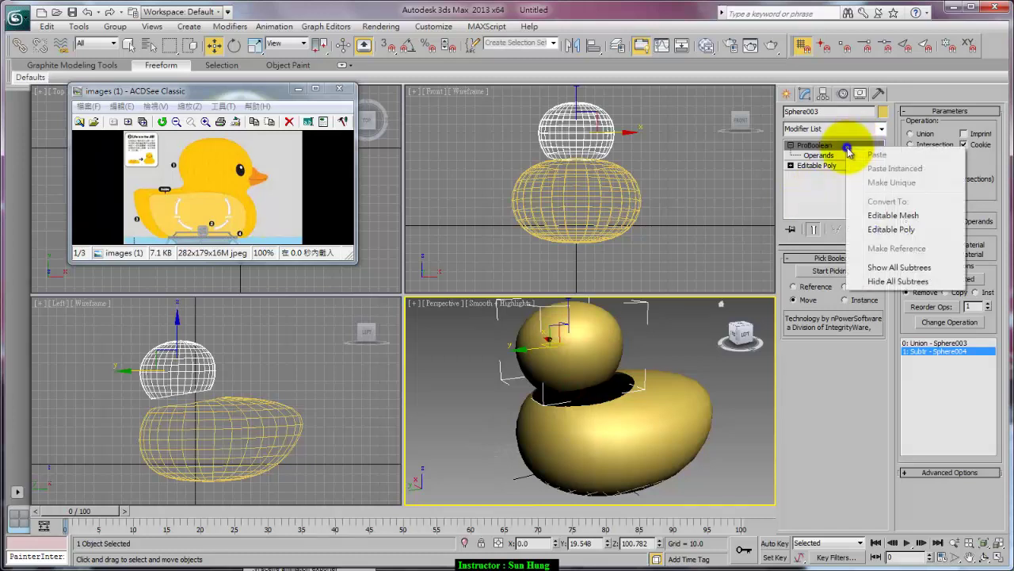
{"action": "left_click", "coordinate": [885, 229]}
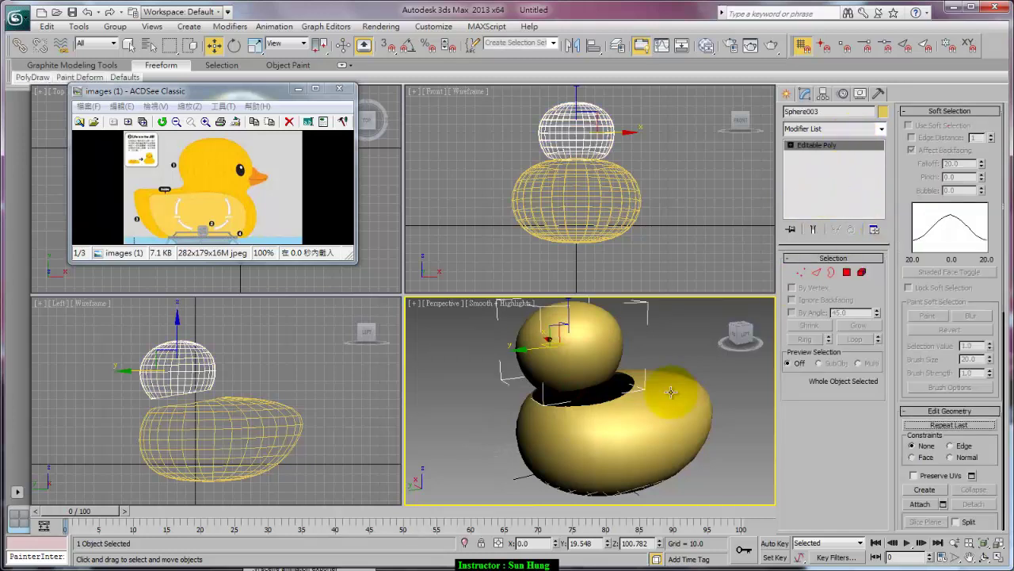
{"action": "left_click", "coordinate": [724, 396]}
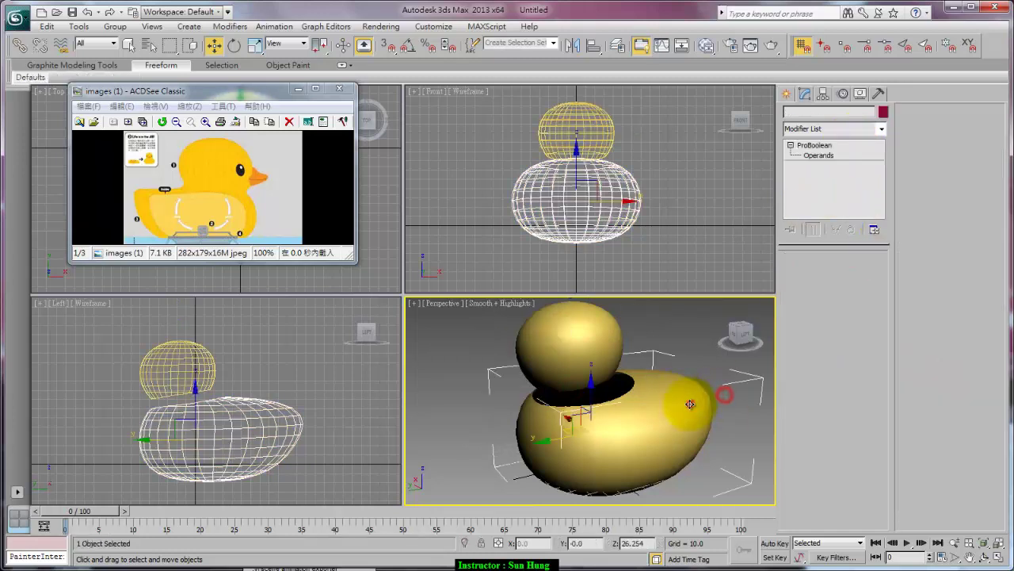
{"action": "right_click", "coordinate": [820, 145]}
{"action": "left_click", "coordinate": [881, 227]}
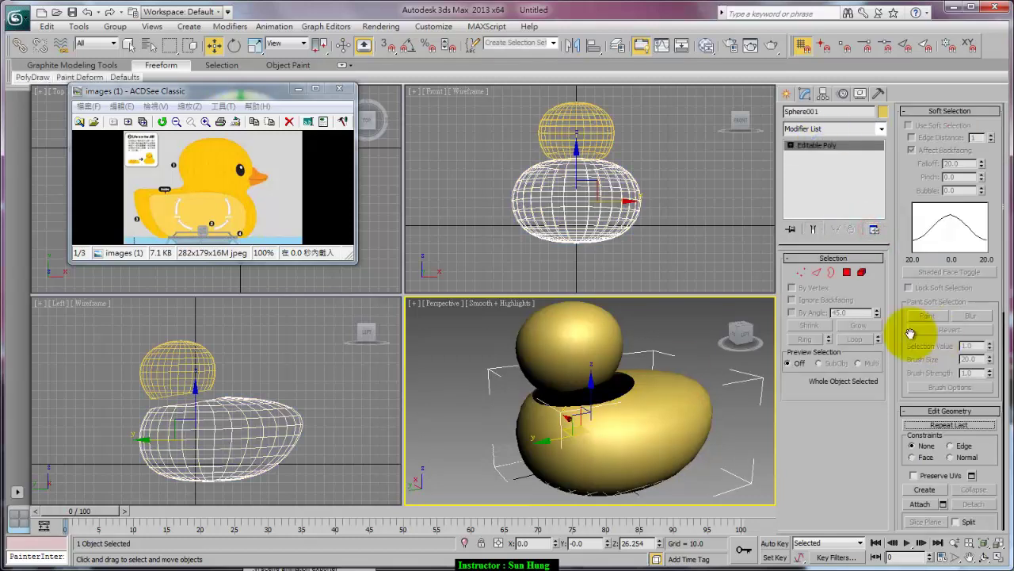
Step: Attach the head sphere to the body so they form one Editable Poly
{"action": "left_click", "coordinate": [943, 111]}
{"action": "left_click", "coordinate": [920, 204]}
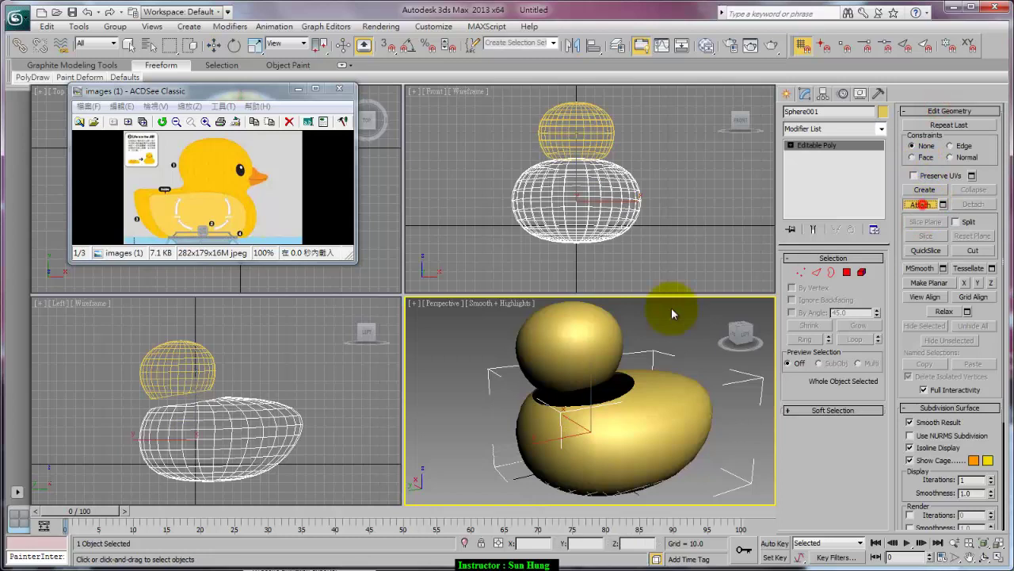
{"action": "left_click", "coordinate": [590, 339]}
{"action": "left_click", "coordinate": [832, 273]}
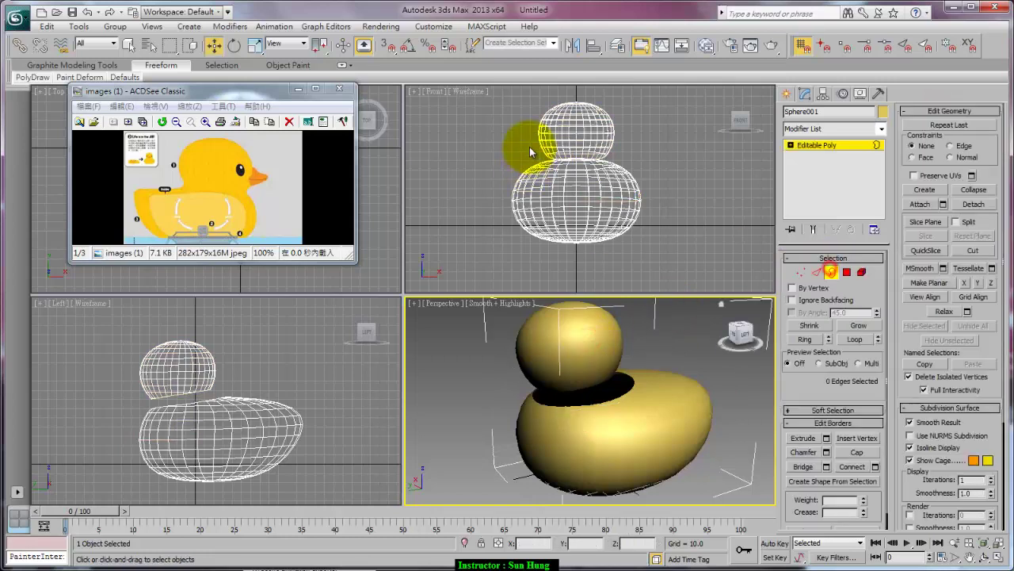
{"action": "left_click", "coordinate": [581, 161]}
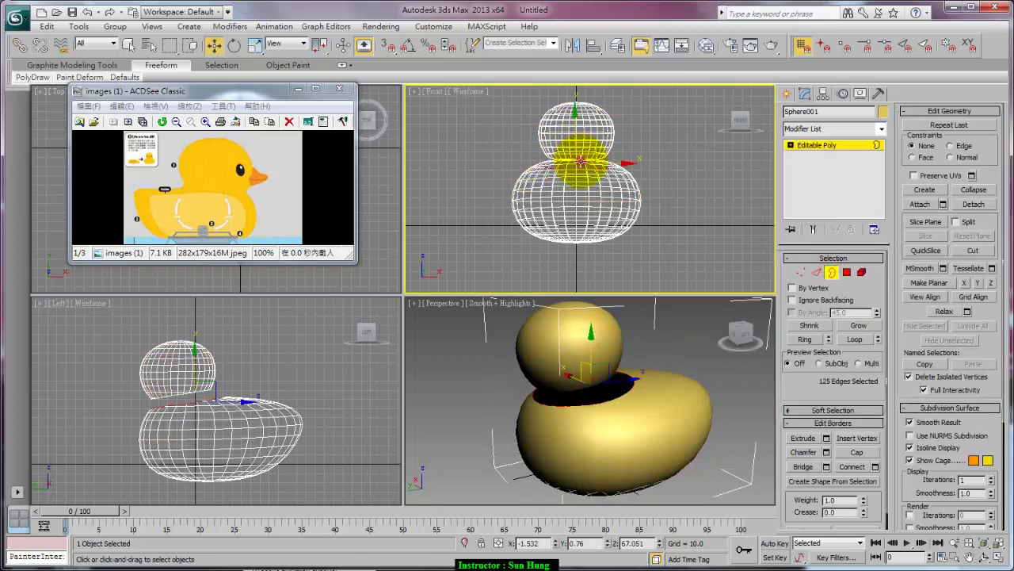
{"action": "left_click", "coordinate": [118, 395], "text": "ctrl"}
{"action": "scroll", "coordinate": [235, 430], "scroll_direction": "up", "scroll_amount": 3}
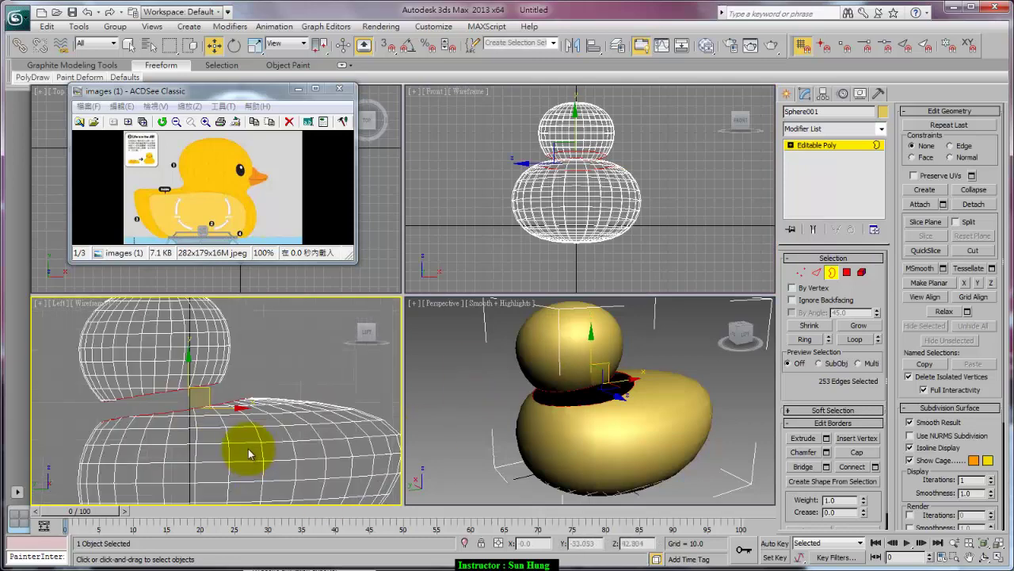
{"action": "scroll", "coordinate": [243, 447], "scroll_direction": "up", "scroll_amount": 3}
{"action": "mouse_move", "coordinate": [226, 385]}
{"action": "middle_mouse_down"}
{"action": "mouse_move", "coordinate": [299, 377]}
{"action": "mouse_move", "coordinate": [306, 409]}
{"action": "middle_mouse_up"}
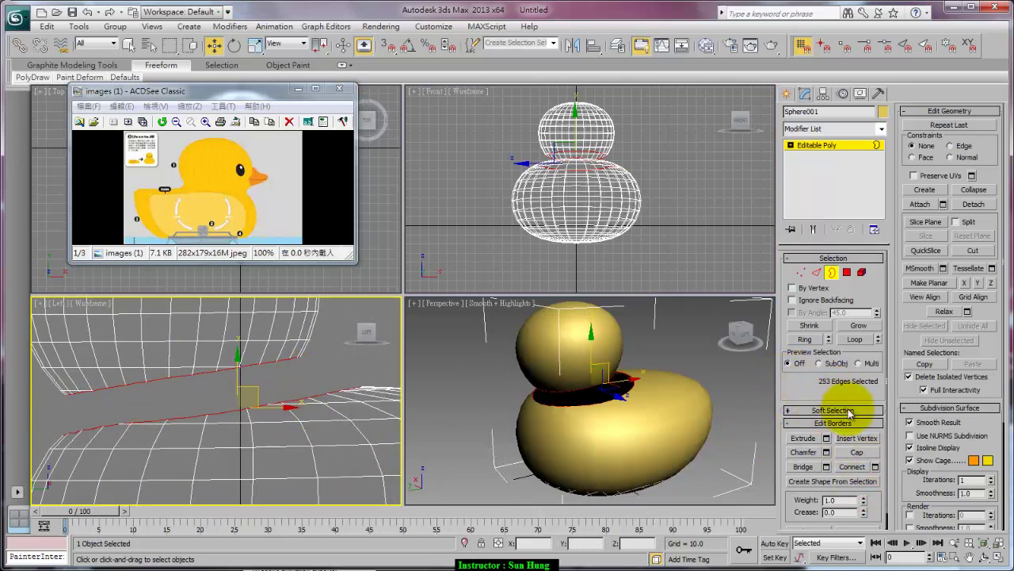
{"action": "left_click", "coordinate": [829, 467]}
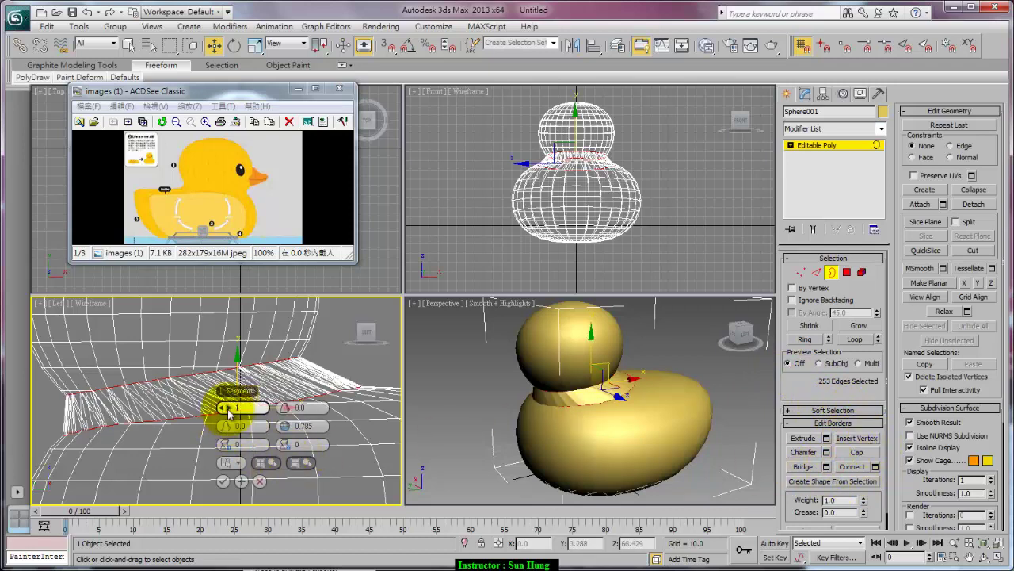
{"action": "left_click_drag", "start_coordinate": [228, 410], "coordinate": [351, 408]}
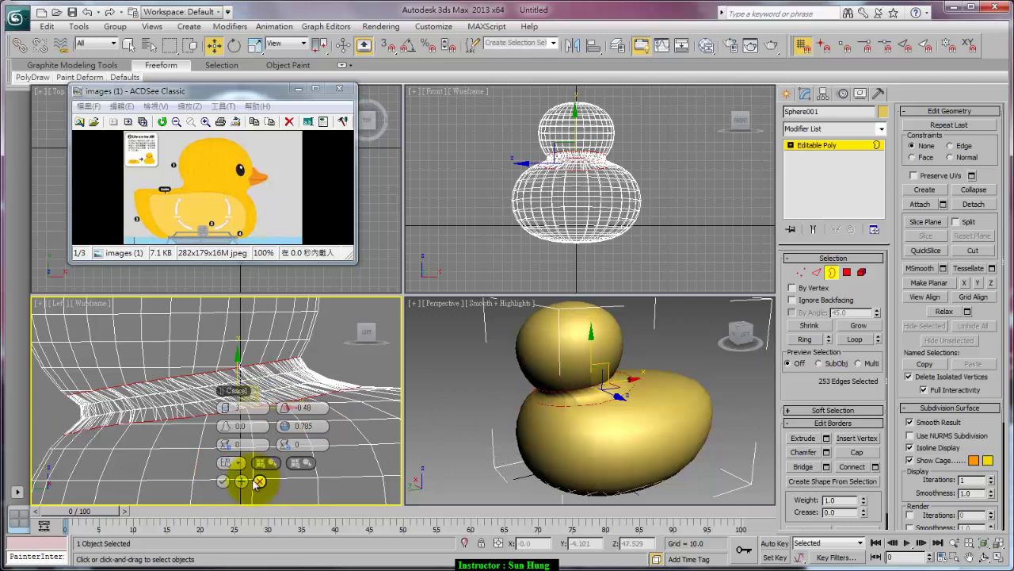
{"action": "left_click", "coordinate": [259, 481]}
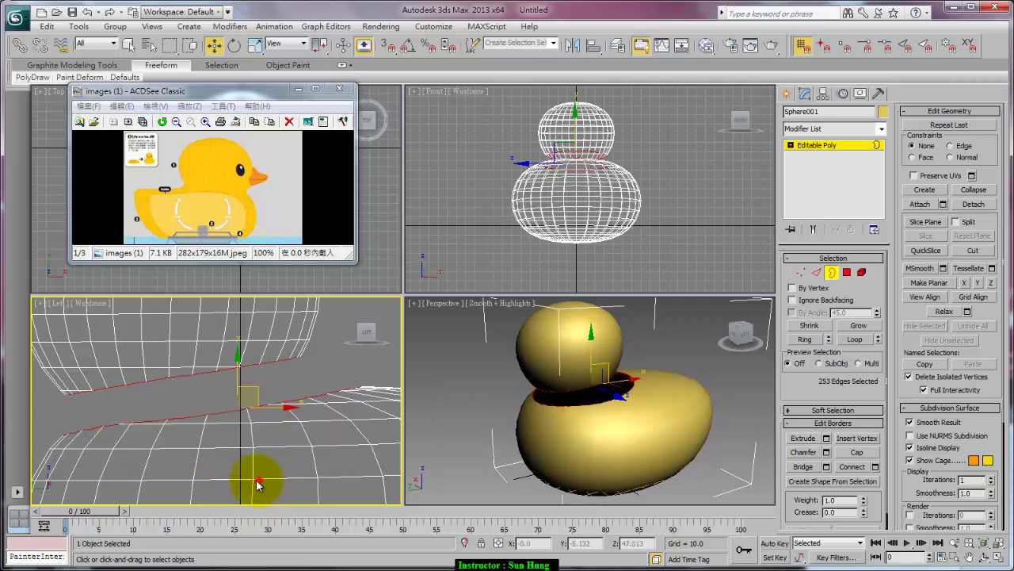
Step: Enter Vertex mode and zoom the perspective view in on the neck in wireframe
{"action": "left_click", "coordinate": [800, 273]}
{"action": "scroll", "coordinate": [577, 355], "scroll_direction": "up", "scroll_amount": 5}
{"action": "middle_click_drag", "start_coordinate": [578, 355], "coordinate": [590, 412]}
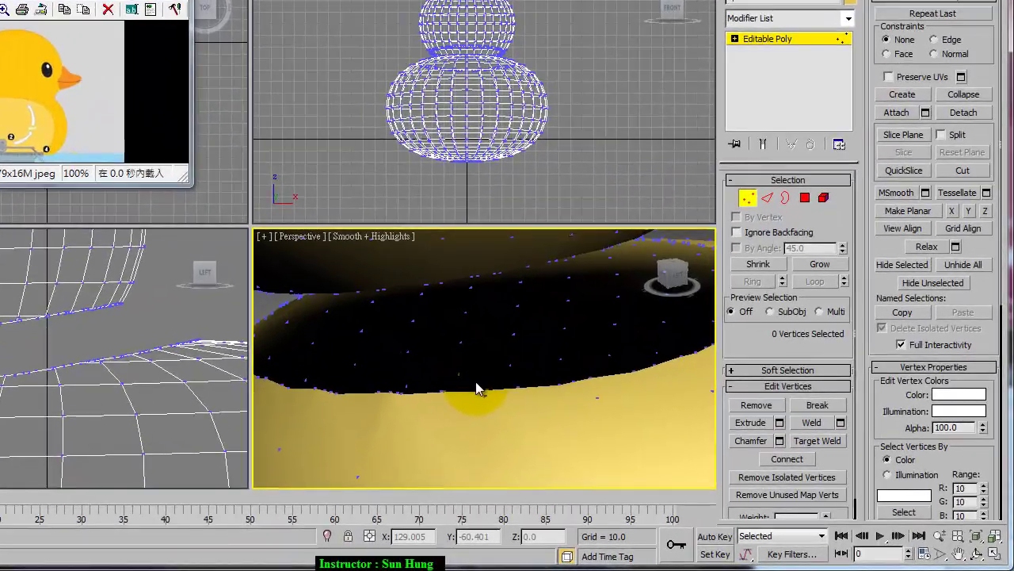
{"action": "key", "text": "alt+x"}
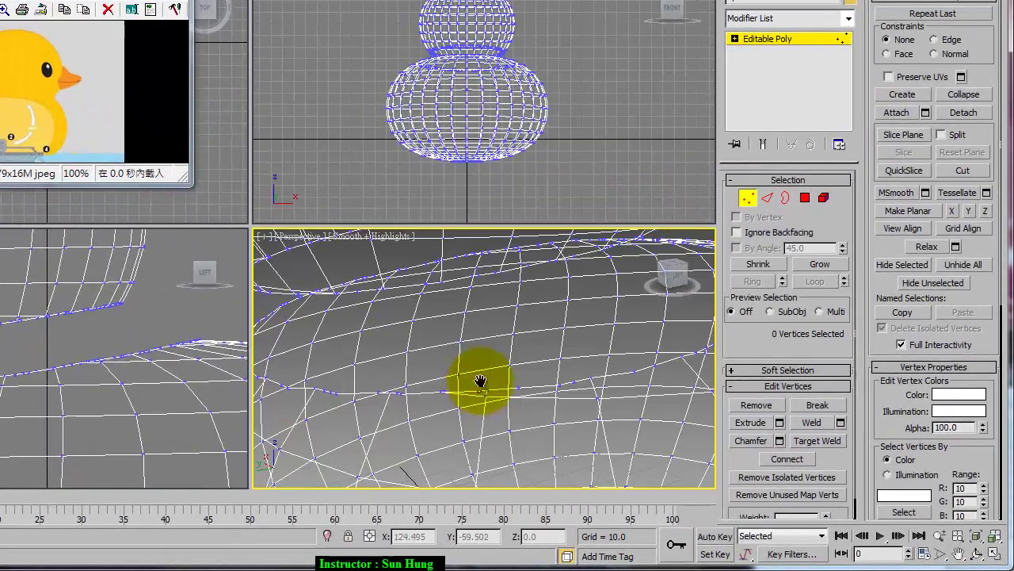
{"action": "middle_click_drag", "start_coordinate": [480, 381], "coordinate": [468, 383]}
{"action": "key", "text": "F3"}
Step: Inspect neck seam vertices such as 492, then show shaded surfaces with edges
{"action": "left_click", "coordinate": [458, 389]}
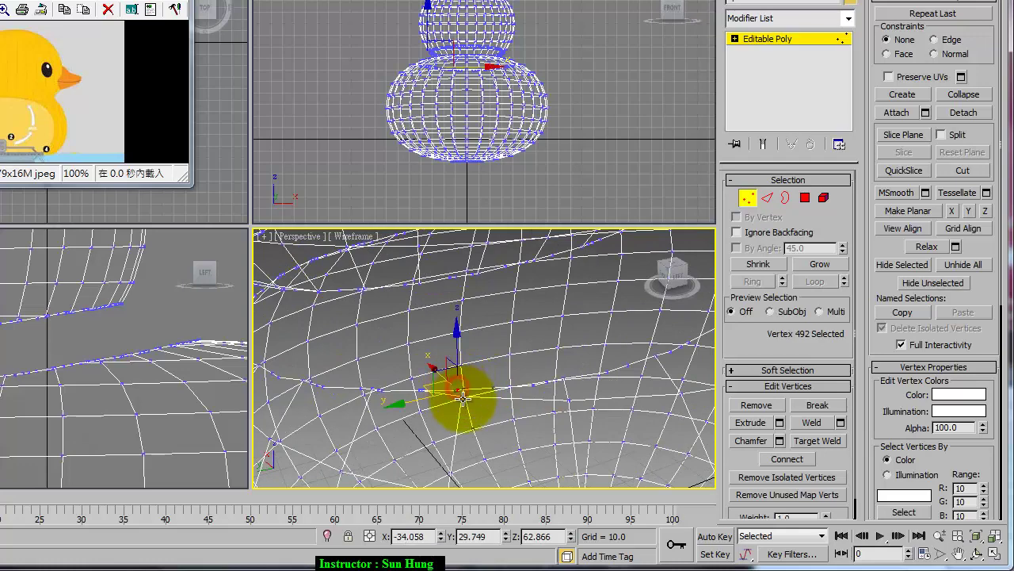
{"action": "left_click", "coordinate": [464, 399]}
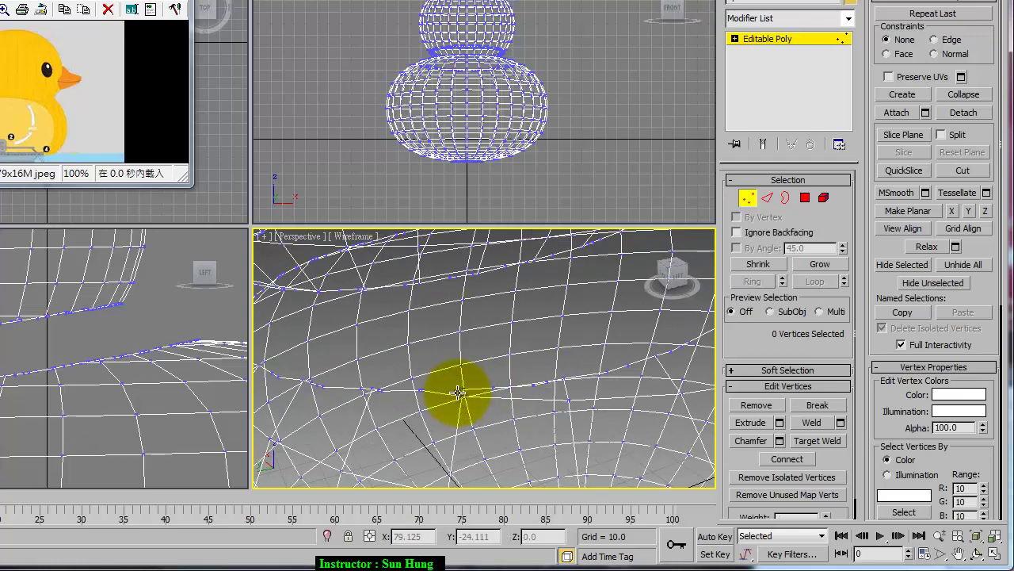
{"action": "left_click", "coordinate": [458, 392]}
{"action": "mouse_move", "coordinate": [516, 385]}
{"action": "middle_mouse_down"}
{"action": "mouse_move", "coordinate": [431, 367]}
{"action": "mouse_move", "coordinate": [465, 388]}
{"action": "middle_mouse_up"}
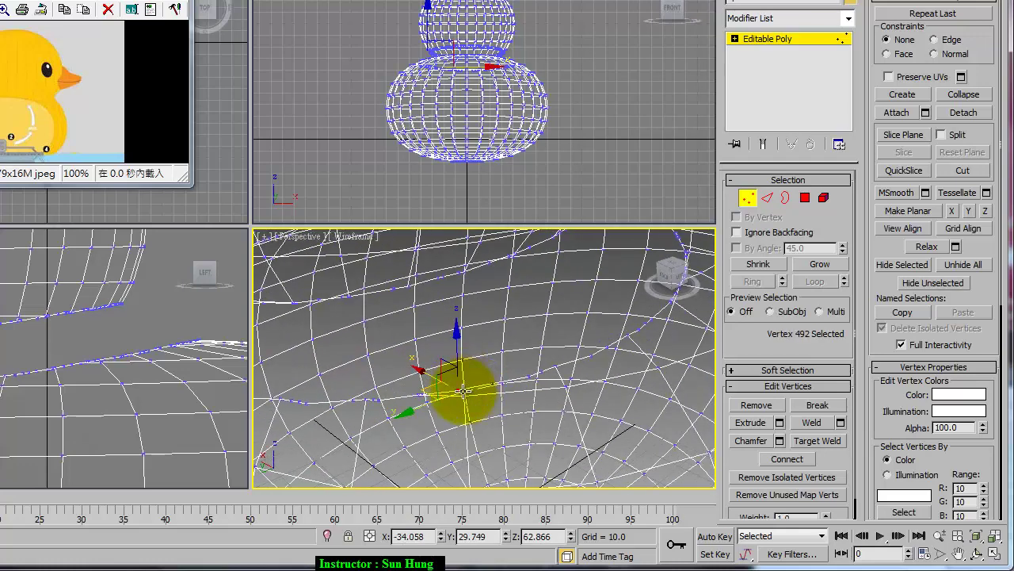
{"action": "left_click", "coordinate": [458, 390]}
{"action": "left_click", "coordinate": [458, 393]}
{"action": "left_click", "coordinate": [493, 389]}
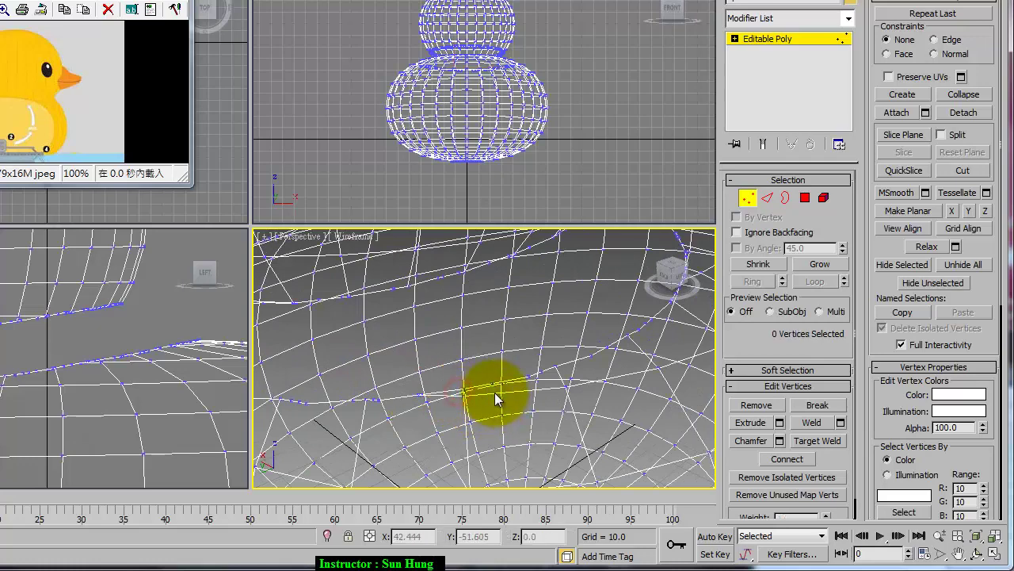
{"action": "left_click", "coordinate": [491, 382]}
{"action": "left_click", "coordinate": [492, 384]}
{"action": "mouse_move", "coordinate": [544, 408]}
{"action": "middle_mouse_down", "text": "alt"}
{"action": "mouse_move", "coordinate": [516, 399]}
{"action": "mouse_move", "coordinate": [520, 411]}
{"action": "middle_mouse_up", "text": "alt"}
{"action": "key", "text": "F3"}
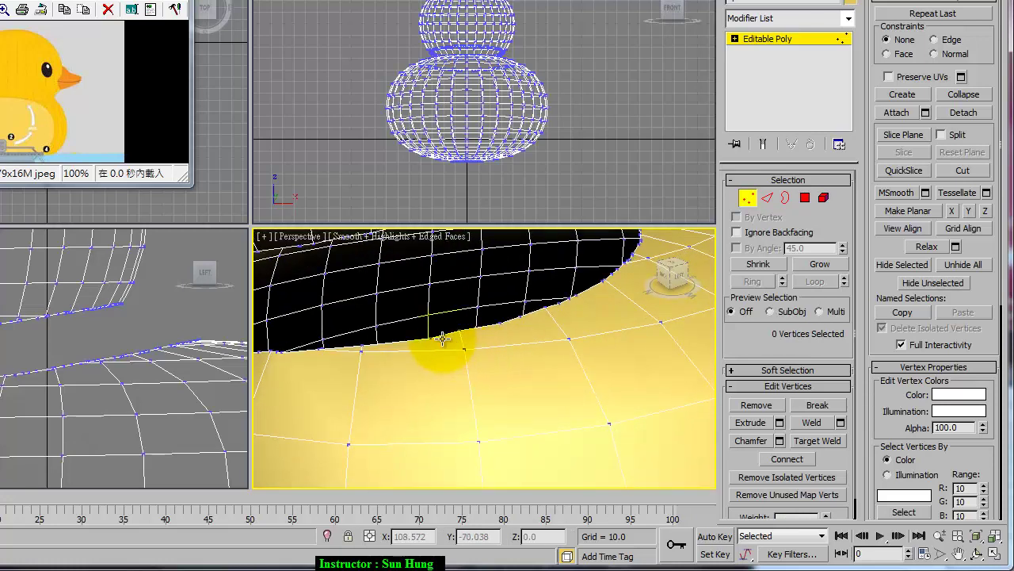
Step: Orbit around the neck and check rim vertices such as 493 by selecting them
{"action": "left_click", "coordinate": [512, 409]}
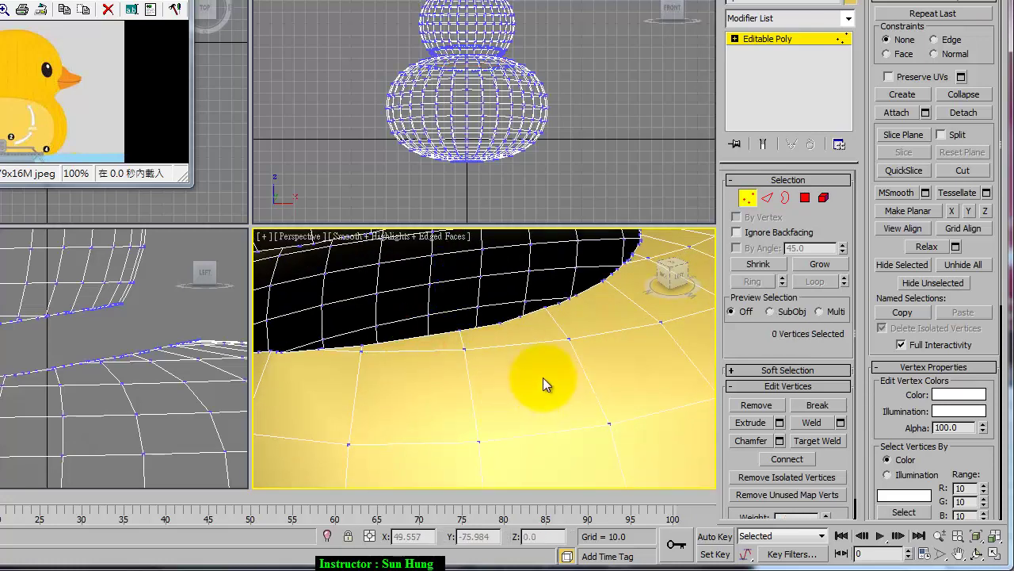
{"action": "left_click", "coordinate": [516, 319]}
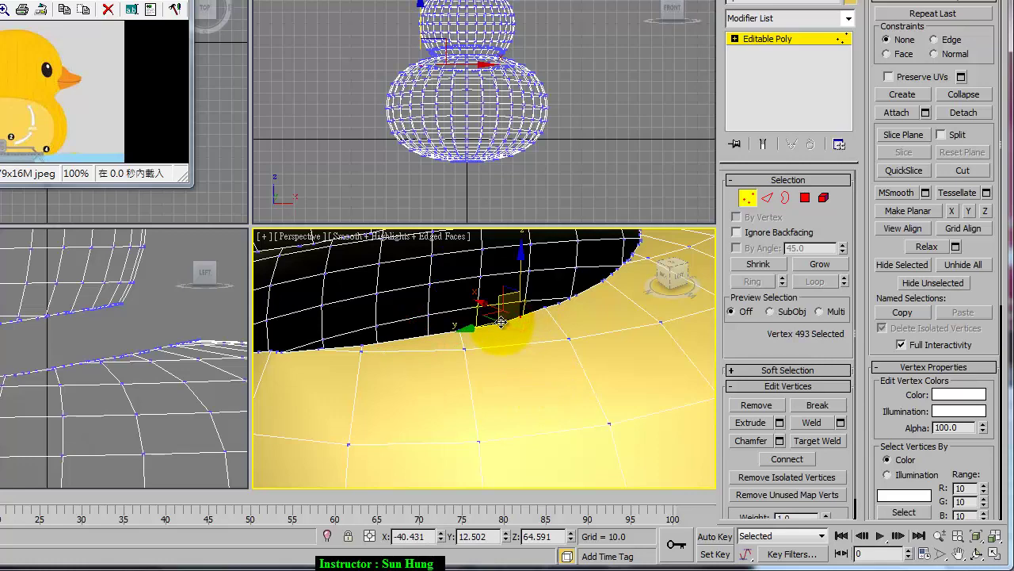
{"action": "left_click", "coordinate": [516, 370]}
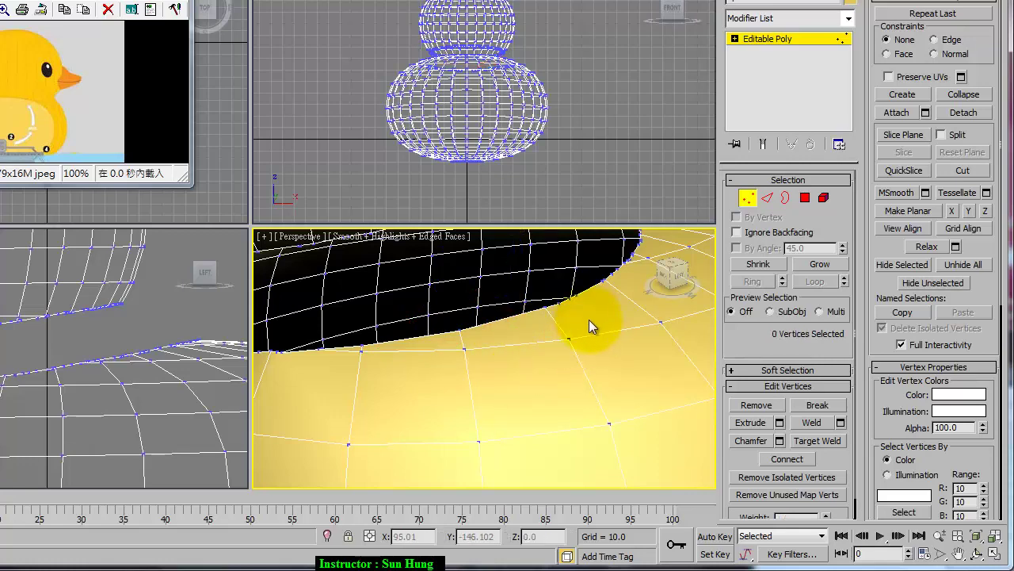
{"action": "middle_click_drag", "start_coordinate": [589, 319], "coordinate": [573, 334], "text": "alt"}
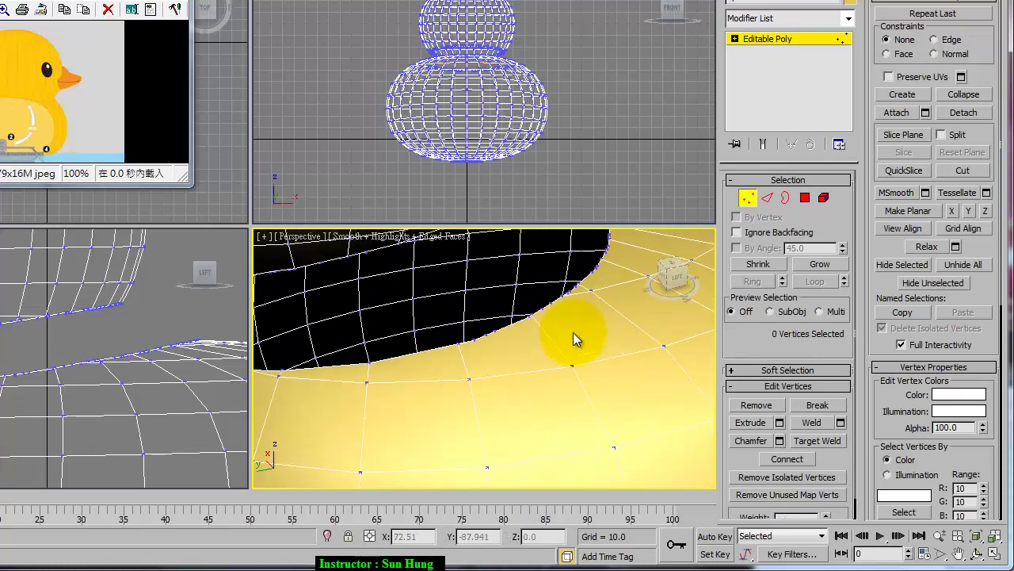
{"action": "left_click", "coordinate": [473, 340]}
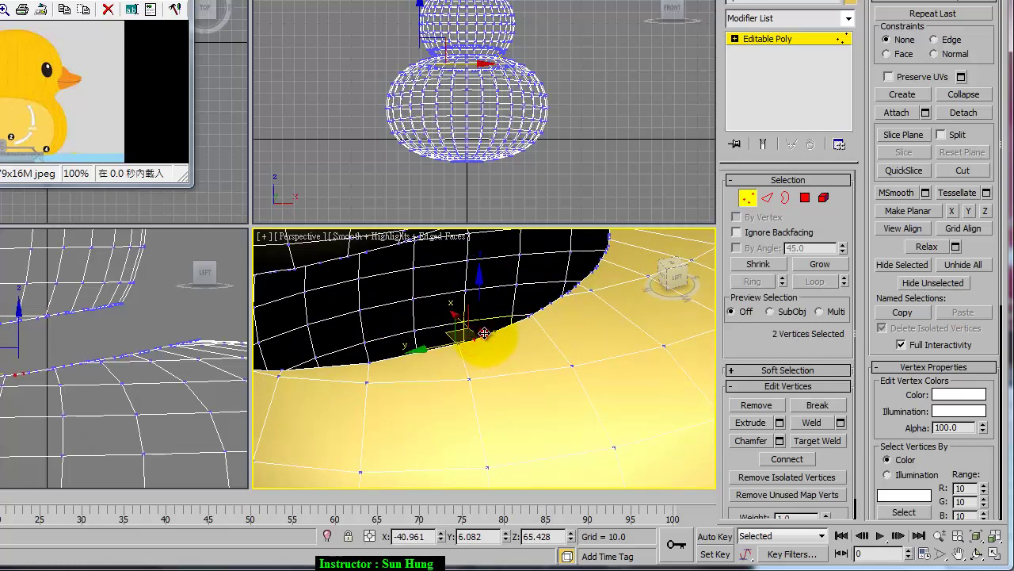
{"action": "left_click", "coordinate": [590, 428]}
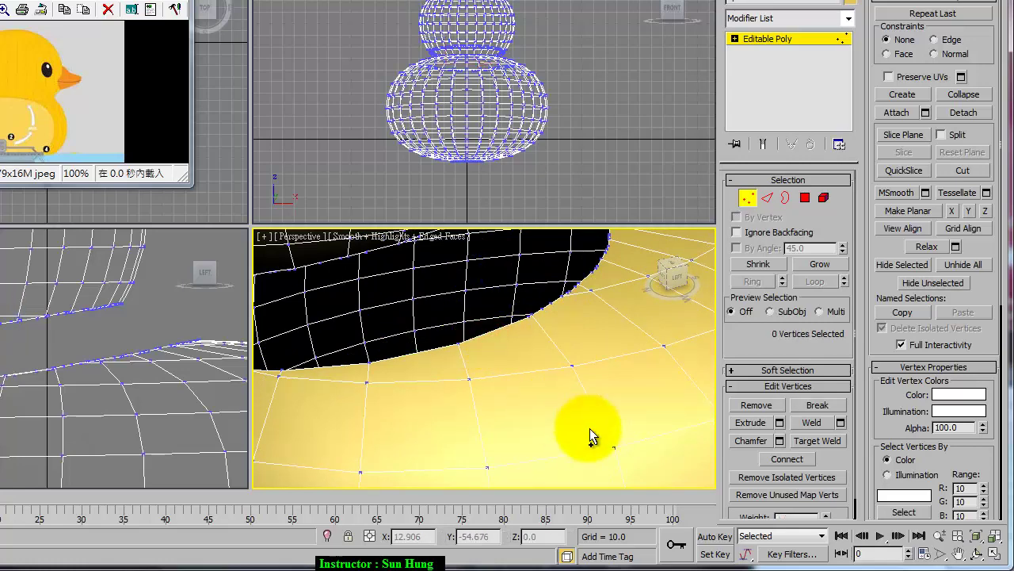
{"action": "mouse_move", "coordinate": [582, 327]}
{"action": "middle_mouse_down", "text": "alt"}
{"action": "mouse_move", "coordinate": [561, 336]}
{"action": "mouse_move", "coordinate": [547, 326]}
{"action": "middle_mouse_up", "text": "alt"}
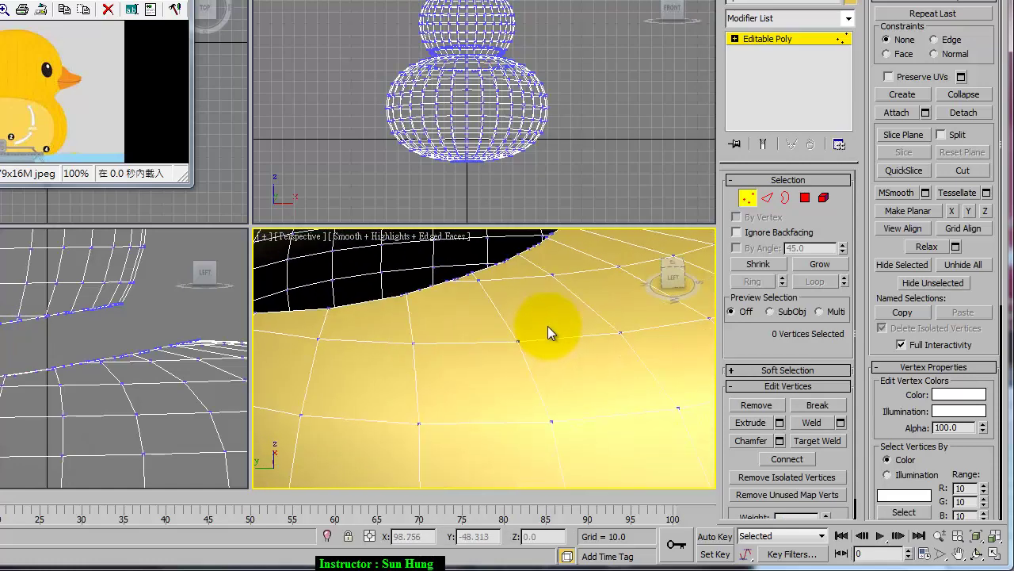
{"action": "left_click", "coordinate": [427, 297]}
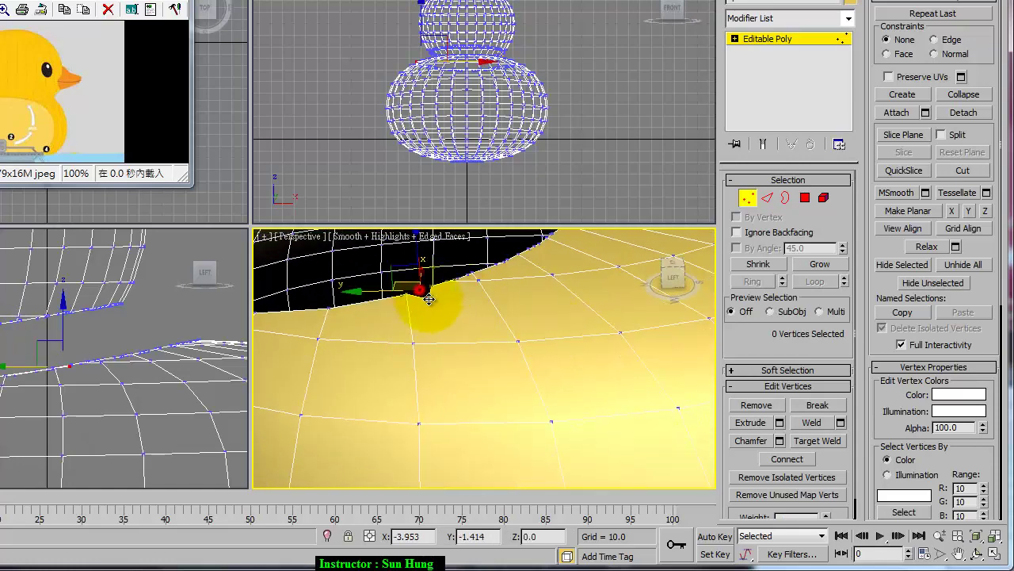
{"action": "left_click", "coordinate": [479, 331]}
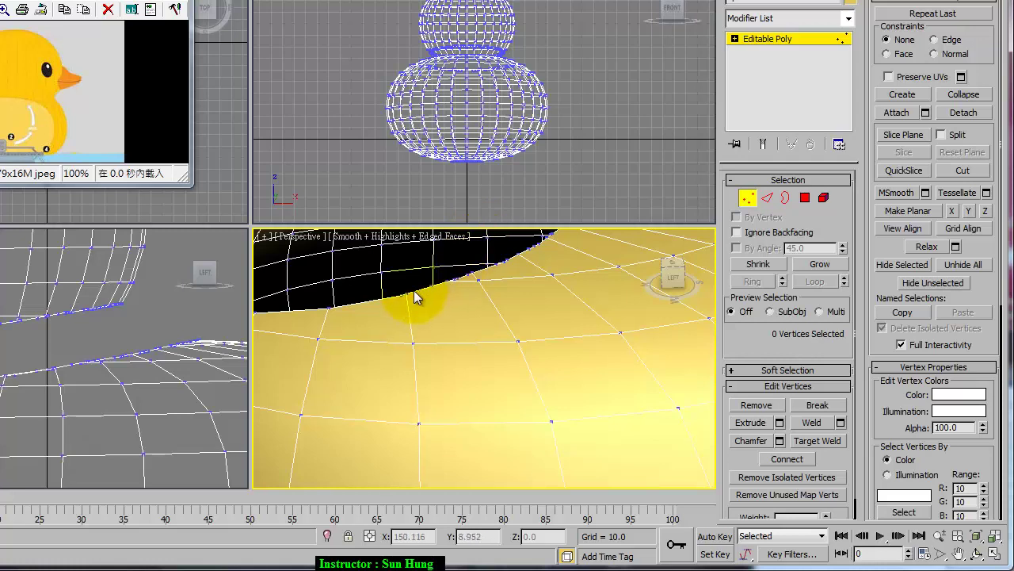
Step: Undo the accidental vertex deformation near the neck seam and clear the selection
{"action": "left_click_drag", "start_coordinate": [398, 297], "coordinate": [430, 311]}
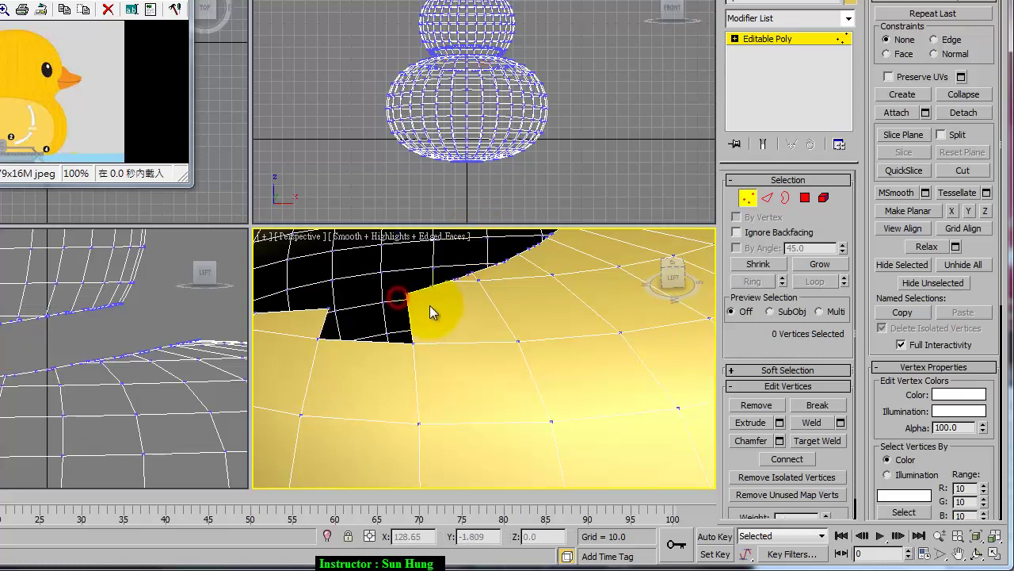
{"action": "key", "text": "ctrl+z"}
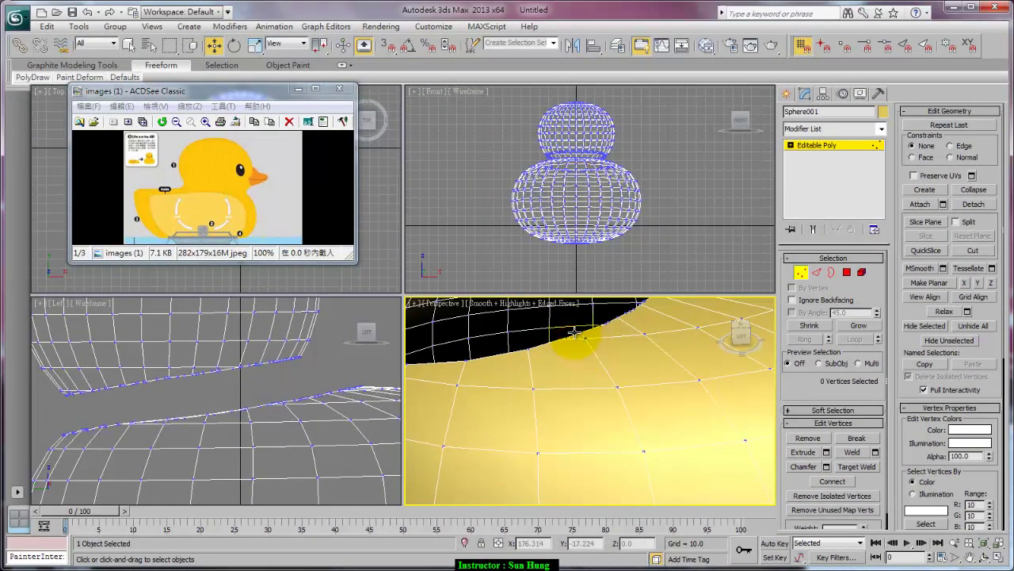
{"action": "left_click", "coordinate": [598, 326]}
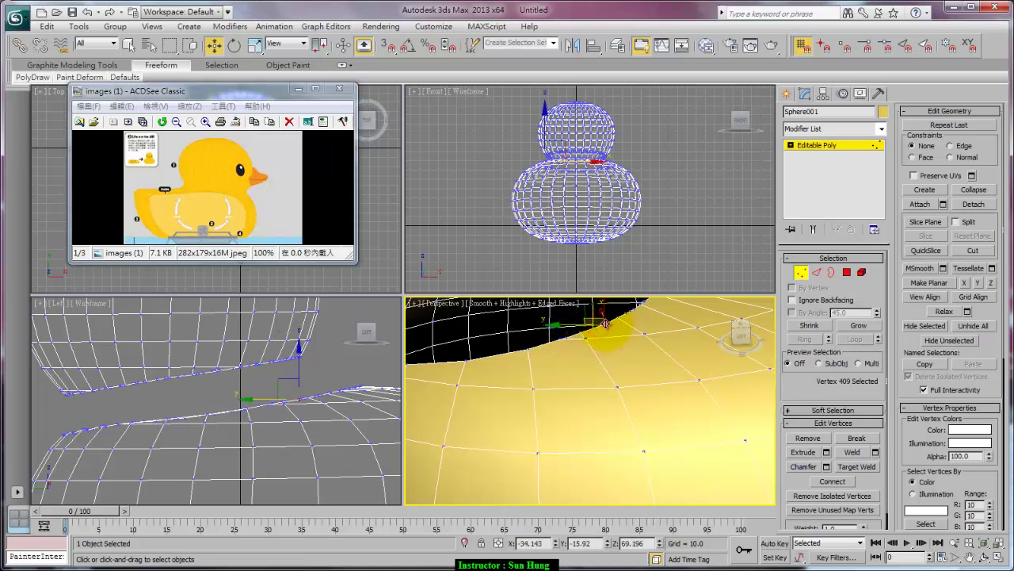
{"action": "left_click", "coordinate": [610, 321]}
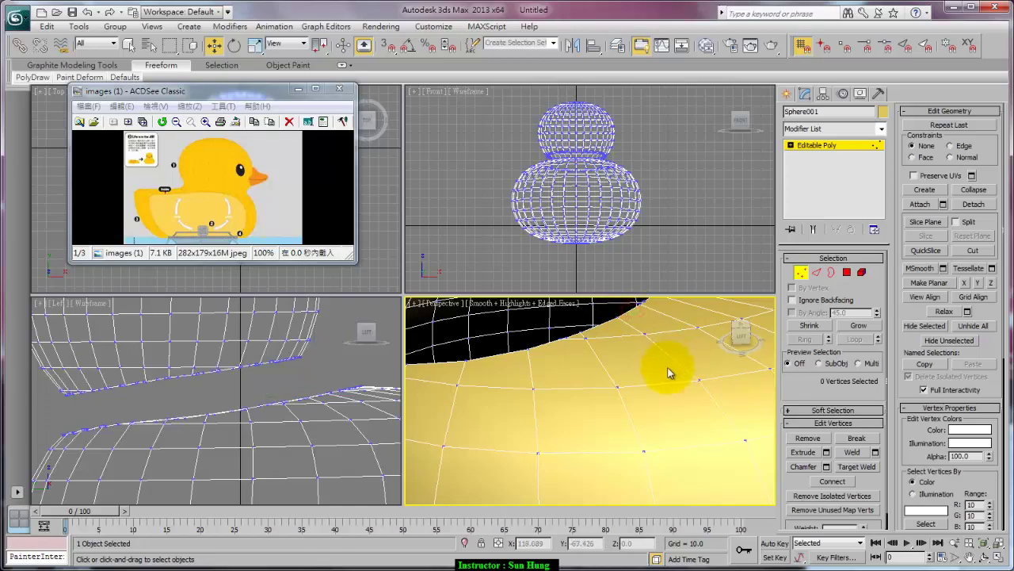
Step: Maximize the perspective viewport with Alt+W and orbit toward the neck seam
{"action": "mouse_move", "coordinate": [668, 373]}
{"action": "middle_mouse_down", "text": "alt"}
{"action": "mouse_move", "coordinate": [623, 421]}
{"action": "mouse_move", "coordinate": [619, 464]}
{"action": "mouse_move", "coordinate": [590, 440]}
{"action": "mouse_move", "coordinate": [536, 456]}
{"action": "middle_mouse_up", "text": "alt"}
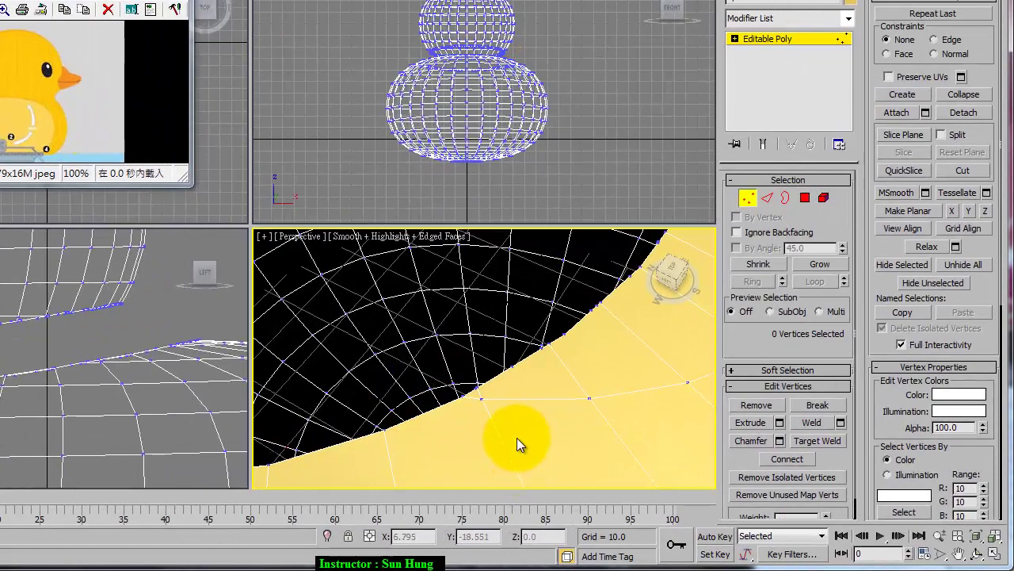
{"action": "mouse_move", "coordinate": [516, 437]}
{"action": "middle_mouse_down", "text": "alt"}
{"action": "mouse_move", "coordinate": [525, 407]}
{"action": "mouse_move", "coordinate": [466, 352]}
{"action": "mouse_move", "coordinate": [452, 306]}
{"action": "middle_mouse_up", "text": "alt"}
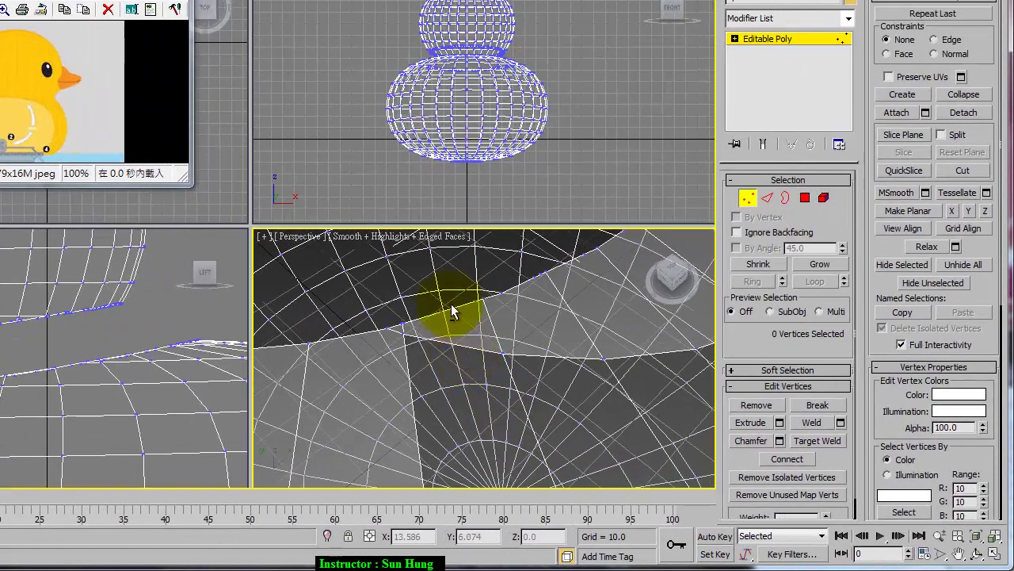
{"action": "key", "text": "alt+w"}
{"action": "middle_click_drag", "start_coordinate": [306, 107], "coordinate": [418, 224], "text": "alt"}
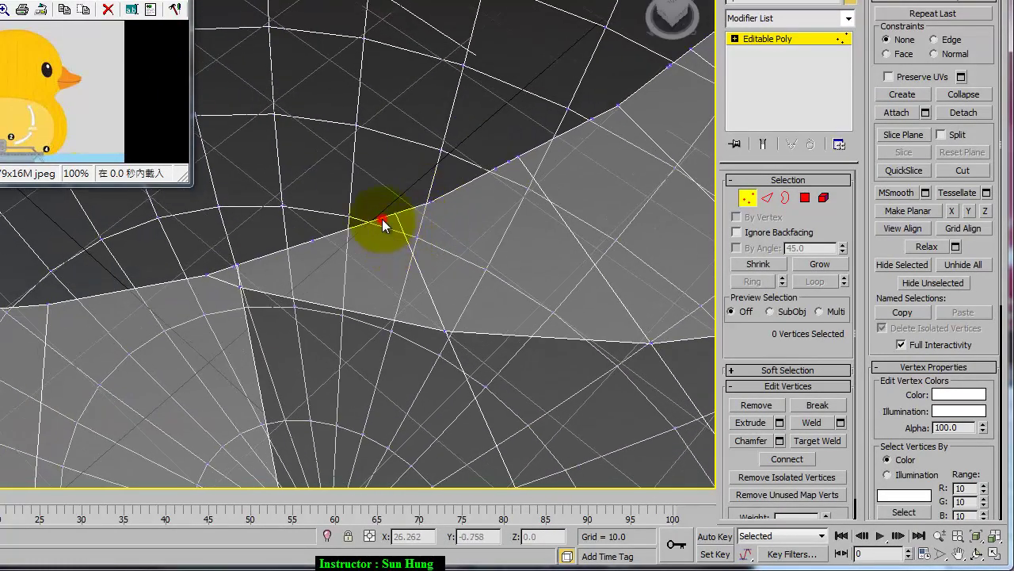
{"action": "left_click", "coordinate": [379, 219]}
{"action": "left_click", "coordinate": [310, 248]}
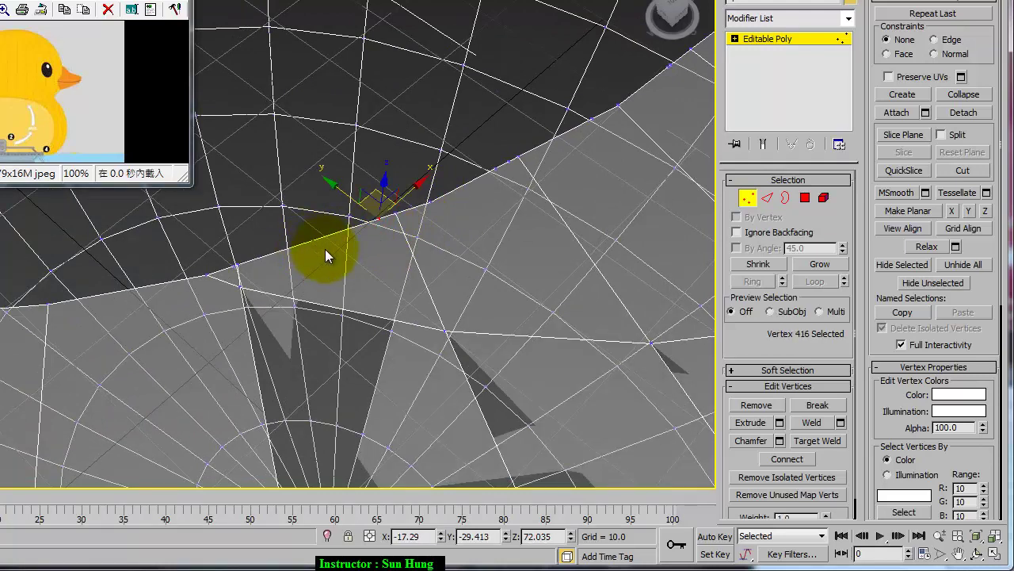
Step: Target Weld stray seam vertices onto their neighbours along the neck
{"action": "left_click", "coordinate": [321, 247]}
{"action": "left_click", "coordinate": [313, 242]}
{"action": "left_click", "coordinate": [448, 198]}
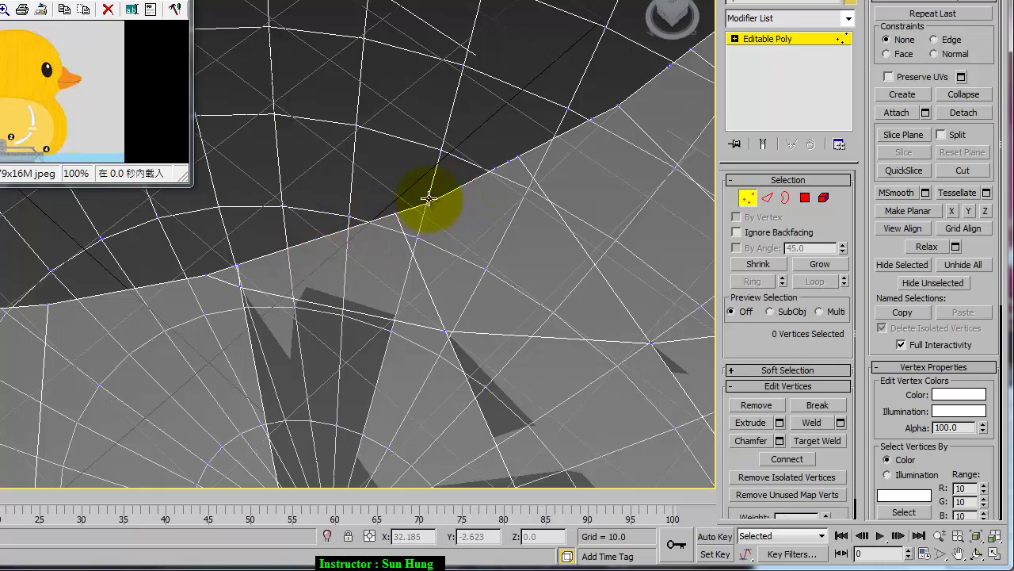
{"action": "left_click_drag", "start_coordinate": [428, 198], "coordinate": [491, 167]}
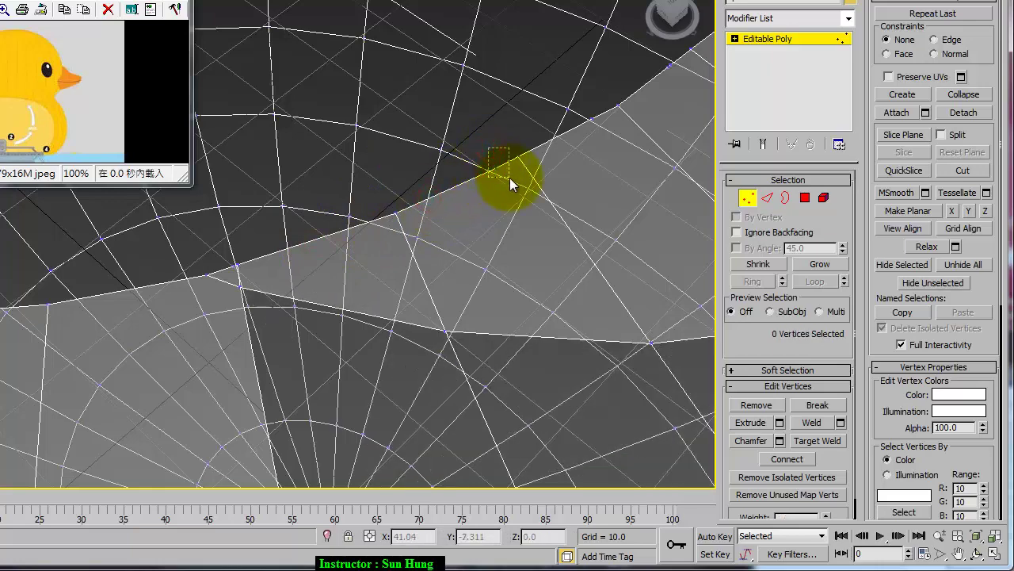
{"action": "scroll", "coordinate": [515, 190], "scroll_direction": "up", "scroll_amount": 2}
{"action": "left_click", "coordinate": [507, 168]}
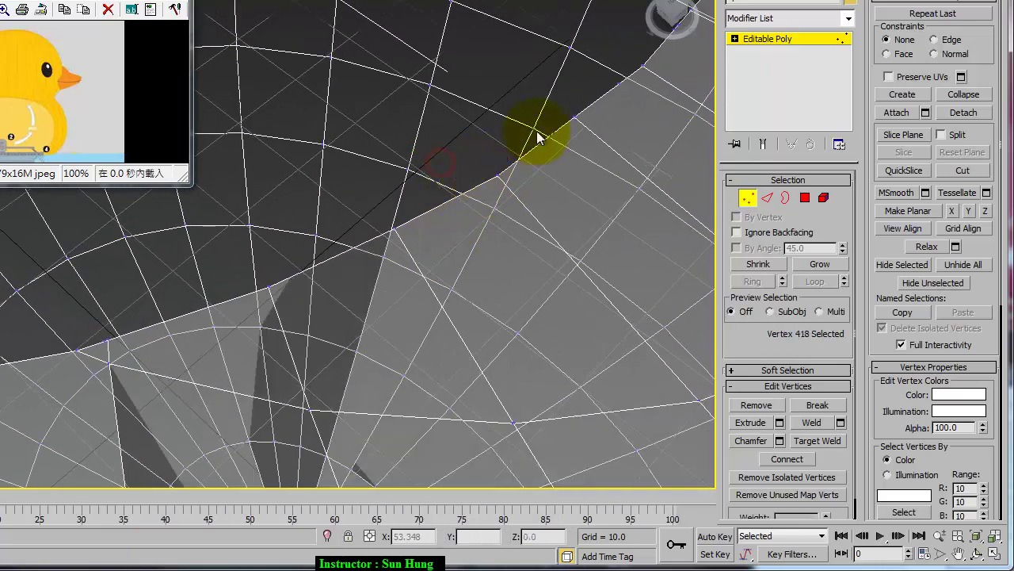
{"action": "left_click", "coordinate": [536, 124]}
{"action": "mouse_move", "coordinate": [564, 179]}
{"action": "middle_mouse_down"}
{"action": "mouse_move", "coordinate": [423, 285]}
{"action": "mouse_move", "coordinate": [267, 318]}
{"action": "mouse_move", "coordinate": [228, 241]}
{"action": "middle_mouse_up"}
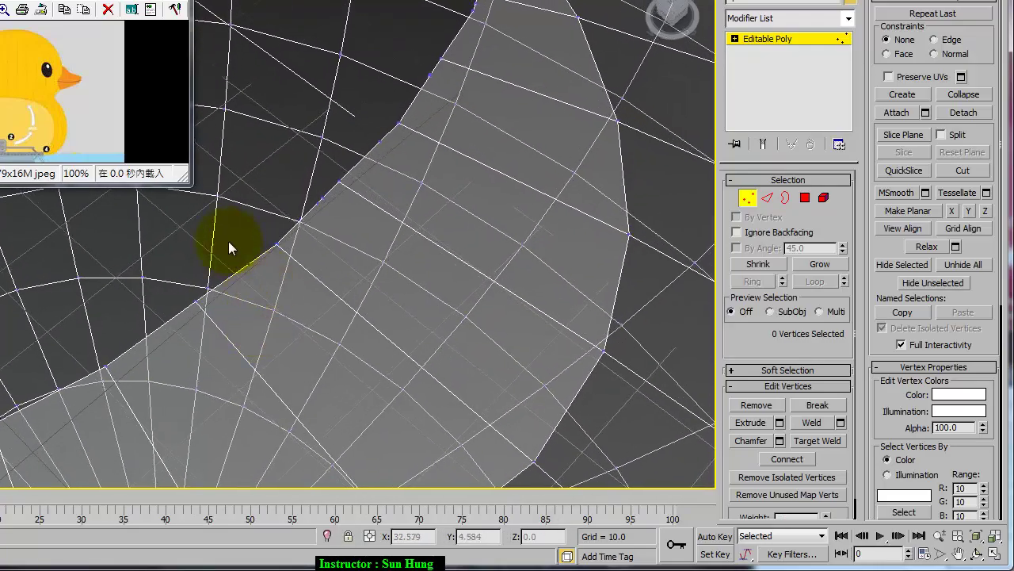
{"action": "left_click_drag", "start_coordinate": [228, 241], "coordinate": [327, 219]}
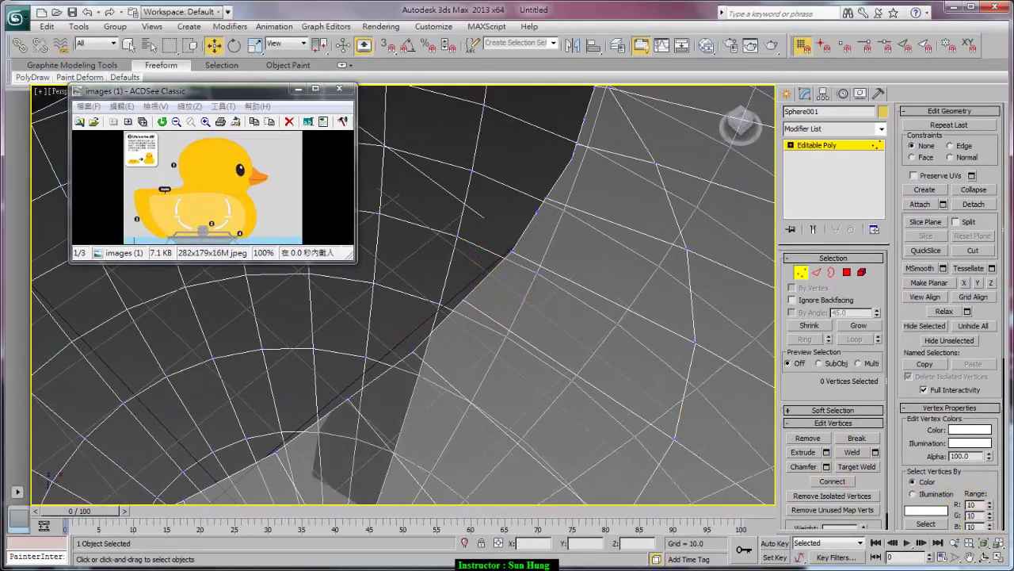
Step: Select the open neck border loops and bring up the Bridge settings
{"action": "scroll", "coordinate": [669, 360], "scroll_direction": "down", "scroll_amount": 5}
{"action": "scroll", "coordinate": [669, 360], "scroll_direction": "down", "scroll_amount": 3}
{"action": "mouse_move", "coordinate": [633, 346]}
{"action": "middle_mouse_down", "text": "alt"}
{"action": "mouse_move", "coordinate": [600, 351]}
{"action": "mouse_move", "coordinate": [607, 317]}
{"action": "mouse_move", "coordinate": [561, 307]}
{"action": "mouse_move", "coordinate": [594, 305]}
{"action": "middle_mouse_up", "text": "alt"}
{"action": "left_click", "coordinate": [831, 272]}
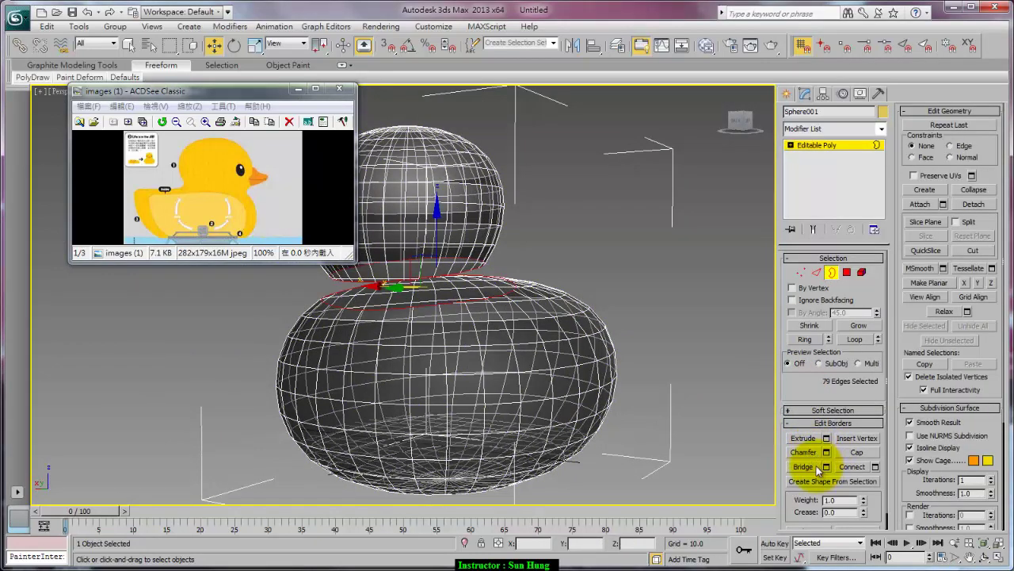
{"action": "left_click", "coordinate": [826, 466]}
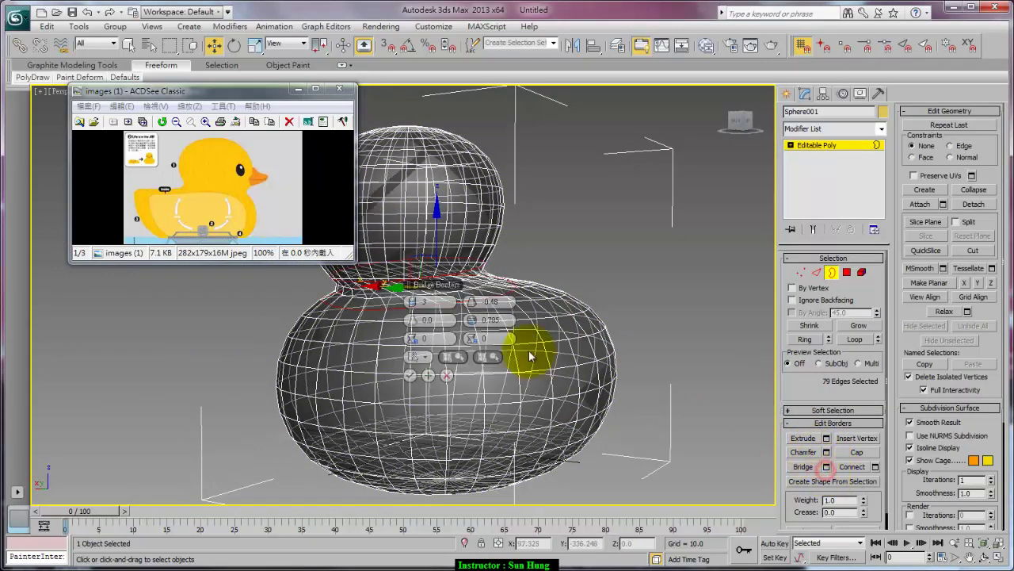
Step: Set the neck bridge to 5 segments with a taper of -0.5
{"action": "scroll", "coordinate": [516, 397], "scroll_direction": "up", "scroll_amount": 2}
{"action": "scroll", "coordinate": [335, 423], "scroll_direction": "up", "scroll_amount": 2}
{"action": "scroll", "coordinate": [369, 417], "scroll_direction": "up", "scroll_amount": 2}
{"action": "middle_click_drag", "start_coordinate": [368, 418], "coordinate": [190, 441], "text": "alt"}
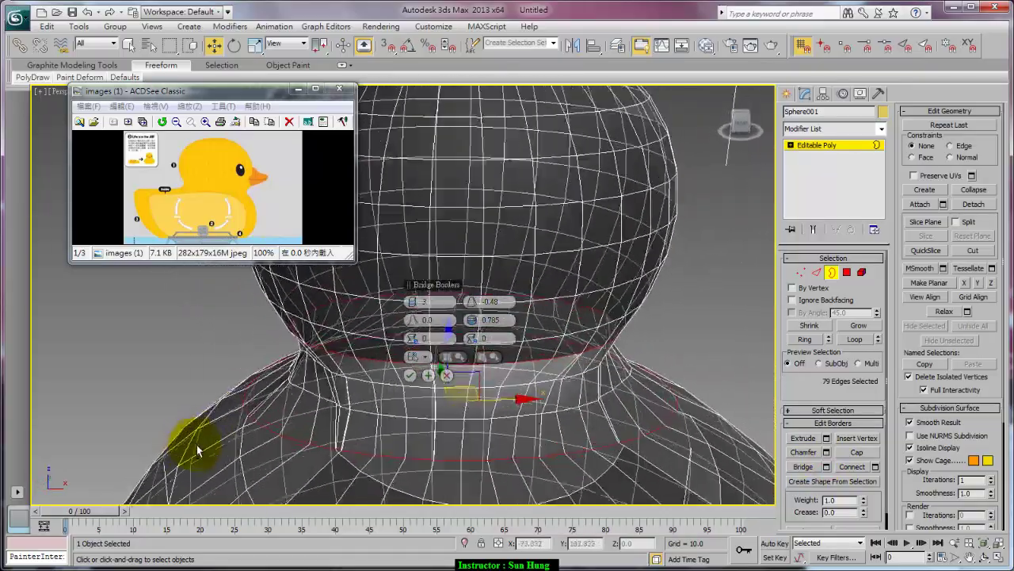
{"action": "middle_click_drag", "start_coordinate": [191, 441], "coordinate": [361, 477], "text": "alt"}
{"action": "mouse_move", "coordinate": [328, 410]}
{"action": "middle_mouse_down", "text": "alt"}
{"action": "mouse_move", "coordinate": [410, 395]}
{"action": "mouse_move", "coordinate": [440, 321]}
{"action": "middle_mouse_up", "text": "alt"}
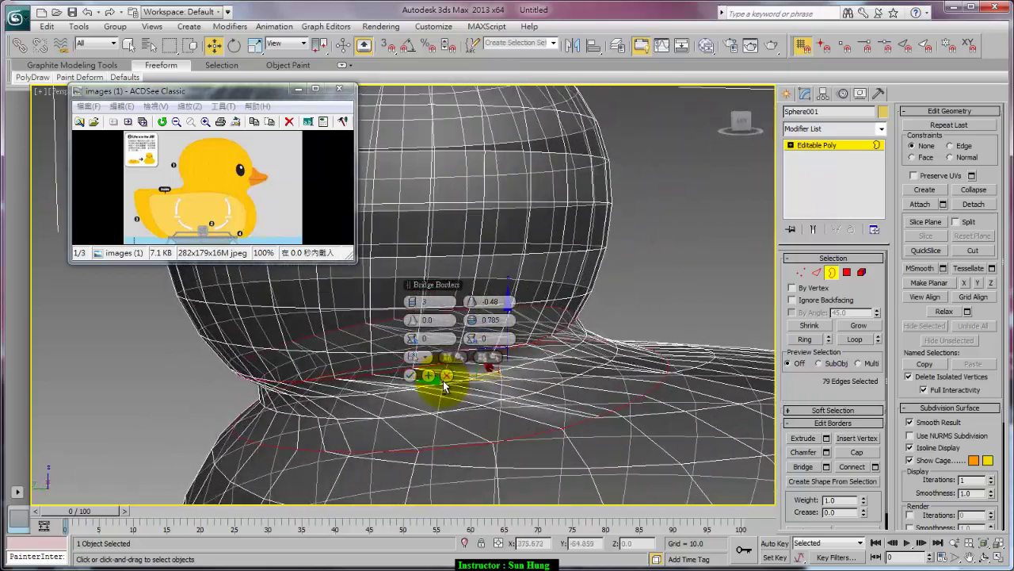
{"action": "left_click", "coordinate": [417, 306]}
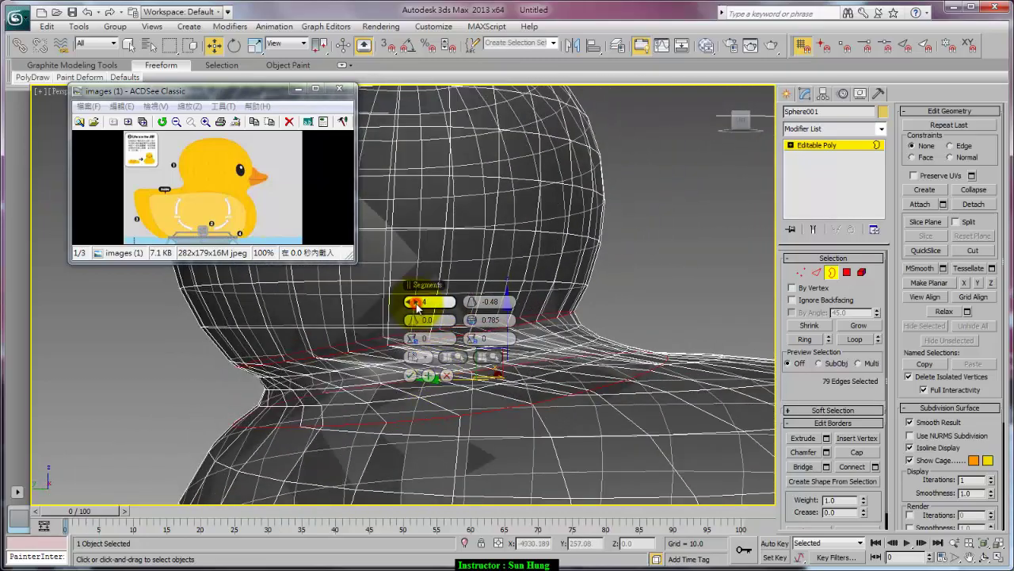
{"action": "left_click", "coordinate": [417, 306]}
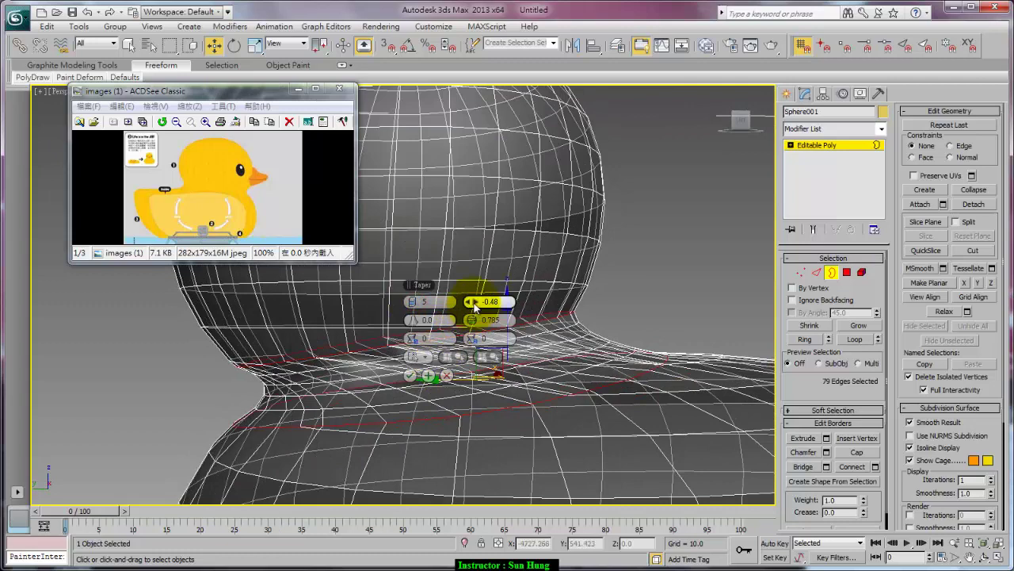
{"action": "left_click_drag", "start_coordinate": [474, 306], "coordinate": [473, 306]}
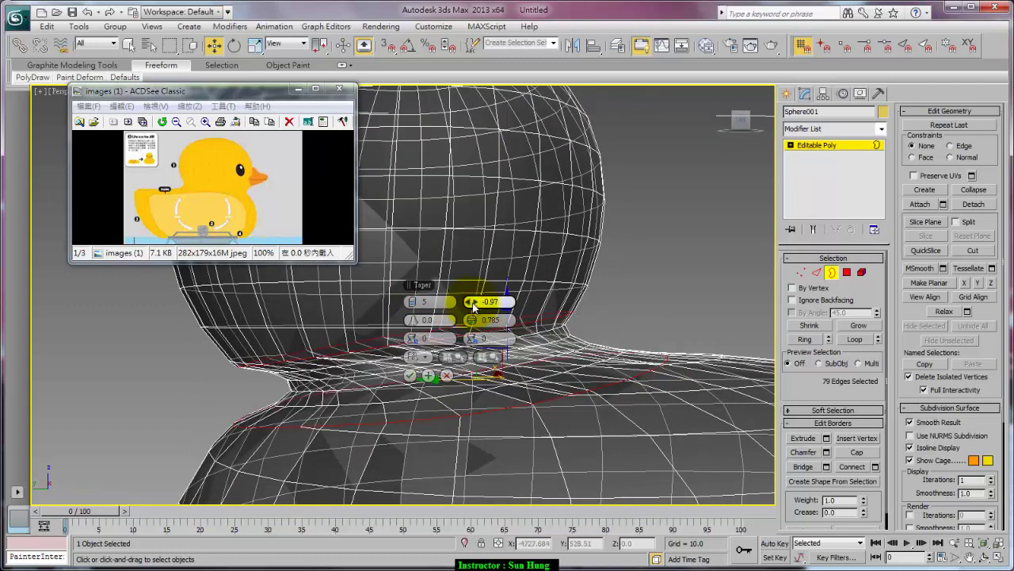
{"action": "left_click_drag", "start_coordinate": [476, 305], "coordinate": [474, 304]}
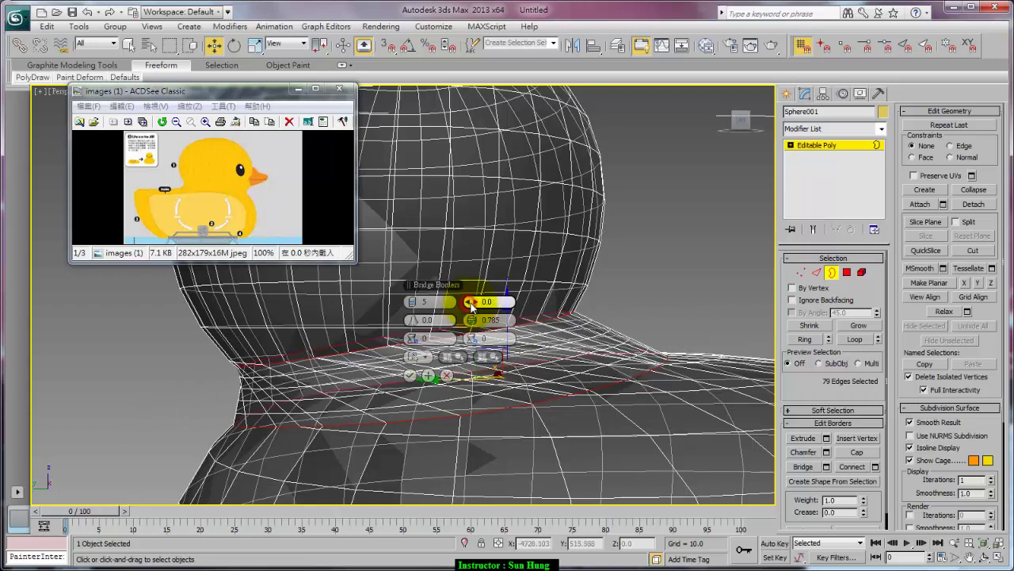
{"action": "left_click_drag", "start_coordinate": [468, 302], "coordinate": [469, 306]}
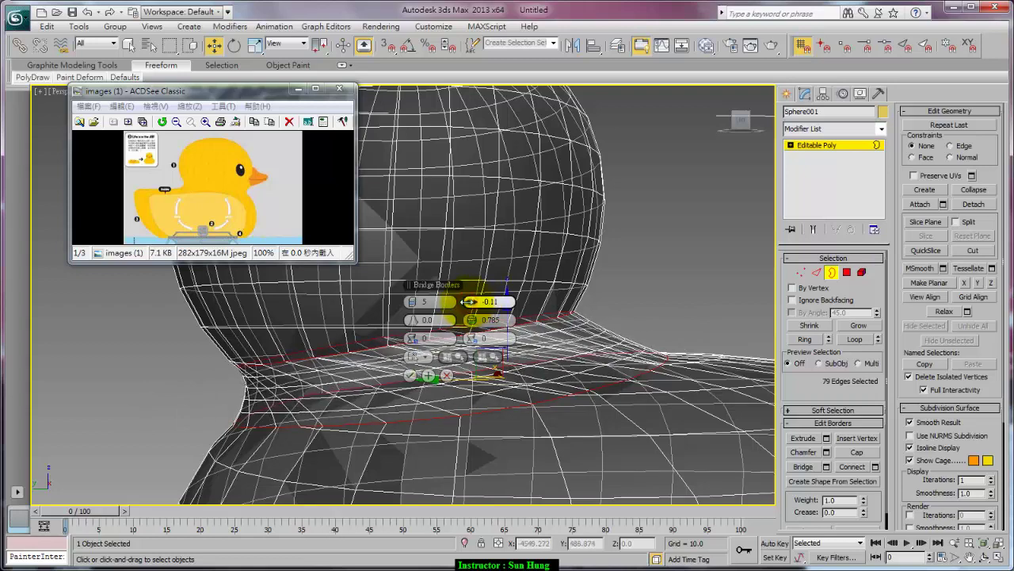
{"action": "left_click_drag", "start_coordinate": [465, 301], "coordinate": [467, 309]}
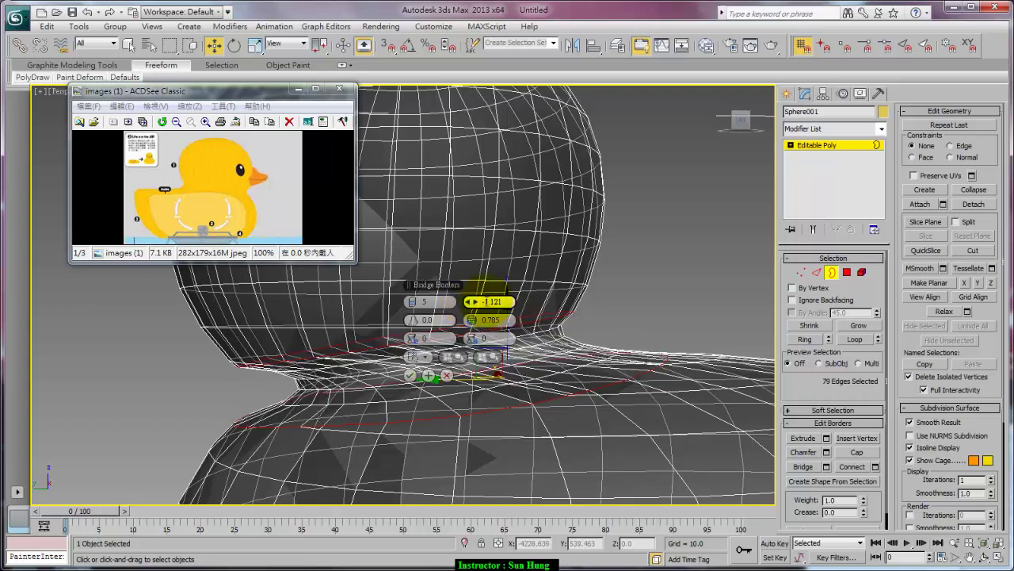
{"action": "type", "text": "-0.5"}
{"action": "key", "text": "Return"}
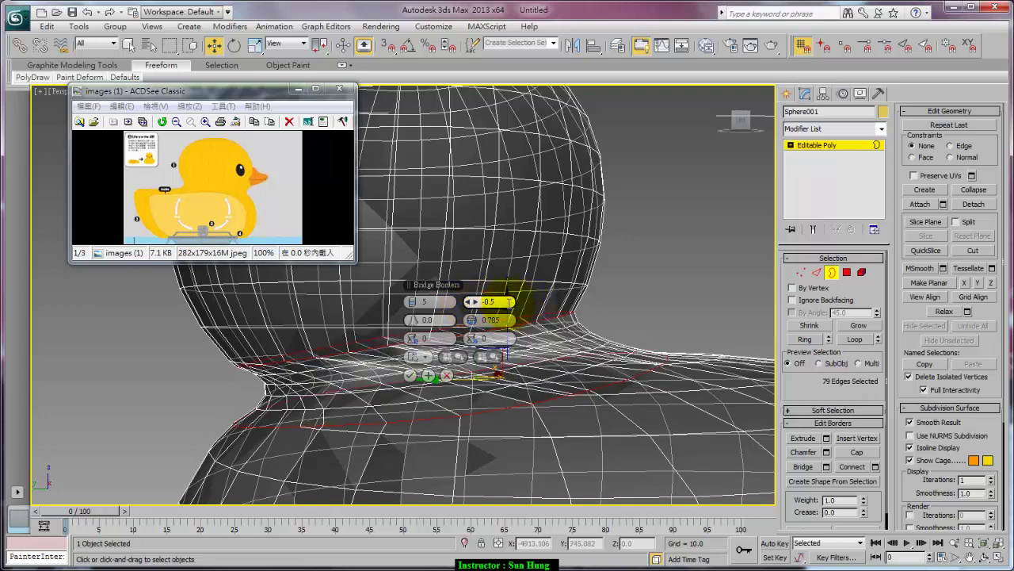
Step: Give the bridge a twist of -2 and commit it
{"action": "mouse_move", "coordinate": [569, 290]}
{"action": "middle_mouse_down"}
{"action": "mouse_move", "coordinate": [584, 220]}
{"action": "mouse_move", "coordinate": [602, 227]}
{"action": "middle_mouse_up"}
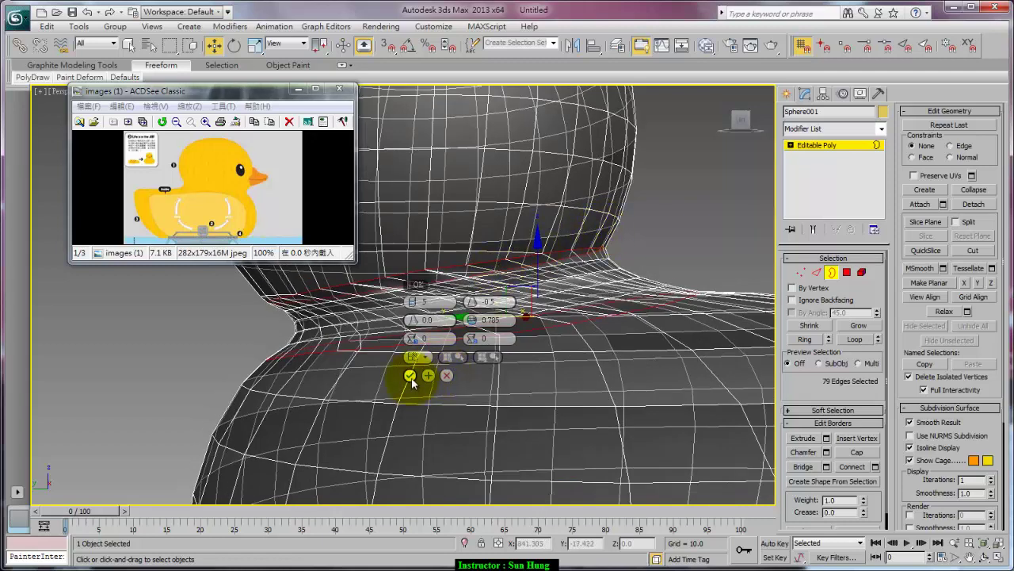
{"action": "left_click_drag", "start_coordinate": [415, 339], "coordinate": [304, 328]}
{"action": "mouse_move", "coordinate": [303, 328]}
{"action": "middle_mouse_down", "text": "alt"}
{"action": "mouse_move", "coordinate": [328, 310]}
{"action": "mouse_move", "coordinate": [374, 317]}
{"action": "mouse_move", "coordinate": [389, 294]}
{"action": "mouse_move", "coordinate": [532, 214]}
{"action": "mouse_move", "coordinate": [503, 235]}
{"action": "middle_mouse_up", "text": "alt"}
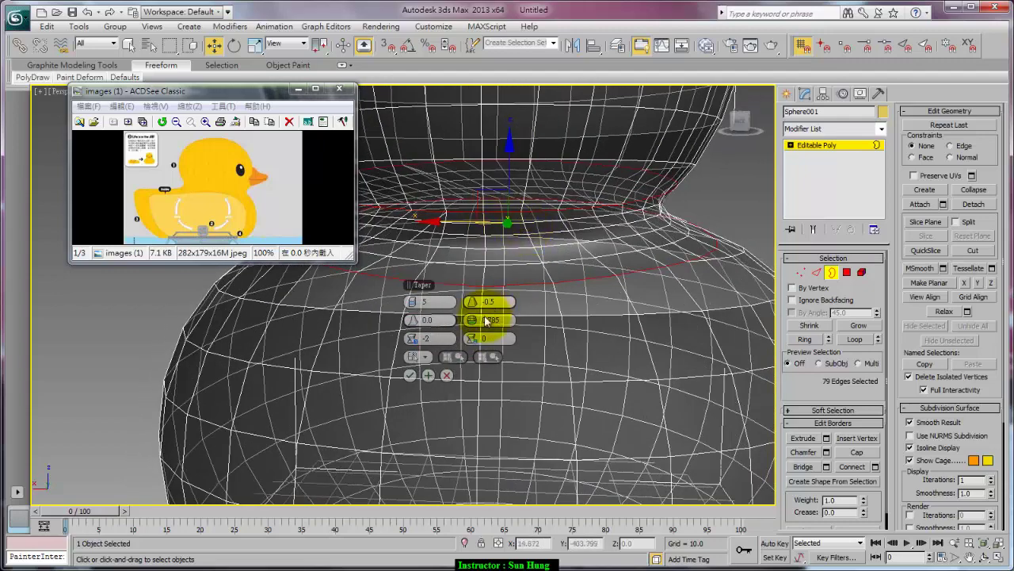
{"action": "right_click", "coordinate": [413, 340]}
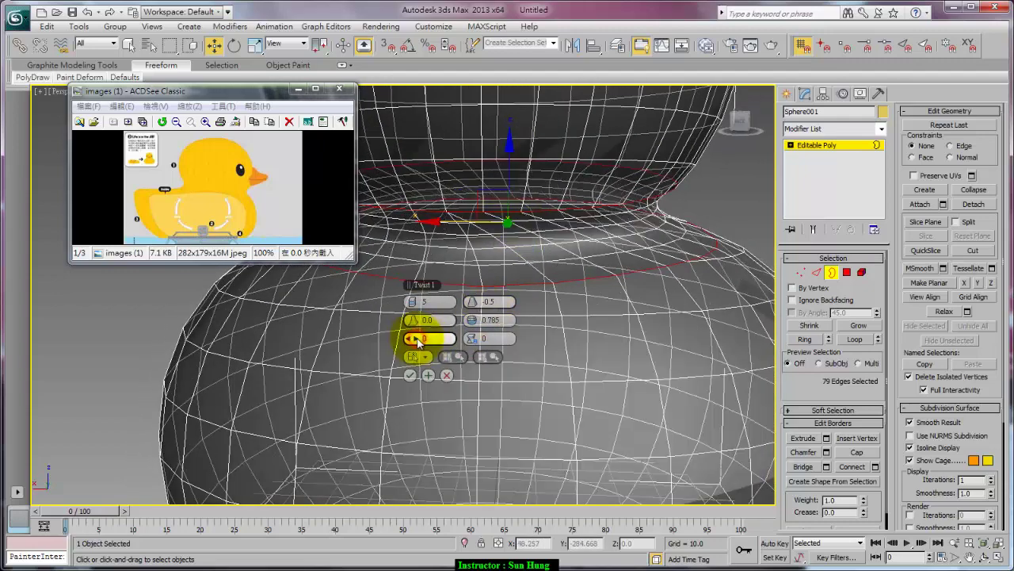
{"action": "mouse_move", "coordinate": [407, 341]}
{"action": "left_mouse_down"}
{"action": "mouse_move", "coordinate": [426, 339]}
{"action": "mouse_move", "coordinate": [437, 168]}
{"action": "left_mouse_up"}
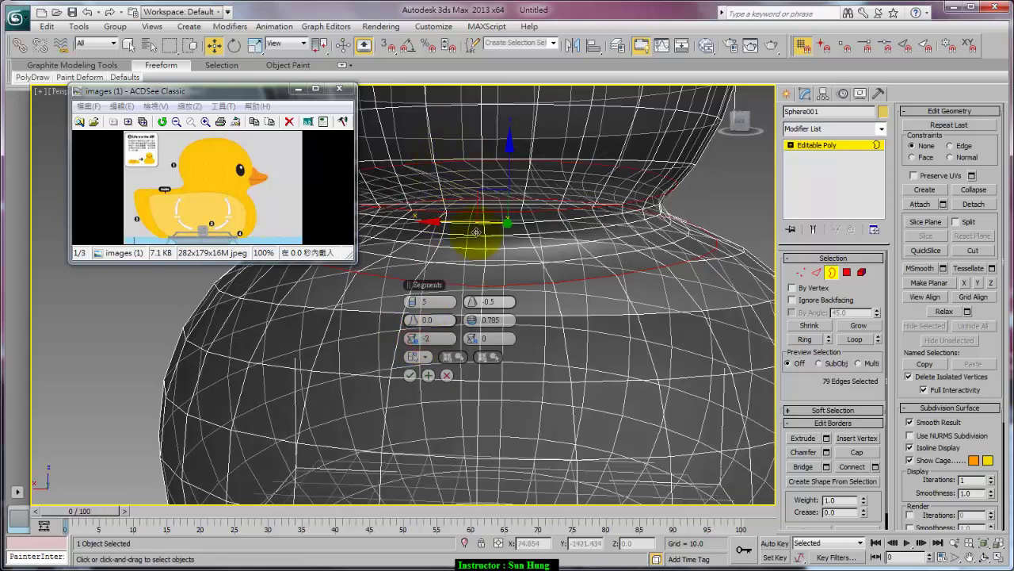
{"action": "left_click", "coordinate": [410, 375]}
Step: In Vertex mode, select a vertex at the body's bottom and enable Use Soft Selection
{"action": "scroll", "coordinate": [599, 319], "scroll_direction": "down", "scroll_amount": 3}
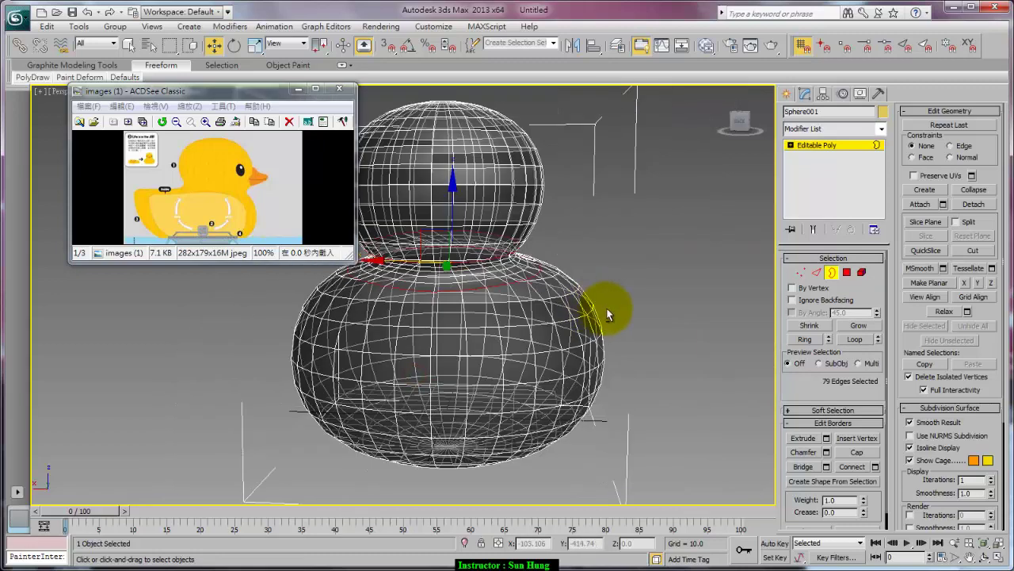
{"action": "mouse_move", "coordinate": [608, 314]}
{"action": "middle_mouse_down", "text": "alt"}
{"action": "mouse_move", "coordinate": [623, 294]}
{"action": "mouse_move", "coordinate": [531, 312]}
{"action": "mouse_move", "coordinate": [544, 301]}
{"action": "middle_mouse_up", "text": "alt"}
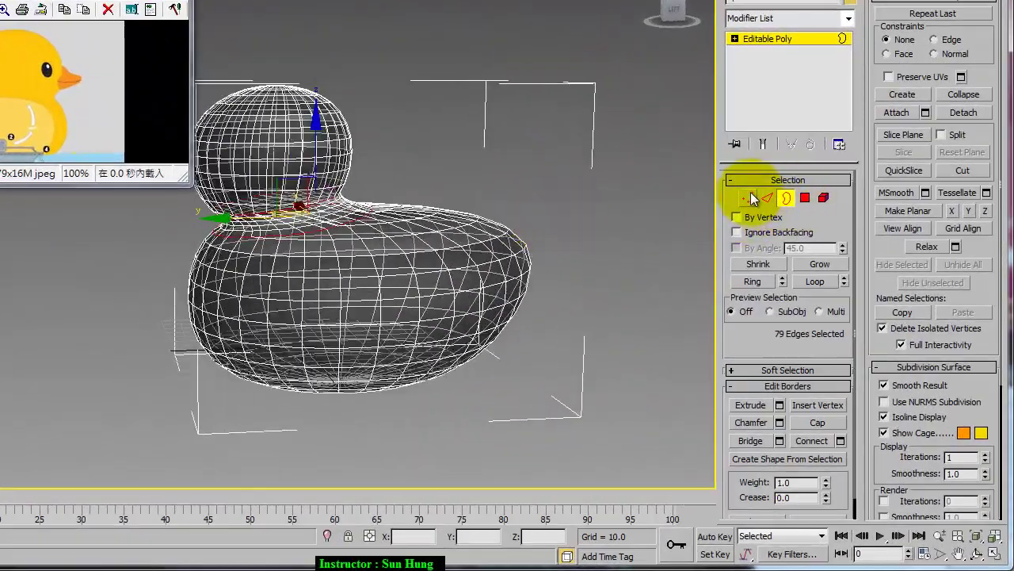
{"action": "left_click", "coordinate": [751, 196]}
{"action": "mouse_move", "coordinate": [590, 245]}
{"action": "middle_mouse_down", "text": "alt"}
{"action": "mouse_move", "coordinate": [550, 243]}
{"action": "mouse_move", "coordinate": [393, 288]}
{"action": "mouse_move", "coordinate": [407, 317]}
{"action": "mouse_move", "coordinate": [399, 351]}
{"action": "mouse_move", "coordinate": [349, 379]}
{"action": "middle_mouse_up", "text": "alt"}
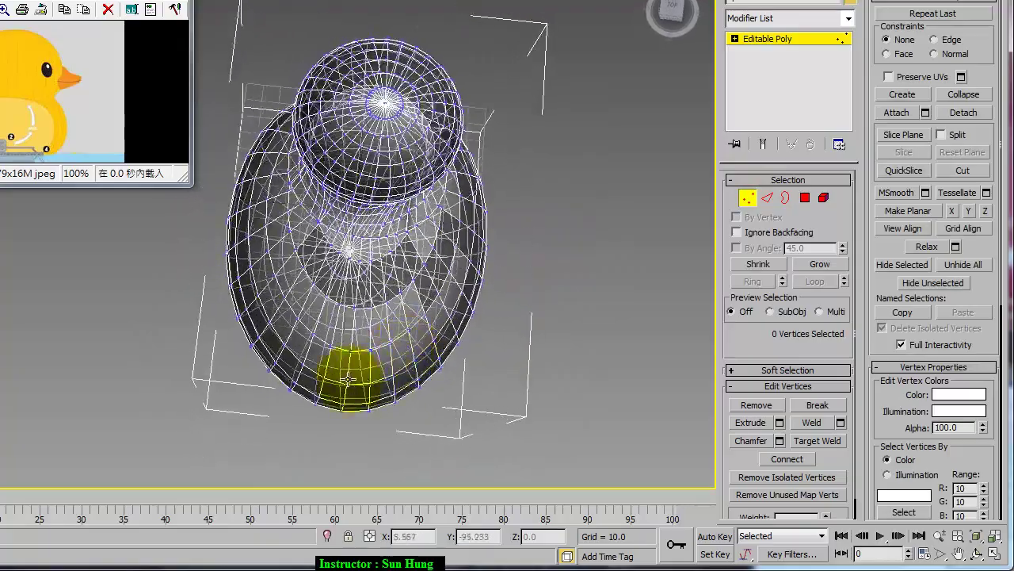
{"action": "left_click", "coordinate": [341, 401]}
{"action": "mouse_move", "coordinate": [339, 468]}
{"action": "middle_mouse_down", "text": "alt"}
{"action": "mouse_move", "coordinate": [483, 380]}
{"action": "mouse_move", "coordinate": [473, 359]}
{"action": "middle_mouse_up", "text": "alt"}
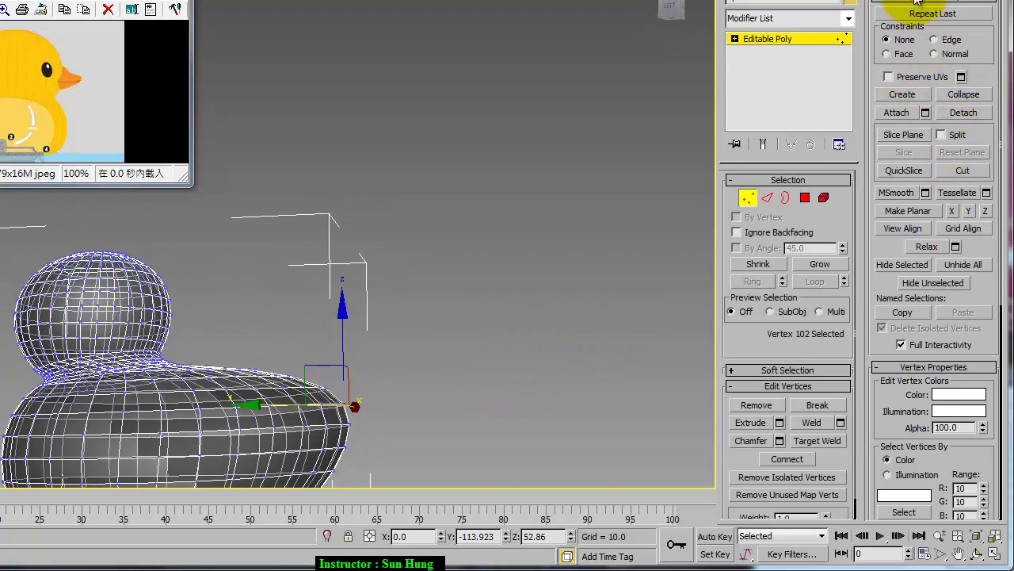
{"action": "scroll", "coordinate": [911, 16], "scroll_direction": "down", "scroll_amount": 5}
{"action": "scroll", "coordinate": [896, 8], "scroll_direction": "down", "scroll_amount": 2}
{"action": "scroll", "coordinate": [895, 32], "scroll_direction": "up", "scroll_amount": 2}
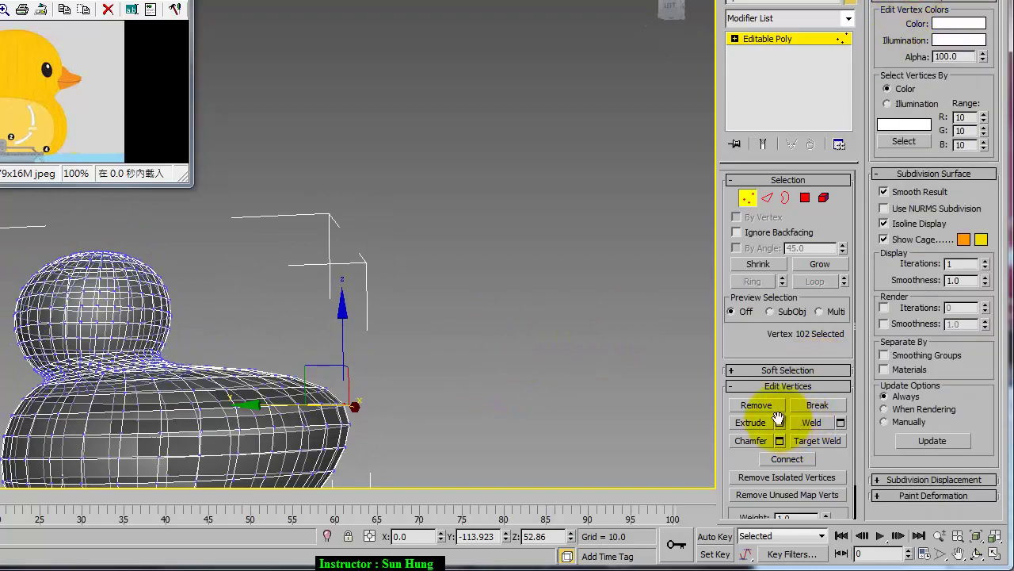
{"action": "left_click", "coordinate": [795, 369]}
{"action": "left_click", "coordinate": [882, 14]}
Step: In the side view, widen the soft selection Falloff to 26.8 and pull the end vertices up and out
{"action": "middle_click_drag", "start_coordinate": [481, 287], "coordinate": [416, 333], "text": "alt"}
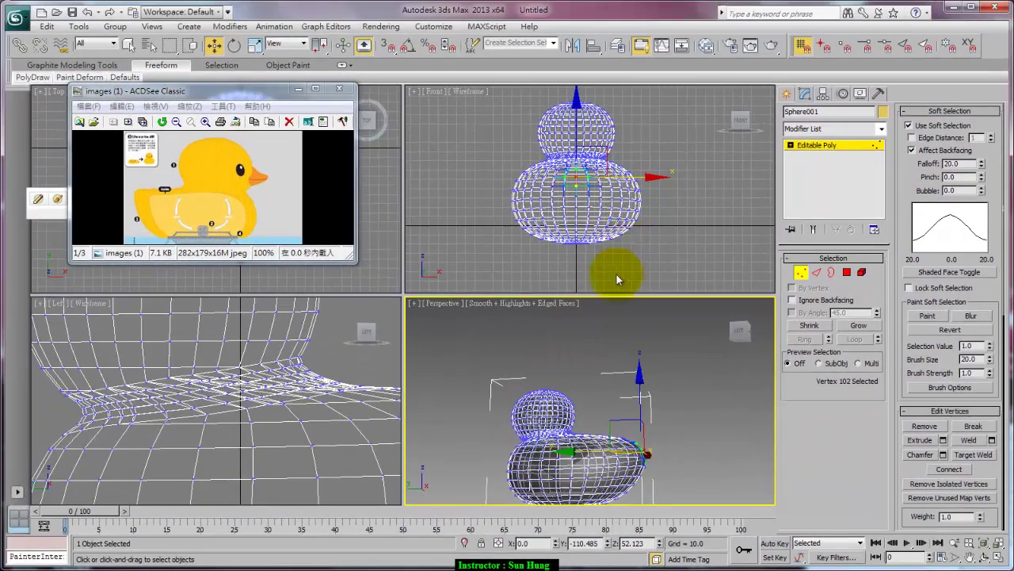
{"action": "right_click", "coordinate": [314, 409]}
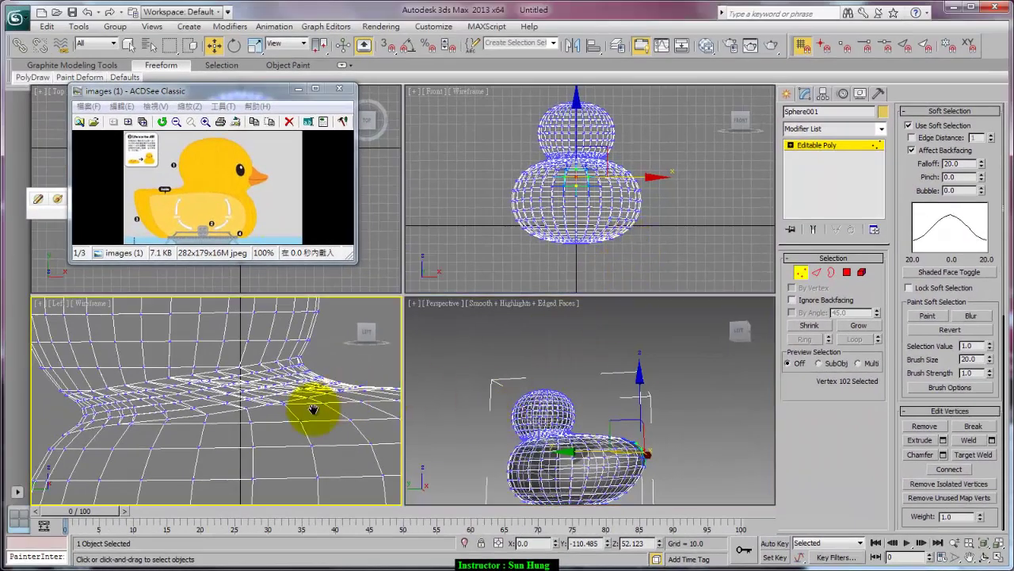
{"action": "scroll", "coordinate": [314, 409], "scroll_direction": "down", "scroll_amount": 5}
{"action": "middle_click_drag", "start_coordinate": [335, 408], "coordinate": [296, 401]}
{"action": "middle_click_drag", "start_coordinate": [293, 375], "coordinate": [272, 367]}
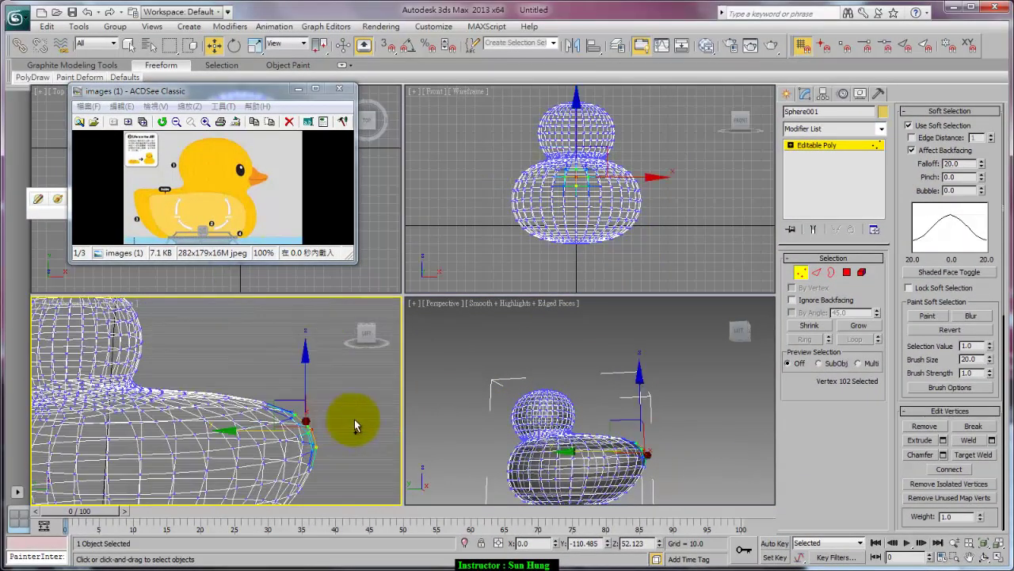
{"action": "scroll", "coordinate": [572, 413], "scroll_direction": "up", "scroll_amount": 3}
{"action": "mouse_move", "coordinate": [571, 413]}
{"action": "middle_mouse_down", "text": "alt"}
{"action": "mouse_move", "coordinate": [634, 385]}
{"action": "mouse_move", "coordinate": [673, 414]}
{"action": "mouse_move", "coordinate": [671, 449]}
{"action": "mouse_move", "coordinate": [657, 382]}
{"action": "middle_mouse_up", "text": "alt"}
{"action": "key", "text": "ctrl+z"}
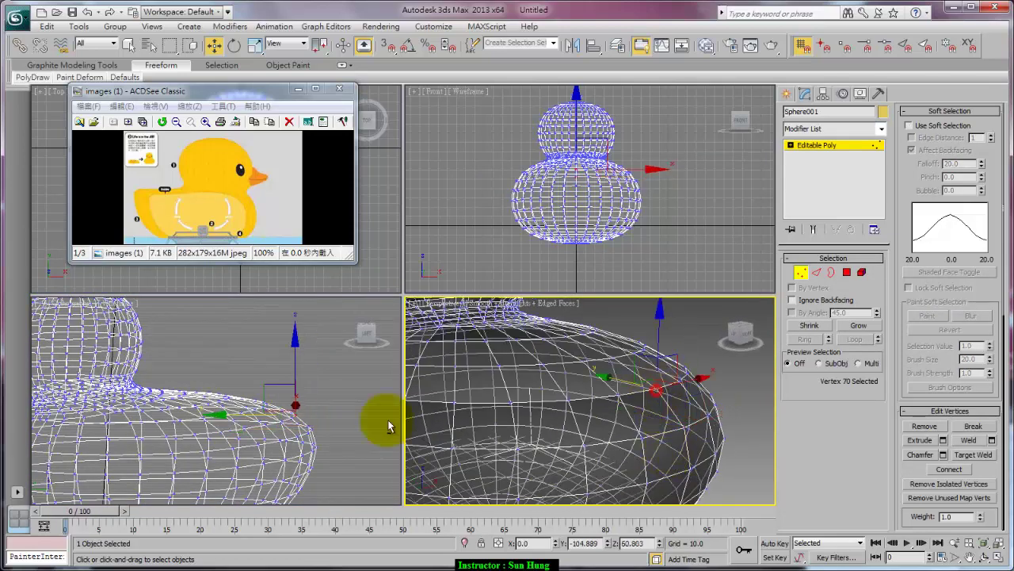
{"action": "mouse_move", "coordinate": [317, 413]}
{"action": "middle_mouse_down"}
{"action": "mouse_move", "coordinate": [170, 386]}
{"action": "mouse_move", "coordinate": [301, 389]}
{"action": "mouse_move", "coordinate": [328, 377]}
{"action": "middle_mouse_up"}
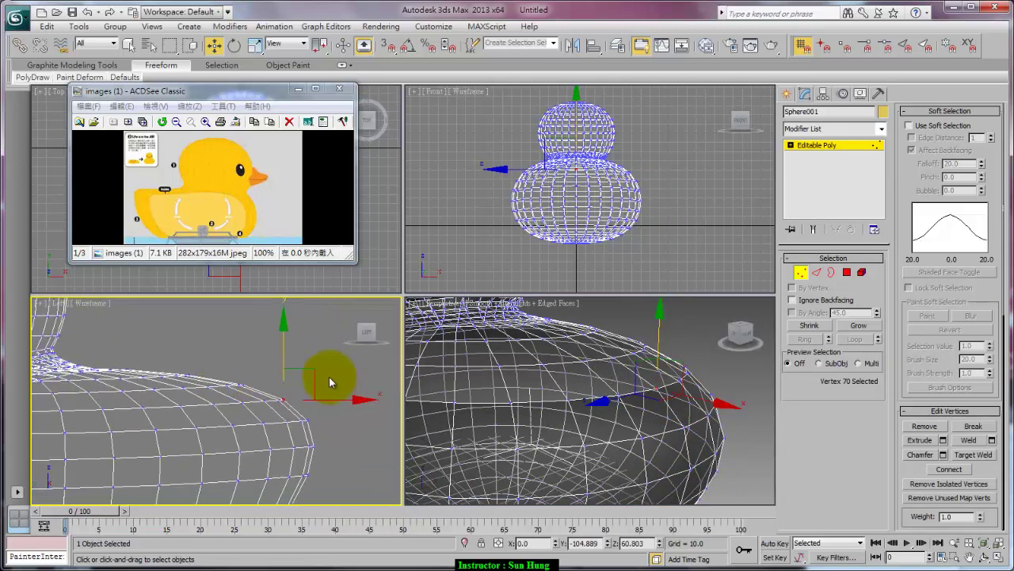
{"action": "left_click", "coordinate": [931, 127]}
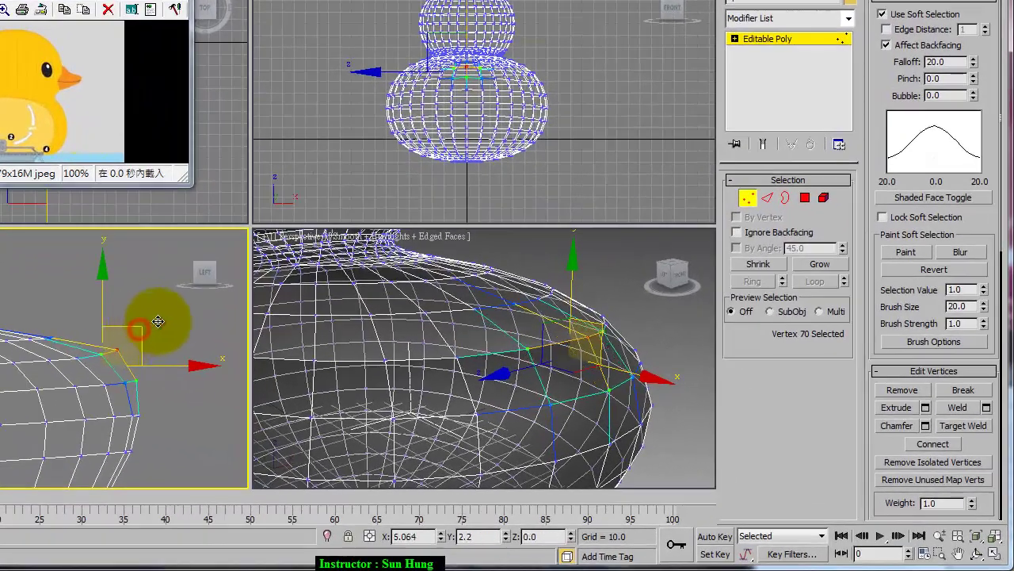
{"action": "left_click_drag", "start_coordinate": [251, 354], "coordinate": [276, 349]}
{"action": "left_click_drag", "start_coordinate": [168, 321], "coordinate": [158, 320]}
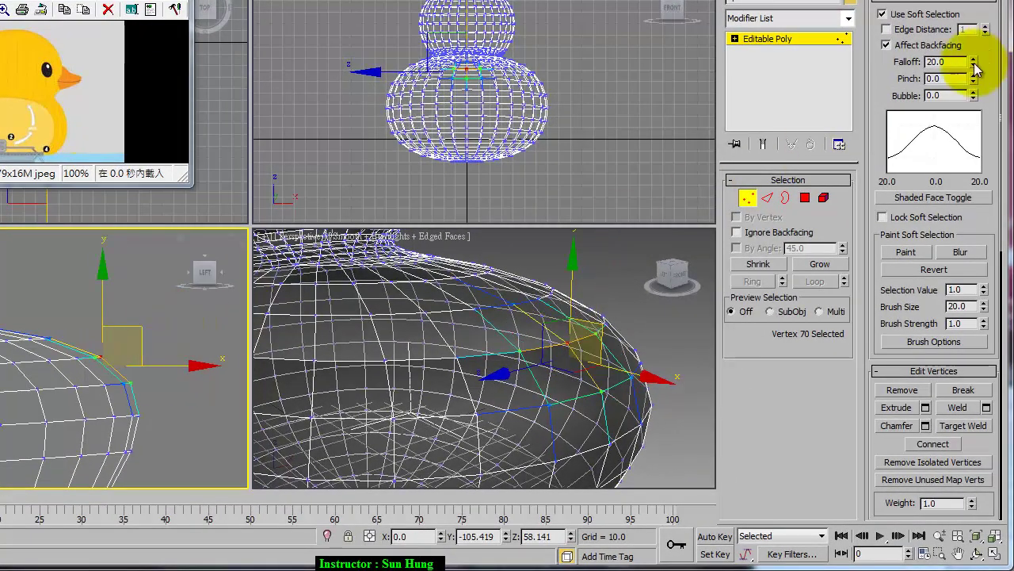
{"action": "left_click_drag", "start_coordinate": [973, 61], "coordinate": [981, 27]}
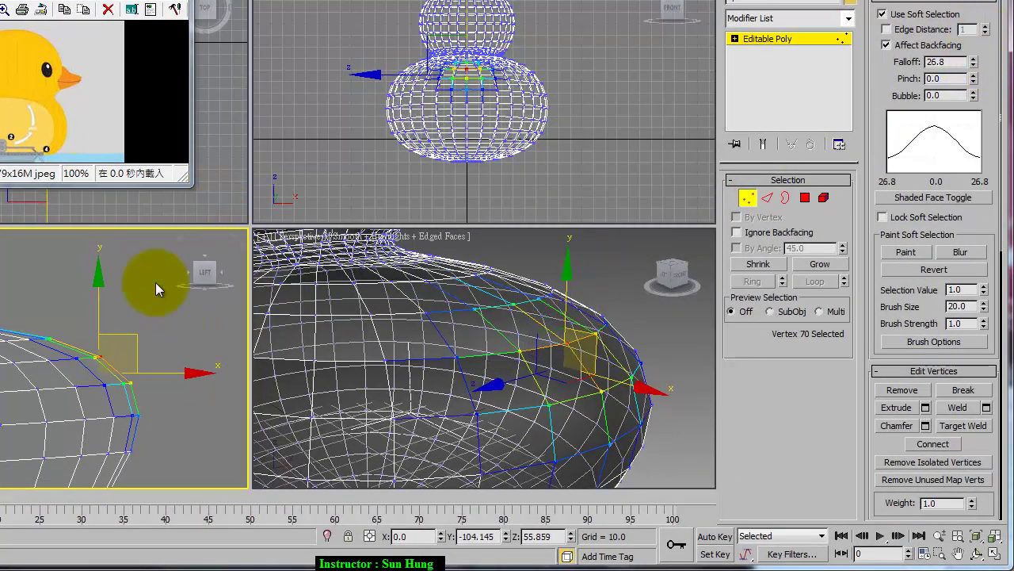
{"action": "left_click_drag", "start_coordinate": [132, 335], "coordinate": [170, 318]}
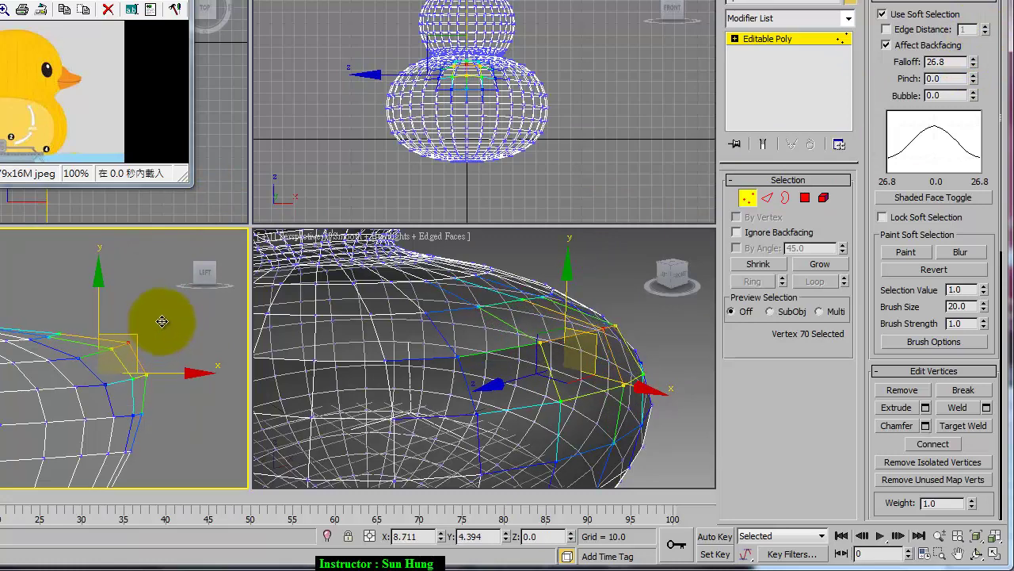
Step: Select vertices on the body's top edge and drag them out into a tapered tail point
{"action": "left_click", "coordinate": [152, 372]}
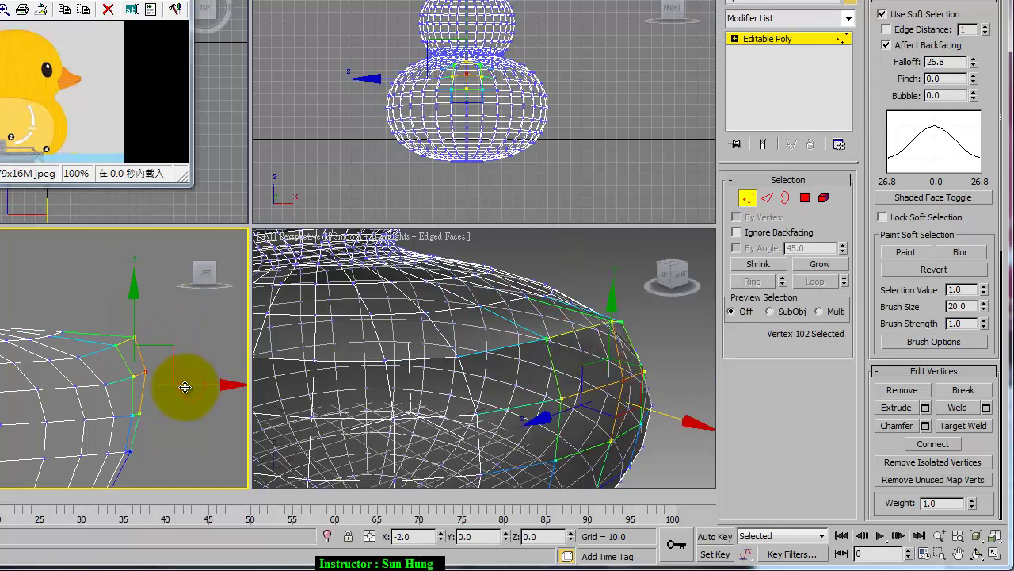
{"action": "left_click", "coordinate": [197, 315]}
{"action": "left_click", "coordinate": [65, 329]}
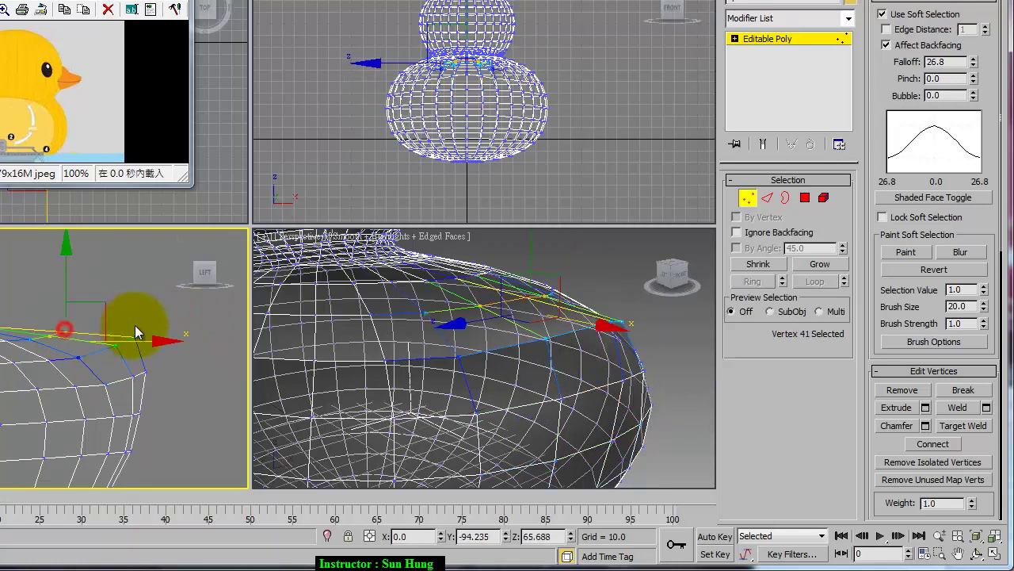
{"action": "left_click_drag", "start_coordinate": [107, 305], "coordinate": [129, 303]}
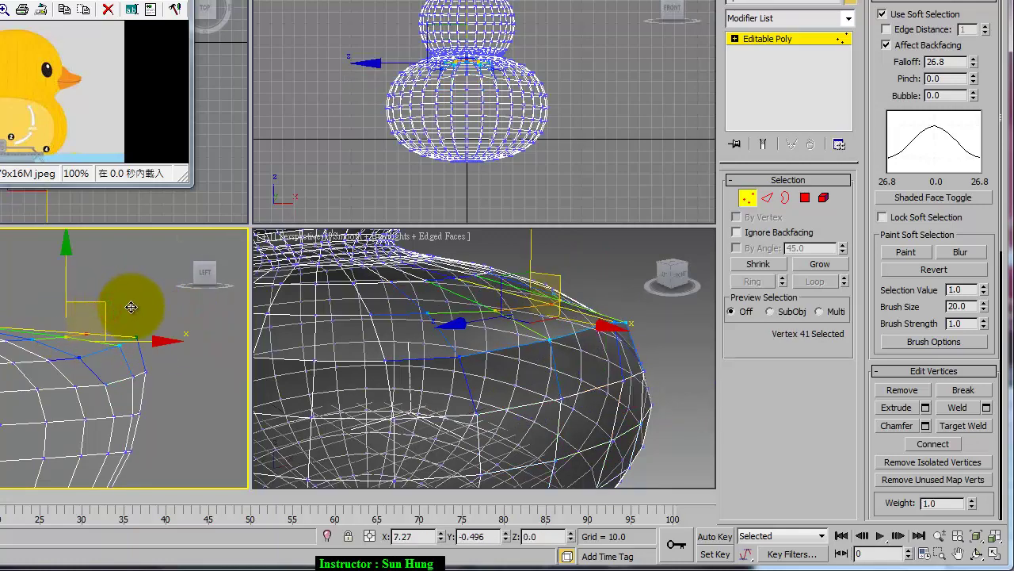
{"action": "left_click", "coordinate": [164, 321]}
Step: Turn off Use Soft Selection and return from Vertex mode to object level
{"action": "left_click", "coordinate": [921, 16]}
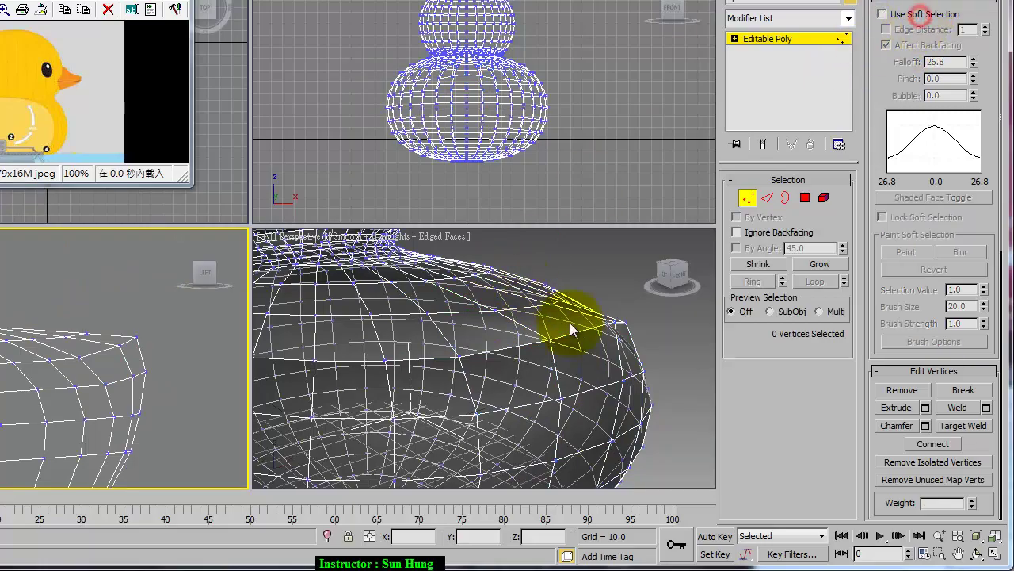
{"action": "mouse_move", "coordinate": [573, 319]}
{"action": "middle_mouse_down", "text": "alt"}
{"action": "mouse_move", "coordinate": [591, 287]}
{"action": "mouse_move", "coordinate": [591, 370]}
{"action": "mouse_move", "coordinate": [644, 373]}
{"action": "mouse_move", "coordinate": [554, 378]}
{"action": "mouse_move", "coordinate": [618, 333]}
{"action": "middle_mouse_up", "text": "alt"}
{"action": "left_click", "coordinate": [742, 200]}
{"action": "left_click", "coordinate": [670, 342]}
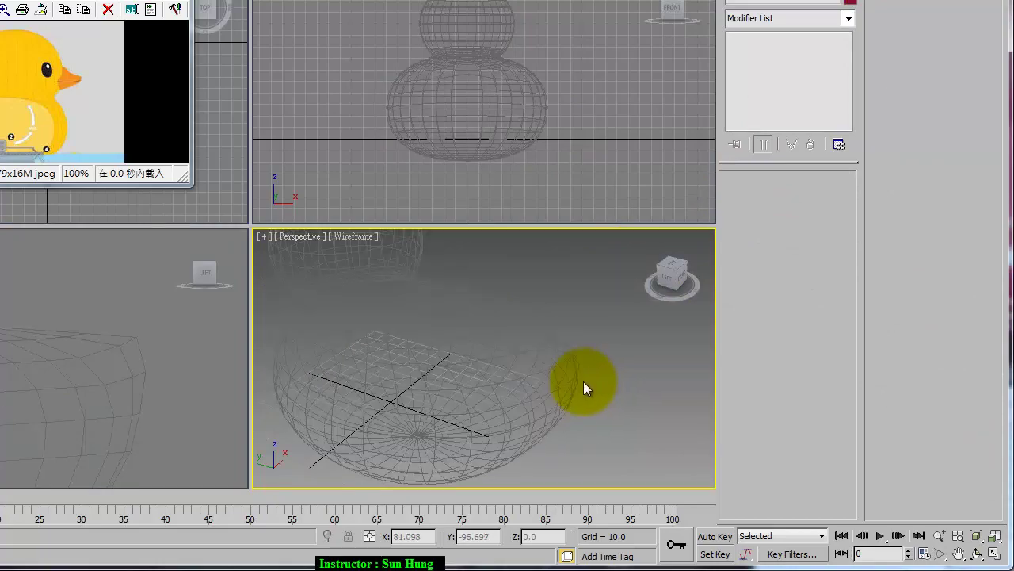
{"action": "left_click", "coordinate": [527, 378]}
{"action": "left_click", "coordinate": [634, 396]}
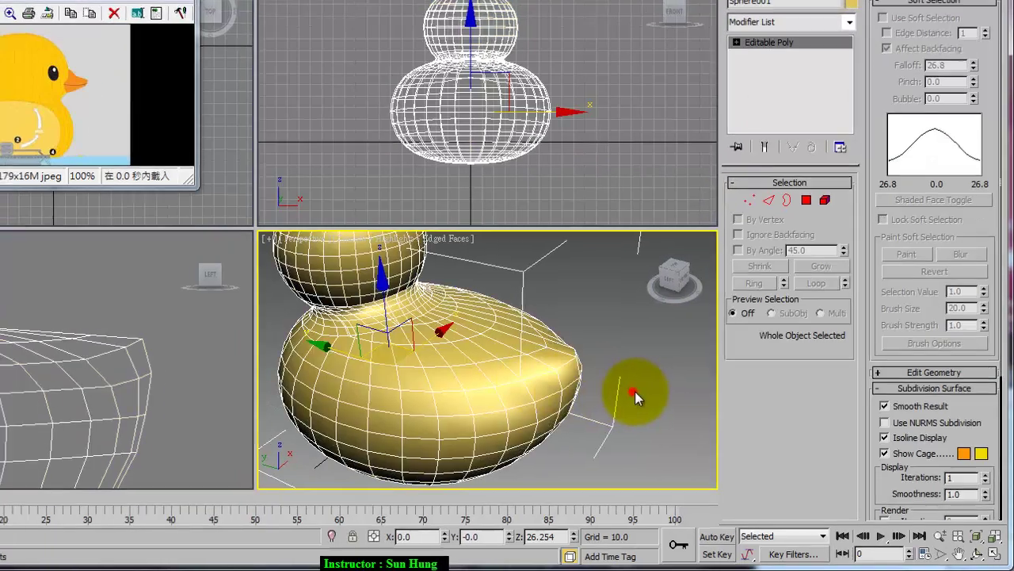
Step: Hide edged faces with F4, reselect the duck and drop down the Modifier List
{"action": "mouse_move", "coordinate": [634, 396]}
{"action": "middle_mouse_down", "text": "alt"}
{"action": "mouse_move", "coordinate": [700, 392]}
{"action": "mouse_move", "coordinate": [638, 414]}
{"action": "mouse_move", "coordinate": [635, 385]}
{"action": "mouse_move", "coordinate": [575, 428]}
{"action": "middle_mouse_up", "text": "alt"}
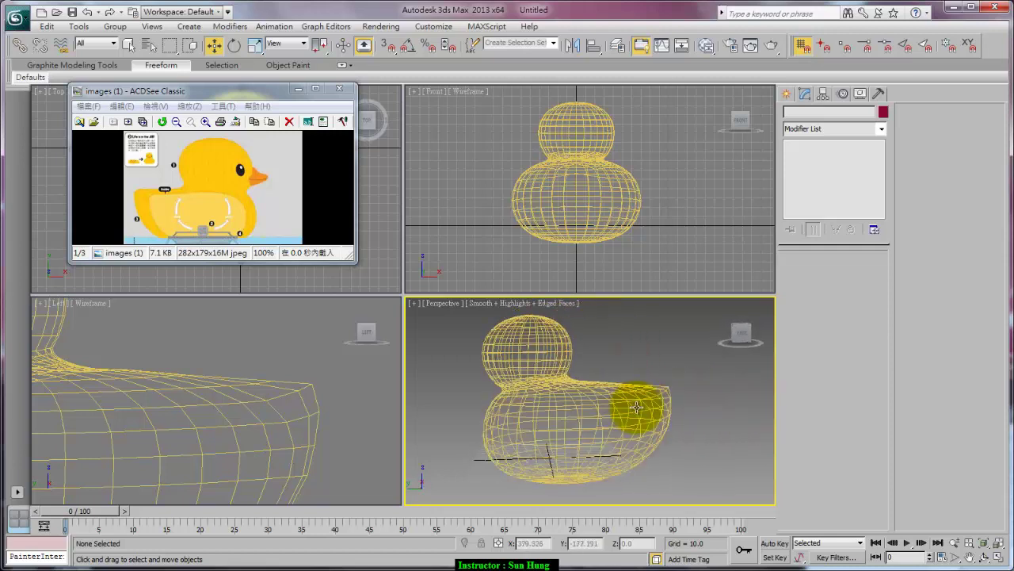
{"action": "key", "text": "F4"}
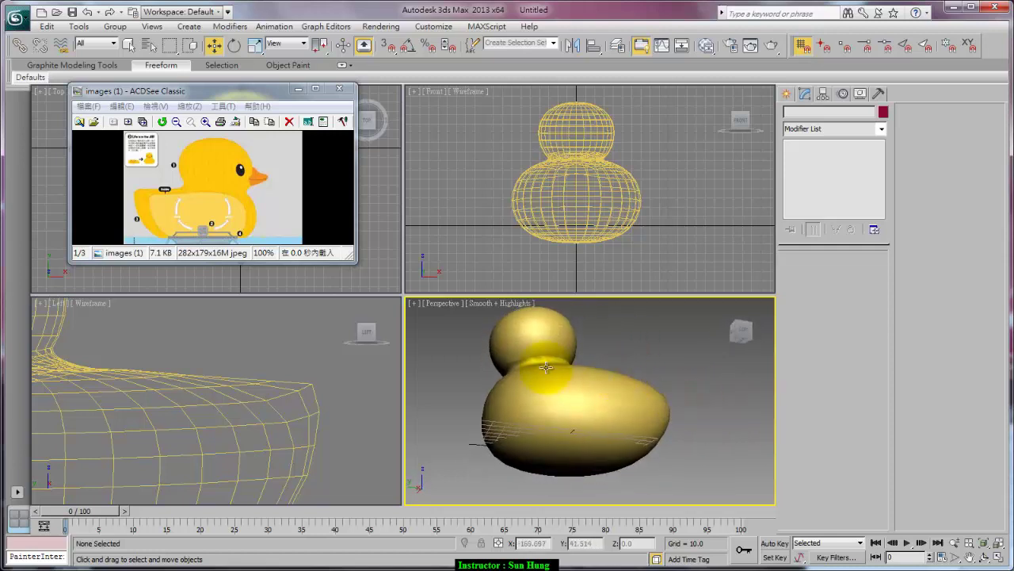
{"action": "left_click", "coordinate": [574, 430]}
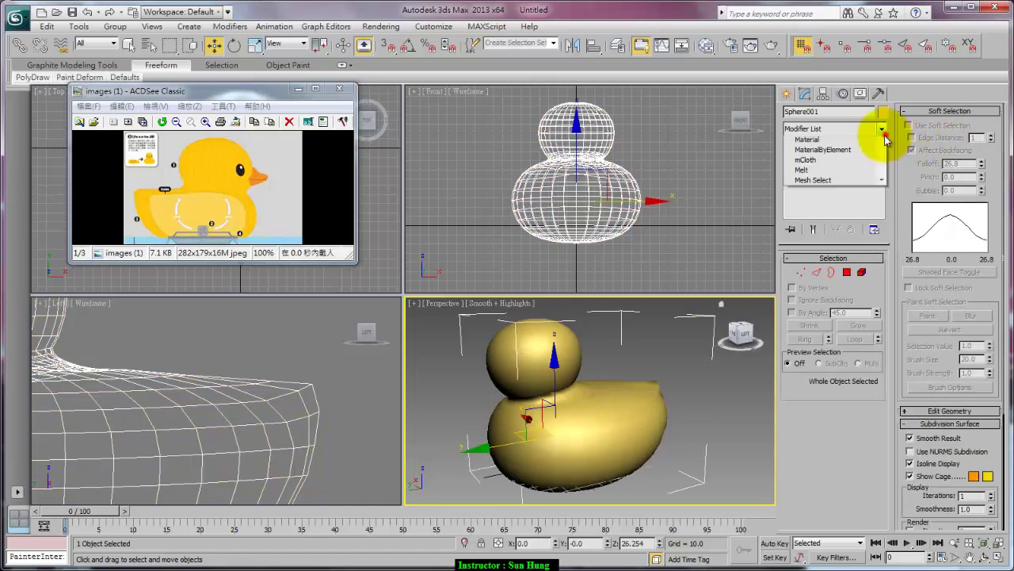
{"action": "left_click_drag", "start_coordinate": [883, 182], "coordinate": [884, 414]}
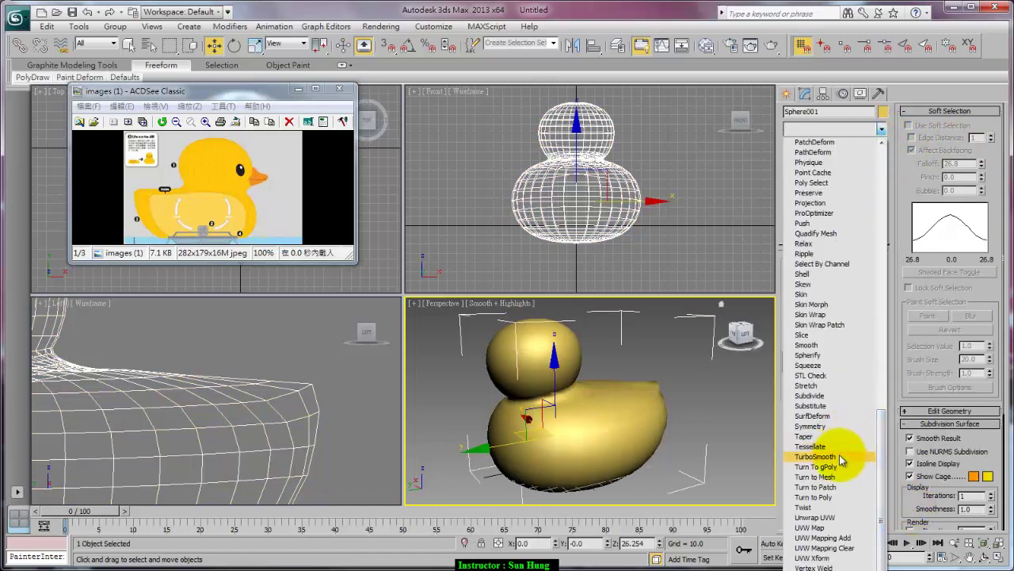
Step: Add TurboSmooth to the duck and inspect the smoothed mesh, undoing an accidental move
{"action": "left_click", "coordinate": [842, 457]}
{"action": "mouse_move", "coordinate": [715, 455]}
{"action": "middle_mouse_down", "text": "alt"}
{"action": "mouse_move", "coordinate": [646, 452]}
{"action": "mouse_move", "coordinate": [673, 443]}
{"action": "mouse_move", "coordinate": [659, 446]}
{"action": "mouse_move", "coordinate": [669, 431]}
{"action": "mouse_move", "coordinate": [657, 433]}
{"action": "middle_mouse_up", "text": "alt"}
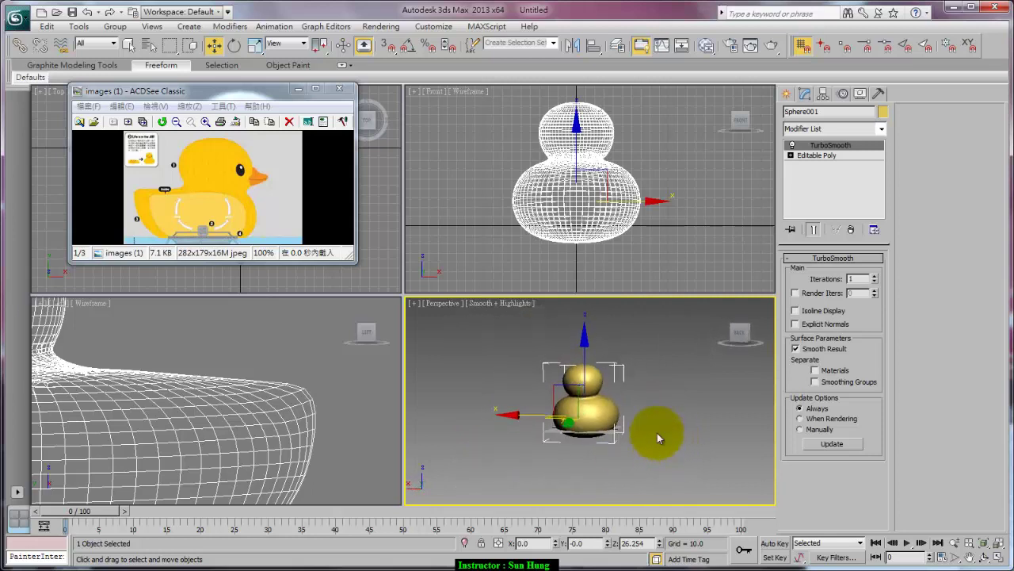
{"action": "scroll", "coordinate": [255, 192], "scroll_direction": "up", "scroll_amount": 1}
{"action": "scroll", "coordinate": [255, 193], "scroll_direction": "up", "scroll_amount": 1}
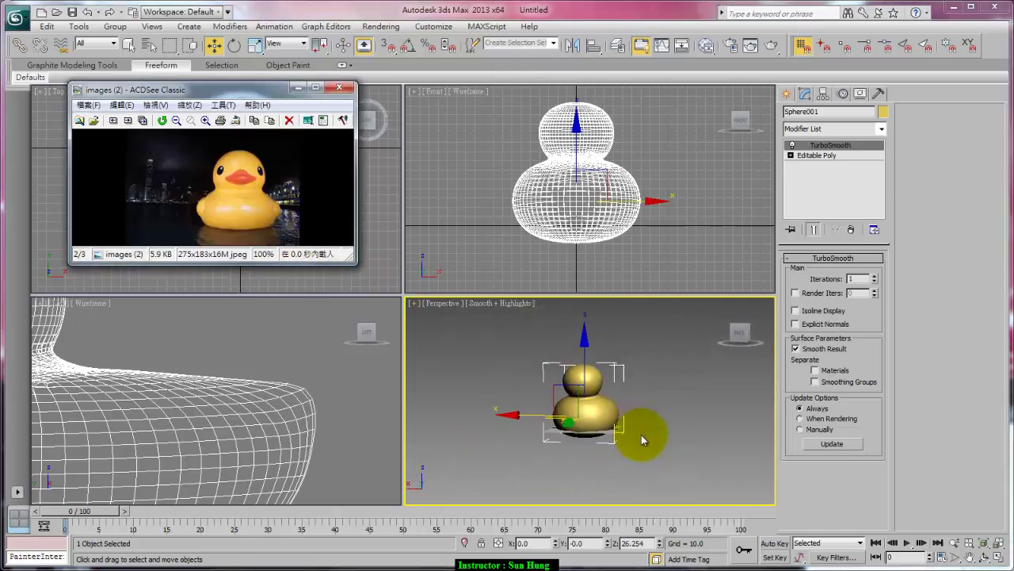
{"action": "scroll", "coordinate": [641, 434], "scroll_direction": "up", "scroll_amount": 3}
{"action": "mouse_move", "coordinate": [641, 434]}
{"action": "middle_mouse_down", "text": "alt"}
{"action": "mouse_move", "coordinate": [702, 410]}
{"action": "mouse_move", "coordinate": [539, 415]}
{"action": "mouse_move", "coordinate": [566, 419]}
{"action": "middle_mouse_up", "text": "alt"}
{"action": "left_click_drag", "start_coordinate": [566, 418], "coordinate": [571, 406]}
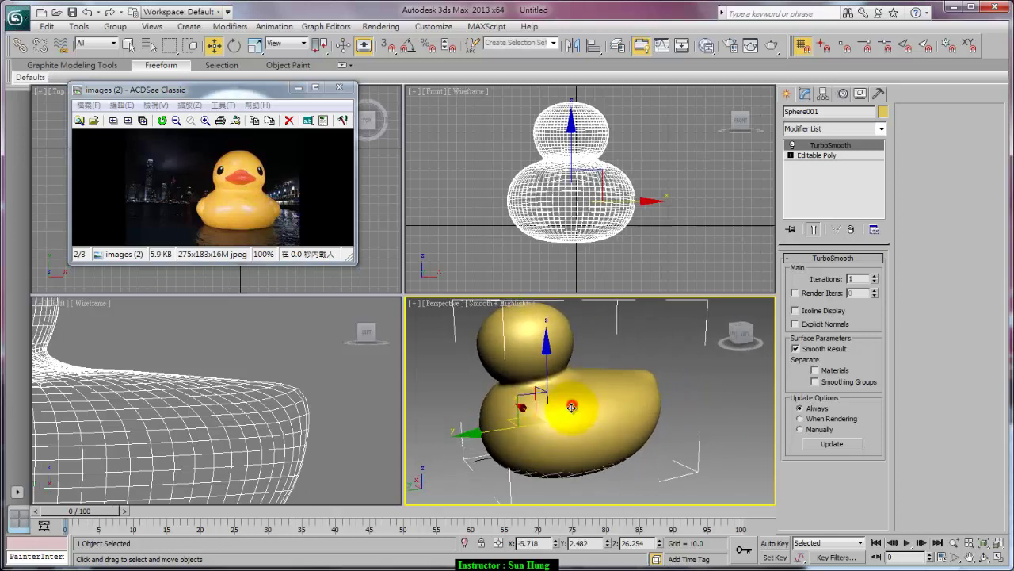
{"action": "key", "text": "ctrl+z"}
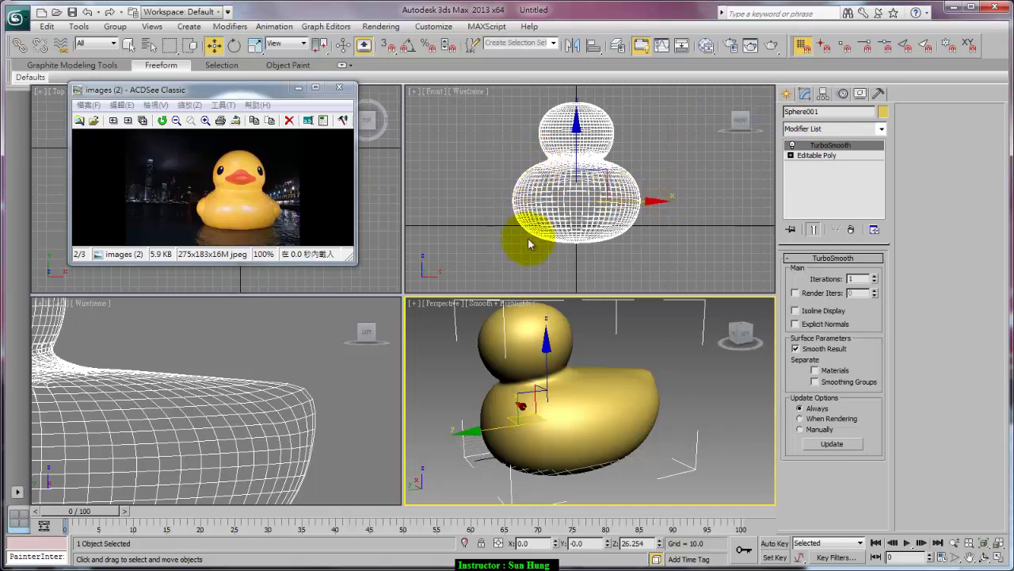
Step: Turn the duck to face front, then select Editable Poly in the modifier stack
{"action": "scroll", "coordinate": [600, 389], "scroll_direction": "down", "scroll_amount": 3}
{"action": "scroll", "coordinate": [582, 410], "scroll_direction": "up", "scroll_amount": 5}
{"action": "mouse_move", "coordinate": [582, 410]}
{"action": "middle_mouse_down", "text": "alt"}
{"action": "mouse_move", "coordinate": [645, 386]}
{"action": "mouse_move", "coordinate": [648, 403]}
{"action": "mouse_move", "coordinate": [636, 403]}
{"action": "middle_mouse_up", "text": "alt"}
{"action": "scroll", "coordinate": [639, 403], "scroll_direction": "down", "scroll_amount": 3}
{"action": "scroll", "coordinate": [640, 403], "scroll_direction": "up", "scroll_amount": 2}
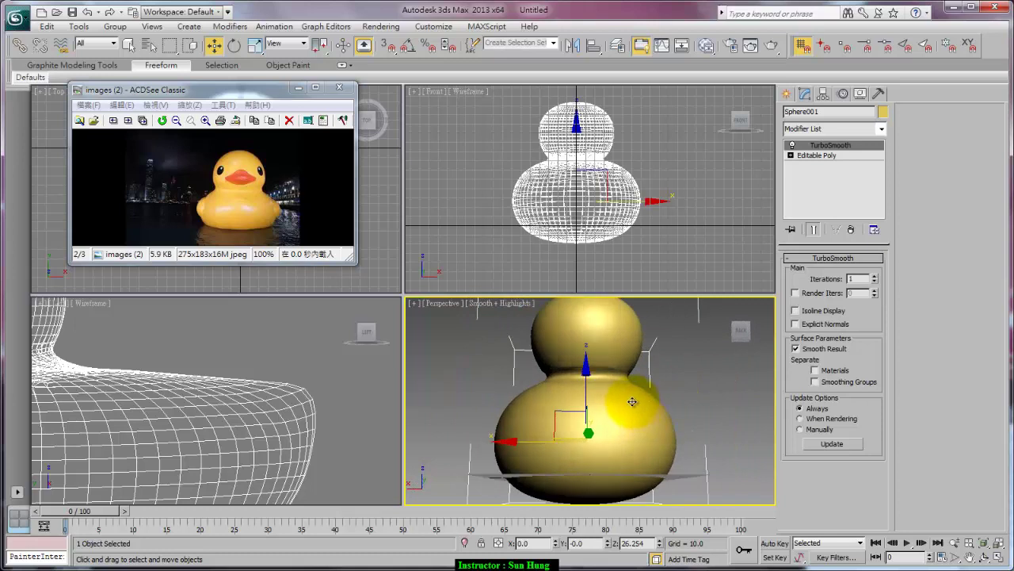
{"action": "left_click", "coordinate": [850, 153]}
Step: Leave sub-object editing, move the reference viewer lower, and expand the Freeform Paint Deform brushes
{"action": "left_click", "coordinate": [846, 272]}
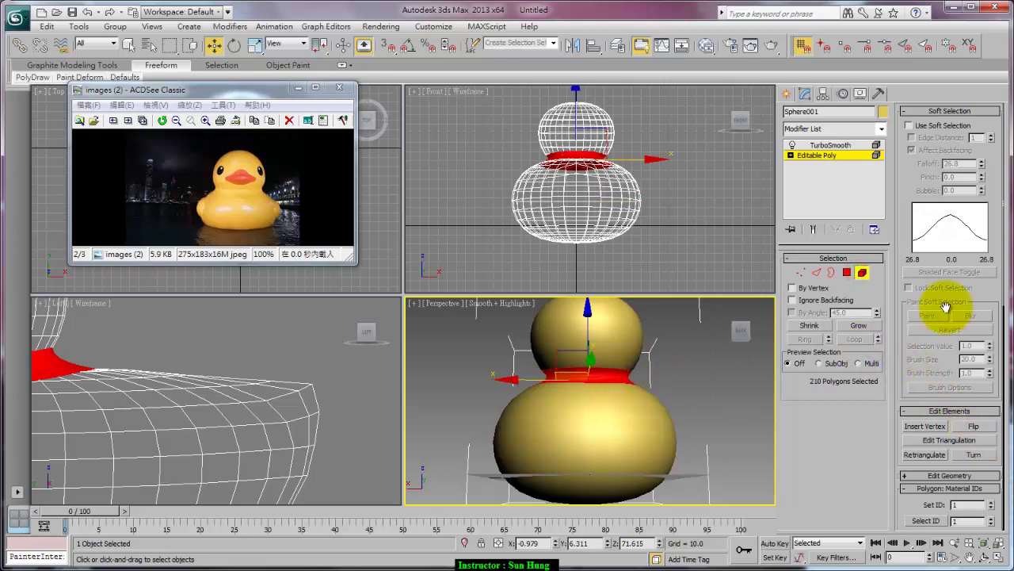
{"action": "left_click", "coordinate": [863, 272]}
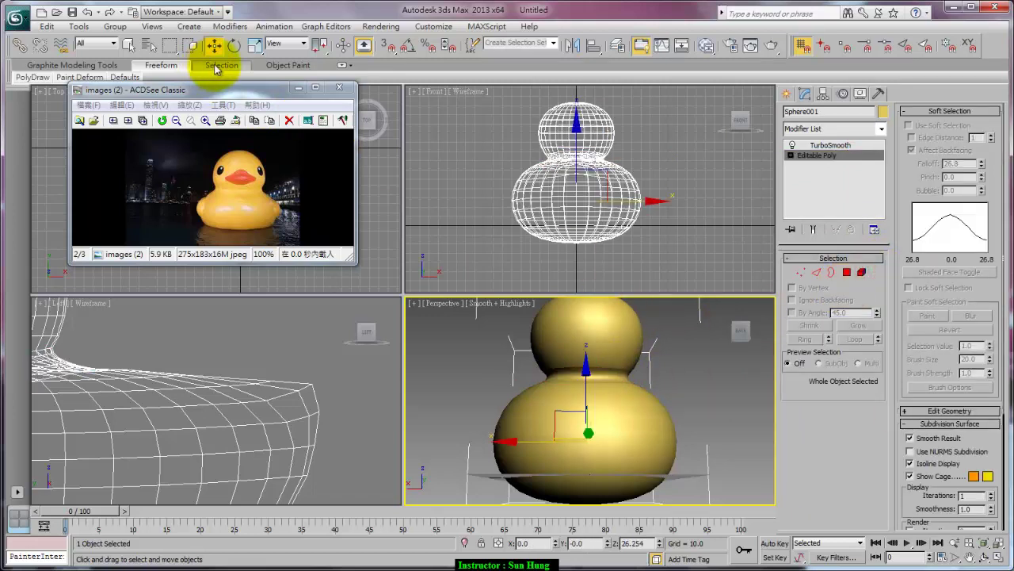
{"action": "left_click_drag", "start_coordinate": [180, 93], "coordinate": [139, 201]}
{"action": "left_click", "coordinate": [77, 78]}
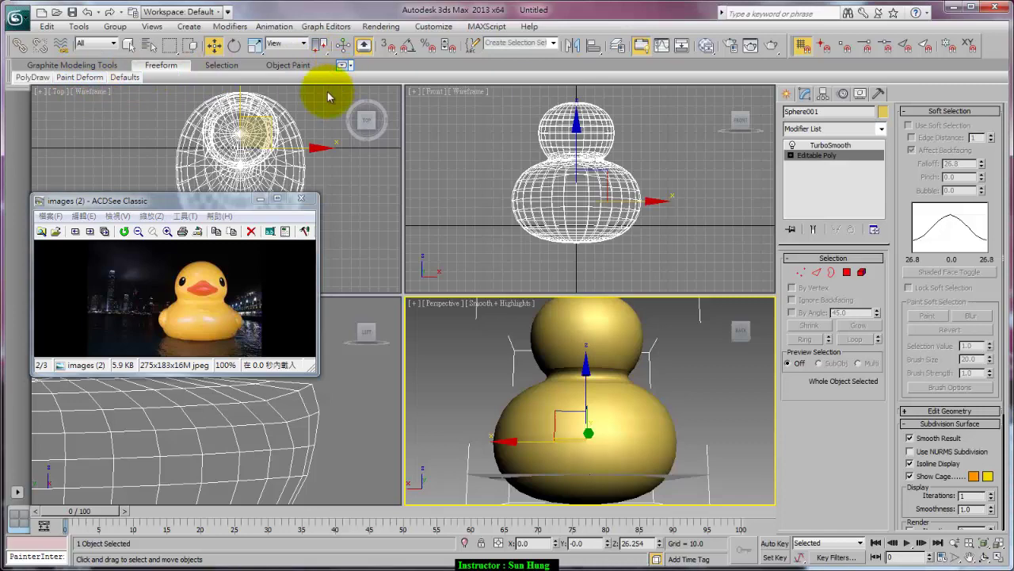
{"action": "double_click", "coordinate": [160, 65]}
Step: Check the brush painting options, then activate Relax/Soften at size 33.2, strength 0.737, mirrored across X
{"action": "left_click", "coordinate": [511, 82]}
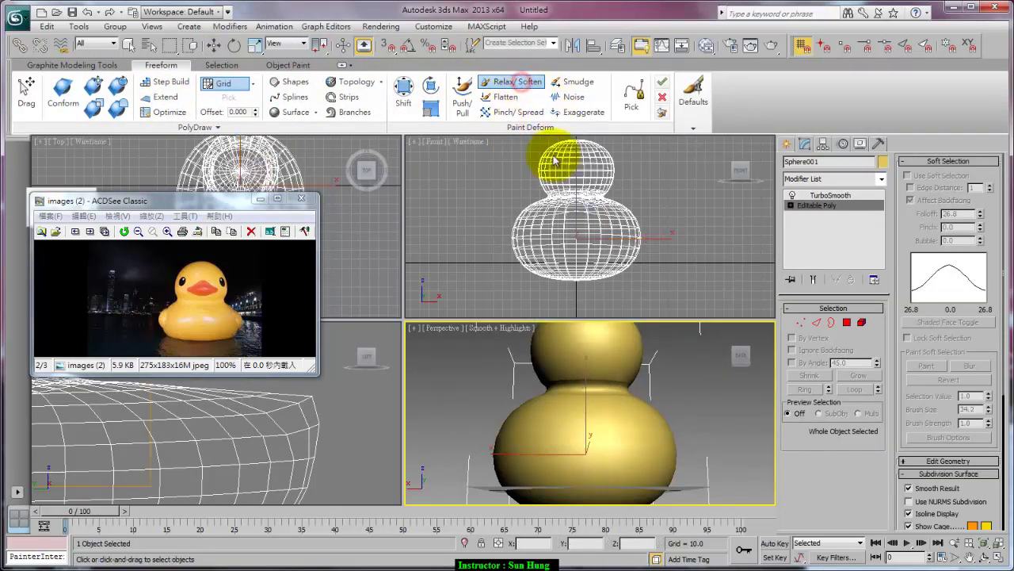
{"action": "right_click", "coordinate": [83, 214]}
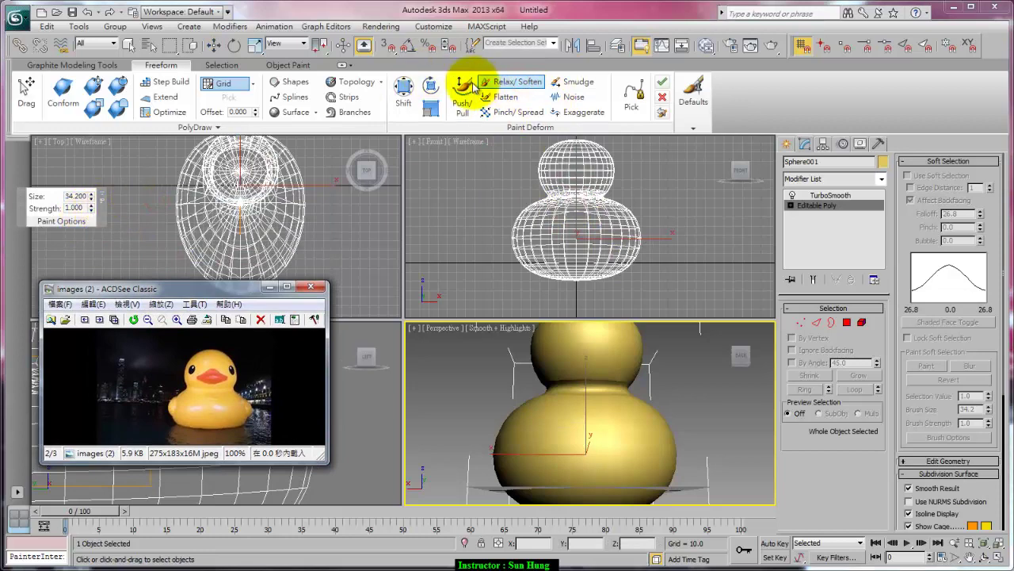
{"action": "left_click", "coordinate": [462, 93]}
{"action": "left_click", "coordinate": [100, 214]}
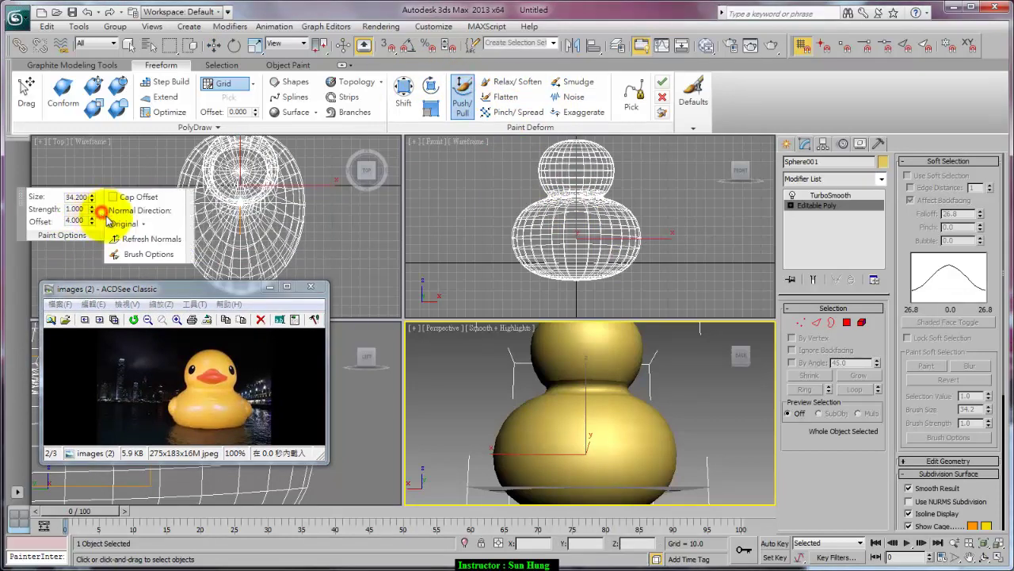
{"action": "left_click", "coordinate": [148, 255]}
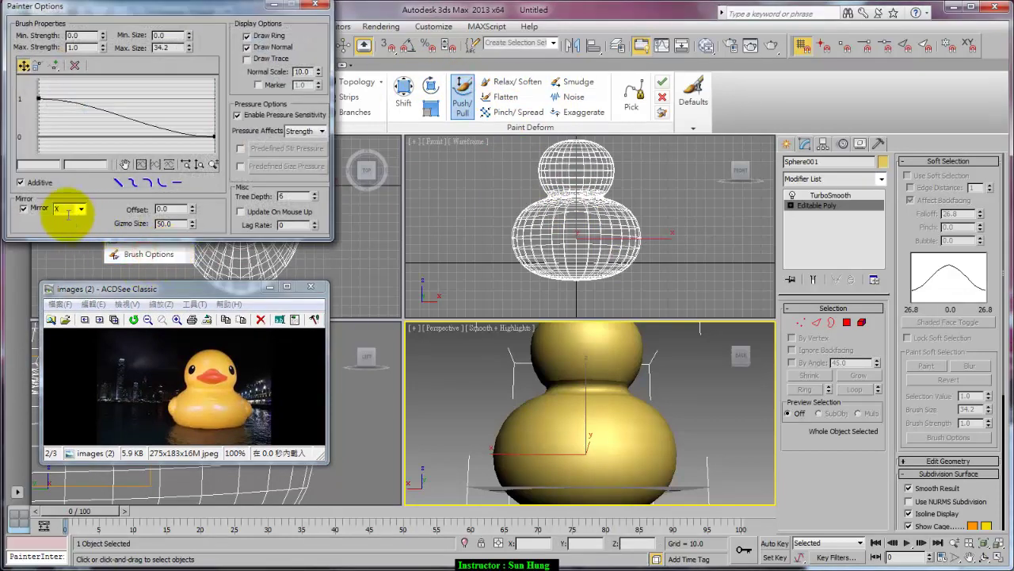
{"action": "left_click", "coordinate": [313, 6]}
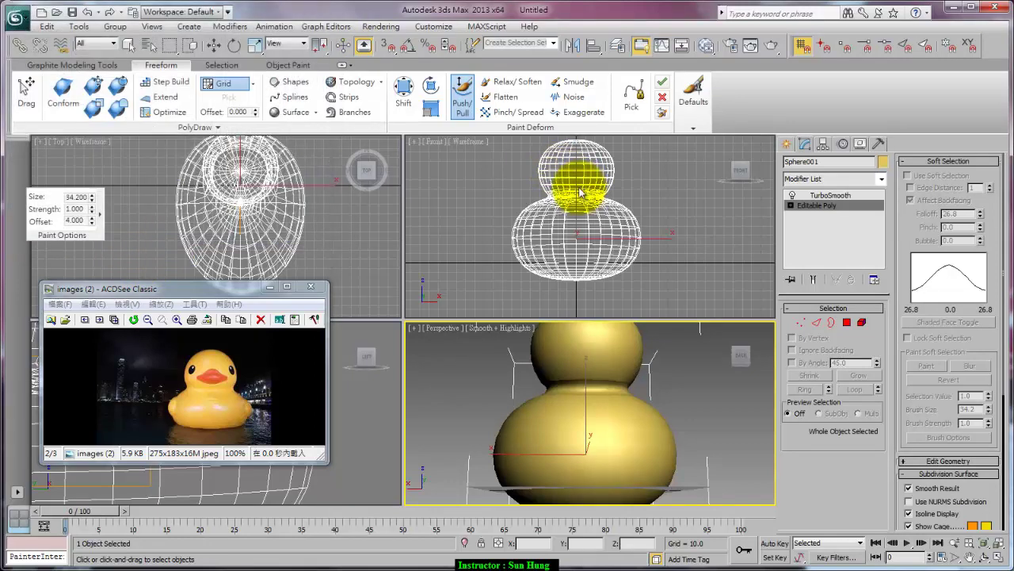
{"action": "left_click", "coordinate": [507, 82]}
{"action": "scroll", "coordinate": [596, 220], "scroll_direction": "up", "scroll_amount": 2}
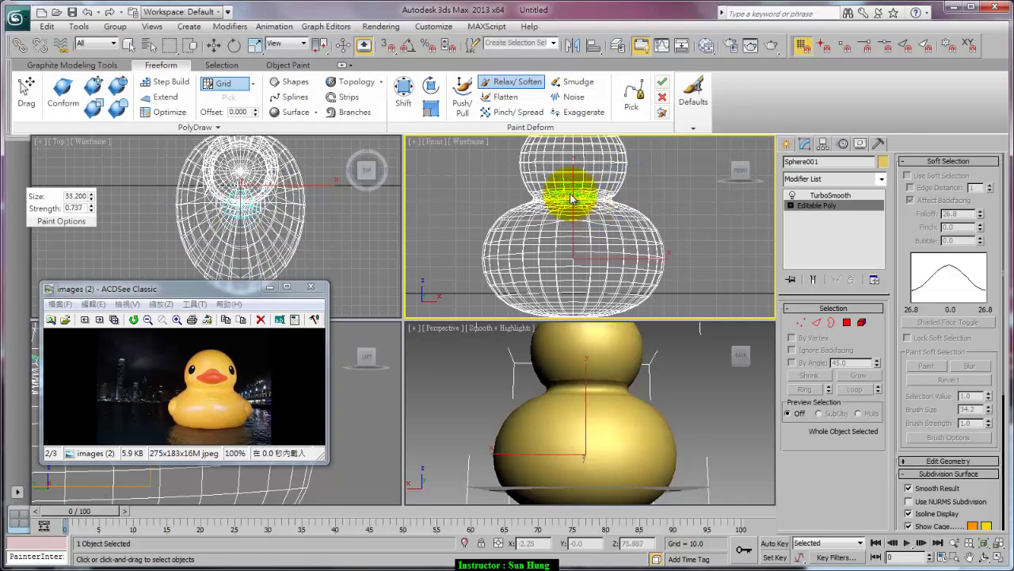
Step: Paint Relax/Soften across the duck's neck in the Front and Perspective views
{"action": "mouse_move", "coordinate": [585, 194]}
{"action": "left_mouse_down"}
{"action": "mouse_move", "coordinate": [659, 206]}
{"action": "mouse_move", "coordinate": [650, 309]}
{"action": "left_mouse_up"}
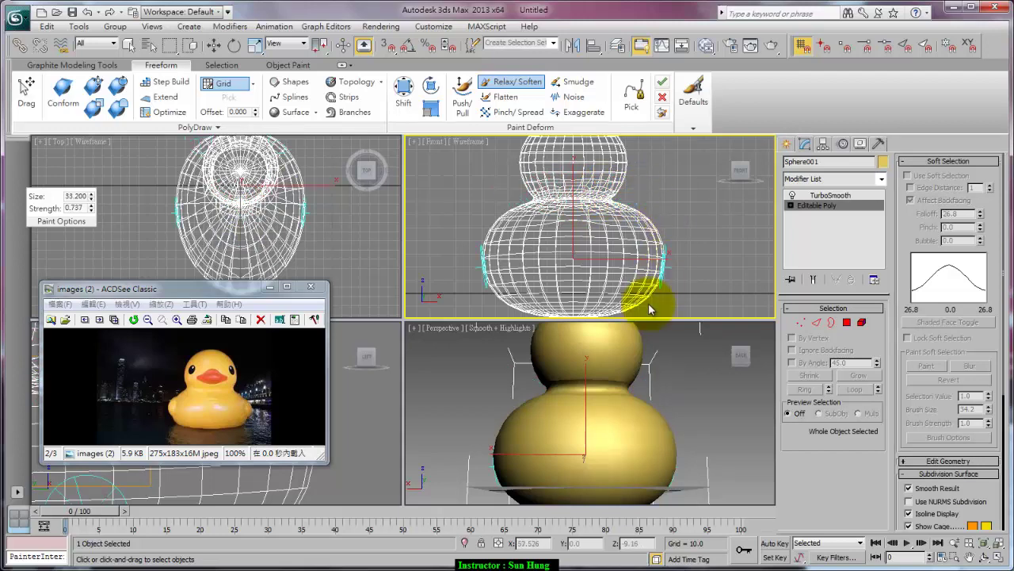
{"action": "mouse_move", "coordinate": [634, 387]}
{"action": "middle_mouse_down", "text": "alt"}
{"action": "mouse_move", "coordinate": [456, 371]}
{"action": "mouse_move", "coordinate": [500, 407]}
{"action": "mouse_move", "coordinate": [535, 409]}
{"action": "mouse_move", "coordinate": [626, 386]}
{"action": "mouse_move", "coordinate": [645, 362]}
{"action": "middle_mouse_up", "text": "alt"}
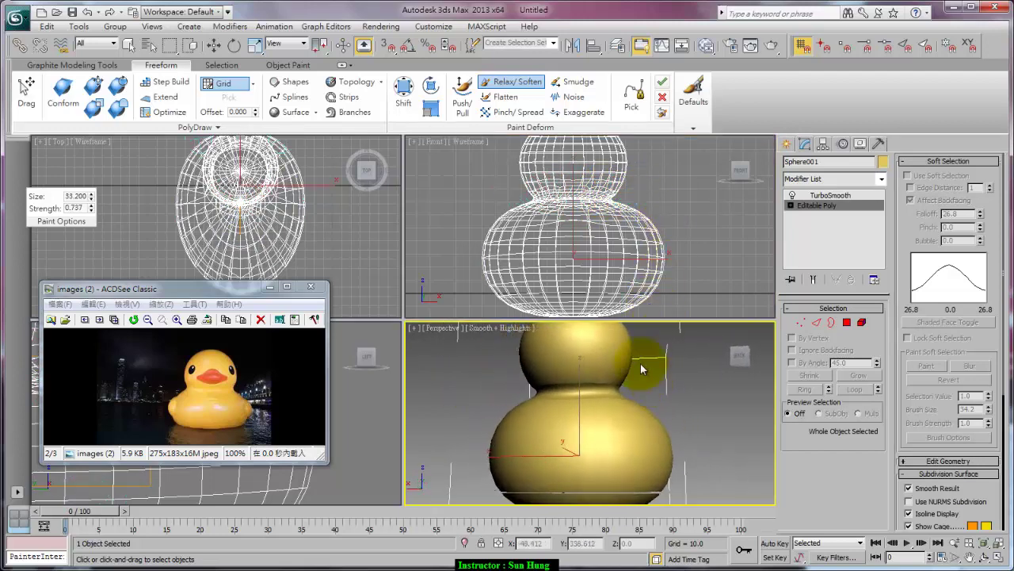
{"action": "left_click", "coordinate": [564, 199]}
{"action": "mouse_move", "coordinate": [579, 199]}
{"action": "left_mouse_down"}
{"action": "mouse_move", "coordinate": [618, 198]}
{"action": "mouse_move", "coordinate": [615, 208]}
{"action": "mouse_move", "coordinate": [615, 196]}
{"action": "left_mouse_up"}
{"action": "mouse_move", "coordinate": [657, 369]}
{"action": "middle_mouse_down", "text": "alt"}
{"action": "mouse_move", "coordinate": [513, 406]}
{"action": "mouse_move", "coordinate": [643, 394]}
{"action": "middle_mouse_up", "text": "alt"}
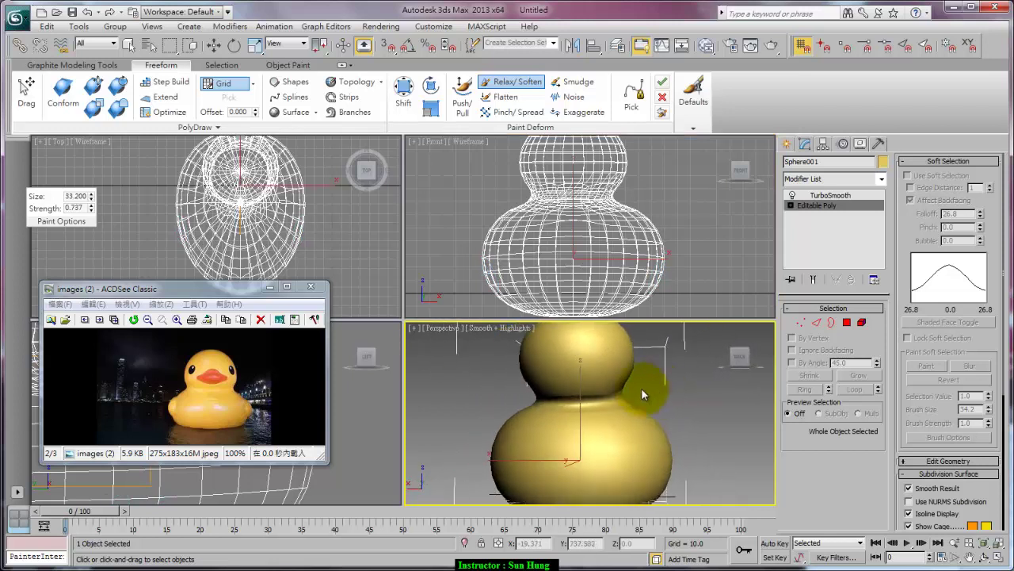
{"action": "left_click_drag", "start_coordinate": [592, 418], "coordinate": [634, 398]}
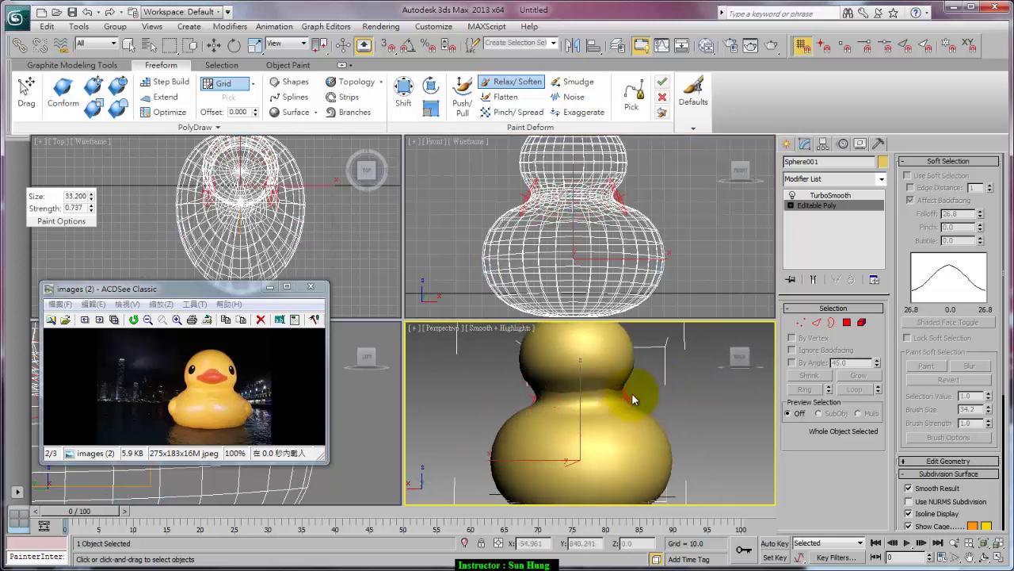
{"action": "middle_click_drag", "start_coordinate": [643, 399], "coordinate": [547, 408], "text": "alt"}
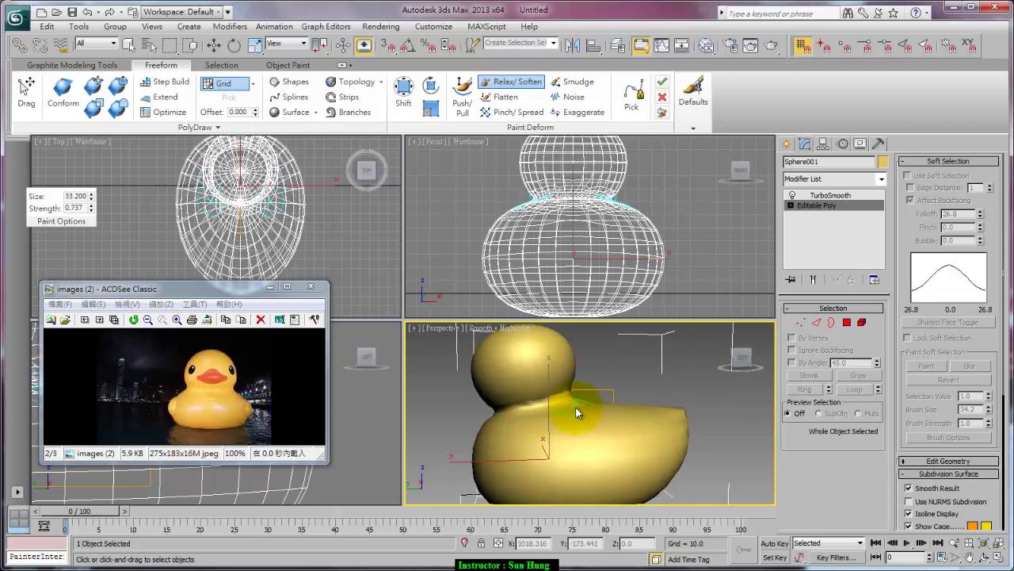
Step: Remove TurboSmooth from the stack, then keep smoothing the neck crease at size 32.4, strength 0.474
{"action": "key", "text": "w"}
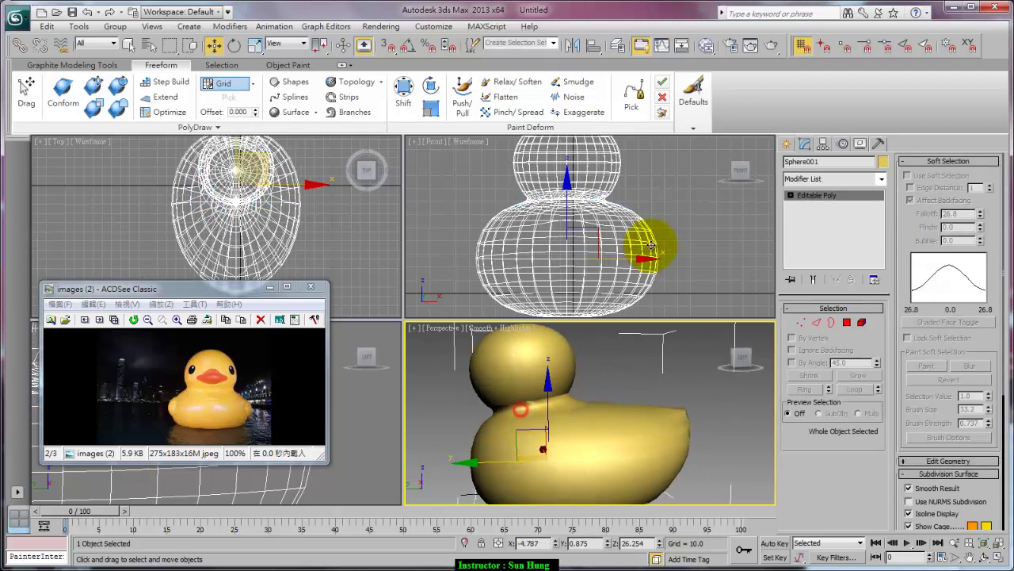
{"action": "left_click", "coordinate": [527, 84]}
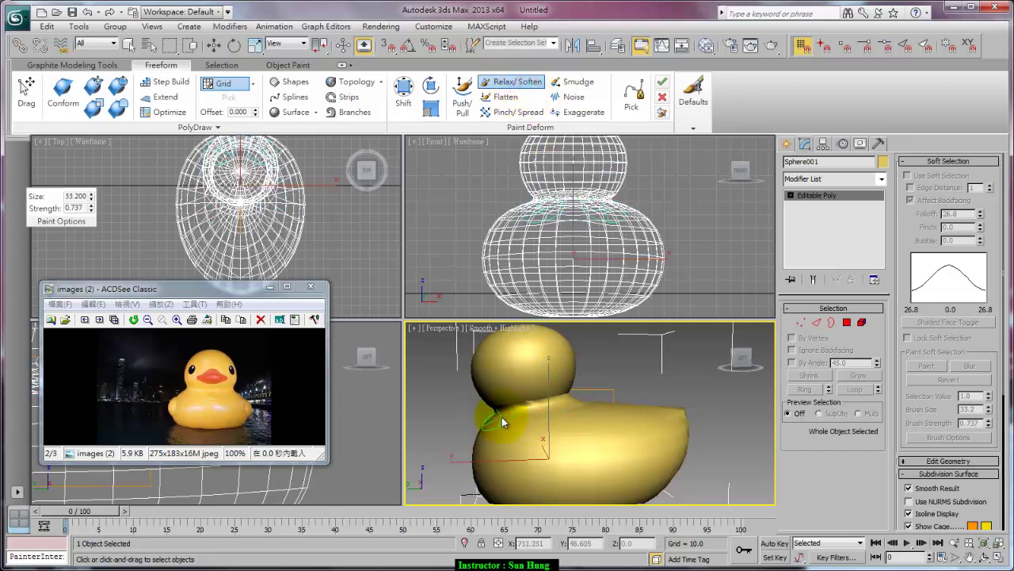
{"action": "middle_click_drag", "start_coordinate": [499, 455], "coordinate": [532, 439], "text": "alt"}
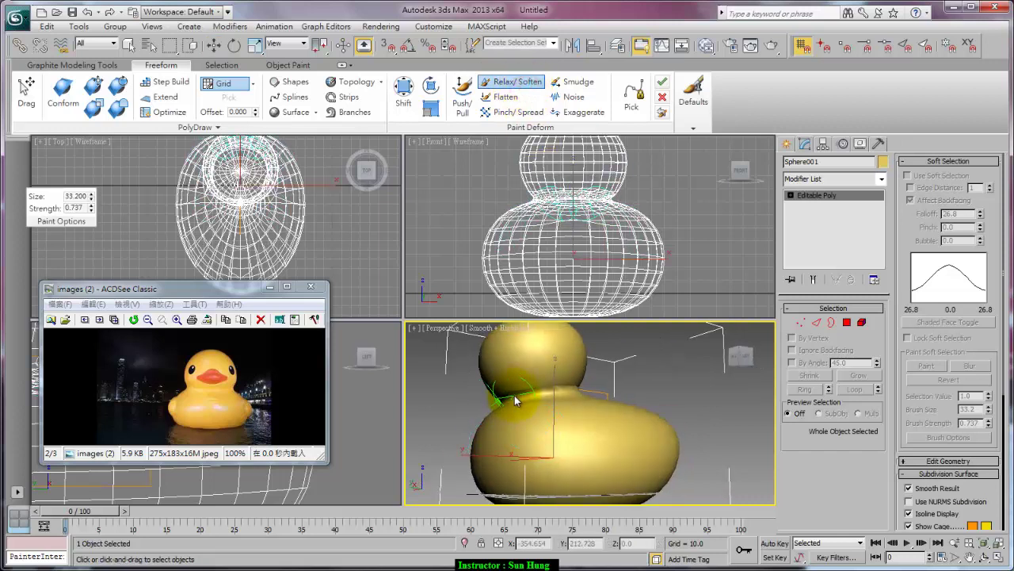
{"action": "mouse_move", "coordinate": [532, 400]}
{"action": "left_mouse_down"}
{"action": "mouse_move", "coordinate": [589, 396]}
{"action": "mouse_move", "coordinate": [562, 401]}
{"action": "left_mouse_up"}
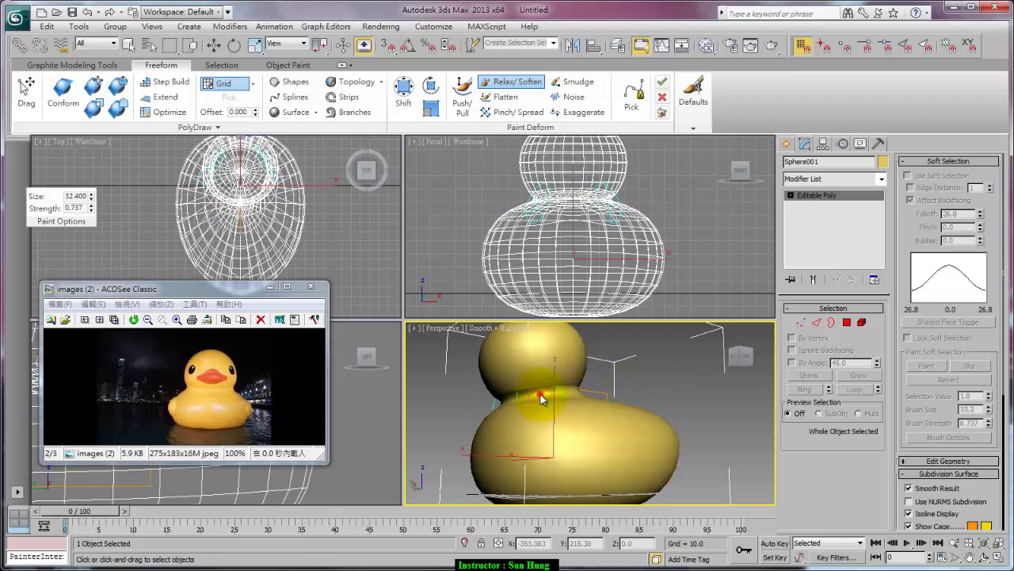
{"action": "left_click_drag", "start_coordinate": [541, 397], "coordinate": [645, 363]}
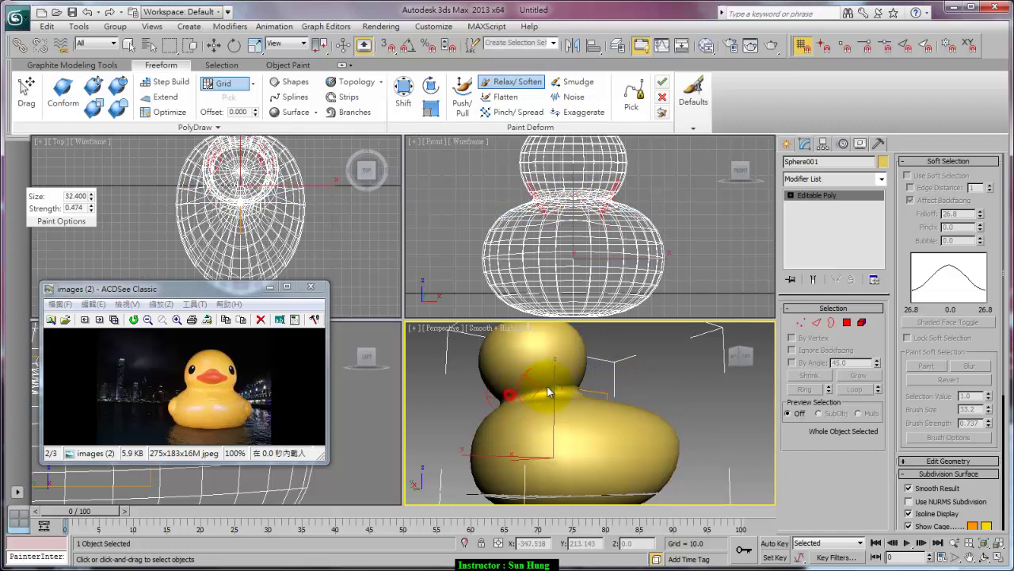
{"action": "mouse_move", "coordinate": [645, 363]}
{"action": "middle_mouse_down", "text": "alt"}
{"action": "mouse_move", "coordinate": [582, 402]}
{"action": "mouse_move", "coordinate": [663, 370]}
{"action": "mouse_move", "coordinate": [682, 372]}
{"action": "middle_mouse_up", "text": "alt"}
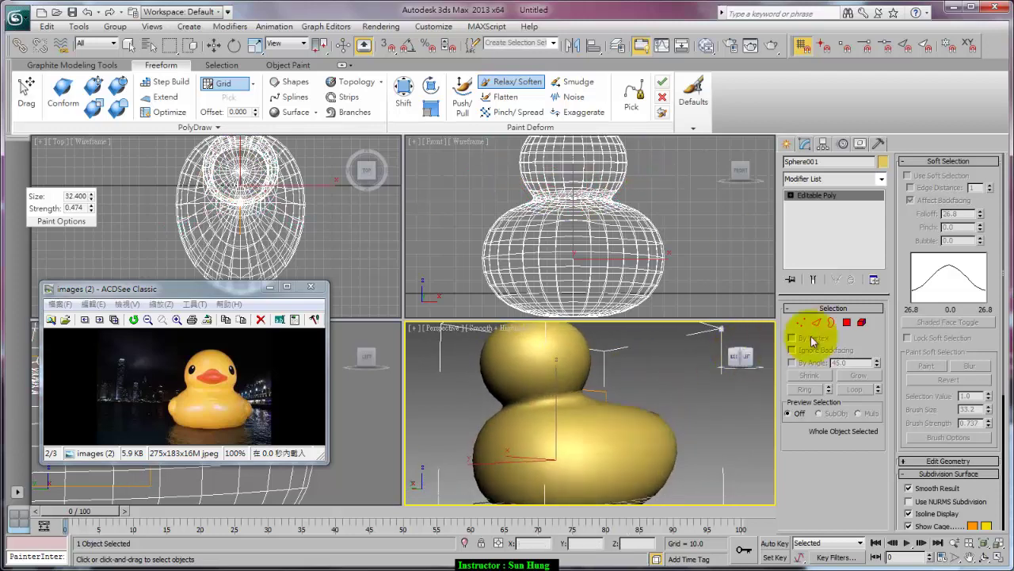
Step: Commit the paint deform, weld the selected vertices from 529 to 526, and reselect Sphere001
{"action": "left_click", "coordinate": [802, 323]}
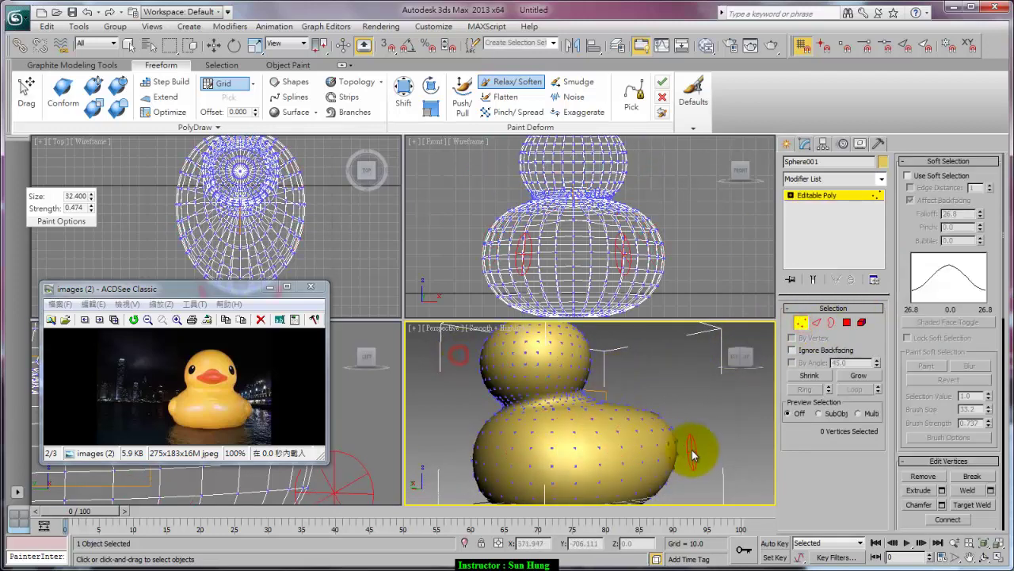
{"action": "left_click", "coordinate": [662, 81]}
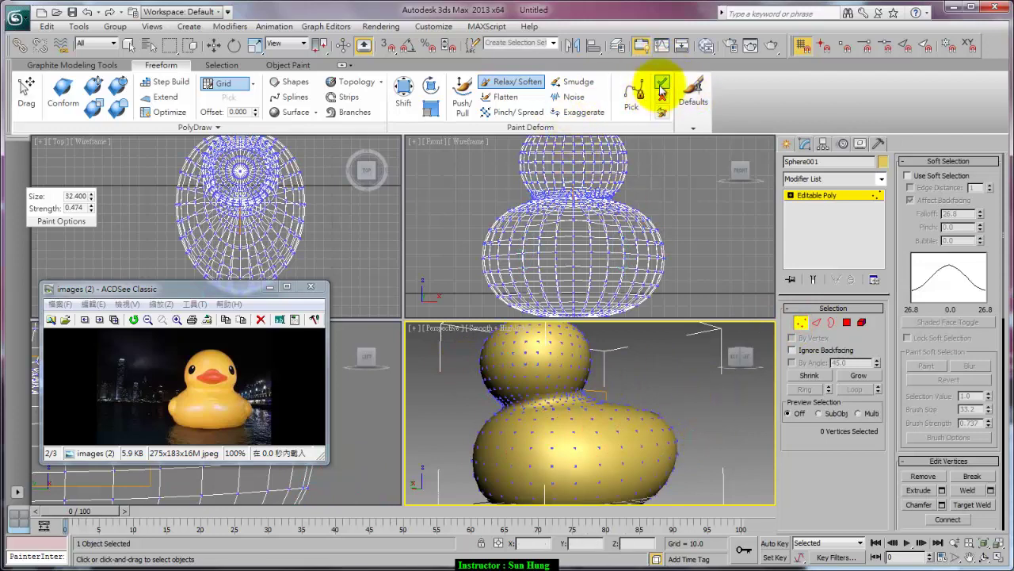
{"action": "left_click_drag", "start_coordinate": [615, 372], "coordinate": [539, 461]}
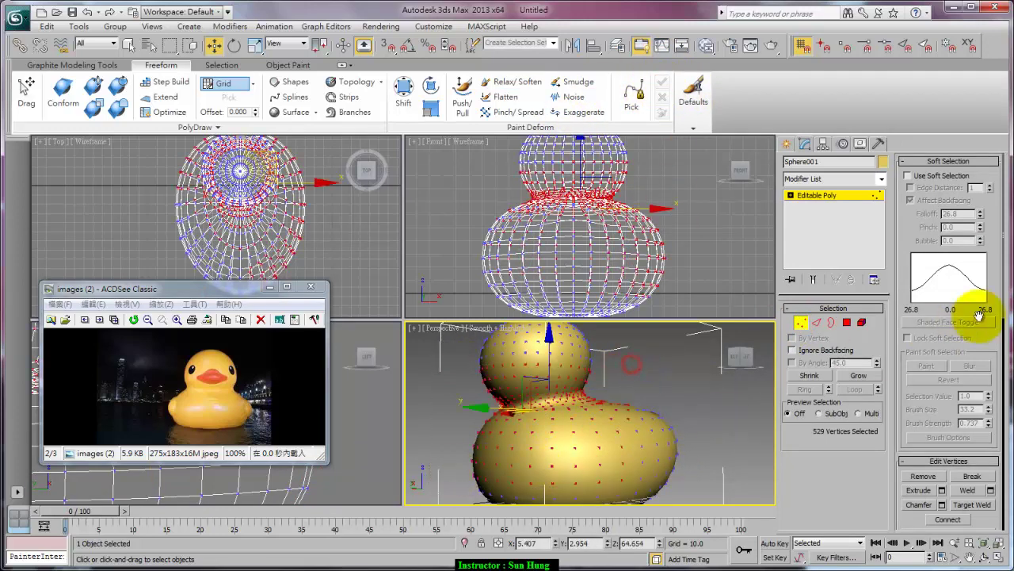
{"action": "left_click", "coordinate": [950, 163]}
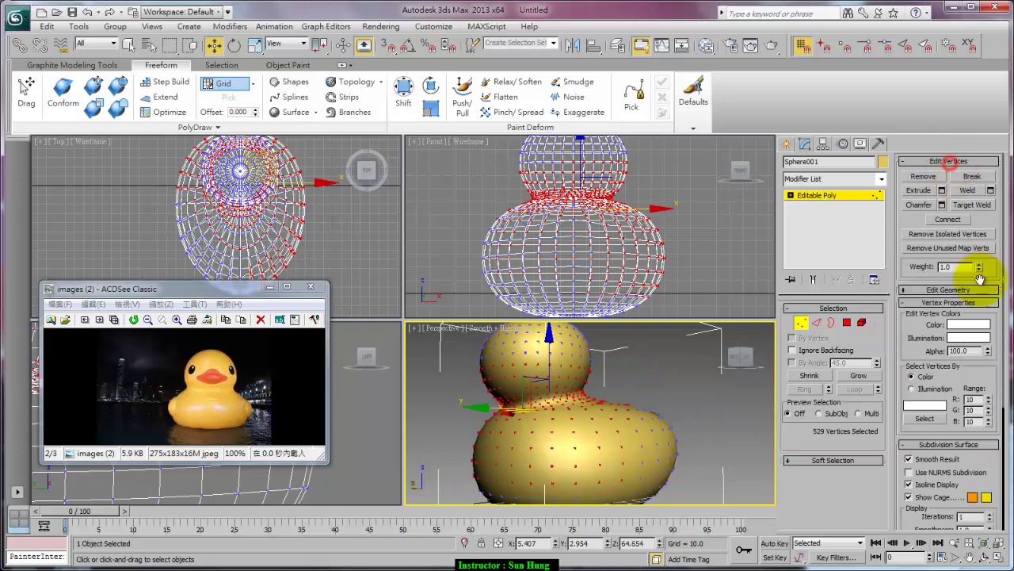
{"action": "left_click", "coordinate": [967, 190]}
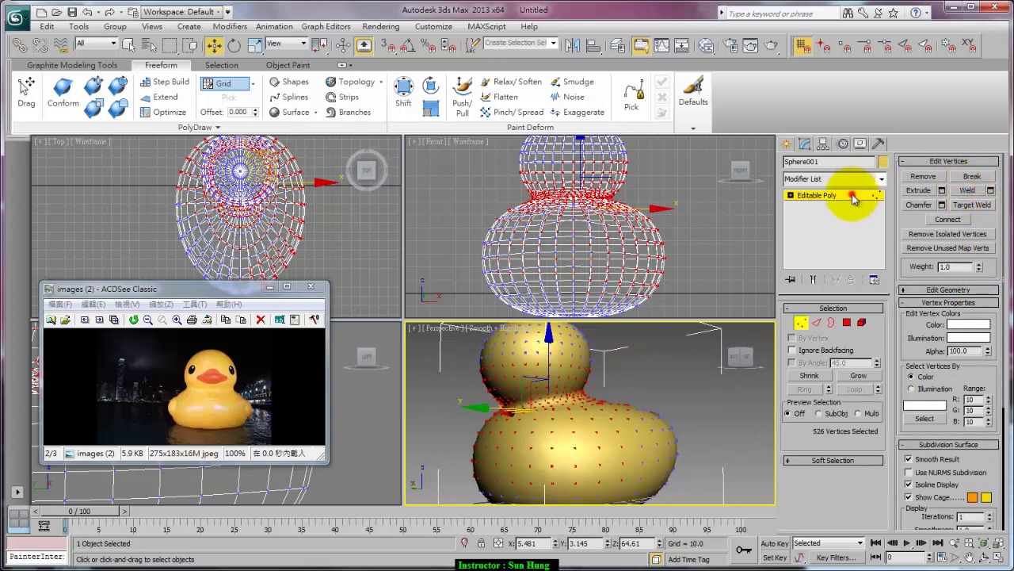
{"action": "left_click", "coordinate": [673, 278]}
{"action": "mouse_move", "coordinate": [673, 335]}
{"action": "middle_mouse_down", "text": "alt"}
{"action": "mouse_move", "coordinate": [688, 415]}
{"action": "mouse_move", "coordinate": [643, 399]}
{"action": "middle_mouse_up", "text": "alt"}
{"action": "left_click", "coordinate": [618, 402]}
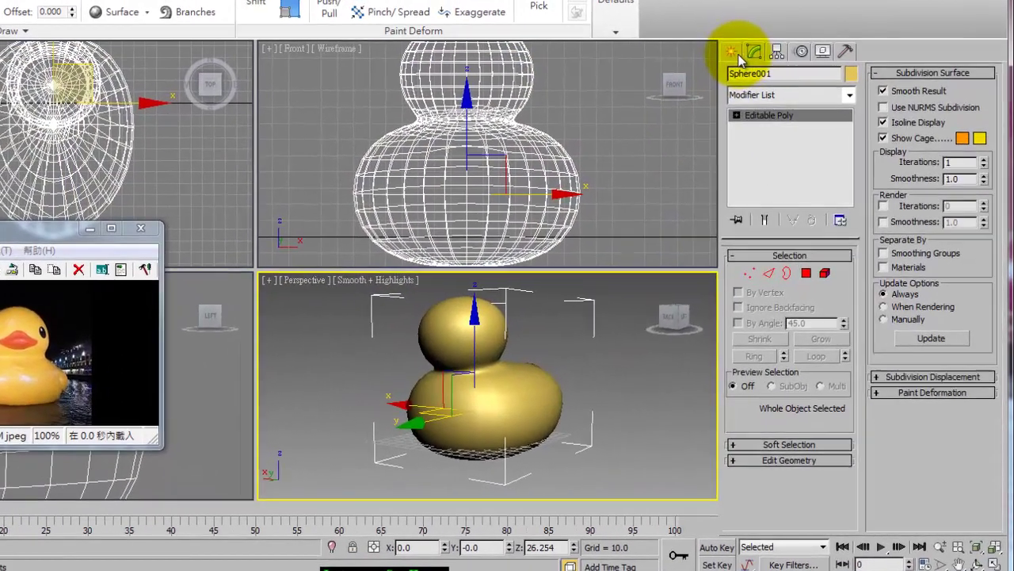
Step: Pick Box from Standard Primitives and drag a flat Box001 over the duck's head in Front view
{"action": "left_click", "coordinate": [734, 53]}
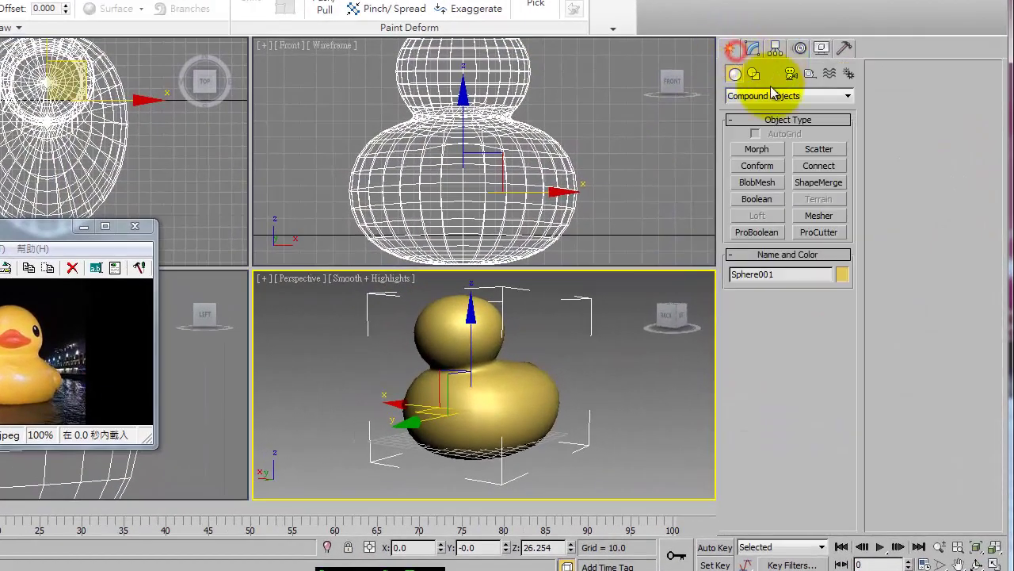
{"action": "left_click", "coordinate": [846, 96]}
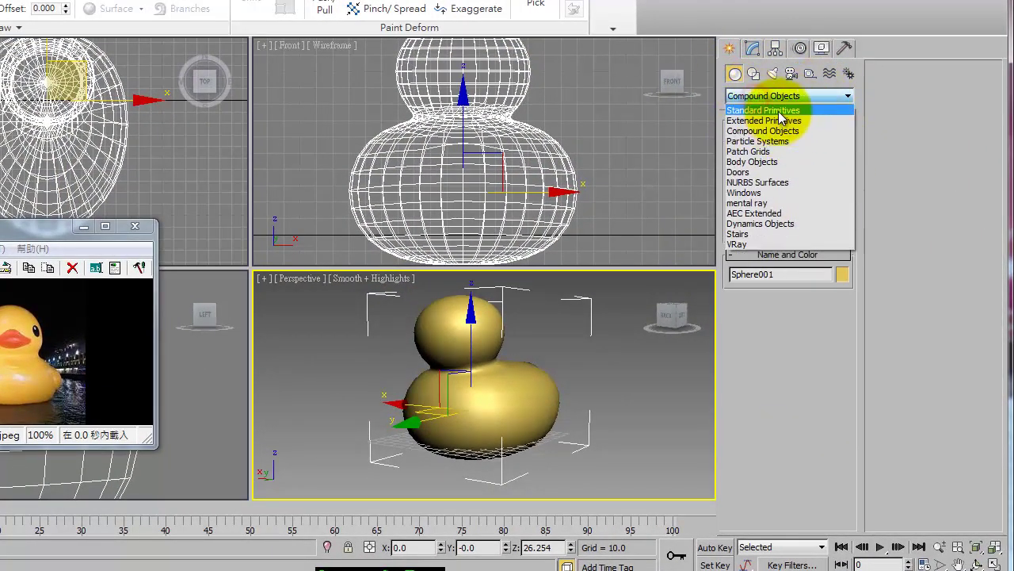
{"action": "left_click", "coordinate": [779, 109]}
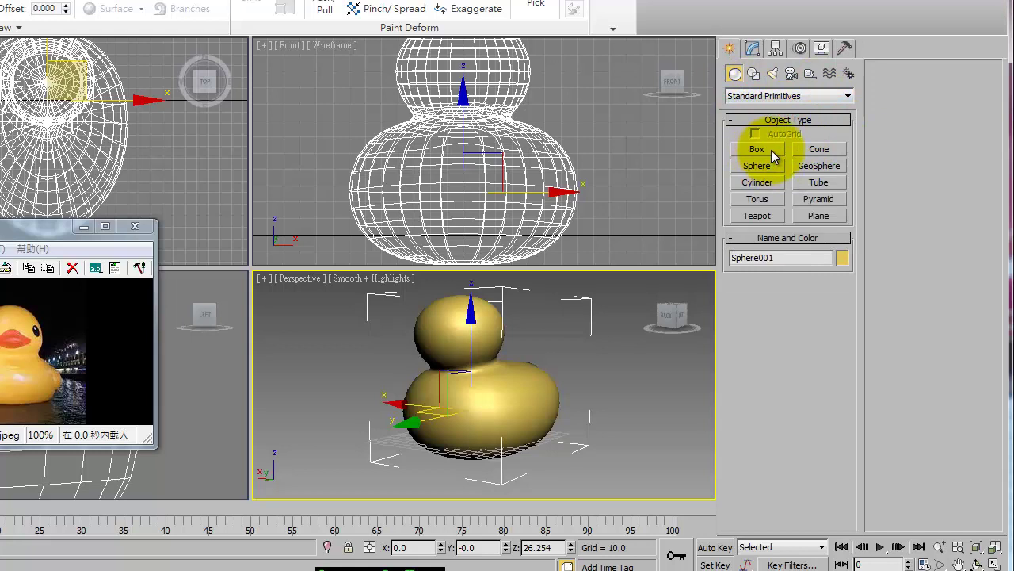
{"action": "left_click", "coordinate": [771, 150]}
{"action": "left_click_drag", "start_coordinate": [437, 70], "coordinate": [501, 101]}
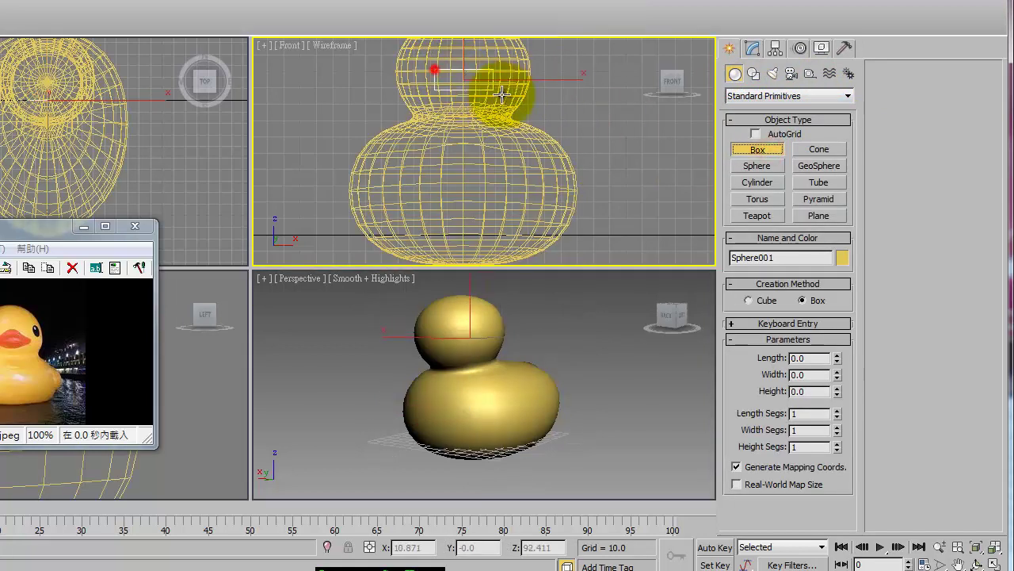
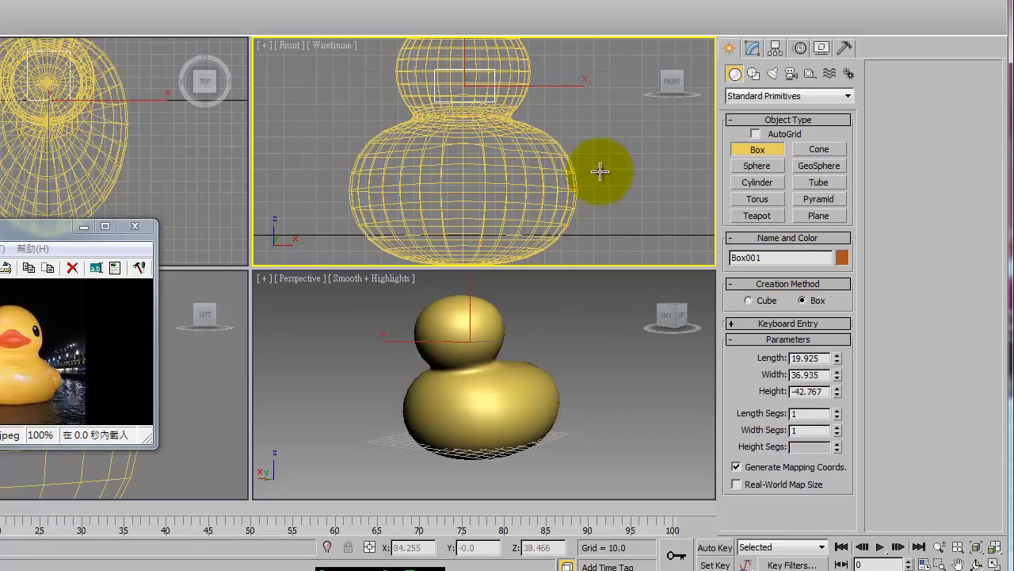
Step: Finish the beak box and move it to the front of the duck's head
{"action": "left_click", "coordinate": [600, 171]}
{"action": "mouse_move", "coordinate": [199, 283]}
{"action": "left_mouse_down"}
{"action": "mouse_move", "coordinate": [277, 86]}
{"action": "mouse_move", "coordinate": [387, 116]}
{"action": "mouse_move", "coordinate": [274, 98]}
{"action": "left_mouse_up"}
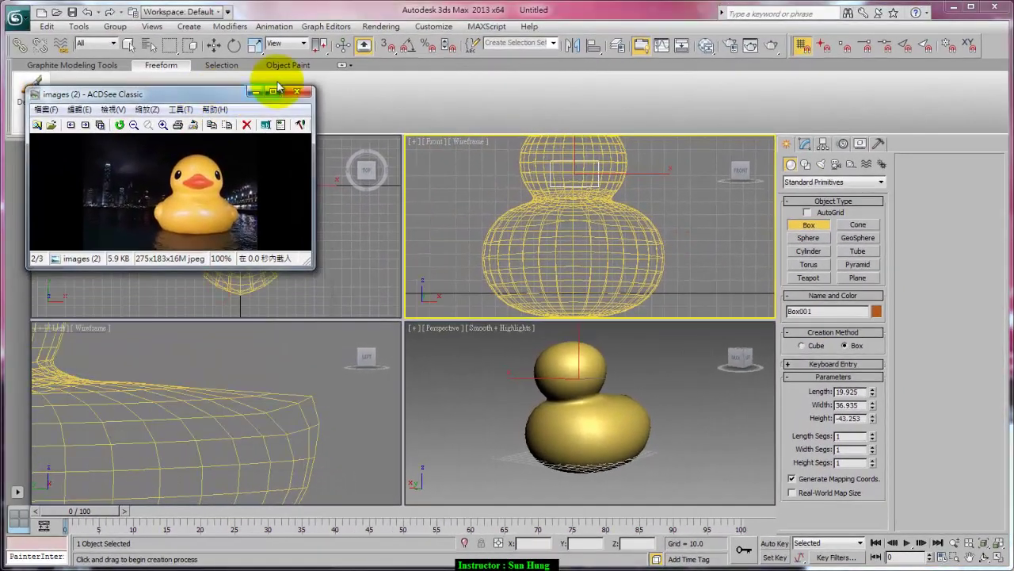
{"action": "scroll", "coordinate": [215, 324], "scroll_direction": "down", "scroll_amount": 3}
{"action": "scroll", "coordinate": [192, 369], "scroll_direction": "down", "scroll_amount": 2}
{"action": "key", "text": "w"}
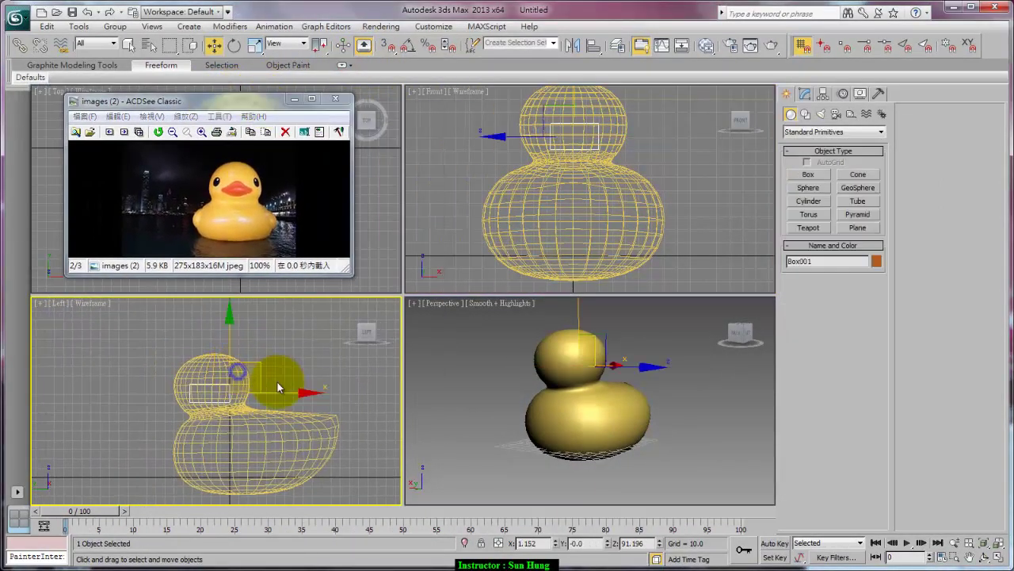
{"action": "left_click_drag", "start_coordinate": [277, 382], "coordinate": [218, 377]}
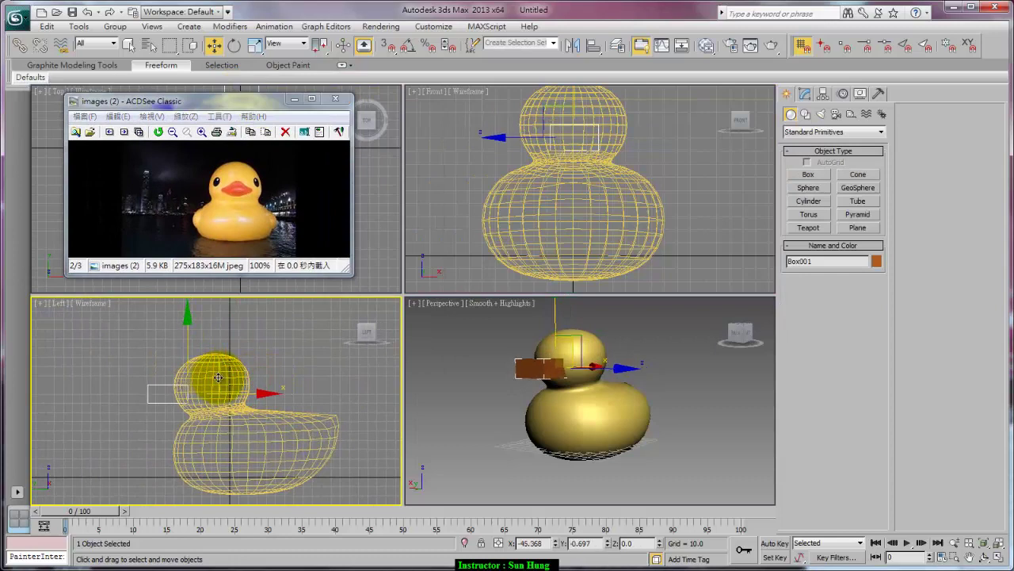
{"action": "left_click", "coordinate": [245, 202]}
{"action": "scroll", "coordinate": [245, 202], "scroll_direction": "up", "scroll_amount": 1}
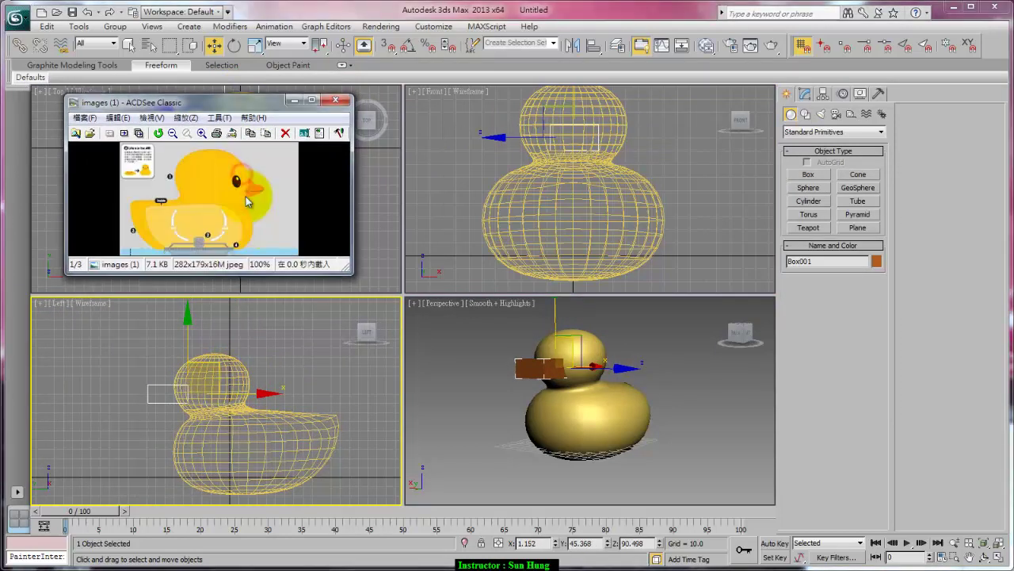
Step: Set the beak box's Length, Width and Height Segs to 2
{"action": "left_click", "coordinate": [805, 94]}
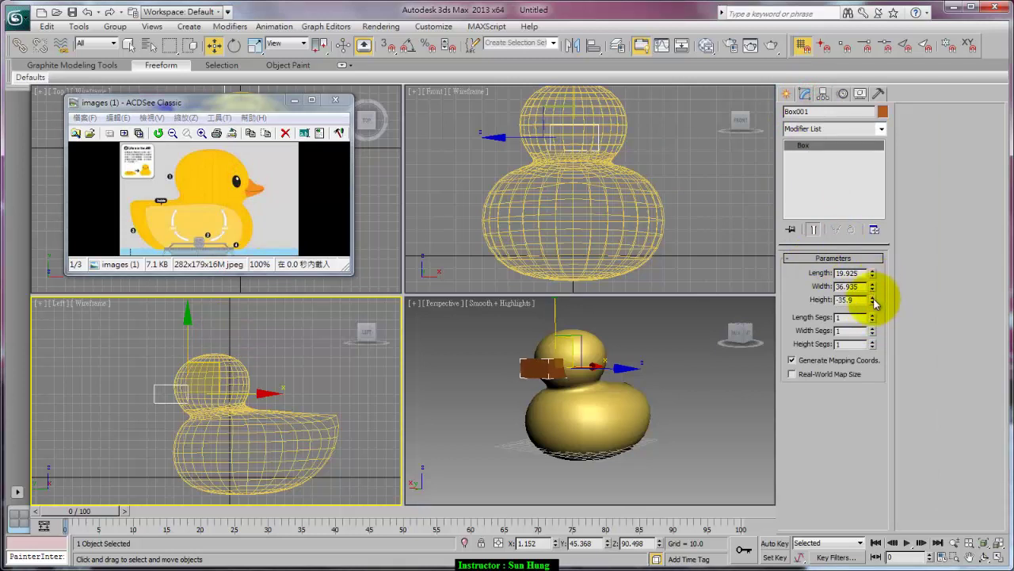
{"action": "left_click", "coordinate": [874, 342]}
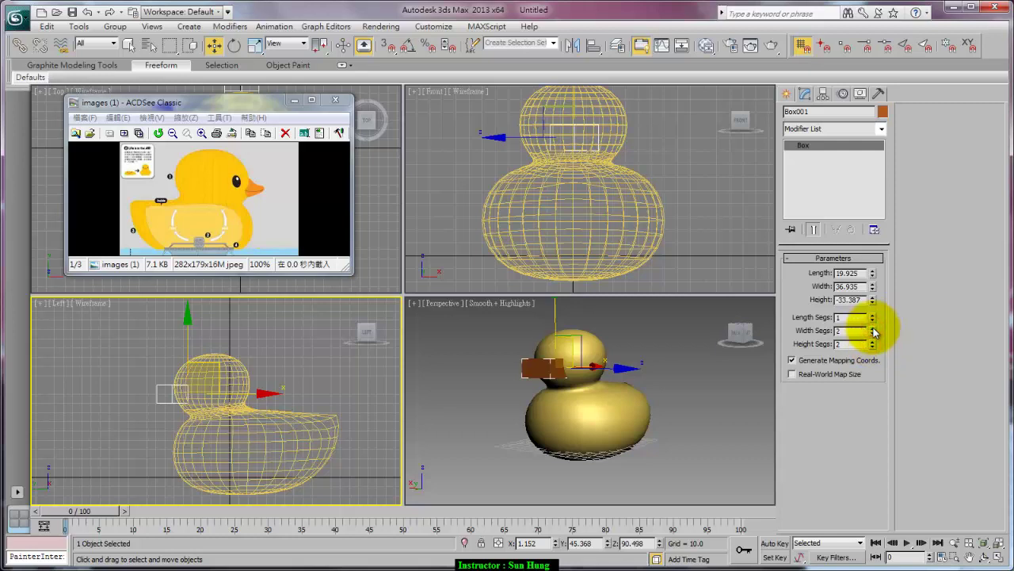
{"action": "scroll", "coordinate": [614, 378], "scroll_direction": "up", "scroll_amount": 1}
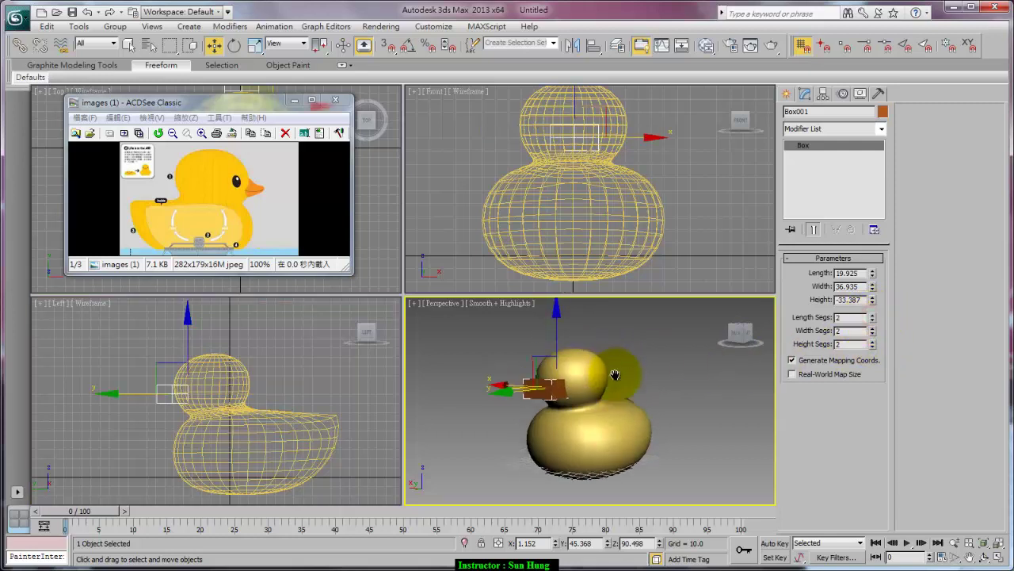
{"action": "scroll", "coordinate": [614, 378], "scroll_direction": "up", "scroll_amount": 3}
{"action": "scroll", "coordinate": [614, 378], "scroll_direction": "up", "scroll_amount": 3}
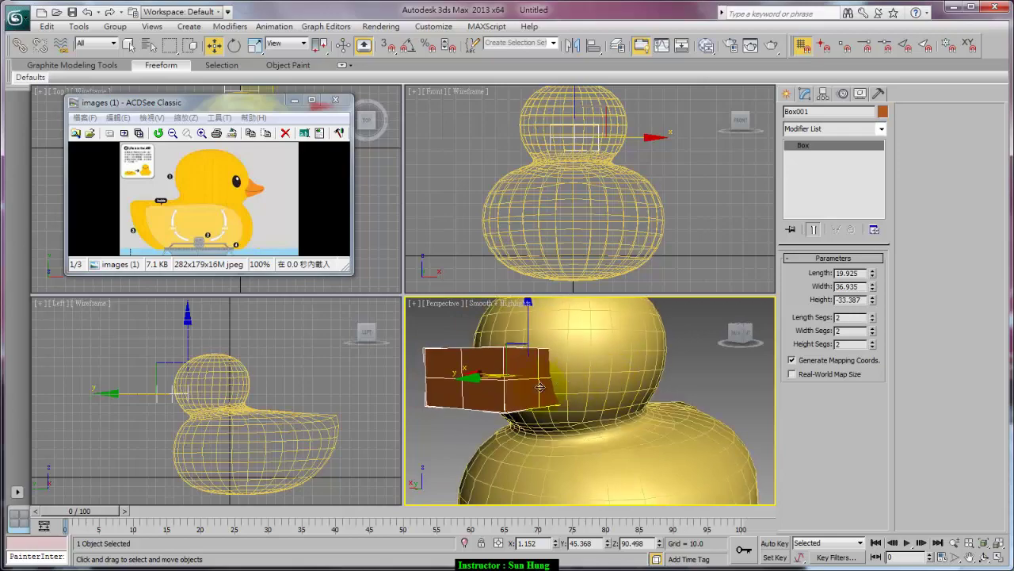
Step: Convert the beak box to an Editable Poly
{"action": "right_click", "coordinate": [498, 384]}
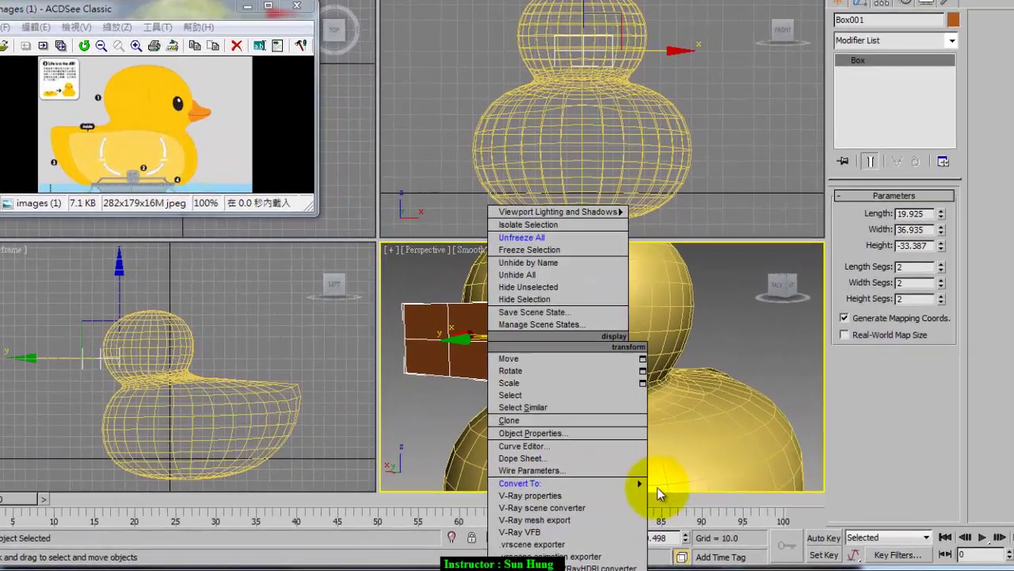
{"action": "left_click", "coordinate": [605, 498]}
{"action": "left_click", "coordinate": [709, 492]}
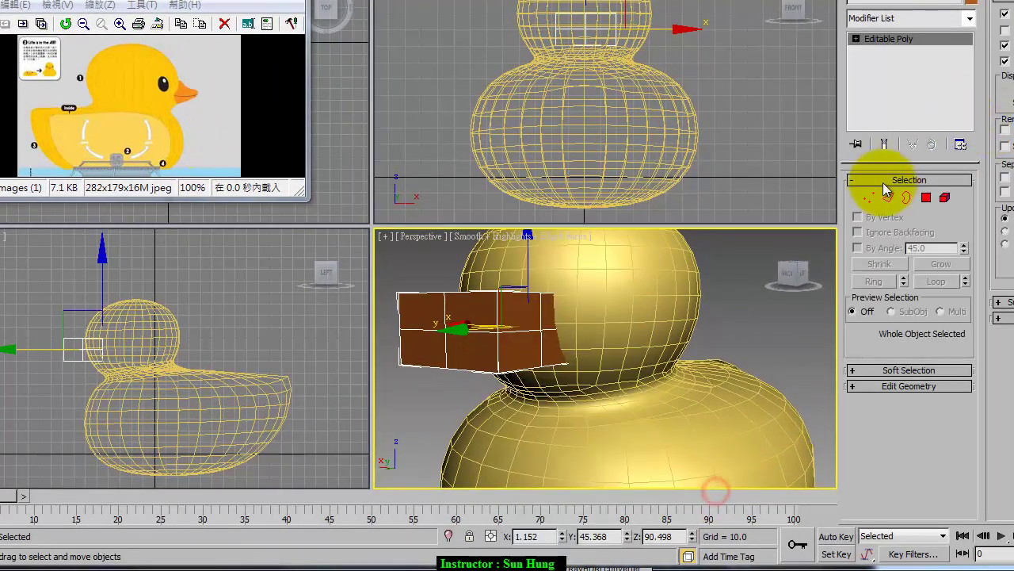
Step: Scale the beak's front vertices inward so it tapers to a point
{"action": "left_click", "coordinate": [869, 197]}
{"action": "left_click_drag", "start_coordinate": [55, 302], "coordinate": [75, 404]}
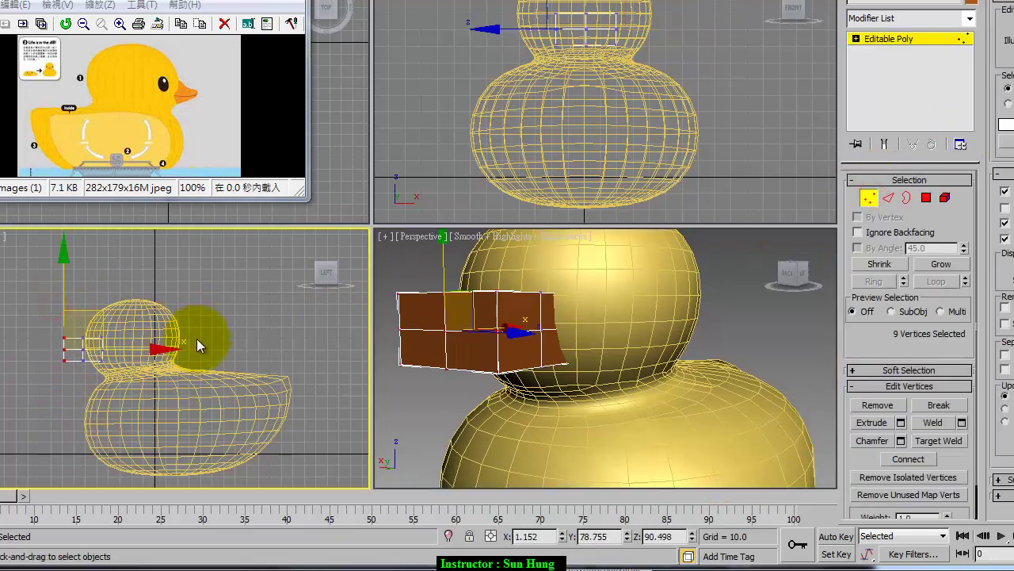
{"action": "left_click", "coordinate": [455, 308]}
{"action": "mouse_move", "coordinate": [441, 311]}
{"action": "left_mouse_down"}
{"action": "mouse_move", "coordinate": [514, 451]}
{"action": "mouse_move", "coordinate": [496, 451]}
{"action": "left_mouse_up"}
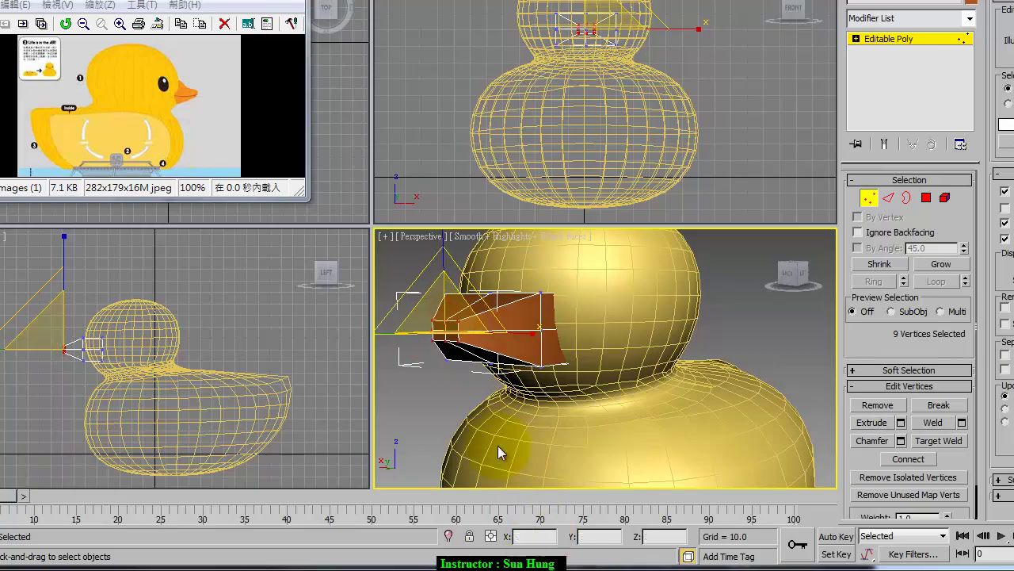
{"action": "middle_click_drag", "start_coordinate": [492, 285], "coordinate": [472, 302], "text": "alt"}
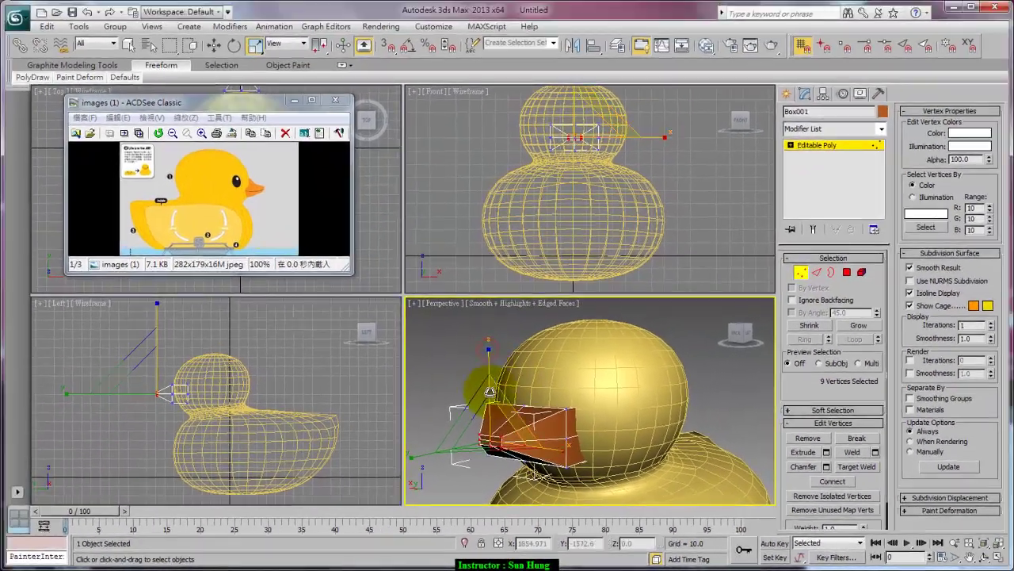
Step: Undo the beak taper and select the beak-tip vertices in the Front and Top views
{"action": "scroll", "coordinate": [590, 202], "scroll_direction": "up", "scroll_amount": 3}
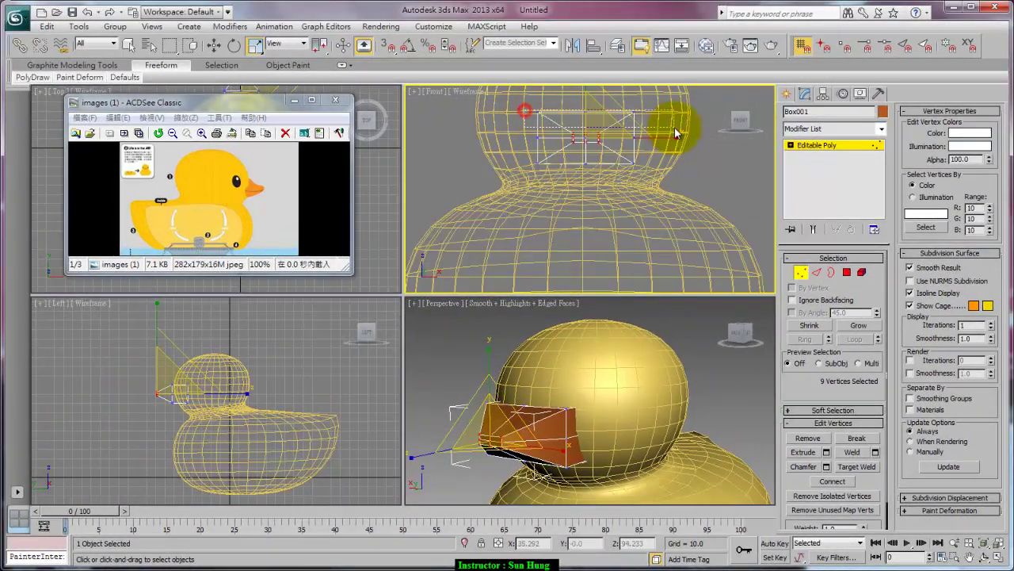
{"action": "key", "text": "ctrl+z"}
{"action": "left_click_drag", "start_coordinate": [491, 159], "coordinate": [654, 177]}
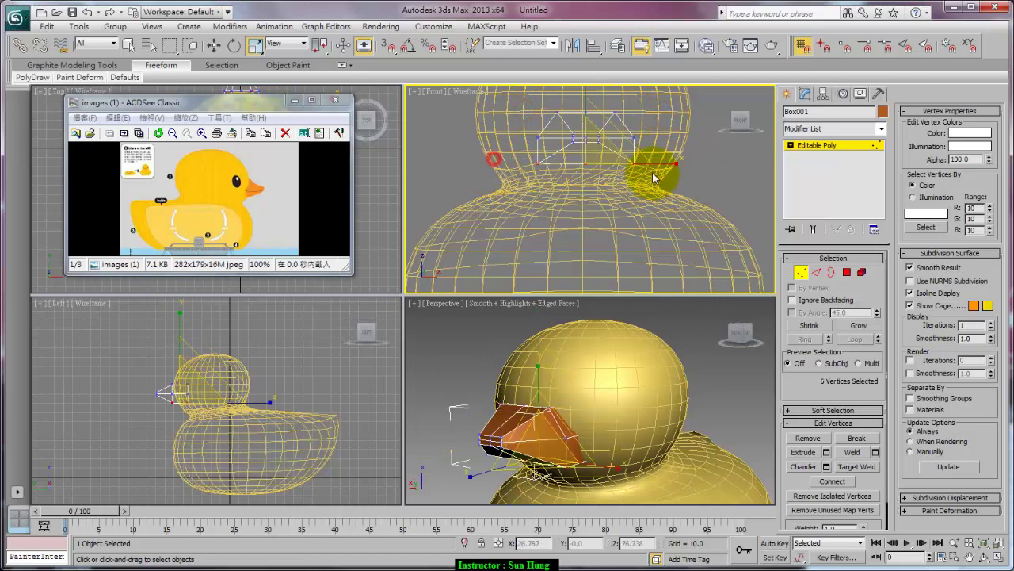
{"action": "mouse_move", "coordinate": [514, 103]}
{"action": "left_mouse_down"}
{"action": "mouse_move", "coordinate": [675, 178]}
{"action": "mouse_move", "coordinate": [667, 141]}
{"action": "left_mouse_up"}
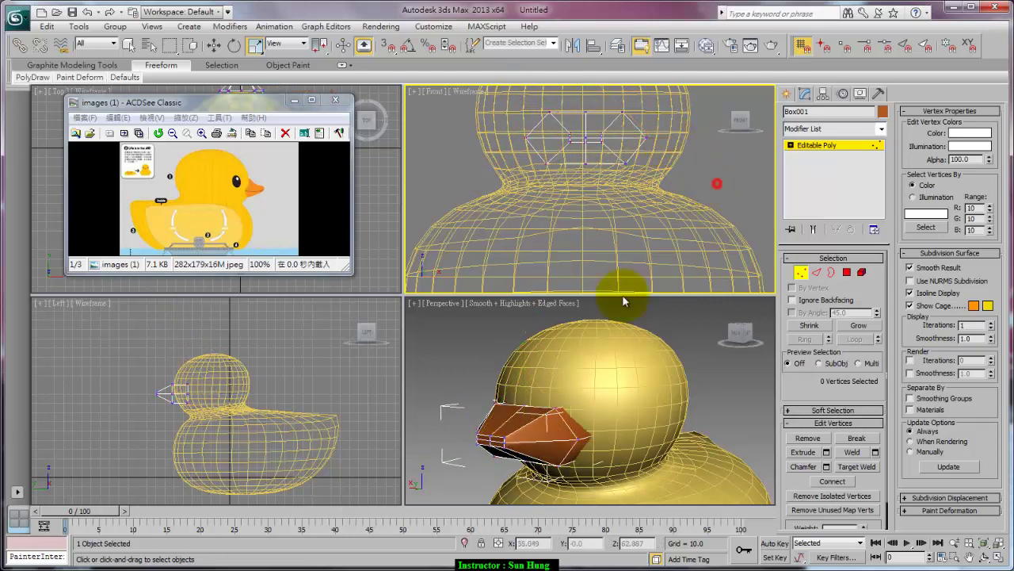
{"action": "left_click", "coordinate": [177, 407]}
{"action": "left_click_drag", "start_coordinate": [241, 102], "coordinate": [234, 150]}
{"action": "left_click_drag", "start_coordinate": [225, 192], "coordinate": [227, 214]}
{"action": "scroll", "coordinate": [272, 179], "scroll_direction": "up", "scroll_amount": 3}
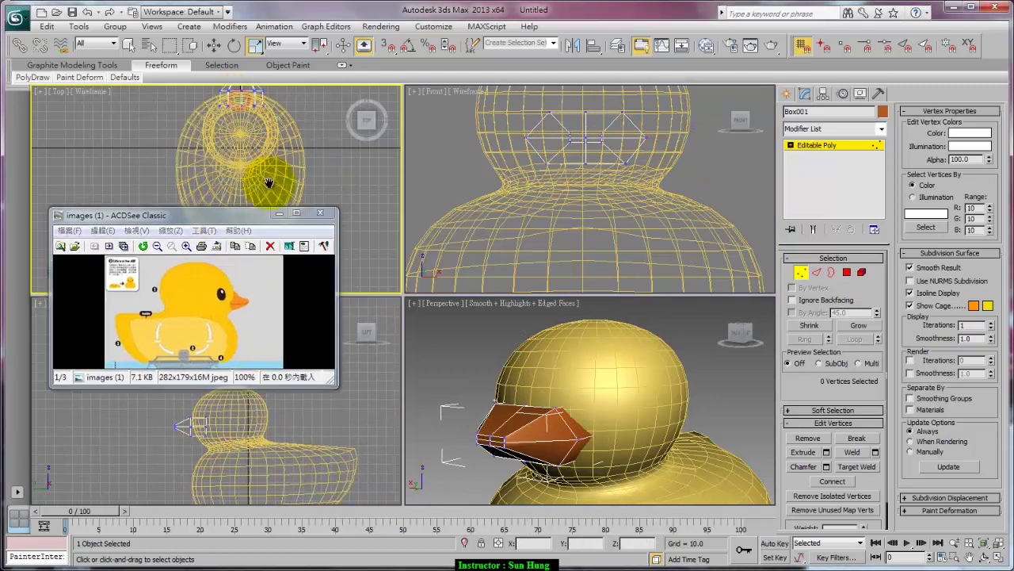
{"action": "middle_click_drag", "start_coordinate": [267, 91], "coordinate": [181, 125]}
{"action": "mouse_move", "coordinate": [177, 132]}
{"action": "left_mouse_down"}
{"action": "mouse_move", "coordinate": [323, 169]}
{"action": "mouse_move", "coordinate": [312, 159]}
{"action": "left_mouse_up"}
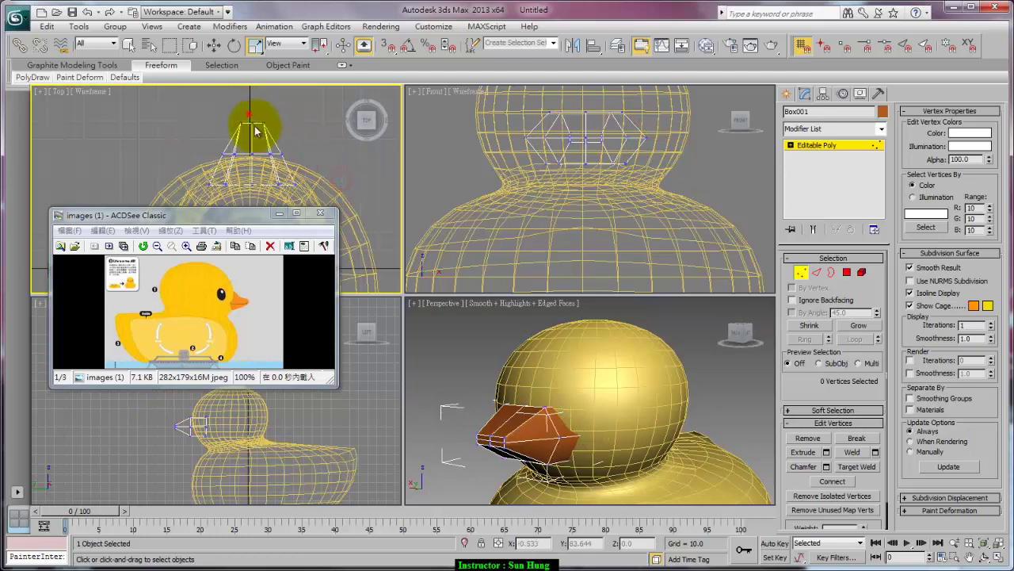
{"action": "left_click_drag", "start_coordinate": [248, 114], "coordinate": [266, 143]}
Step: Move the beak's middle and upper vertices to form a flatter, rounded bill
{"action": "key", "text": "w"}
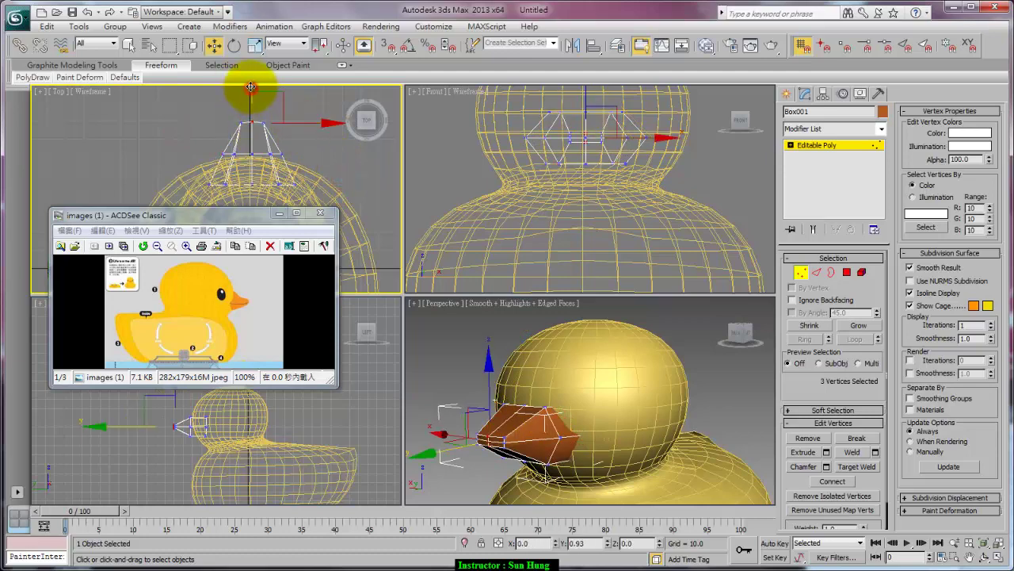
{"action": "scroll", "coordinate": [328, 118], "scroll_direction": "up", "scroll_amount": 3}
{"action": "middle_click_drag", "start_coordinate": [557, 104], "coordinate": [559, 132]}
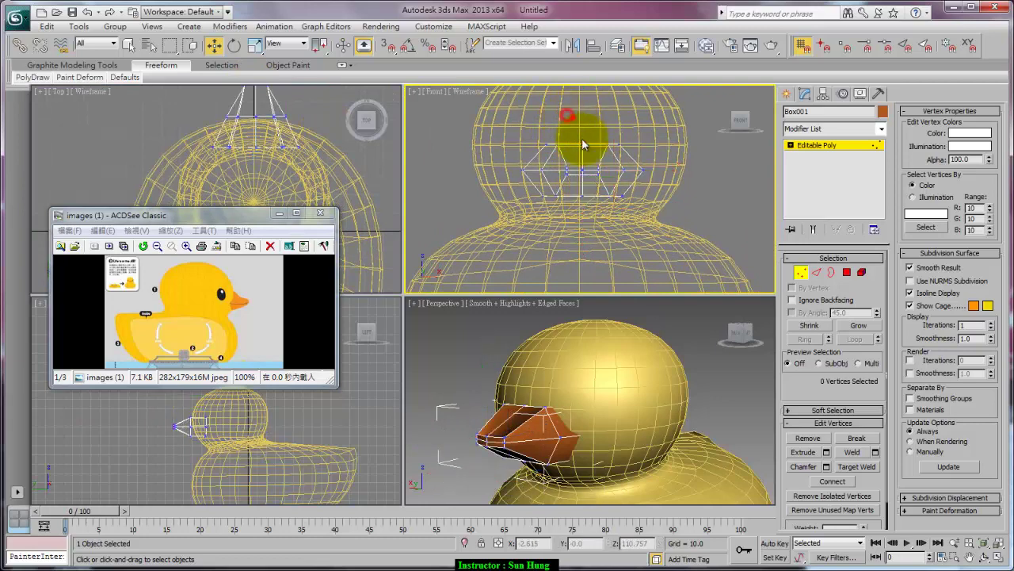
{"action": "left_click_drag", "start_coordinate": [590, 210], "coordinate": [583, 89]}
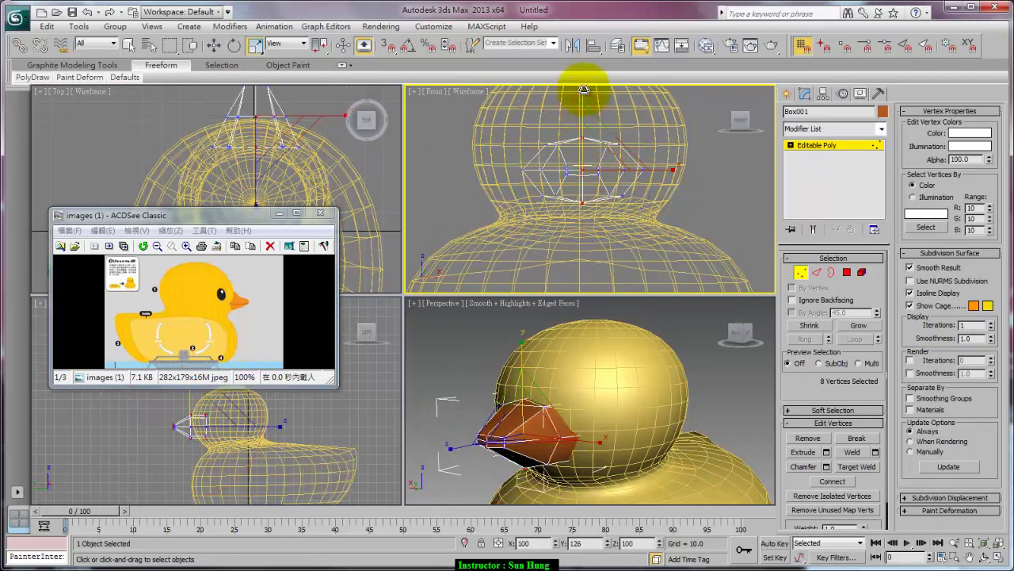
{"action": "left_click", "coordinate": [619, 117]}
{"action": "mouse_move", "coordinate": [607, 140]}
{"action": "left_mouse_down"}
{"action": "mouse_move", "coordinate": [546, 132]}
{"action": "mouse_move", "coordinate": [602, 164]}
{"action": "left_mouse_up"}
{"action": "key", "text": "w"}
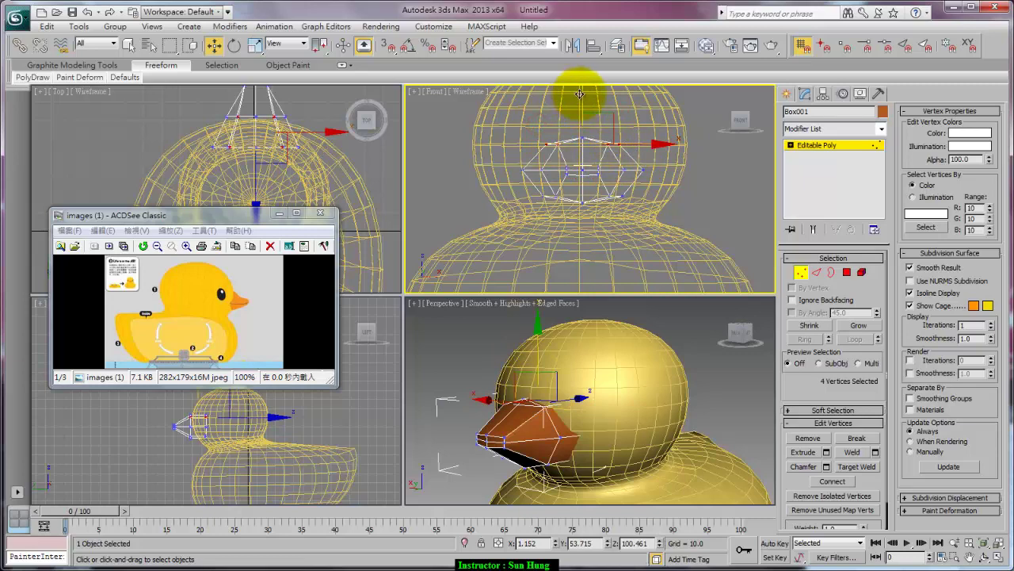
{"action": "left_click_drag", "start_coordinate": [581, 99], "coordinate": [583, 103]}
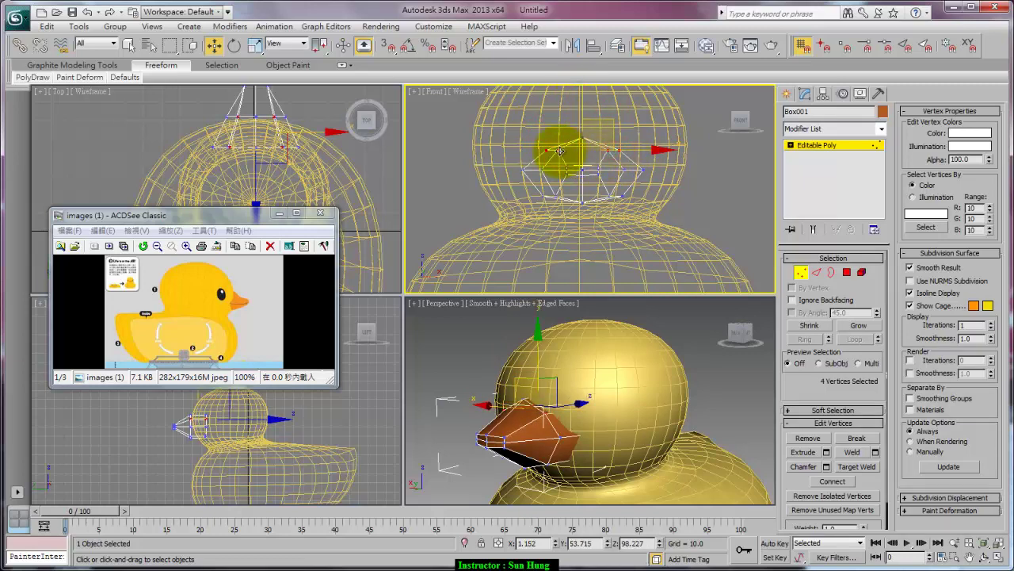
{"action": "left_click", "coordinate": [608, 149]}
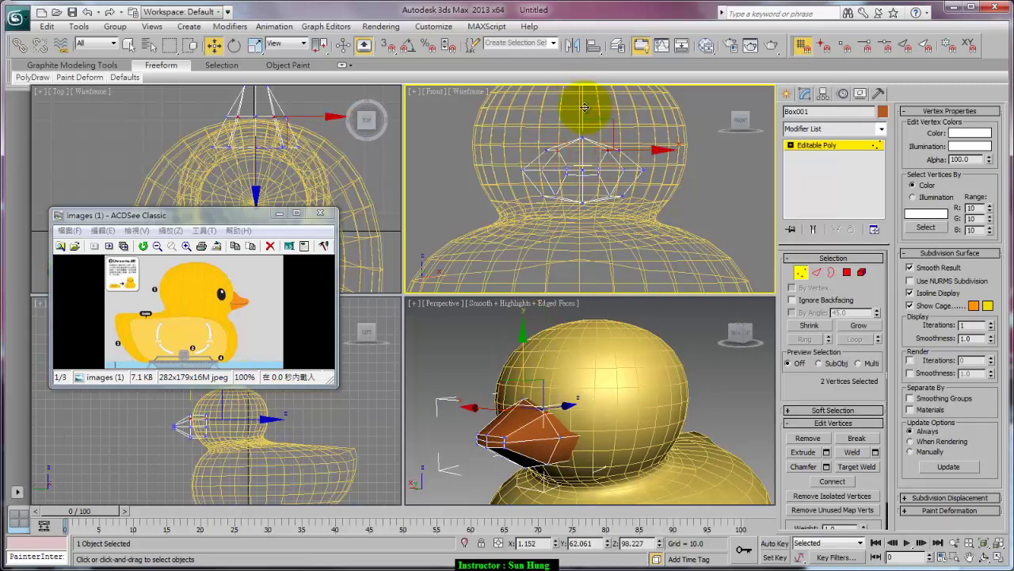
{"action": "left_click_drag", "start_coordinate": [584, 113], "coordinate": [584, 115]}
Step: Add a TurboSmooth modifier to the beak
{"action": "left_click", "coordinate": [834, 148]}
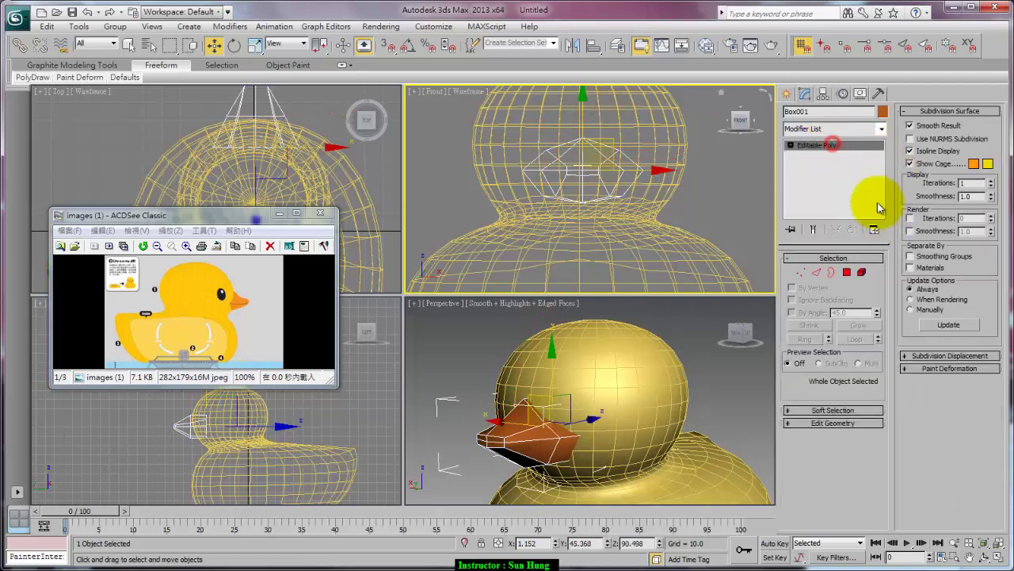
{"action": "left_click", "coordinate": [881, 129]}
{"action": "scroll", "coordinate": [882, 169], "scroll_direction": "down", "scroll_amount": 10}
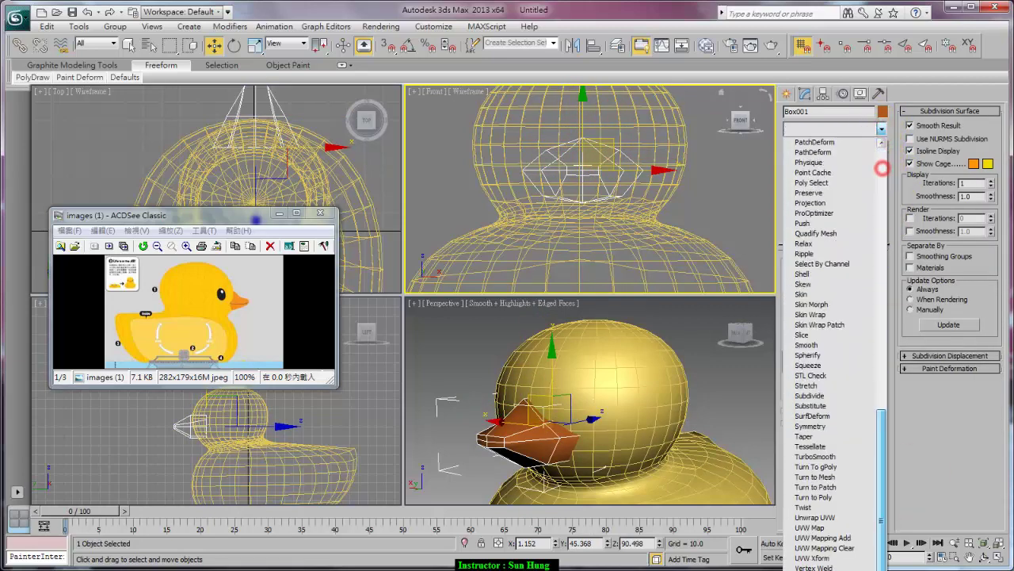
{"action": "left_click", "coordinate": [848, 457]}
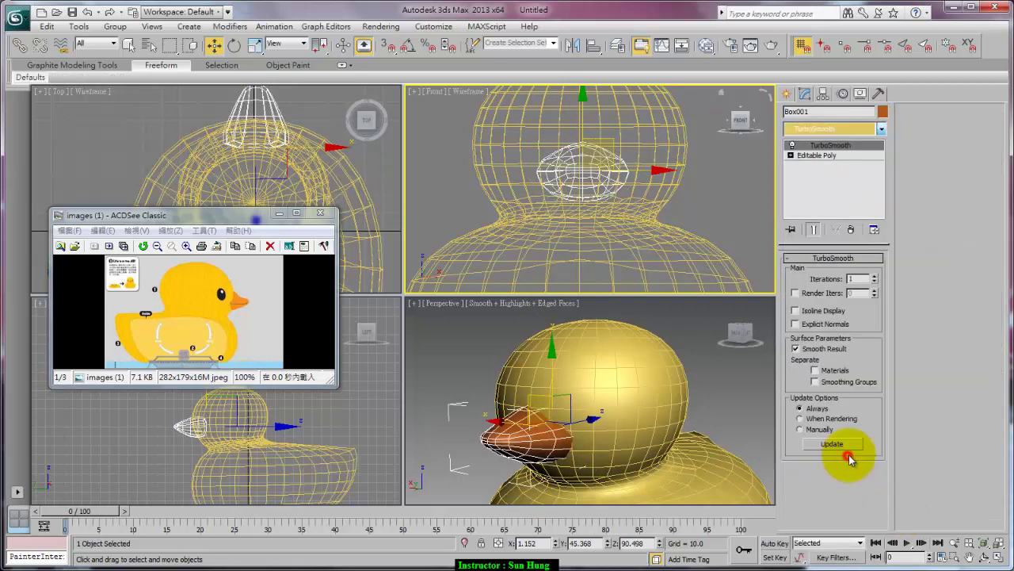
Step: Select several beak polygons in the wireframe Perspective view, then deselect them all
{"action": "left_click", "coordinate": [824, 158]}
{"action": "left_click", "coordinate": [847, 272]}
{"action": "left_click", "coordinate": [658, 432]}
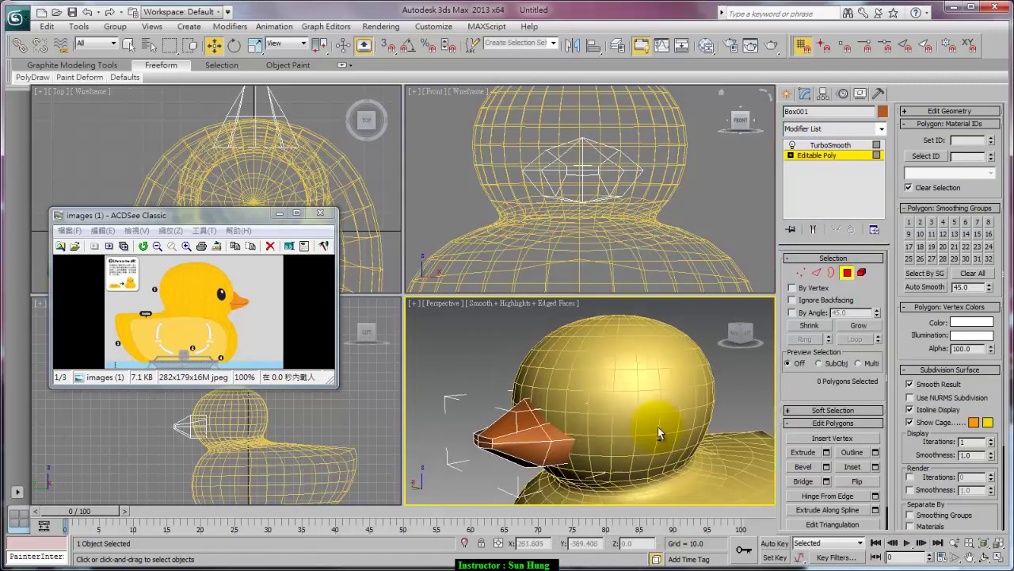
{"action": "middle_click_drag", "start_coordinate": [658, 429], "coordinate": [578, 429], "text": "alt"}
{"action": "key", "text": "F3"}
{"action": "left_click", "coordinate": [544, 423]}
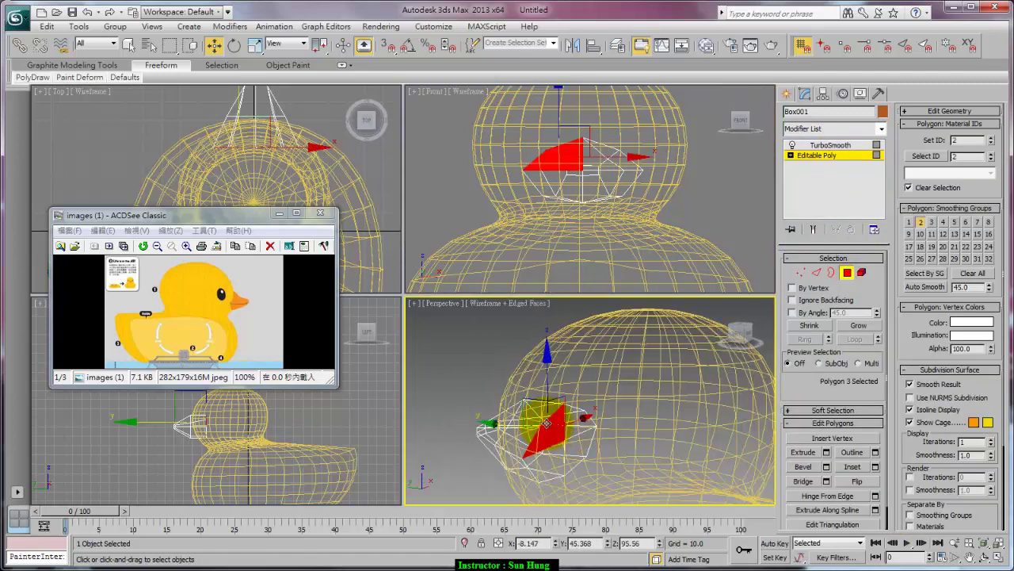
{"action": "left_click", "coordinate": [583, 434], "text": "ctrl"}
{"action": "left_click", "coordinate": [559, 458], "text": "ctrl"}
{"action": "left_click", "coordinate": [588, 453], "text": "ctrl"}
{"action": "middle_click_drag", "start_coordinate": [590, 458], "coordinate": [619, 444], "text": "alt"}
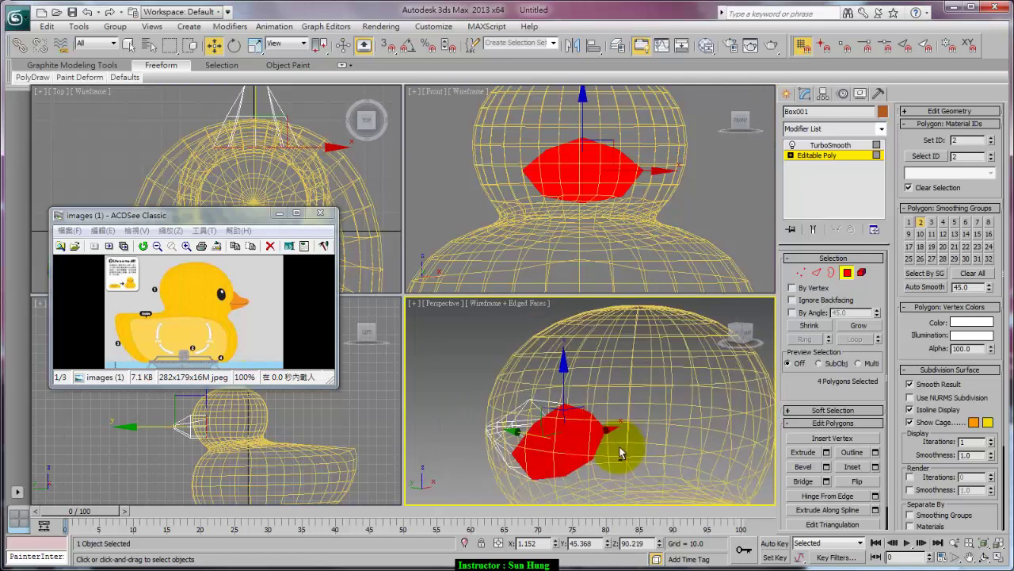
{"action": "left_click", "coordinate": [624, 451]}
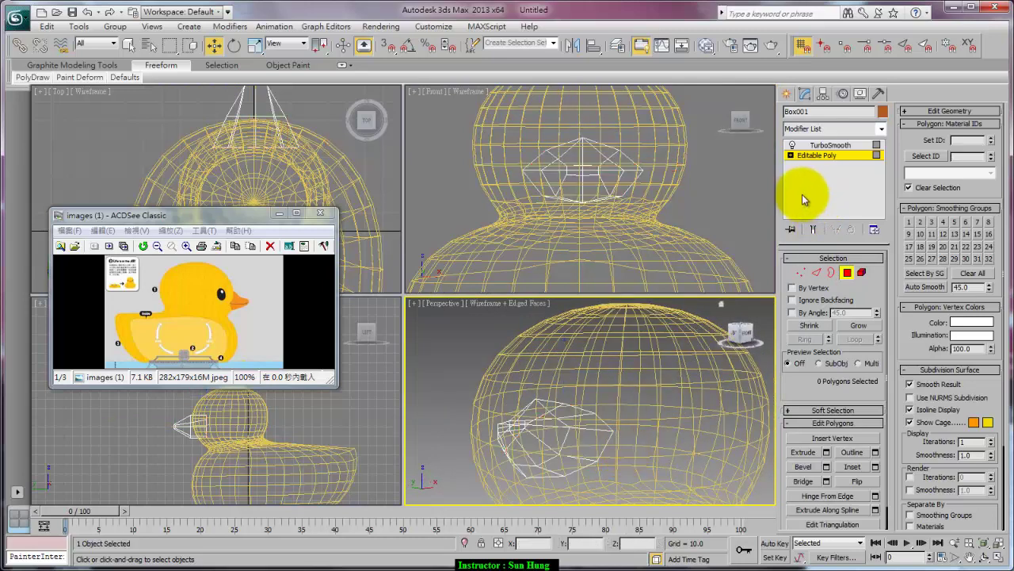
Step: Shade the Perspective view to check the smoothed beak, then return to Editable Poly
{"action": "left_click", "coordinate": [831, 145]}
{"action": "left_click", "coordinate": [825, 155]}
{"action": "left_click", "coordinate": [847, 146]}
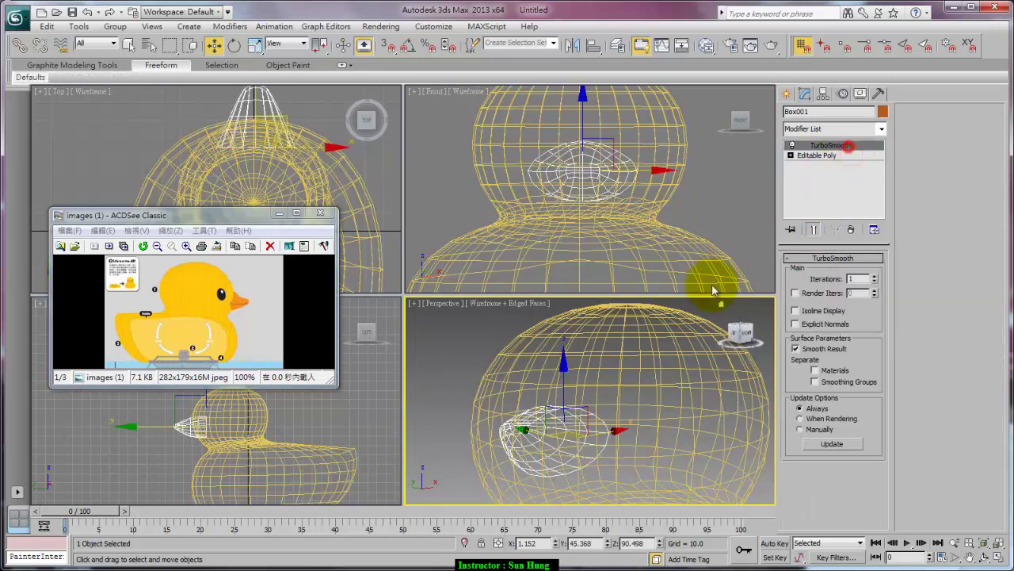
{"action": "mouse_move", "coordinate": [698, 317]}
{"action": "middle_mouse_down", "text": "alt"}
{"action": "mouse_move", "coordinate": [600, 386]}
{"action": "mouse_move", "coordinate": [642, 420]}
{"action": "middle_mouse_up", "text": "alt"}
{"action": "key", "text": "F3"}
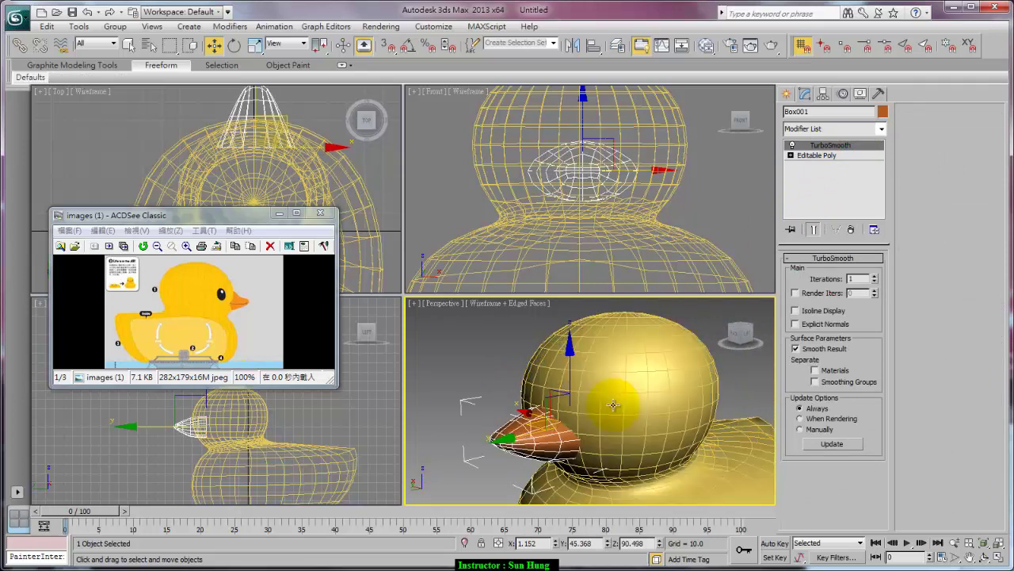
{"action": "key", "text": "F4"}
{"action": "key", "text": "F3"}
{"action": "key", "text": "F3"}
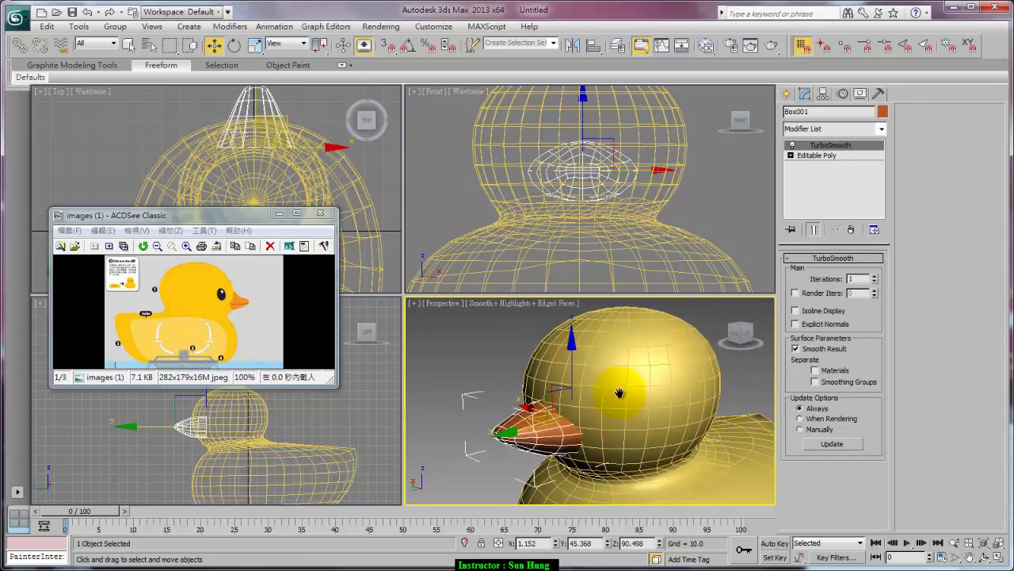
{"action": "middle_click_drag", "start_coordinate": [615, 406], "coordinate": [626, 328], "text": "alt"}
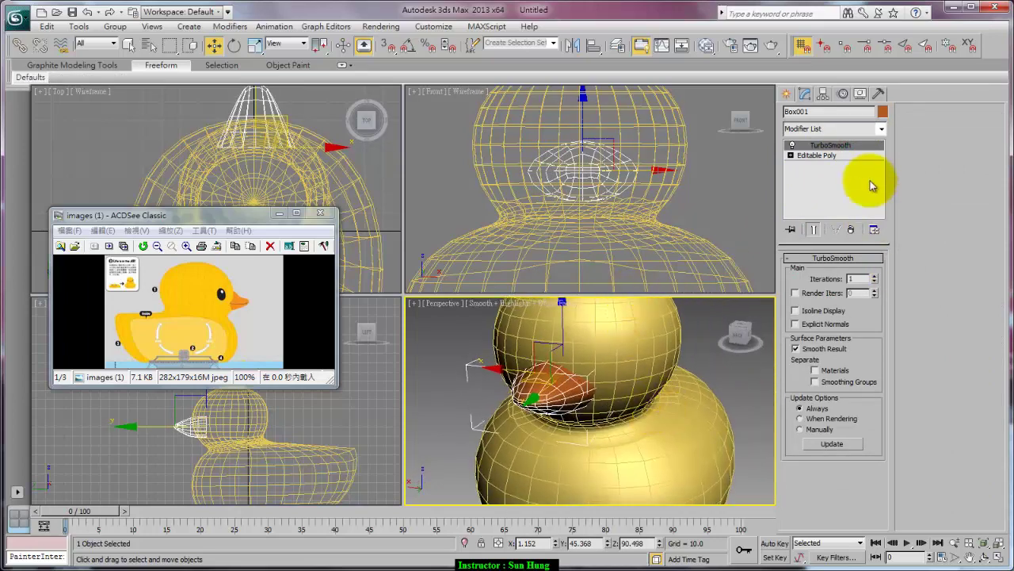
{"action": "left_click", "coordinate": [828, 155]}
Step: With Show End Result on and Perspective maximized, pull a beak-base vertex into the head
{"action": "left_click", "coordinate": [801, 273]}
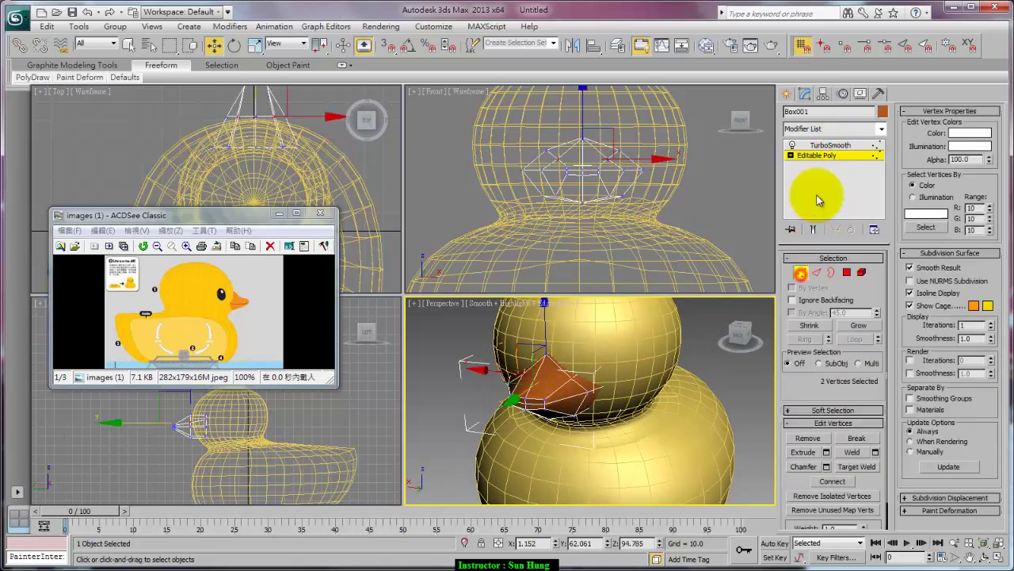
{"action": "left_click", "coordinate": [814, 229]}
{"action": "middle_click_drag", "start_coordinate": [676, 399], "coordinate": [646, 389], "text": "alt"}
{"action": "key", "text": "alt+w"}
{"action": "scroll", "coordinate": [610, 356], "scroll_direction": "down", "scroll_amount": 2}
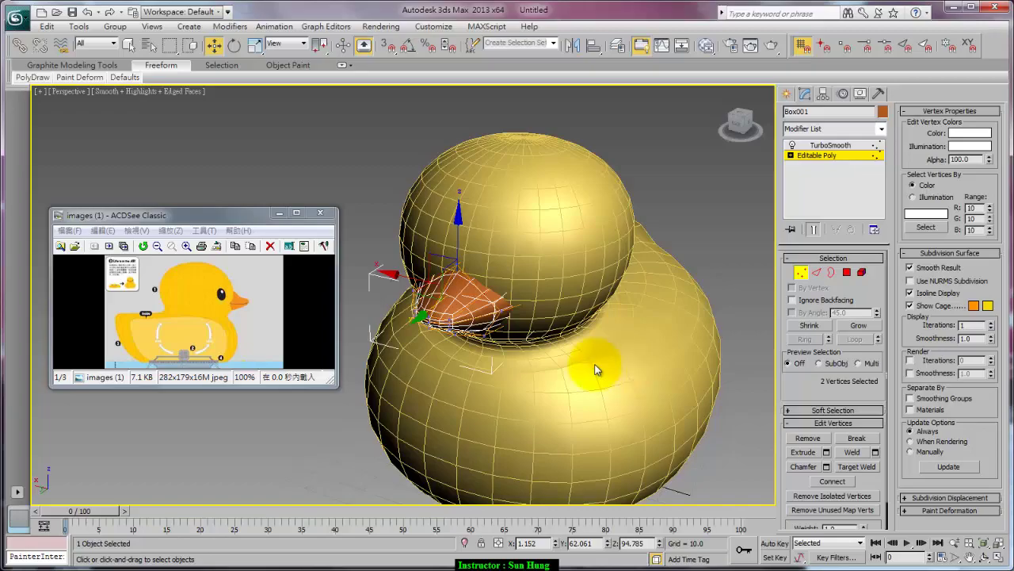
{"action": "middle_click_drag", "start_coordinate": [595, 361], "coordinate": [498, 308], "text": "alt"}
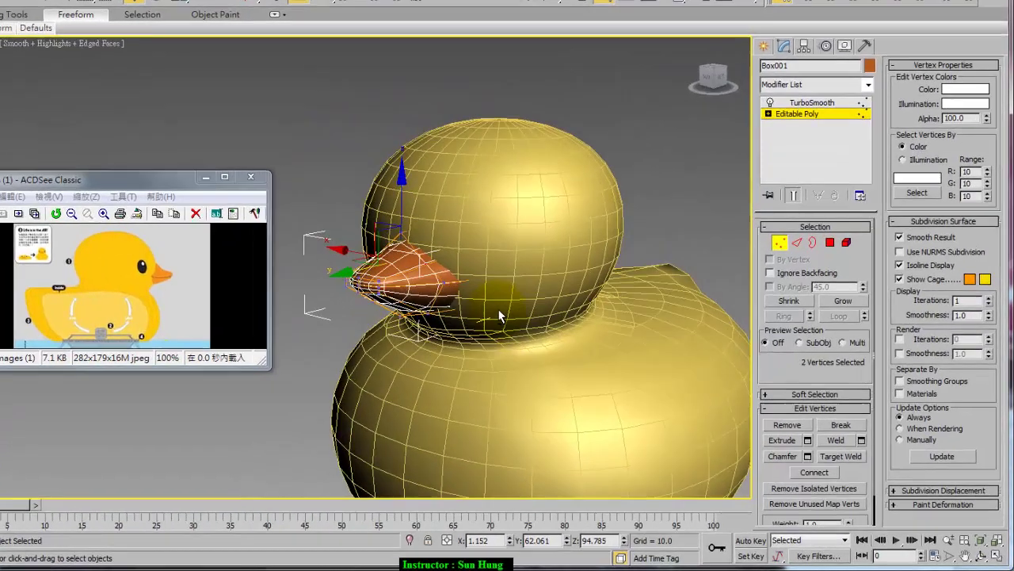
{"action": "middle_click_drag", "start_coordinate": [480, 272], "coordinate": [368, 240], "text": "alt"}
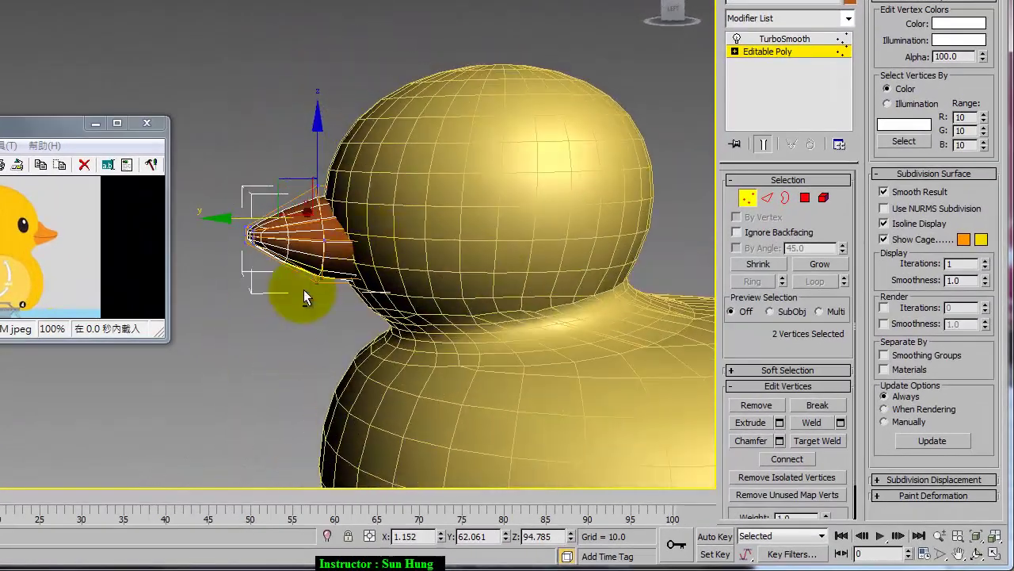
{"action": "mouse_move", "coordinate": [359, 316]}
{"action": "middle_mouse_down", "text": "alt"}
{"action": "mouse_move", "coordinate": [375, 290]}
{"action": "mouse_move", "coordinate": [413, 314]}
{"action": "middle_mouse_up", "text": "alt"}
{"action": "left_click", "coordinate": [347, 270], "text": "alt"}
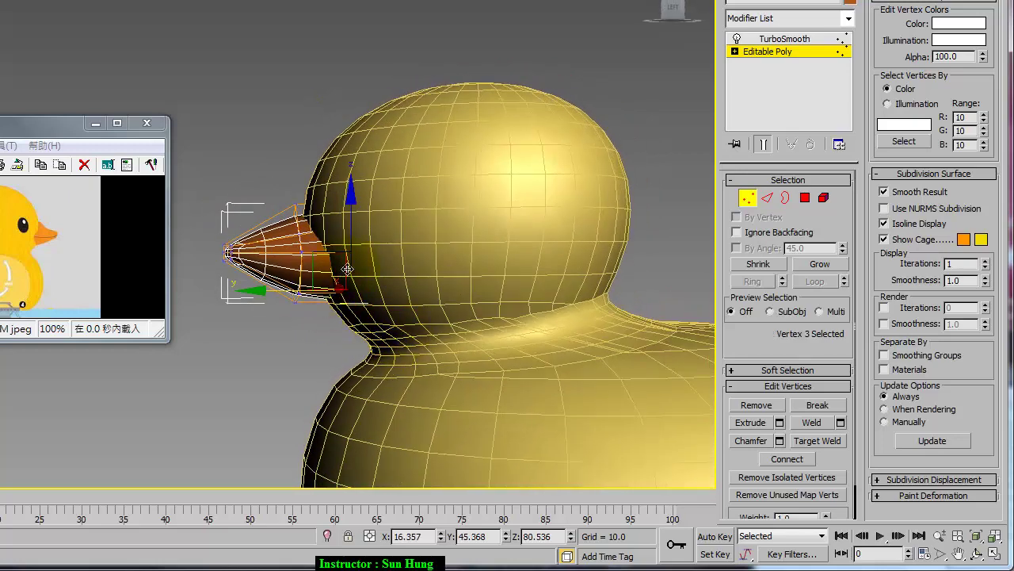
{"action": "mouse_move", "coordinate": [320, 274]}
{"action": "middle_mouse_down", "text": "alt"}
{"action": "mouse_move", "coordinate": [386, 299]}
{"action": "mouse_move", "coordinate": [380, 249]}
{"action": "middle_mouse_up", "text": "alt"}
{"action": "left_click", "coordinate": [417, 278], "text": "alt"}
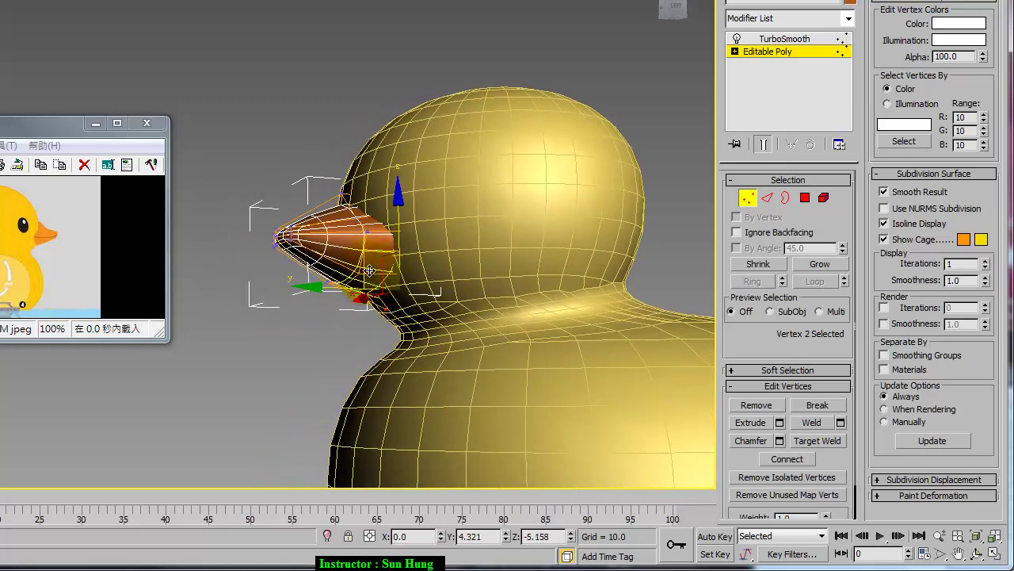
{"action": "left_click_drag", "start_coordinate": [369, 274], "coordinate": [566, 221]}
Step: Make the duck body see-through
{"action": "left_click", "coordinate": [772, 52]}
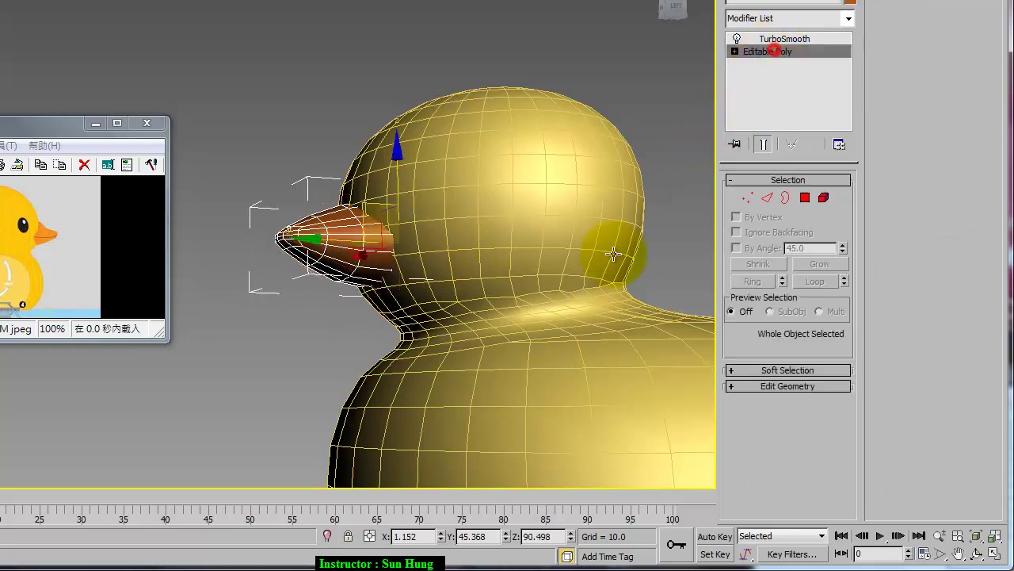
{"action": "left_click", "coordinate": [549, 287]}
{"action": "left_click", "coordinate": [634, 245]}
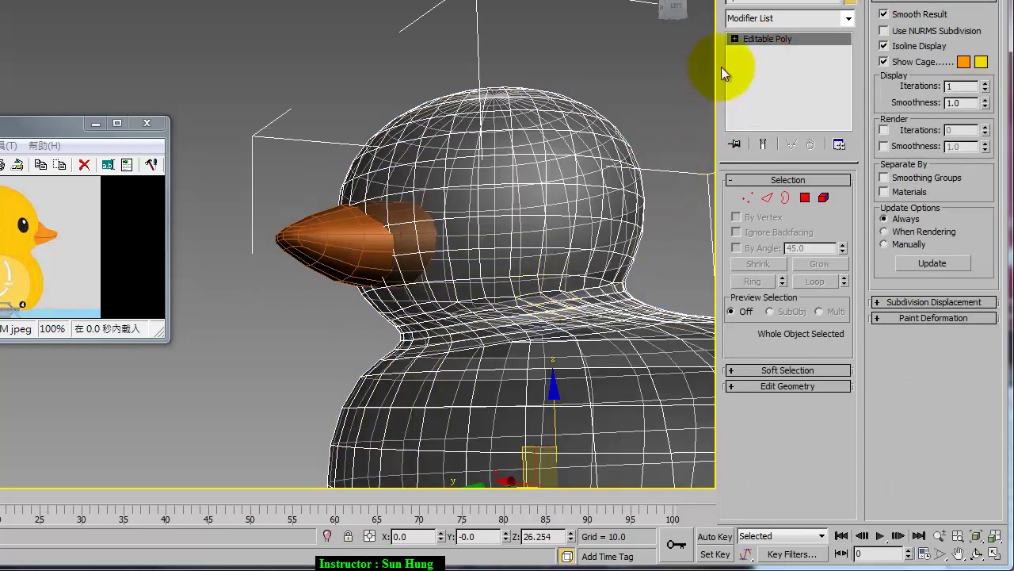
Step: Select a rear beak vertex in Vertex mode and restore the four-viewport layout
{"action": "left_click", "coordinate": [338, 238]}
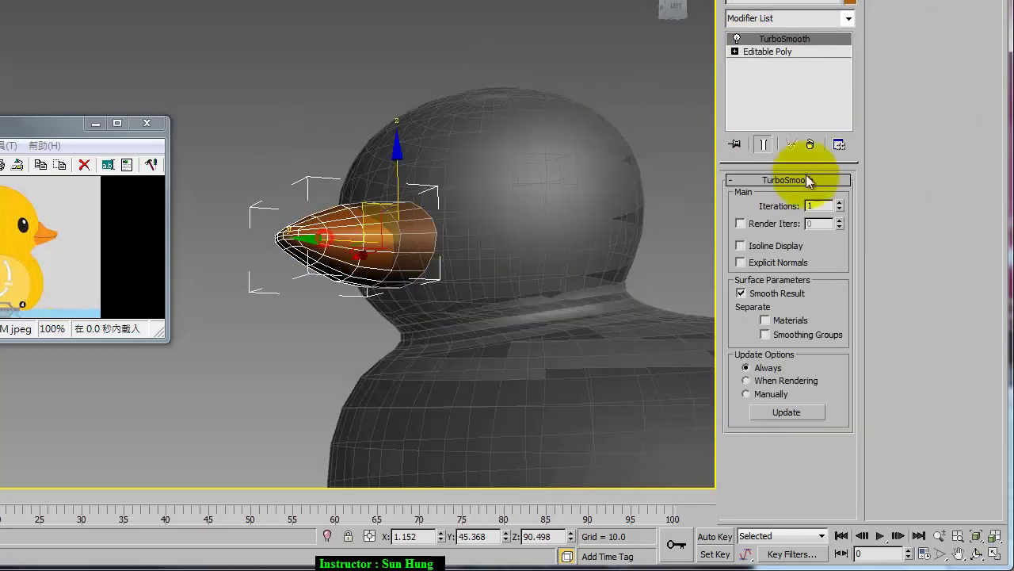
{"action": "left_click", "coordinate": [783, 54]}
{"action": "left_click", "coordinate": [747, 197]}
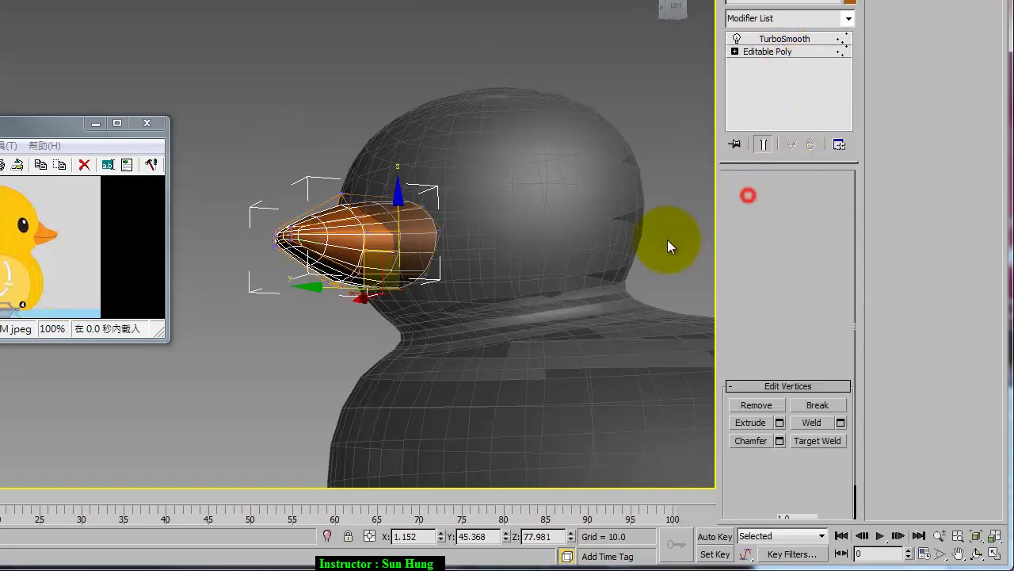
{"action": "mouse_move", "coordinate": [668, 239]}
{"action": "middle_mouse_down", "text": "alt"}
{"action": "mouse_move", "coordinate": [405, 230]}
{"action": "mouse_move", "coordinate": [338, 194]}
{"action": "middle_mouse_up", "text": "alt"}
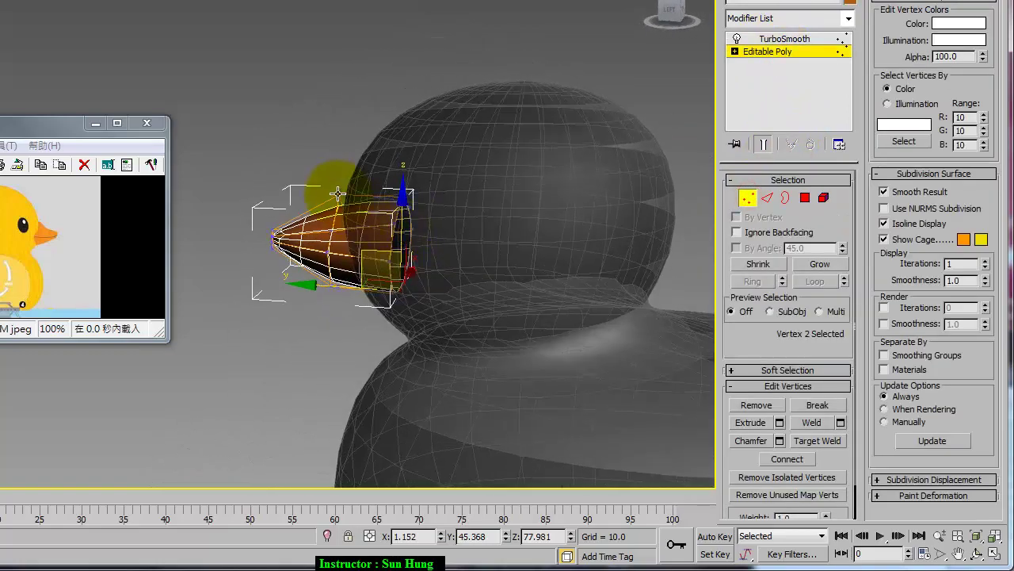
{"action": "left_click", "coordinate": [339, 191]}
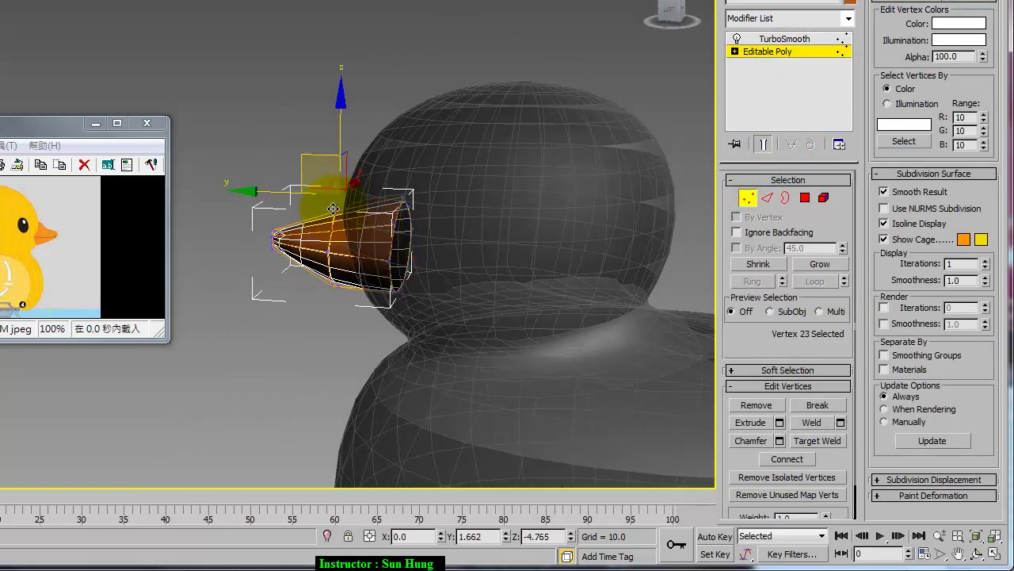
{"action": "left_click", "coordinate": [403, 198]}
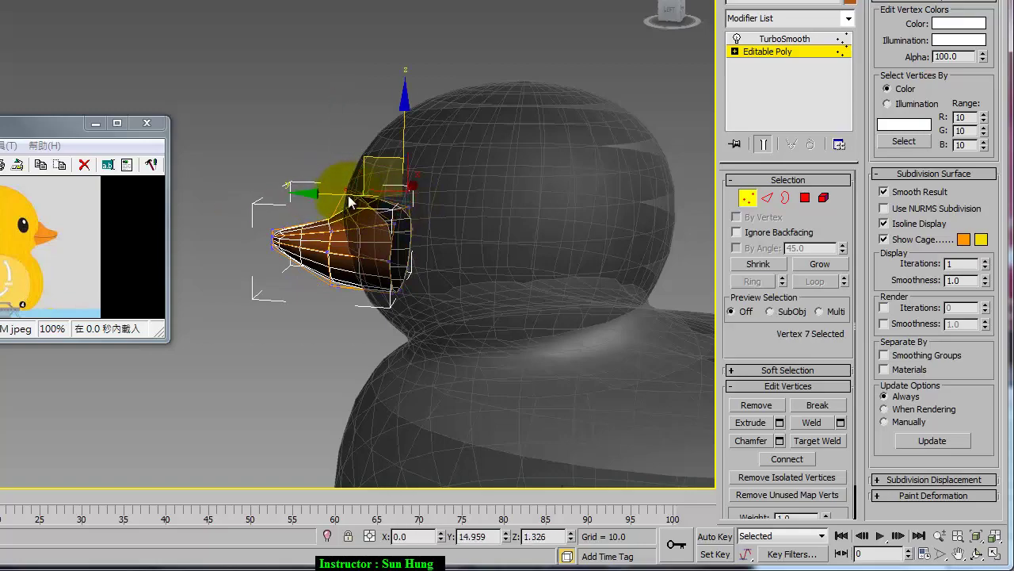
{"action": "mouse_move", "coordinate": [349, 202]}
{"action": "middle_mouse_down", "text": "alt"}
{"action": "mouse_move", "coordinate": [453, 230]}
{"action": "mouse_move", "coordinate": [419, 233]}
{"action": "mouse_move", "coordinate": [309, 165]}
{"action": "middle_mouse_up", "text": "alt"}
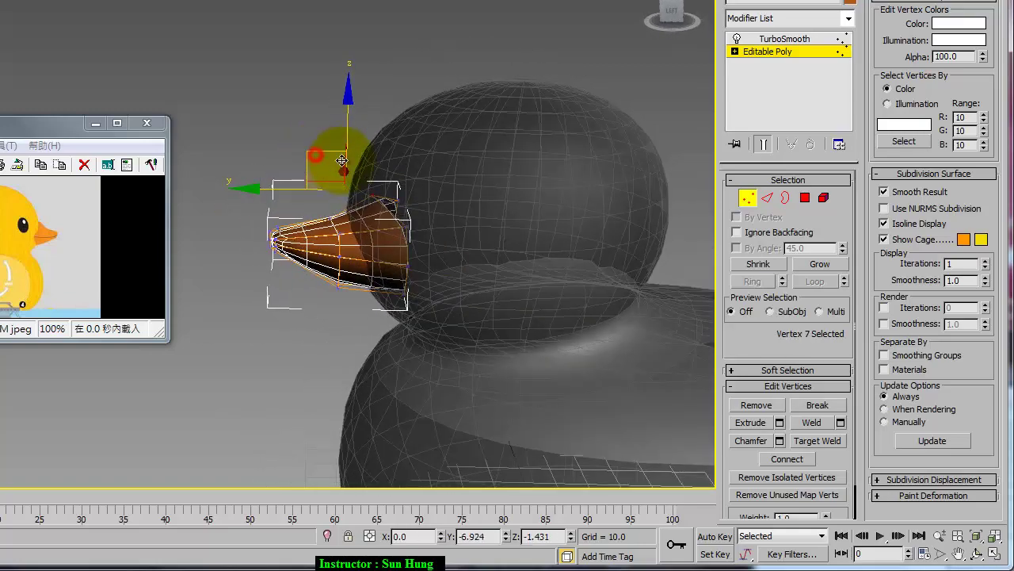
{"action": "mouse_move", "coordinate": [395, 190]}
{"action": "middle_mouse_down", "text": "alt"}
{"action": "mouse_move", "coordinate": [474, 236]}
{"action": "mouse_move", "coordinate": [413, 235]}
{"action": "middle_mouse_up", "text": "alt"}
{"action": "left_click", "coordinate": [413, 235]}
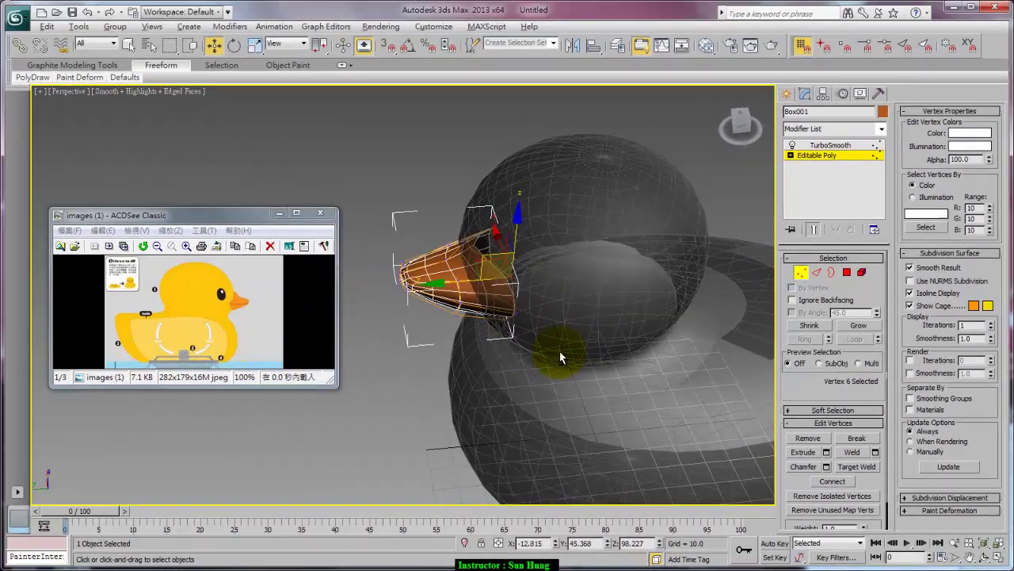
{"action": "key", "text": "alt+w"}
Step: Shift beak vertices in the side view toward the tip
{"action": "scroll", "coordinate": [264, 450], "scroll_direction": "up", "scroll_amount": 3}
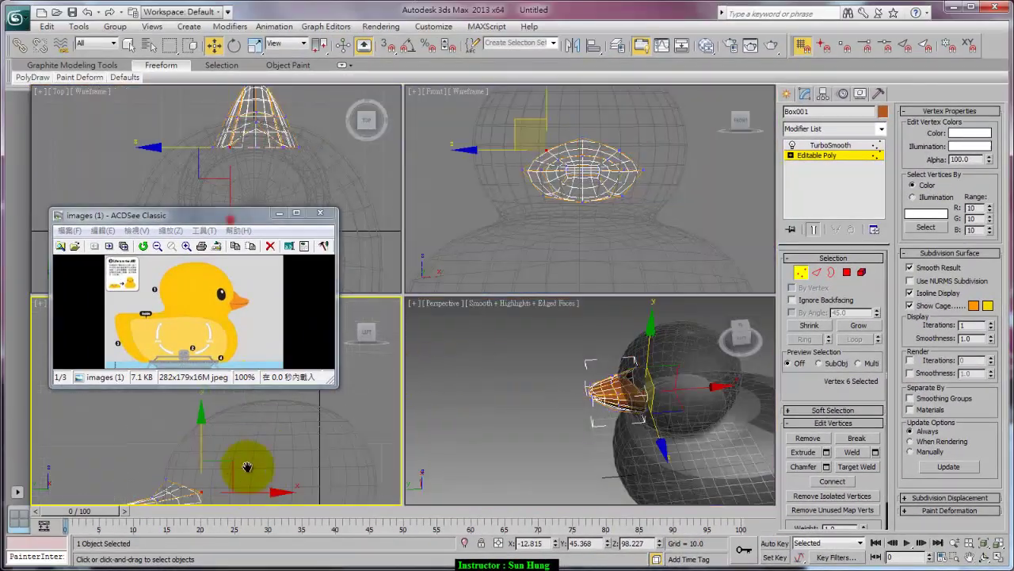
{"action": "left_click", "coordinate": [252, 411]}
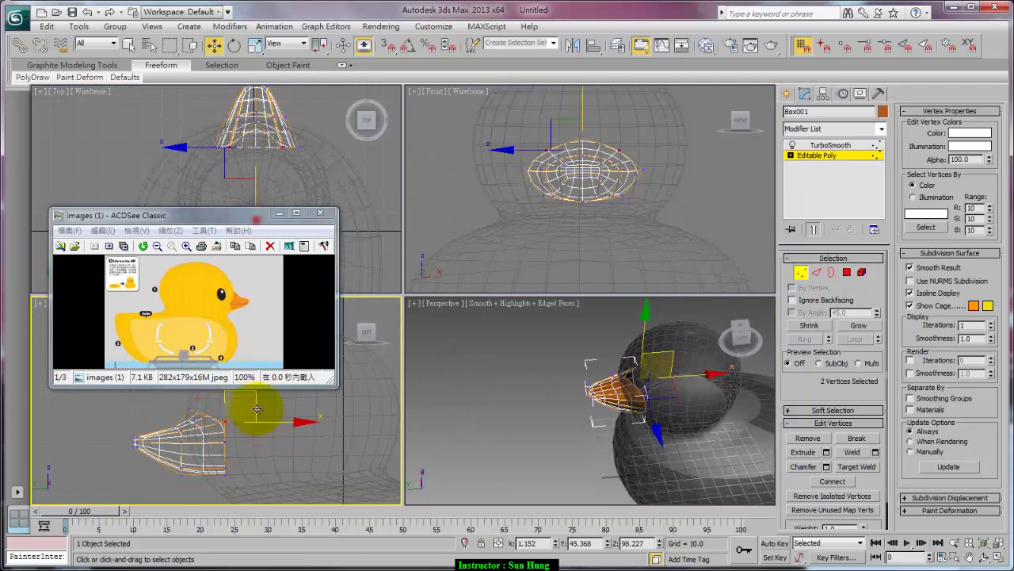
{"action": "left_click_drag", "start_coordinate": [257, 409], "coordinate": [234, 410]}
{"action": "left_click", "coordinate": [214, 488]}
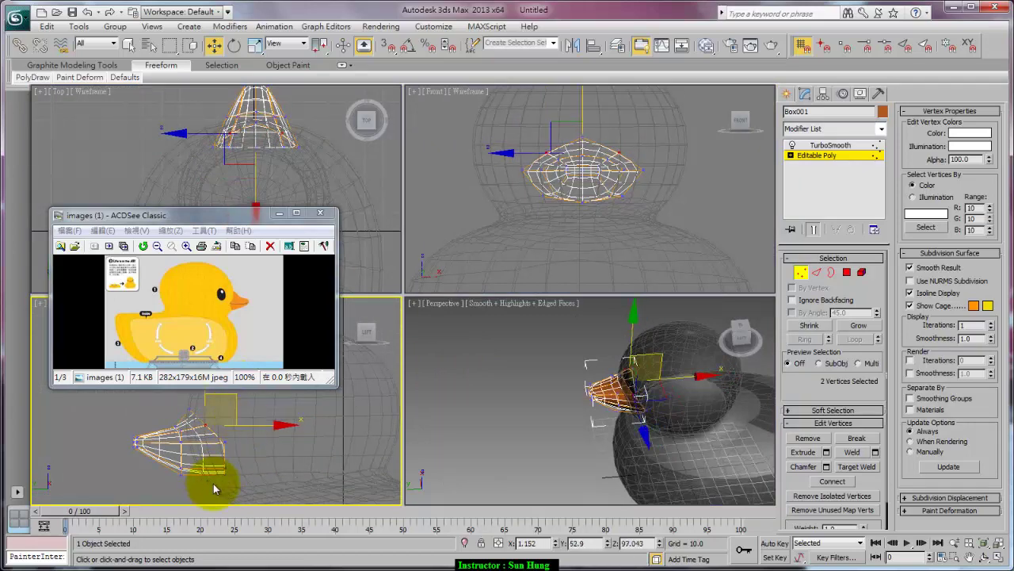
{"action": "left_click", "coordinate": [253, 458], "text": "ctrl"}
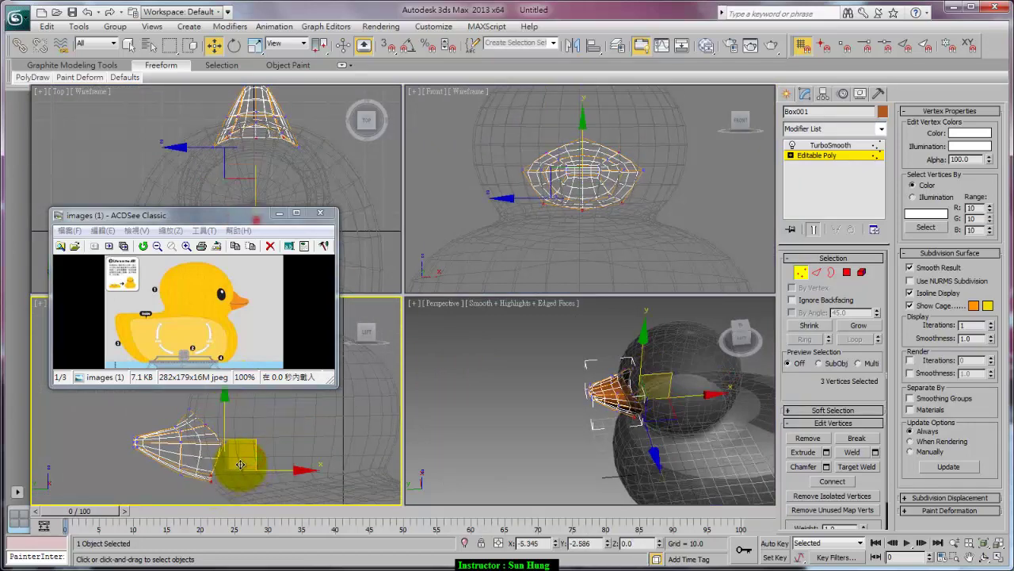
{"action": "left_click", "coordinate": [251, 442]}
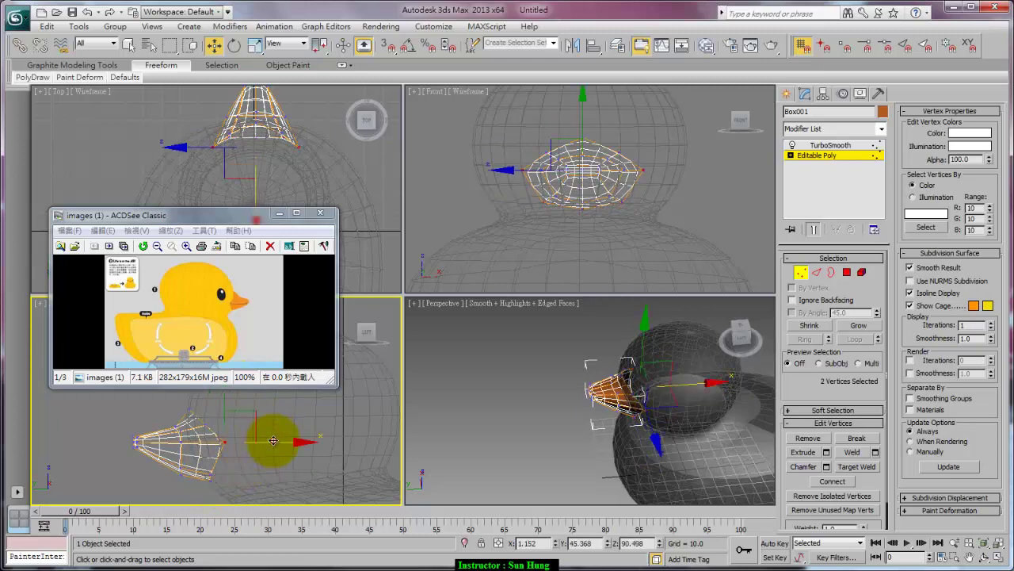
{"action": "left_click_drag", "start_coordinate": [273, 441], "coordinate": [264, 445]}
Step: Select the beak-tip vertices and stretch them along Y
{"action": "middle_click_drag", "start_coordinate": [468, 362], "coordinate": [668, 364], "text": "alt"}
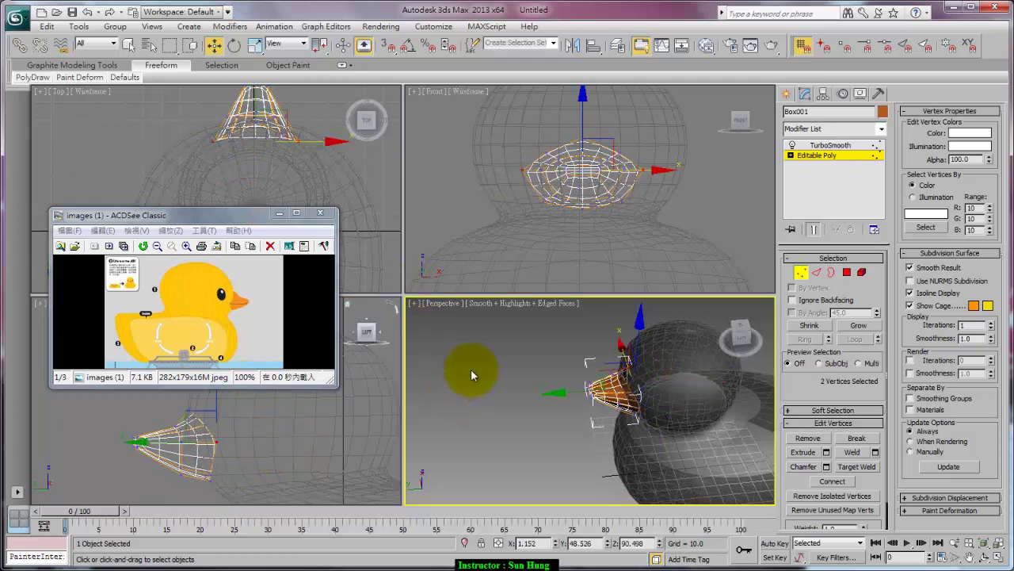
{"action": "scroll", "coordinate": [668, 365], "scroll_direction": "up", "scroll_amount": 5}
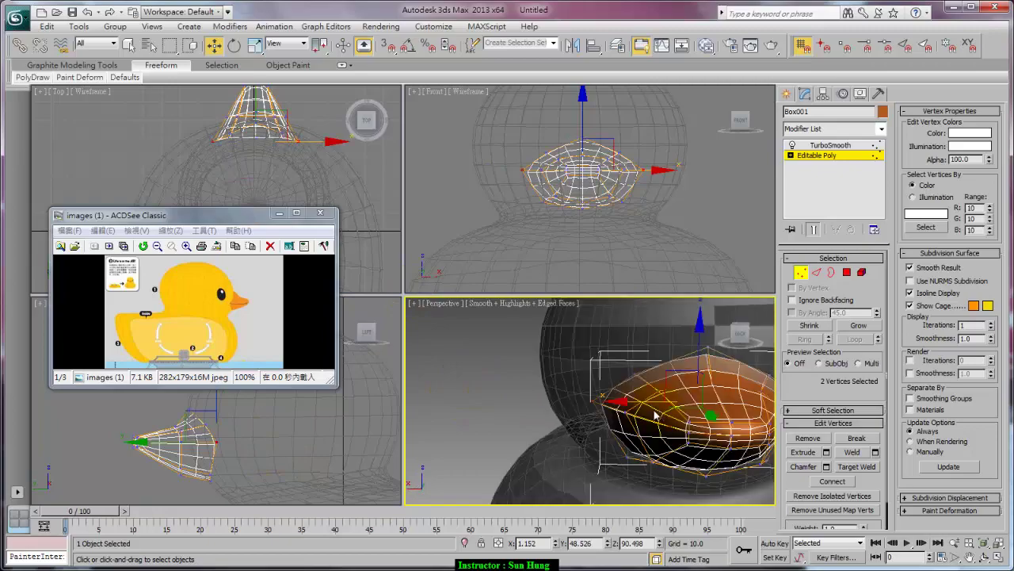
{"action": "mouse_move", "coordinate": [611, 378]}
{"action": "middle_mouse_down"}
{"action": "mouse_move", "coordinate": [626, 381]}
{"action": "mouse_move", "coordinate": [623, 362]}
{"action": "middle_mouse_up"}
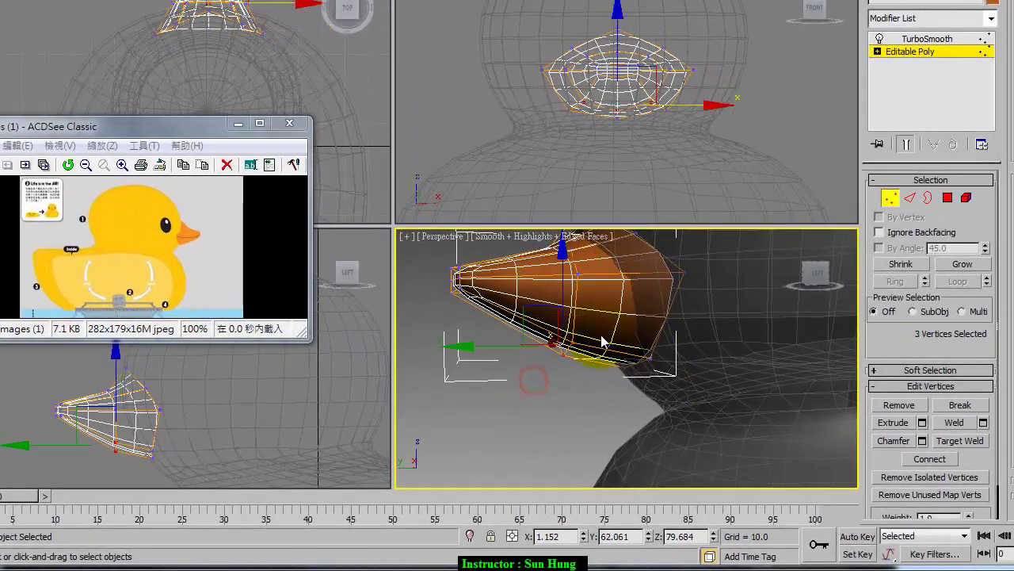
{"action": "left_click_drag", "start_coordinate": [432, 254], "coordinate": [508, 342]}
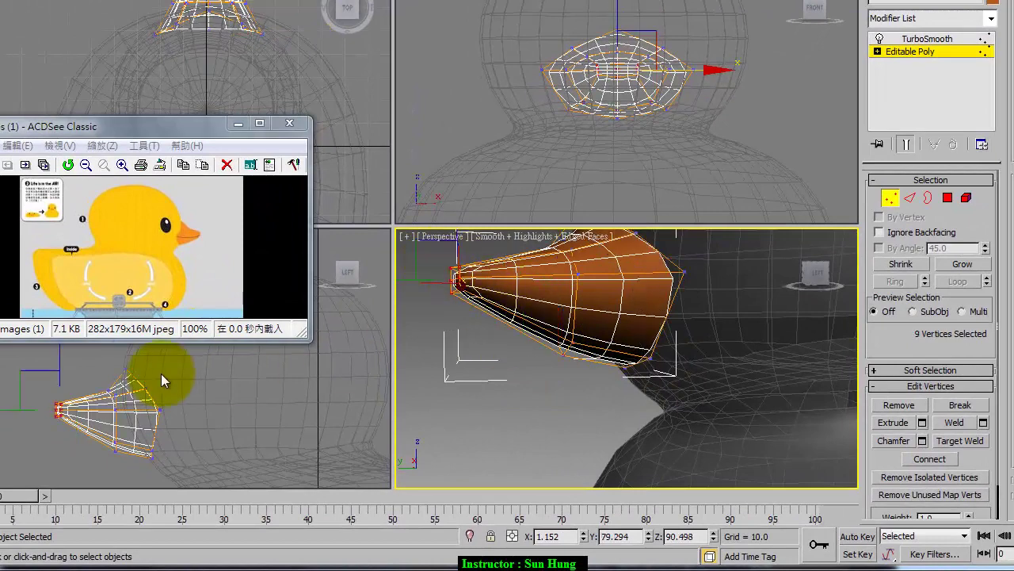
{"action": "left_click_drag", "start_coordinate": [99, 406], "coordinate": [108, 375]}
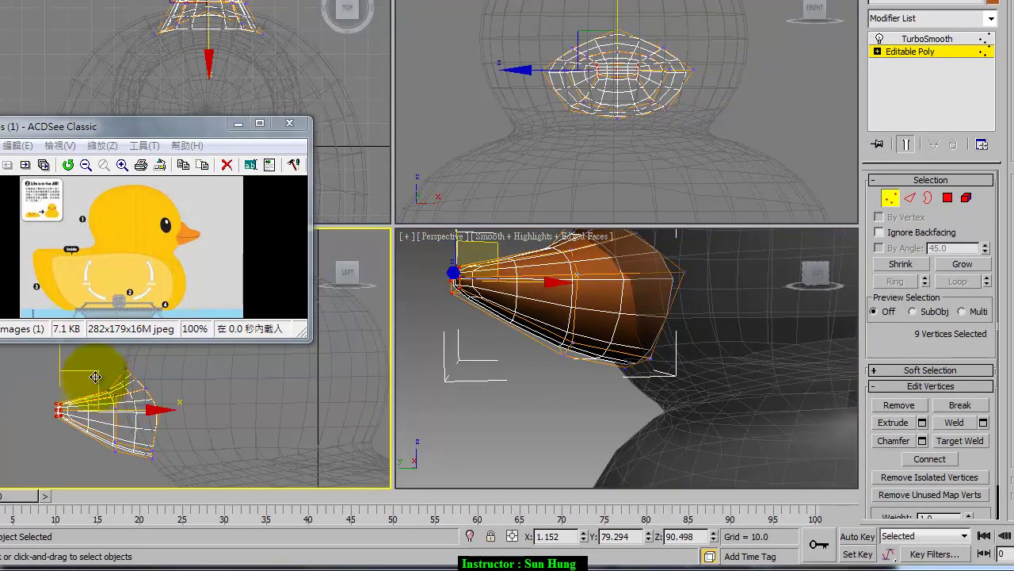
{"action": "key", "text": "r"}
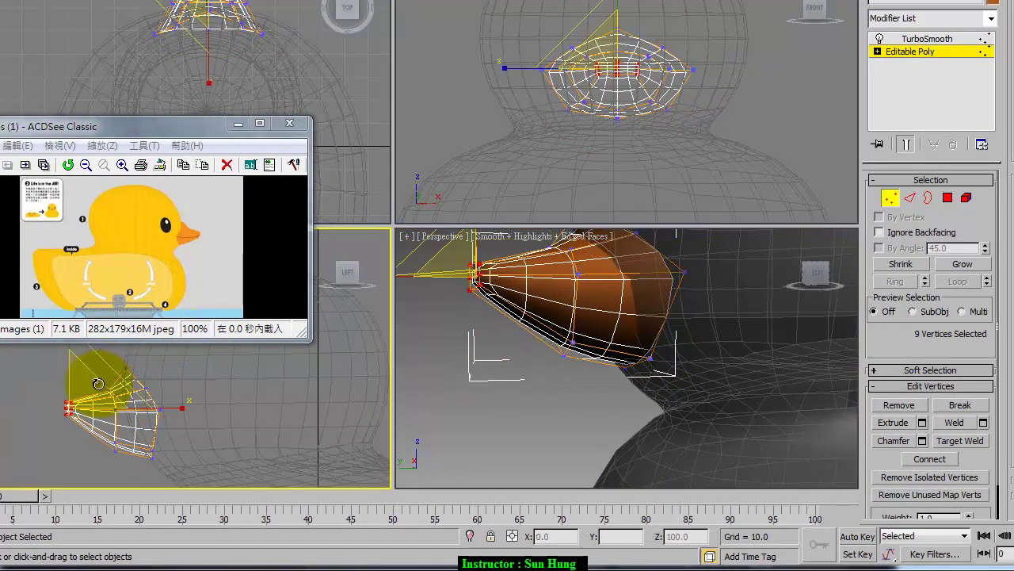
{"action": "left_click_drag", "start_coordinate": [101, 413], "coordinate": [89, 314]}
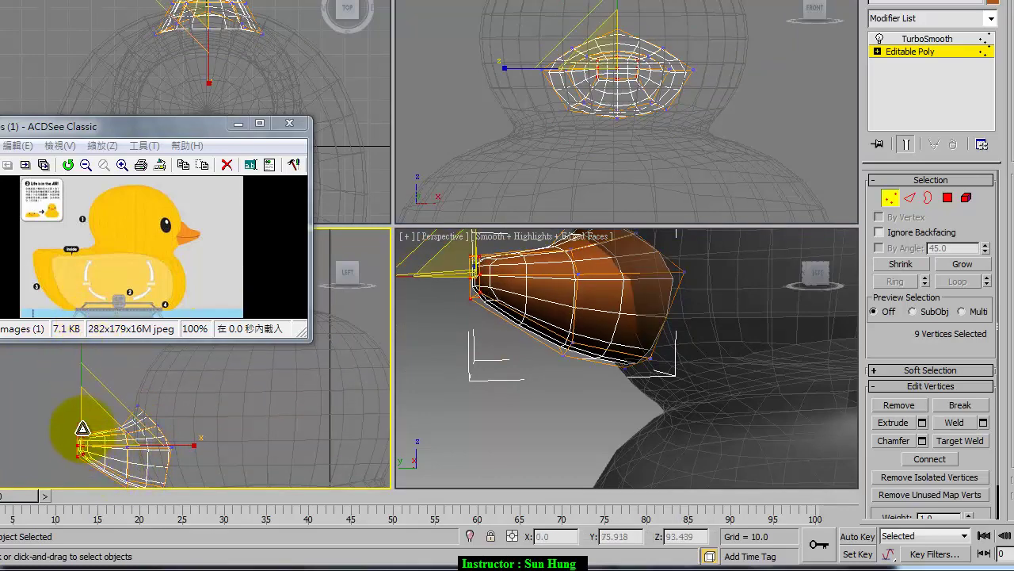
Step: Move the nine beak-tip vertices into place and push two further along the beak
{"action": "left_click", "coordinate": [56, 482]}
{"action": "right_click", "coordinate": [51, 425]}
{"action": "left_click", "coordinate": [70, 438]}
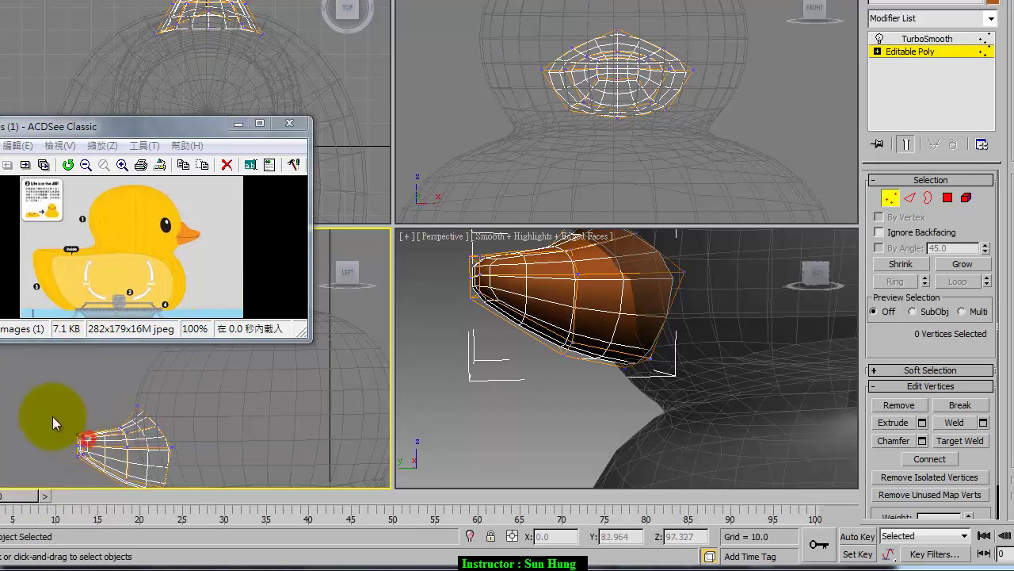
{"action": "left_click_drag", "start_coordinate": [46, 417], "coordinate": [90, 469]}
{"action": "mouse_move", "coordinate": [80, 395]}
{"action": "left_mouse_down"}
{"action": "mouse_move", "coordinate": [149, 434]}
{"action": "mouse_move", "coordinate": [139, 414]}
{"action": "left_mouse_up"}
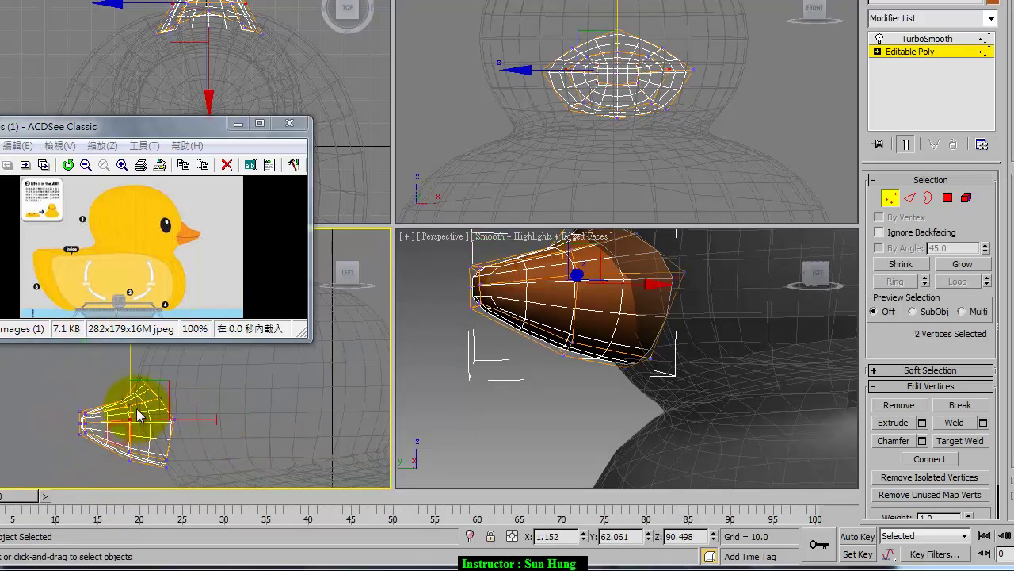
{"action": "mouse_move", "coordinate": [132, 379]}
{"action": "left_mouse_down"}
{"action": "mouse_move", "coordinate": [216, 382]}
{"action": "mouse_move", "coordinate": [211, 393]}
{"action": "left_mouse_up"}
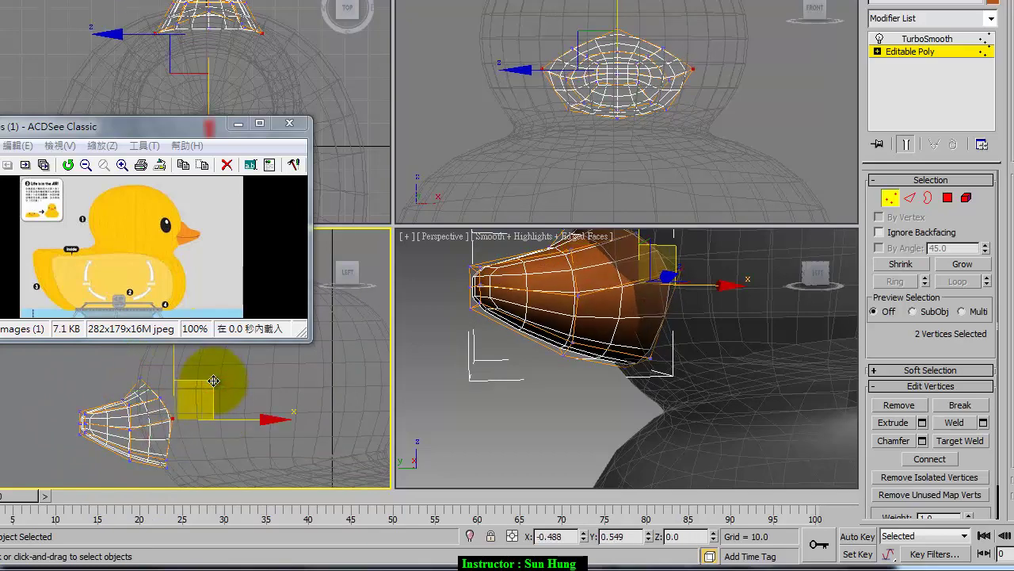
{"action": "left_click", "coordinate": [588, 394]}
{"action": "middle_click_drag", "start_coordinate": [582, 405], "coordinate": [766, 330], "text": "alt"}
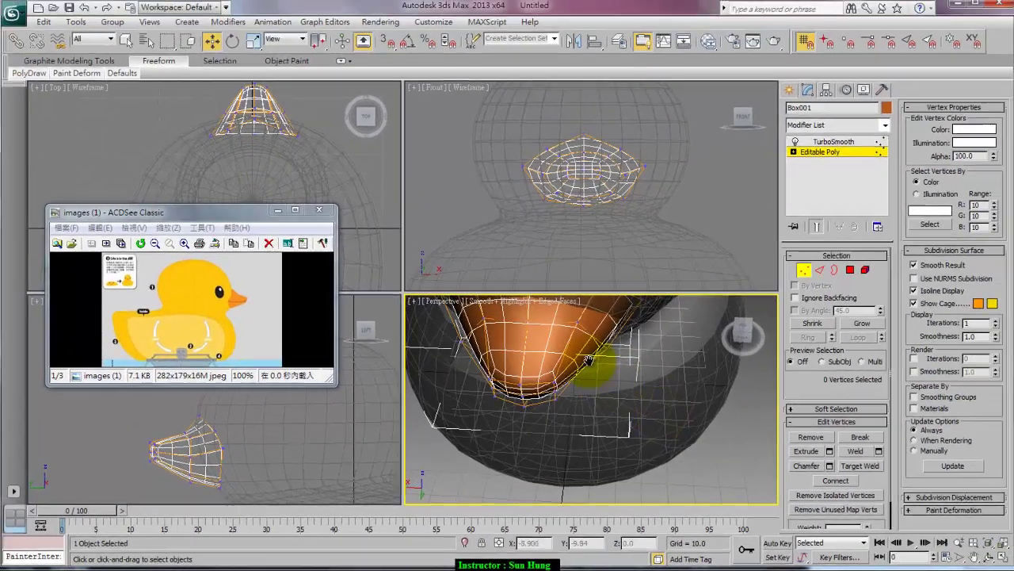
{"action": "mouse_move", "coordinate": [589, 360]}
{"action": "middle_mouse_down", "text": "alt"}
{"action": "mouse_move", "coordinate": [620, 423]}
{"action": "mouse_move", "coordinate": [558, 429]}
{"action": "middle_mouse_up", "text": "alt"}
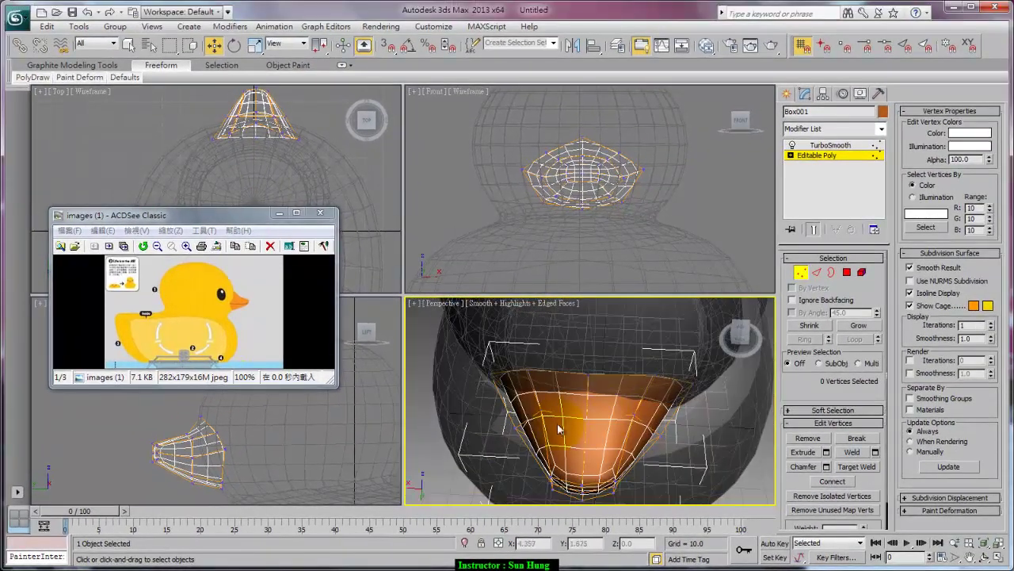
Step: Scale the eight rear beak vertices outward in the Top view to widen the beak
{"action": "left_click_drag", "start_coordinate": [209, 109], "coordinate": [298, 121]}
{"action": "scroll", "coordinate": [300, 122], "scroll_direction": "up", "scroll_amount": 3}
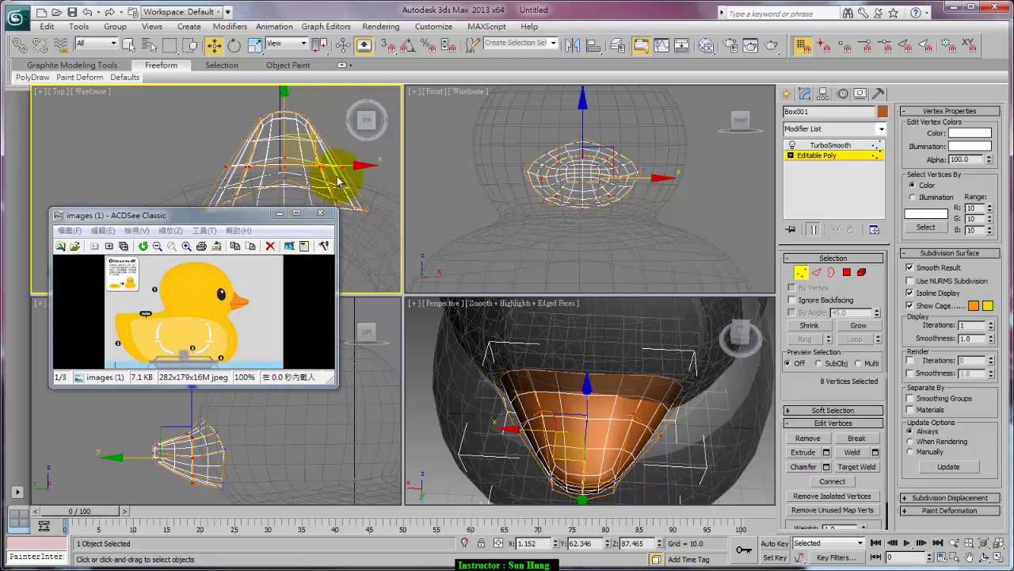
{"action": "key", "text": "r"}
{"action": "left_click_drag", "start_coordinate": [362, 165], "coordinate": [371, 168]}
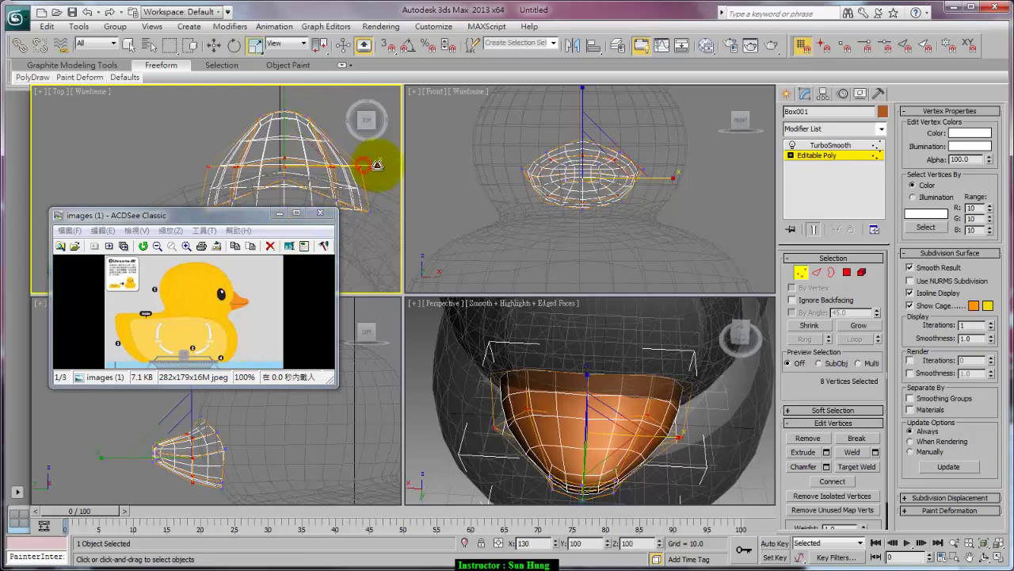
{"action": "mouse_move", "coordinate": [618, 392]}
{"action": "middle_mouse_down", "text": "alt"}
{"action": "mouse_move", "coordinate": [644, 399]}
{"action": "mouse_move", "coordinate": [587, 341]}
{"action": "middle_mouse_up", "text": "alt"}
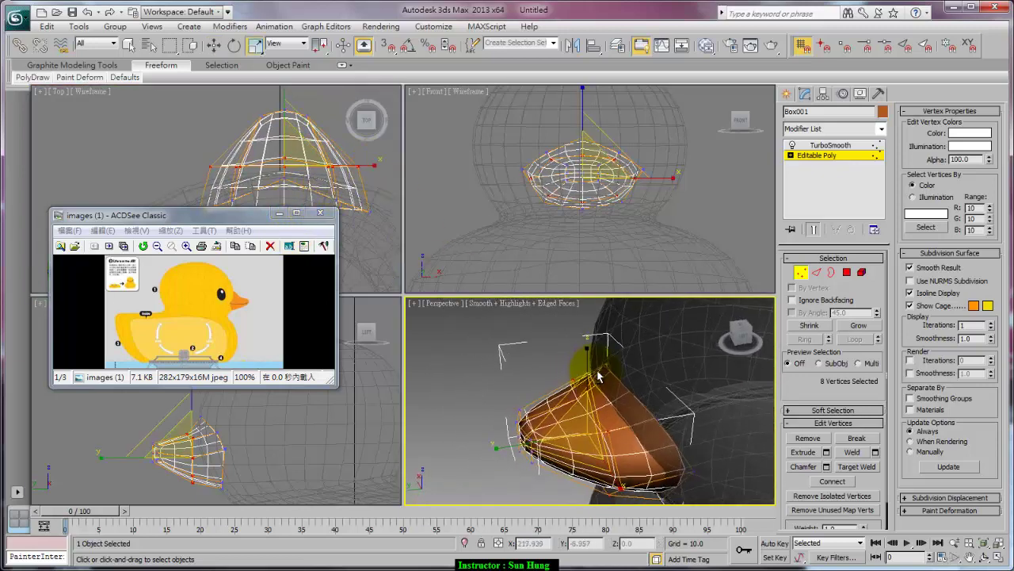
{"action": "left_click", "coordinate": [856, 144]}
Step: Hide the edged faces on the shaded duck in the Perspective view
{"action": "left_click", "coordinate": [523, 382]}
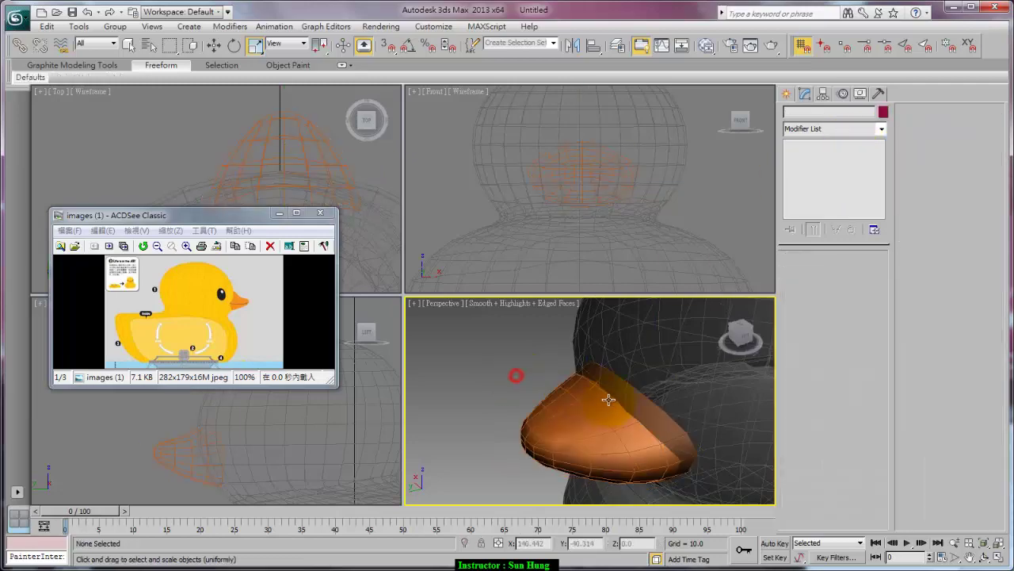
{"action": "scroll", "coordinate": [651, 414], "scroll_direction": "down", "scroll_amount": 4}
{"action": "scroll", "coordinate": [653, 413], "scroll_direction": "down", "scroll_amount": 2}
{"action": "left_click", "coordinate": [656, 414]}
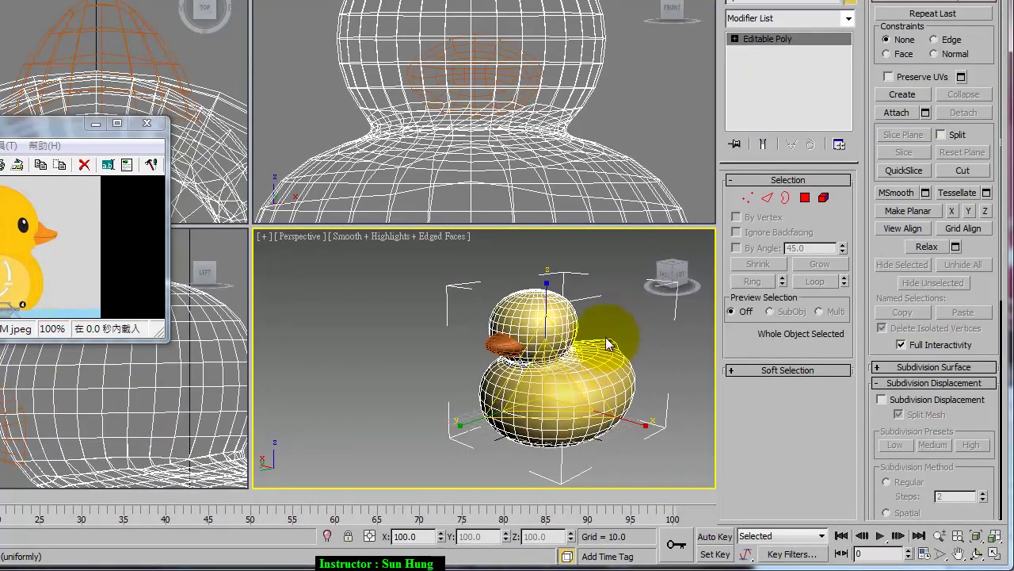
{"action": "left_click", "coordinate": [610, 351]}
{"action": "key", "text": "F4"}
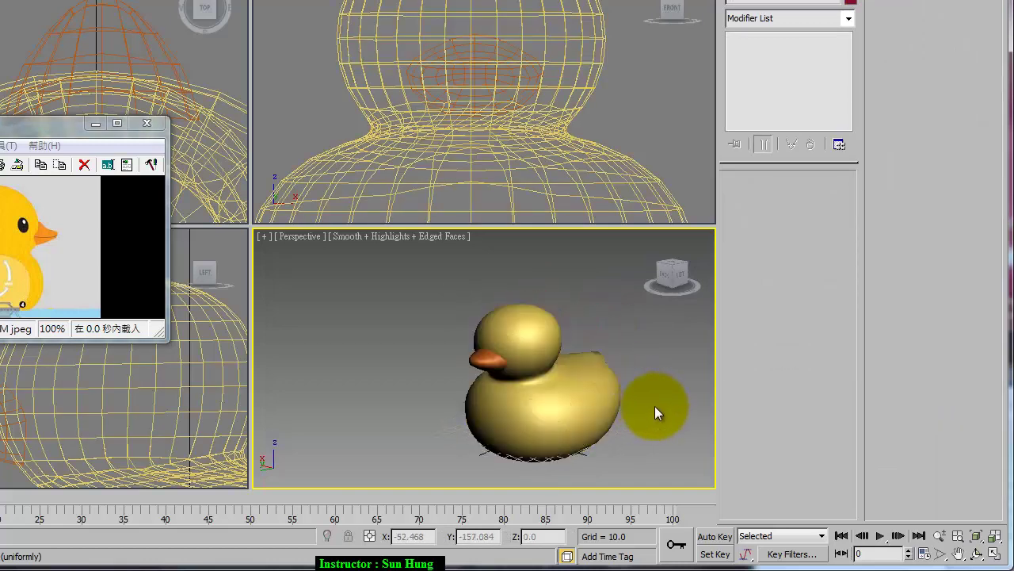
{"action": "middle_click_drag", "start_coordinate": [654, 406], "coordinate": [537, 392], "text": "alt"}
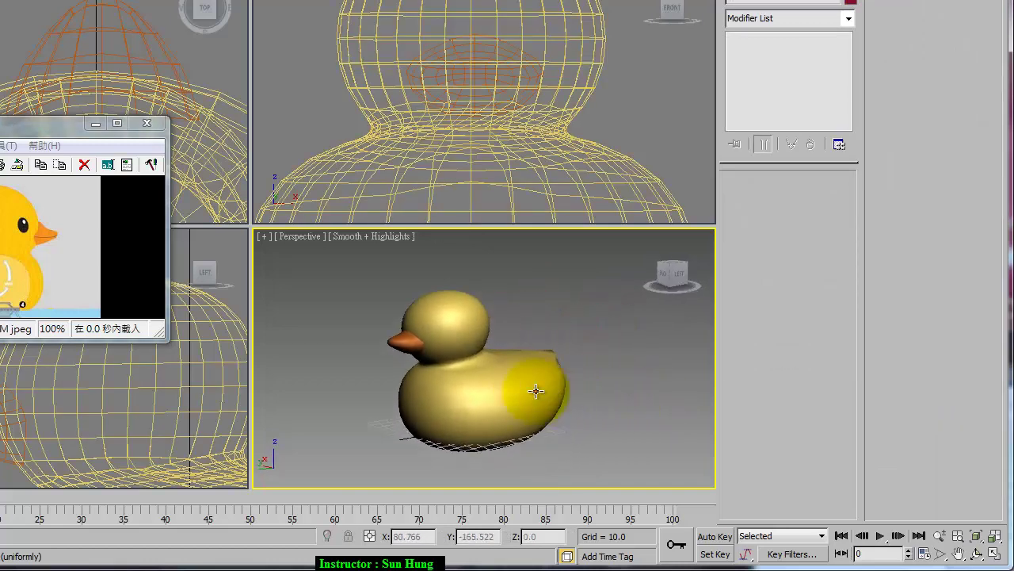
Step: Add a switched-off TurboSmooth to the duck body and start creating a sphere
{"action": "left_click", "coordinate": [537, 392]}
{"action": "left_click", "coordinate": [849, 18]}
{"action": "left_click_drag", "start_coordinate": [851, 59], "coordinate": [891, 490]}
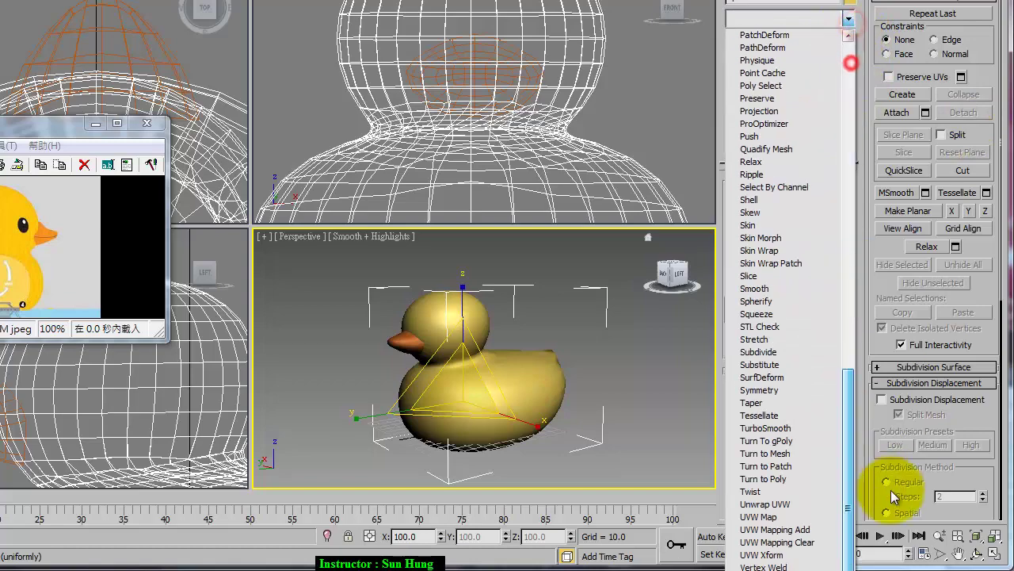
{"action": "left_click", "coordinate": [811, 431]}
{"action": "middle_click_drag", "start_coordinate": [580, 424], "coordinate": [673, 422], "text": "alt"}
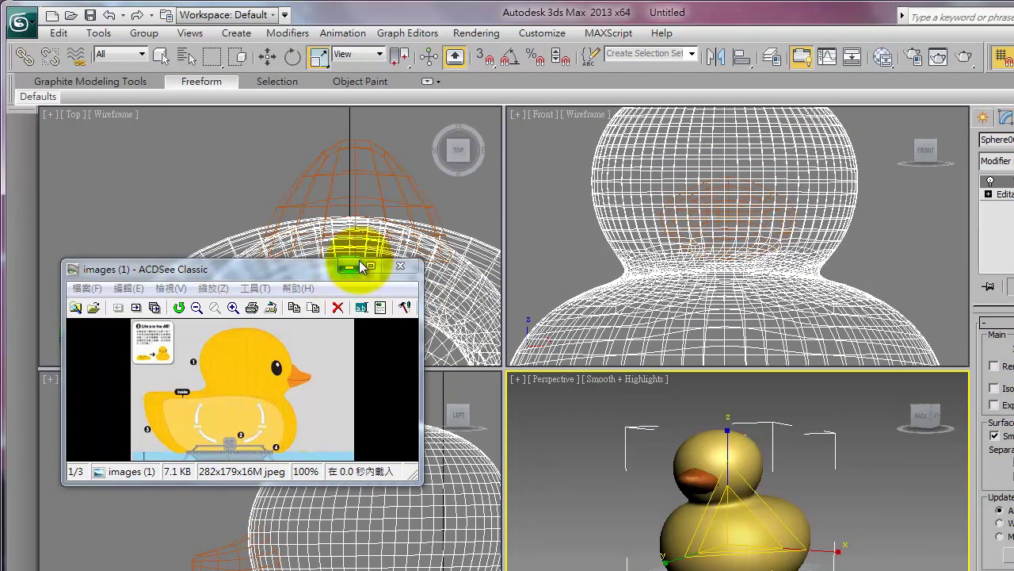
{"action": "left_click", "coordinate": [349, 266]}
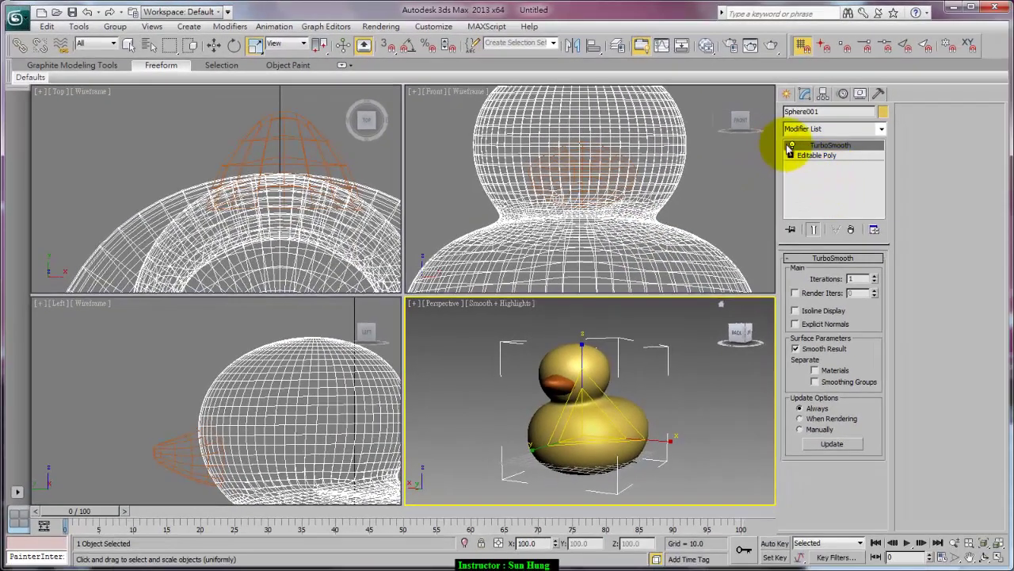
{"action": "left_click", "coordinate": [791, 146]}
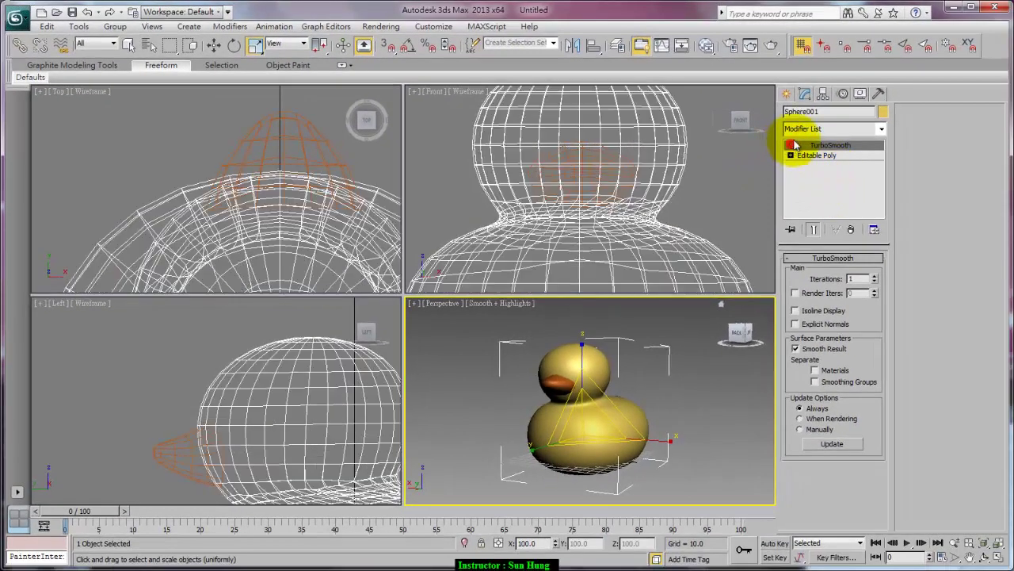
{"action": "left_click", "coordinate": [788, 95]}
{"action": "left_click", "coordinate": [822, 190]}
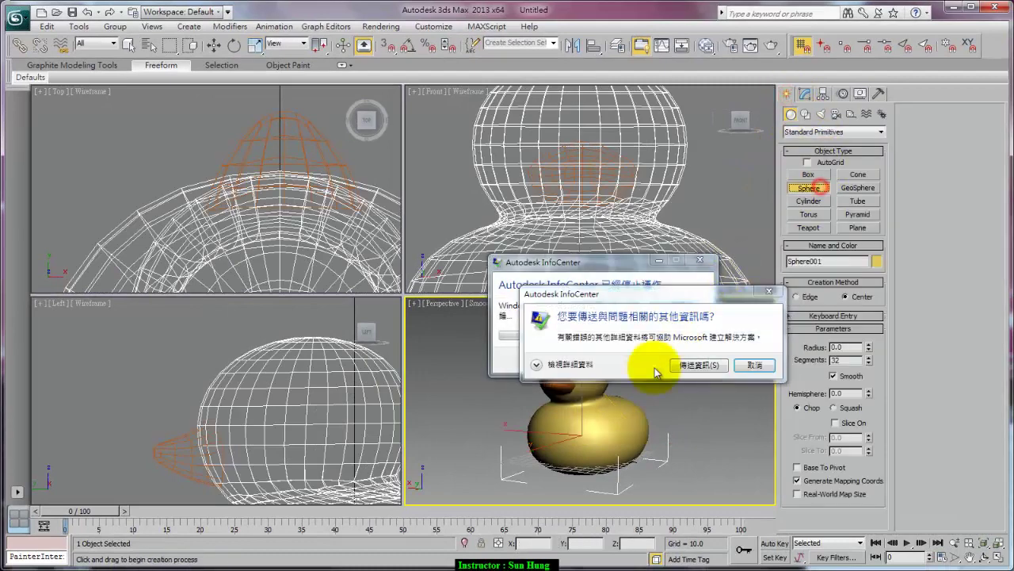
Step: Cancel the Autodesk InfoCenter error dialogs and return to the Create panel
{"action": "left_click", "coordinate": [755, 365]}
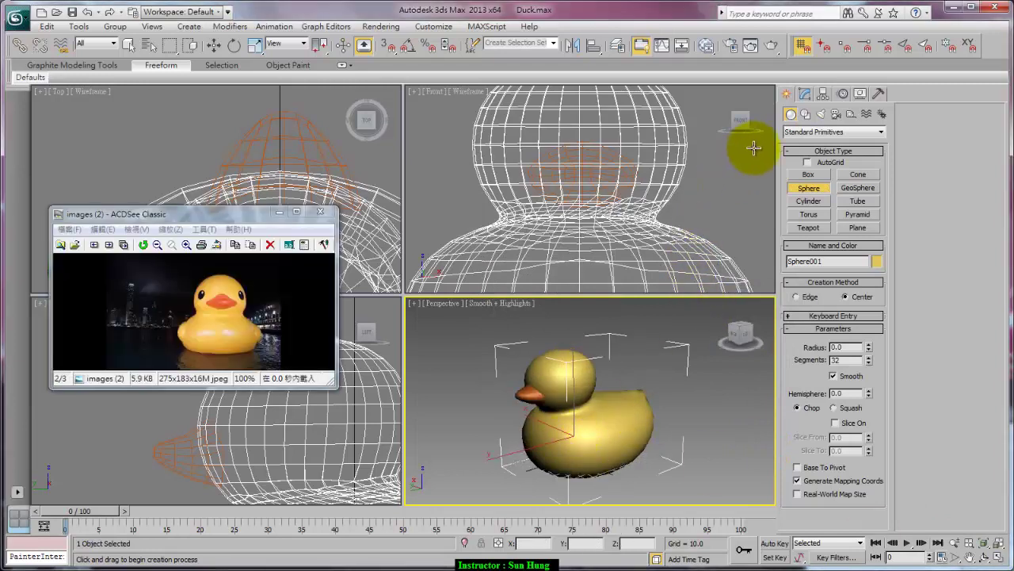
{"action": "left_click", "coordinate": [783, 92]}
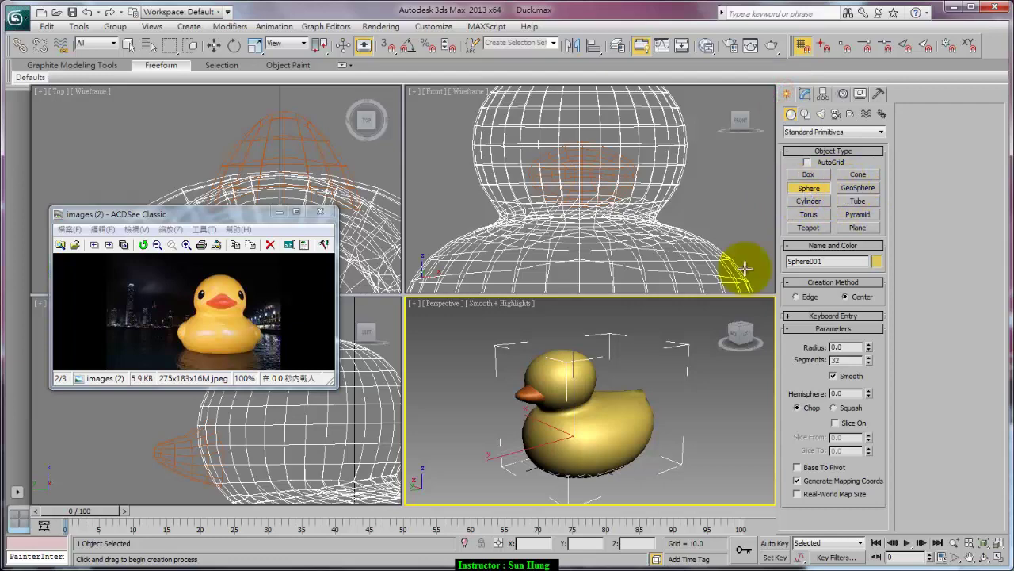
Step: Draw a small trial sphere beside the duck in the front view
{"action": "mouse_move", "coordinate": [678, 192]}
{"action": "middle_mouse_down"}
{"action": "mouse_move", "coordinate": [720, 222]}
{"action": "mouse_move", "coordinate": [680, 170]}
{"action": "middle_mouse_up"}
{"action": "left_click_drag", "start_coordinate": [688, 185], "coordinate": [727, 208]}
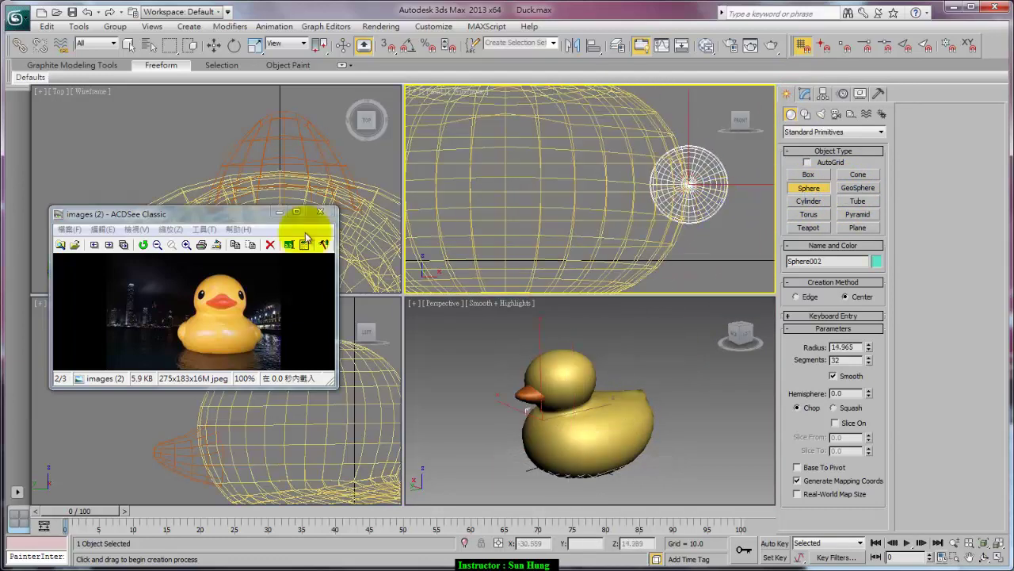
{"action": "left_click", "coordinate": [279, 212]}
{"action": "scroll", "coordinate": [274, 194], "scroll_direction": "down", "scroll_amount": 3}
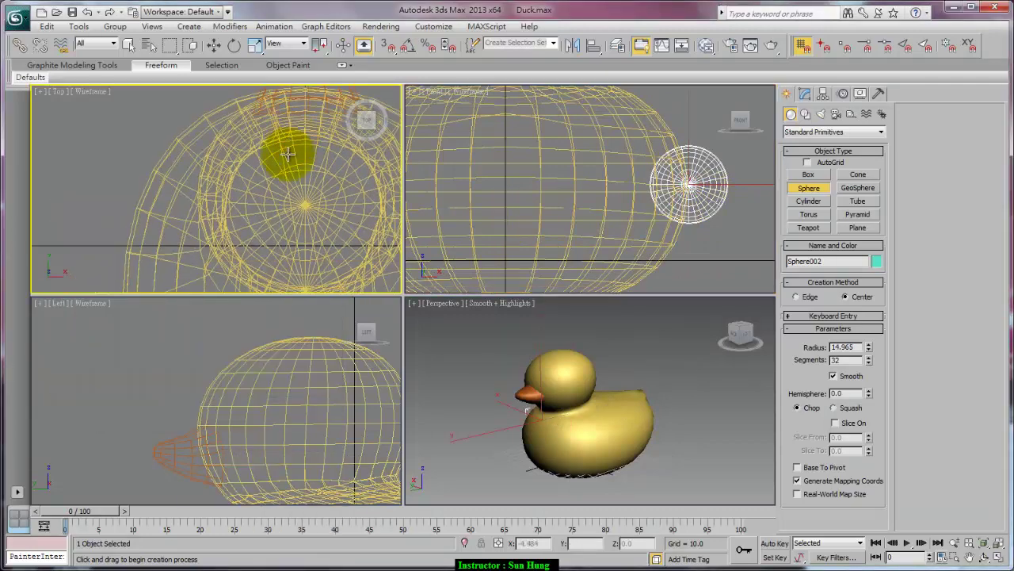
{"action": "scroll", "coordinate": [273, 194], "scroll_direction": "down", "scroll_amount": 3}
{"action": "scroll", "coordinate": [266, 178], "scroll_direction": "down", "scroll_amount": 2}
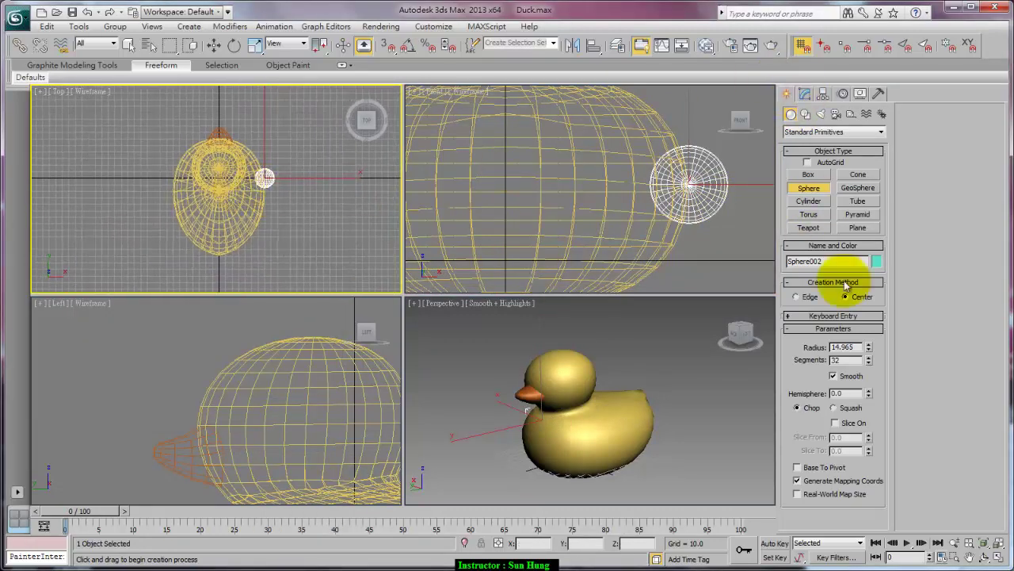
Step: Stretch the trial sphere into a narrow ellipse on Y, then delete it
{"action": "left_click", "coordinate": [255, 46]}
{"action": "left_click_drag", "start_coordinate": [266, 171], "coordinate": [262, 99]}
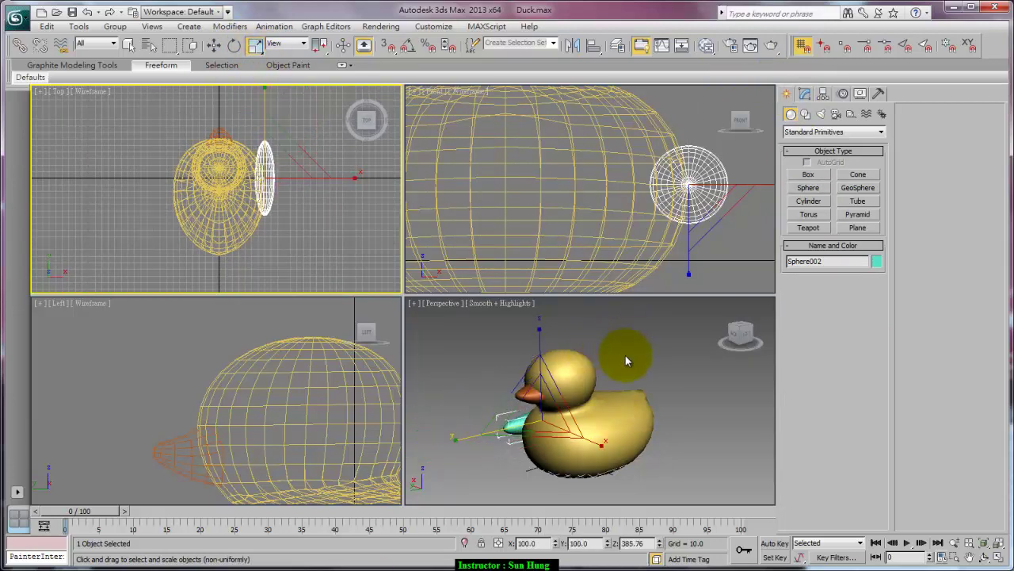
{"action": "middle_click_drag", "start_coordinate": [625, 360], "coordinate": [627, 414], "text": "alt"}
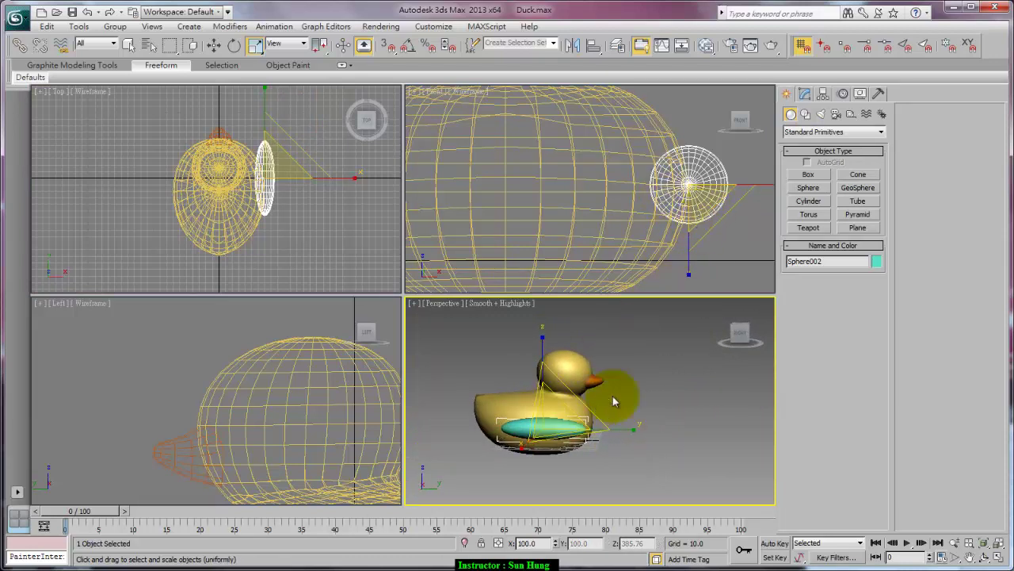
{"action": "key", "text": "Delete"}
{"action": "left_click", "coordinate": [826, 132]}
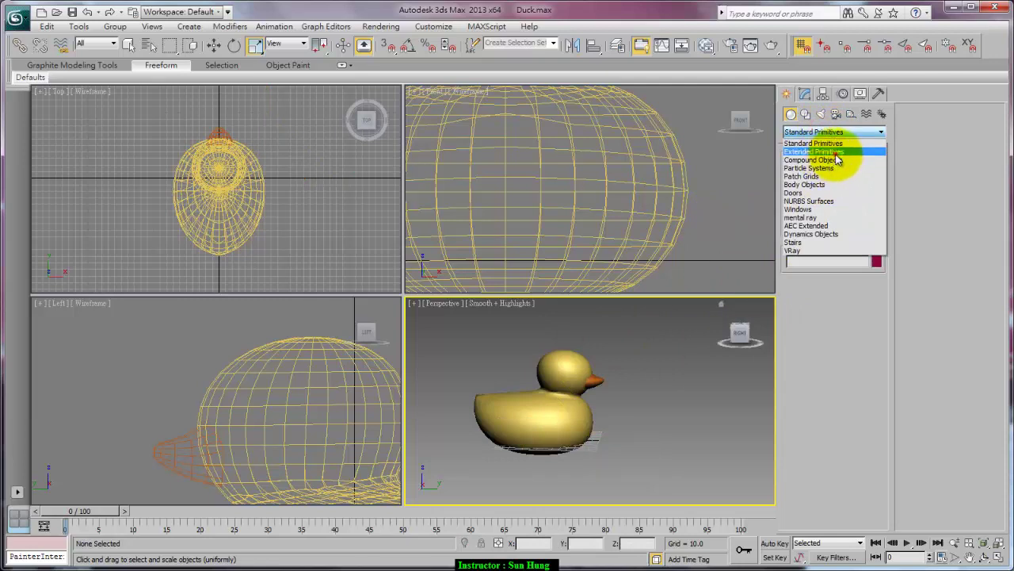
Step: Create an Extended Primitives capsule beside the duck's body with 5 height segments
{"action": "left_click", "coordinate": [836, 155]}
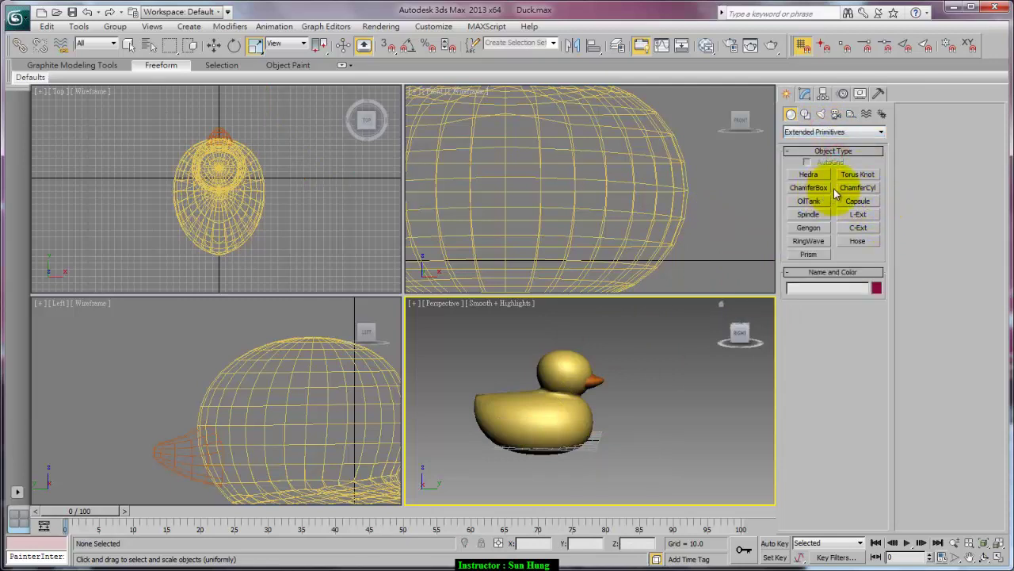
{"action": "left_click", "coordinate": [861, 201]}
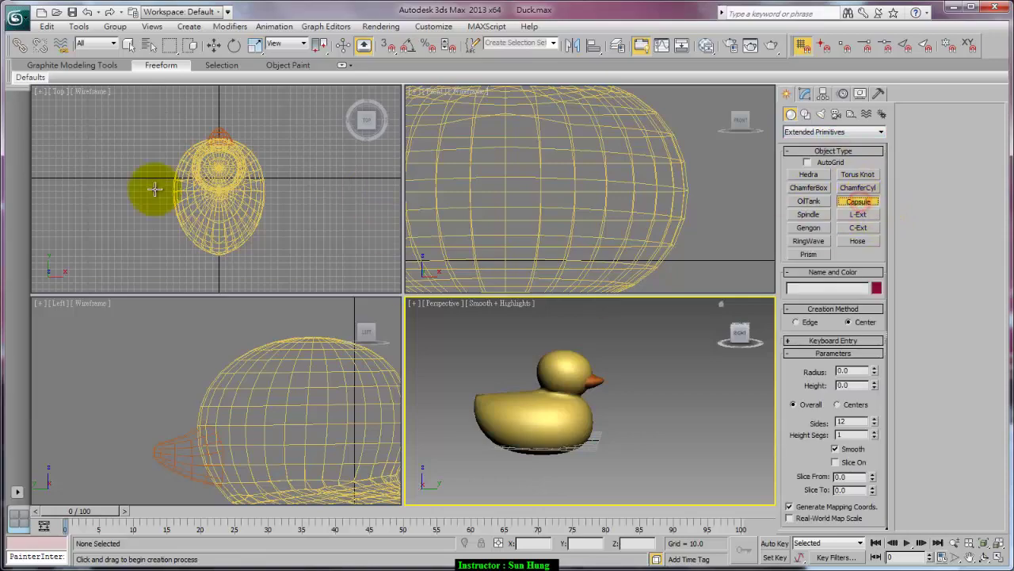
{"action": "scroll", "coordinate": [632, 181], "scroll_direction": "down", "scroll_amount": 5}
{"action": "scroll", "coordinate": [666, 208], "scroll_direction": "up", "scroll_amount": 1}
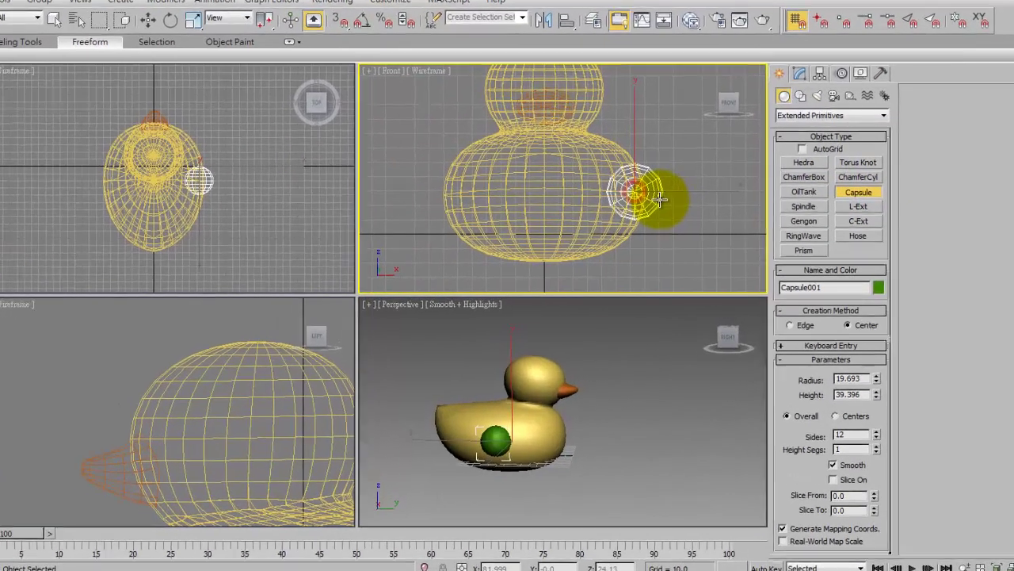
{"action": "left_click_drag", "start_coordinate": [664, 201], "coordinate": [634, 195]}
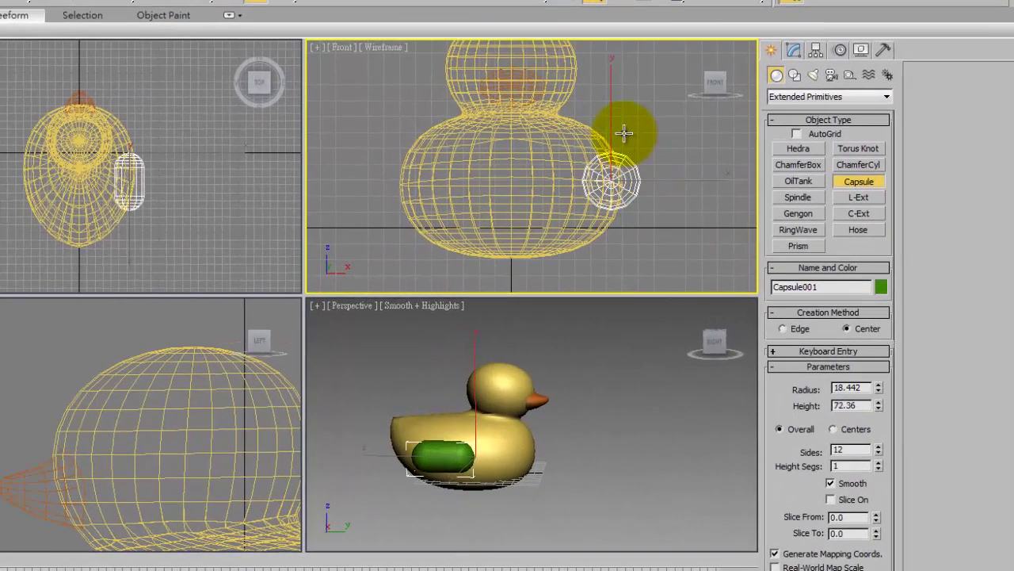
{"action": "left_click", "coordinate": [665, 162]}
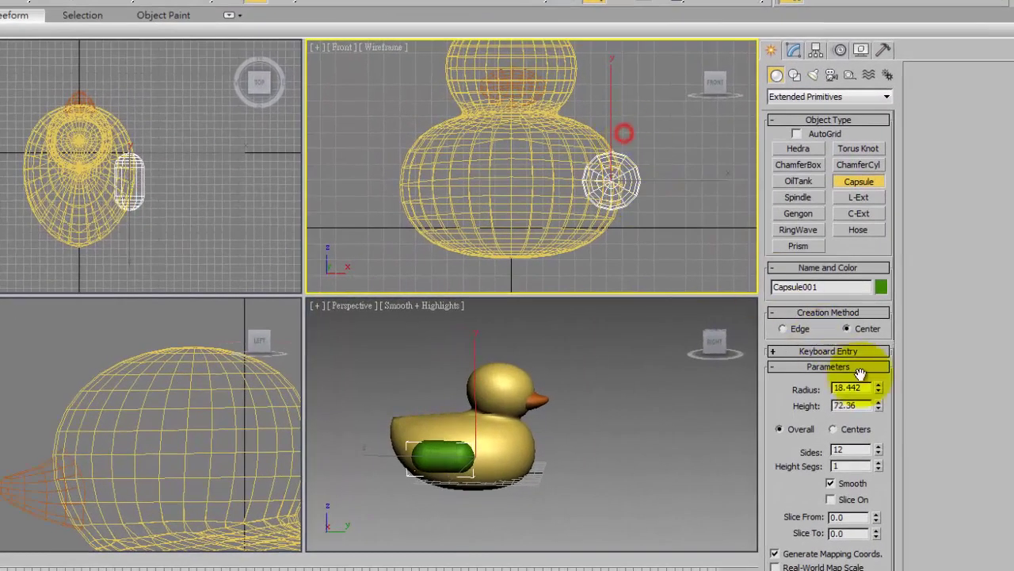
{"action": "left_click", "coordinate": [879, 462]}
{"action": "left_click", "coordinate": [879, 463]}
{"action": "left_click", "coordinate": [878, 463]}
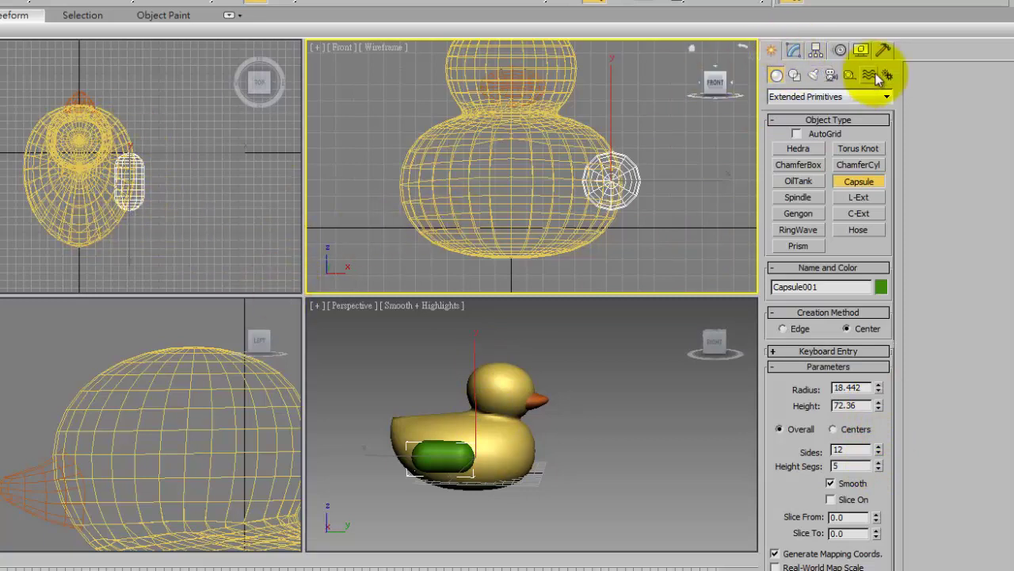
Step: Open the capsule's Modifier List in the Modify panel
{"action": "left_click", "coordinate": [790, 51]}
{"action": "left_click", "coordinate": [888, 95]}
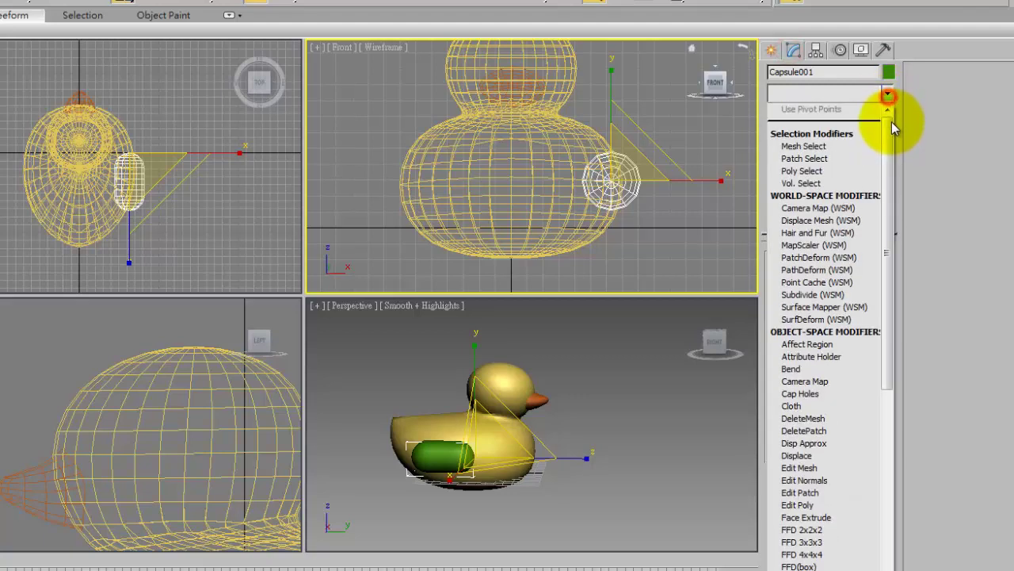
{"action": "scroll", "coordinate": [871, 284], "scroll_direction": "down", "scroll_amount": 3}
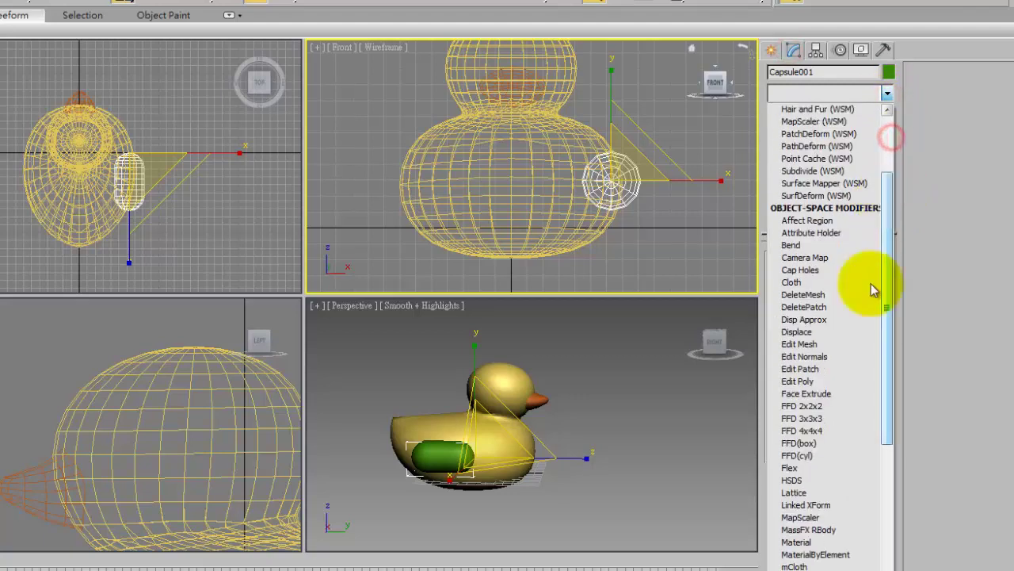
Step: Apply an FFD 4x4x4 modifier and select lattice control points in the Top view
{"action": "left_click", "coordinate": [837, 432]}
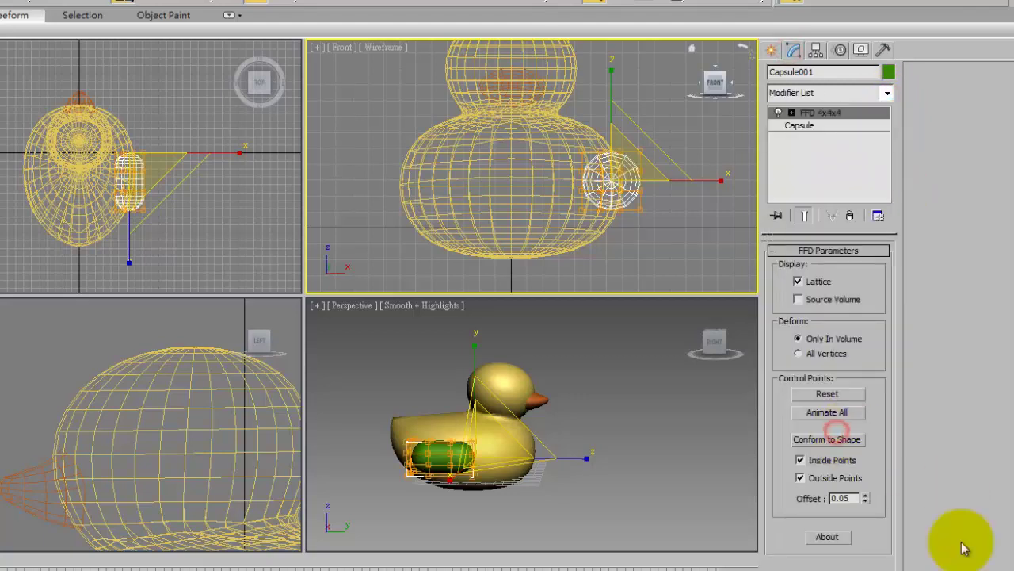
{"action": "left_click", "coordinate": [792, 113]}
{"action": "left_click", "coordinate": [825, 126]}
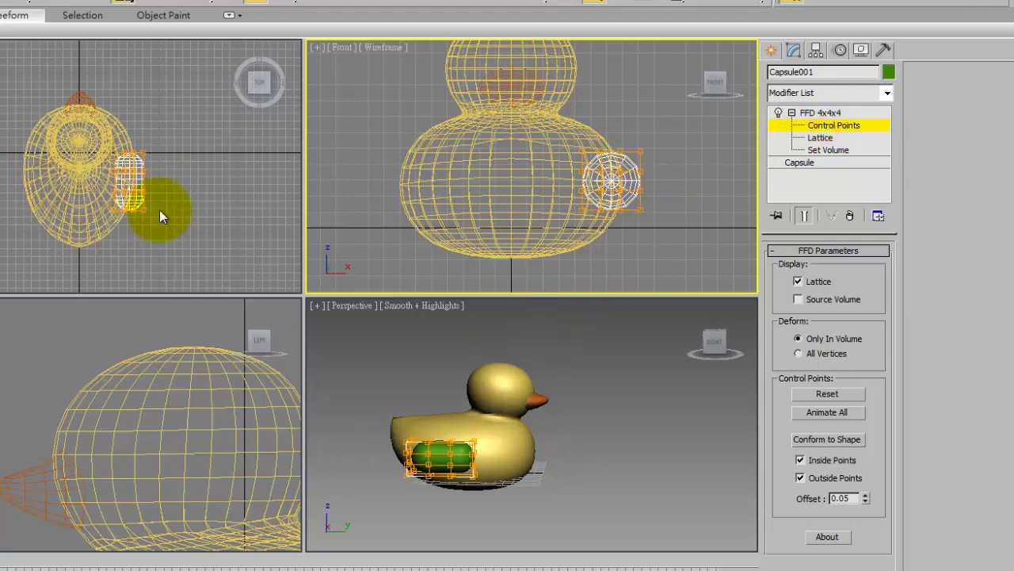
{"action": "scroll", "coordinate": [159, 209], "scroll_direction": "up", "scroll_amount": 3}
{"action": "scroll", "coordinate": [198, 229], "scroll_direction": "up", "scroll_amount": 3}
{"action": "mouse_move", "coordinate": [162, 111]}
{"action": "left_mouse_down"}
{"action": "mouse_move", "coordinate": [110, 211]}
{"action": "mouse_move", "coordinate": [192, 241]}
{"action": "left_mouse_up"}
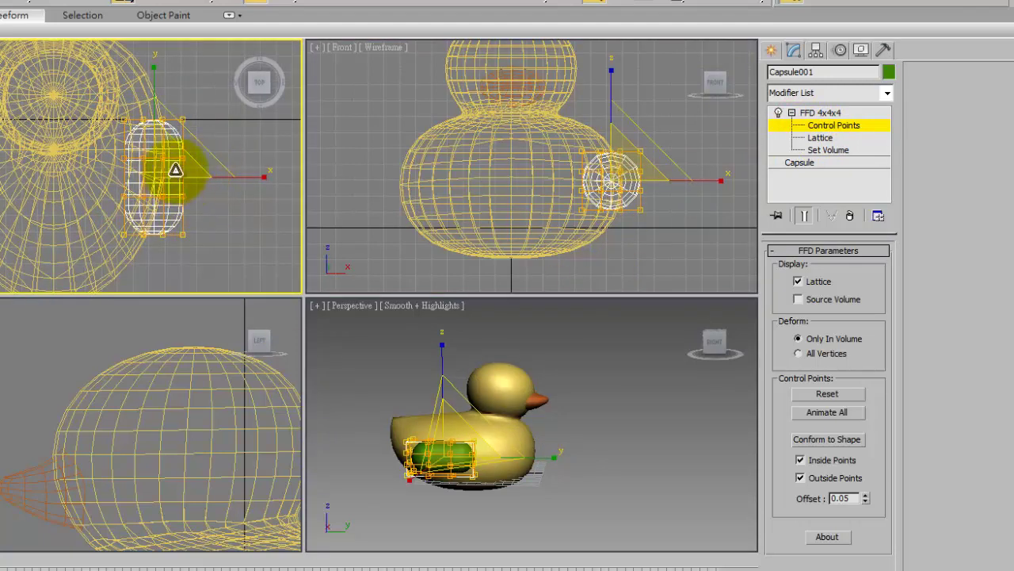
Step: Move the selected control points in Front view and rotate them slightly in Top view
{"action": "right_click", "coordinate": [704, 162]}
{"action": "left_click_drag", "start_coordinate": [657, 152], "coordinate": [628, 152]}
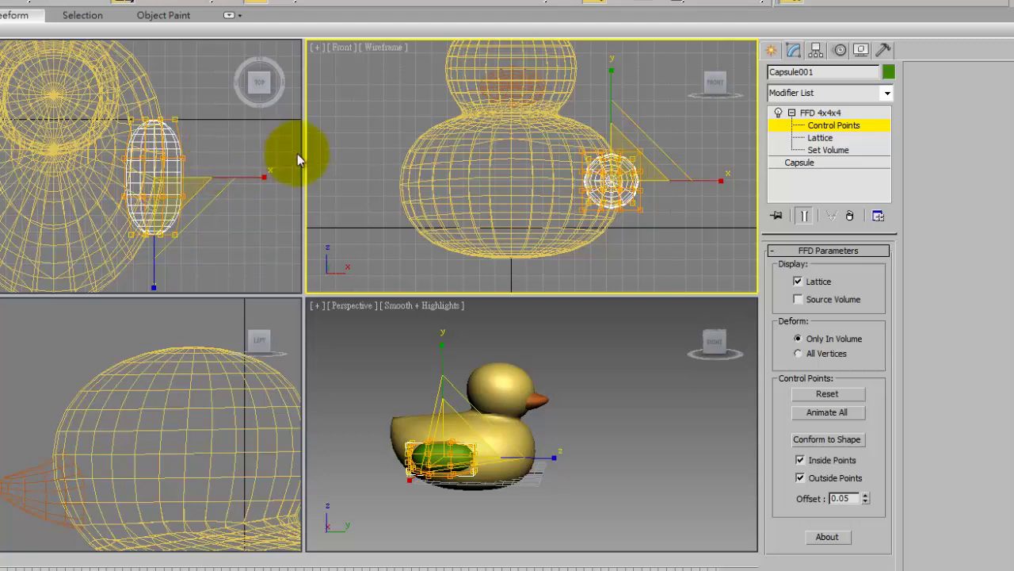
{"action": "right_click", "coordinate": [81, 193]}
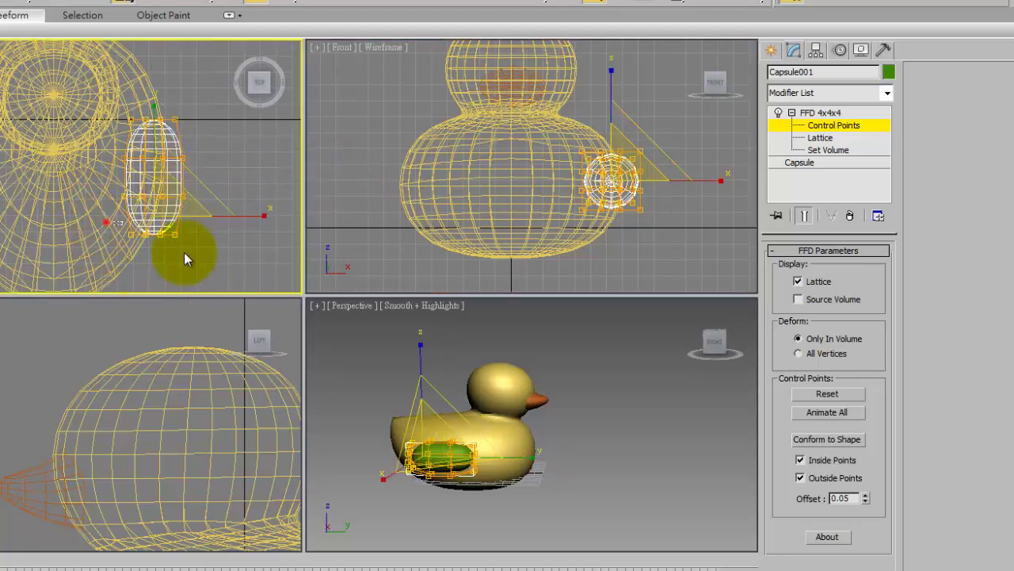
{"action": "key", "text": "e"}
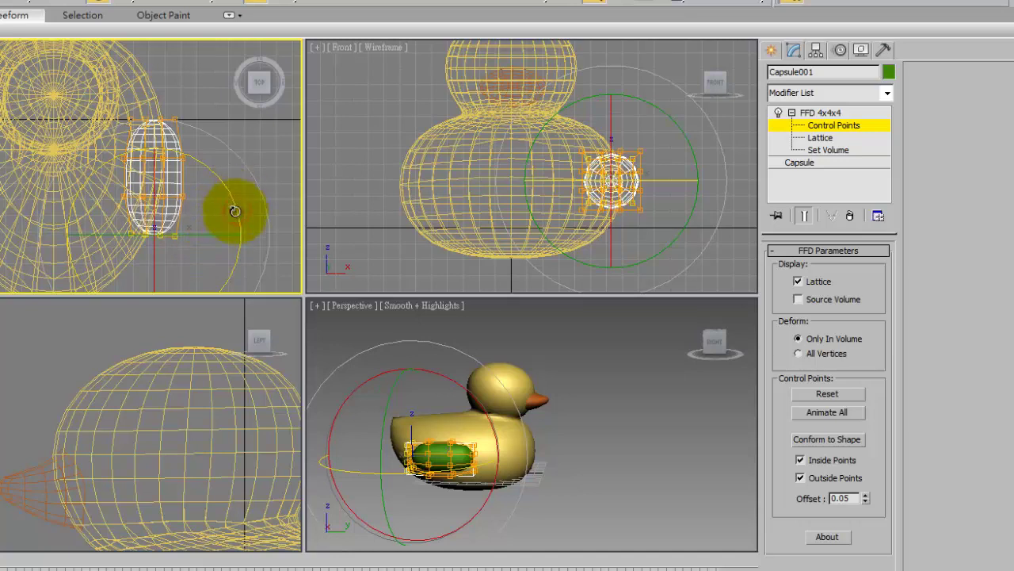
{"action": "mouse_move", "coordinate": [235, 203]}
{"action": "left_mouse_down"}
{"action": "mouse_move", "coordinate": [228, 168]}
{"action": "mouse_move", "coordinate": [166, 208]}
{"action": "left_mouse_up"}
{"action": "key", "text": "w"}
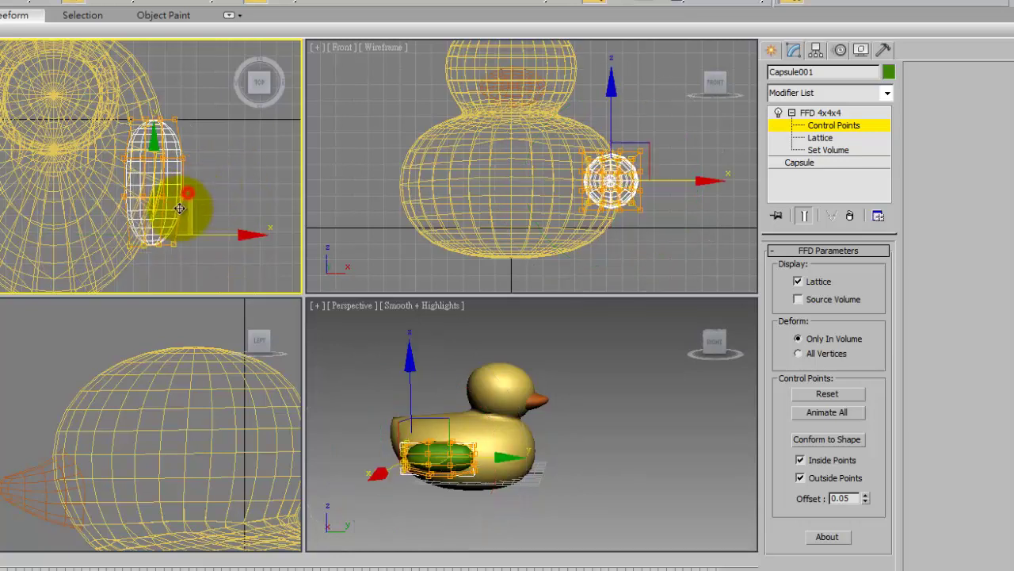
Step: Select and pull further lattice point groups to bend the capsule into a curved wing
{"action": "mouse_move", "coordinate": [96, 100]}
{"action": "left_mouse_down"}
{"action": "mouse_move", "coordinate": [179, 111]}
{"action": "mouse_move", "coordinate": [190, 68]}
{"action": "left_mouse_up"}
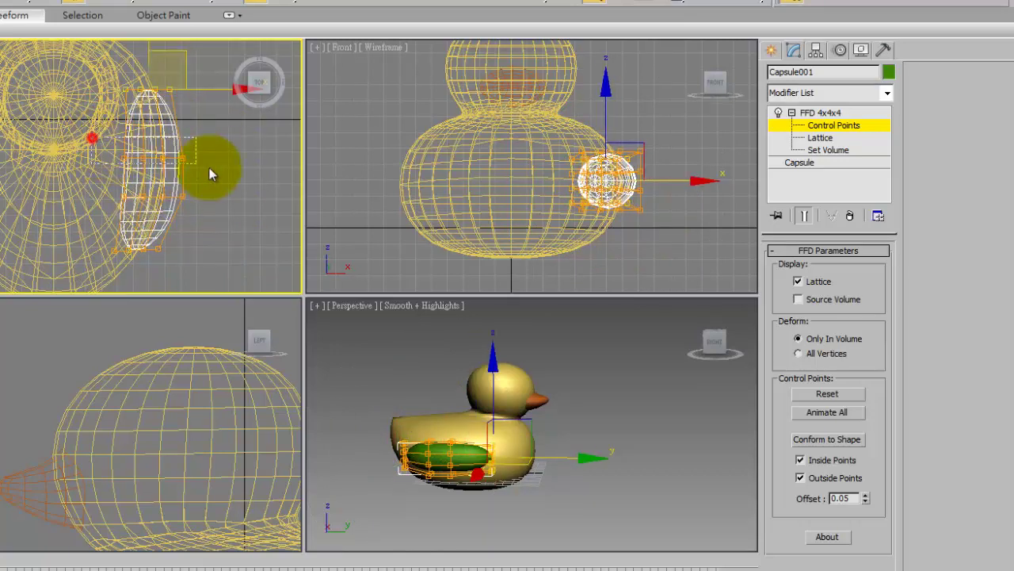
{"action": "left_click_drag", "start_coordinate": [198, 111], "coordinate": [177, 155]}
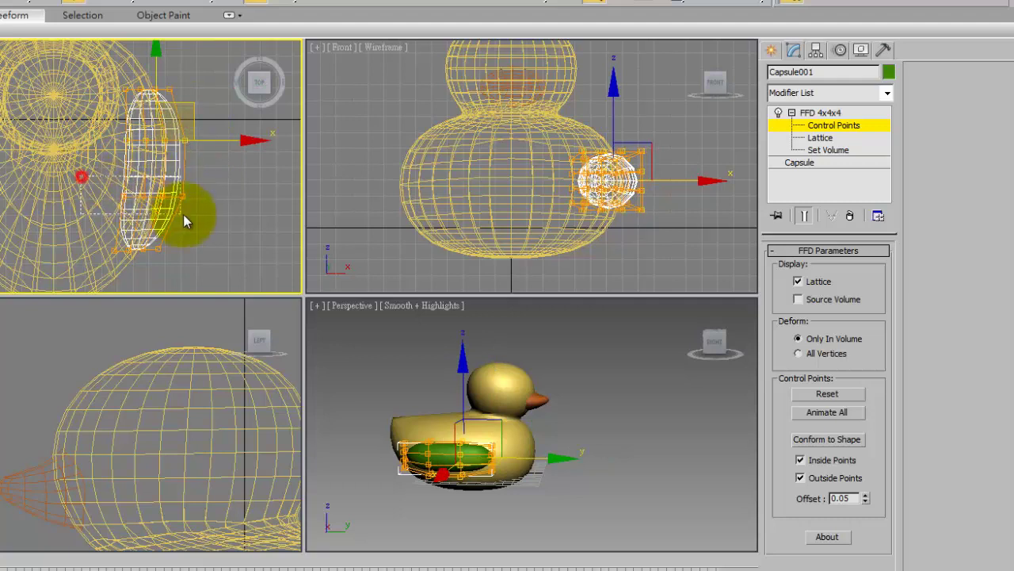
{"action": "left_click_drag", "start_coordinate": [183, 214], "coordinate": [202, 184]}
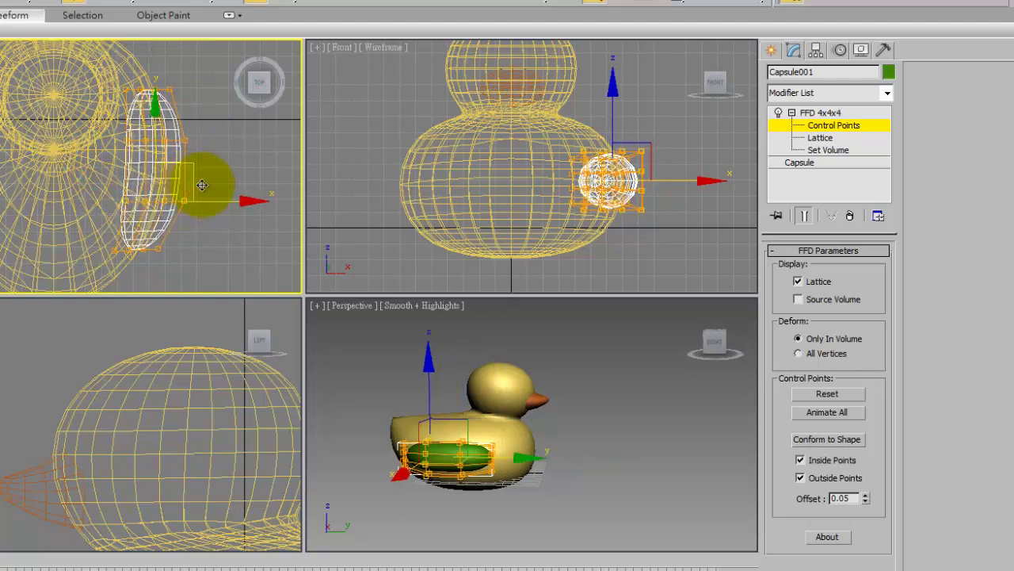
{"action": "mouse_move", "coordinate": [675, 356]}
{"action": "middle_mouse_down", "text": "alt"}
{"action": "mouse_move", "coordinate": [737, 332]}
{"action": "mouse_move", "coordinate": [634, 468]}
{"action": "middle_mouse_up", "text": "alt"}
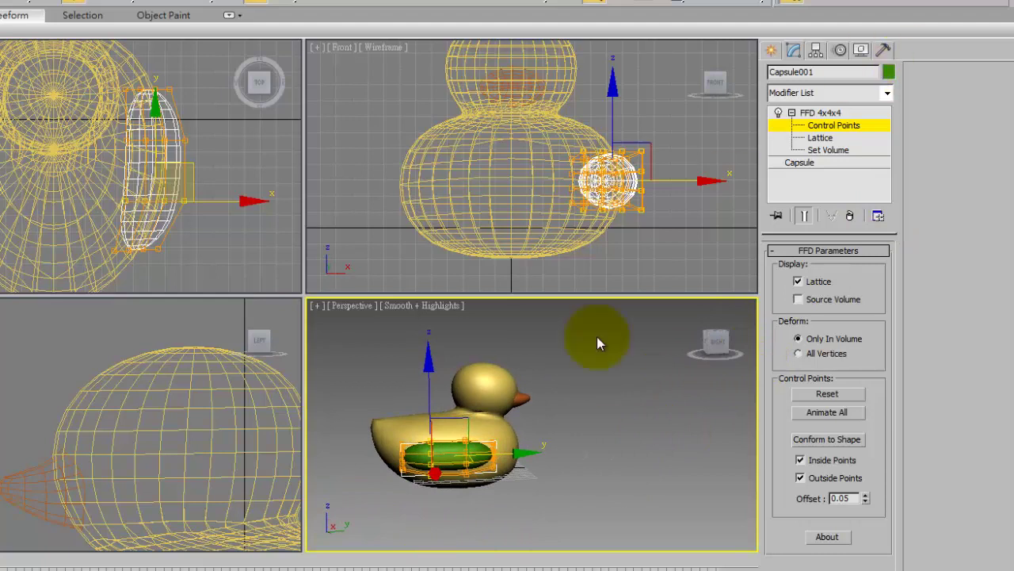
{"action": "scroll", "coordinate": [143, 305], "scroll_direction": "down", "scroll_amount": 2}
{"action": "scroll", "coordinate": [134, 365], "scroll_direction": "down", "scroll_amount": 2}
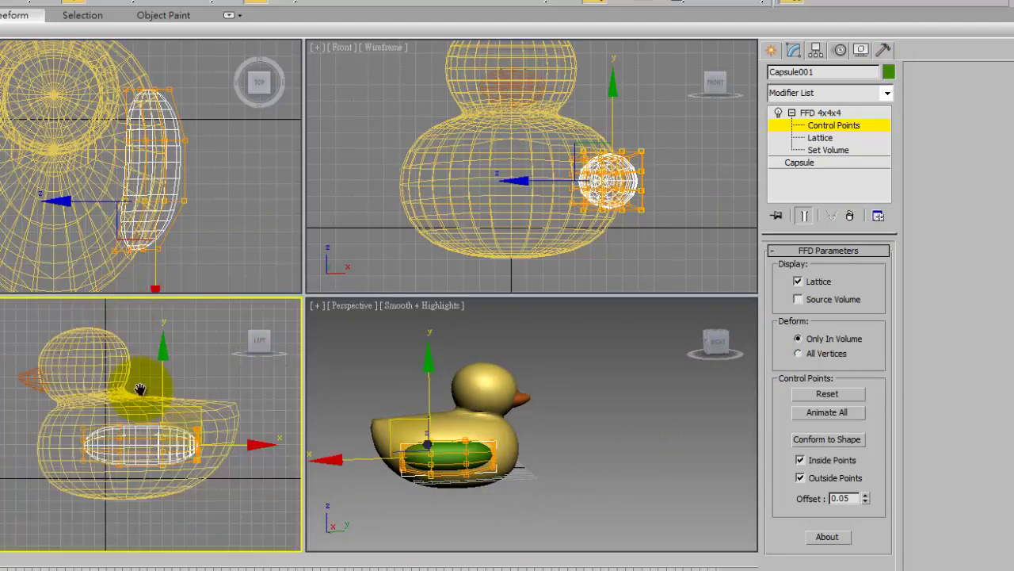
{"action": "scroll", "coordinate": [126, 431], "scroll_direction": "down", "scroll_amount": 2}
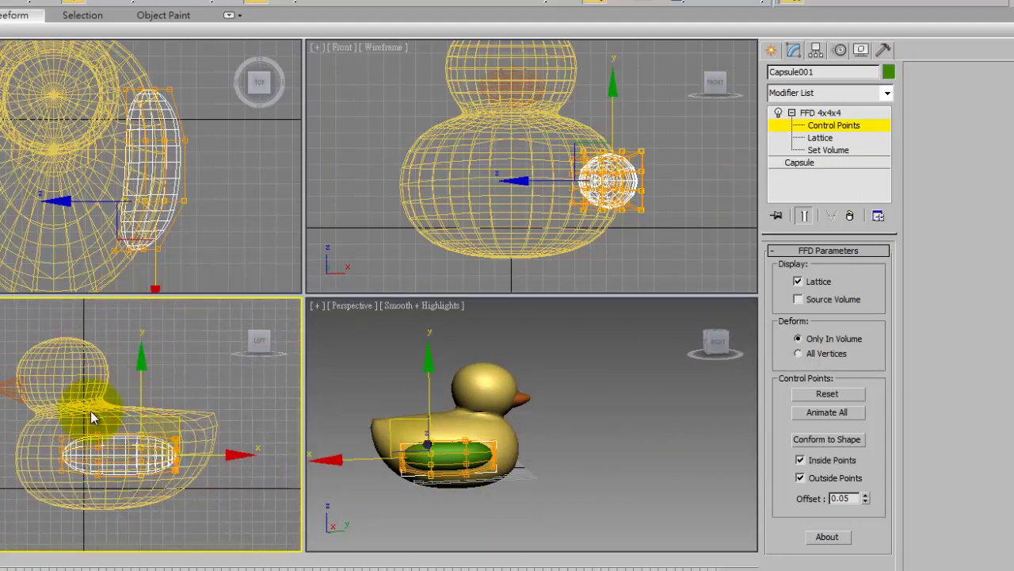
{"action": "mouse_move", "coordinate": [145, 466]}
{"action": "left_mouse_down"}
{"action": "mouse_move", "coordinate": [122, 402]}
{"action": "mouse_move", "coordinate": [124, 414]}
{"action": "left_mouse_up"}
{"action": "left_click", "coordinate": [44, 428]}
{"action": "left_click_drag", "start_coordinate": [45, 428], "coordinate": [76, 485]}
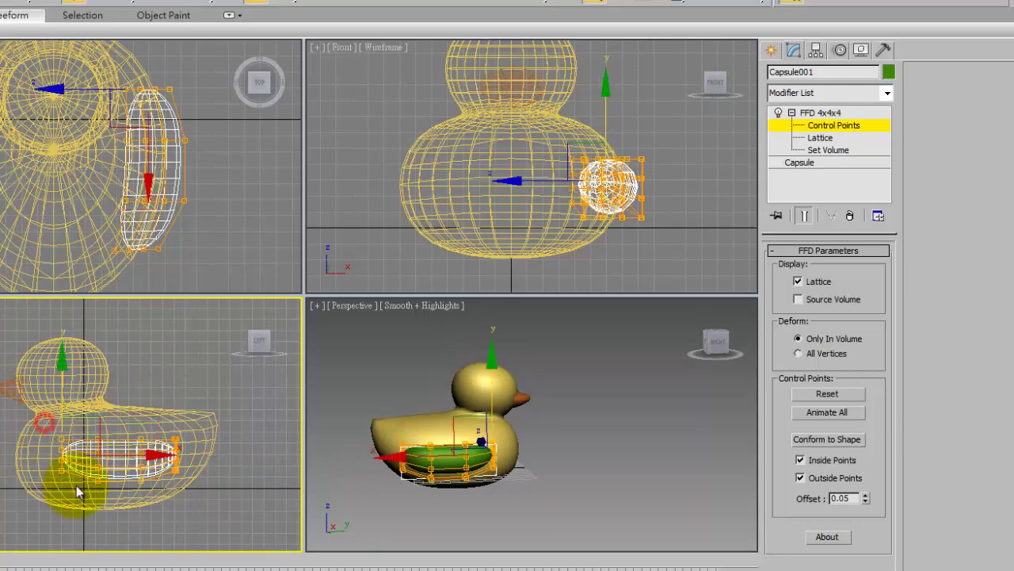
Step: Move the whole wing capsule onto the duck's side
{"action": "left_click", "coordinate": [821, 112]}
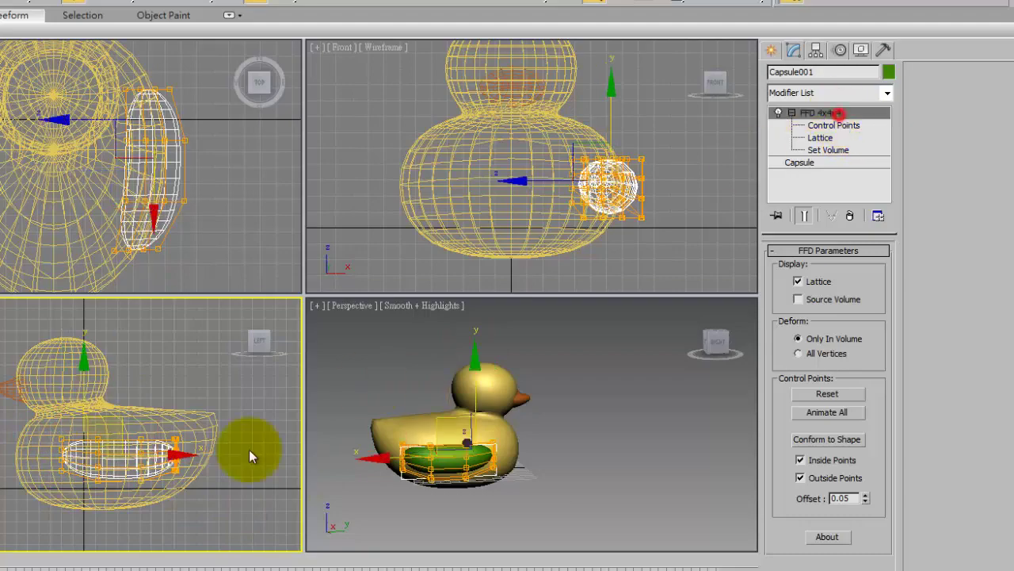
{"action": "left_click_drag", "start_coordinate": [127, 428], "coordinate": [113, 420]}
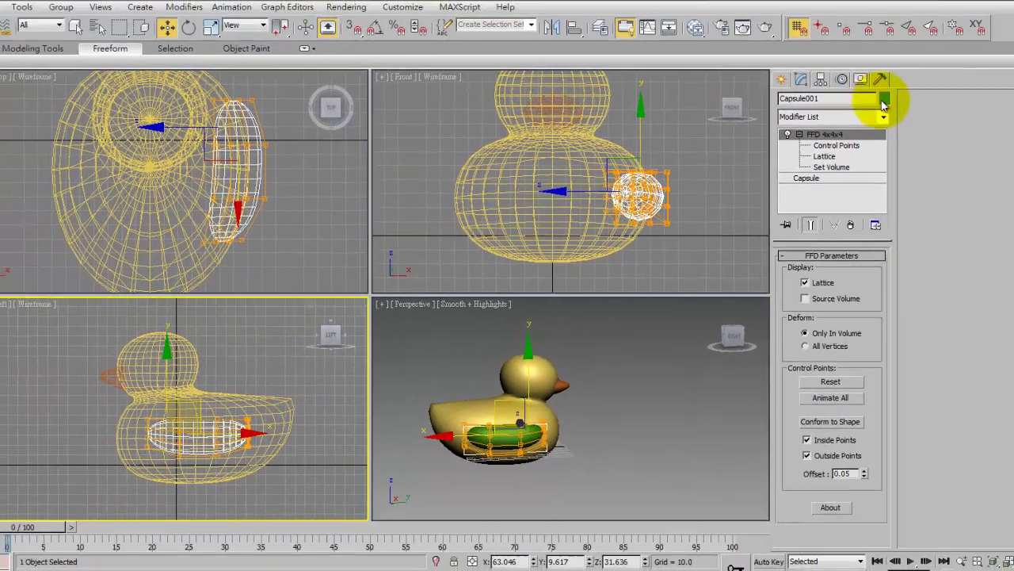
{"action": "left_click", "coordinate": [881, 111]}
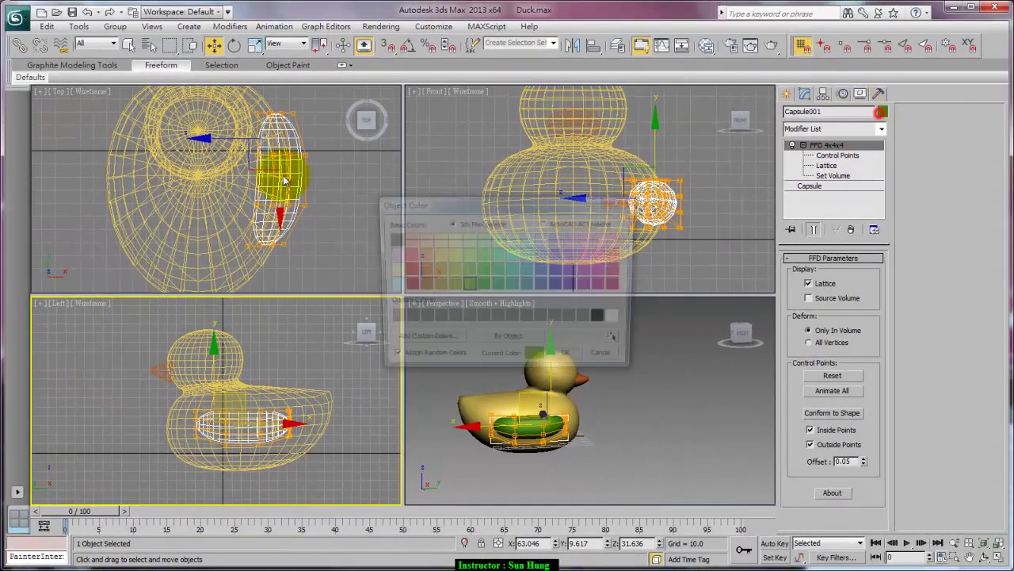
Step: Set the wing capsule's object colour to yellow
{"action": "left_click", "coordinate": [566, 360]}
{"action": "left_click", "coordinate": [665, 443]}
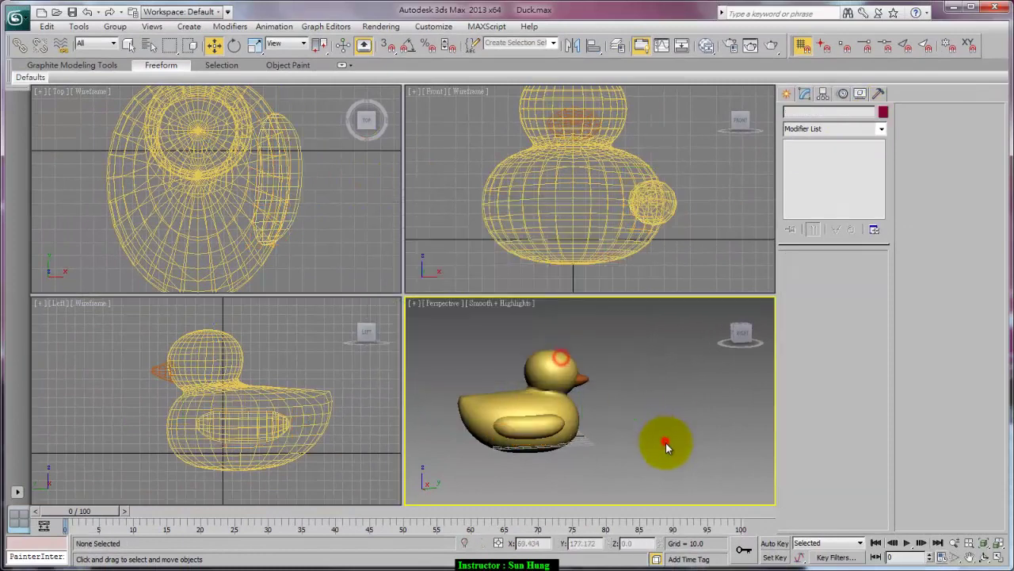
{"action": "mouse_move", "coordinate": [666, 443]}
{"action": "middle_mouse_down", "text": "alt"}
{"action": "mouse_move", "coordinate": [539, 413]}
{"action": "mouse_move", "coordinate": [562, 463]}
{"action": "mouse_move", "coordinate": [737, 418]}
{"action": "mouse_move", "coordinate": [746, 402]}
{"action": "mouse_move", "coordinate": [576, 418]}
{"action": "mouse_move", "coordinate": [657, 452]}
{"action": "mouse_move", "coordinate": [626, 444]}
{"action": "middle_mouse_up", "text": "alt"}
Step: Mirror a copy of the wing in World coordinates onto the duck's other side
{"action": "left_click", "coordinate": [666, 198]}
{"action": "left_click", "coordinate": [285, 43]}
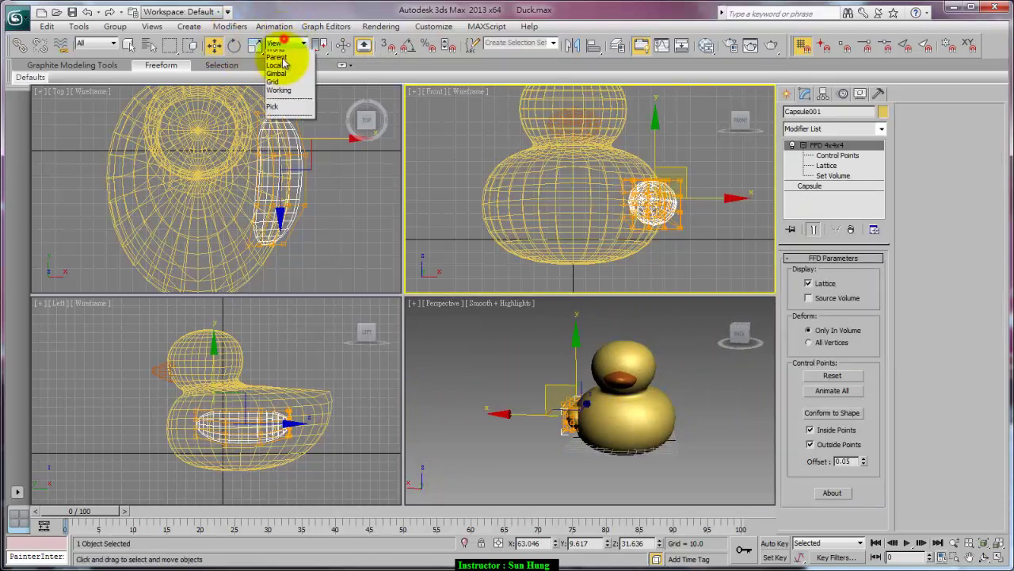
{"action": "left_click", "coordinate": [287, 74]}
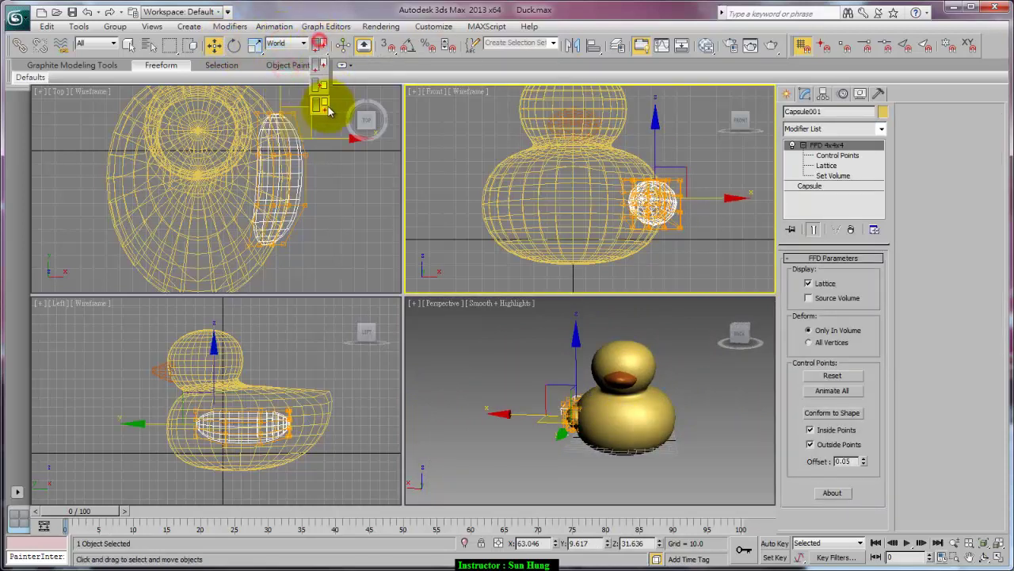
{"action": "left_click", "coordinate": [575, 46]}
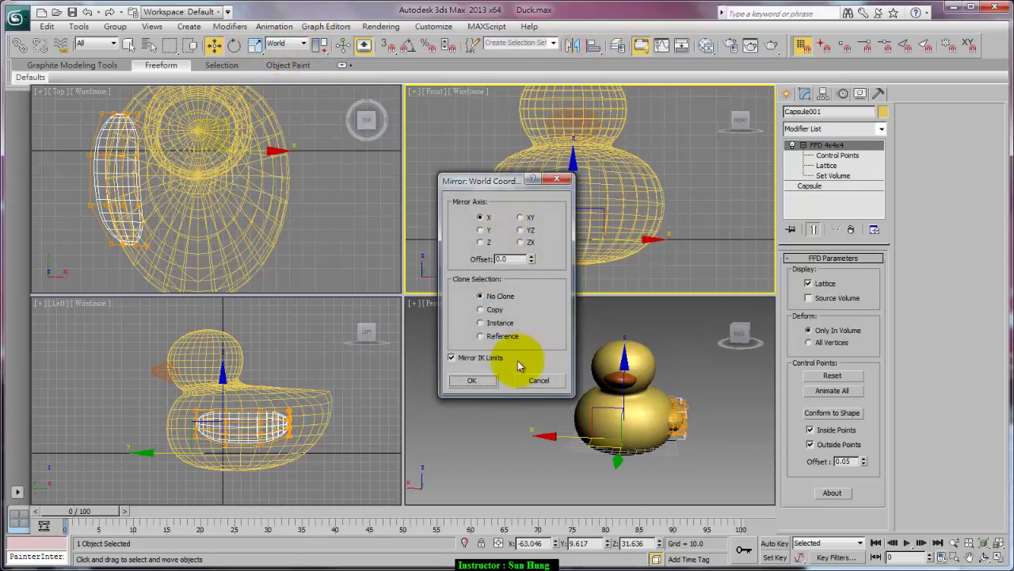
{"action": "left_click", "coordinate": [493, 309]}
{"action": "left_click", "coordinate": [472, 380]}
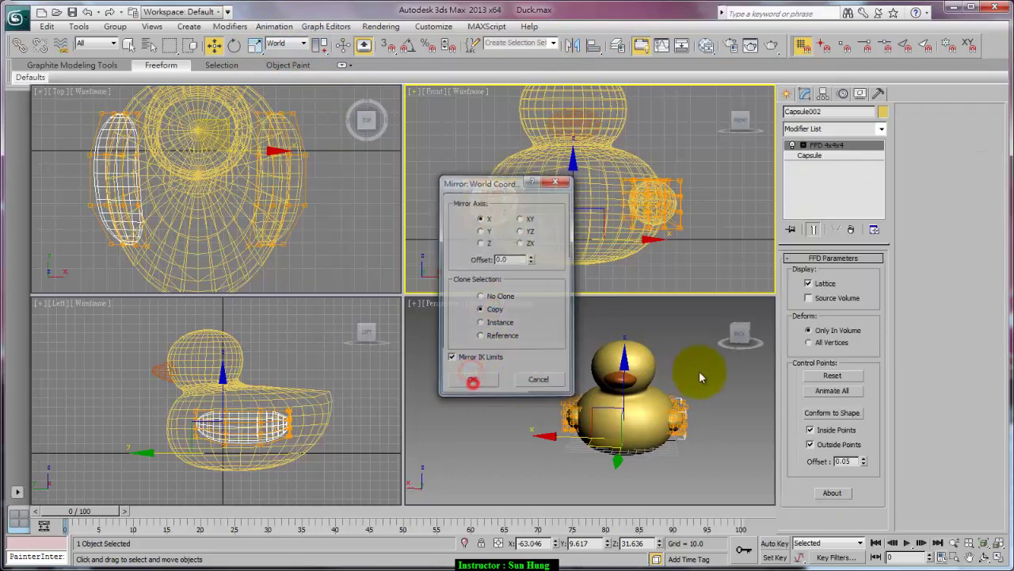
{"action": "left_click", "coordinate": [700, 370]}
Step: Draw a large rectangle spline around the duck in the Top view
{"action": "key", "text": "z"}
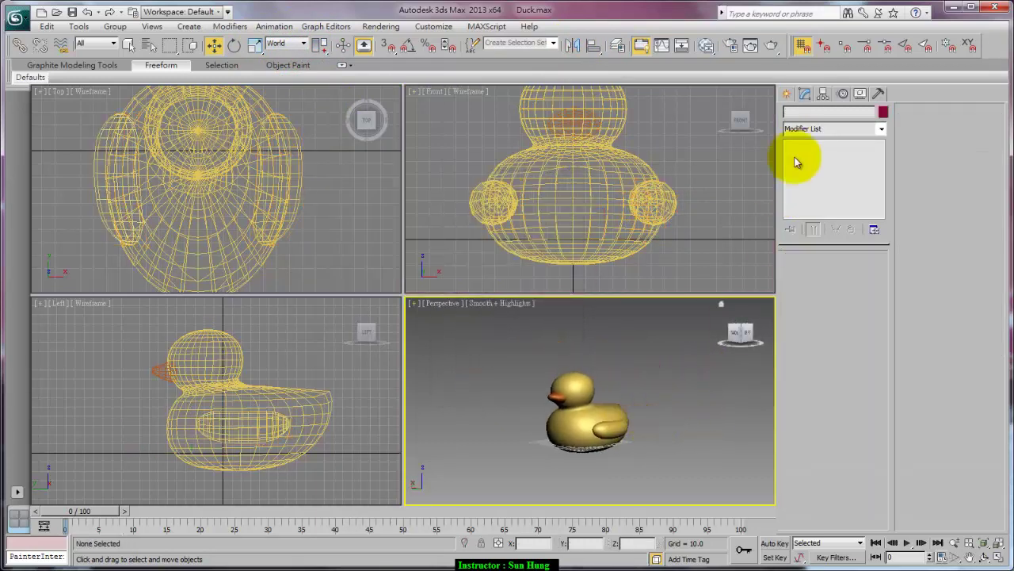
{"action": "left_click", "coordinate": [790, 94]}
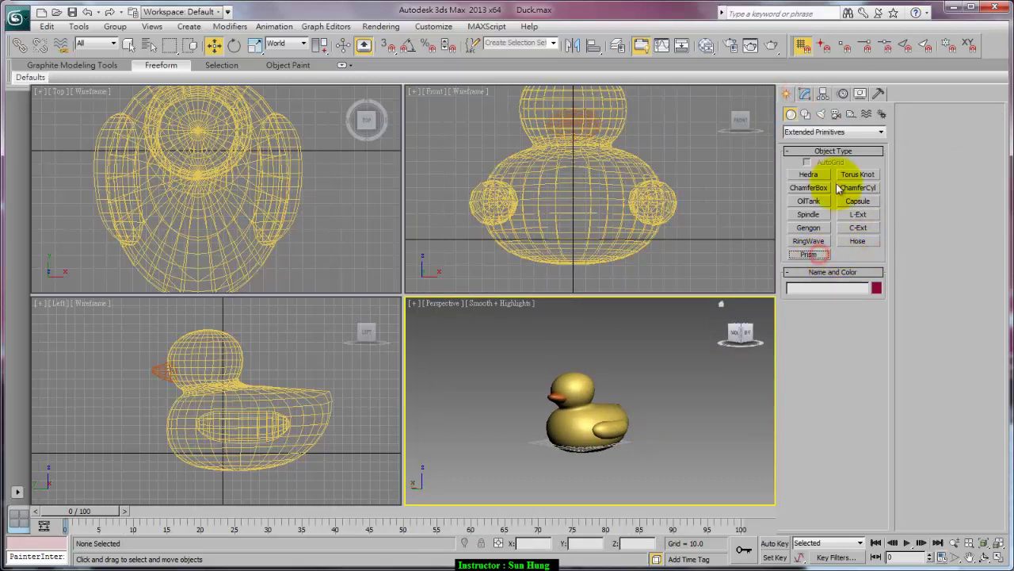
{"action": "left_click", "coordinate": [812, 132]}
{"action": "left_click", "coordinate": [813, 136]}
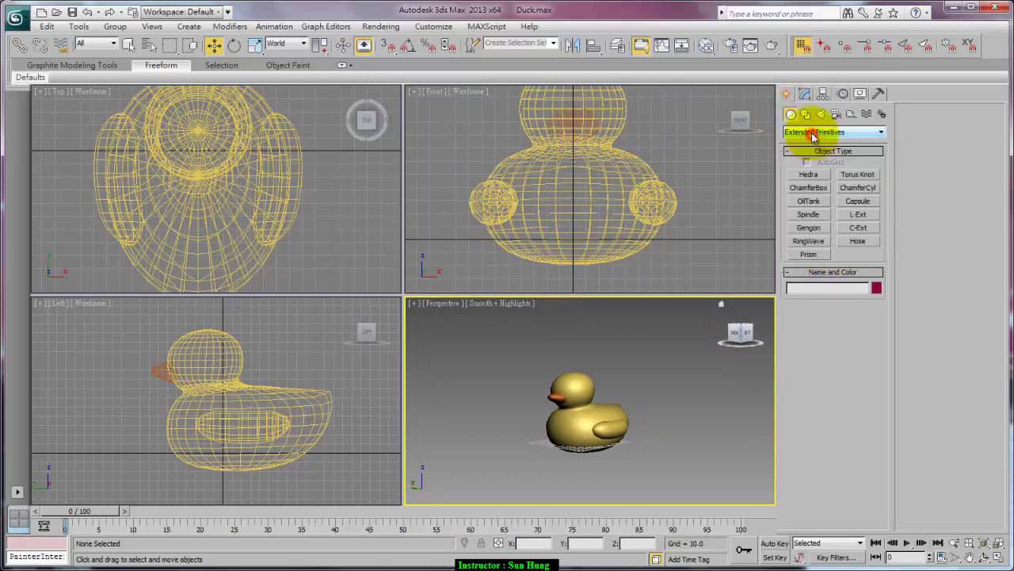
{"action": "left_click", "coordinate": [807, 116]}
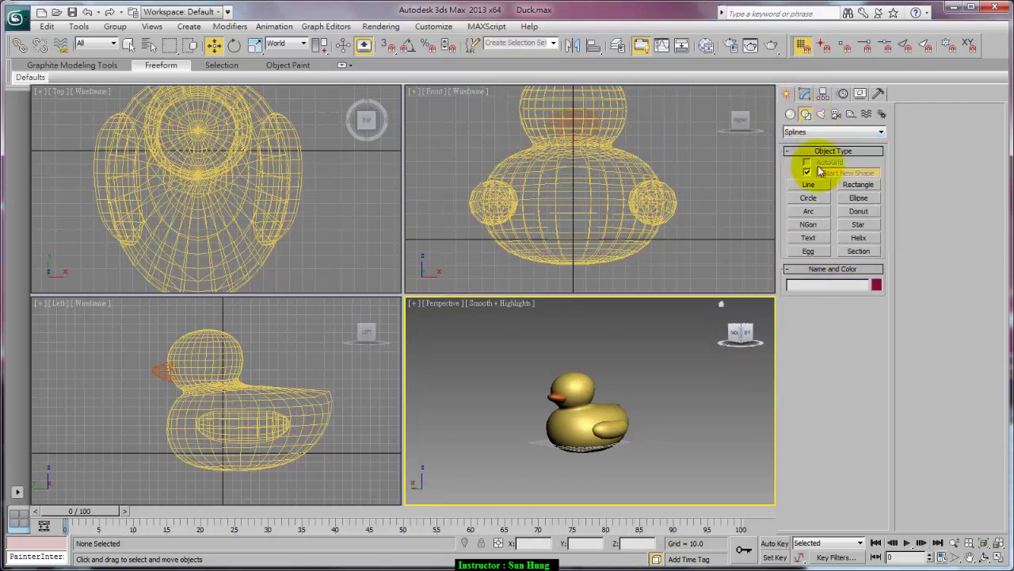
{"action": "left_click", "coordinate": [856, 189]}
{"action": "scroll", "coordinate": [158, 186], "scroll_direction": "down", "scroll_amount": 5}
{"action": "scroll", "coordinate": [162, 159], "scroll_direction": "down", "scroll_amount": 2}
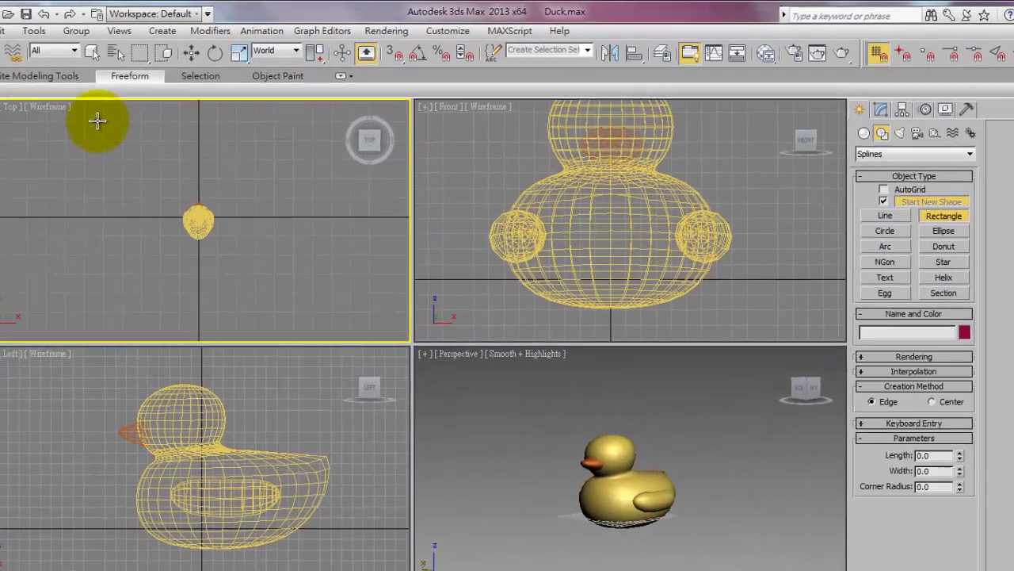
{"action": "left_click_drag", "start_coordinate": [121, 105], "coordinate": [310, 288]}
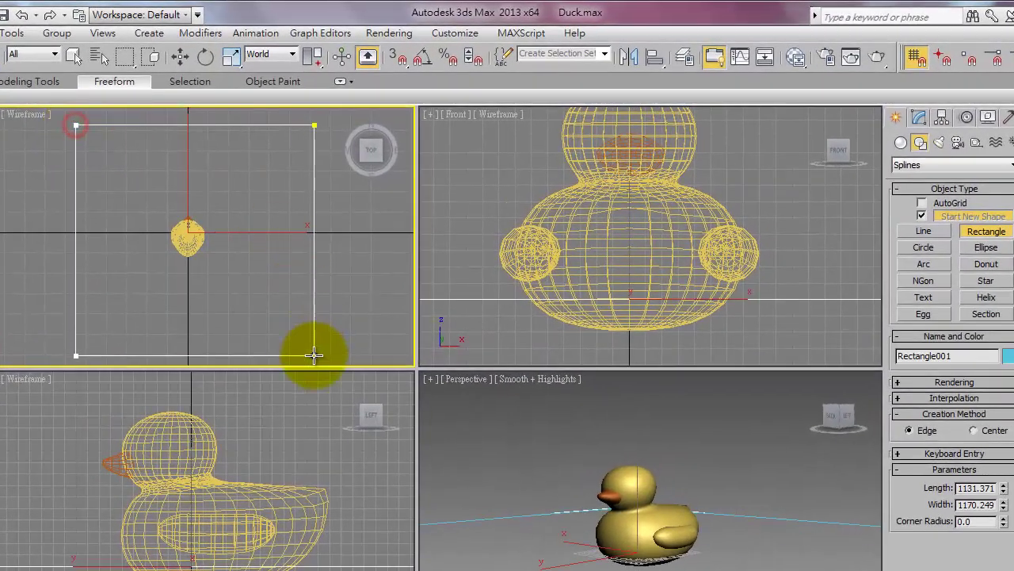
{"action": "left_click_drag", "start_coordinate": [303, 345], "coordinate": [298, 341]}
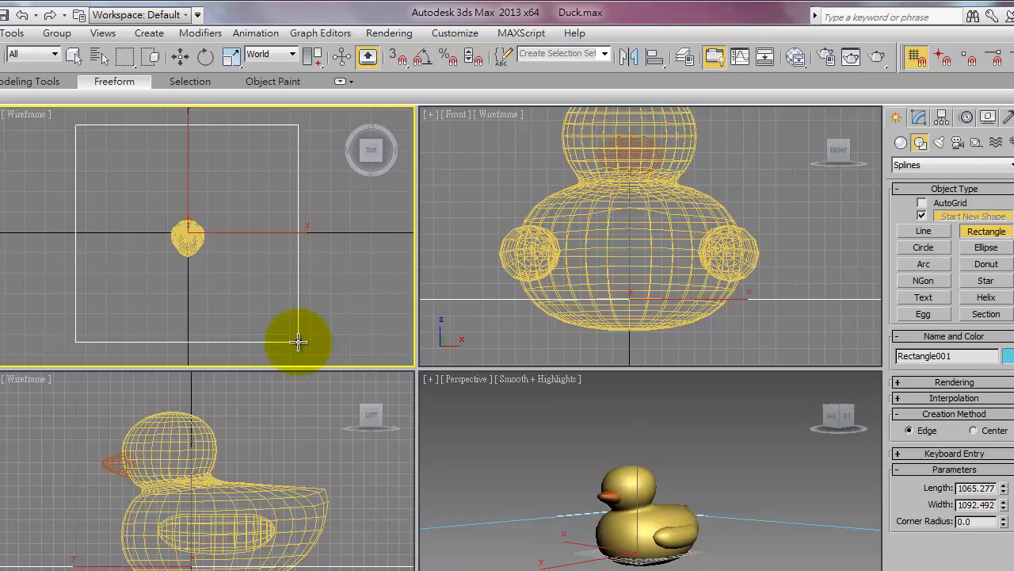
Step: Convert the rectangle to an Editable Spline and break all four corner vertices
{"action": "left_click", "coordinate": [919, 117]}
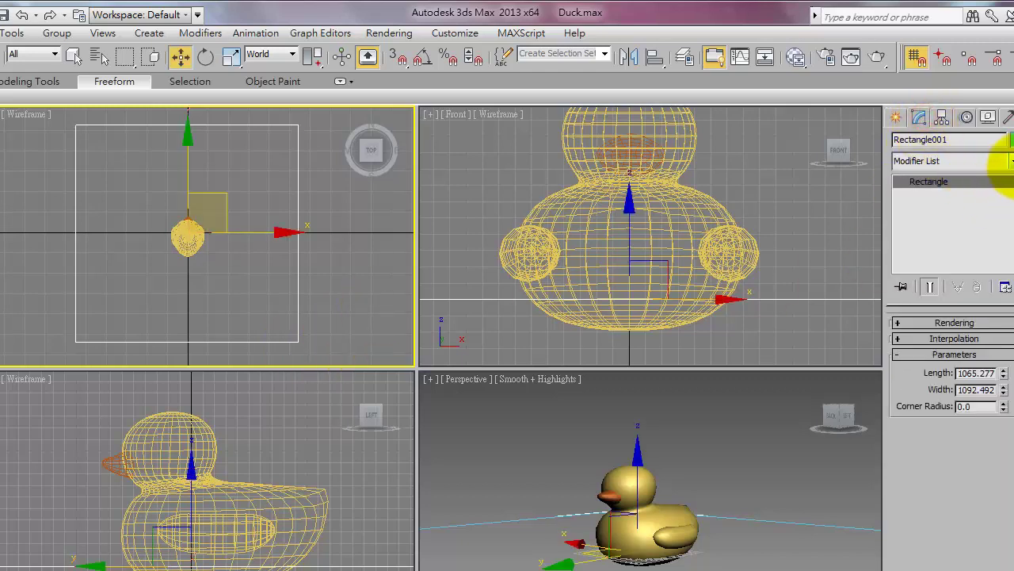
{"action": "right_click", "coordinate": [960, 181]}
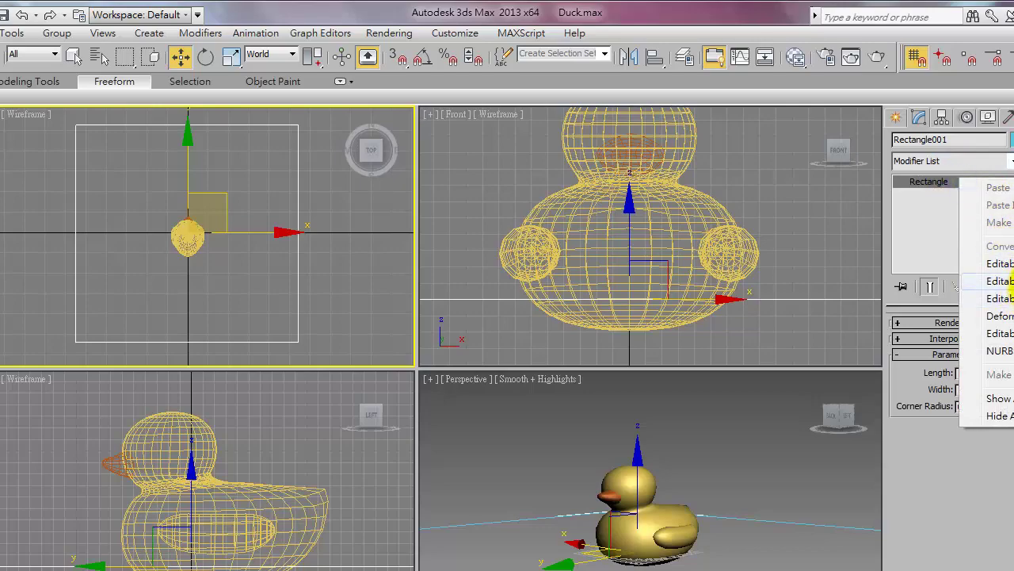
{"action": "left_click", "coordinate": [1003, 280]}
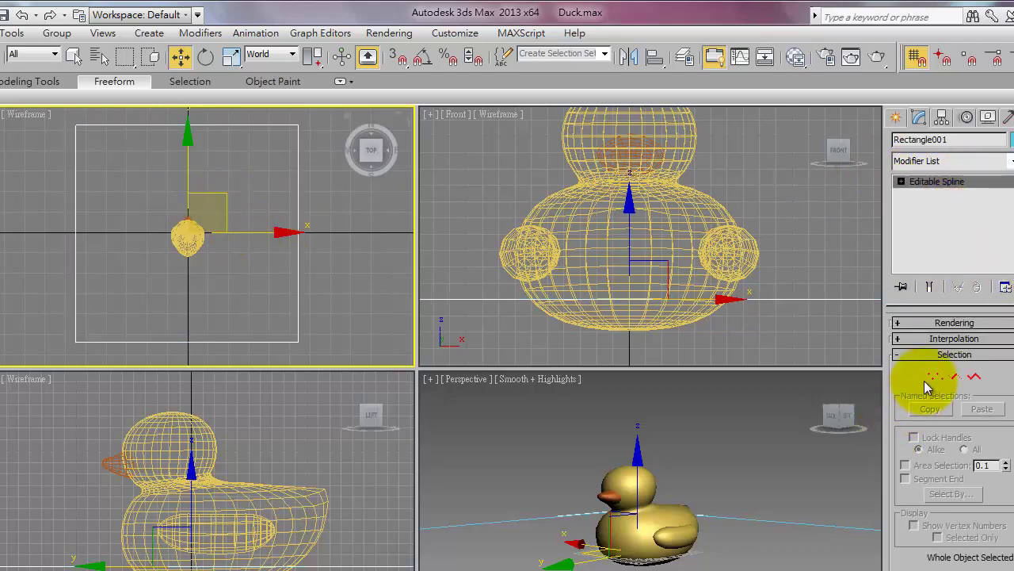
{"action": "left_click", "coordinate": [934, 376]}
{"action": "left_click_drag", "start_coordinate": [27, 140], "coordinate": [313, 356]}
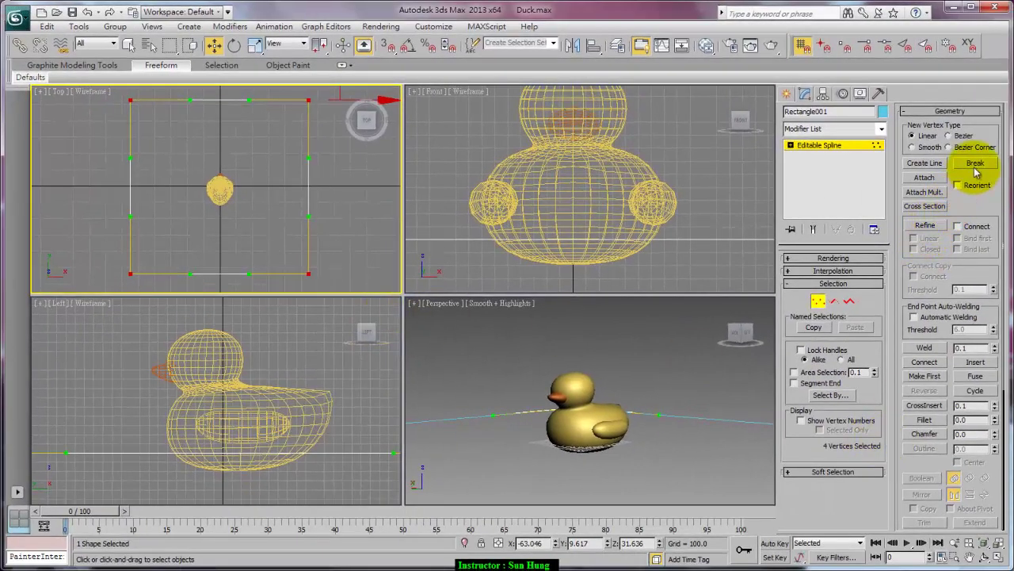
{"action": "left_click", "coordinate": [976, 165]}
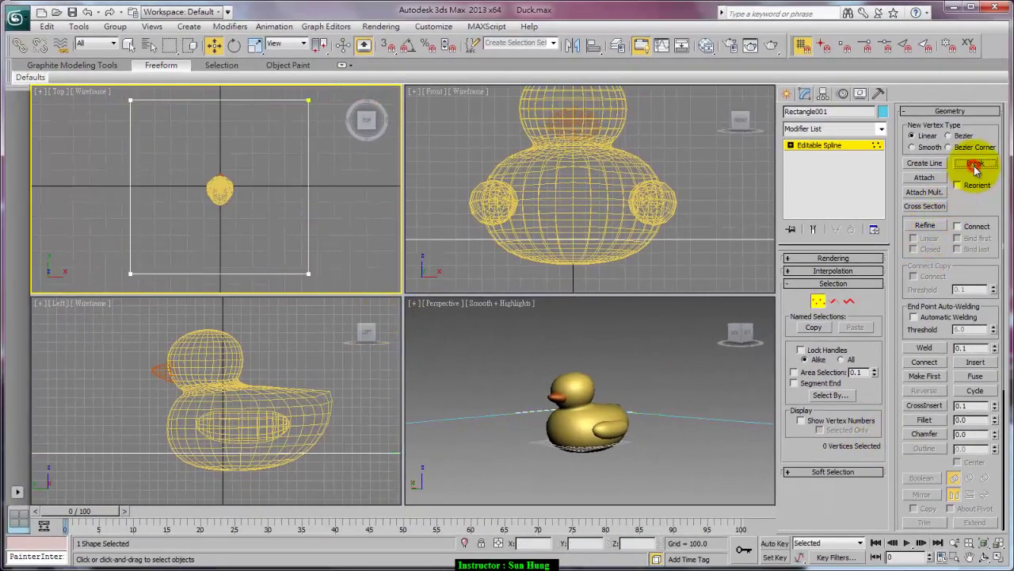
{"action": "left_click", "coordinate": [881, 128]}
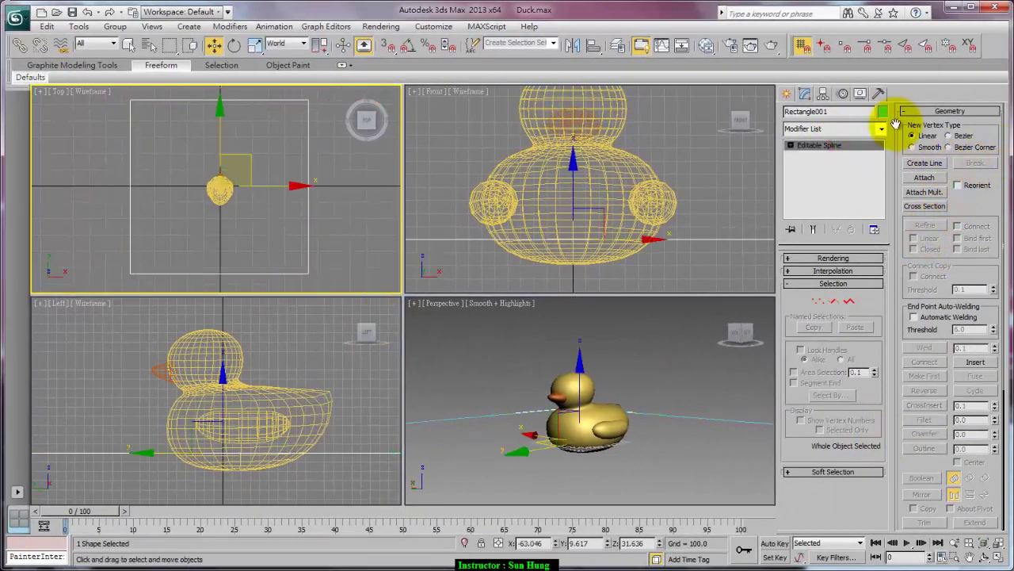
Step: Apply Garment Maker to the rectangle with Density 0.1
{"action": "scroll", "coordinate": [848, 141], "scroll_direction": "down", "scroll_amount": 5}
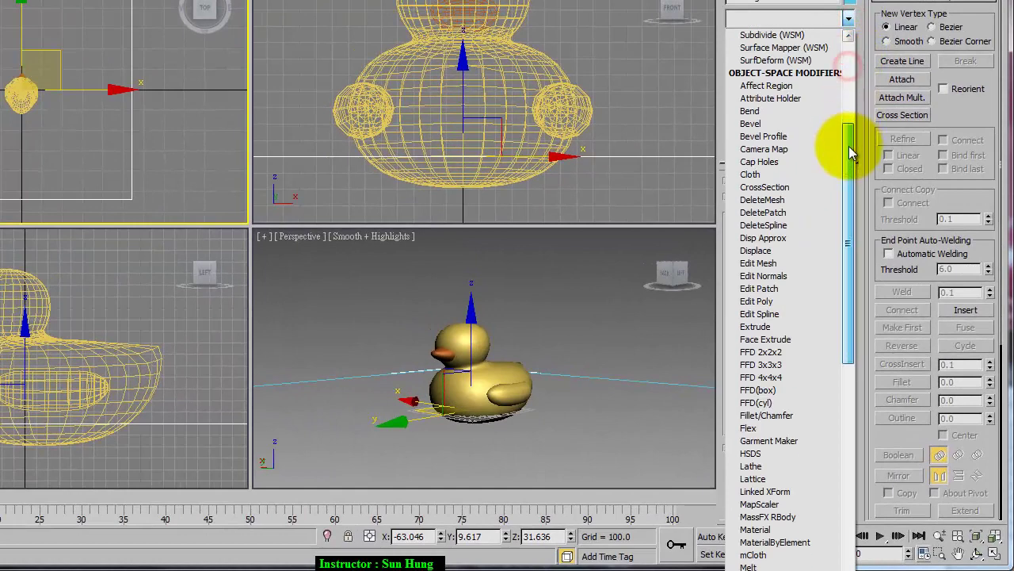
{"action": "left_click", "coordinate": [791, 440]}
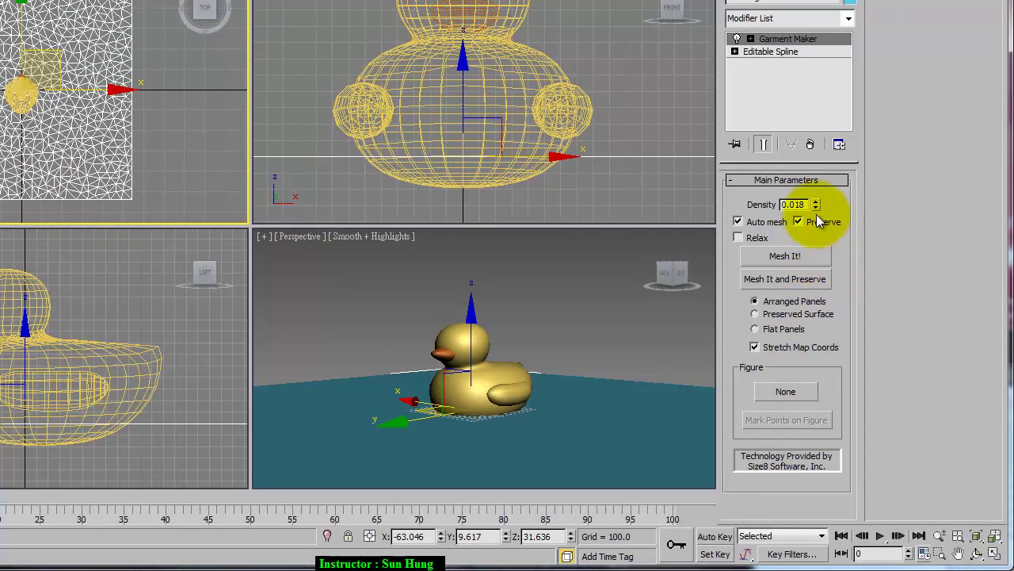
{"action": "double_click", "coordinate": [793, 204]}
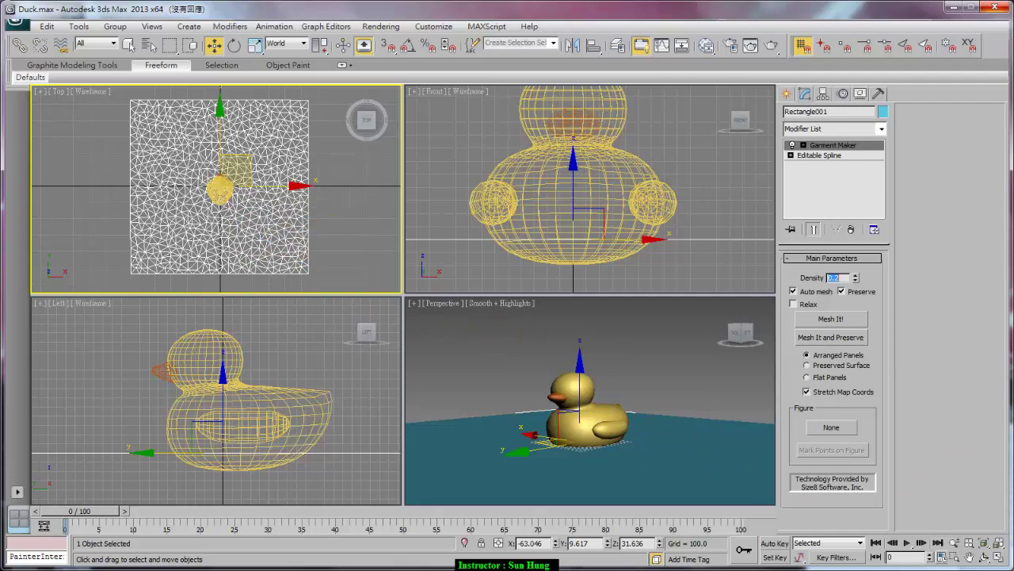
{"action": "scroll", "coordinate": [198, 158], "scroll_direction": "up", "scroll_amount": 5}
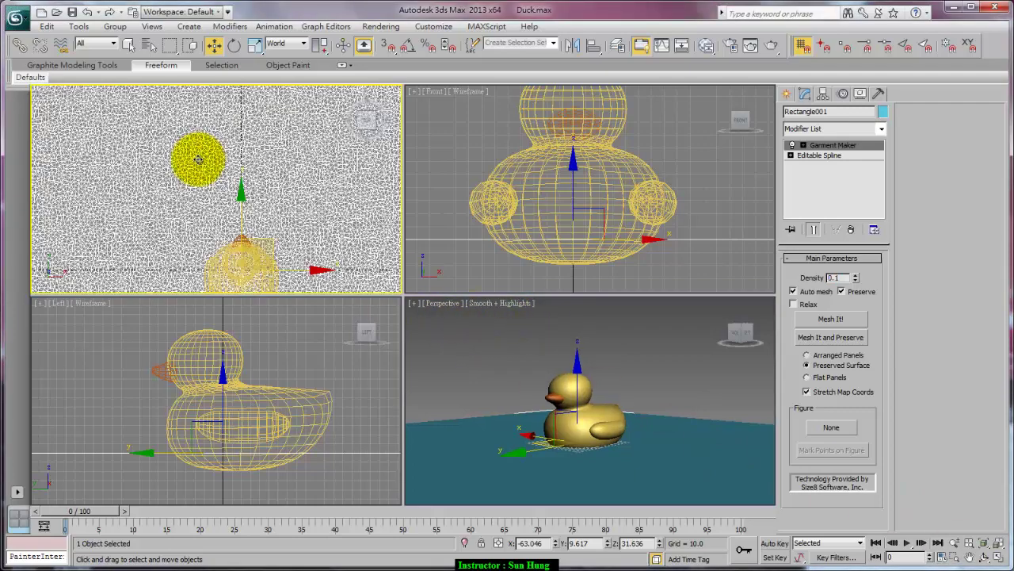
{"action": "scroll", "coordinate": [222, 190], "scroll_direction": "down", "scroll_amount": 2}
{"action": "scroll", "coordinate": [245, 202], "scroll_direction": "down", "scroll_amount": 2}
{"action": "scroll", "coordinate": [281, 210], "scroll_direction": "down", "scroll_amount": 1}
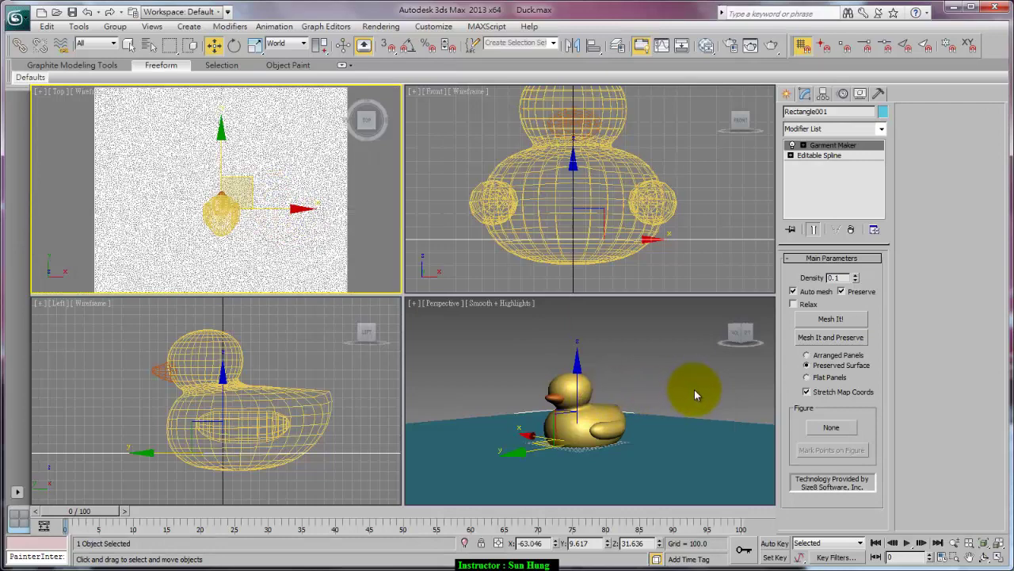
Step: Reselect the meshed water plane and bring up its Modifier List
{"action": "key", "text": "h"}
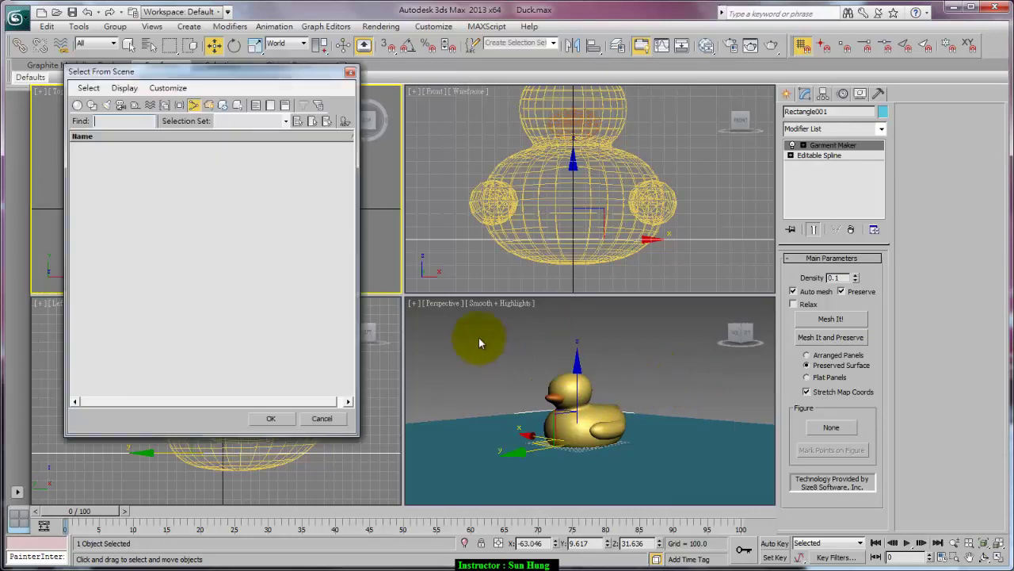
{"action": "left_click", "coordinate": [350, 73]}
{"action": "left_click", "coordinate": [642, 344]}
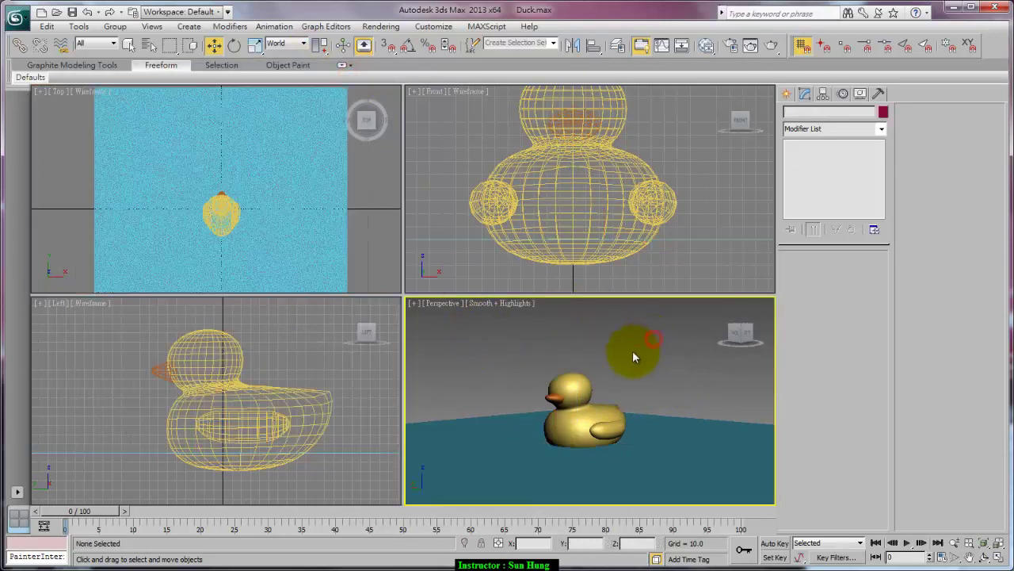
{"action": "scroll", "coordinate": [321, 254], "scroll_direction": "up", "scroll_amount": 1}
{"action": "scroll", "coordinate": [286, 225], "scroll_direction": "up", "scroll_amount": 4}
{"action": "scroll", "coordinate": [230, 183], "scroll_direction": "up", "scroll_amount": 2}
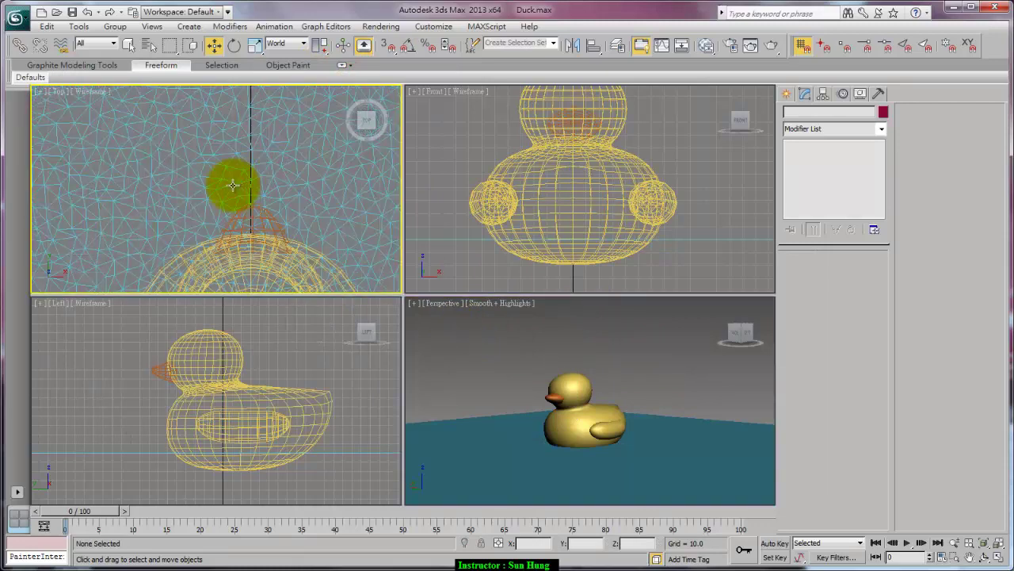
{"action": "scroll", "coordinate": [312, 214], "scroll_direction": "down", "scroll_amount": 2}
{"action": "left_click", "coordinate": [676, 449]}
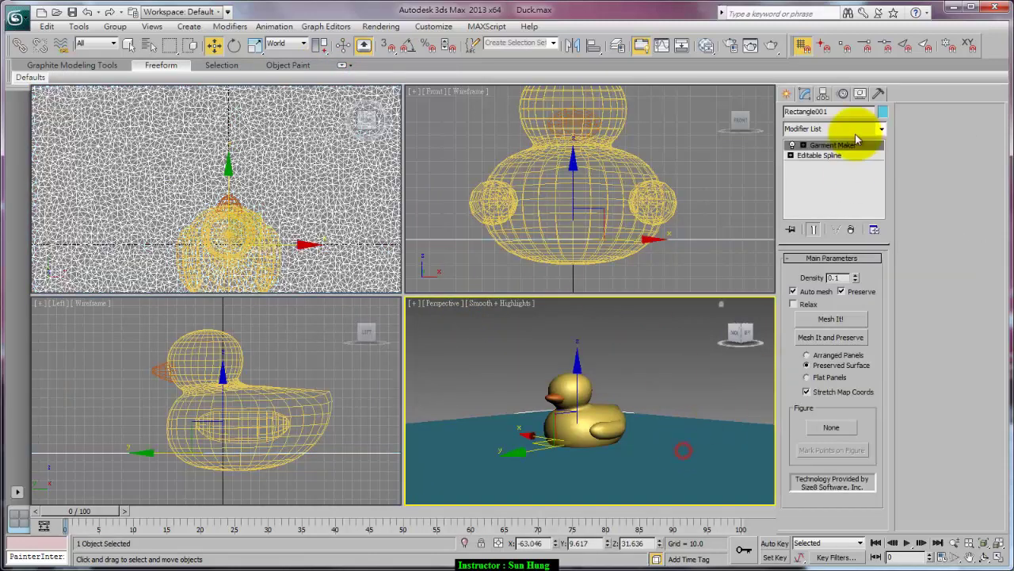
{"action": "left_click", "coordinate": [881, 129]}
{"action": "scroll", "coordinate": [905, 347], "scroll_direction": "down", "scroll_amount": 20}
Step: Add a Ripple with amplitudes 0.89/0.87, wave length 44, phase -4.5, decay 0.005
{"action": "scroll", "coordinate": [906, 437], "scroll_direction": "down", "scroll_amount": 4}
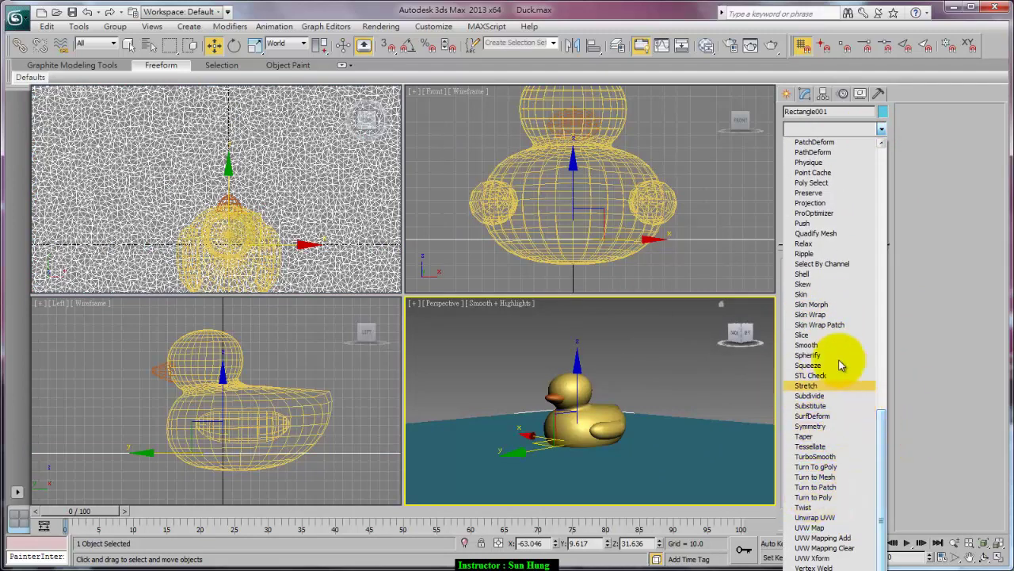
{"action": "left_click", "coordinate": [827, 253]}
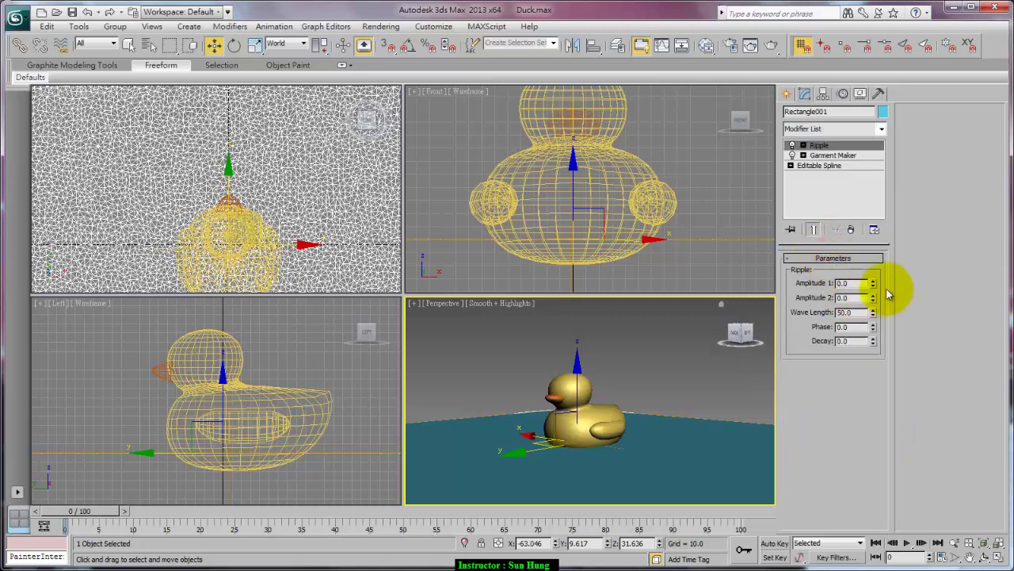
{"action": "left_click", "coordinate": [872, 280]}
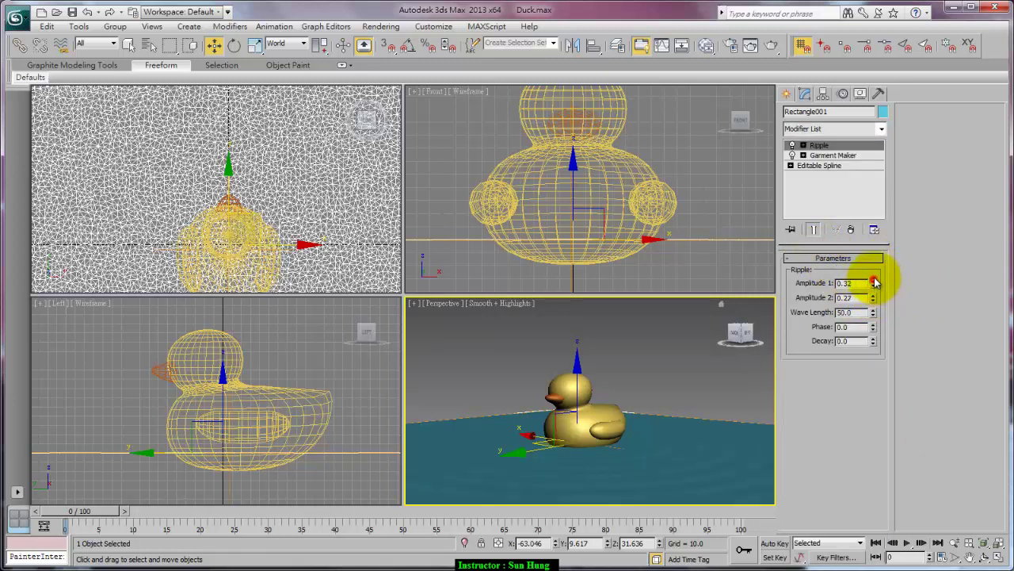
{"action": "left_click_drag", "start_coordinate": [872, 276], "coordinate": [873, 282]}
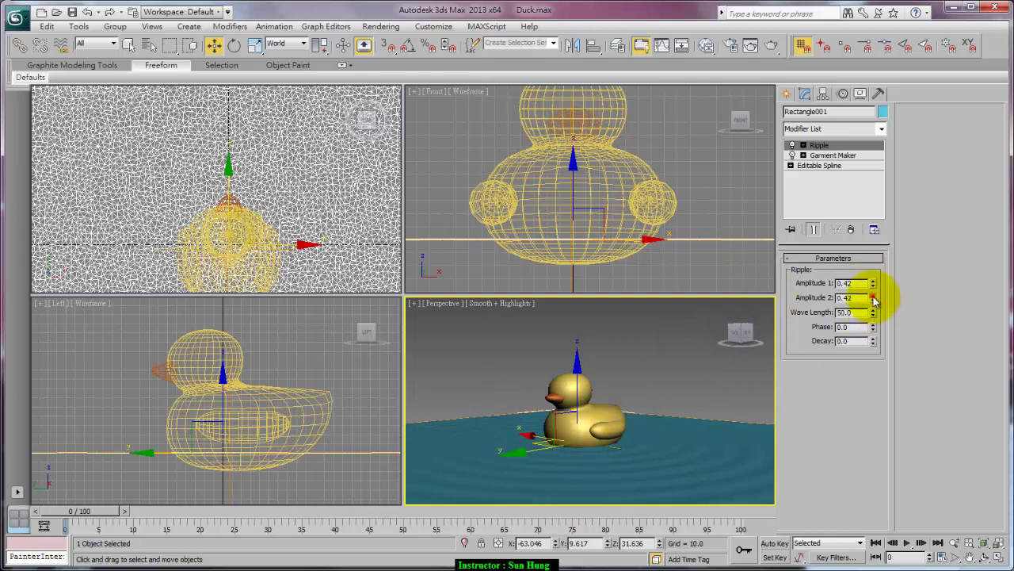
{"action": "left_click_drag", "start_coordinate": [874, 299], "coordinate": [870, 413]}
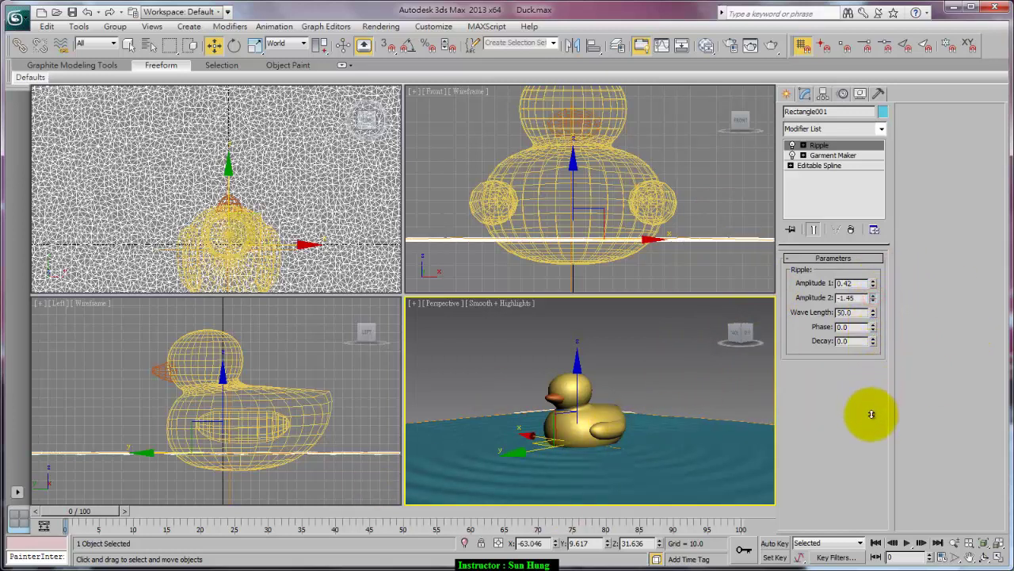
{"action": "middle_click_drag", "start_coordinate": [665, 457], "coordinate": [664, 442], "text": "alt"}
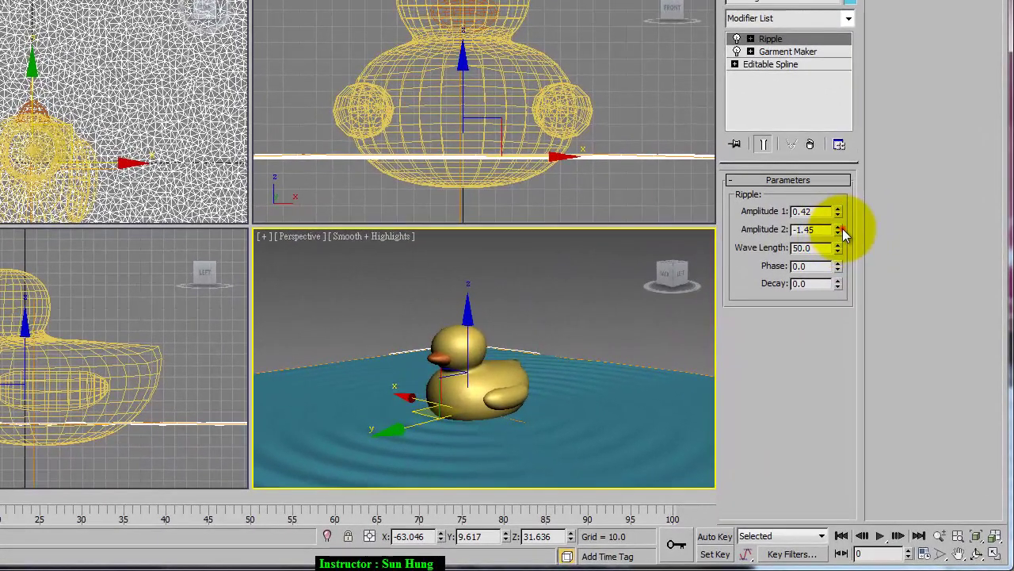
{"action": "left_click_drag", "start_coordinate": [872, 297], "coordinate": [879, 271]}
{"action": "left_click_drag", "start_coordinate": [846, 197], "coordinate": [843, 94]}
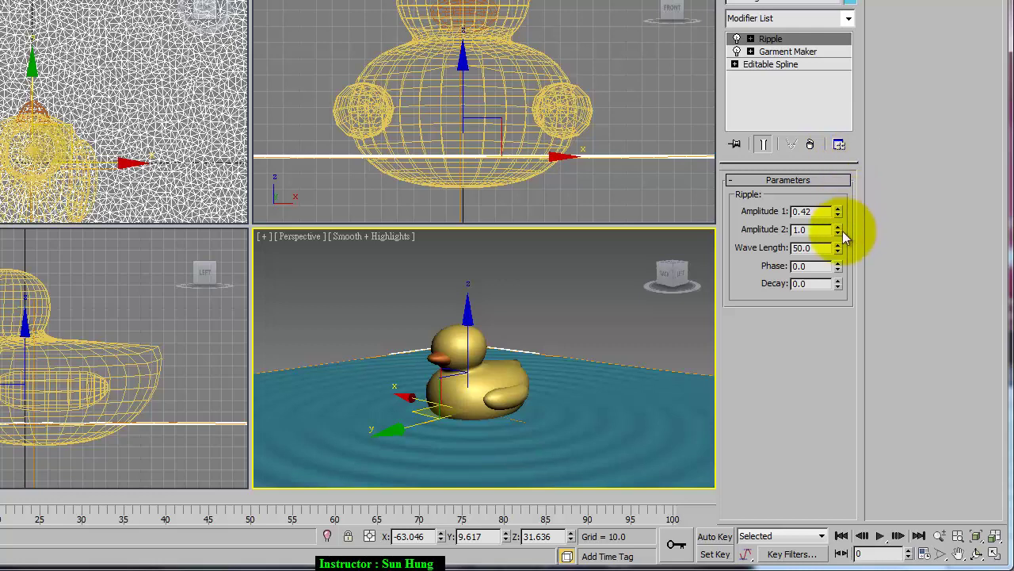
{"action": "left_click_drag", "start_coordinate": [837, 244], "coordinate": [849, 306]}
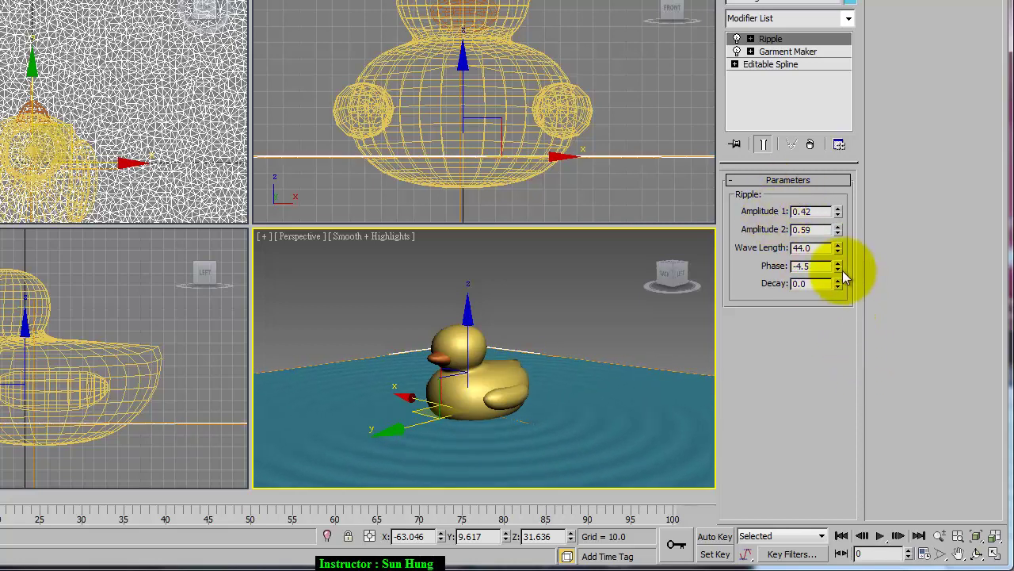
{"action": "left_click", "coordinate": [837, 281]}
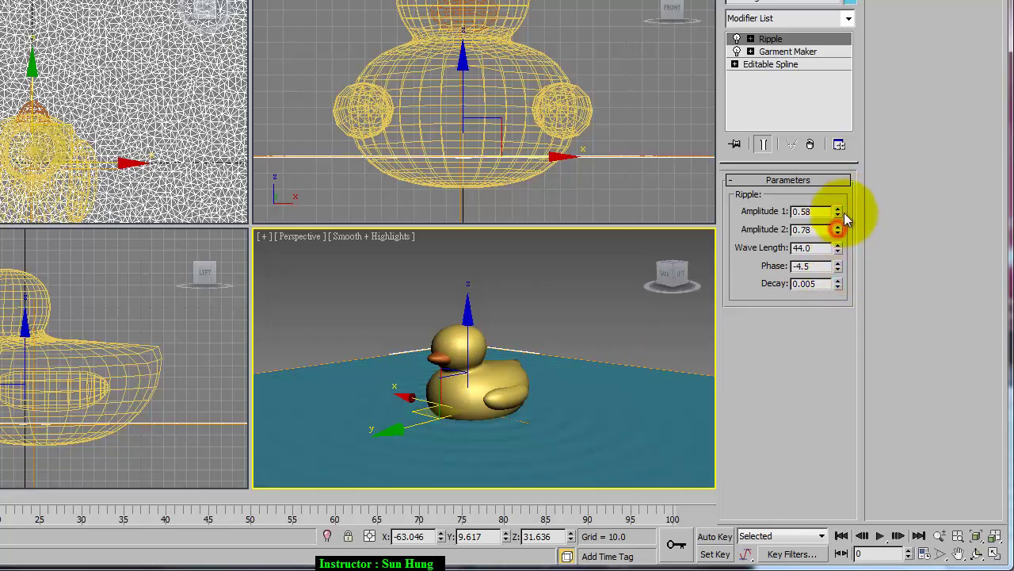
{"action": "mouse_move", "coordinate": [838, 209]}
{"action": "left_mouse_down"}
{"action": "mouse_move", "coordinate": [834, 229]}
{"action": "mouse_move", "coordinate": [610, 430]}
{"action": "left_mouse_up"}
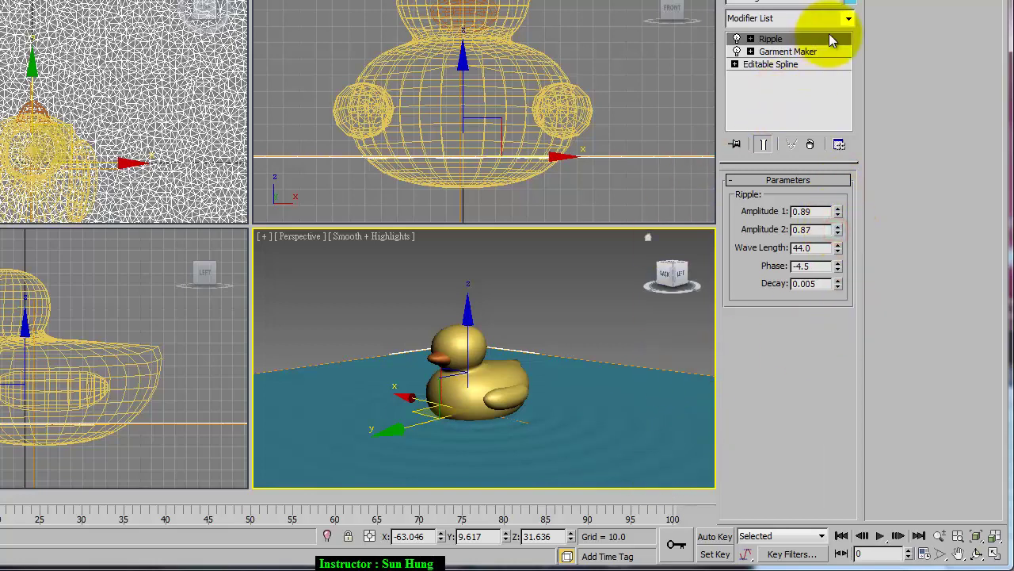
Step: Add a Noise modifier to the water plane with Z strength 10
{"action": "left_click", "coordinate": [848, 21]}
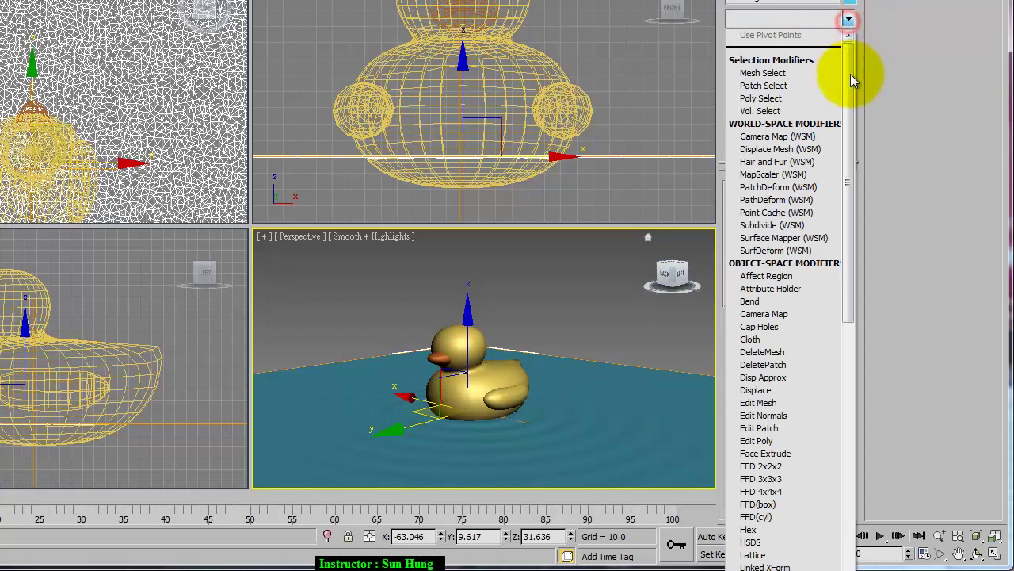
{"action": "left_click_drag", "start_coordinate": [850, 74], "coordinate": [846, 412]}
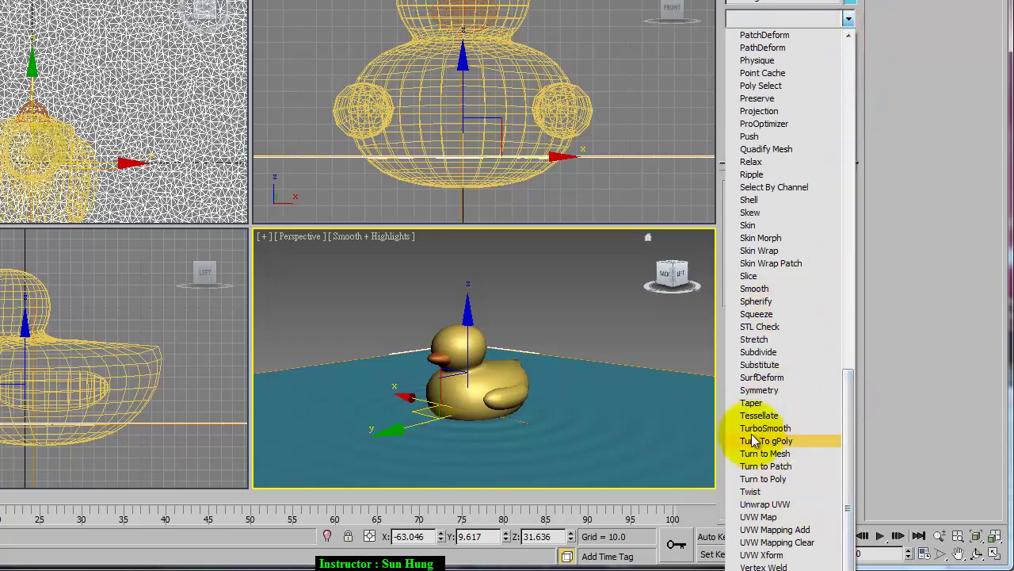
{"action": "left_click", "coordinate": [847, 83]}
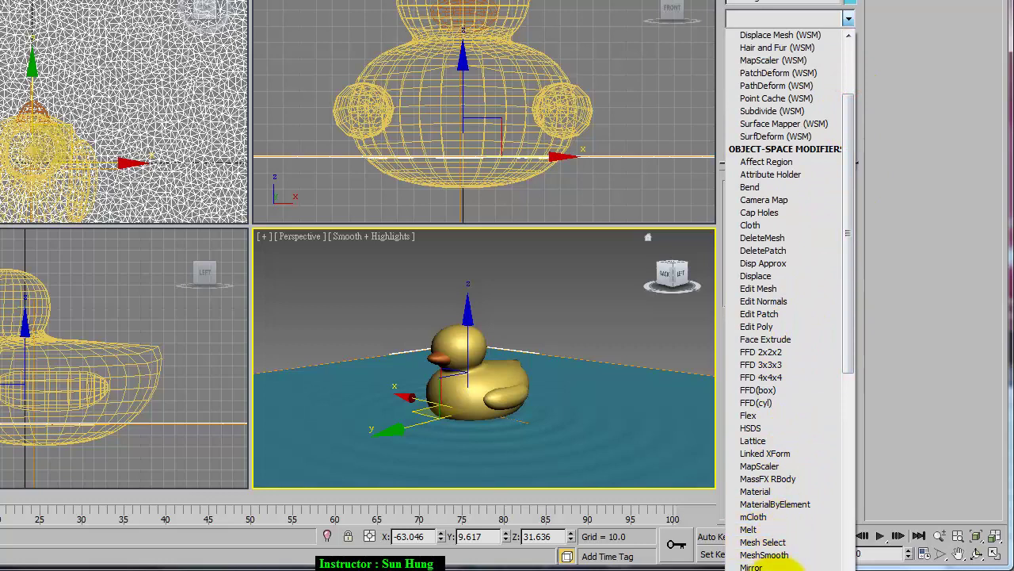
{"action": "left_click", "coordinate": [761, 568]}
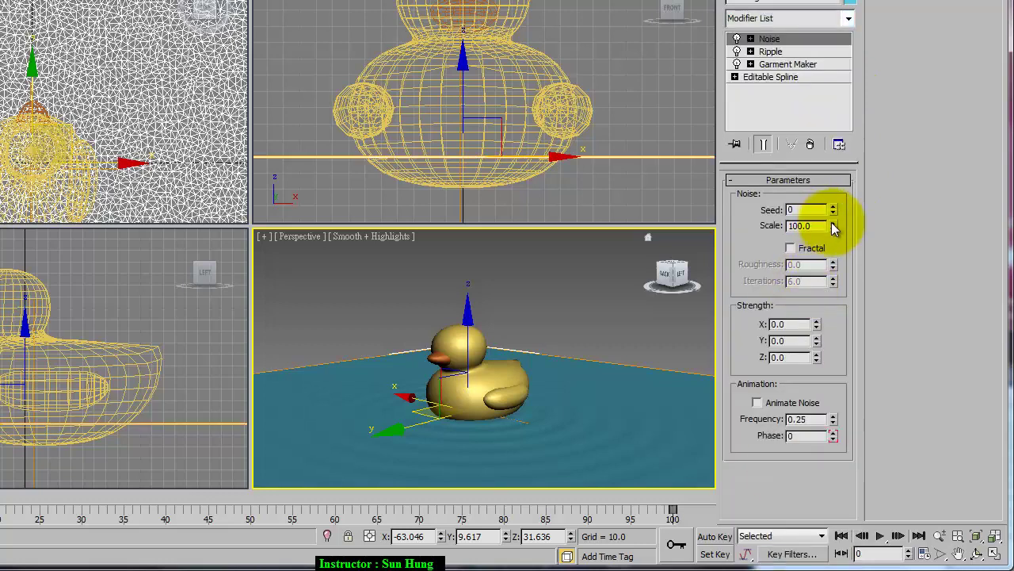
{"action": "double_click", "coordinate": [803, 359]}
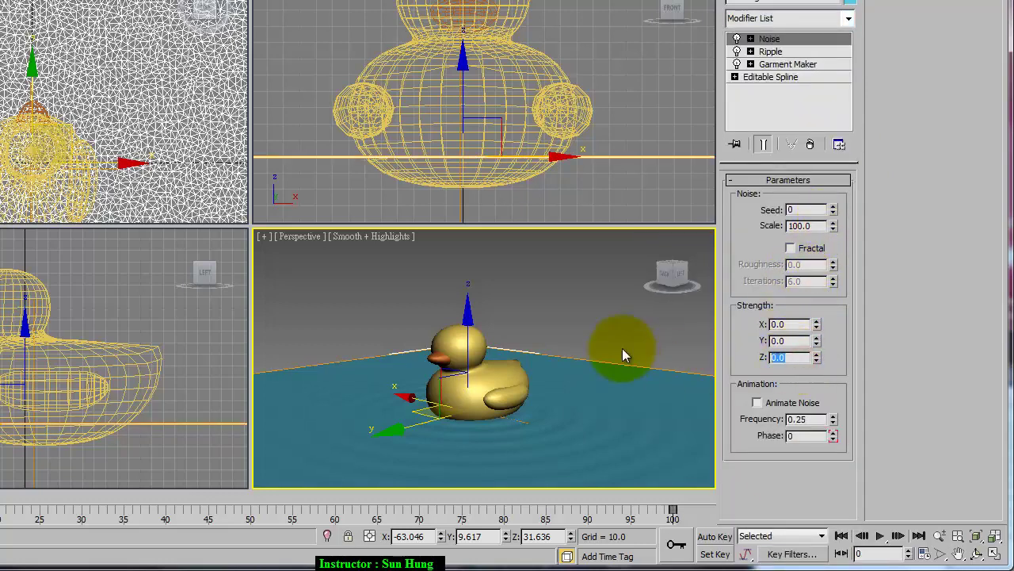
{"action": "type", "text": "10"}
{"action": "key", "text": "Return"}
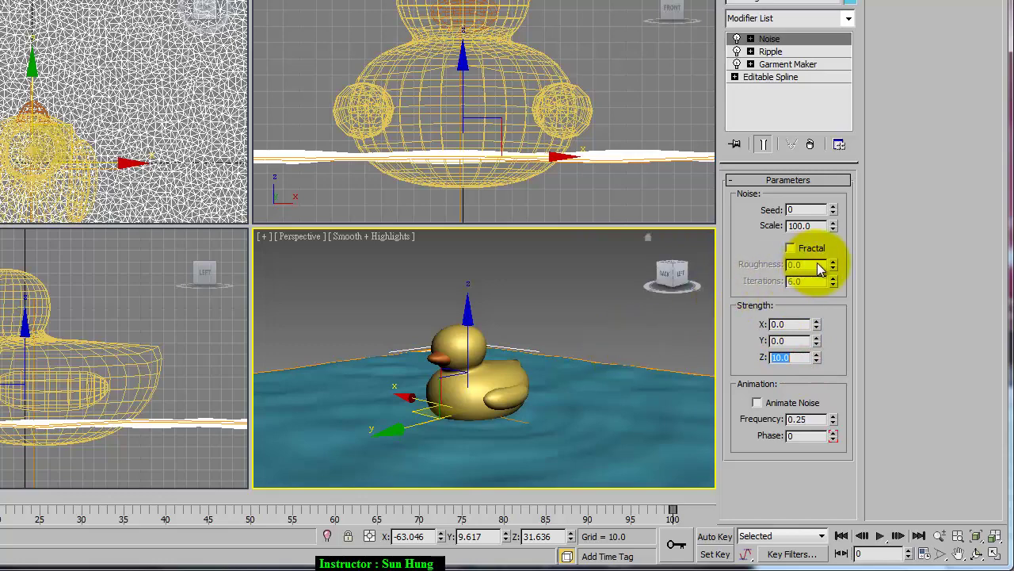
Step: Turn on Fractal, set Z strength to 3 and Scale to about 84.7
{"action": "left_click", "coordinate": [806, 249]}
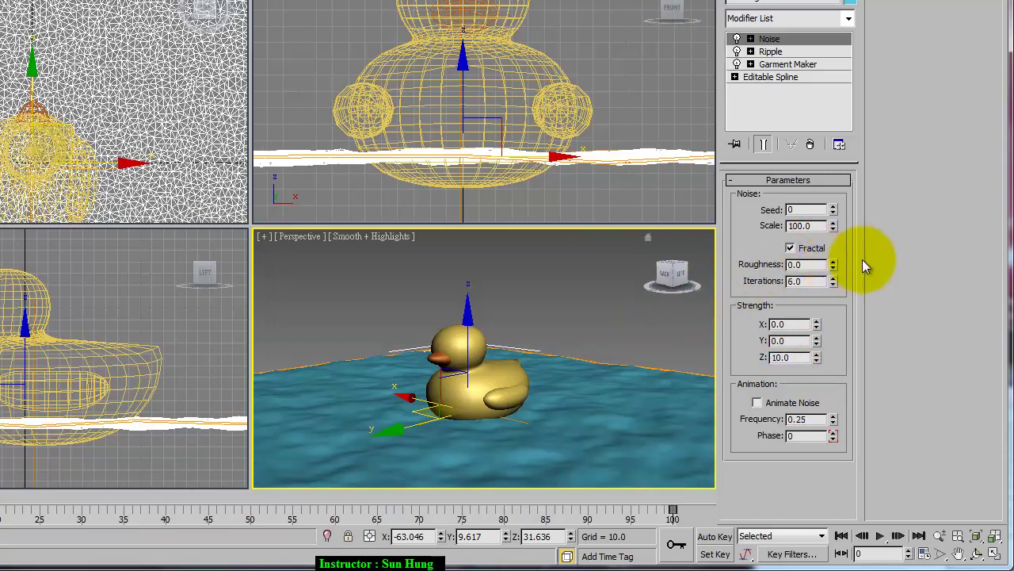
{"action": "left_click_drag", "start_coordinate": [833, 225], "coordinate": [833, 264]}
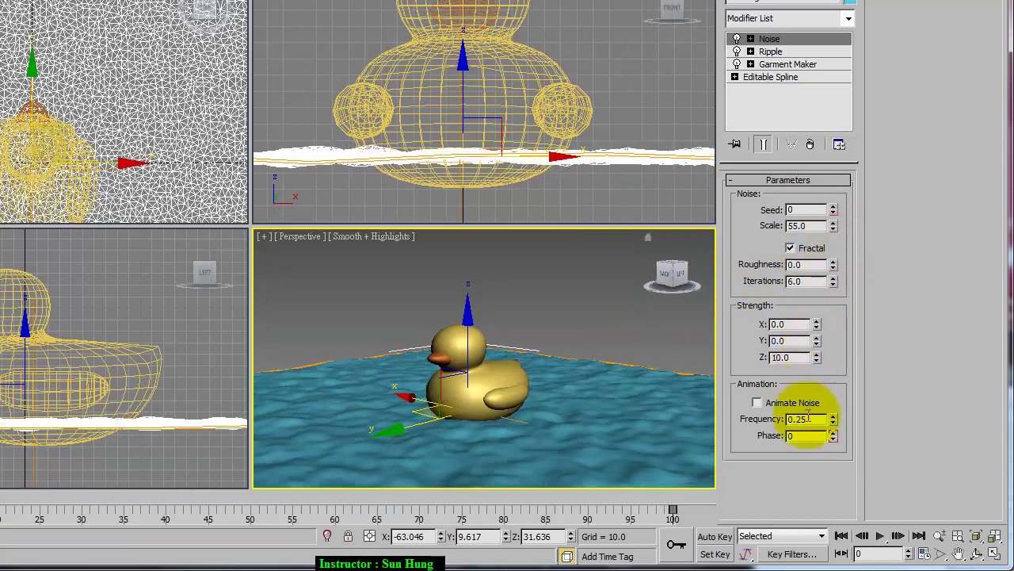
{"action": "double_click", "coordinate": [792, 357]}
{"action": "type", "text": "2"}
{"action": "key", "text": "Return"}
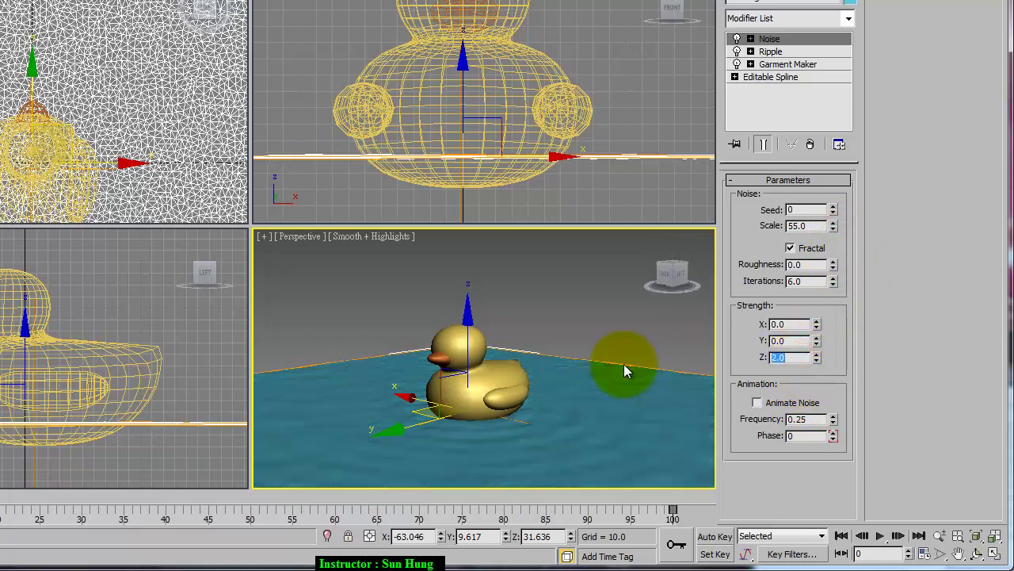
{"action": "type", "text": "3"}
{"action": "key", "text": "Return"}
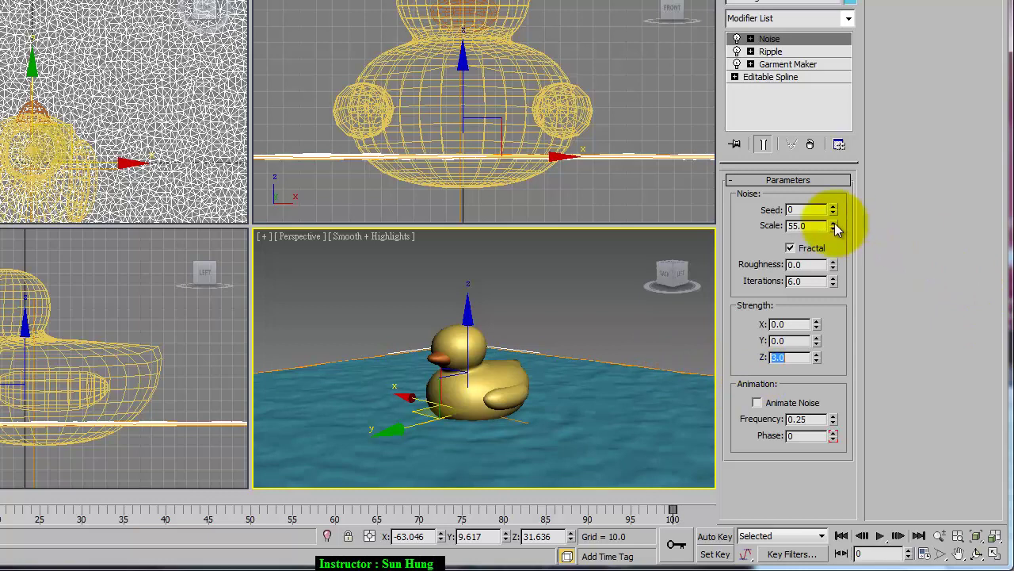
{"action": "left_click_drag", "start_coordinate": [833, 226], "coordinate": [842, 181]}
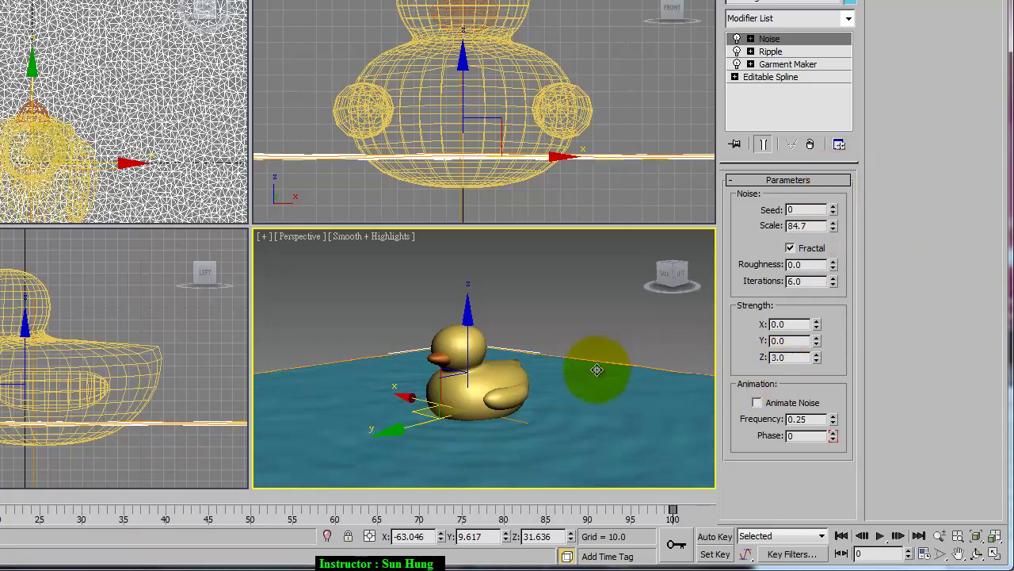
{"action": "scroll", "coordinate": [548, 351], "scroll_direction": "up", "scroll_amount": 3}
{"action": "scroll", "coordinate": [550, 342], "scroll_direction": "up", "scroll_amount": 3}
{"action": "scroll", "coordinate": [550, 343], "scroll_direction": "up", "scroll_amount": 2}
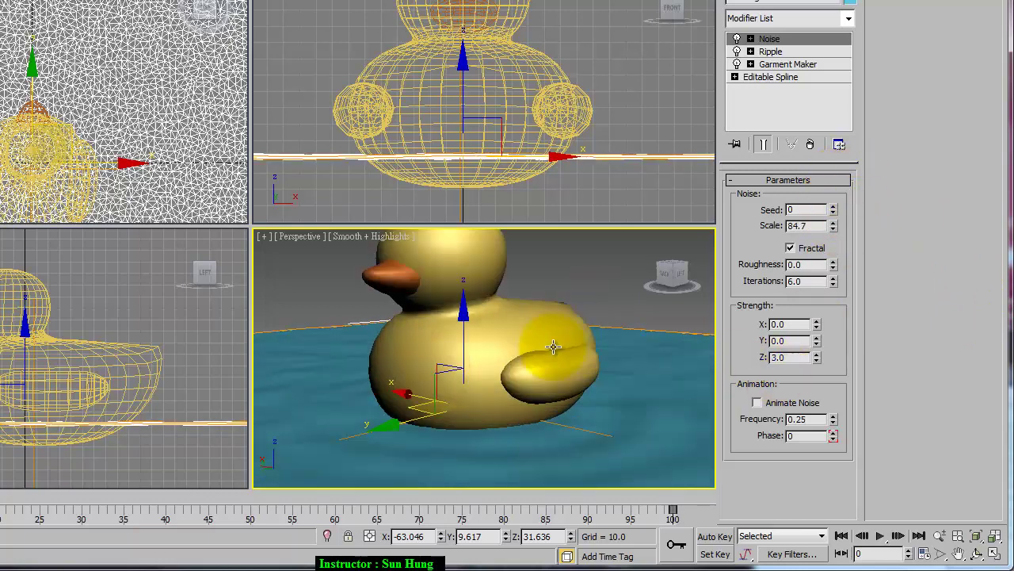
{"action": "scroll", "coordinate": [555, 348], "scroll_direction": "up", "scroll_amount": 2}
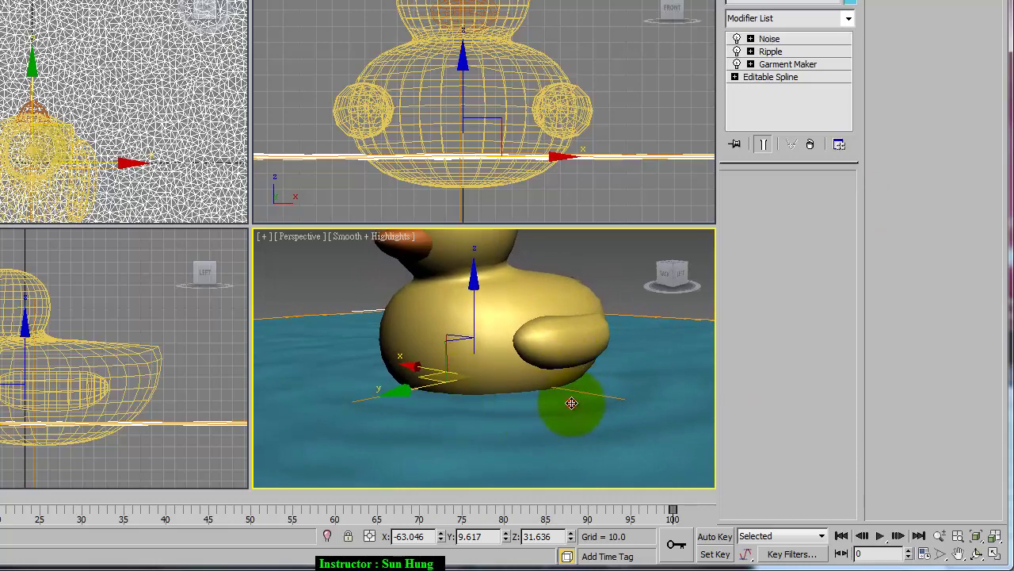
Step: Set Ripple wave length 31.24, amplitudes 2.17/1.353, and lower Noise scale to 73.689
{"action": "left_click", "coordinate": [785, 51]}
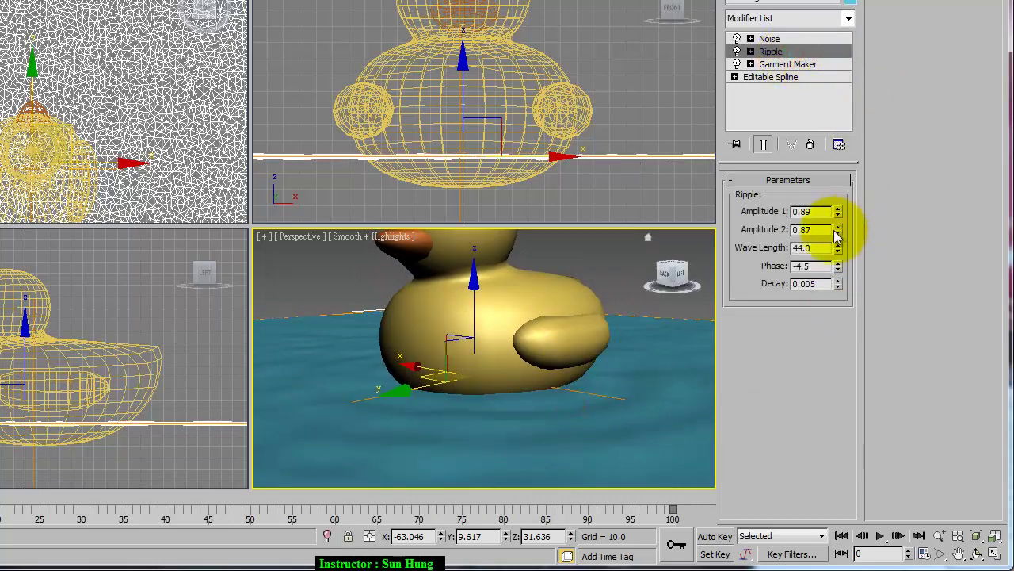
{"action": "left_click_drag", "start_coordinate": [837, 249], "coordinate": [836, 271]}
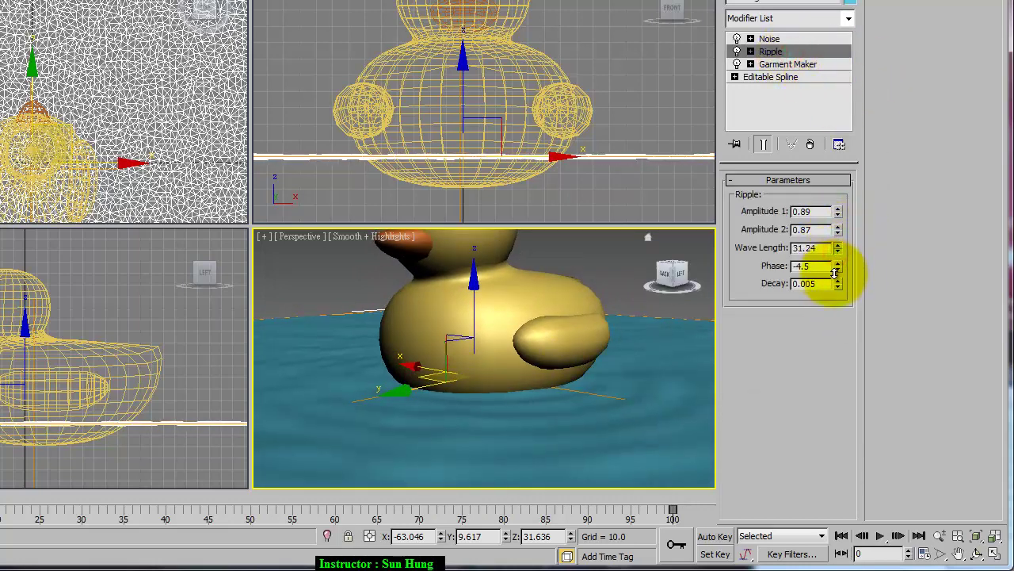
{"action": "mouse_move", "coordinate": [837, 228]}
{"action": "left_mouse_down"}
{"action": "mouse_move", "coordinate": [844, 202]}
{"action": "mouse_move", "coordinate": [840, 229]}
{"action": "left_mouse_up"}
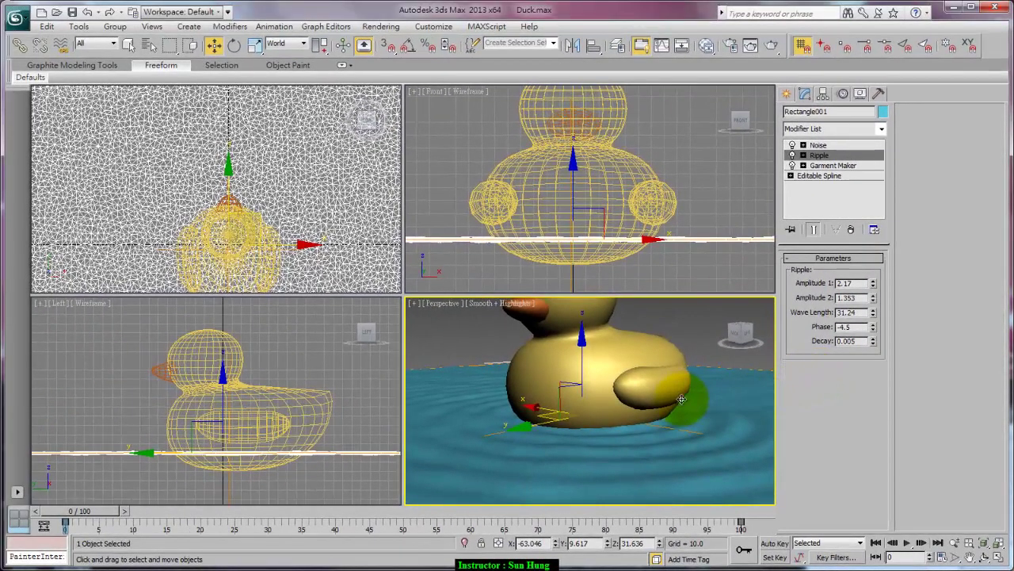
{"action": "scroll", "coordinate": [681, 399], "scroll_direction": "down", "scroll_amount": 3}
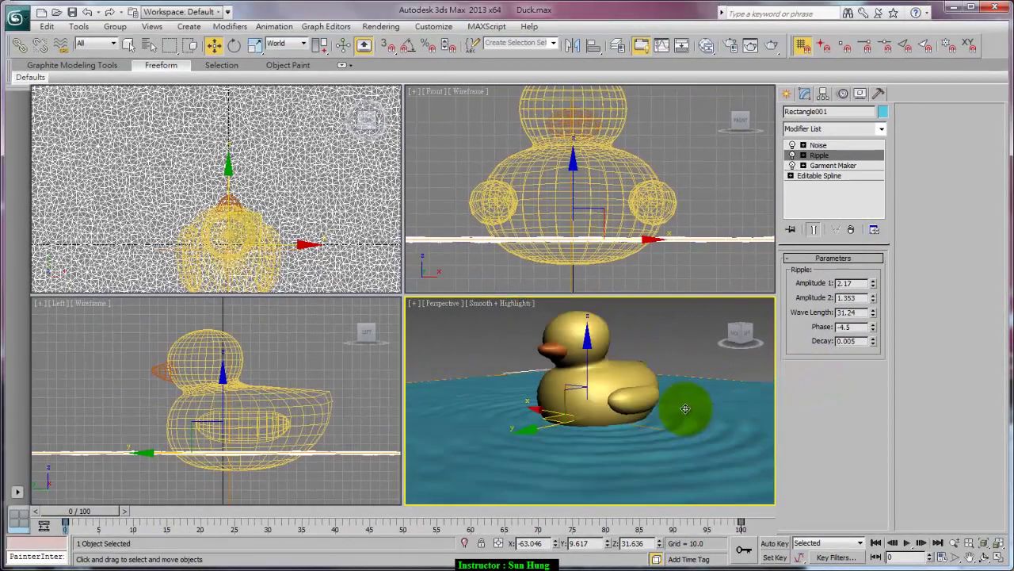
{"action": "left_click", "coordinate": [844, 145]}
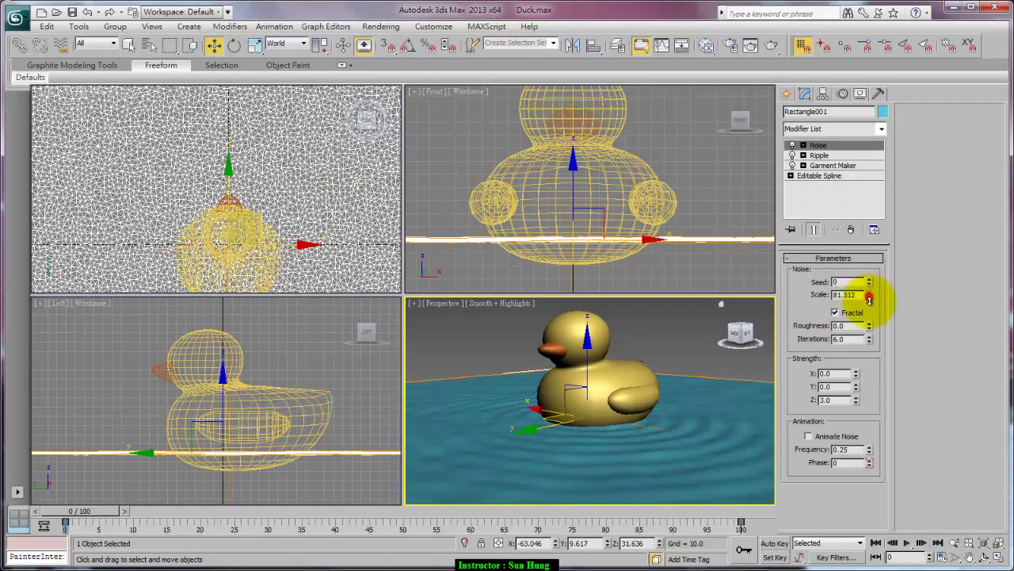
{"action": "left_click_drag", "start_coordinate": [870, 298], "coordinate": [869, 301]}
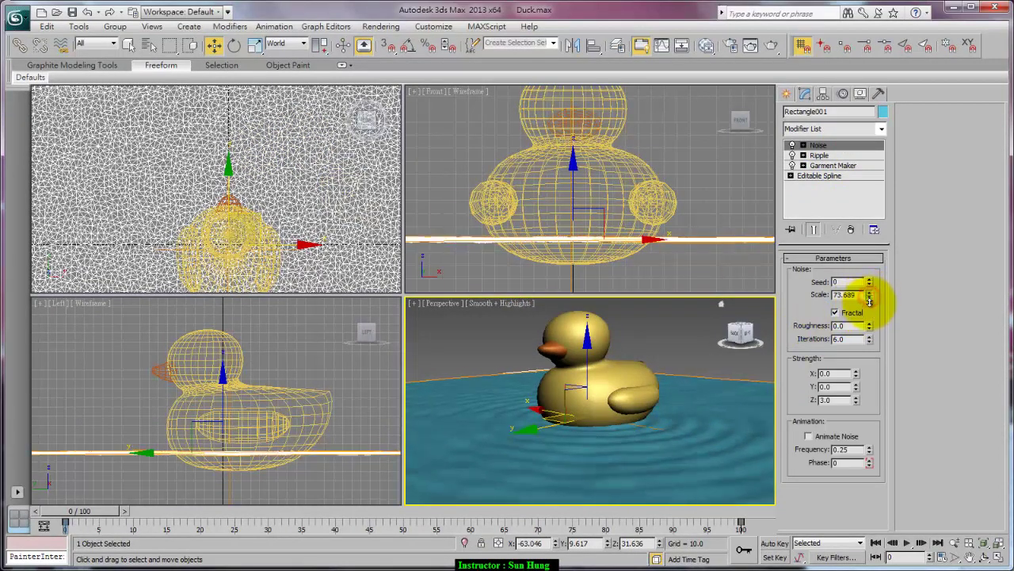
{"action": "left_click", "coordinate": [861, 400]}
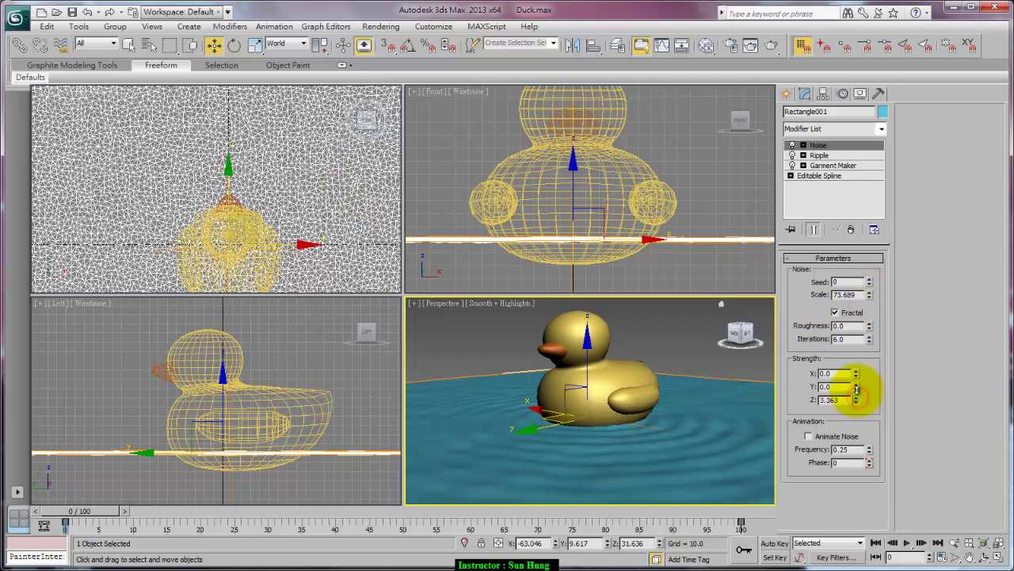
Step: Raise the Noise Z strength to 3.498, enable Animate Noise, and preview the water
{"action": "left_click_drag", "start_coordinate": [859, 400], "coordinate": [856, 395]}
{"action": "left_click", "coordinate": [825, 440]}
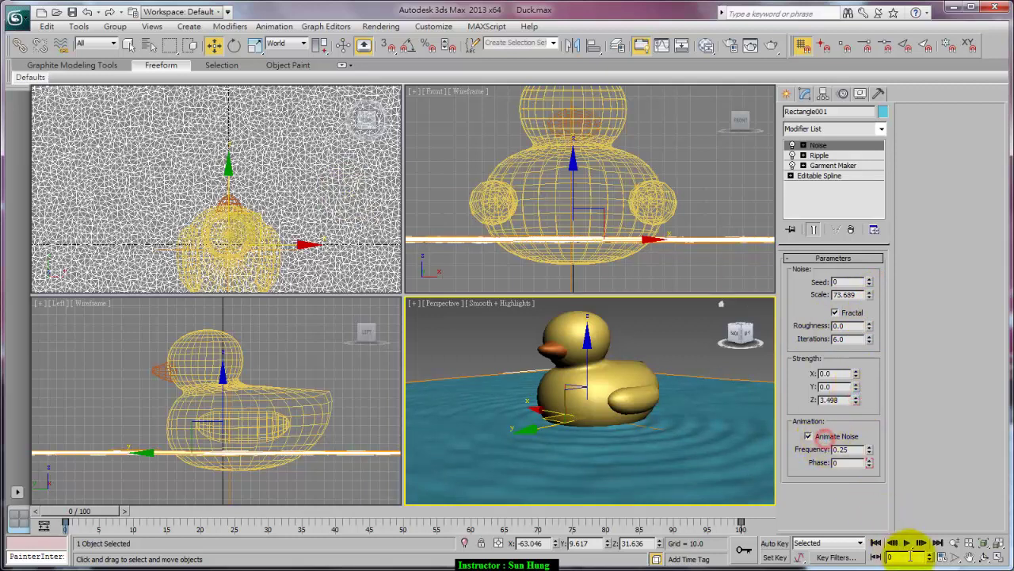
{"action": "left_click", "coordinate": [907, 543]}
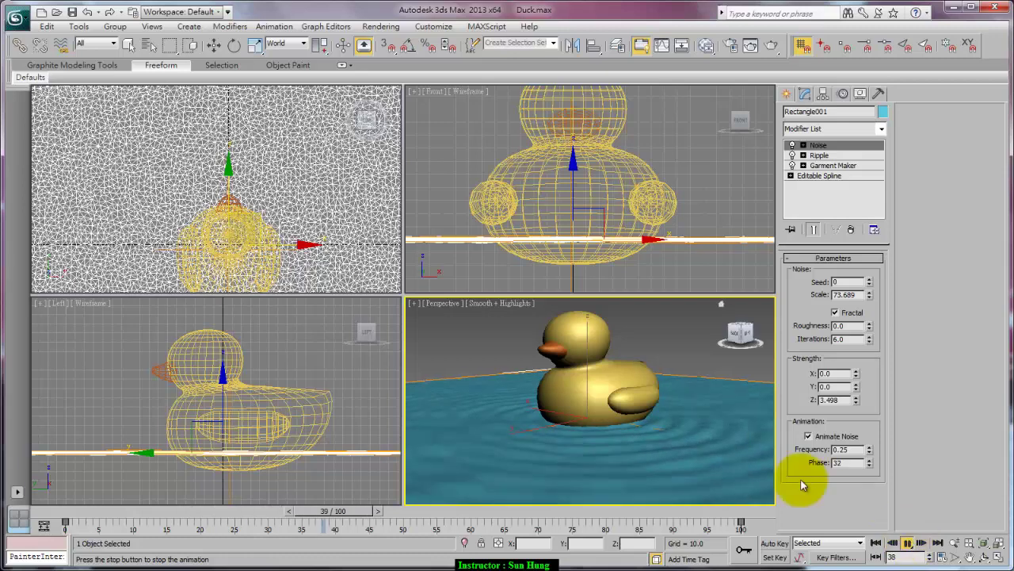
{"action": "left_click", "coordinate": [907, 543]}
Step: Turn on Auto Key at frame 100 and change the default keyframe tangent type
{"action": "key", "text": "w"}
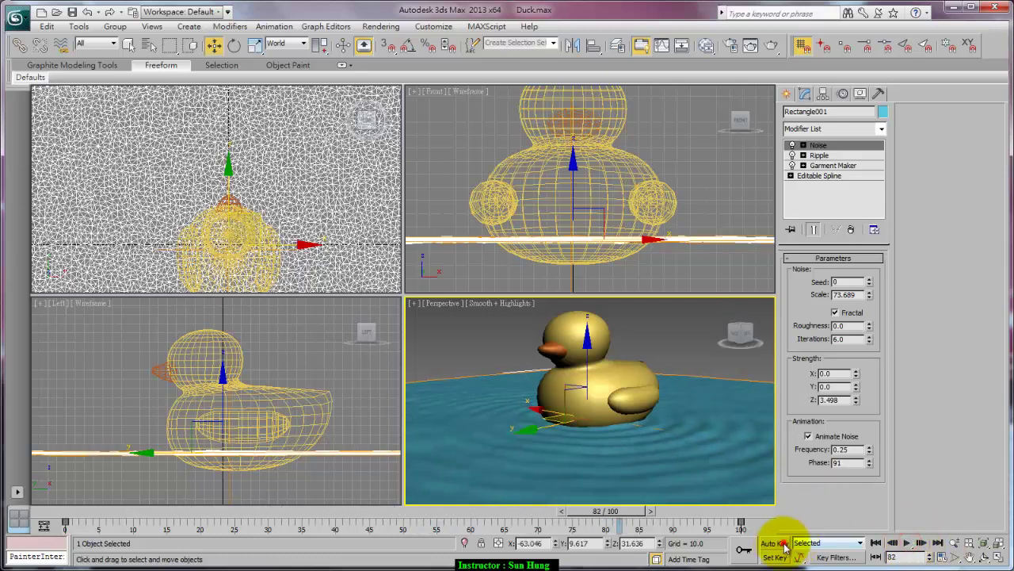
{"action": "left_click", "coordinate": [775, 544]}
{"action": "left_click_drag", "start_coordinate": [606, 511], "coordinate": [757, 517]}
{"action": "left_click_drag", "start_coordinate": [801, 561], "coordinate": [809, 516]}
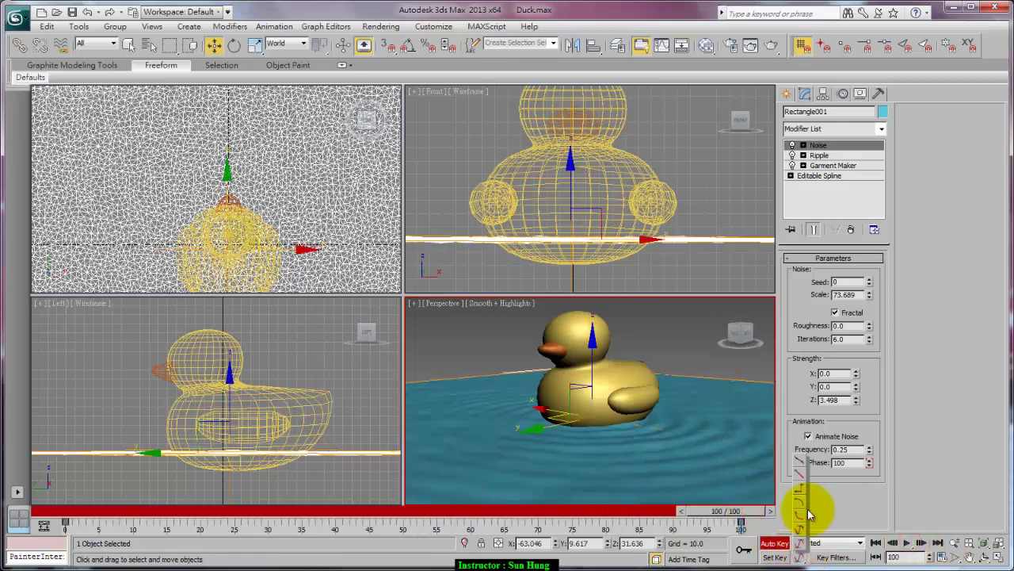
{"action": "left_click_drag", "start_coordinate": [802, 476], "coordinate": [803, 477]}
Step: Keyframe a lower Ripple Phase at frame 100, preview the ripples, then turn Auto Key off
{"action": "left_click", "coordinate": [850, 155]}
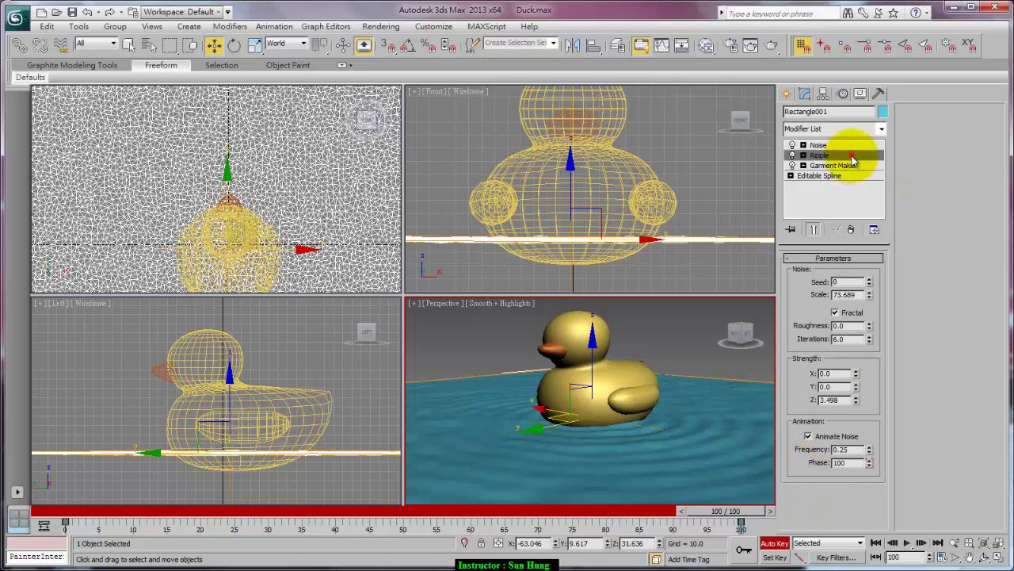
{"action": "left_click_drag", "start_coordinate": [874, 334], "coordinate": [878, 372]}
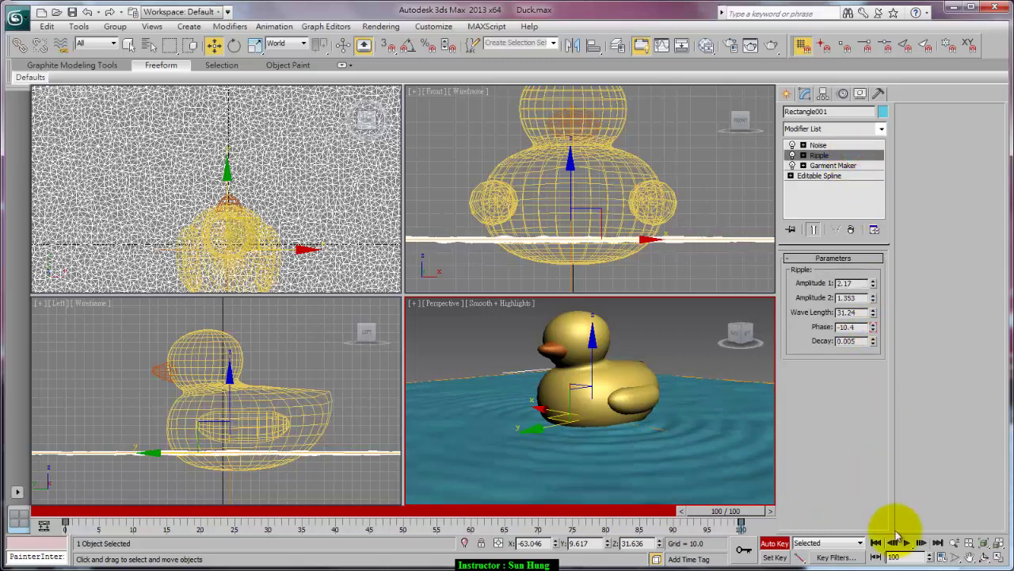
{"action": "left_click", "coordinate": [906, 545]}
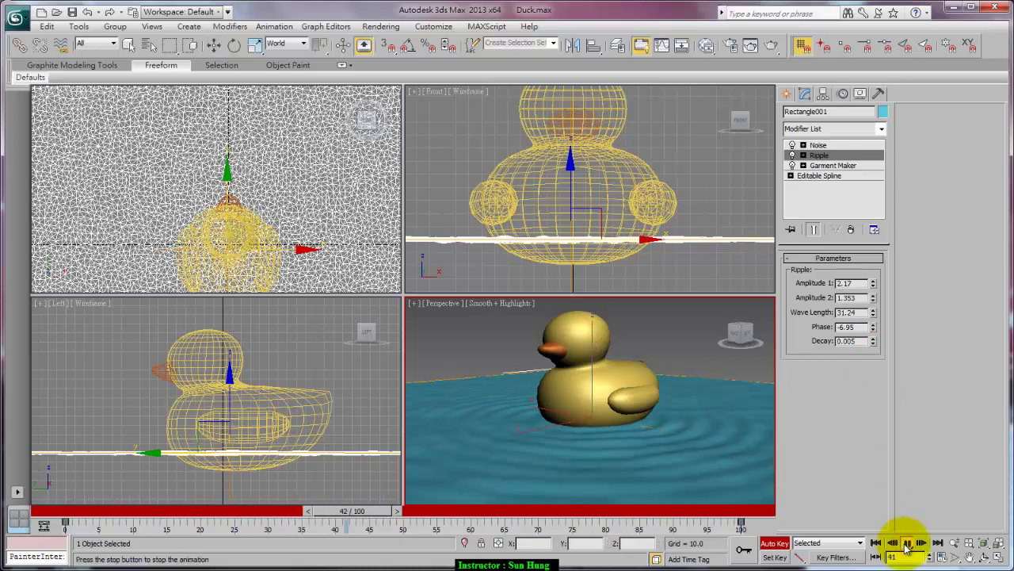
{"action": "left_click", "coordinate": [777, 544]}
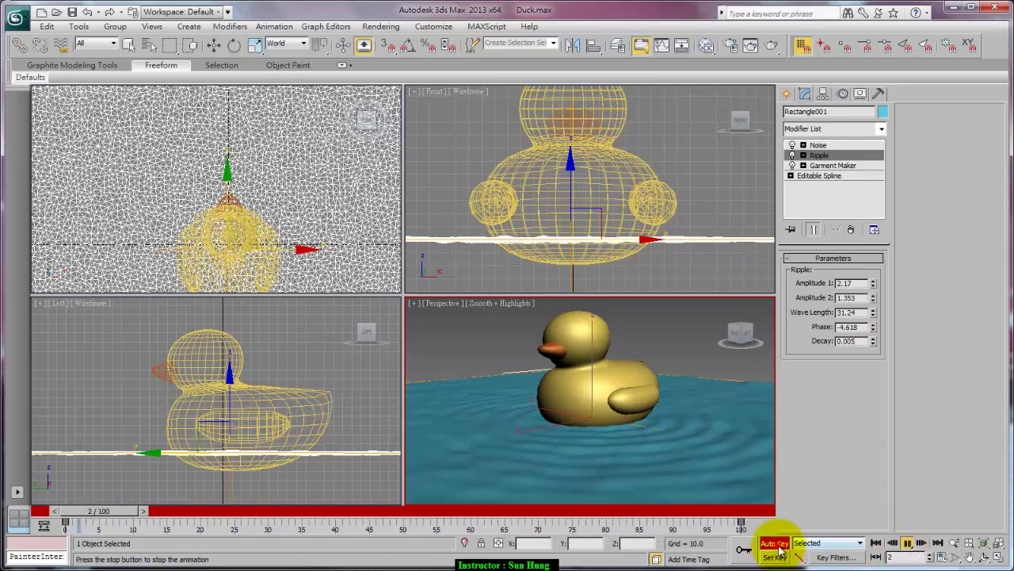
{"action": "left_click", "coordinate": [907, 543]}
{"action": "key", "text": "w"}
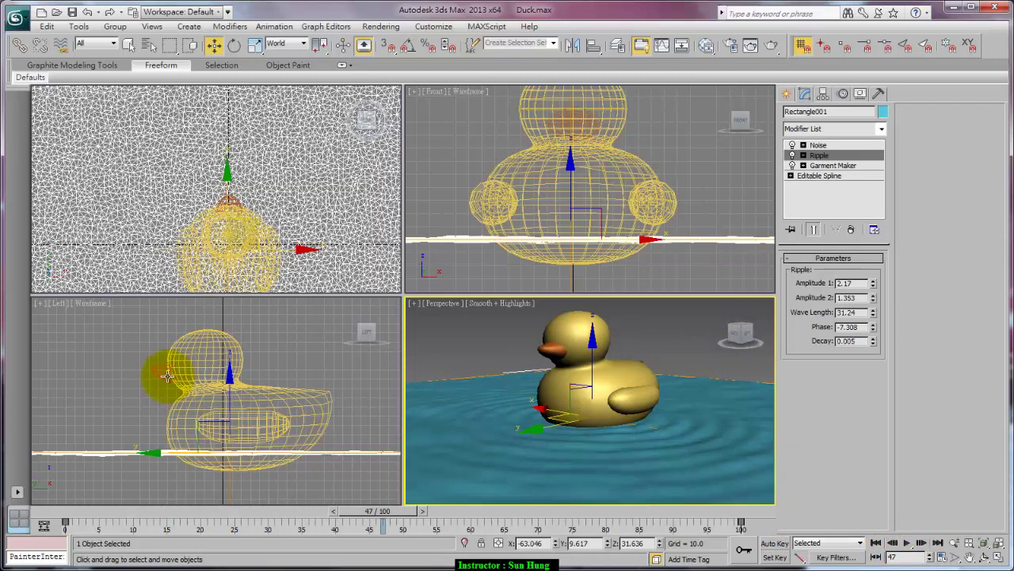
Step: Attach both eye spheres to the duck's Sphere001 editable poly
{"action": "left_click", "coordinate": [595, 391]}
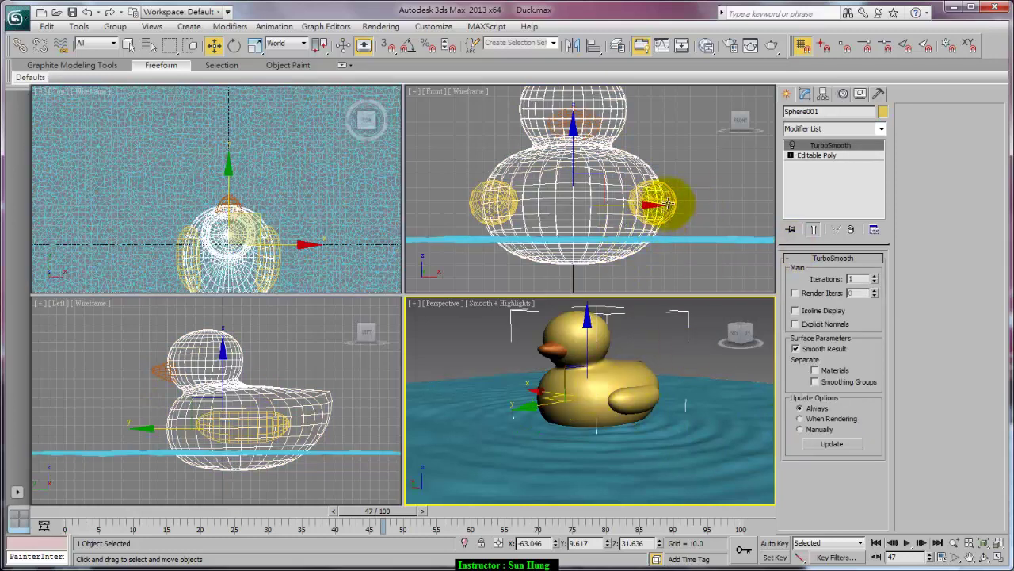
{"action": "left_click", "coordinate": [849, 155]}
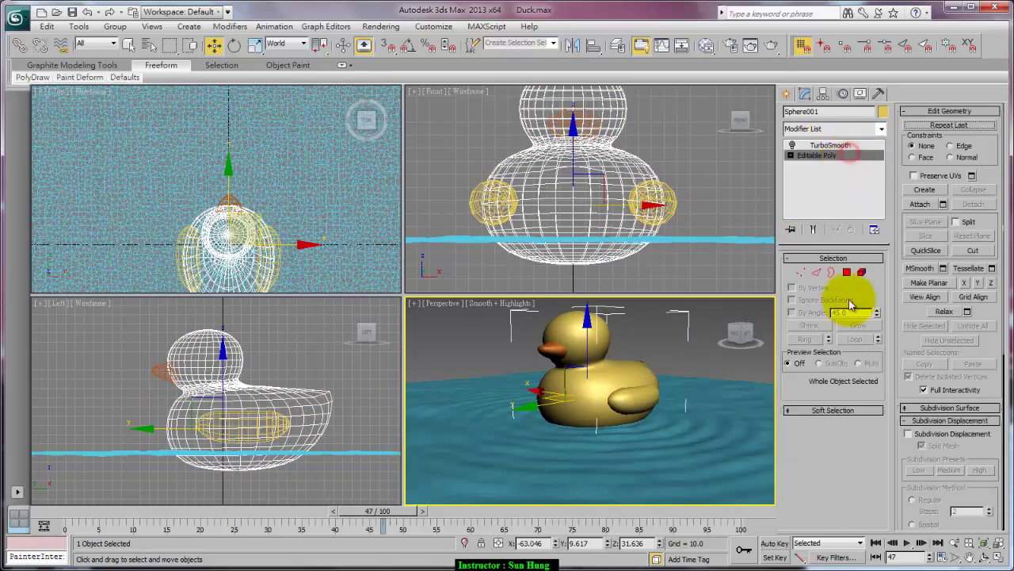
{"action": "left_click", "coordinate": [920, 204]}
{"action": "left_click", "coordinate": [671, 211]}
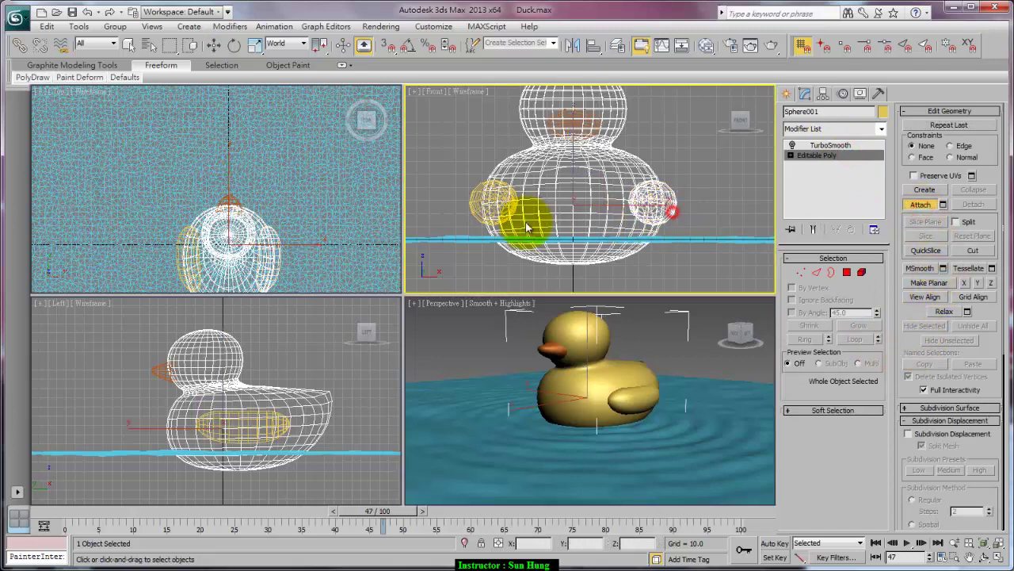
{"action": "left_click", "coordinate": [487, 205]}
{"action": "left_click", "coordinate": [920, 204]}
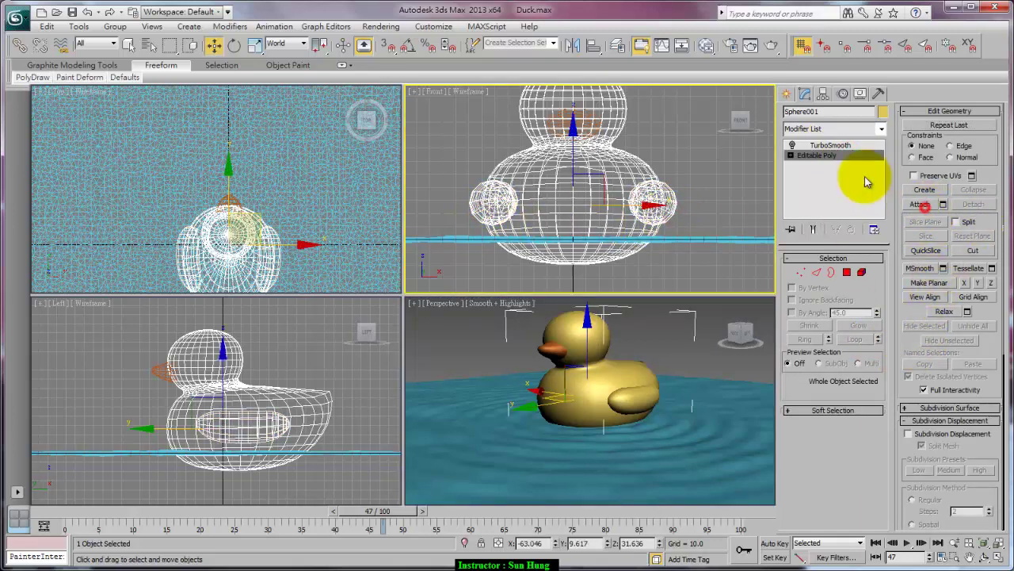
Step: Enable Show End Result on TurboSmooth to view the smoothed duck
{"action": "left_click", "coordinate": [820, 151]}
{"action": "left_click", "coordinate": [813, 229]}
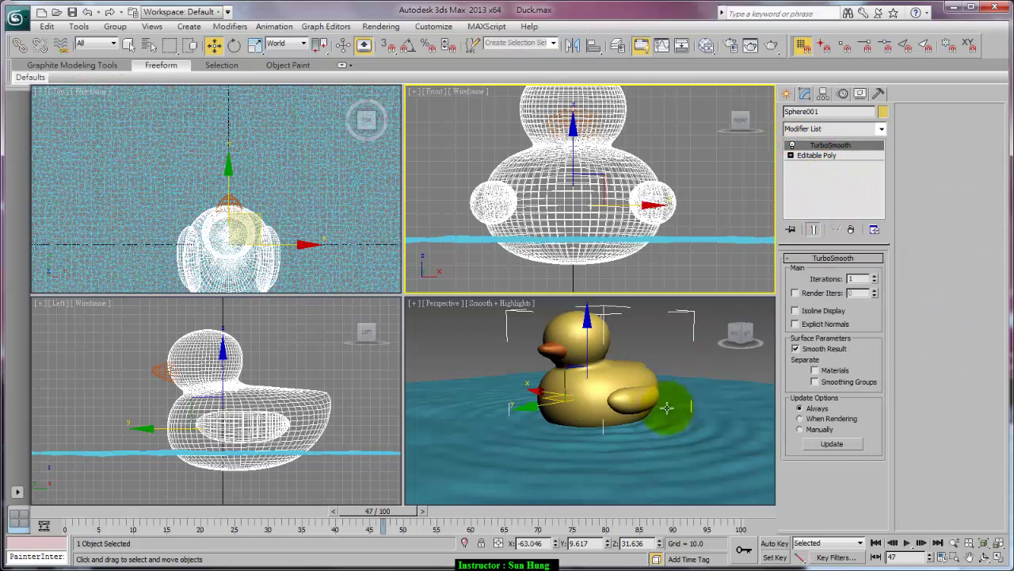
{"action": "middle_click_drag", "start_coordinate": [685, 401], "coordinate": [660, 403], "text": "alt"}
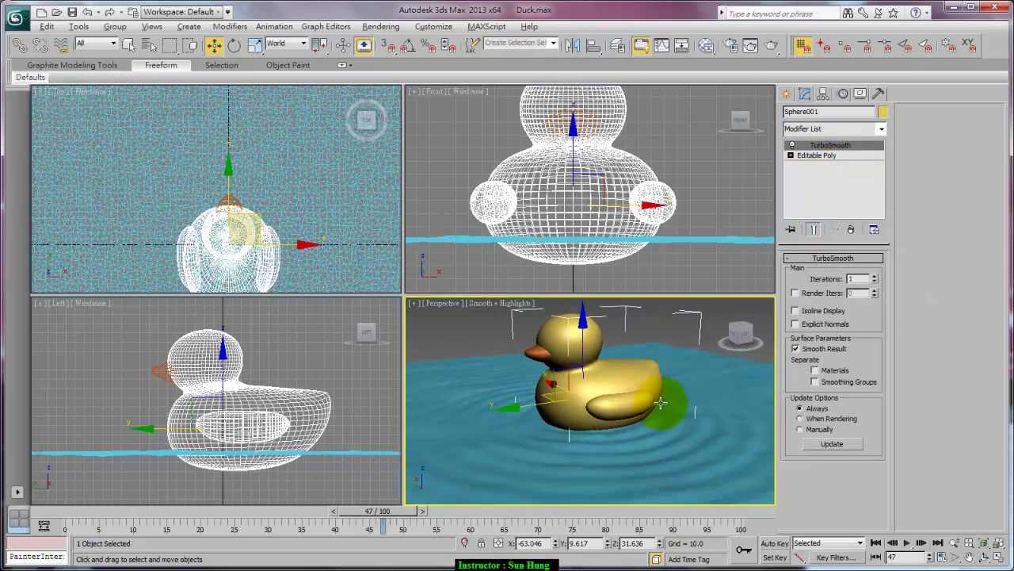
Step: Attach the beak Box001 to the head mesh as well
{"action": "left_click", "coordinate": [820, 155]}
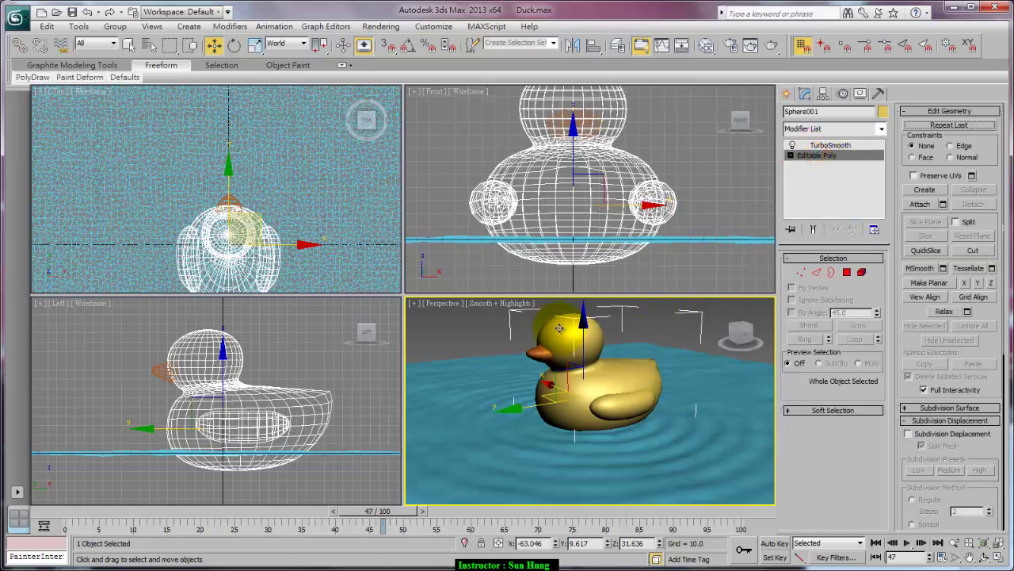
{"action": "left_click", "coordinate": [538, 359]}
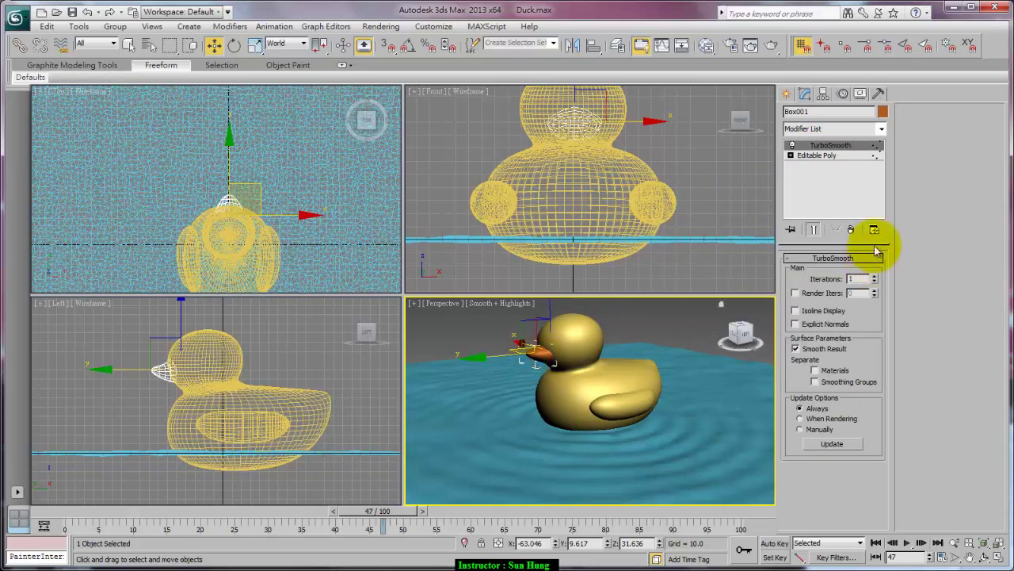
{"action": "left_click", "coordinate": [575, 168]}
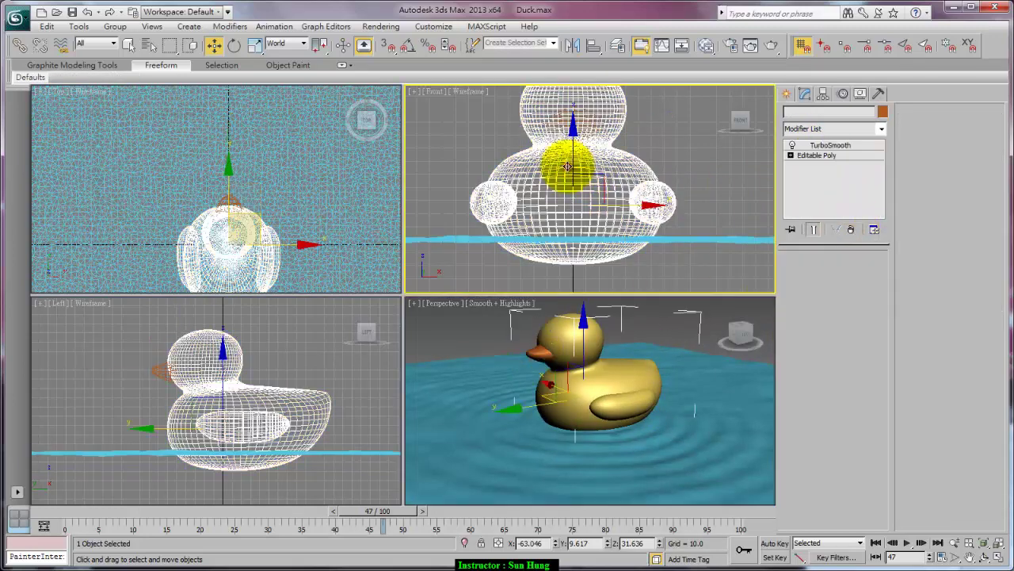
{"action": "left_click", "coordinate": [832, 156]}
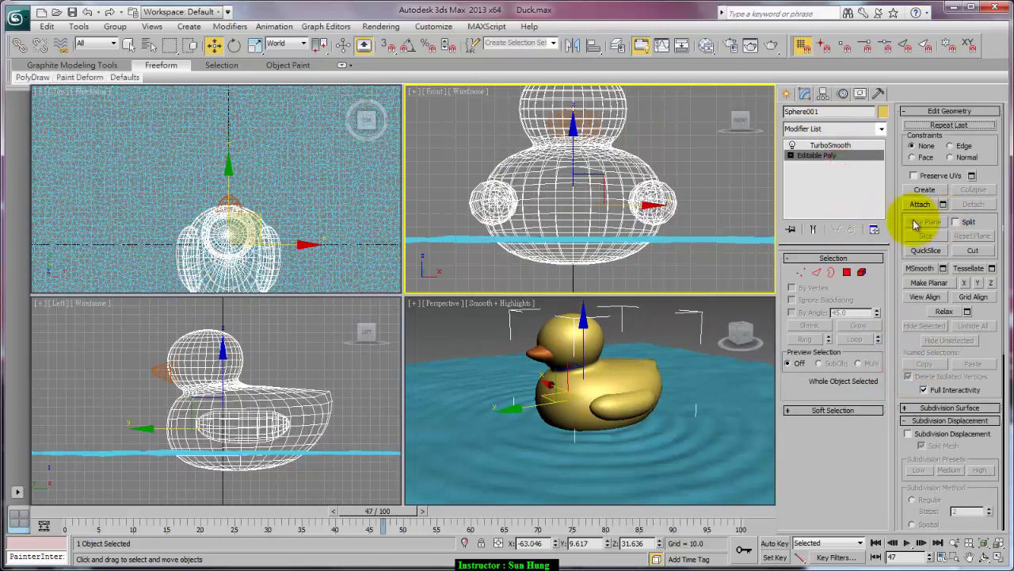
{"action": "left_click", "coordinate": [920, 204]}
{"action": "left_click", "coordinate": [537, 349]}
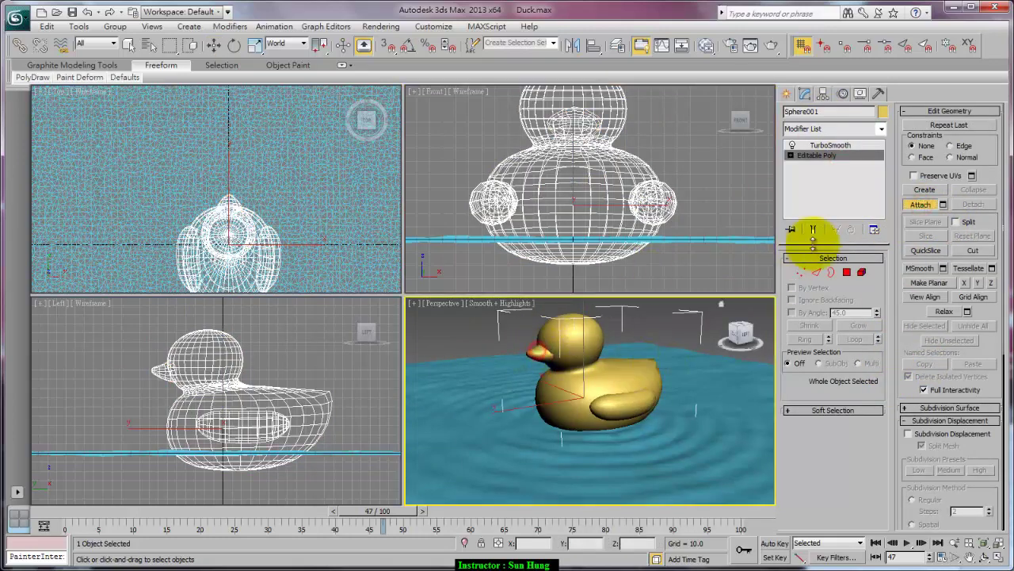
{"action": "left_click", "coordinate": [921, 204]}
Step: Display the Splines shape types in the Create panel
{"action": "mouse_move", "coordinate": [568, 451]}
{"action": "middle_mouse_down", "text": "alt"}
{"action": "mouse_move", "coordinate": [661, 453]}
{"action": "mouse_move", "coordinate": [602, 456]}
{"action": "mouse_move", "coordinate": [603, 444]}
{"action": "middle_mouse_up", "text": "alt"}
{"action": "scroll", "coordinate": [559, 378], "scroll_direction": "up", "scroll_amount": 3}
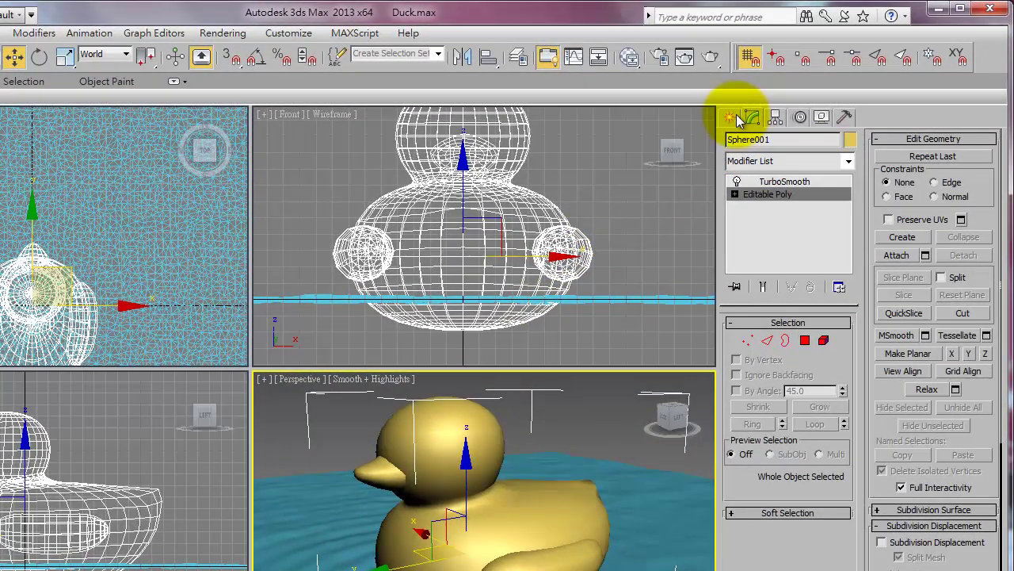
{"action": "left_click", "coordinate": [787, 94]}
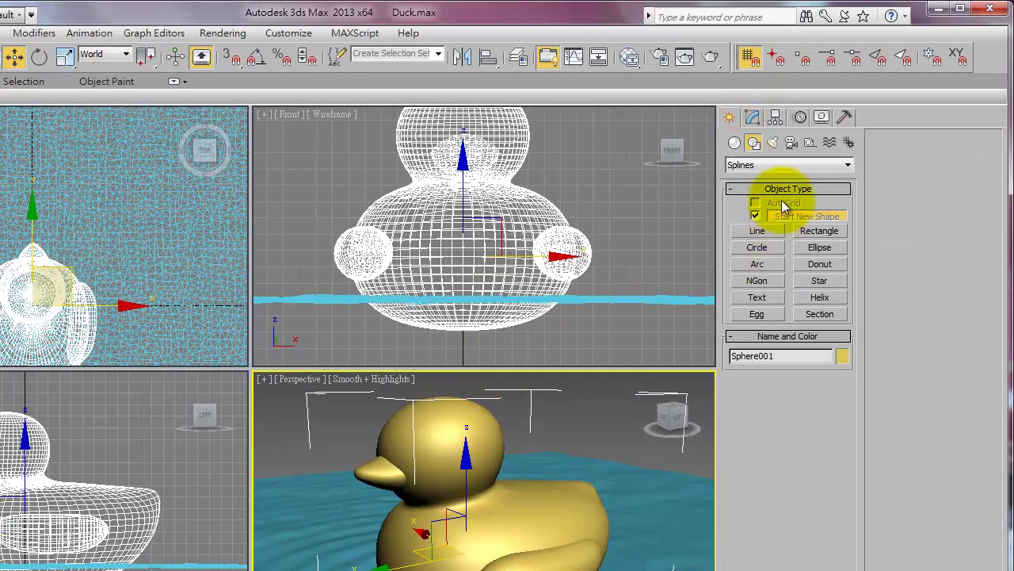
{"action": "left_click", "coordinate": [753, 118]}
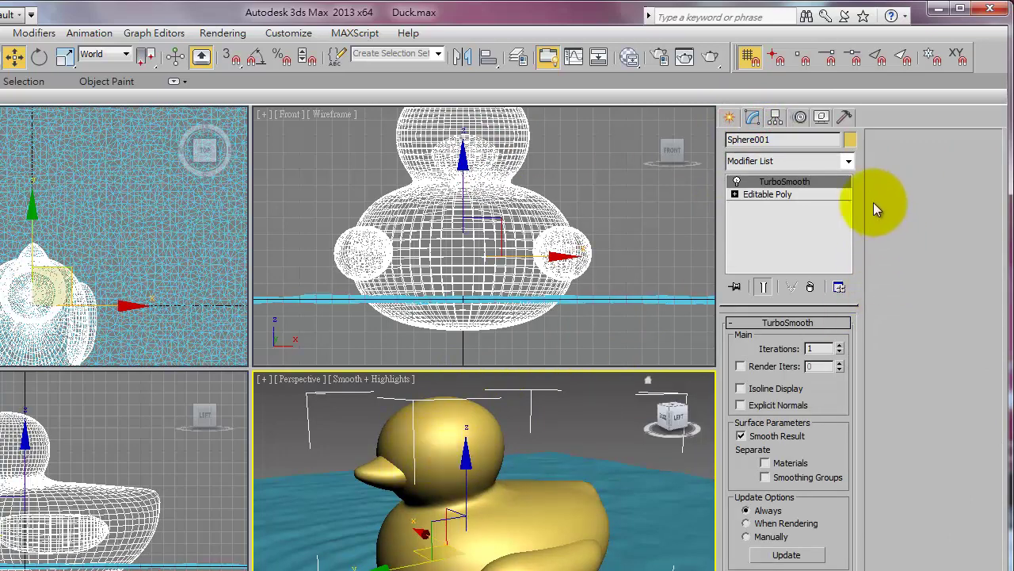
{"action": "left_click", "coordinate": [730, 121]}
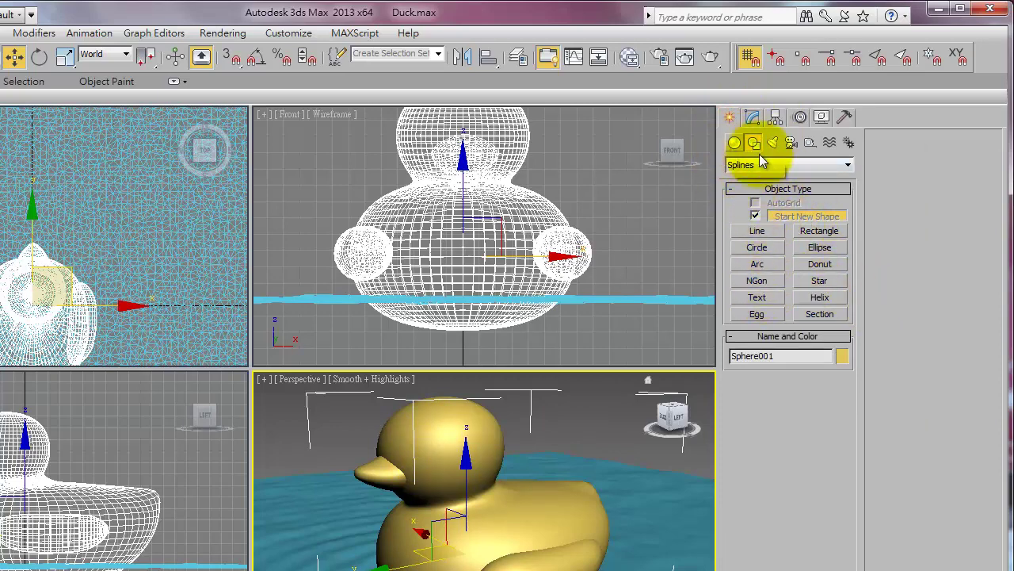
Step: Draw a circle on the duck's head in the Front view and move it toward the beak
{"action": "left_click", "coordinate": [758, 248]}
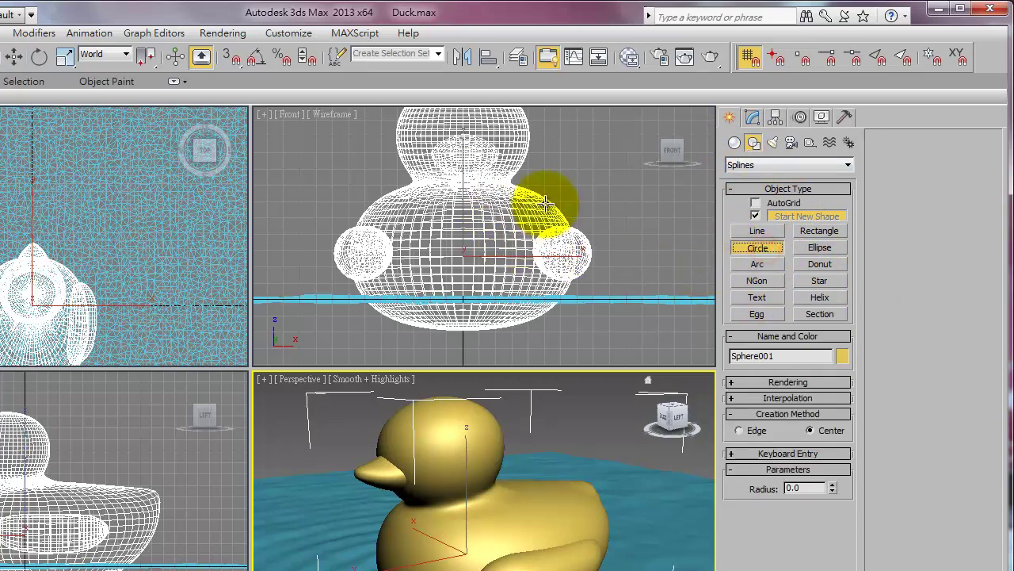
{"action": "middle_click_drag", "start_coordinate": [545, 204], "coordinate": [545, 254]}
{"action": "left_click_drag", "start_coordinate": [499, 170], "coordinate": [516, 179]}
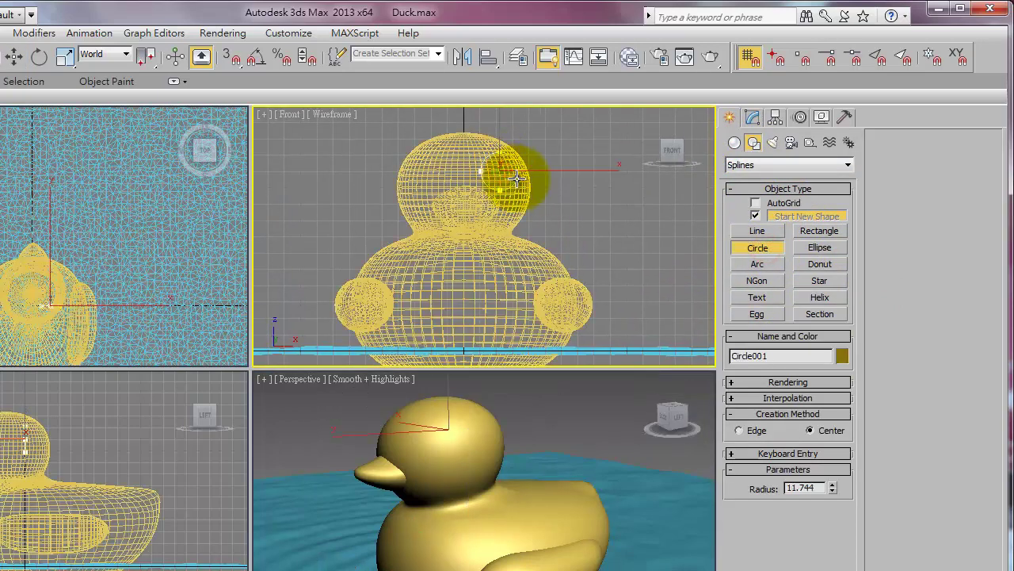
{"action": "key", "text": "alt+Tab"}
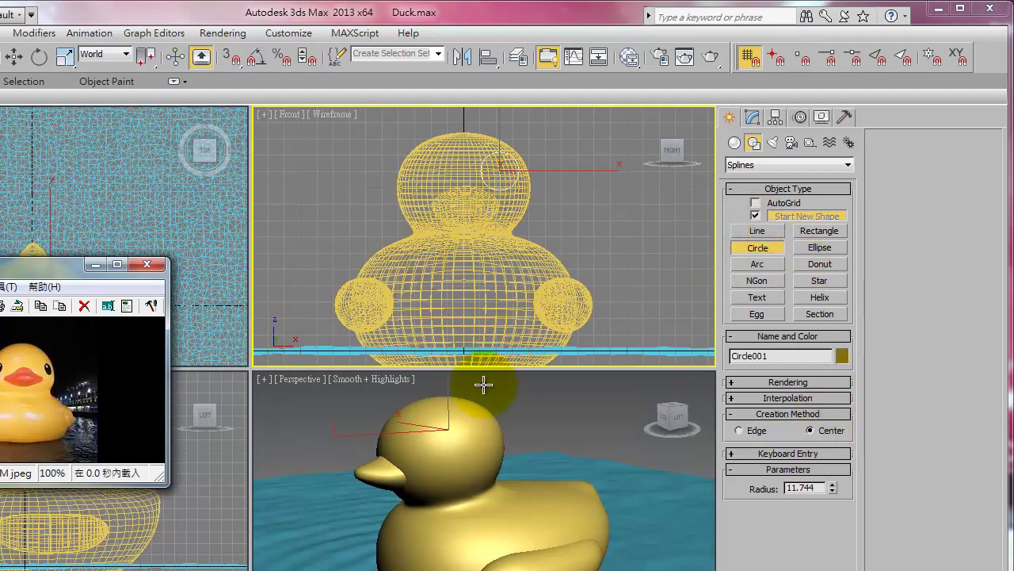
{"action": "key", "text": "w"}
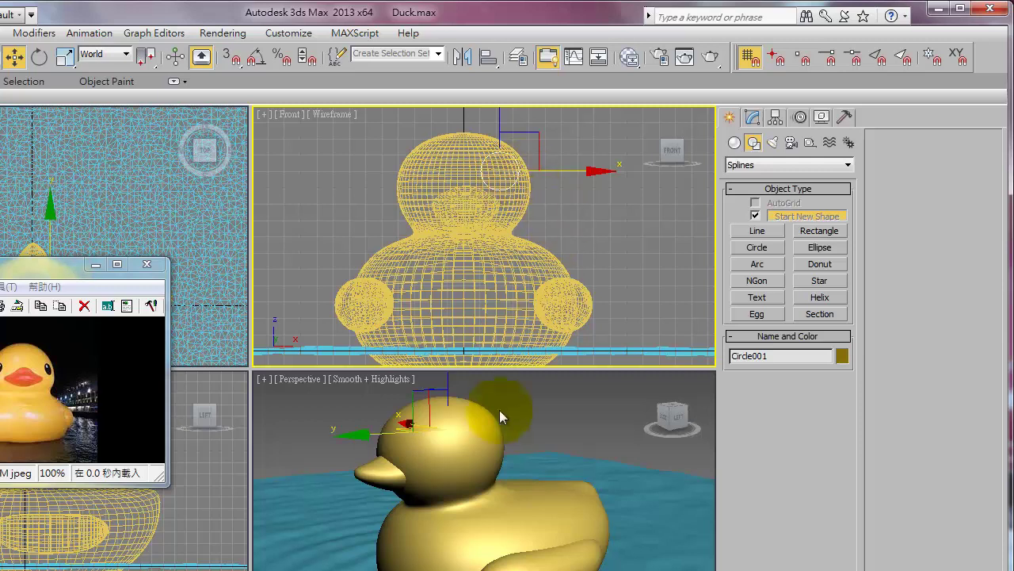
{"action": "left_click_drag", "start_coordinate": [354, 450], "coordinate": [390, 458]}
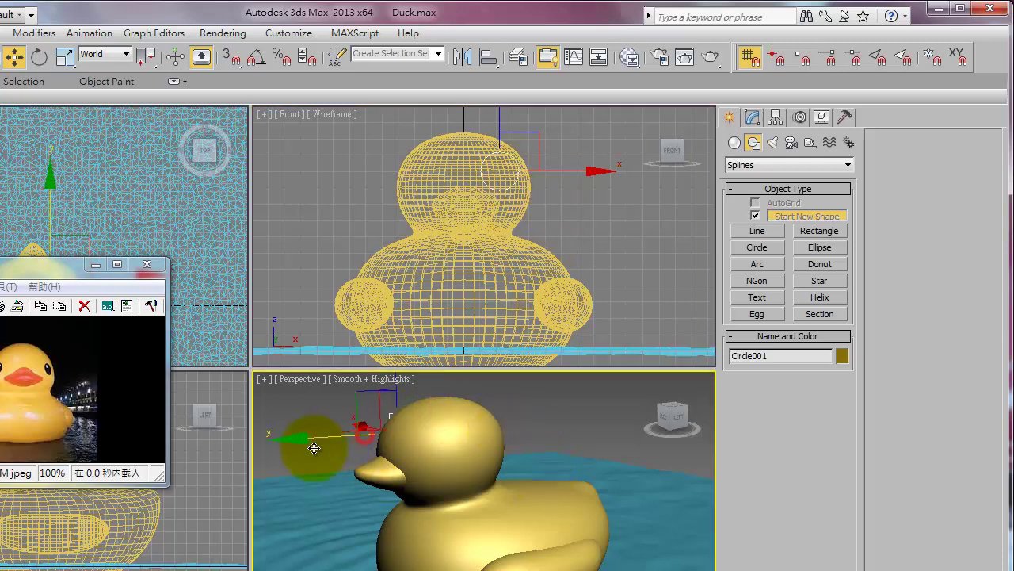
{"action": "middle_click_drag", "start_coordinate": [389, 458], "coordinate": [512, 468], "text": "alt"}
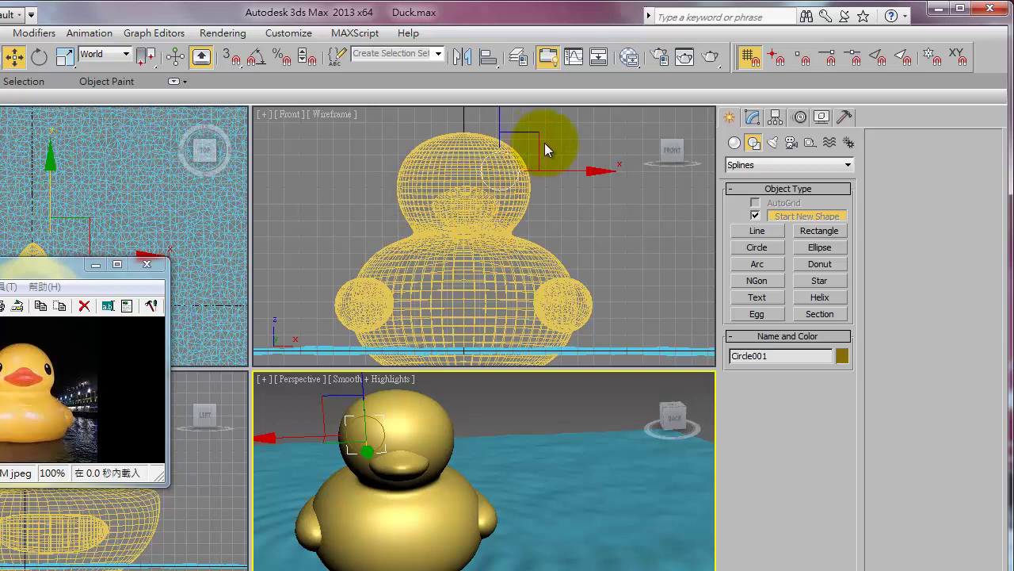
Step: Set the circle's Radius to 9.278 and move the reference photo aside
{"action": "left_click", "coordinate": [753, 116]}
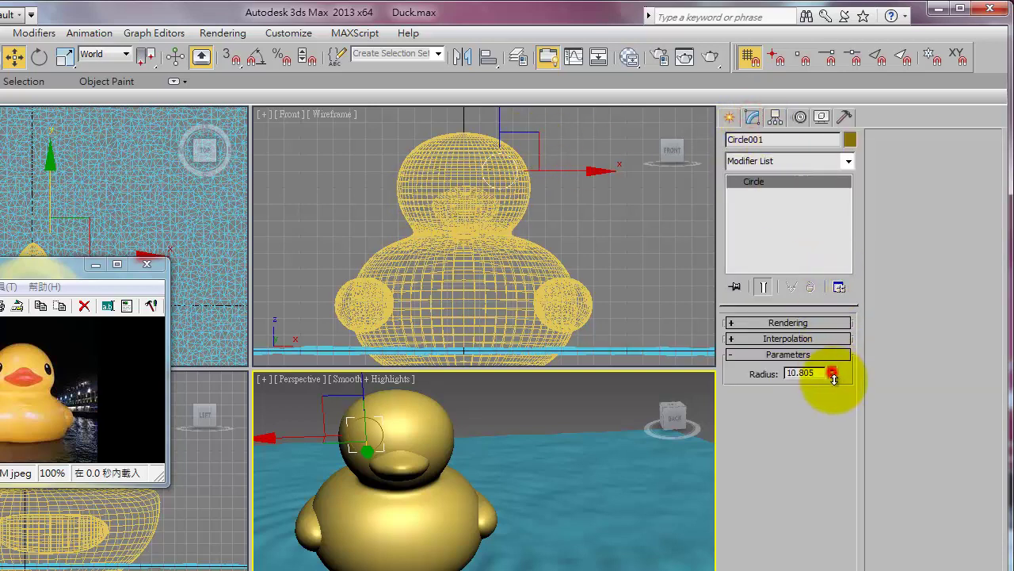
{"action": "left_click_drag", "start_coordinate": [833, 371], "coordinate": [834, 385]}
{"action": "middle_click_drag", "start_coordinate": [514, 158], "coordinate": [520, 193]}
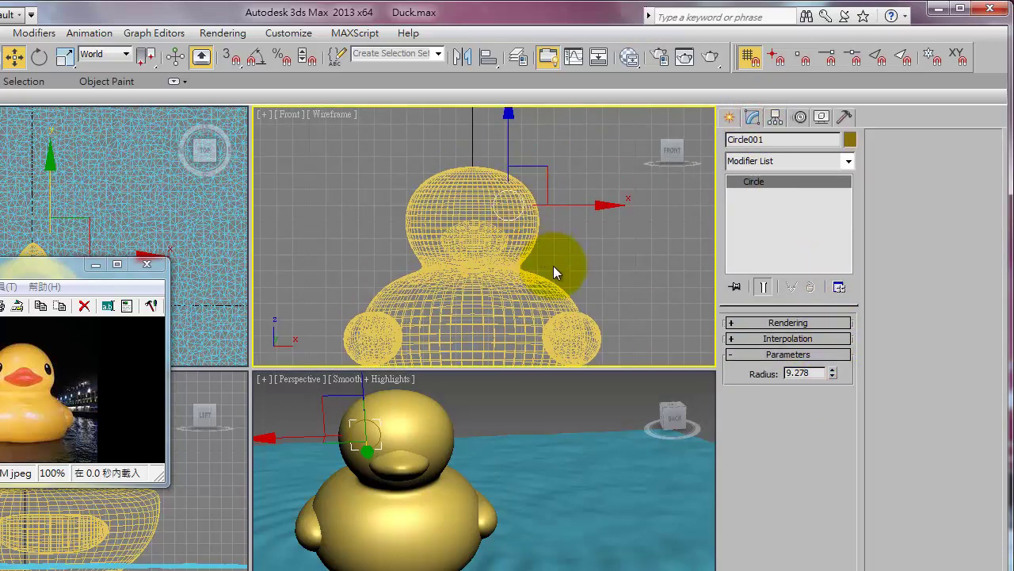
{"action": "middle_click_drag", "start_coordinate": [553, 266], "coordinate": [540, 241]}
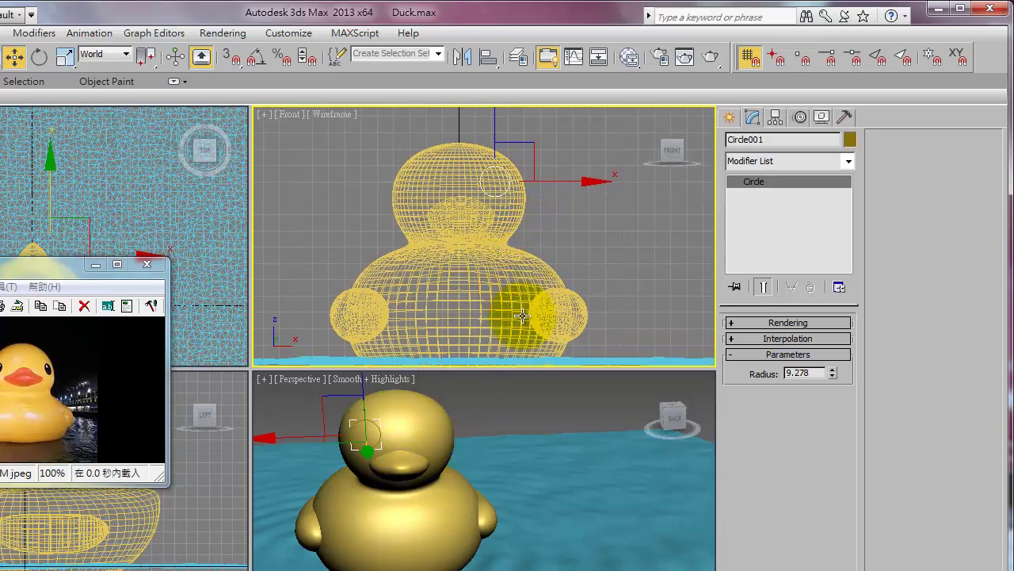
{"action": "left_click_drag", "start_coordinate": [89, 272], "coordinate": [126, 528]}
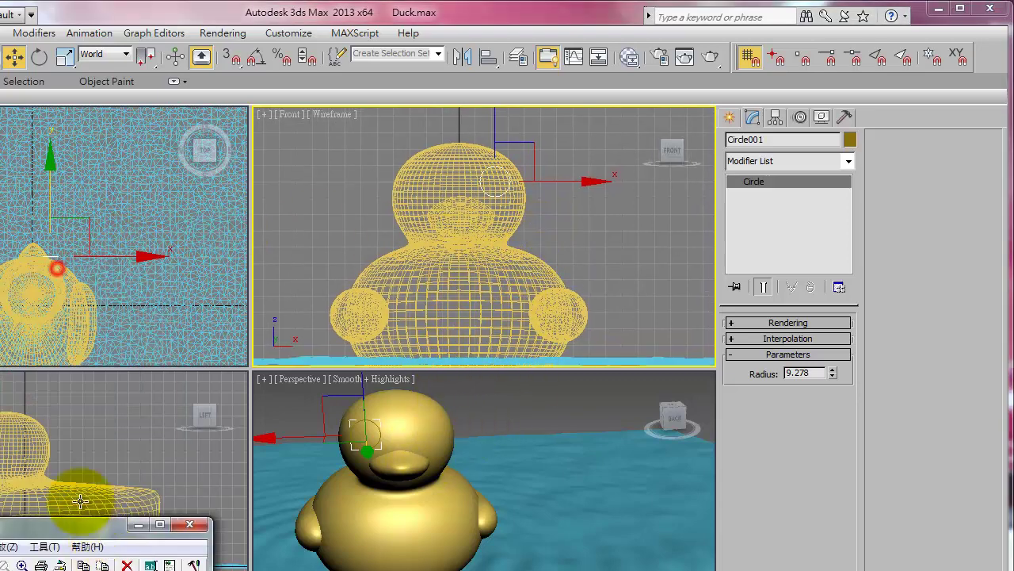
{"action": "scroll", "coordinate": [84, 245], "scroll_direction": "up", "scroll_amount": 3}
{"action": "scroll", "coordinate": [102, 227], "scroll_direction": "up", "scroll_amount": 2}
{"action": "scroll", "coordinate": [103, 222], "scroll_direction": "up", "scroll_amount": 1}
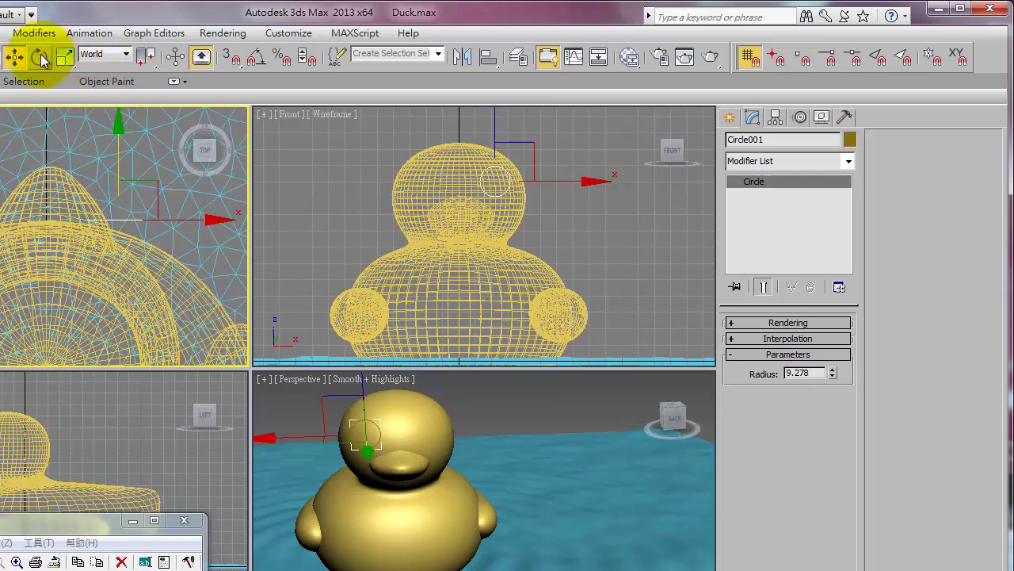
Step: Rotate and reposition Circle001 so it tilts around the duck's head
{"action": "left_click", "coordinate": [39, 56]}
{"action": "mouse_move", "coordinate": [208, 191]}
{"action": "left_mouse_down"}
{"action": "mouse_move", "coordinate": [224, 227]}
{"action": "mouse_move", "coordinate": [208, 241]}
{"action": "left_mouse_up"}
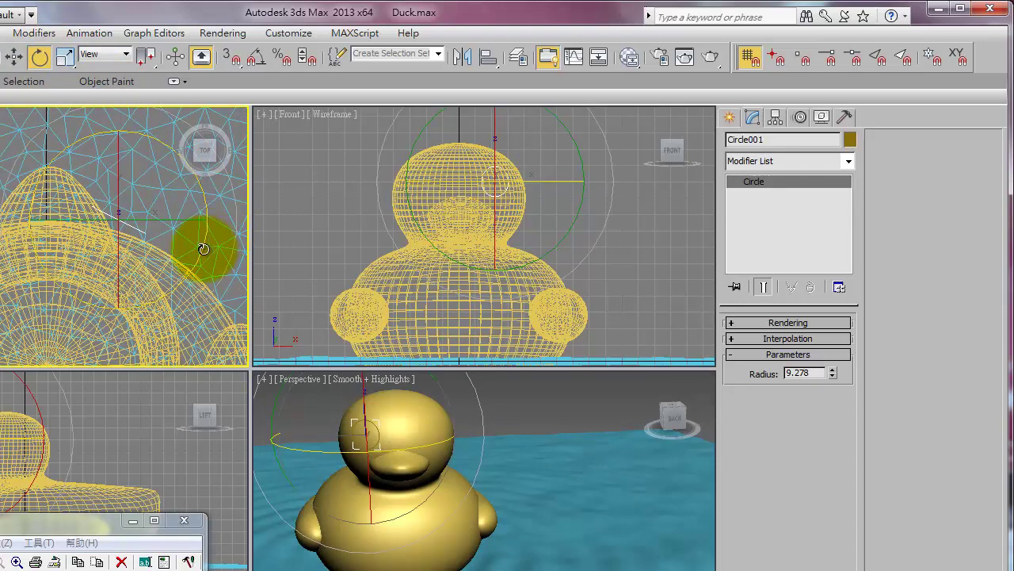
{"action": "right_click", "coordinate": [204, 249]}
{"action": "left_click", "coordinate": [239, 266]}
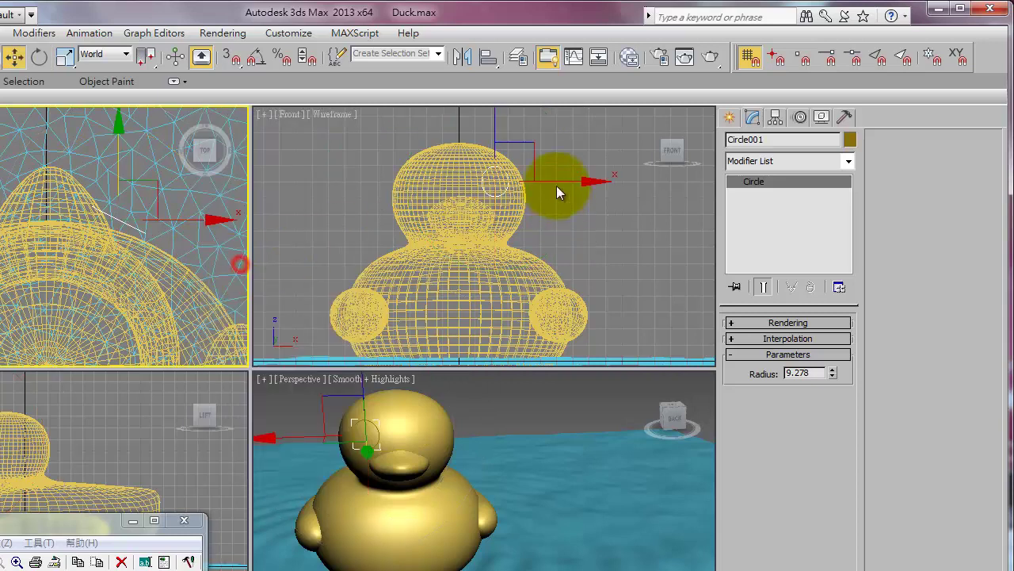
{"action": "mouse_move", "coordinate": [536, 155]}
{"action": "left_mouse_down"}
{"action": "mouse_move", "coordinate": [553, 167]}
{"action": "mouse_move", "coordinate": [546, 177]}
{"action": "left_mouse_up"}
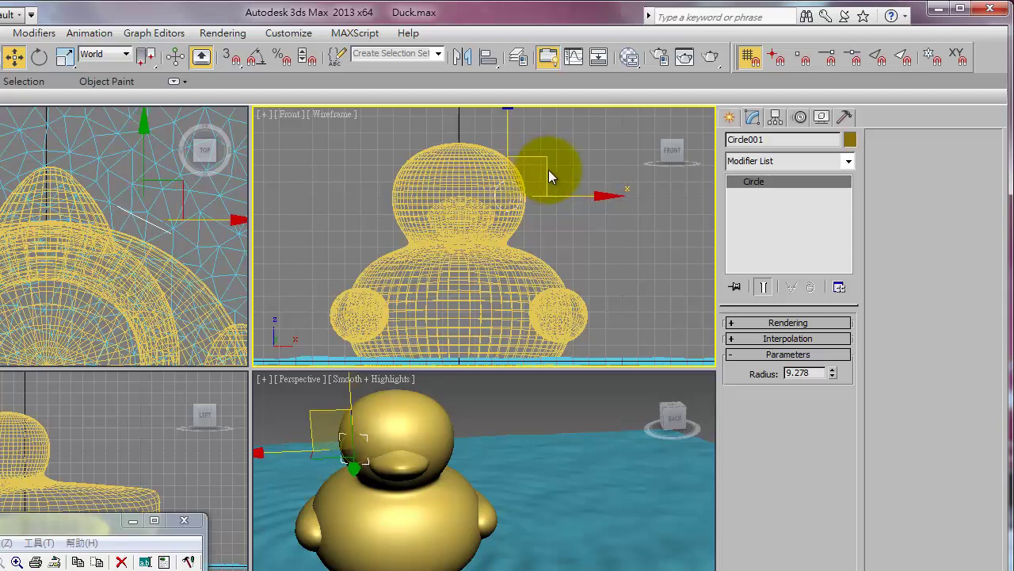
{"action": "left_click", "coordinate": [62, 57]}
{"action": "left_click", "coordinate": [45, 59]}
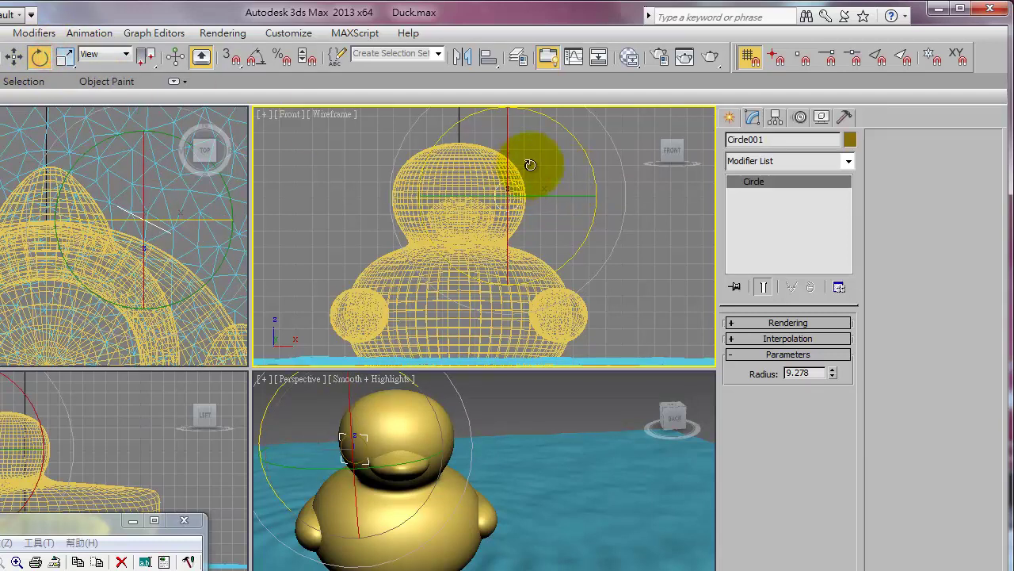
{"action": "mouse_move", "coordinate": [590, 145]}
{"action": "left_mouse_down"}
{"action": "mouse_move", "coordinate": [587, 153]}
{"action": "mouse_move", "coordinate": [617, 143]}
{"action": "mouse_move", "coordinate": [547, 199]}
{"action": "left_mouse_up"}
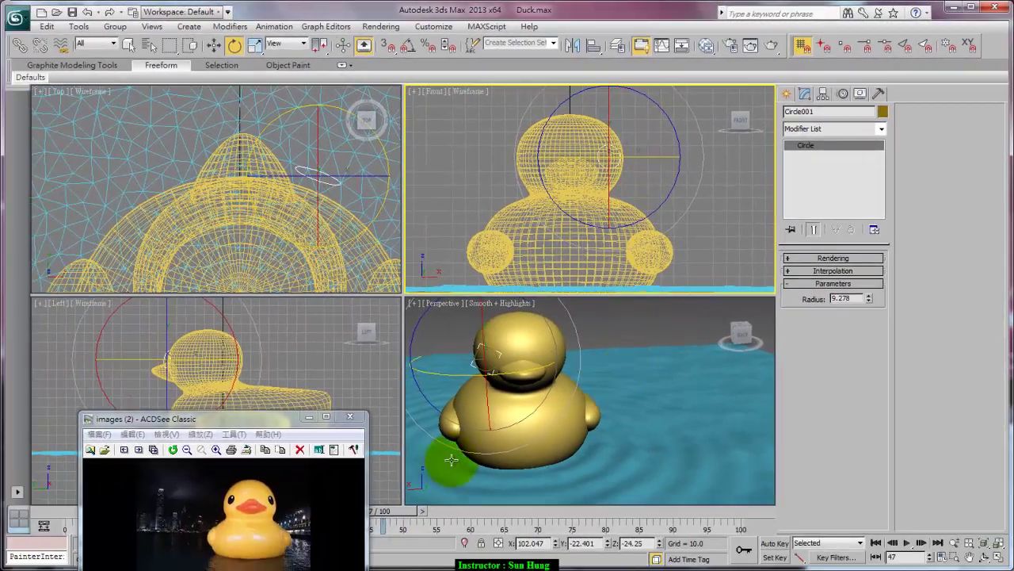
Step: Close the reference duck picture and rotate the eye circle in the Top view
{"action": "left_click_drag", "start_coordinate": [272, 420], "coordinate": [270, 226]}
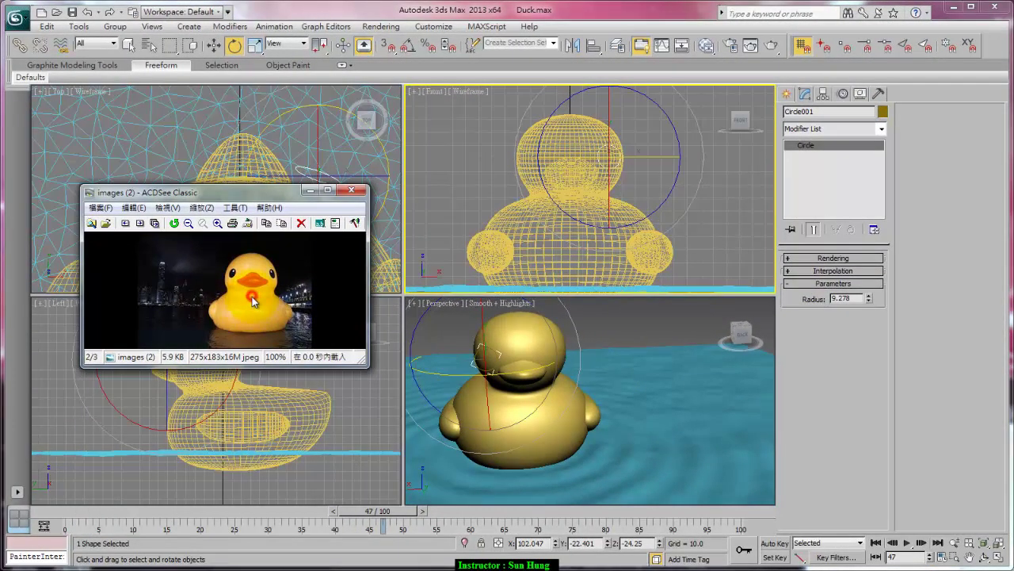
{"action": "scroll", "coordinate": [252, 298], "scroll_direction": "up", "scroll_amount": 1}
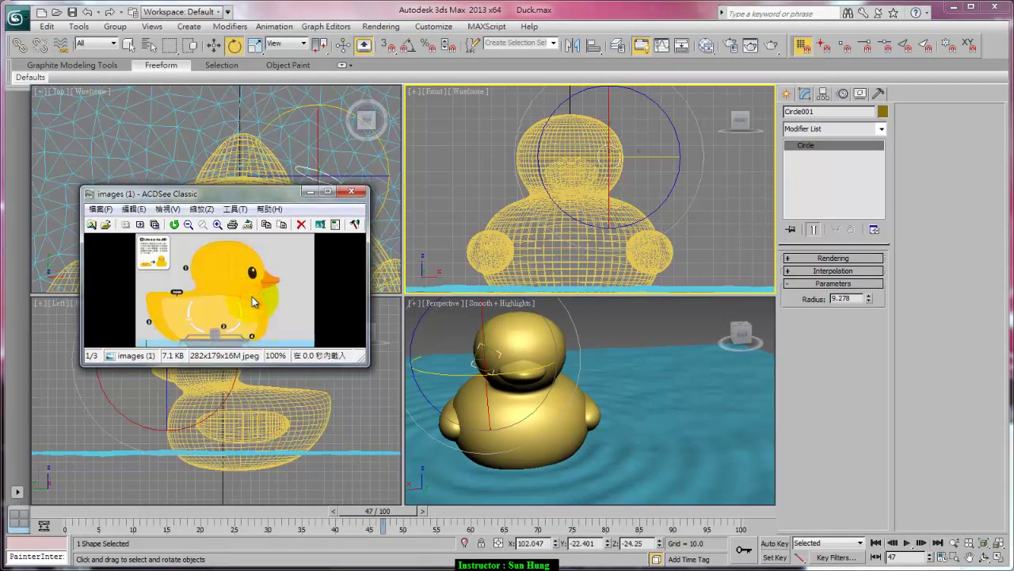
{"action": "left_click", "coordinate": [351, 190]}
{"action": "mouse_move", "coordinate": [575, 359]}
{"action": "middle_mouse_down", "text": "alt"}
{"action": "mouse_move", "coordinate": [651, 332]}
{"action": "mouse_move", "coordinate": [577, 351]}
{"action": "mouse_move", "coordinate": [743, 354]}
{"action": "mouse_move", "coordinate": [635, 450]}
{"action": "middle_mouse_up", "text": "alt"}
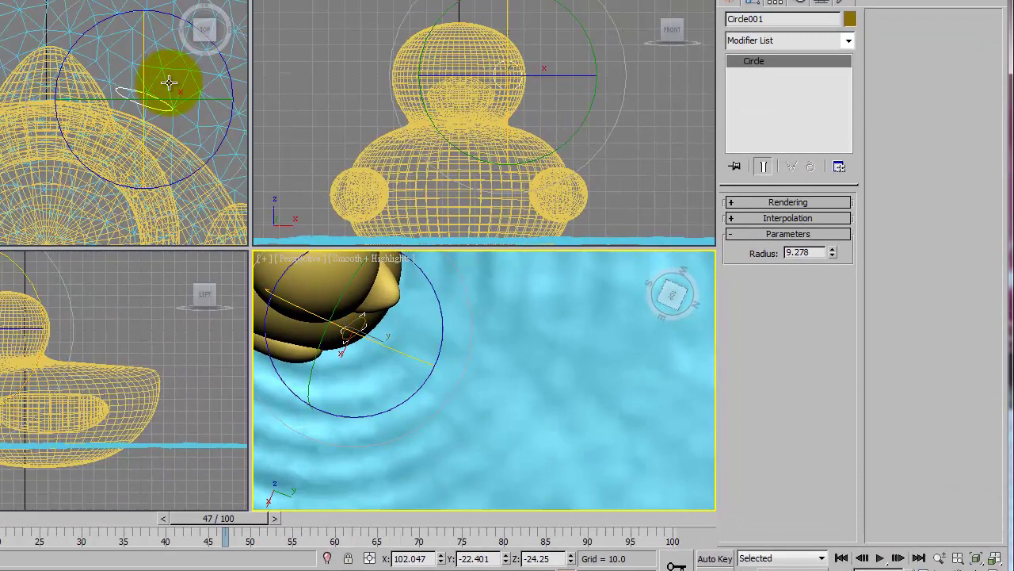
{"action": "key", "text": "e"}
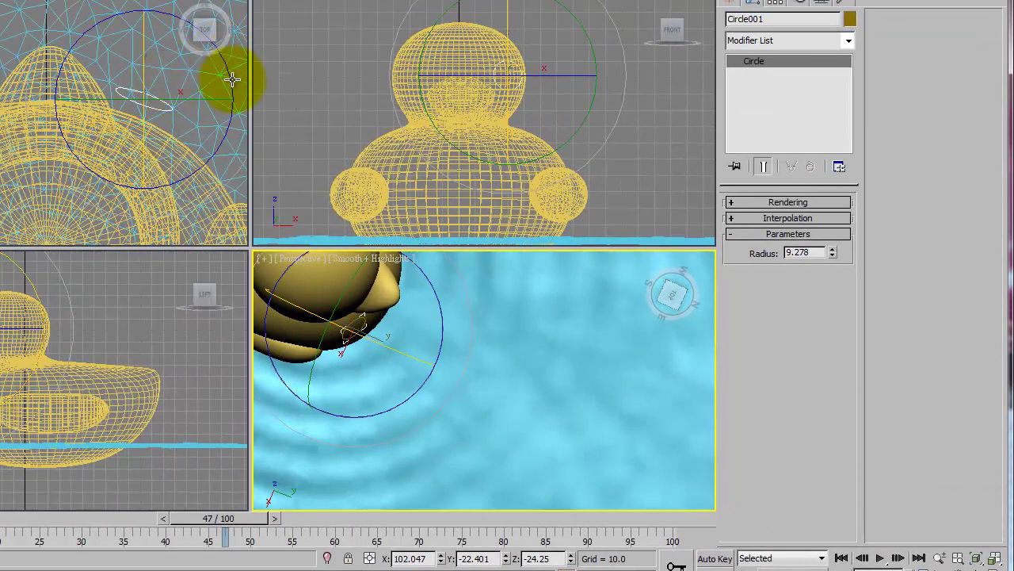
{"action": "left_click_drag", "start_coordinate": [229, 78], "coordinate": [234, 92]}
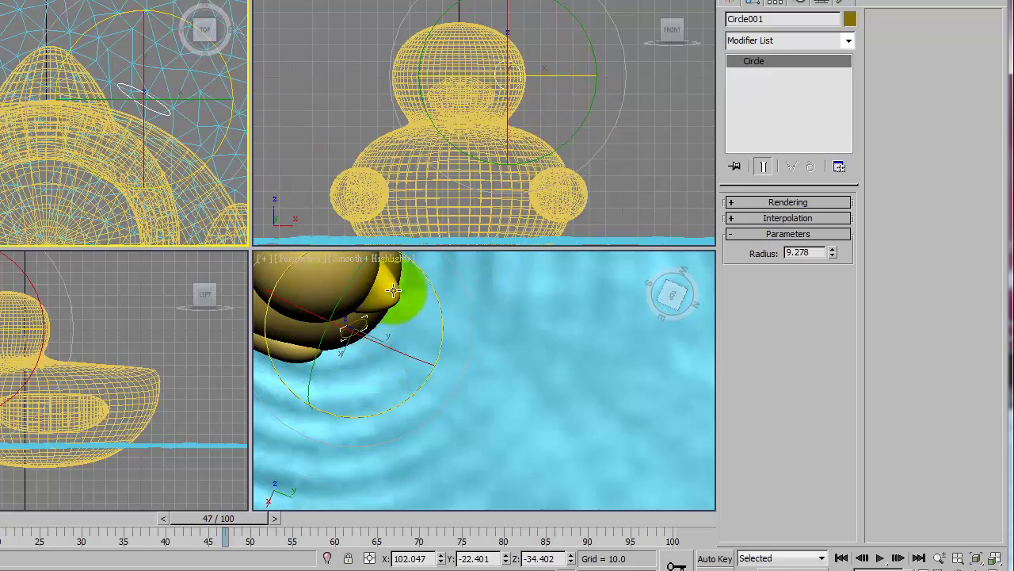
Step: Delete TurboSmooth from Sphere001's modifier stack and reselect the duck body
{"action": "left_click", "coordinate": [529, 161]}
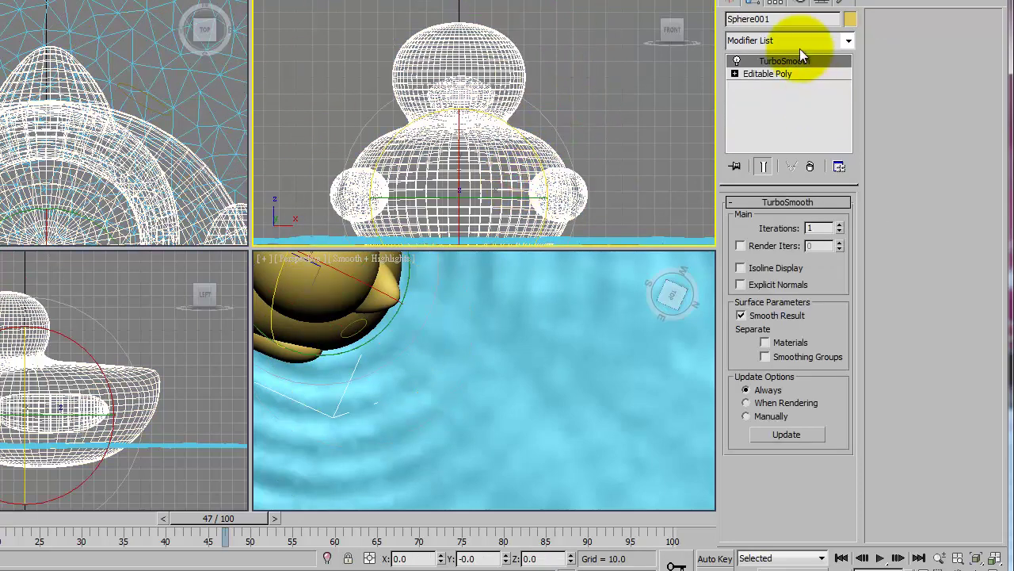
{"action": "left_click", "coordinate": [809, 166]}
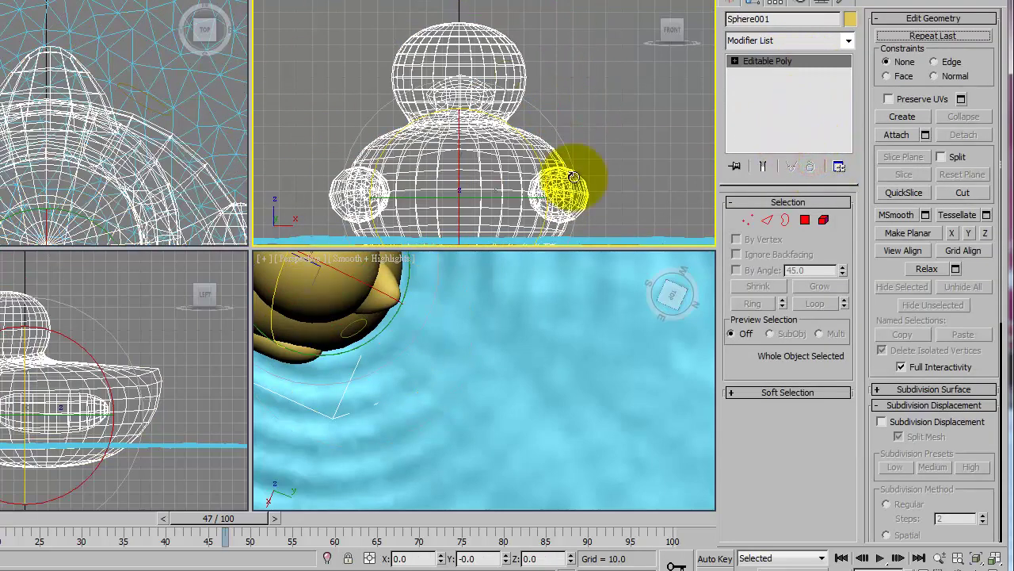
{"action": "left_click", "coordinate": [629, 101]}
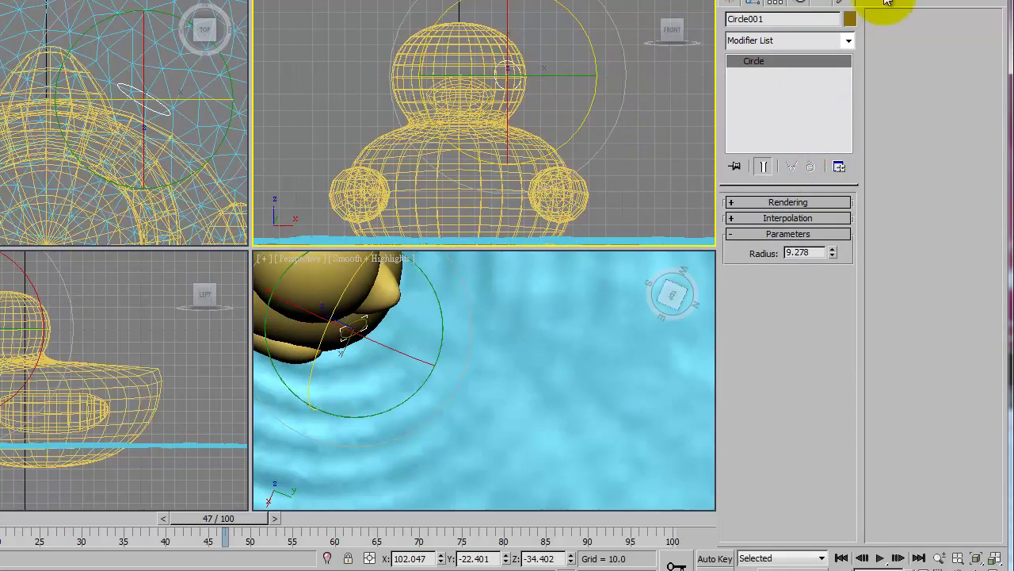
{"action": "left_click", "coordinate": [511, 184]}
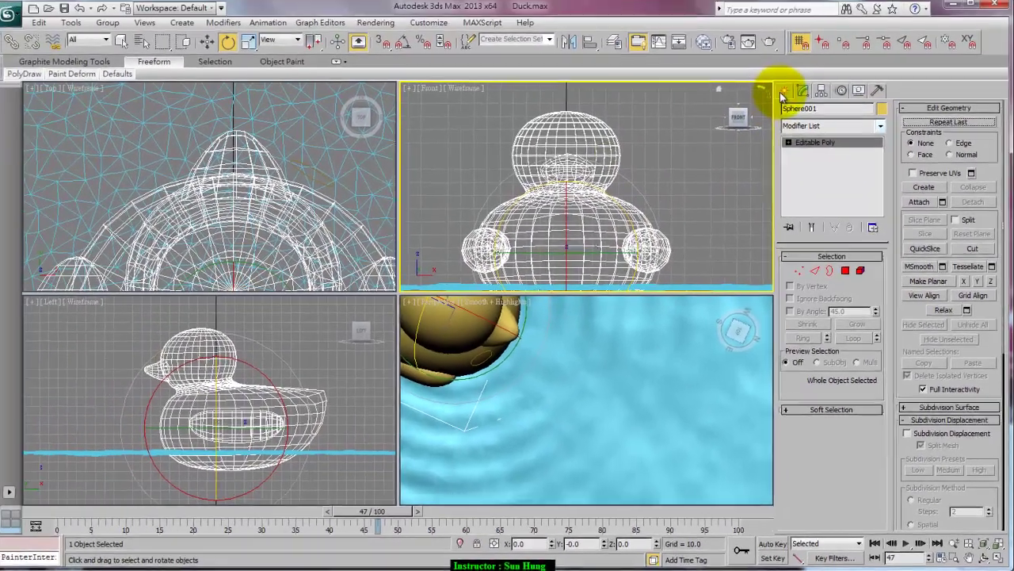
Step: Switch the Create panel to the Geometry Compound Objects category
{"action": "left_click", "coordinate": [781, 92]}
{"action": "left_click", "coordinate": [805, 113]}
{"action": "left_click_drag", "start_coordinate": [549, 156], "coordinate": [597, 150]}
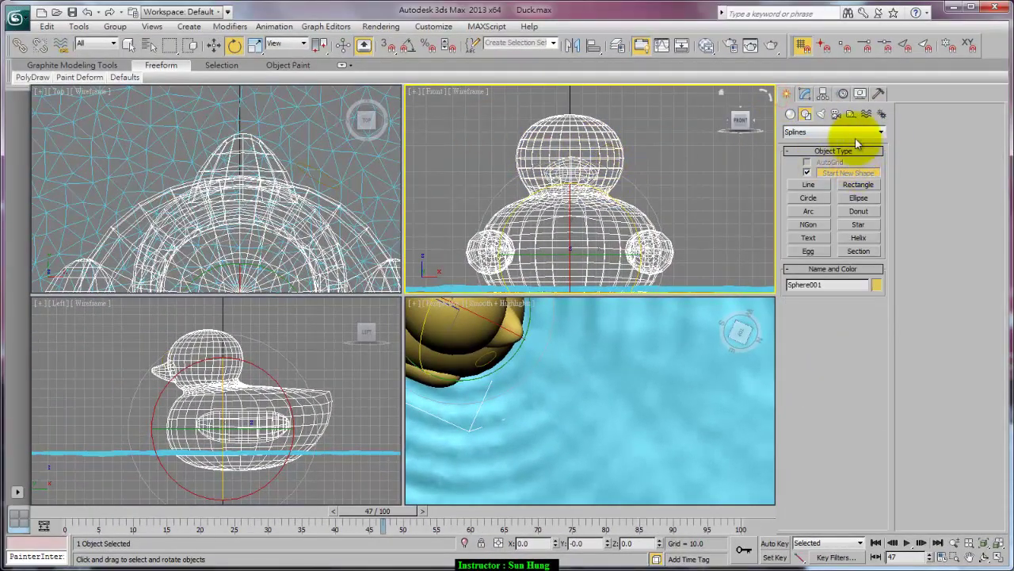
{"action": "left_click", "coordinate": [791, 113]}
{"action": "left_click", "coordinate": [832, 132]}
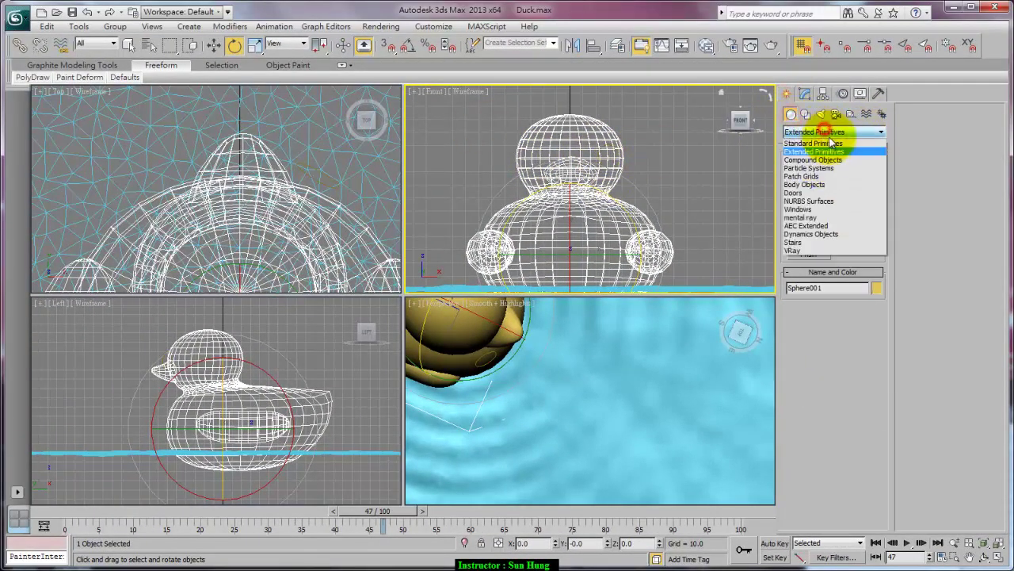
{"action": "left_click", "coordinate": [829, 156]}
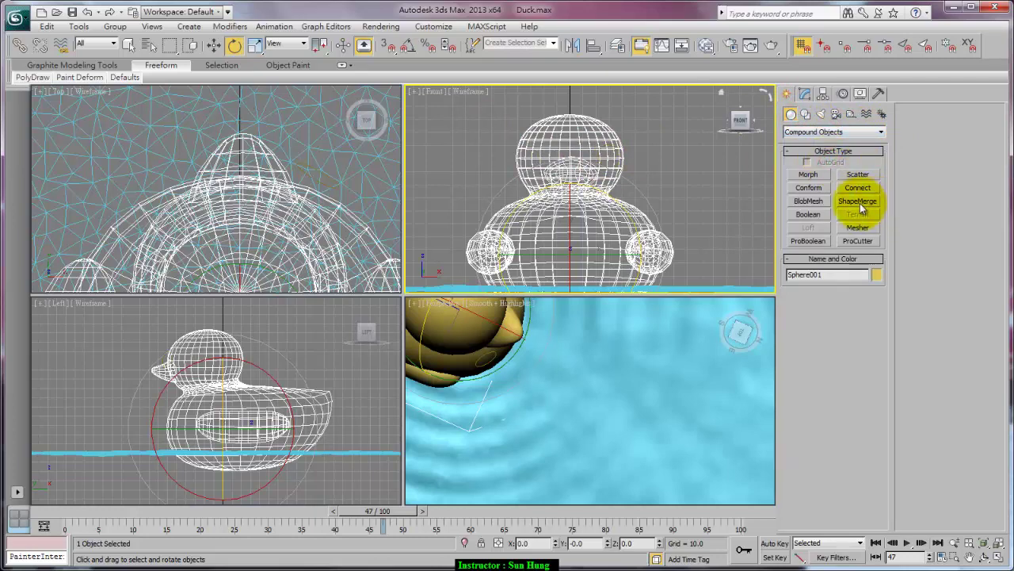
Step: Trial a ShapeMerge picking Circle001 with Move, inspect it, then undo the merge
{"action": "left_click", "coordinate": [862, 202]}
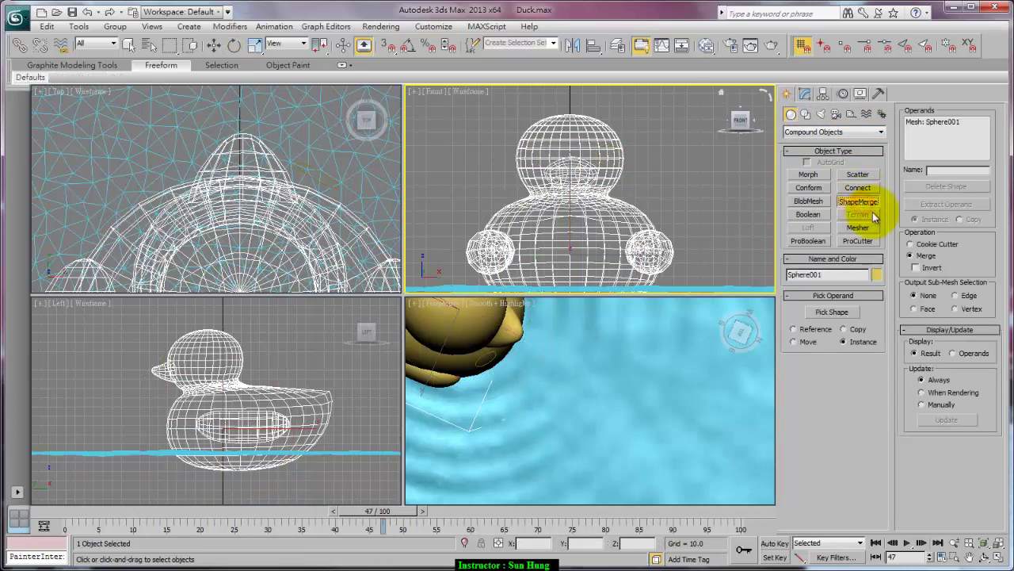
{"action": "left_click", "coordinate": [849, 313]}
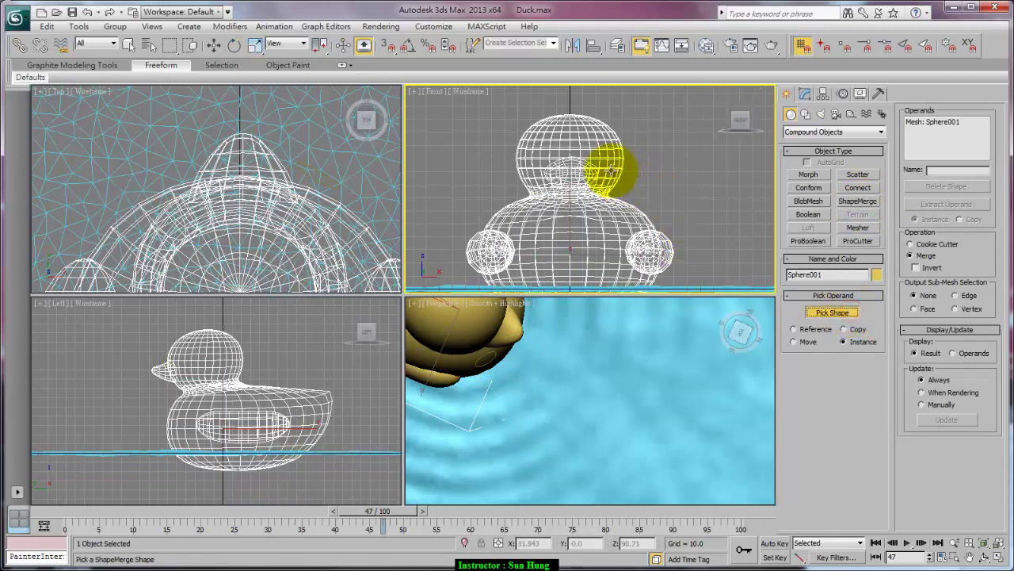
{"action": "left_click", "coordinate": [802, 341]}
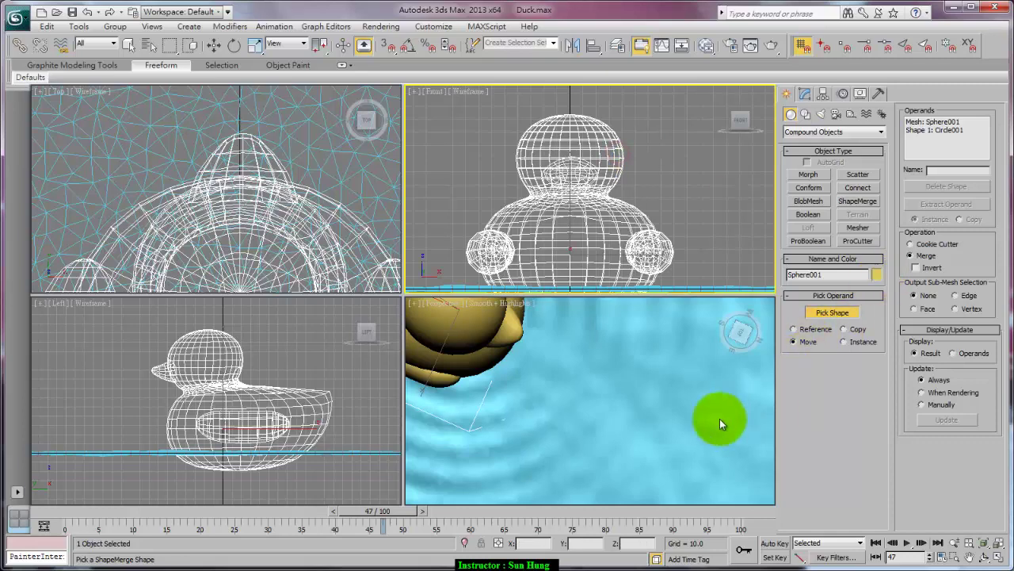
{"action": "mouse_move", "coordinate": [720, 419]}
{"action": "middle_mouse_down", "text": "alt"}
{"action": "mouse_move", "coordinate": [596, 470]}
{"action": "mouse_move", "coordinate": [495, 366]}
{"action": "mouse_move", "coordinate": [595, 317]}
{"action": "mouse_move", "coordinate": [633, 405]}
{"action": "mouse_move", "coordinate": [603, 380]}
{"action": "mouse_move", "coordinate": [587, 400]}
{"action": "mouse_move", "coordinate": [627, 367]}
{"action": "middle_mouse_up", "text": "alt"}
{"action": "scroll", "coordinate": [587, 401], "scroll_direction": "up", "scroll_amount": 3}
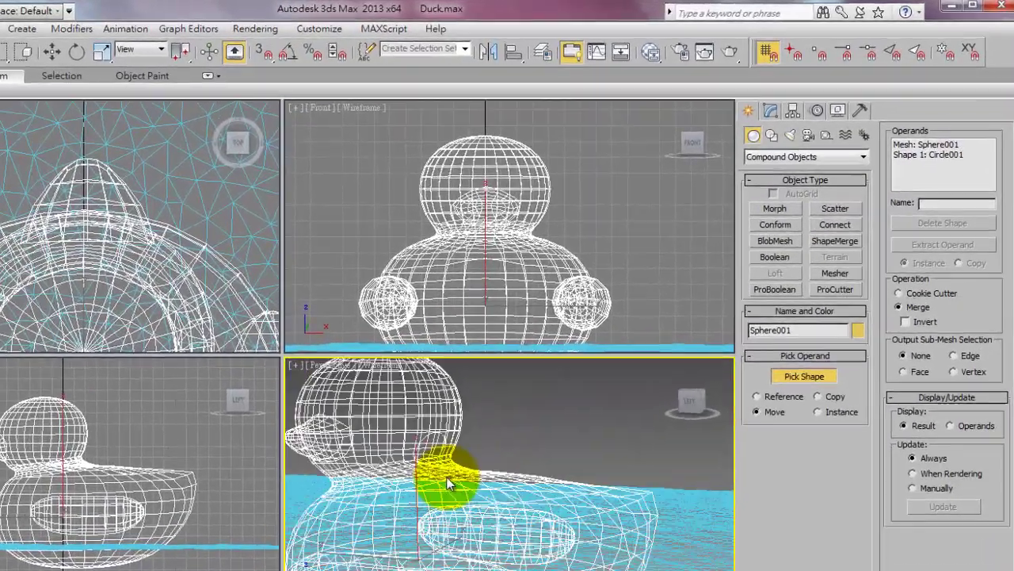
{"action": "mouse_move", "coordinate": [447, 477]}
{"action": "middle_mouse_down", "text": "alt"}
{"action": "mouse_move", "coordinate": [386, 490]}
{"action": "mouse_move", "coordinate": [458, 504]}
{"action": "middle_mouse_up", "text": "alt"}
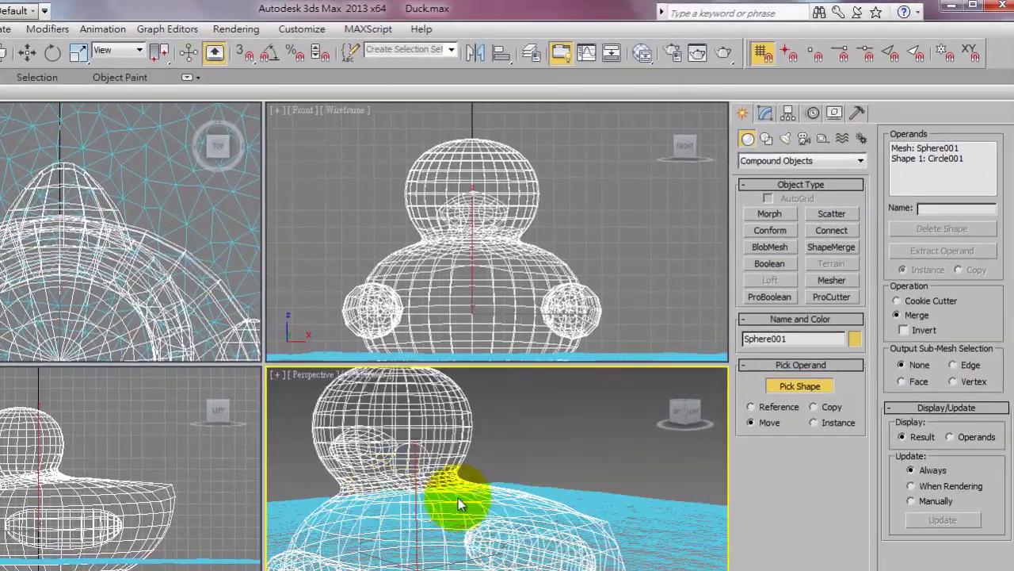
{"action": "key", "text": "ctrl+z"}
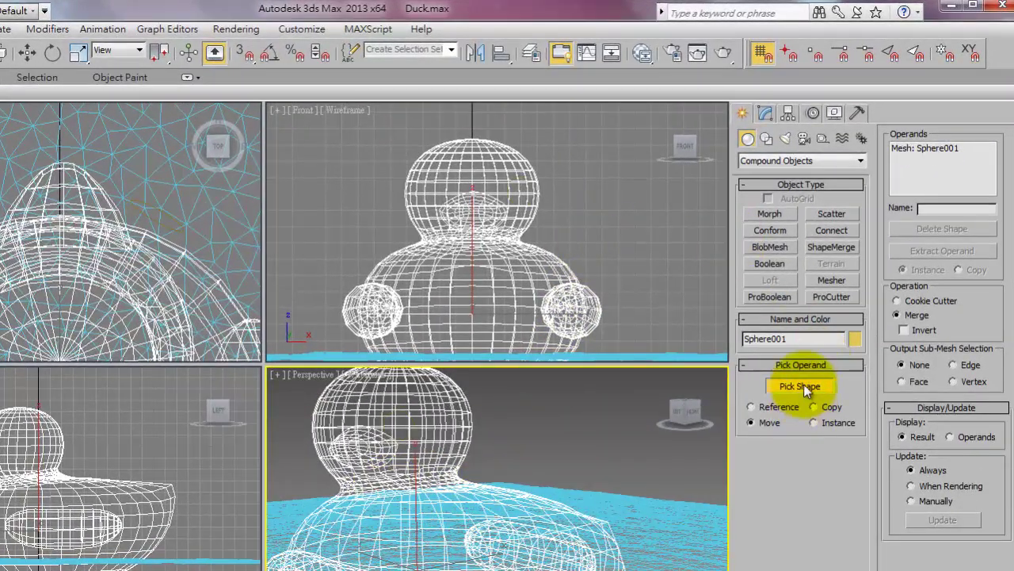
Step: Undo back to the separate eye circle and rotate it in the Top view
{"action": "key", "text": "w"}
{"action": "key", "text": "ctrl+z"}
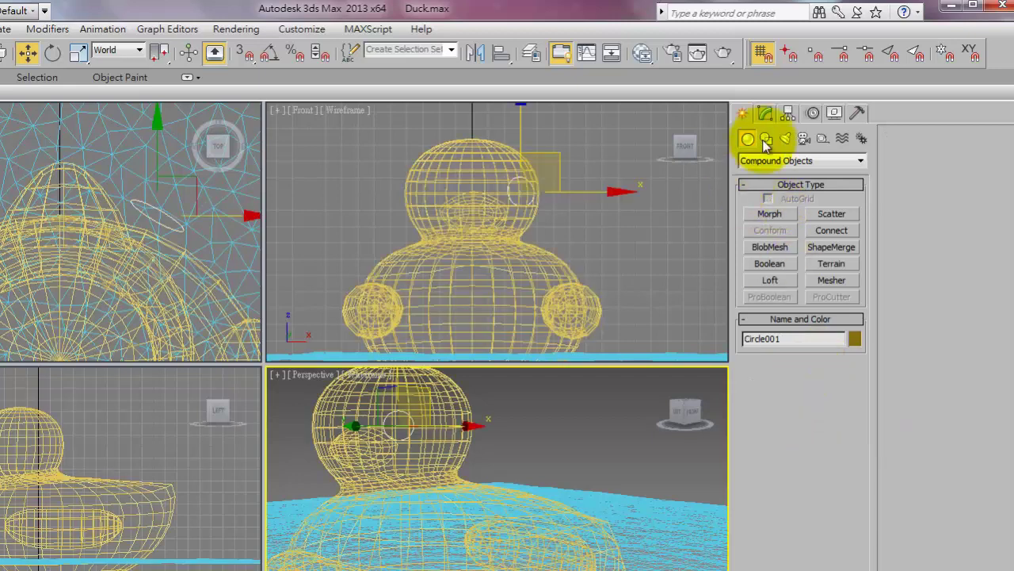
{"action": "left_click", "coordinate": [53, 53]}
{"action": "left_click", "coordinate": [228, 162]}
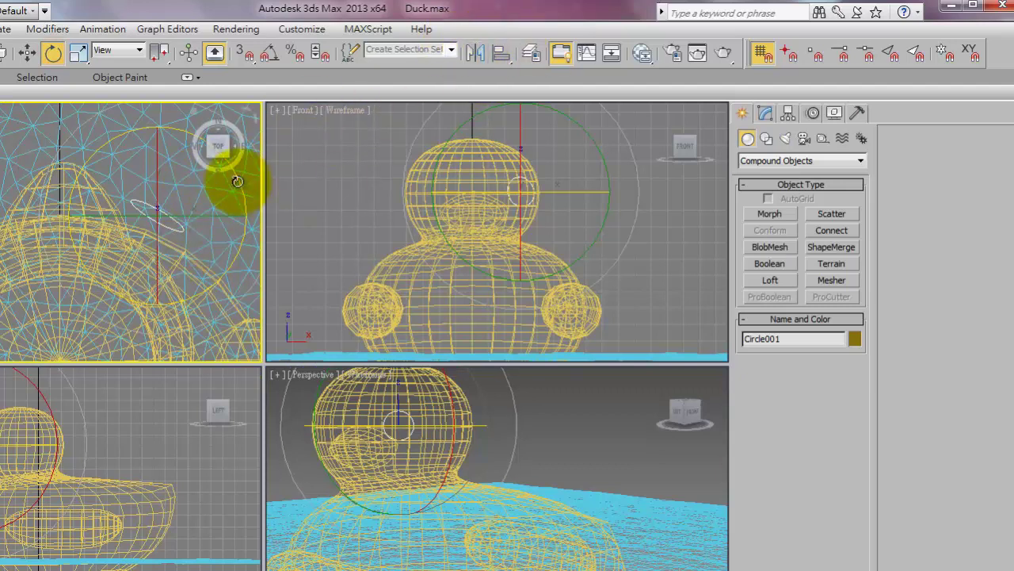
{"action": "left_click_drag", "start_coordinate": [237, 177], "coordinate": [255, 482]}
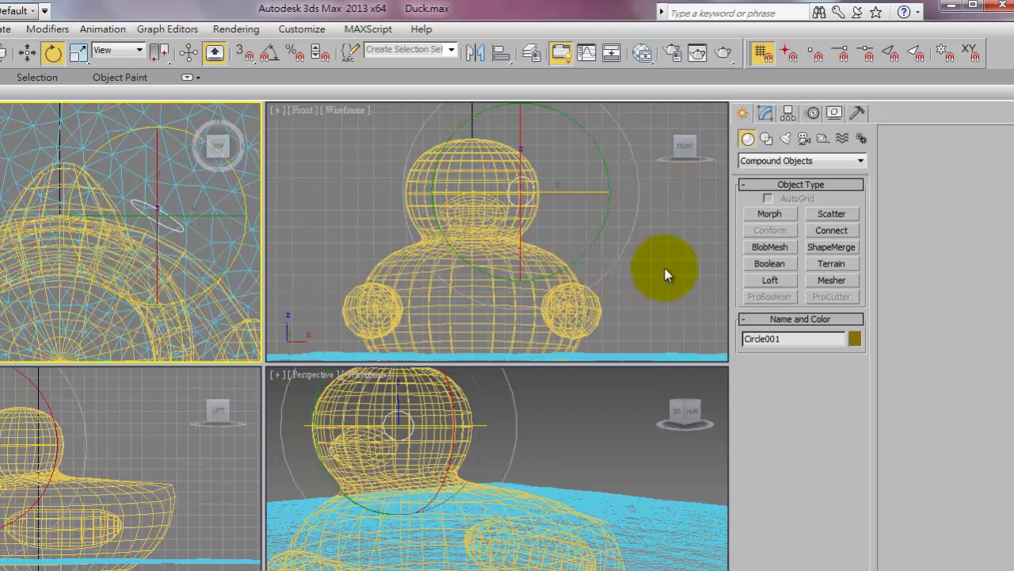
Step: Rotate the eye circle in the Front view, then select Sphere001 and zoom out the Top view
{"action": "right_click", "coordinate": [590, 162]}
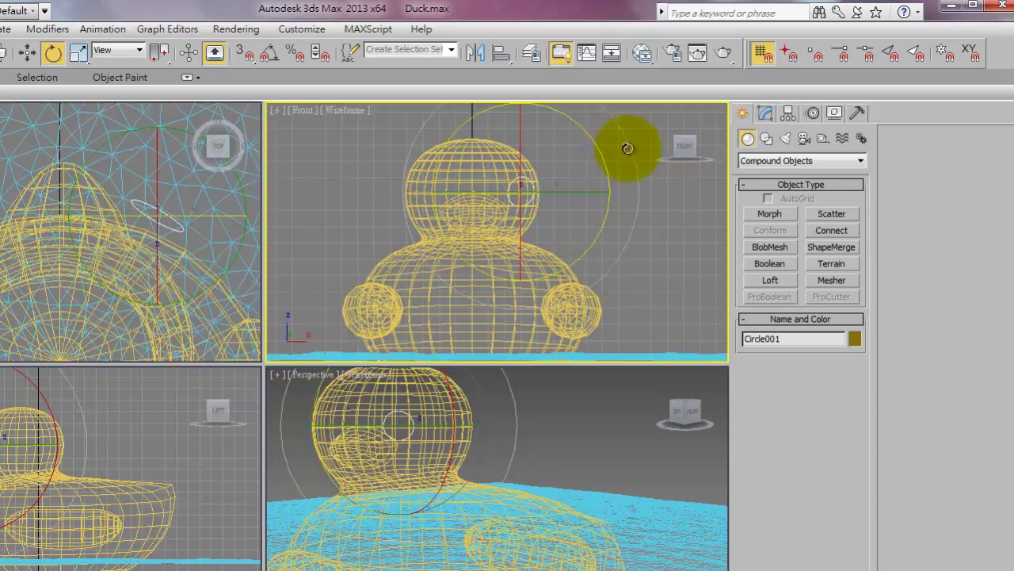
{"action": "left_click_drag", "start_coordinate": [627, 148], "coordinate": [599, 89]}
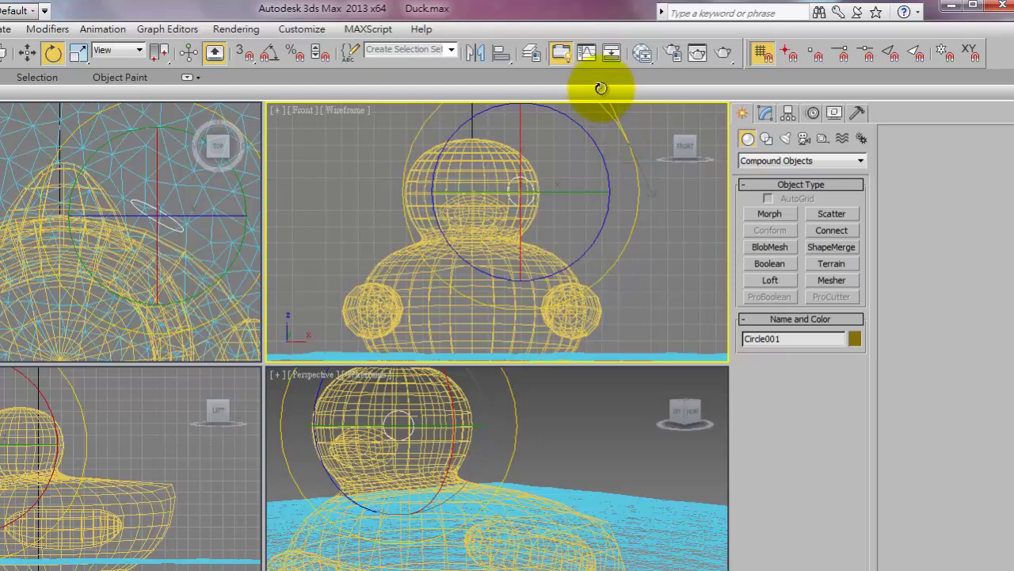
{"action": "left_click_drag", "start_coordinate": [601, 88], "coordinate": [550, 220]}
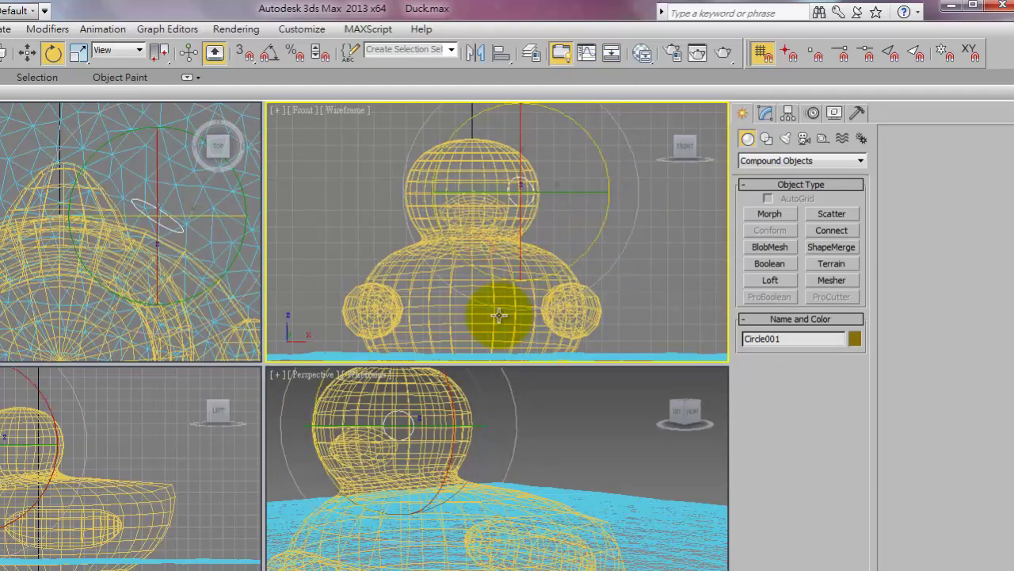
{"action": "left_click", "coordinate": [499, 314]}
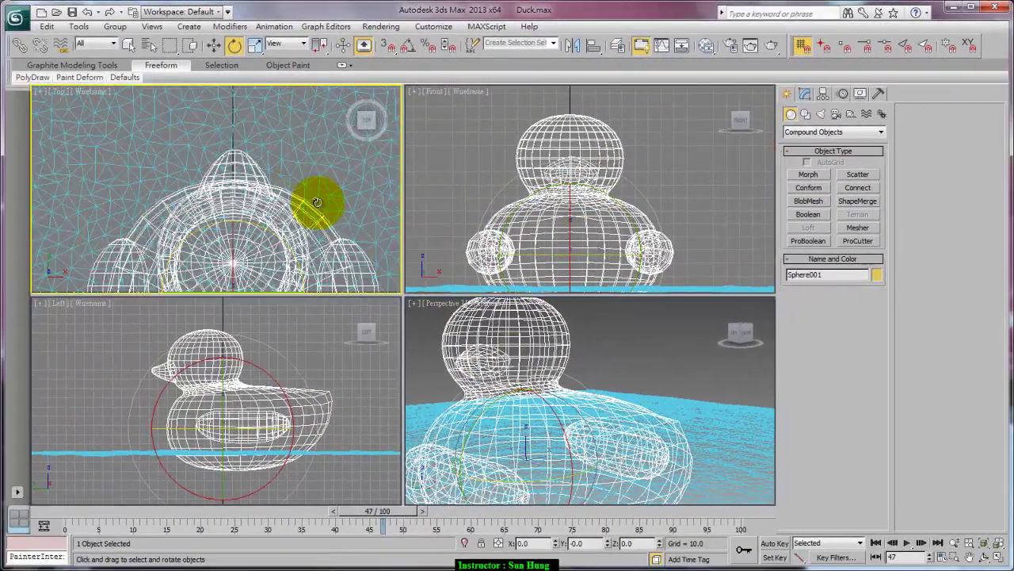
{"action": "scroll", "coordinate": [309, 206], "scroll_direction": "down", "scroll_amount": 5}
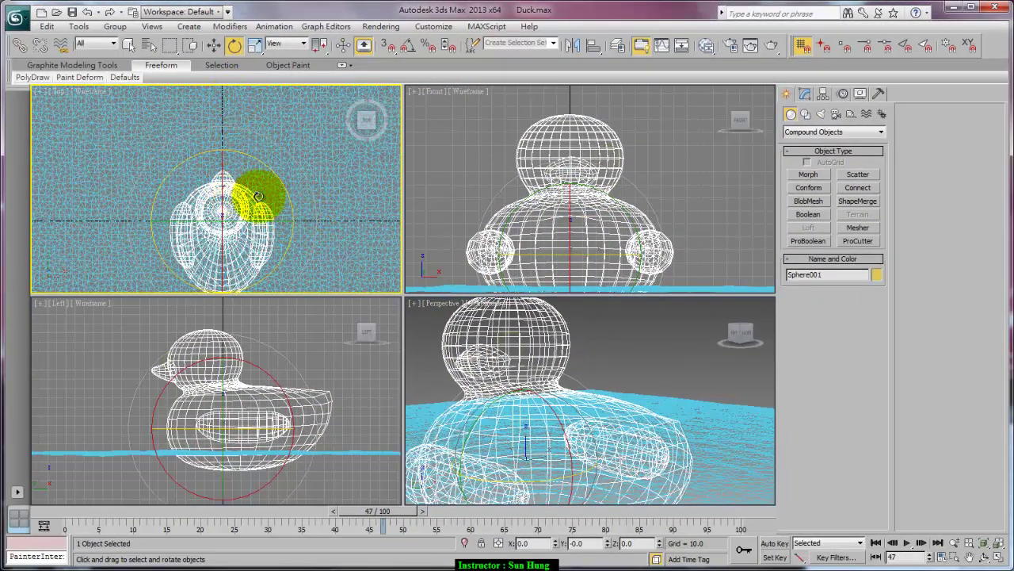
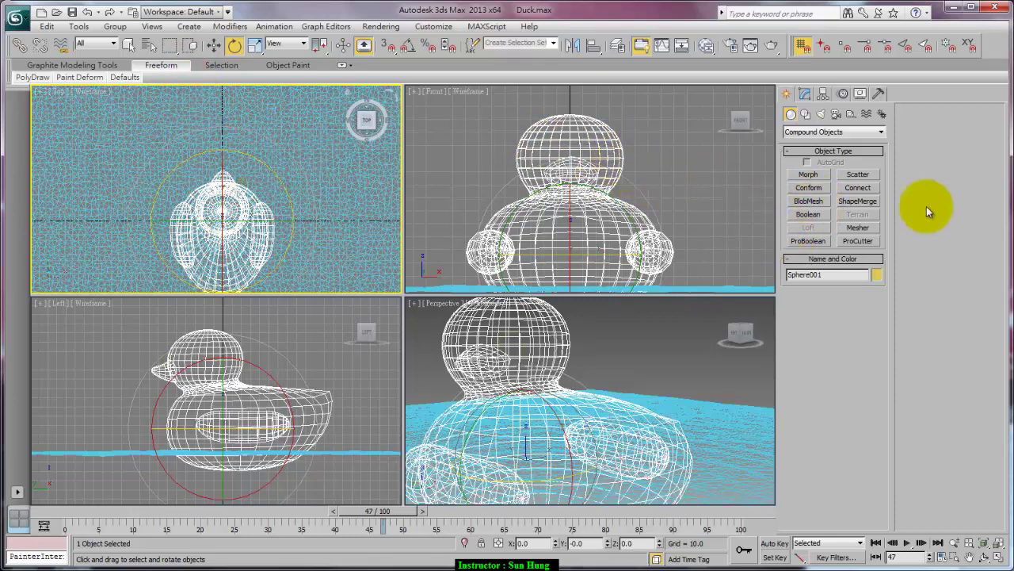
Step: Turn Sphere001 into a ShapeMerge compound with Circle001 picked as its shape operand
{"action": "left_click", "coordinate": [857, 203]}
{"action": "left_click", "coordinate": [828, 312]}
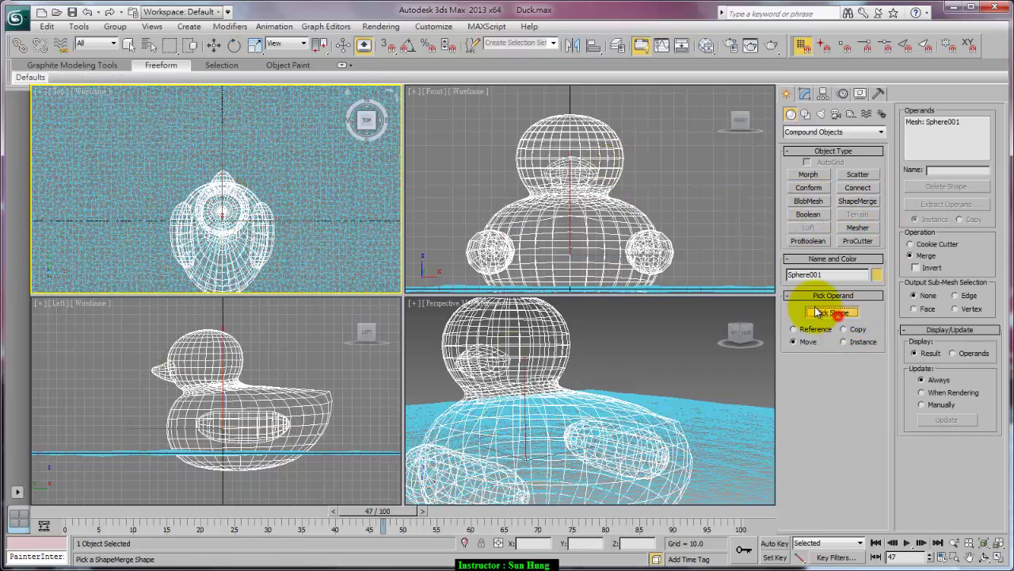
{"action": "left_click", "coordinate": [603, 147]}
{"action": "scroll", "coordinate": [663, 166], "scroll_direction": "up", "scroll_amount": 3}
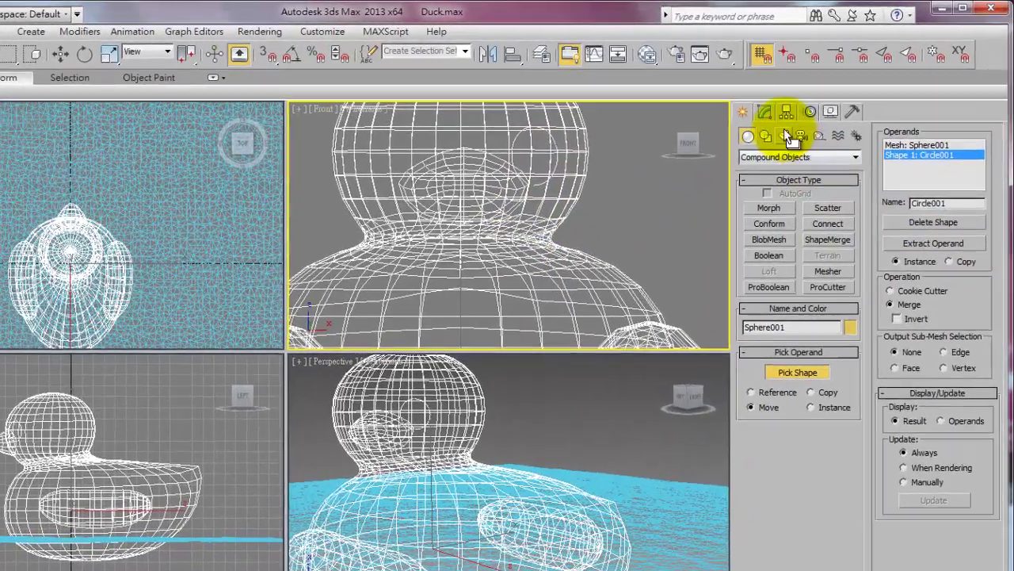
Step: Enter ShapeMerge's Operands level and set Move to the Local coordinate system
{"action": "left_click", "coordinate": [805, 95]}
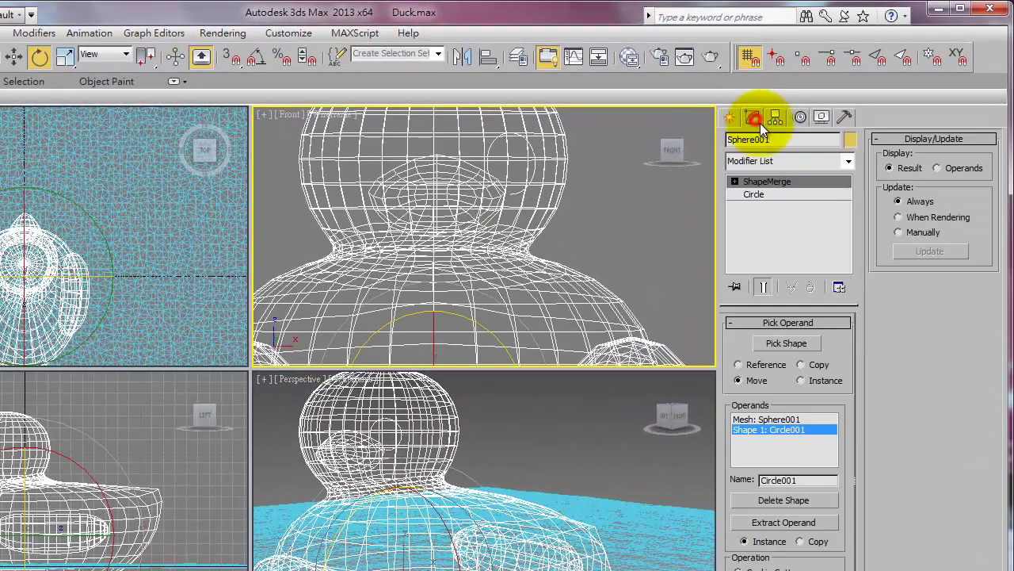
{"action": "left_click", "coordinate": [771, 195]}
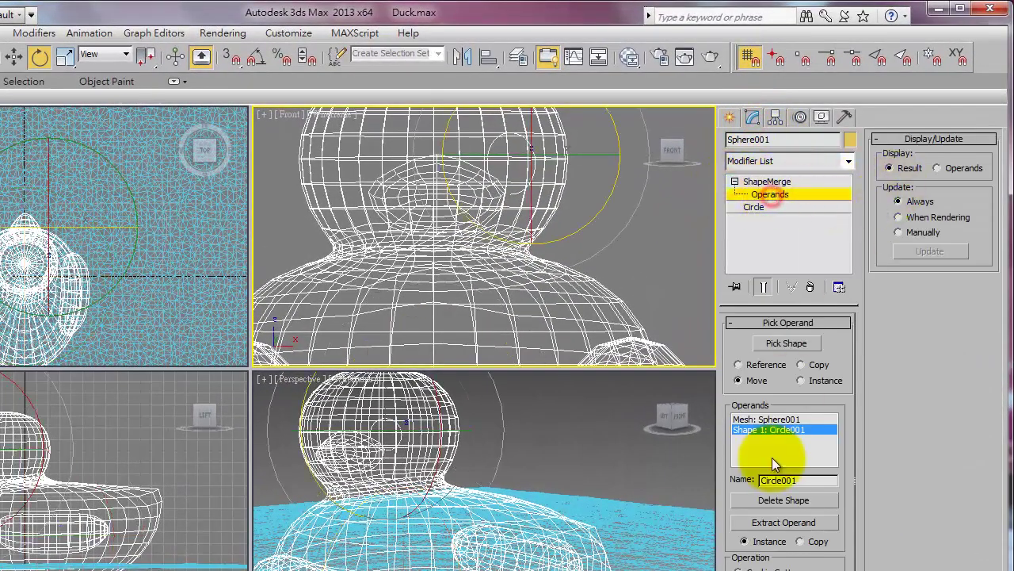
{"action": "right_click", "coordinate": [609, 226]}
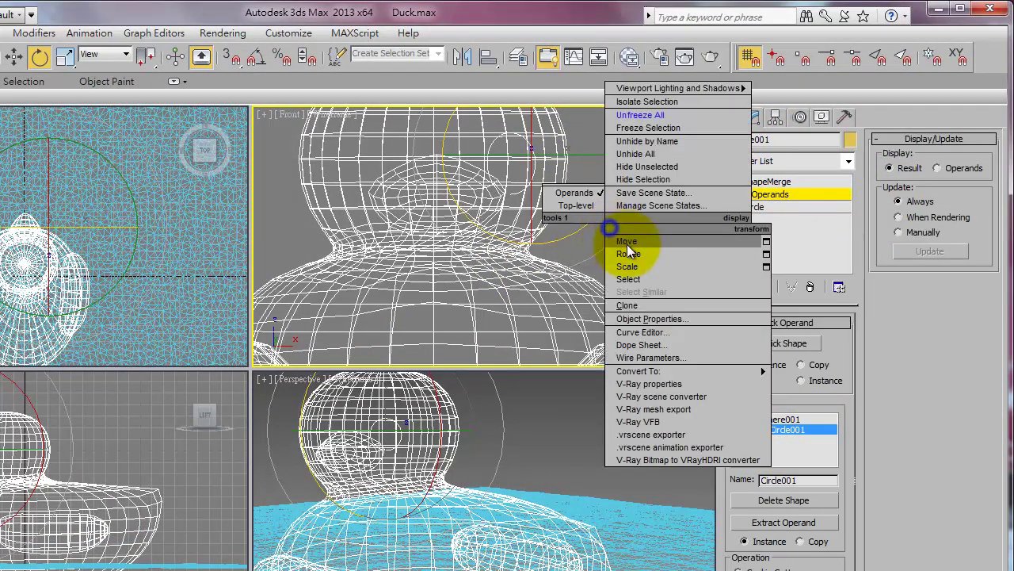
{"action": "left_click", "coordinate": [631, 241]}
{"action": "left_click", "coordinate": [111, 54]}
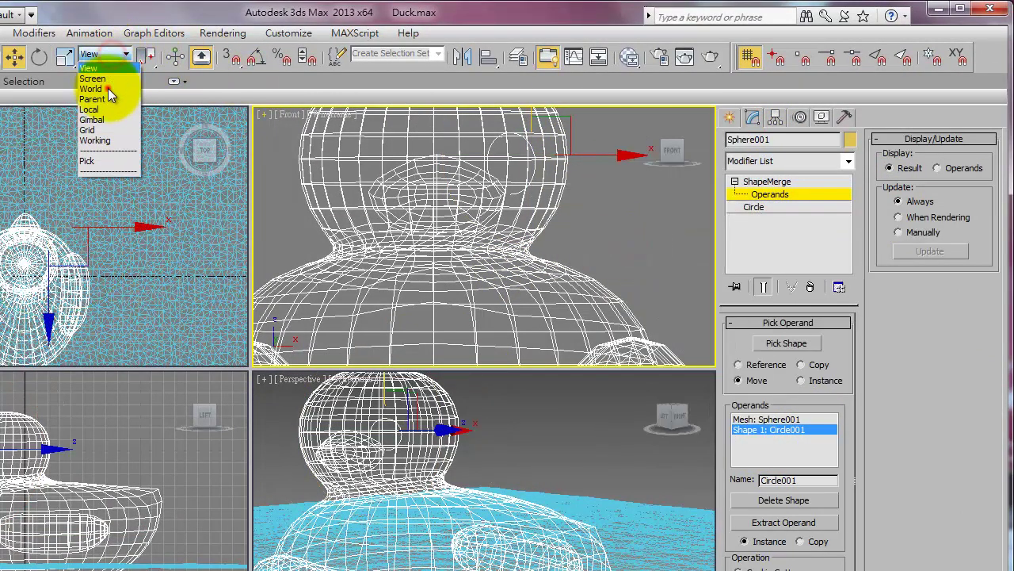
{"action": "left_click", "coordinate": [109, 91]}
{"action": "left_click", "coordinate": [119, 54]}
{"action": "left_click", "coordinate": [117, 109]}
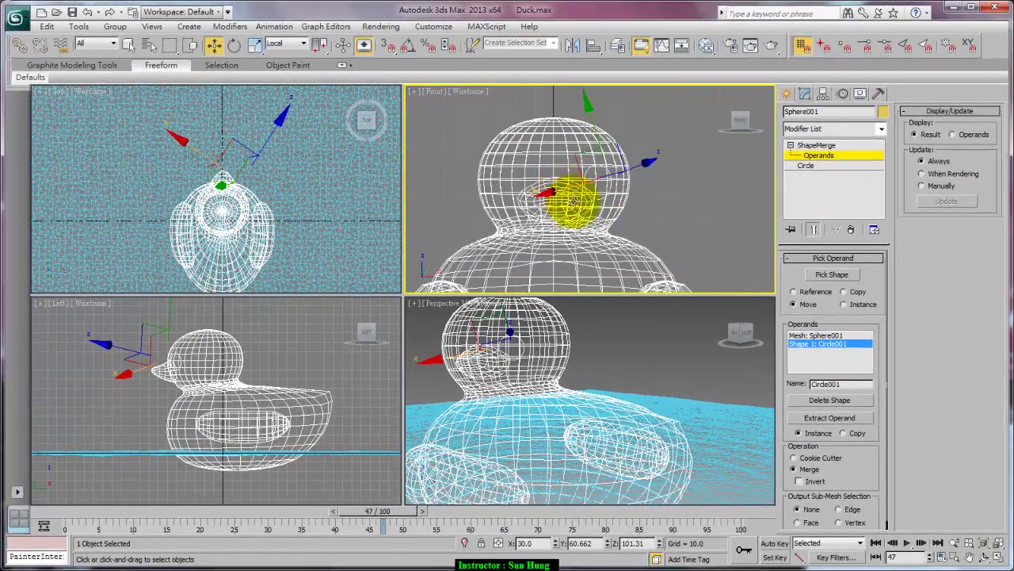
Step: Shift Circle001 left along X onto the duck's head side, then return to ShapeMerge level
{"action": "middle_click_drag", "start_coordinate": [596, 305], "coordinate": [584, 403], "text": "alt"}
{"action": "key", "text": "F3"}
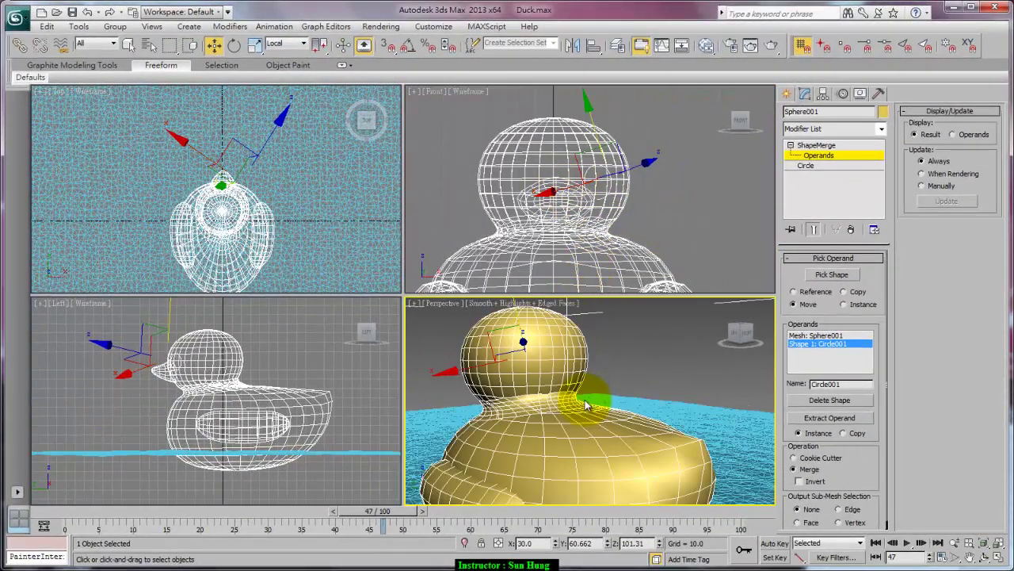
{"action": "scroll", "coordinate": [529, 420], "scroll_direction": "down", "scroll_amount": 3}
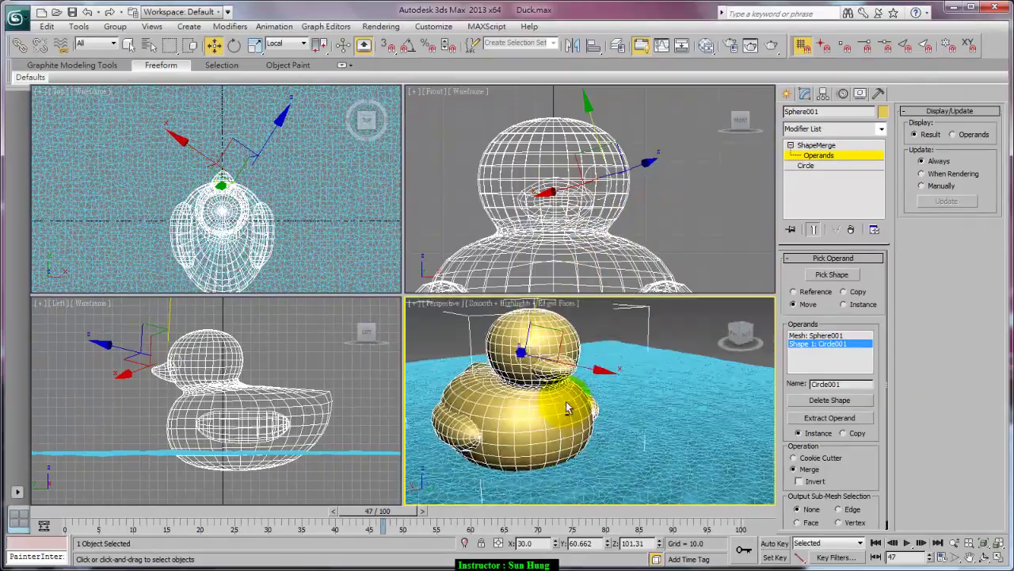
{"action": "mouse_move", "coordinate": [529, 420]}
{"action": "middle_mouse_down", "text": "alt"}
{"action": "mouse_move", "coordinate": [536, 426]}
{"action": "mouse_move", "coordinate": [593, 390]}
{"action": "mouse_move", "coordinate": [562, 397]}
{"action": "middle_mouse_up", "text": "alt"}
{"action": "scroll", "coordinate": [537, 426], "scroll_direction": "up", "scroll_amount": 3}
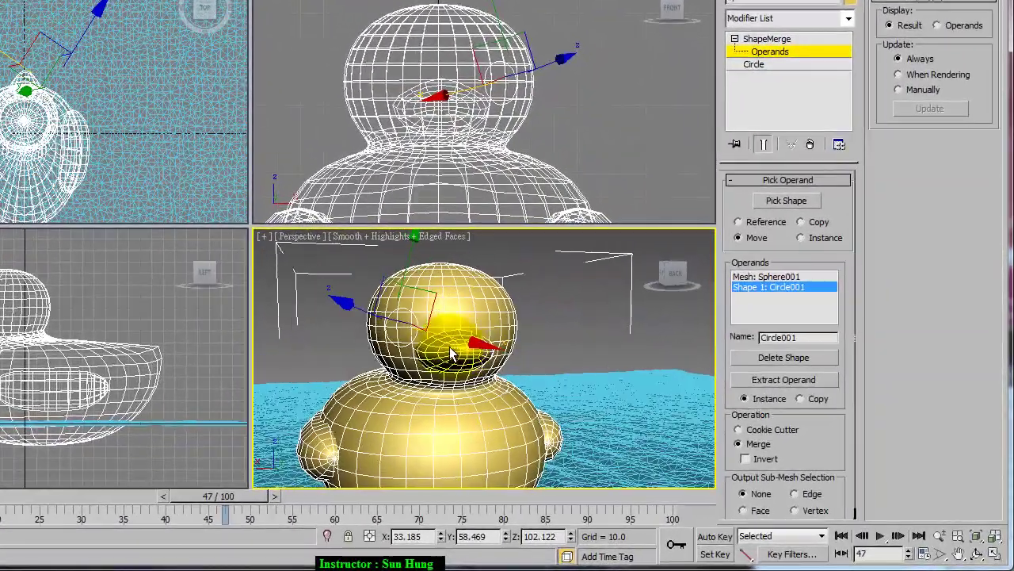
{"action": "middle_click_drag", "start_coordinate": [450, 355], "coordinate": [489, 410], "text": "alt"}
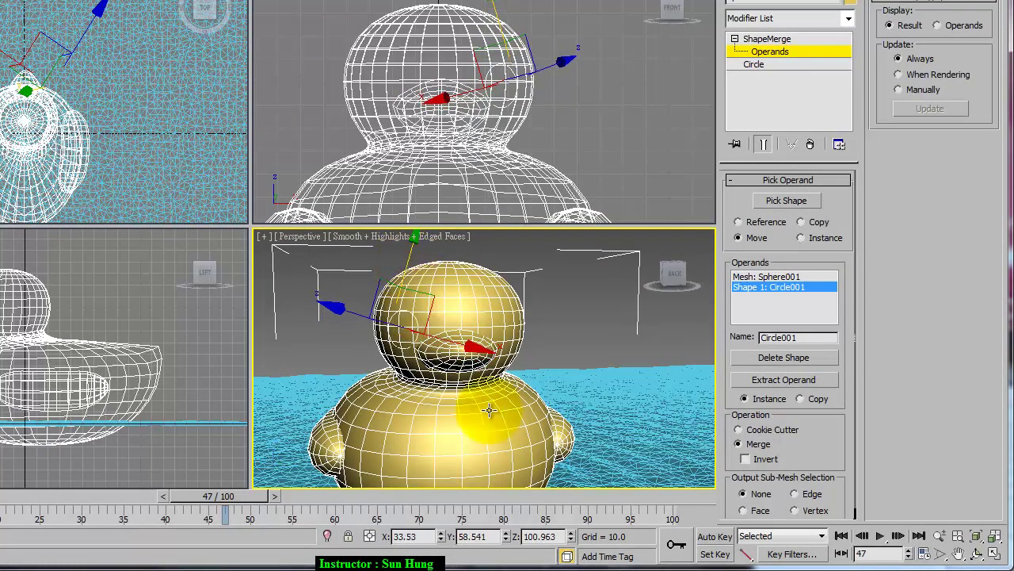
{"action": "left_click_drag", "start_coordinate": [464, 349], "coordinate": [457, 343]}
{"action": "middle_click_drag", "start_coordinate": [458, 343], "coordinate": [602, 356], "text": "alt"}
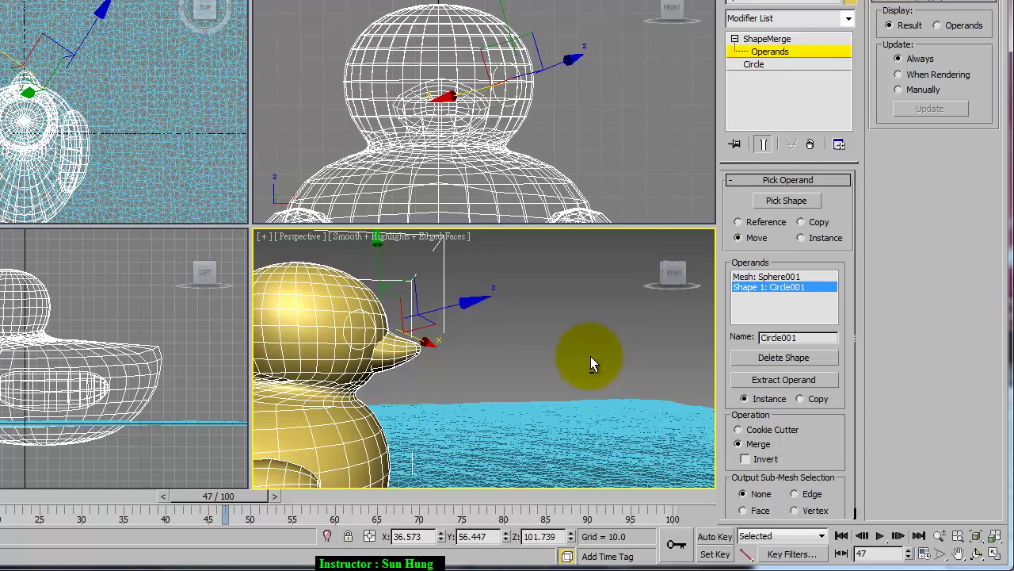
{"action": "key", "text": "alt+w"}
{"action": "key", "text": "alt+w"}
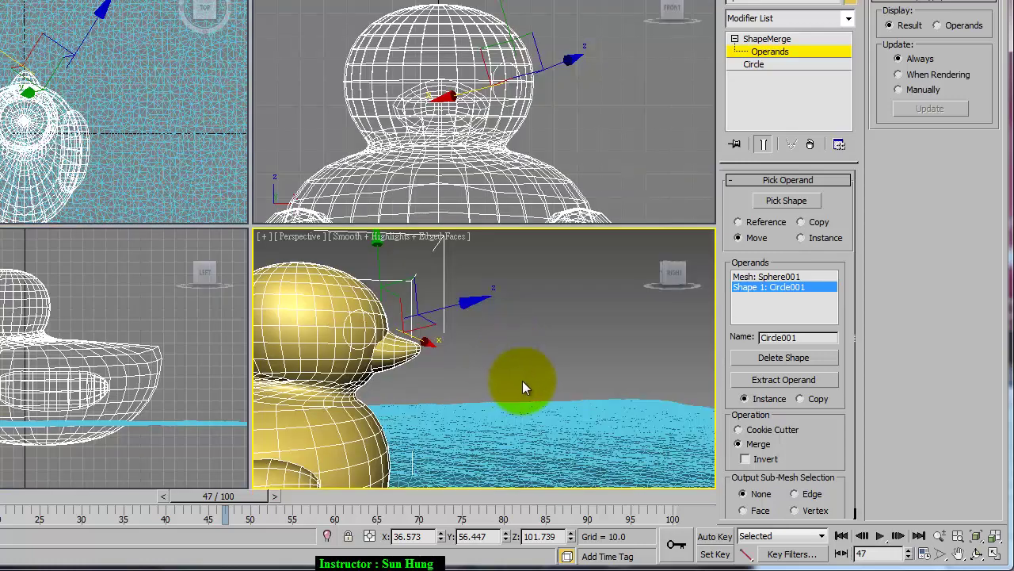
{"action": "middle_click_drag", "start_coordinate": [523, 382], "coordinate": [456, 345], "text": "alt"}
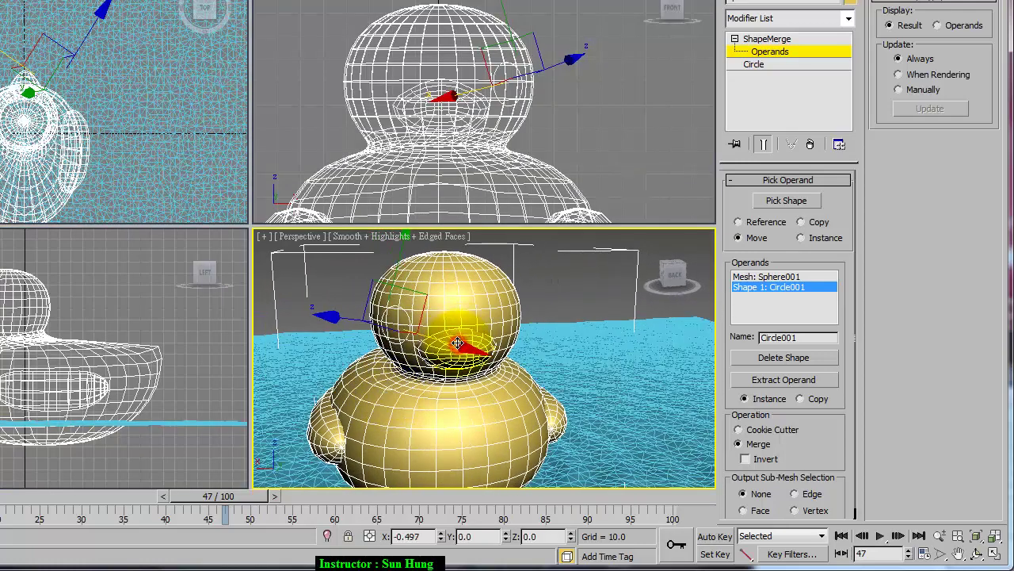
{"action": "left_click_drag", "start_coordinate": [457, 343], "coordinate": [454, 342]}
{"action": "mouse_move", "coordinate": [480, 351]}
{"action": "middle_mouse_down", "text": "alt"}
{"action": "mouse_move", "coordinate": [578, 336]}
{"action": "mouse_move", "coordinate": [450, 349]}
{"action": "mouse_move", "coordinate": [560, 317]}
{"action": "mouse_move", "coordinate": [534, 339]}
{"action": "middle_mouse_up", "text": "alt"}
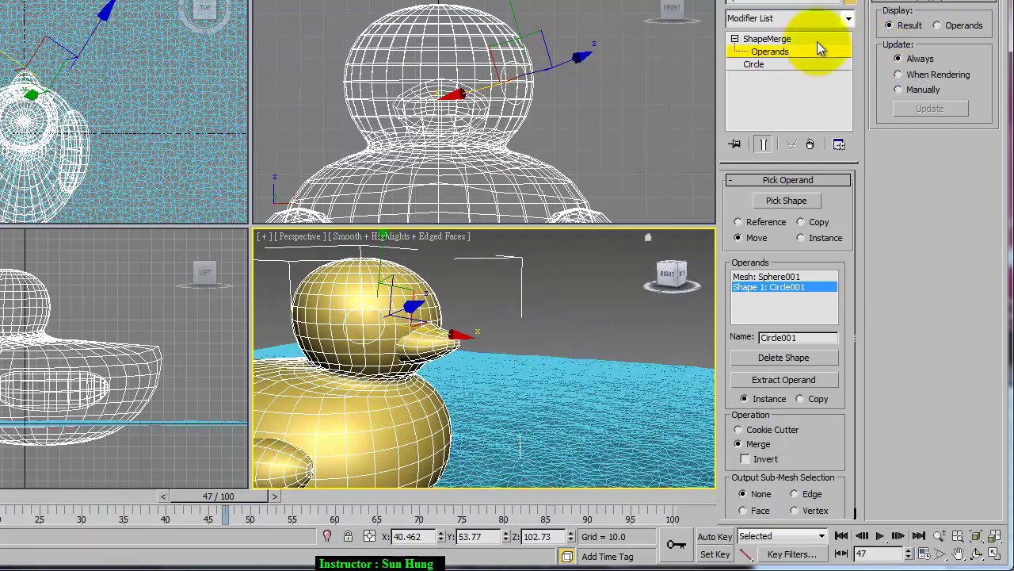
{"action": "left_click", "coordinate": [795, 39]}
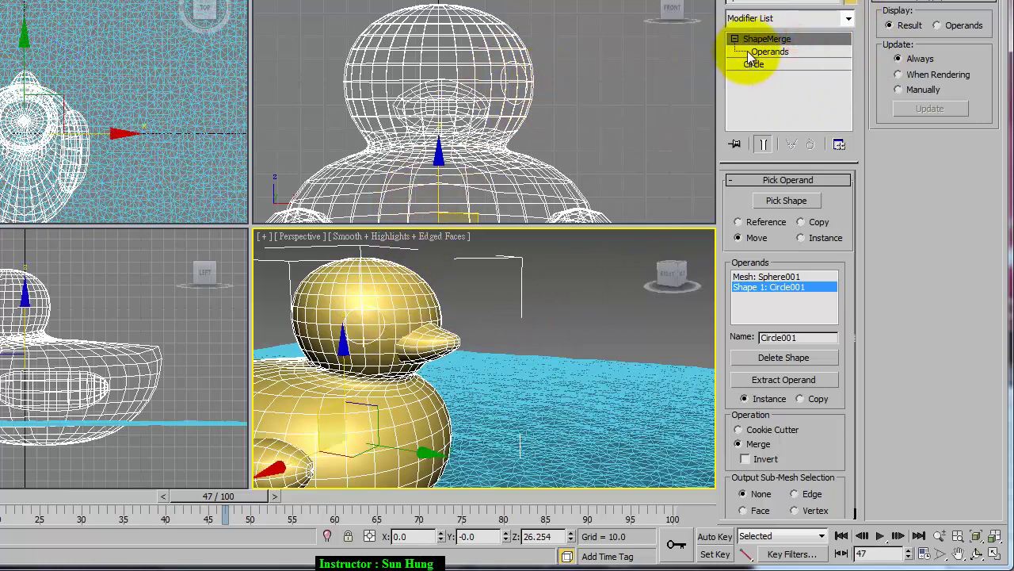
Step: Convert the ShapeMerge duck to an Editable Poly and delete its left half's vertices
{"action": "right_click", "coordinate": [781, 45]}
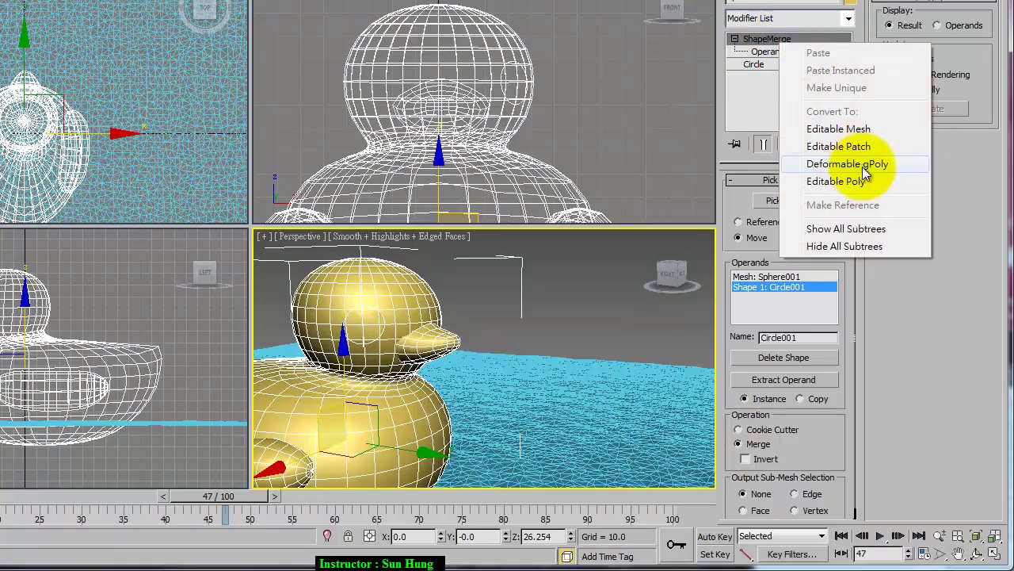
{"action": "left_click", "coordinate": [859, 181]}
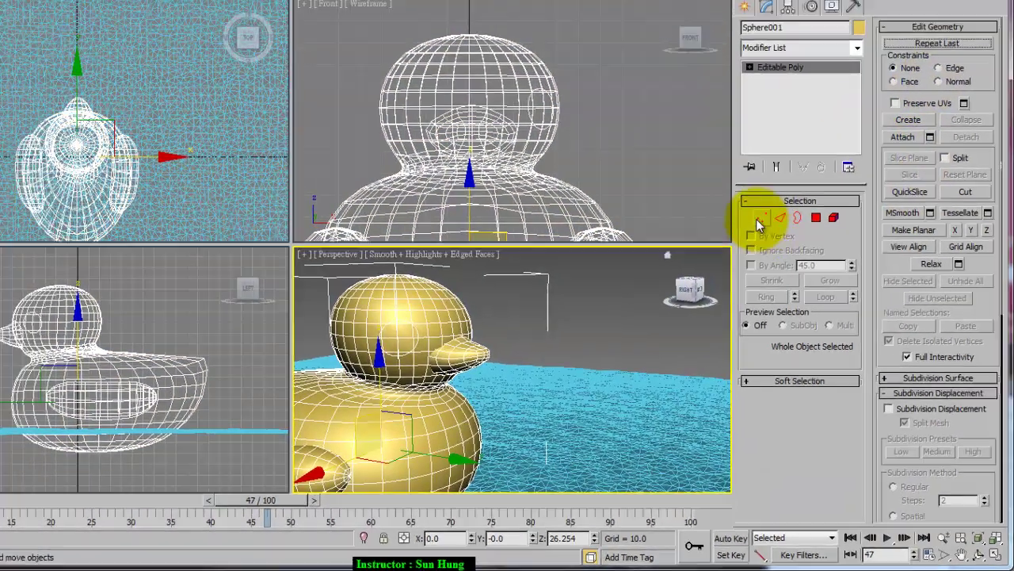
{"action": "left_click", "coordinate": [748, 197]}
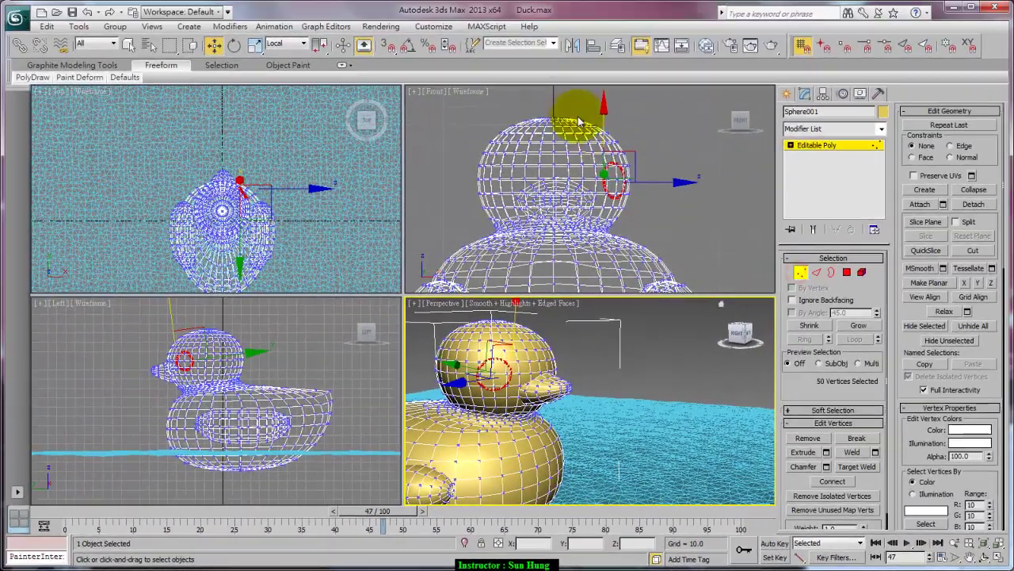
{"action": "scroll", "coordinate": [579, 120], "scroll_direction": "down", "scroll_amount": 5}
{"action": "left_click_drag", "start_coordinate": [485, 115], "coordinate": [572, 347]}
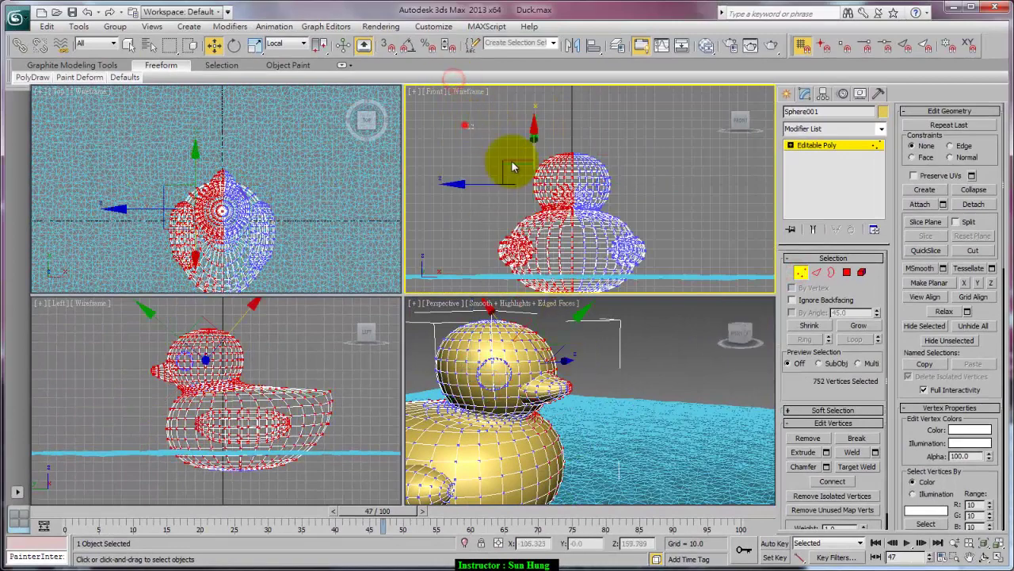
{"action": "middle_click_drag", "start_coordinate": [611, 169], "coordinate": [641, 154]}
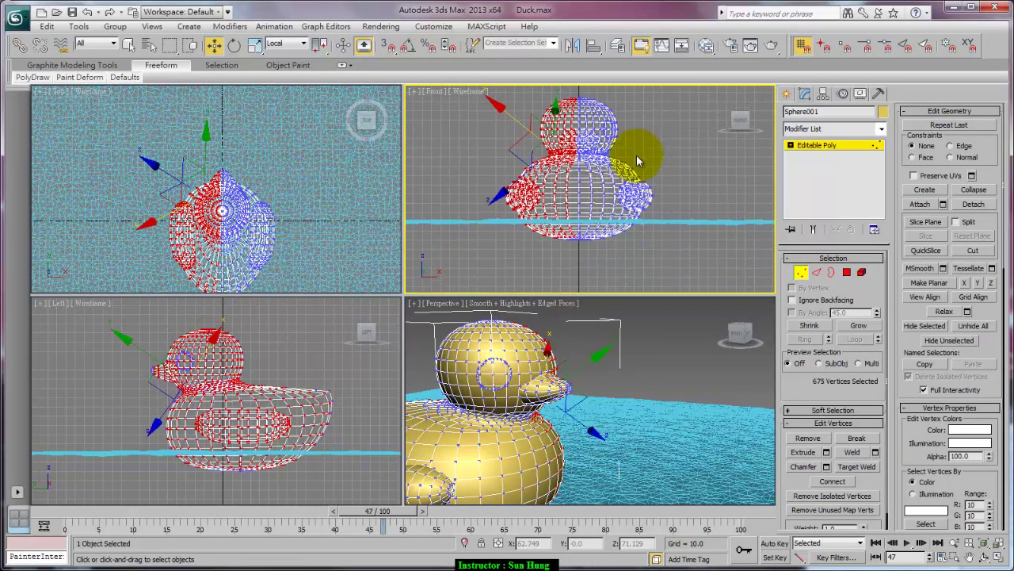
{"action": "key", "text": "Delete"}
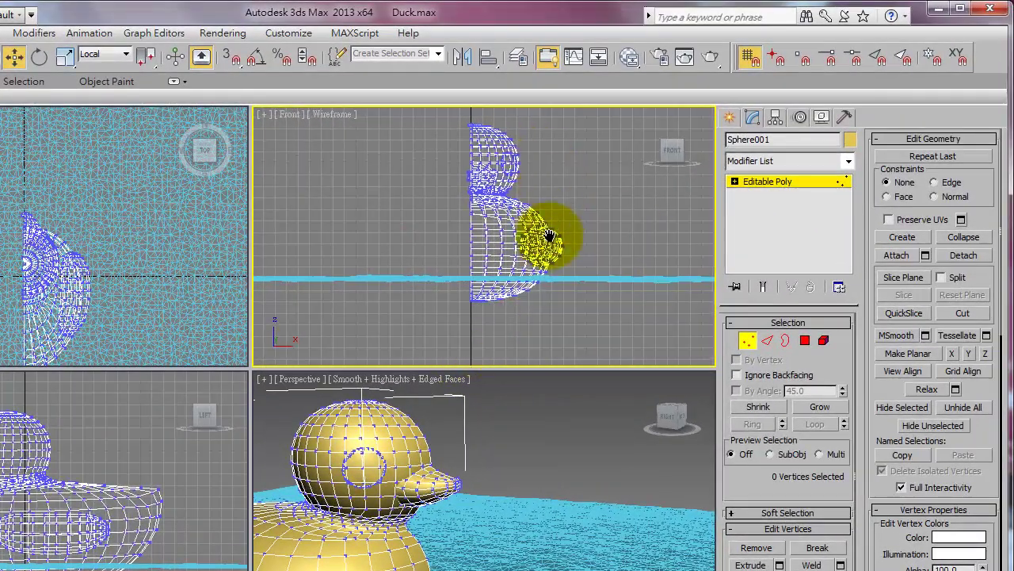
Step: Undo stray view and selection changes and clear the vertex selection on the half head
{"action": "scroll", "coordinate": [476, 206], "scroll_direction": "up", "scroll_amount": 5}
{"action": "left_click_drag", "start_coordinate": [450, 325], "coordinate": [452, 329]}
{"action": "middle_click_drag", "start_coordinate": [521, 230], "coordinate": [509, 365]}
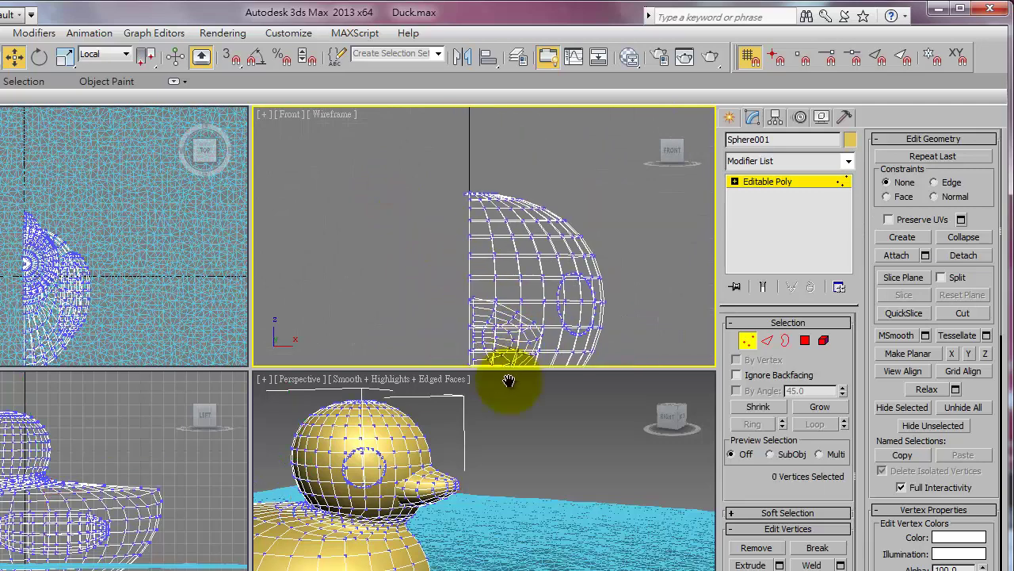
{"action": "left_click_drag", "start_coordinate": [469, 298], "coordinate": [469, 298]}
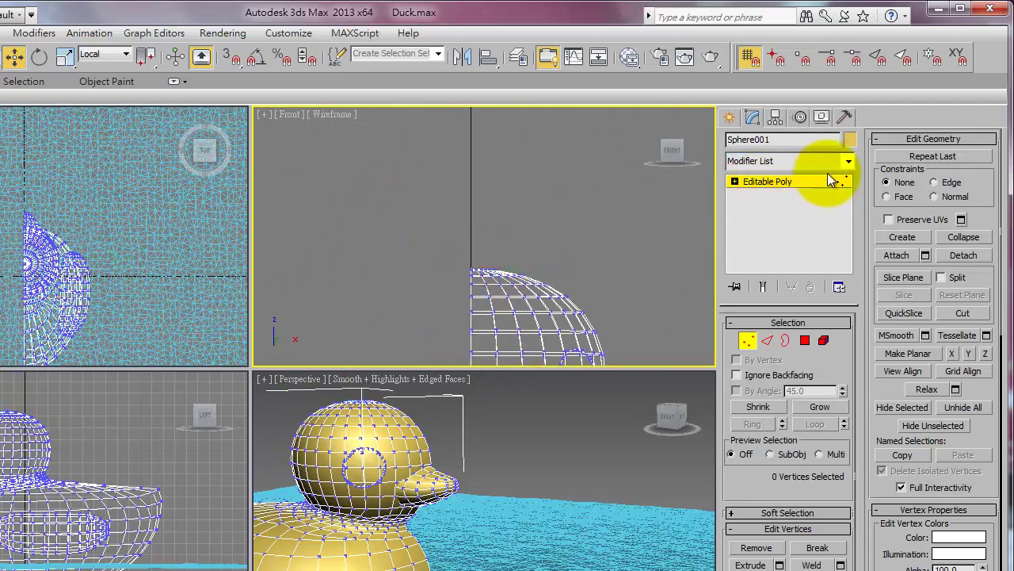
{"action": "key", "text": "shift+z"}
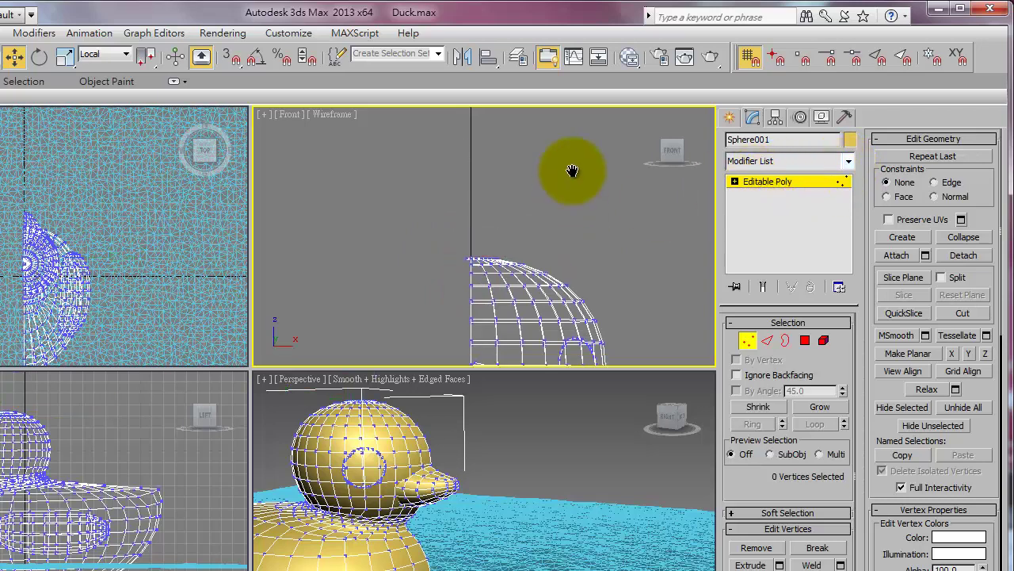
{"action": "key", "text": "shift+z"}
{"action": "key", "text": "ctrl+z"}
{"action": "key", "text": "shift+z"}
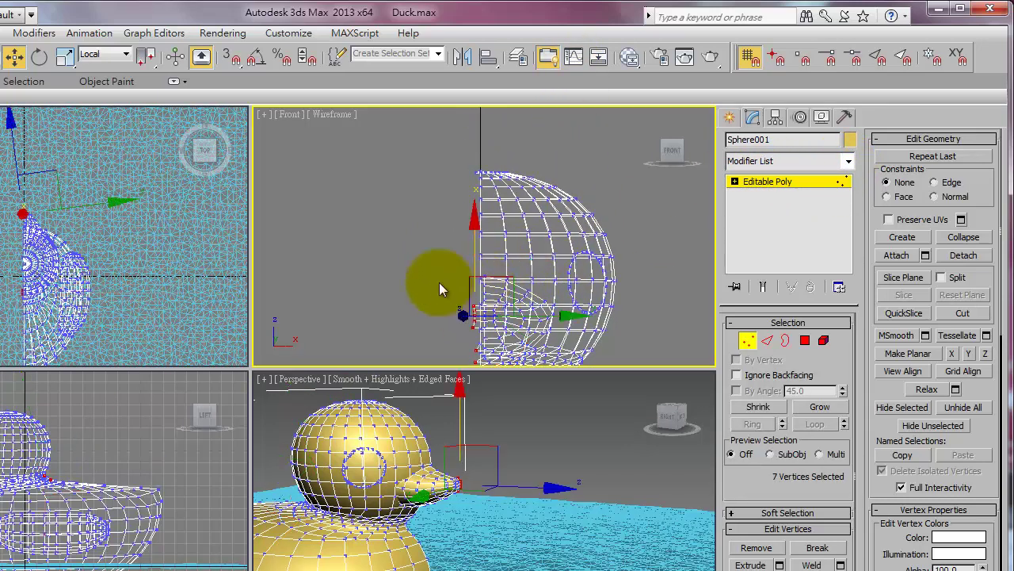
{"action": "left_click", "coordinate": [424, 279]}
{"action": "left_click_drag", "start_coordinate": [477, 338], "coordinate": [482, 356]}
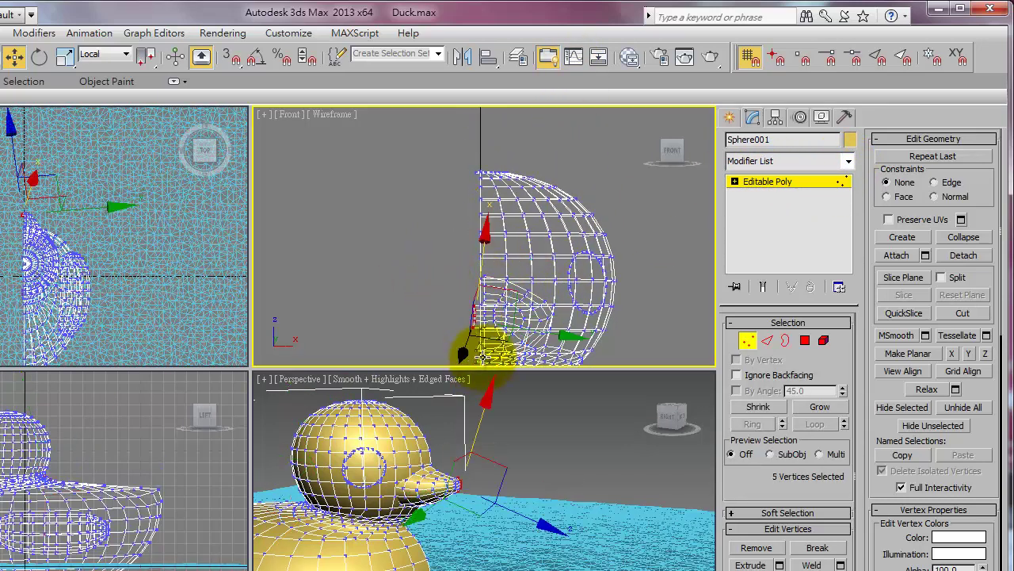
{"action": "left_click", "coordinate": [456, 171]}
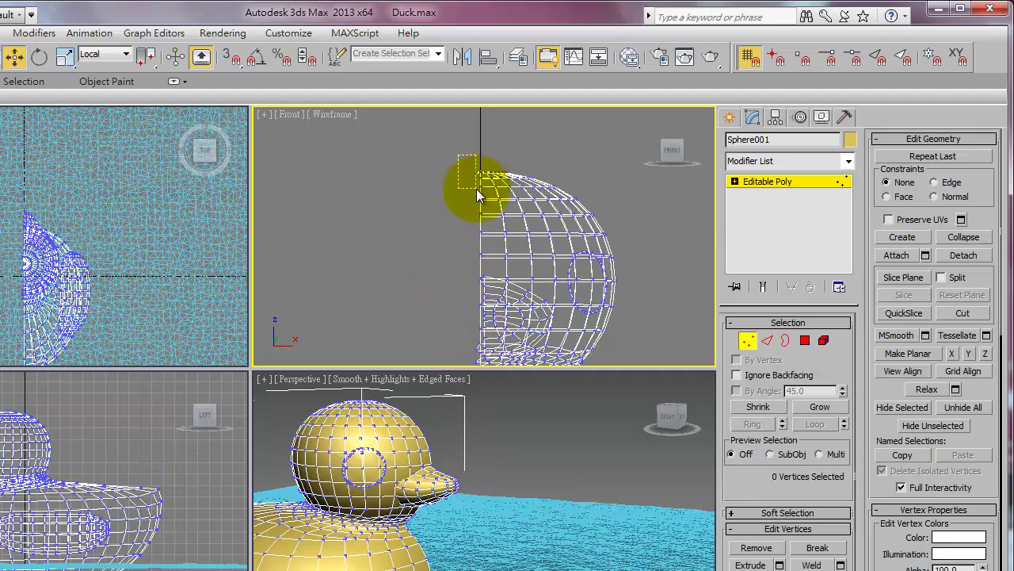
{"action": "left_click_drag", "start_coordinate": [476, 189], "coordinate": [478, 190]}
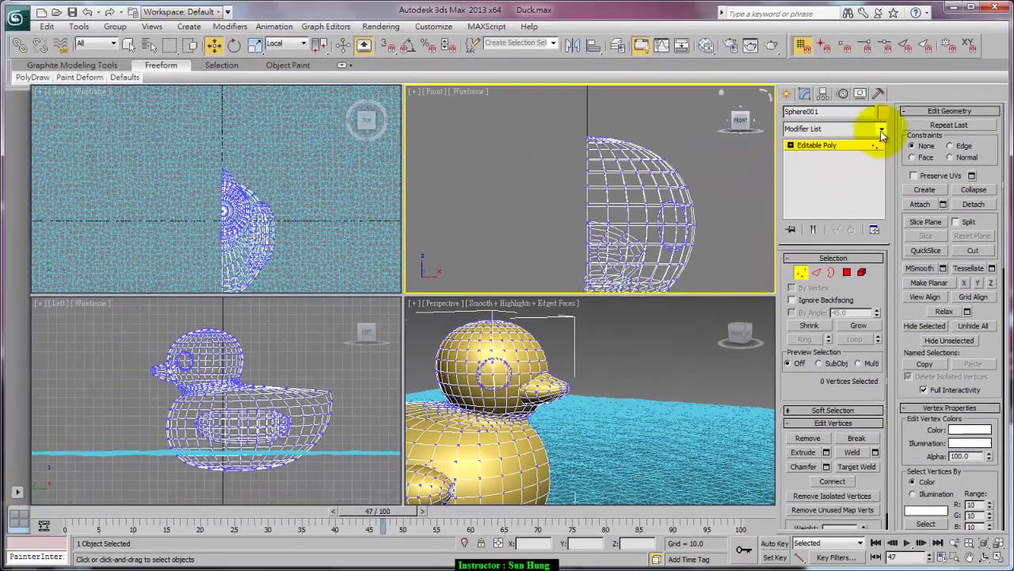
Step: Add a Symmetry modifier mirroring Sphere001 across X with a 0.1 weld seam threshold
{"action": "left_click", "coordinate": [881, 131]}
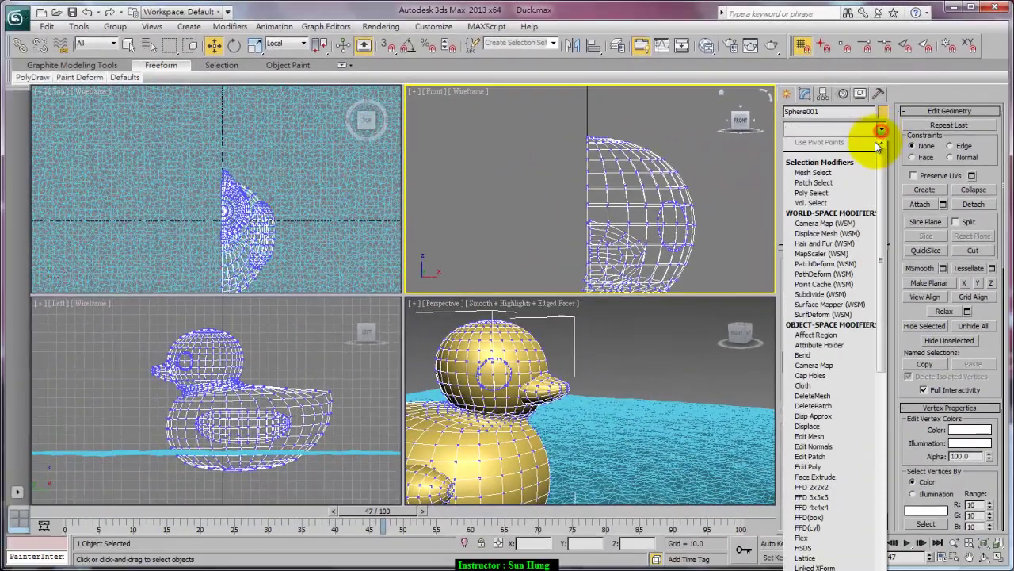
{"action": "left_click", "coordinate": [674, 120]}
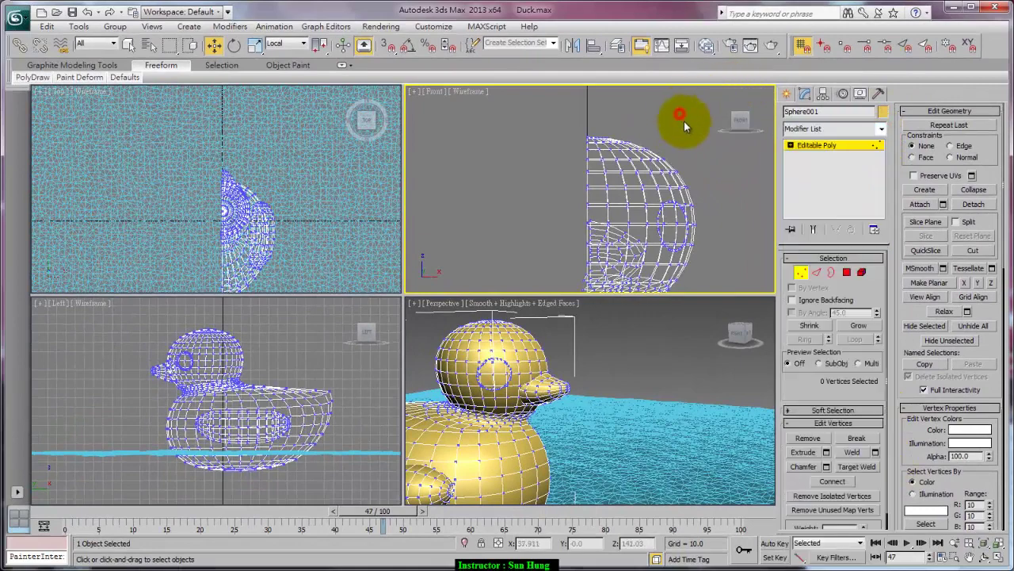
{"action": "left_click", "coordinate": [873, 146]}
{"action": "left_click", "coordinate": [882, 130]}
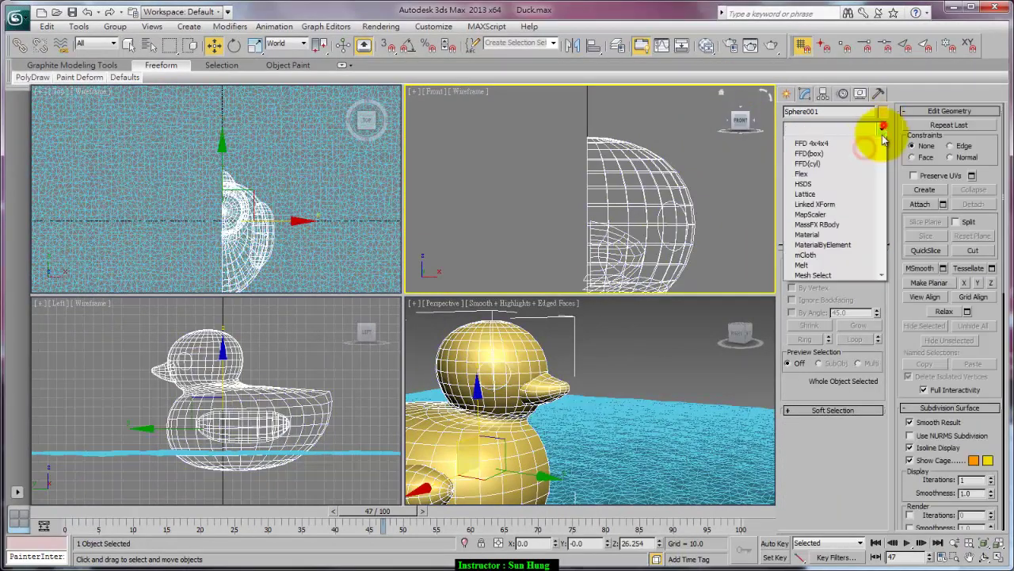
{"action": "left_click_drag", "start_coordinate": [881, 164], "coordinate": [884, 533]}
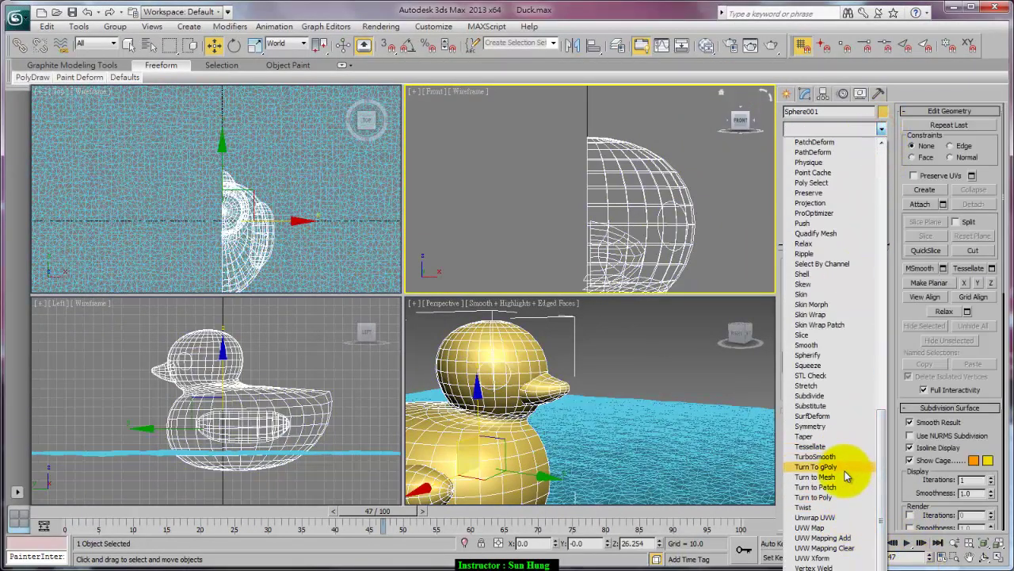
{"action": "left_click", "coordinate": [837, 427]}
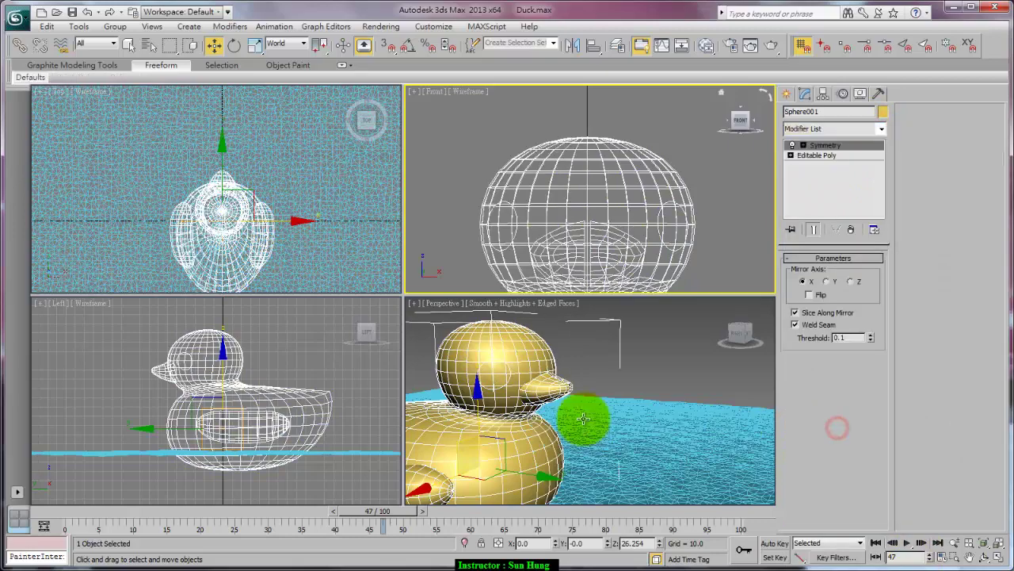
{"action": "mouse_move", "coordinate": [668, 413]}
{"action": "middle_mouse_down", "text": "alt"}
{"action": "mouse_move", "coordinate": [499, 410]}
{"action": "mouse_move", "coordinate": [523, 406]}
{"action": "middle_mouse_up", "text": "alt"}
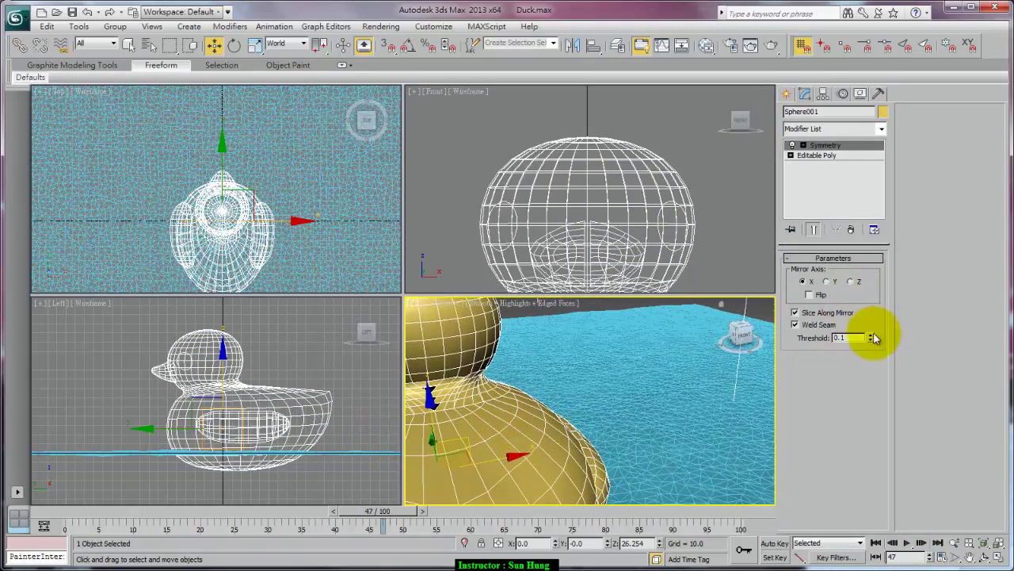
{"action": "left_click_drag", "start_coordinate": [874, 337], "coordinate": [878, 277]}
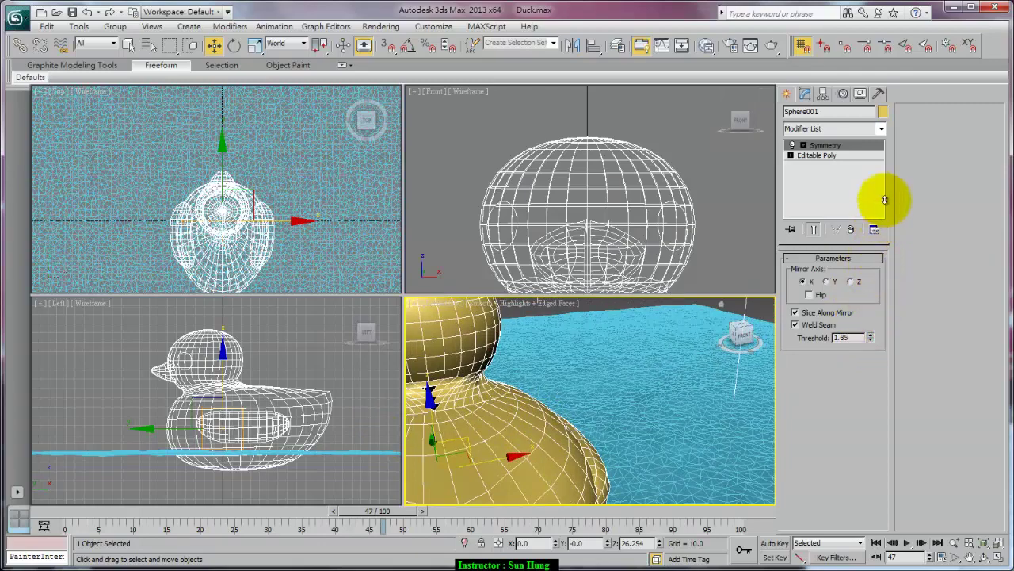
{"action": "left_click_drag", "start_coordinate": [894, 94], "coordinate": [710, 311]}
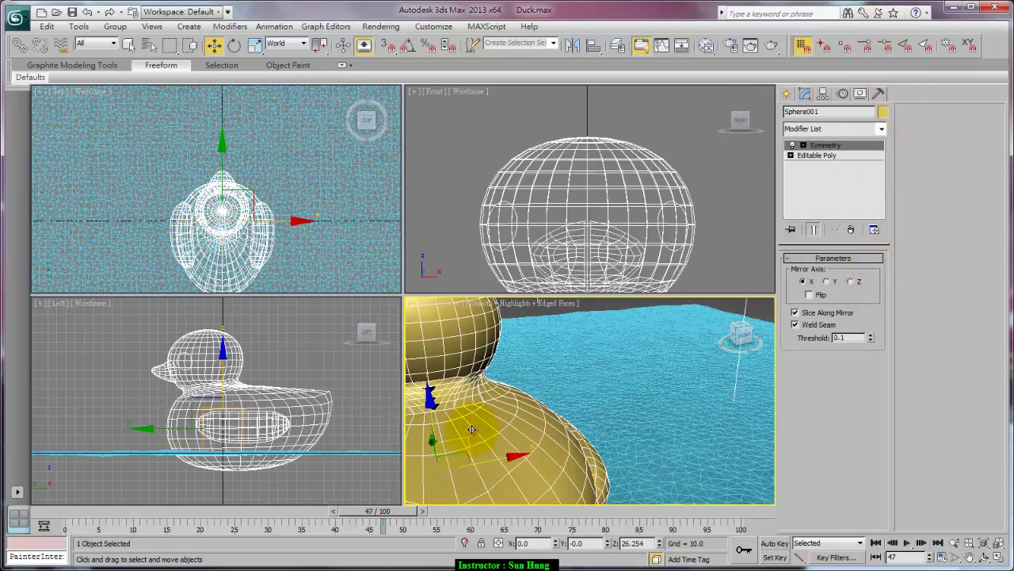
{"action": "mouse_move", "coordinate": [471, 428]}
{"action": "middle_mouse_down", "text": "alt"}
{"action": "mouse_move", "coordinate": [661, 394]}
{"action": "mouse_move", "coordinate": [514, 424]}
{"action": "middle_mouse_up", "text": "alt"}
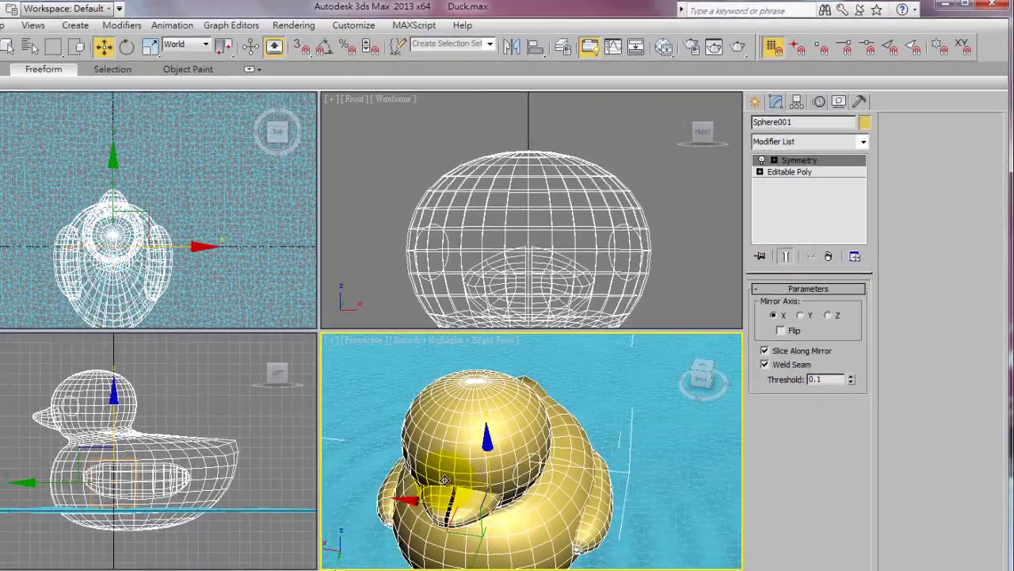
Step: Delete the Symmetry modifier and box-select the 44 beak polygons at the lower front
{"action": "key", "text": "Delete"}
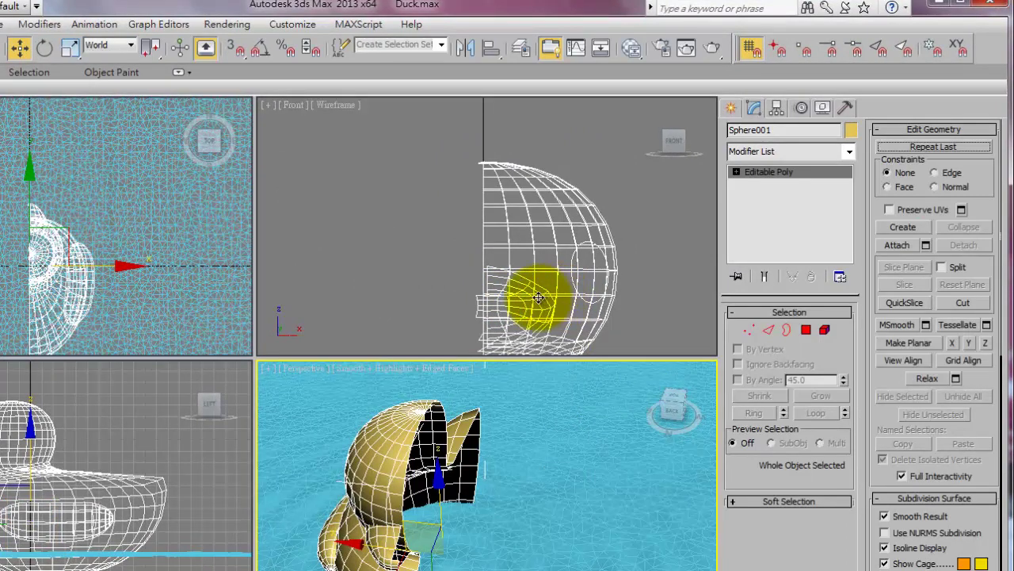
{"action": "left_click", "coordinate": [824, 329]}
{"action": "key", "text": "ctrl+a"}
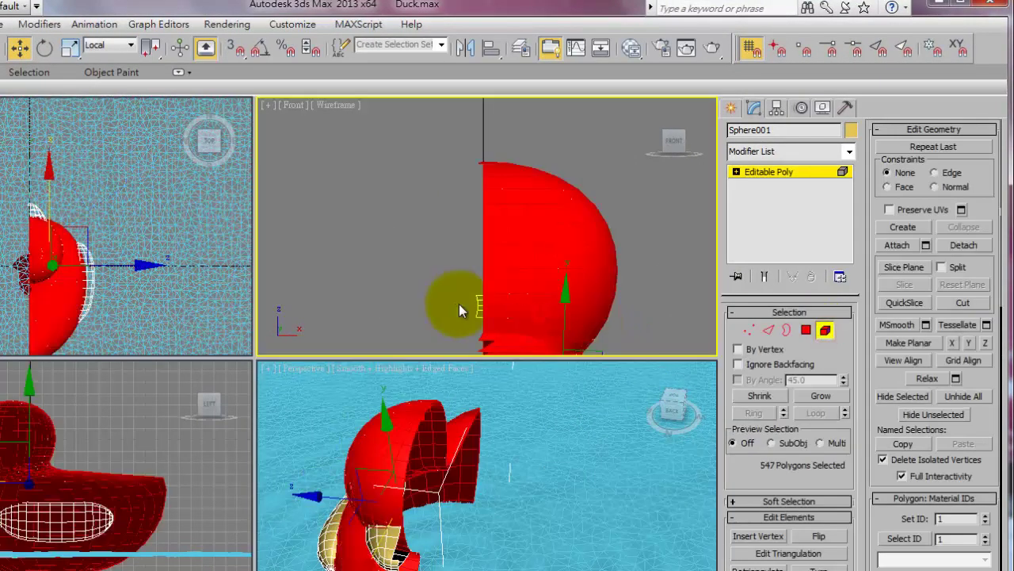
{"action": "left_click", "coordinate": [476, 307]}
{"action": "left_click_drag", "start_coordinate": [471, 268], "coordinate": [555, 353]}
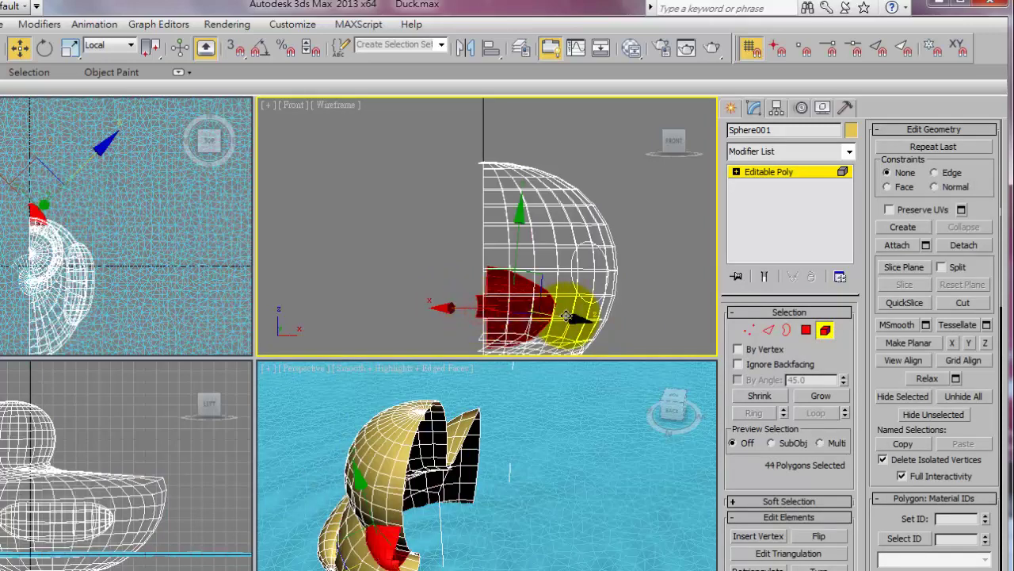
Step: Switch to View coordinates and nudge the beak polygons slightly left toward the seam
{"action": "left_click", "coordinate": [116, 50]}
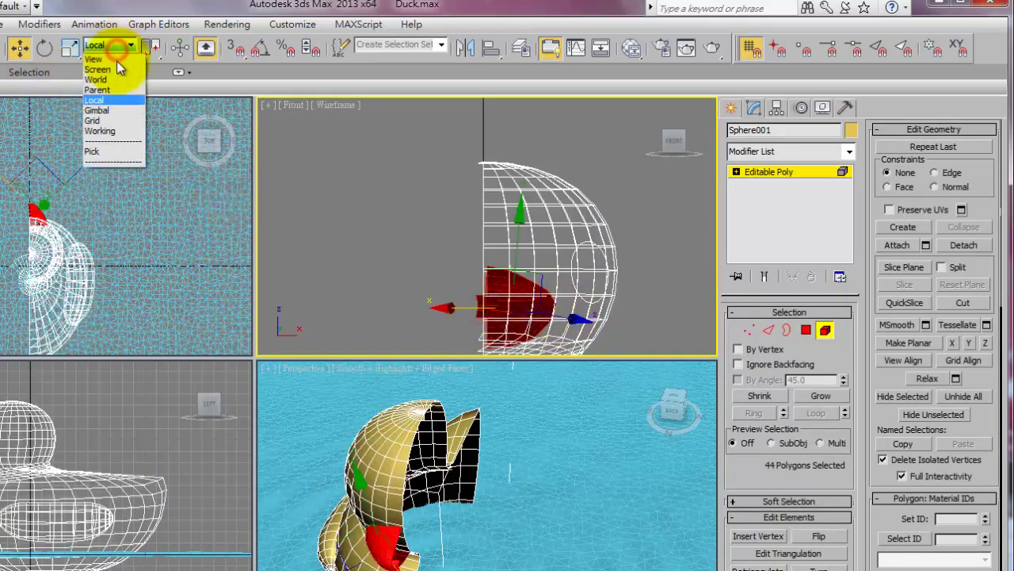
{"action": "left_click", "coordinate": [116, 60]}
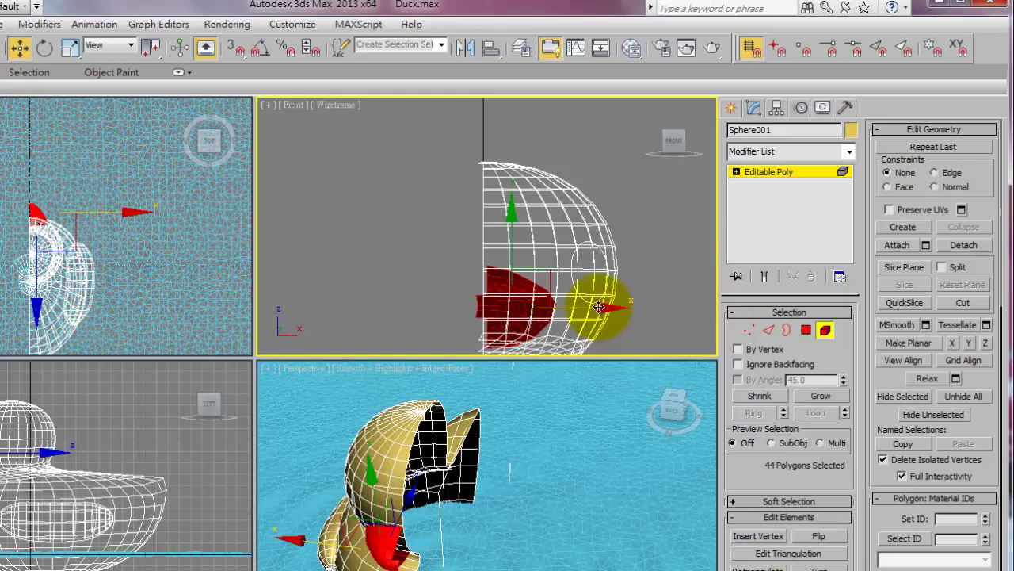
{"action": "left_click_drag", "start_coordinate": [599, 306], "coordinate": [594, 306]}
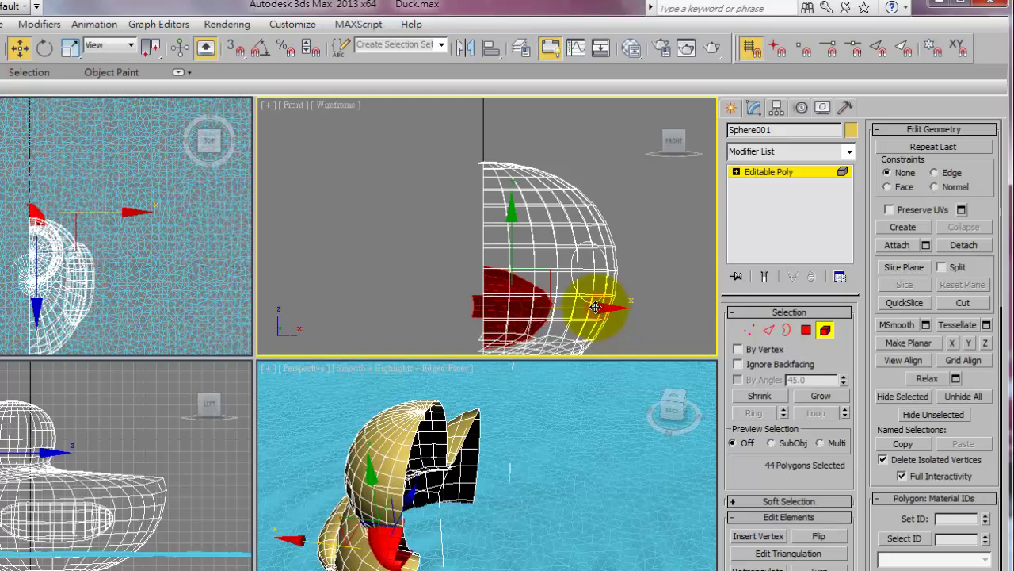
Step: Check the vertices along the centre seam, then bring up the Modifier List
{"action": "left_click", "coordinate": [748, 329]}
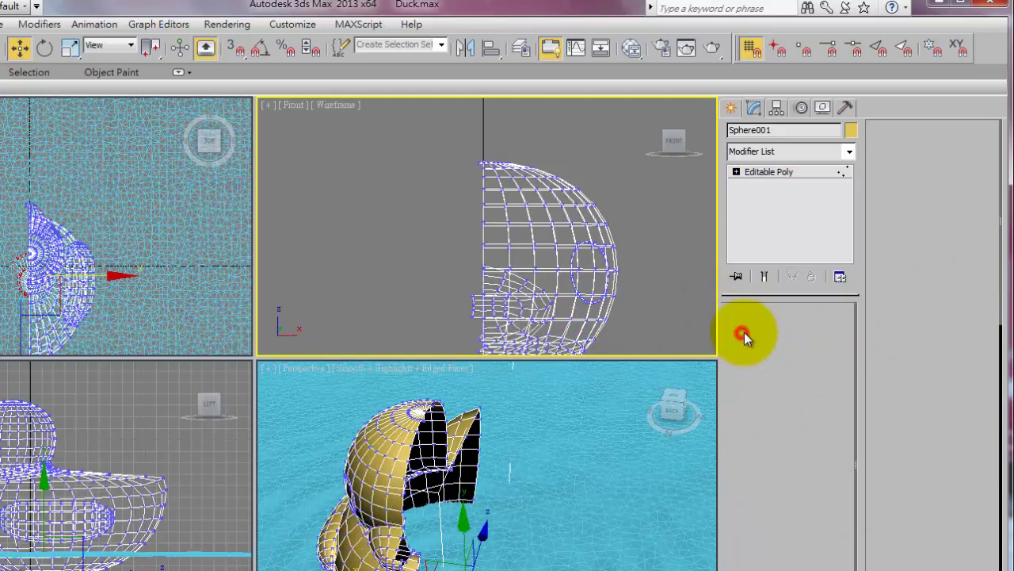
{"action": "left_click_drag", "start_coordinate": [474, 330], "coordinate": [475, 333]}
{"action": "left_click", "coordinate": [474, 334]}
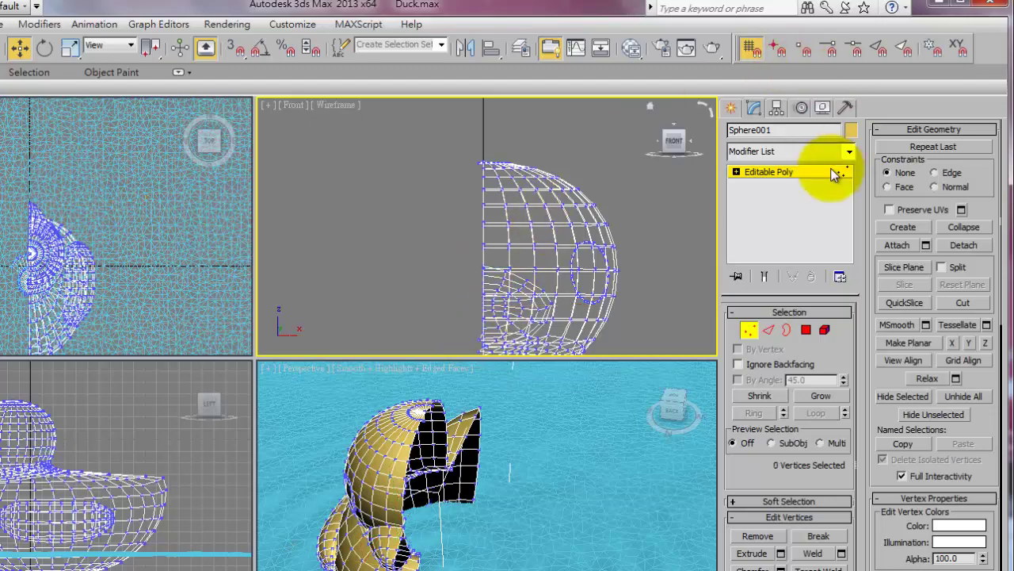
{"action": "left_click_drag", "start_coordinate": [476, 170], "coordinate": [480, 171]}
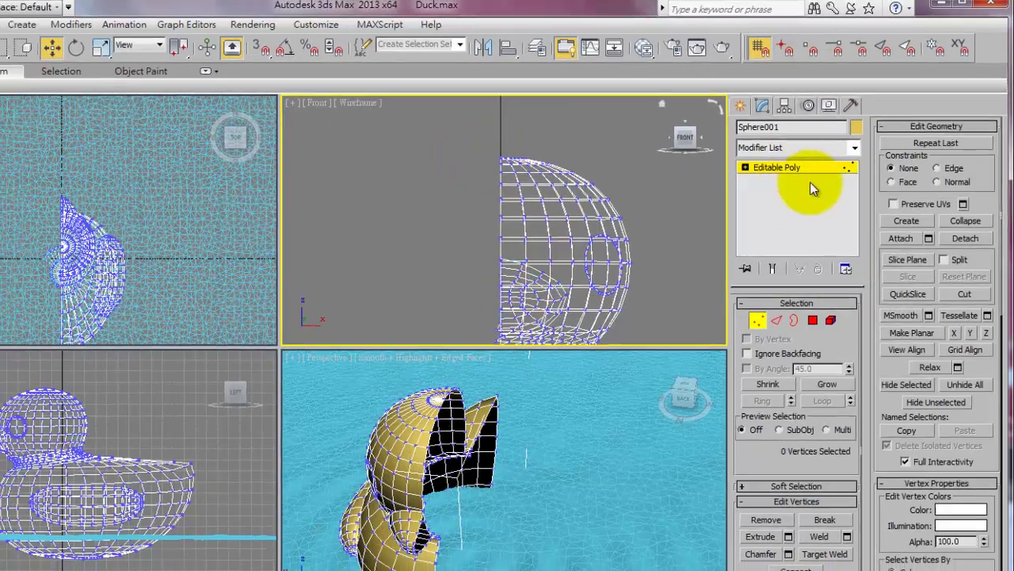
{"action": "left_click", "coordinate": [881, 129]}
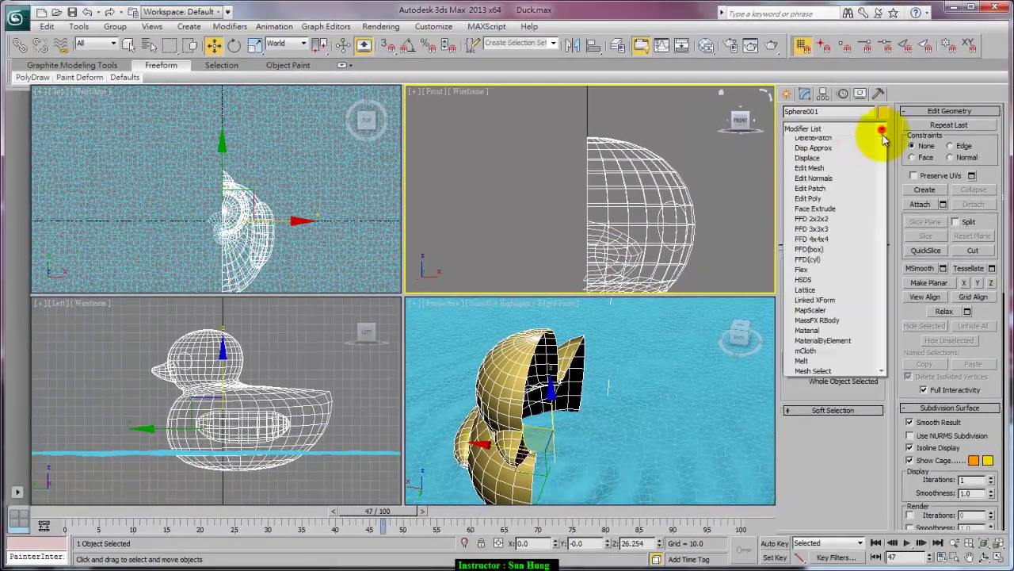
Step: Add a Symmetry modifier and collapse the stack into one whole-head Editable Poly
{"action": "left_click_drag", "start_coordinate": [881, 147], "coordinate": [856, 462]}
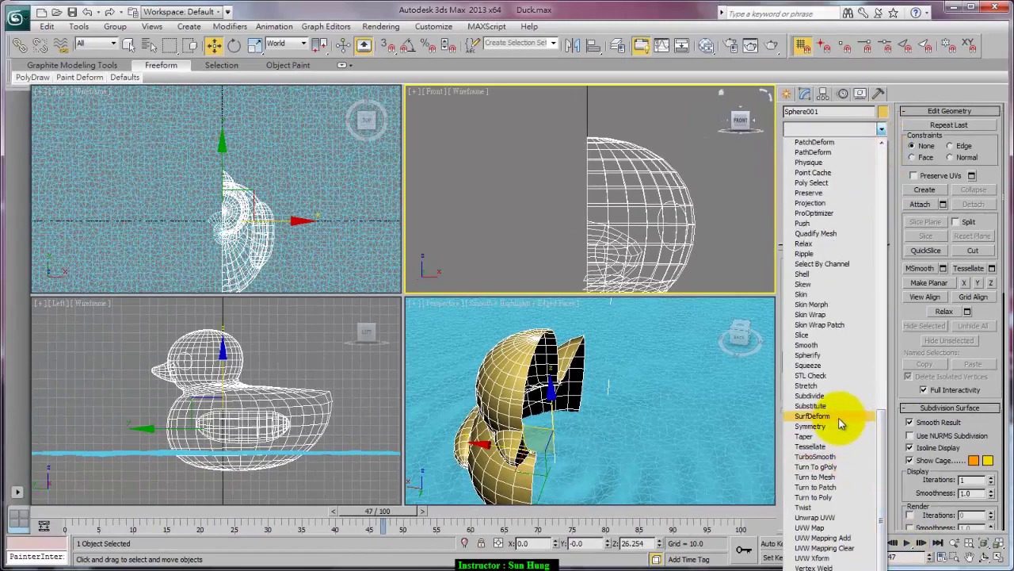
{"action": "left_click", "coordinate": [810, 425]}
{"action": "mouse_move", "coordinate": [706, 420]}
{"action": "middle_mouse_down", "text": "alt"}
{"action": "mouse_move", "coordinate": [593, 401]}
{"action": "mouse_move", "coordinate": [611, 392]}
{"action": "middle_mouse_up", "text": "alt"}
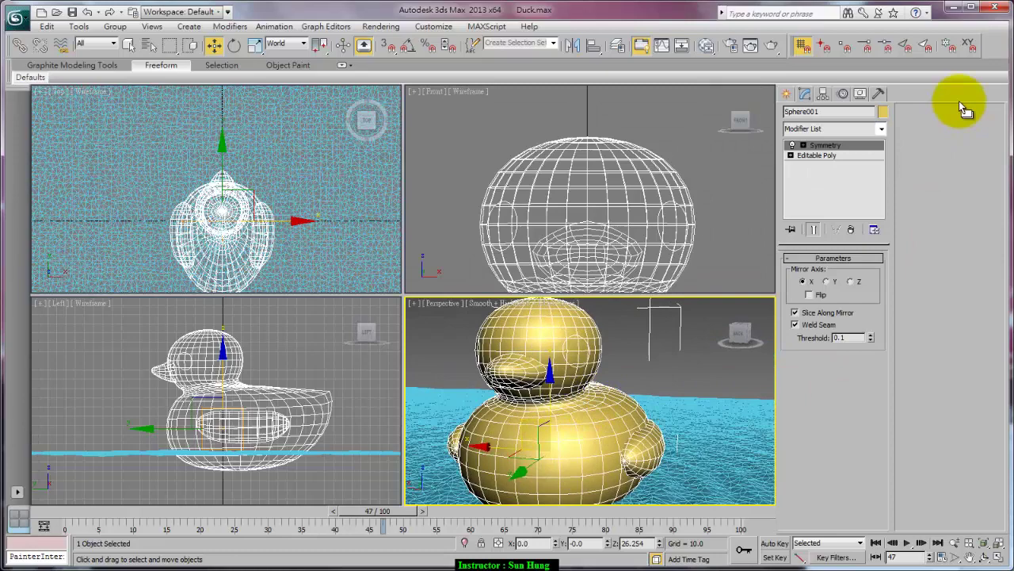
{"action": "right_click", "coordinate": [847, 141]}
{"action": "left_click", "coordinate": [899, 276]}
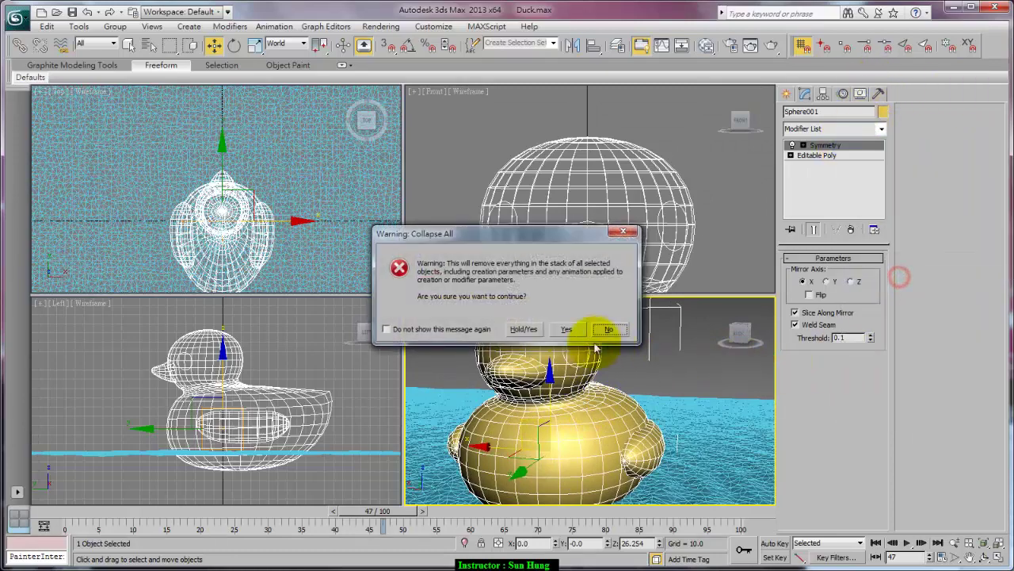
{"action": "left_click", "coordinate": [567, 329]}
{"action": "left_click", "coordinate": [848, 272]}
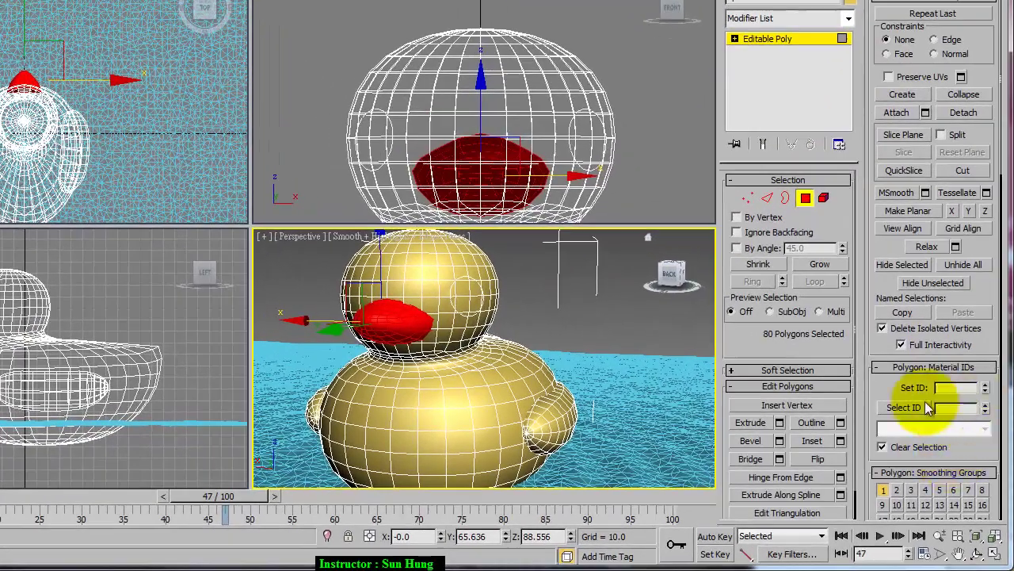
Step: Assign material ID 3 to the selected beak polygons
{"action": "left_click", "coordinate": [943, 387]}
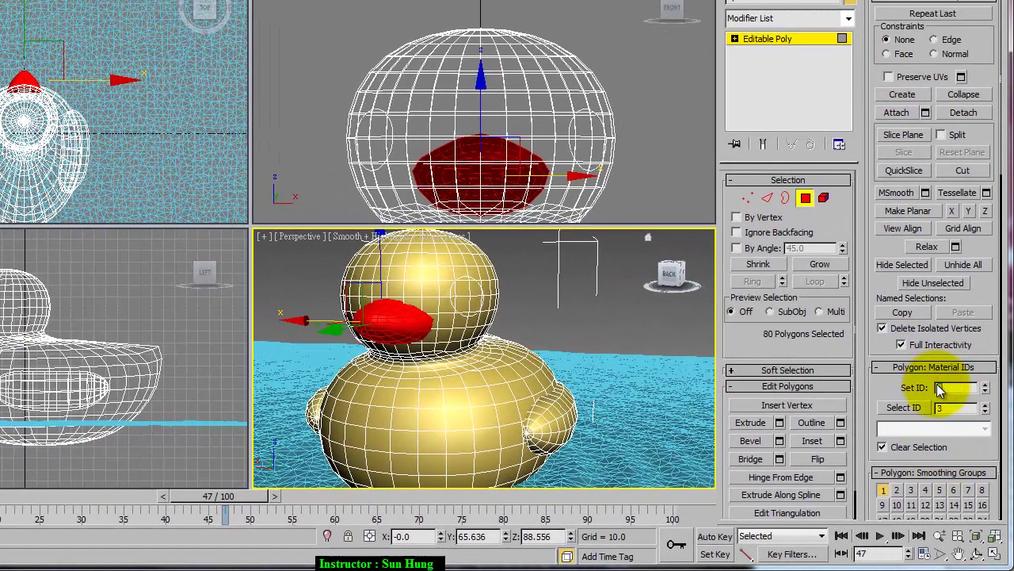
{"action": "type", "text": "3"}
{"action": "key", "text": "Return"}
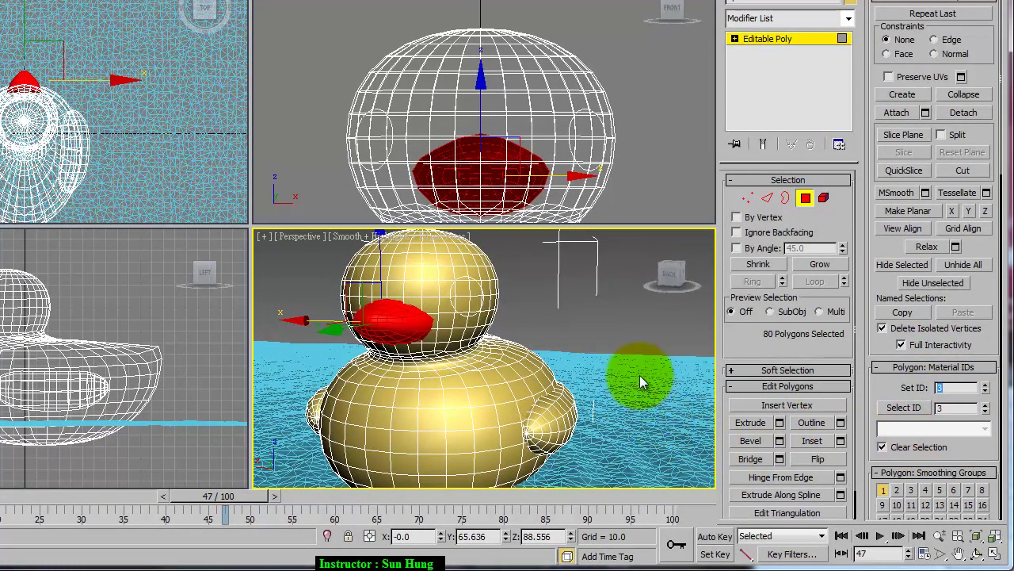
Step: Give the duck's body element material ID 1 and maximize the Perspective view on the head
{"action": "left_click", "coordinate": [824, 198], "text": "ctrl"}
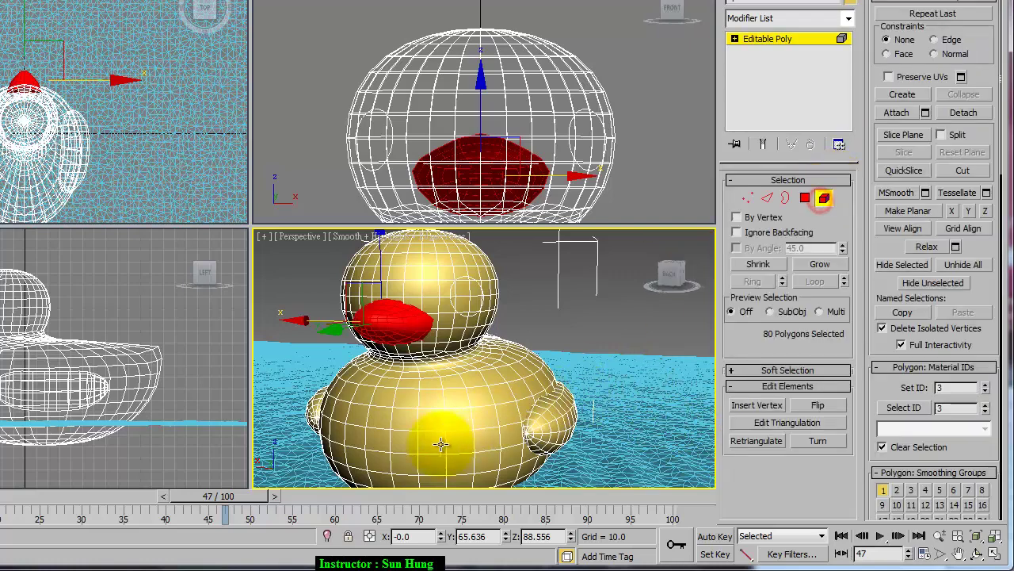
{"action": "left_click", "coordinate": [949, 385]}
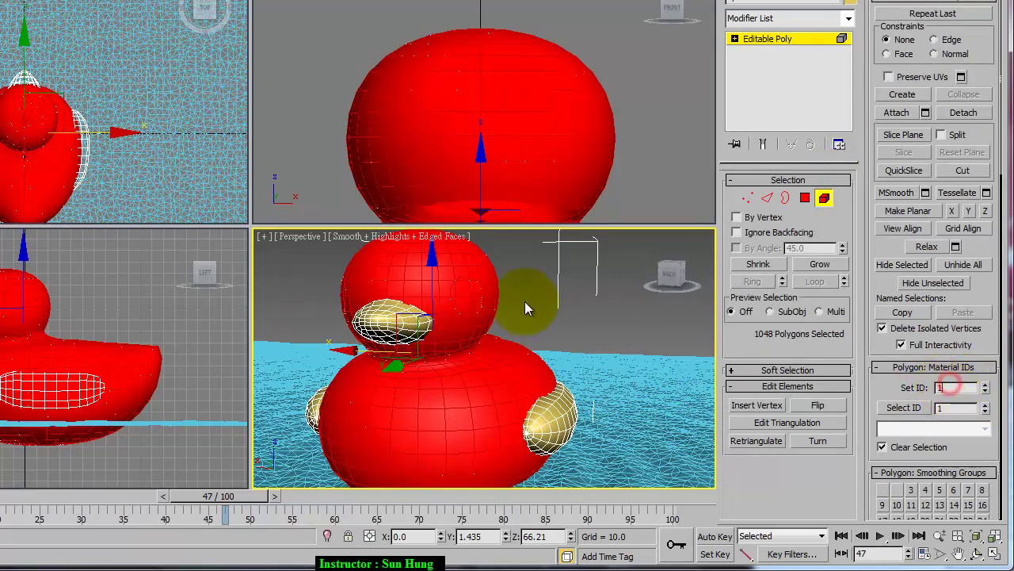
{"action": "middle_click_drag", "start_coordinate": [570, 344], "coordinate": [580, 355]}
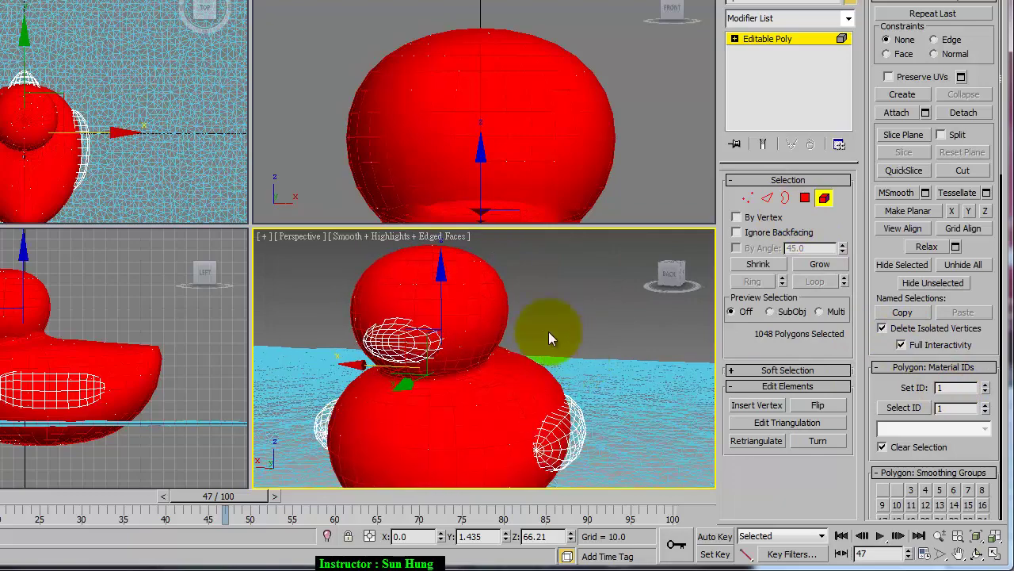
{"action": "scroll", "coordinate": [537, 335], "scroll_direction": "down", "scroll_amount": 3}
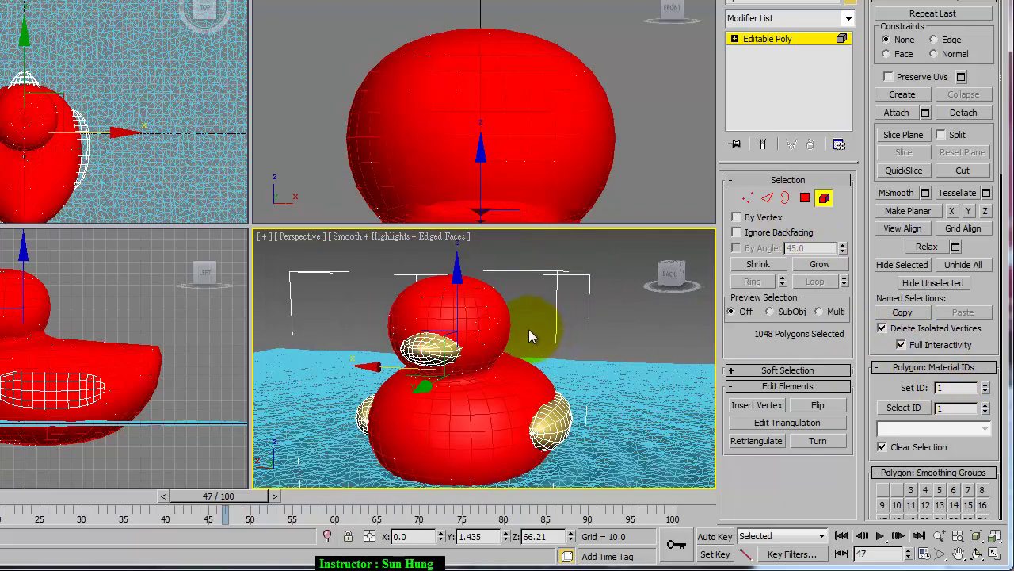
{"action": "middle_click_drag", "start_coordinate": [531, 332], "coordinate": [544, 361]}
{"action": "scroll", "coordinate": [545, 361], "scroll_direction": "up", "scroll_amount": 3}
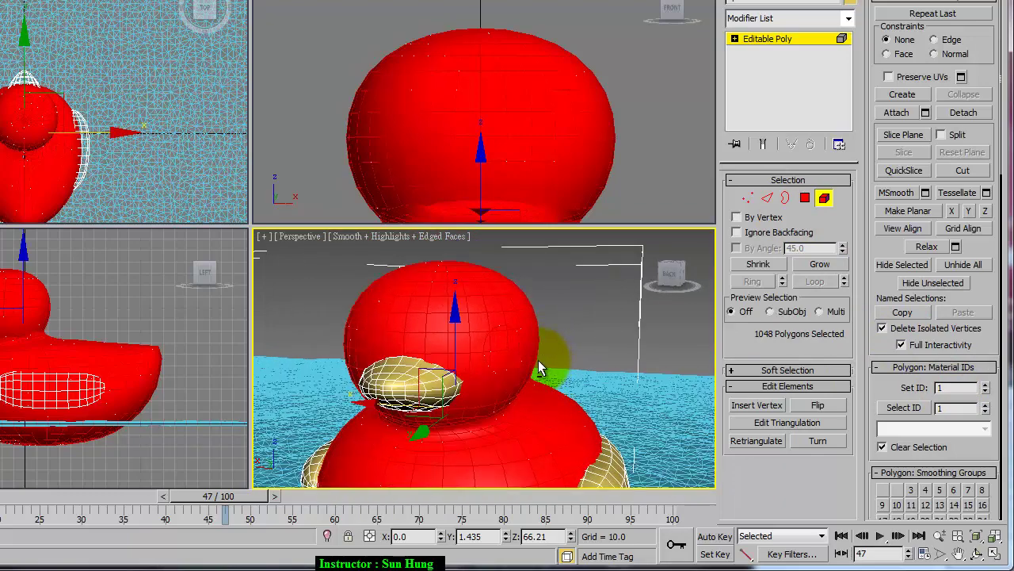
{"action": "key", "text": "alt+w"}
{"action": "scroll", "coordinate": [462, 297], "scroll_direction": "up", "scroll_amount": 3}
Step: Select the circle of polygons on the duck's head where the eye goes
{"action": "left_click", "coordinate": [206, 145]}
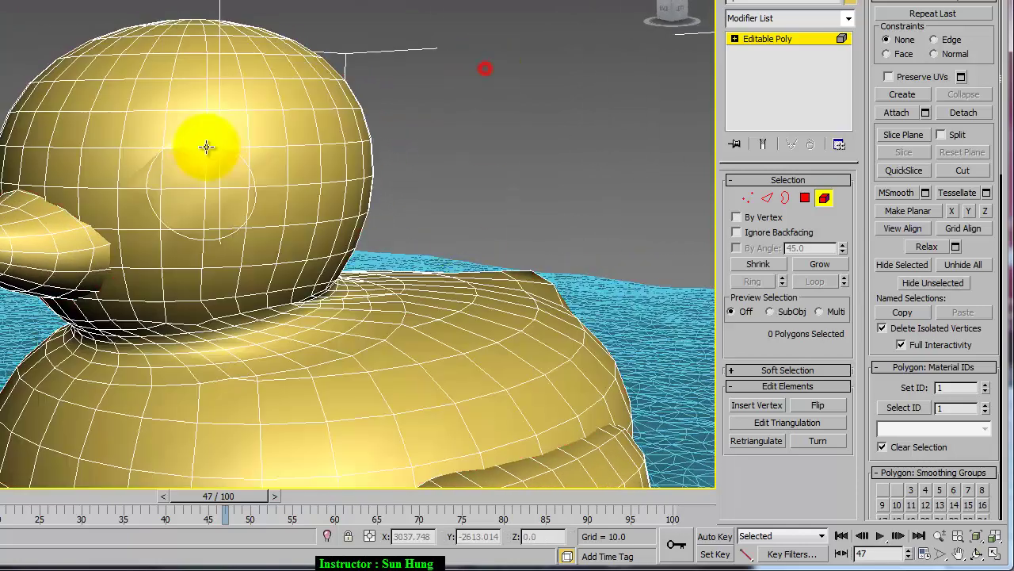
{"action": "left_click", "coordinate": [189, 156]}
{"action": "left_click", "coordinate": [805, 199]}
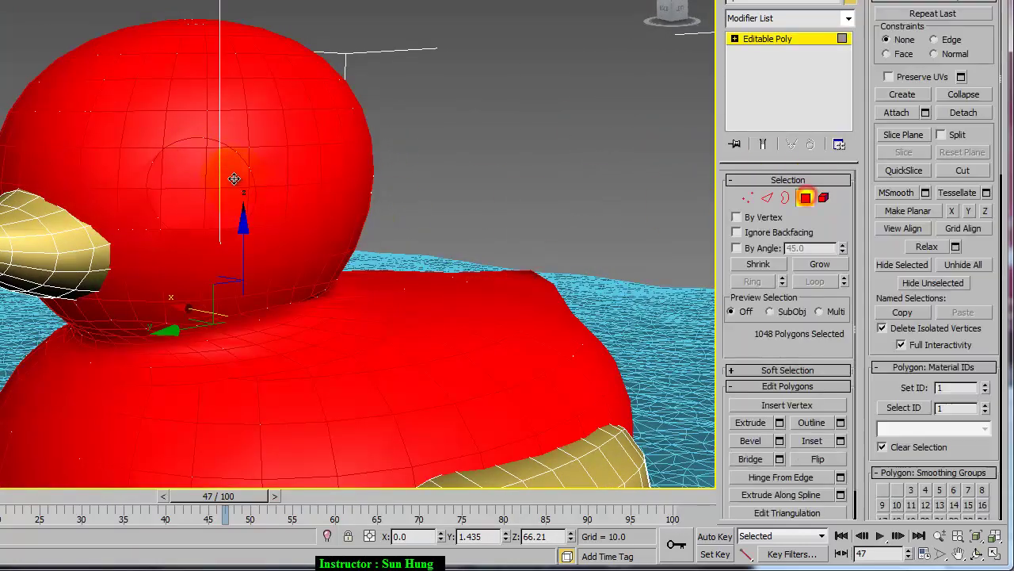
{"action": "left_click", "coordinate": [185, 170]}
{"action": "left_click", "coordinate": [203, 205], "text": "ctrl"}
{"action": "left_click", "coordinate": [224, 207], "text": "ctrl"}
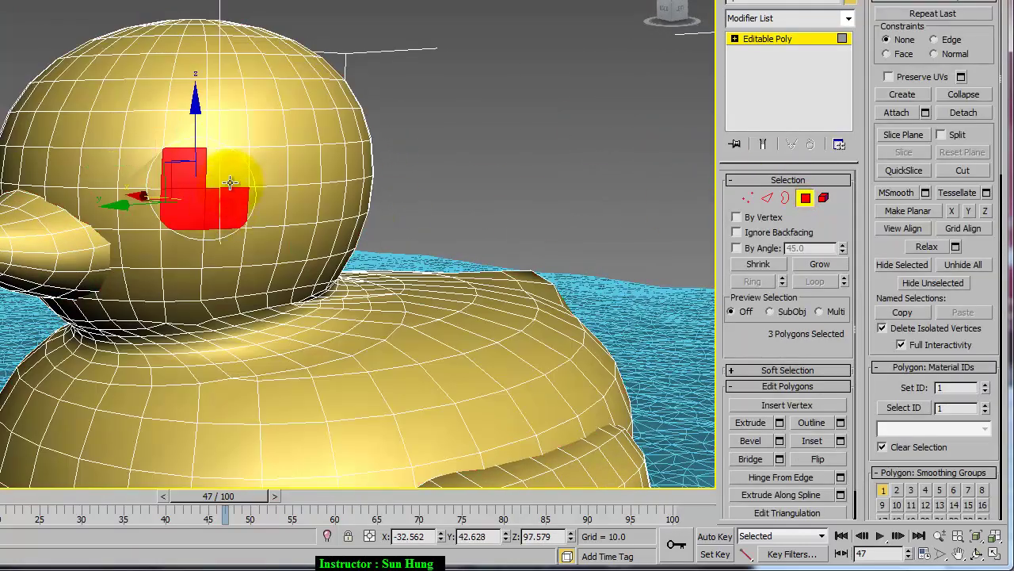
{"action": "left_click", "coordinate": [238, 183], "text": "ctrl"}
{"action": "left_click", "coordinate": [248, 166], "text": "ctrl"}
{"action": "left_click", "coordinate": [229, 212], "text": "ctrl"}
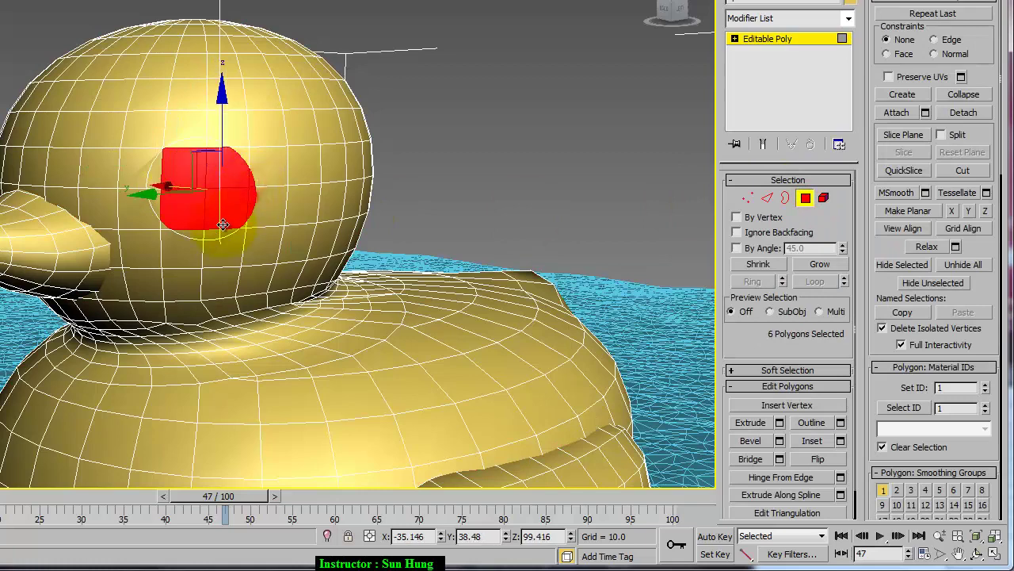
{"action": "left_click", "coordinate": [184, 211], "text": "ctrl"}
{"action": "left_click", "coordinate": [155, 190], "text": "ctrl"}
{"action": "left_click", "coordinate": [166, 169], "text": "ctrl"}
{"action": "left_click", "coordinate": [173, 143], "text": "ctrl"}
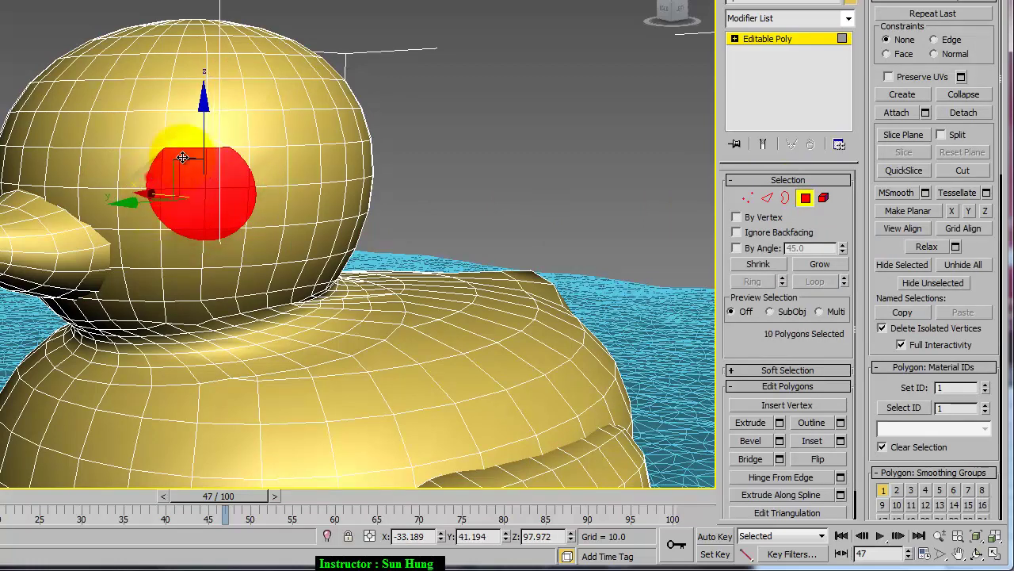
{"action": "left_click", "coordinate": [196, 135], "text": "ctrl"}
{"action": "left_click", "coordinate": [224, 137], "text": "ctrl"}
Step: Complete the 24-polygon eye patch, drop a stray face, and give it material ID 2
{"action": "middle_click_drag", "start_coordinate": [247, 212], "coordinate": [464, 238], "text": "alt"}
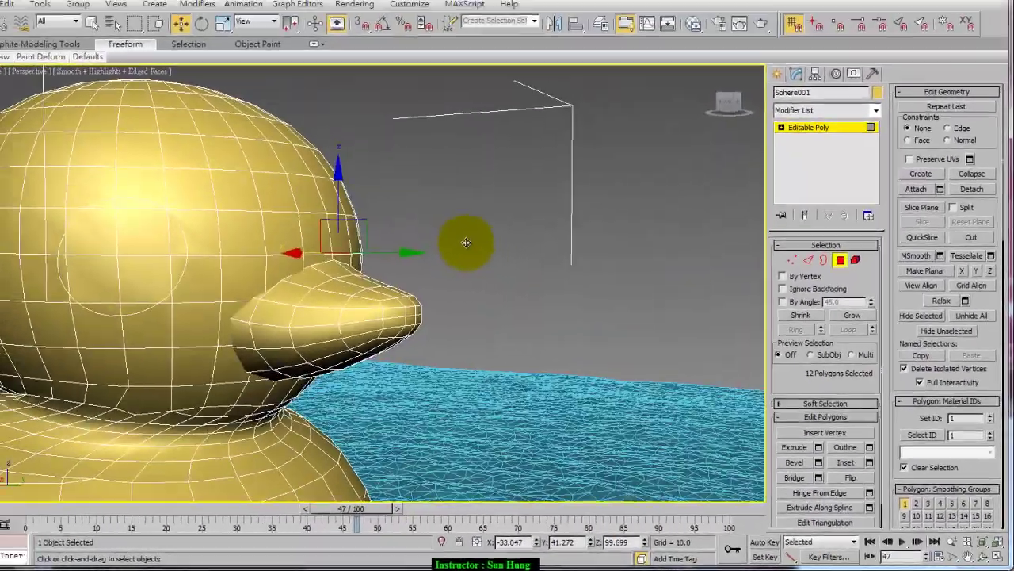
{"action": "scroll", "coordinate": [415, 283], "scroll_direction": "down", "scroll_amount": 2}
{"action": "mouse_move", "coordinate": [414, 283]}
{"action": "middle_mouse_down", "text": "alt"}
{"action": "mouse_move", "coordinate": [532, 283]}
{"action": "mouse_move", "coordinate": [426, 243]}
{"action": "middle_mouse_up", "text": "alt"}
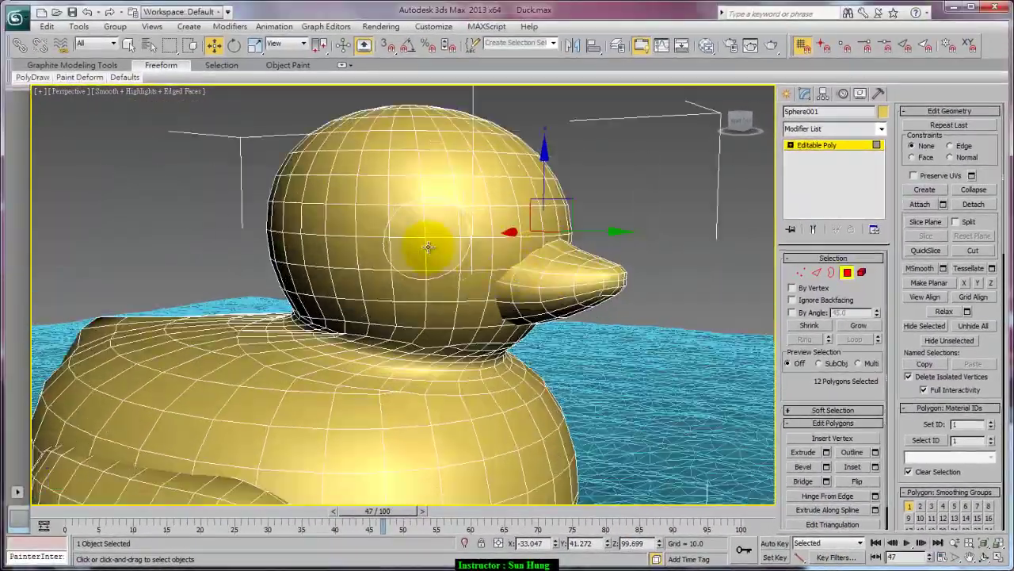
{"action": "left_click", "coordinate": [408, 245], "text": "ctrl"}
{"action": "left_click", "coordinate": [410, 228], "text": "ctrl"}
{"action": "left_click", "coordinate": [407, 213], "text": "ctrl"}
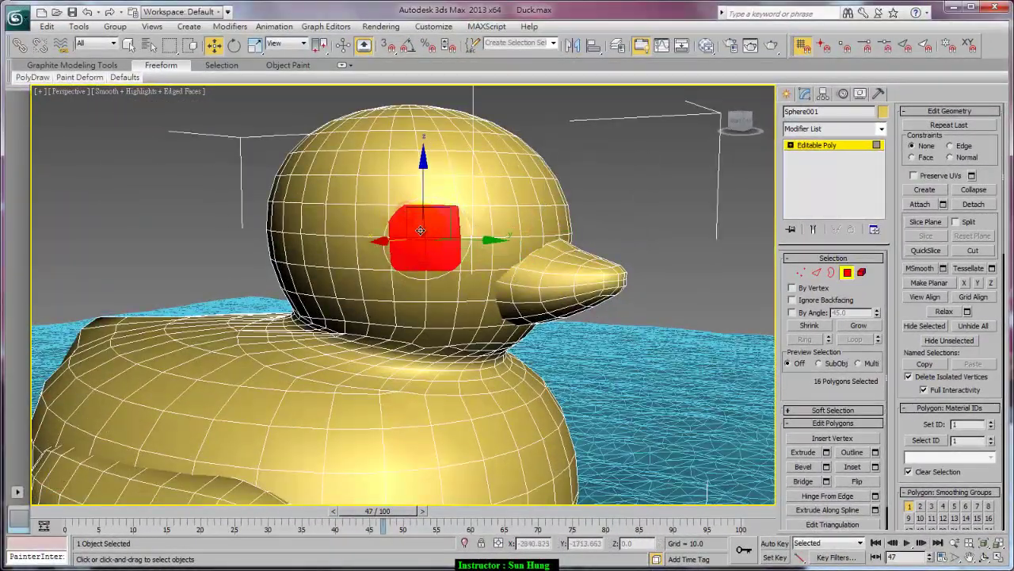
{"action": "key", "text": "q"}
{"action": "scroll", "coordinate": [392, 233], "scroll_direction": "up", "scroll_amount": 3}
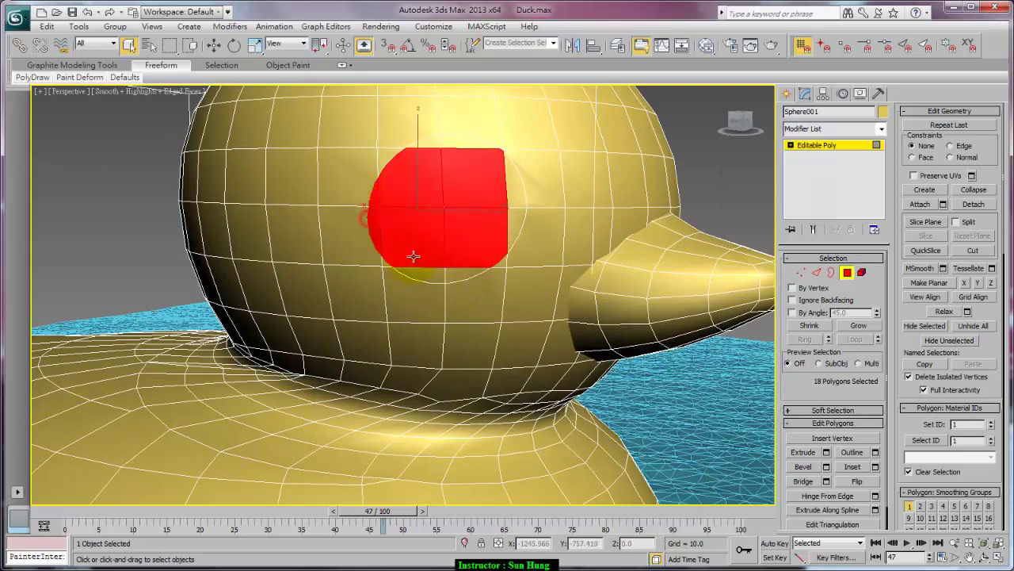
{"action": "left_click", "coordinate": [516, 227], "text": "ctrl"}
{"action": "left_click", "coordinate": [521, 172], "text": "ctrl"}
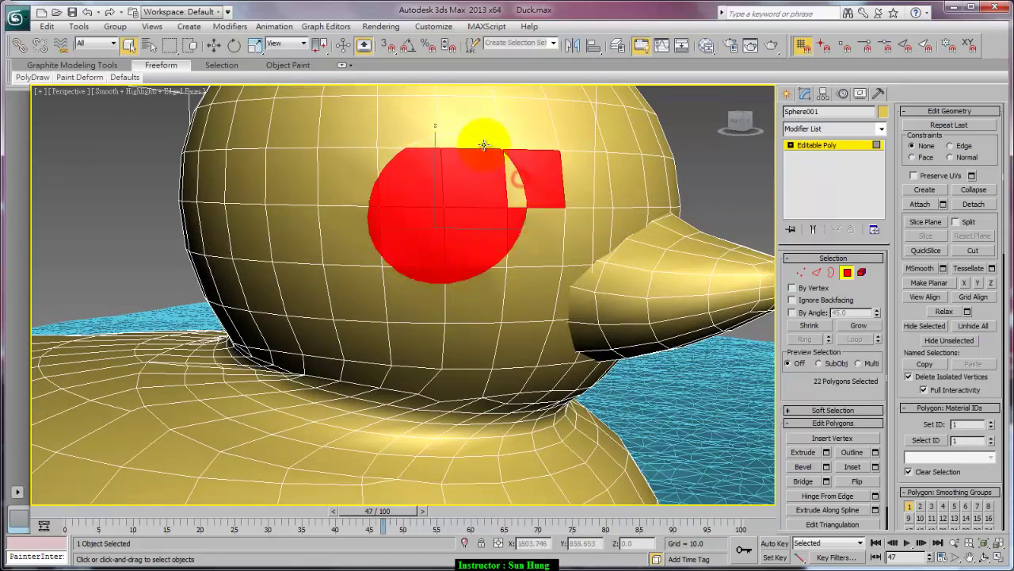
{"action": "left_click", "coordinate": [483, 136], "text": "ctrl"}
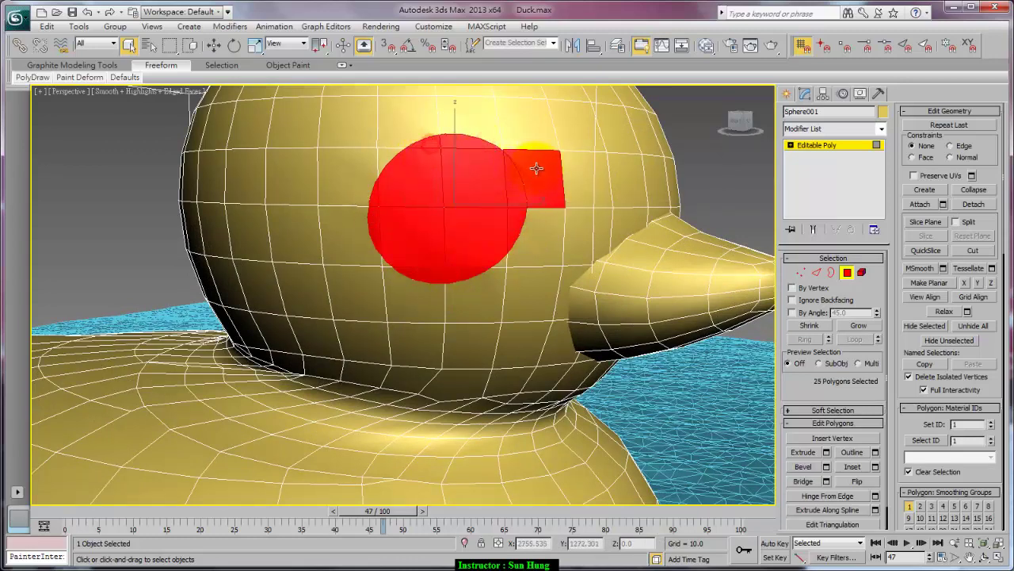
{"action": "left_click", "coordinate": [546, 174], "text": "alt"}
{"action": "double_click", "coordinate": [963, 424]}
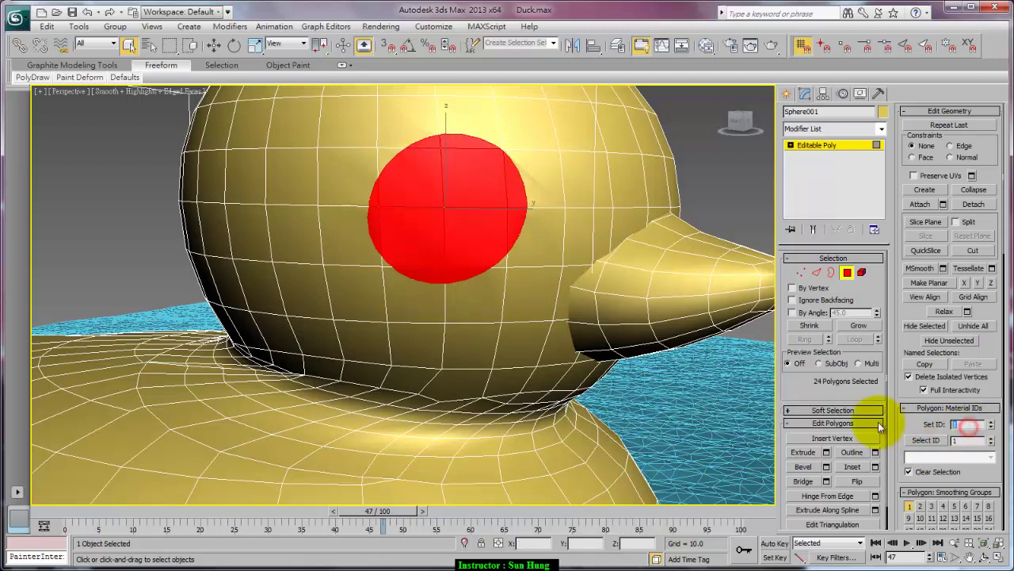
{"action": "type", "text": "2"}
{"action": "key", "text": "Return"}
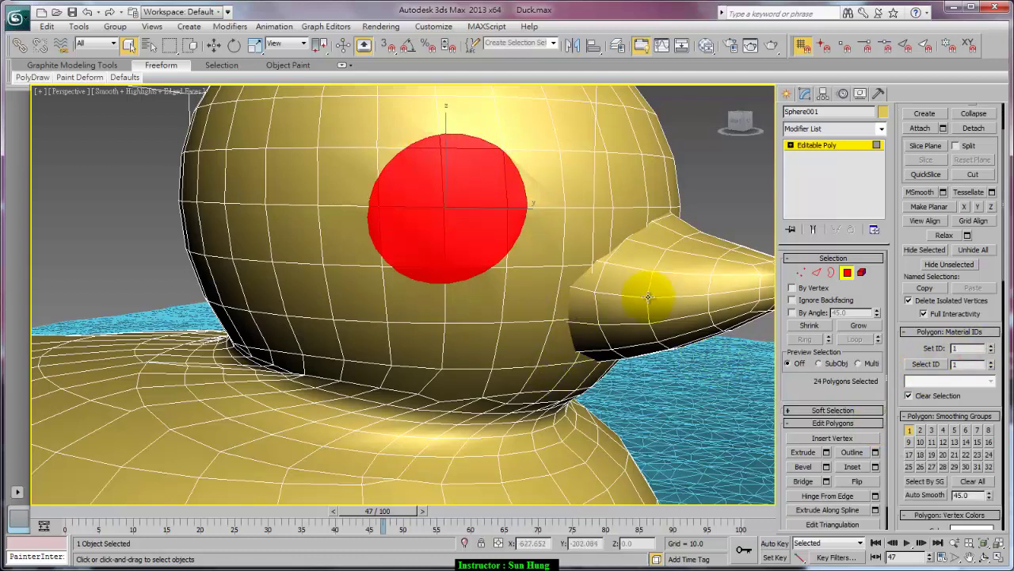
Step: Create Multi/Sub-Object Material #56 in the Slate Material Editor with 3 sub-material slots
{"action": "left_click", "coordinate": [853, 274]}
{"action": "mouse_move", "coordinate": [523, 310]}
{"action": "middle_mouse_down", "text": "alt"}
{"action": "mouse_move", "coordinate": [571, 336]}
{"action": "mouse_move", "coordinate": [407, 336]}
{"action": "mouse_move", "coordinate": [536, 310]}
{"action": "mouse_move", "coordinate": [531, 297]}
{"action": "mouse_move", "coordinate": [521, 328]}
{"action": "mouse_move", "coordinate": [555, 301]}
{"action": "middle_mouse_up", "text": "alt"}
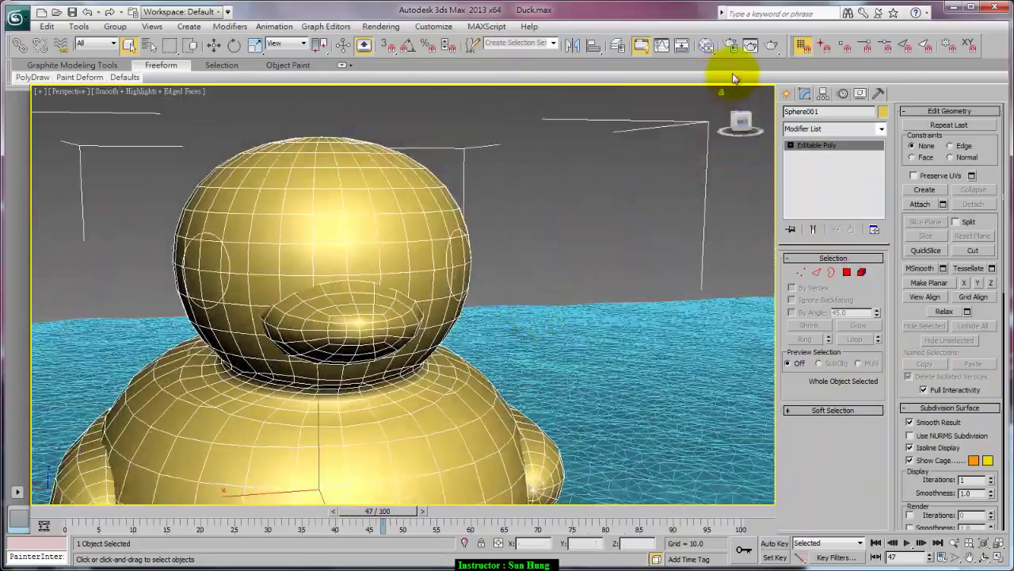
{"action": "left_click", "coordinate": [697, 48]}
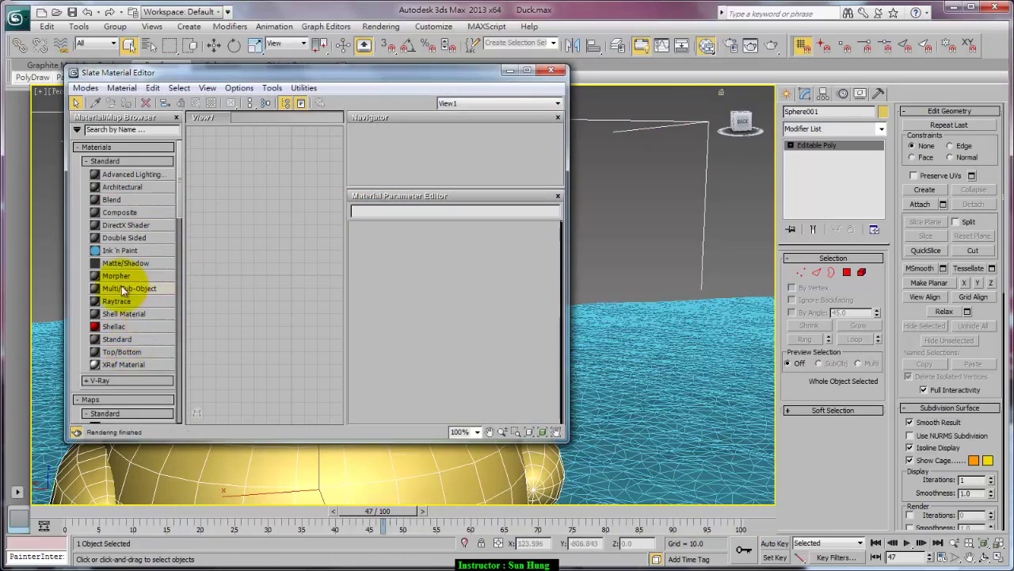
{"action": "left_click_drag", "start_coordinate": [128, 287], "coordinate": [313, 236]}
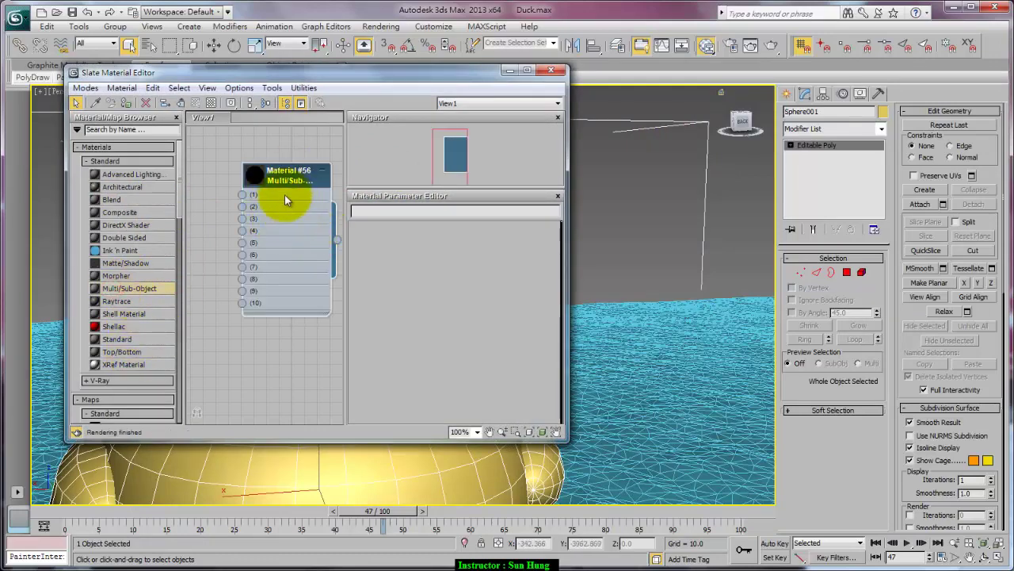
{"action": "double_click", "coordinate": [283, 182]}
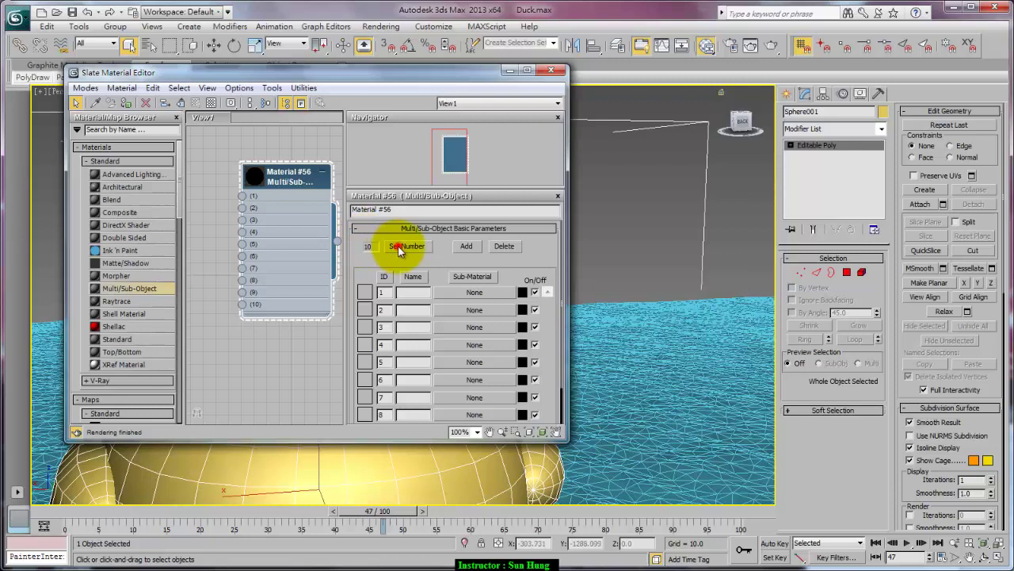
{"action": "left_click", "coordinate": [400, 248]}
{"action": "type", "text": "3"}
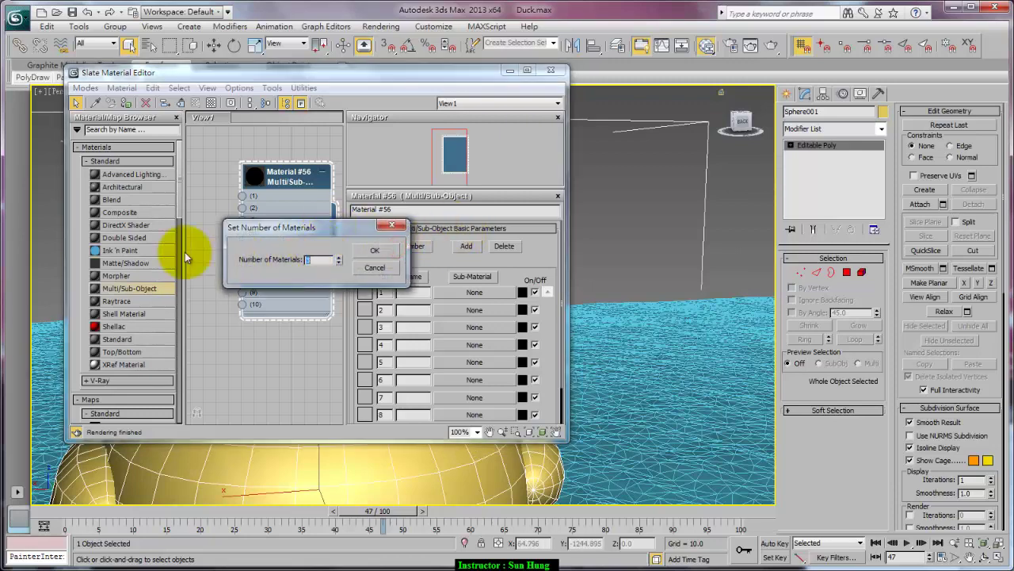
{"action": "left_click", "coordinate": [387, 249]}
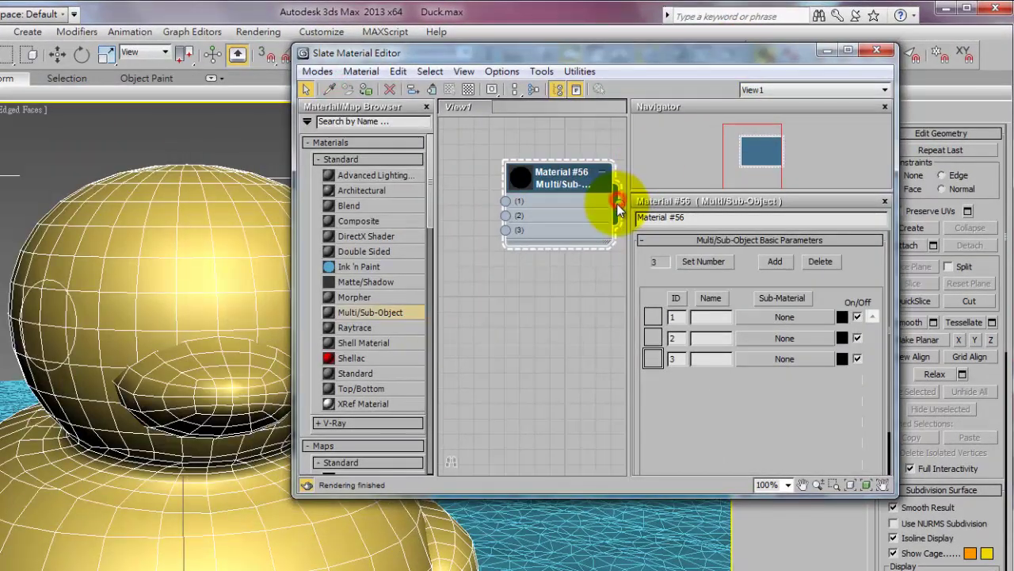
Step: Assign the Multi/Sub-Object material to the duck and wire a Standard material into slot 1
{"action": "left_click_drag", "start_coordinate": [621, 207], "coordinate": [217, 311]}
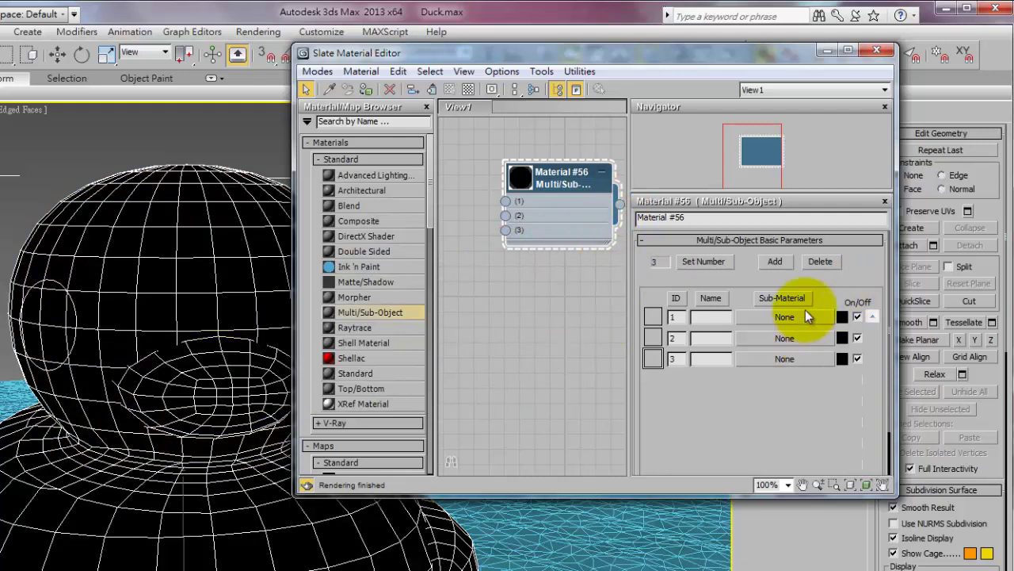
{"action": "middle_click_drag", "start_coordinate": [577, 294], "coordinate": [523, 258]}
{"action": "left_click_drag", "start_coordinate": [531, 252], "coordinate": [510, 197]}
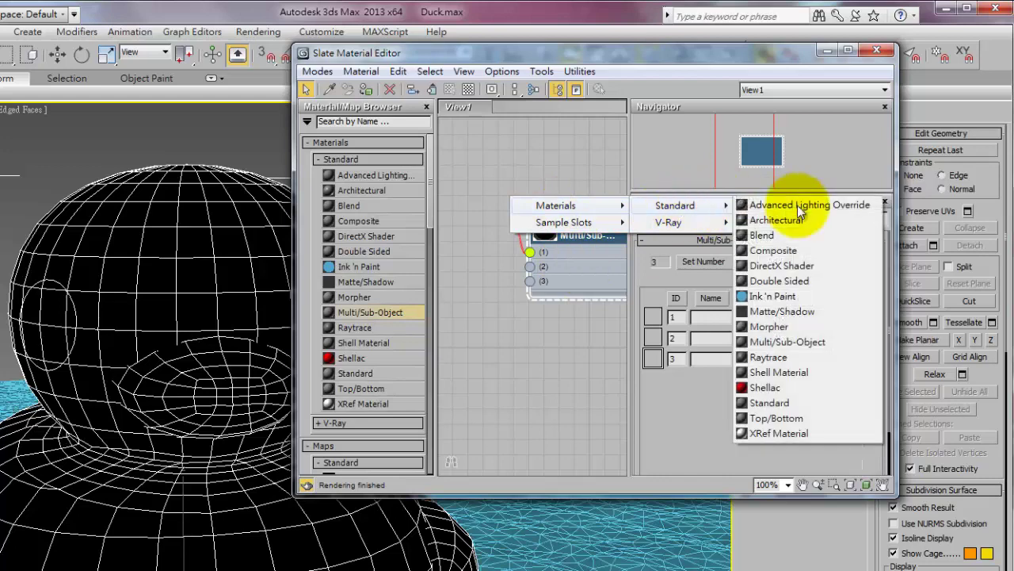
{"action": "left_click", "coordinate": [779, 407]}
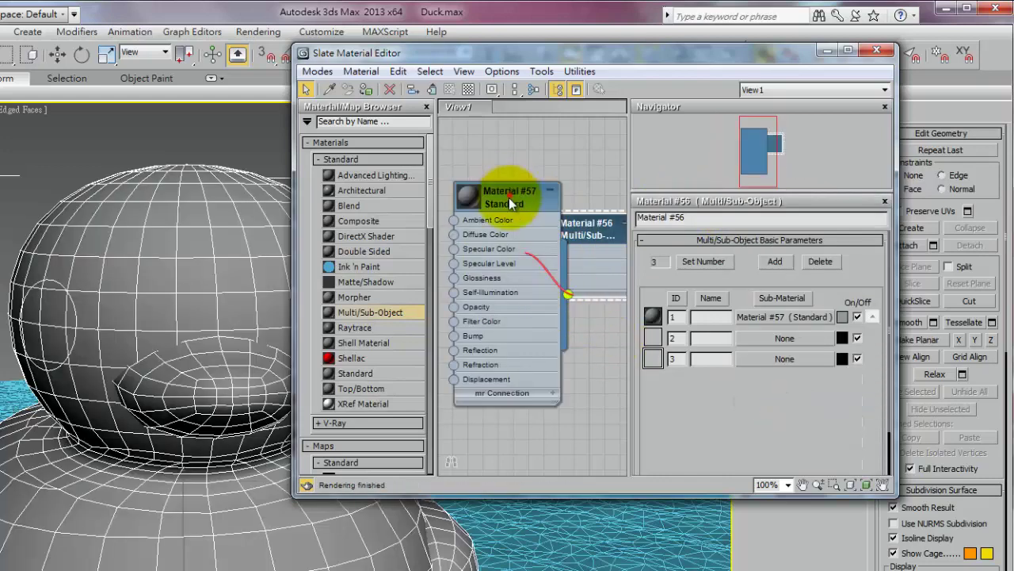
{"action": "left_click_drag", "start_coordinate": [509, 198], "coordinate": [449, 134]}
{"action": "left_click_drag", "start_coordinate": [584, 238], "coordinate": [609, 266]}
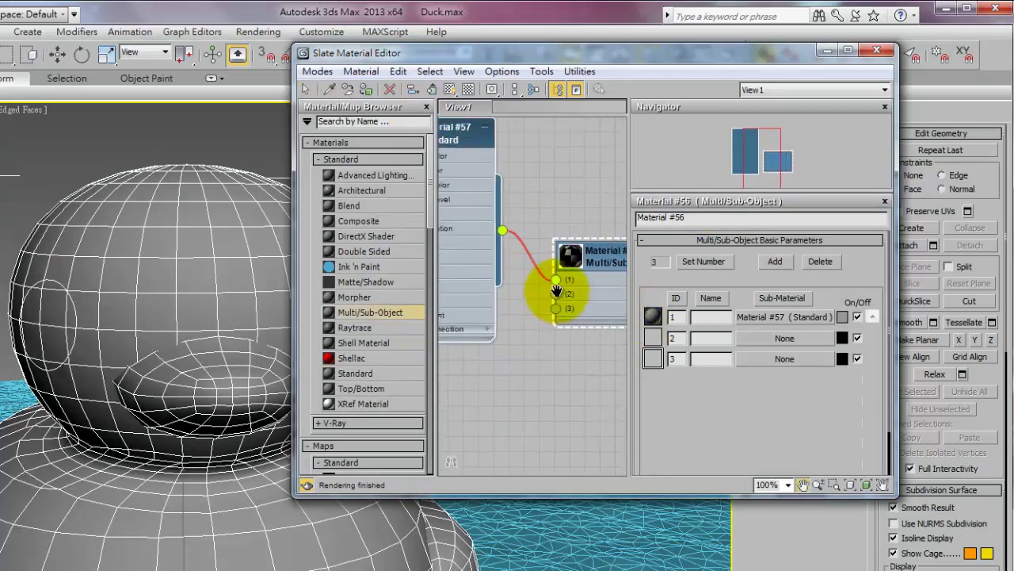
Step: Wire new Standard materials #58 and #59 into slots 2 and 3 and arrange their nodes
{"action": "left_click_drag", "start_coordinate": [556, 292], "coordinate": [545, 305]}
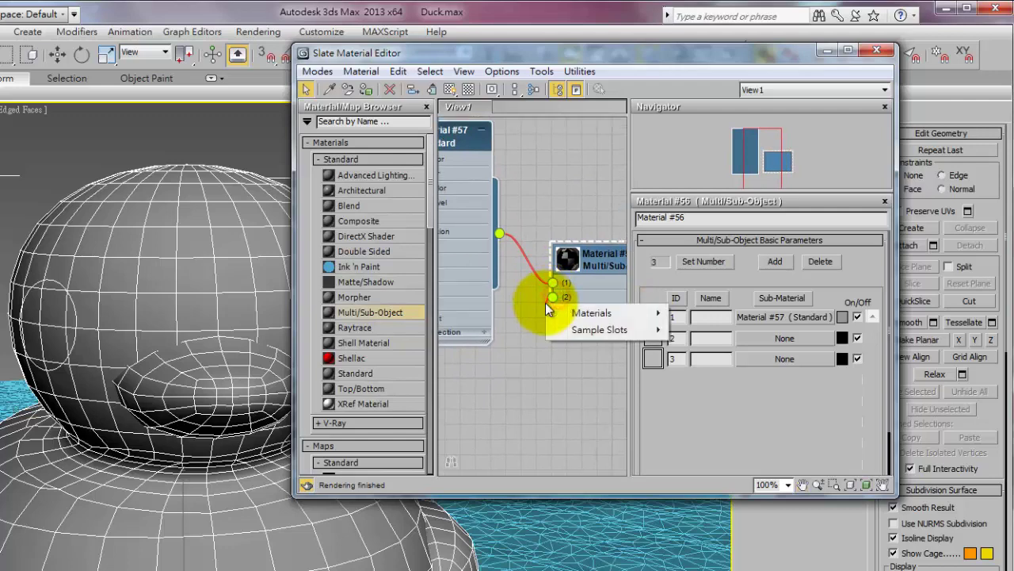
{"action": "left_click", "coordinate": [607, 313]}
{"action": "mouse_move", "coordinate": [711, 313]}
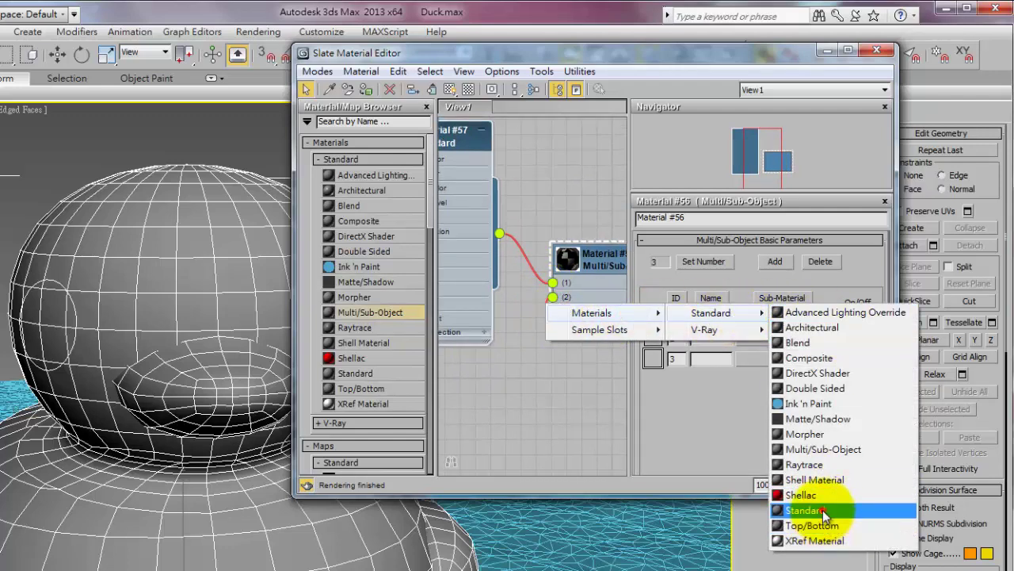
{"action": "left_click", "coordinate": [805, 510]}
{"action": "mouse_move", "coordinate": [570, 330]}
{"action": "left_mouse_down"}
{"action": "mouse_move", "coordinate": [469, 350]}
{"action": "mouse_move", "coordinate": [474, 363]}
{"action": "left_mouse_up"}
{"action": "middle_click_drag", "start_coordinate": [586, 333], "coordinate": [596, 252]}
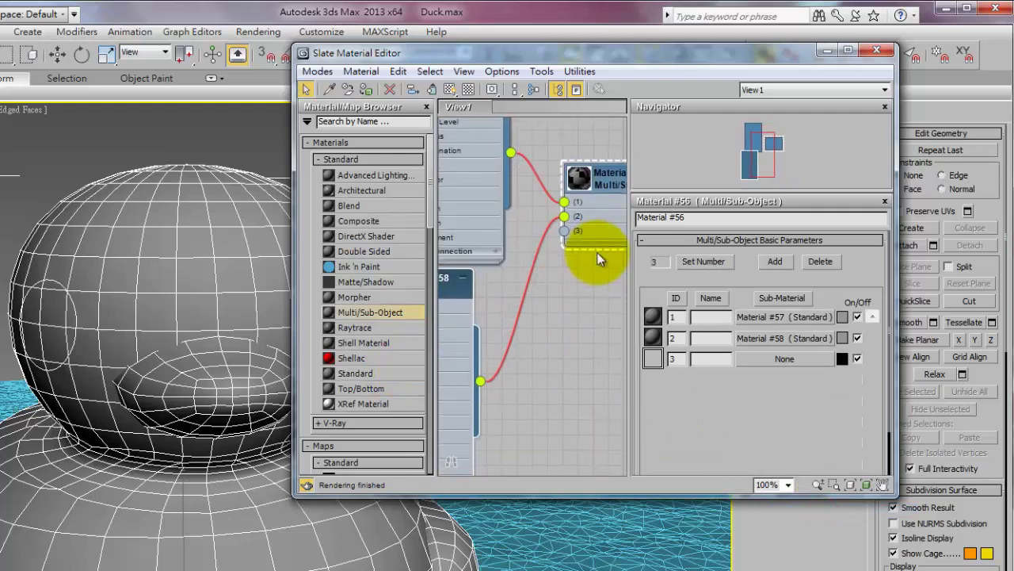
{"action": "left_click_drag", "start_coordinate": [563, 230], "coordinate": [561, 304]}
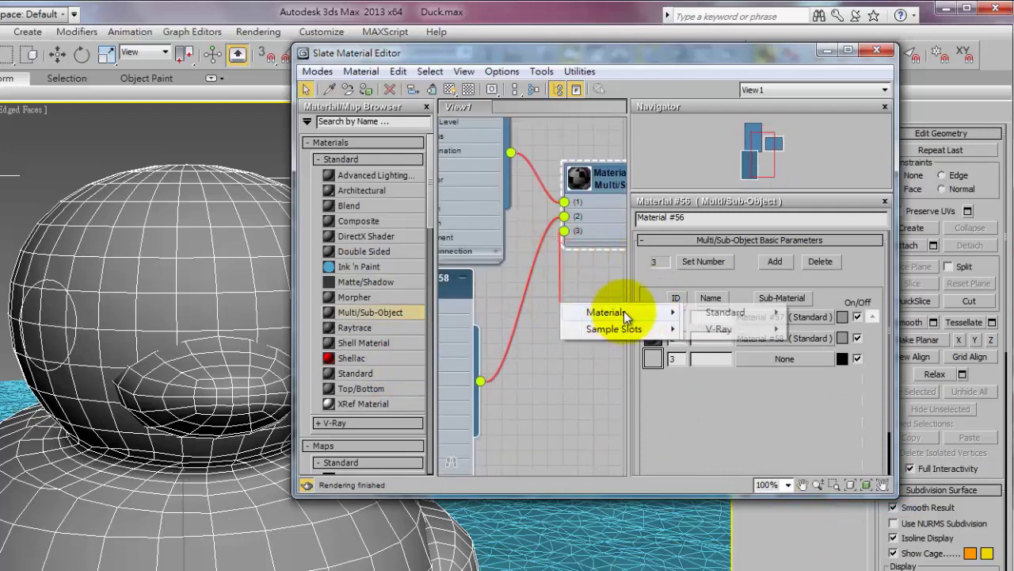
{"action": "mouse_move", "coordinate": [725, 312]}
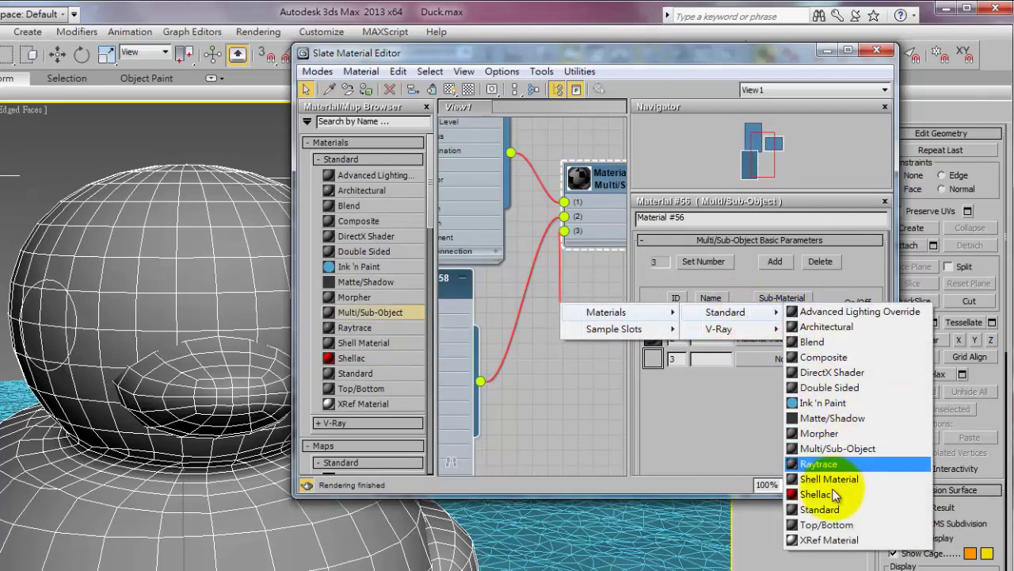
{"action": "left_click", "coordinate": [841, 509]}
{"action": "left_click_drag", "start_coordinate": [560, 297], "coordinate": [555, 440]}
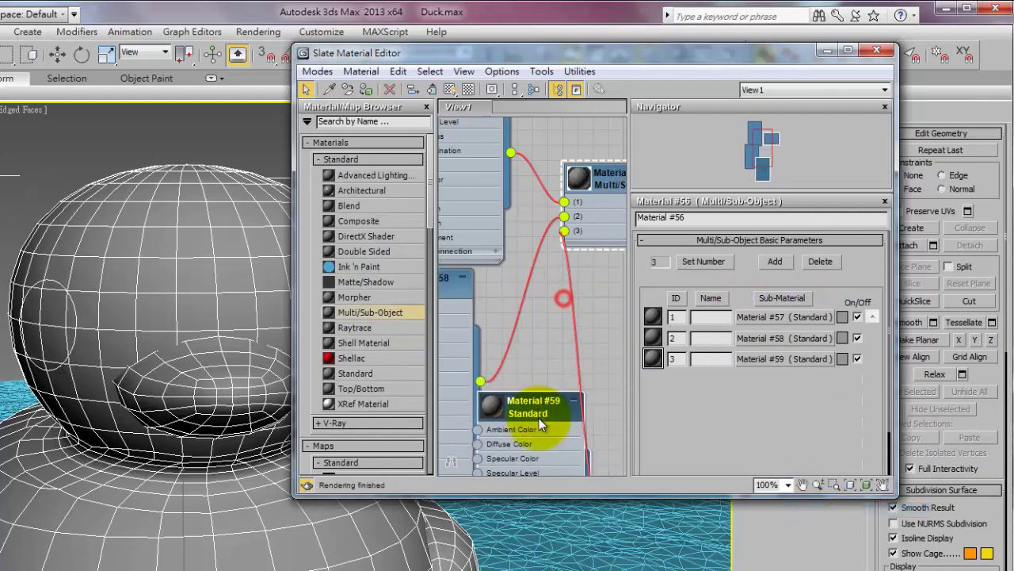
{"action": "scroll", "coordinate": [549, 392], "scroll_direction": "down", "scroll_amount": 1}
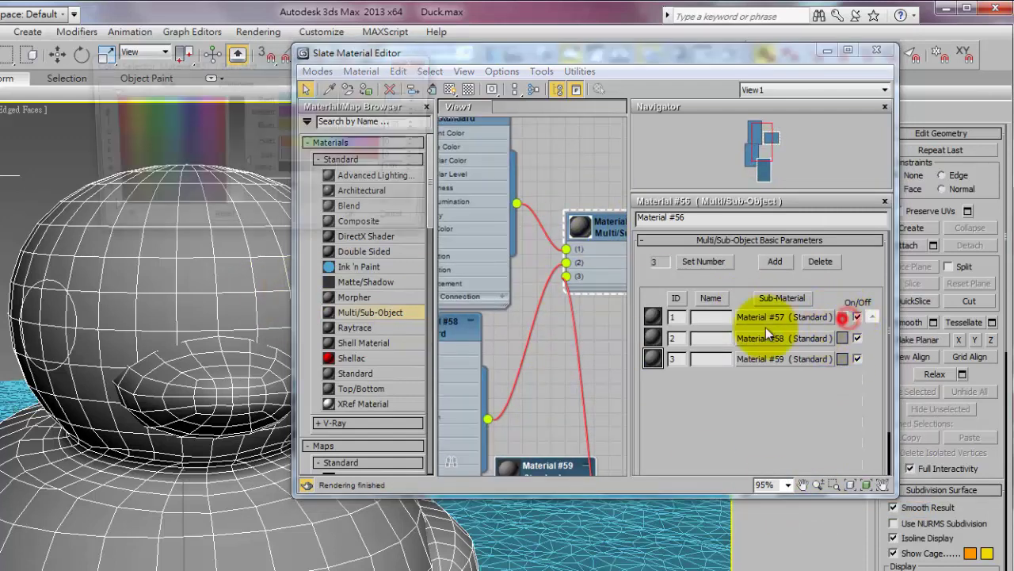
Step: Give Material #57 a saturated orange-yellow diffuse colour
{"action": "left_click", "coordinate": [843, 317]}
{"action": "mouse_move", "coordinate": [204, 124]}
{"action": "left_mouse_down"}
{"action": "mouse_move", "coordinate": [149, 94]}
{"action": "mouse_move", "coordinate": [127, 96]}
{"action": "left_mouse_up"}
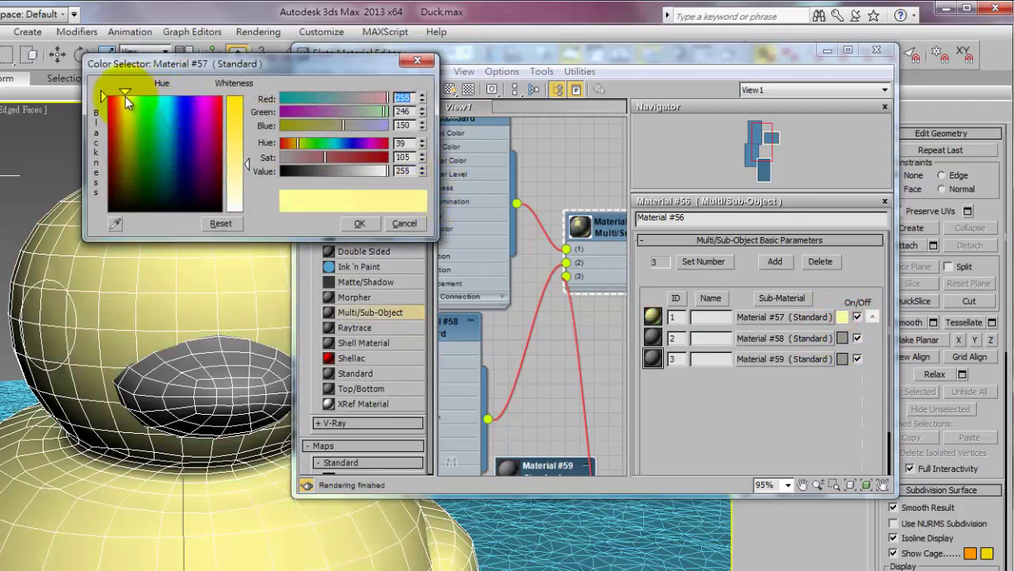
{"action": "left_click_drag", "start_coordinate": [227, 126], "coordinate": [241, 96]}
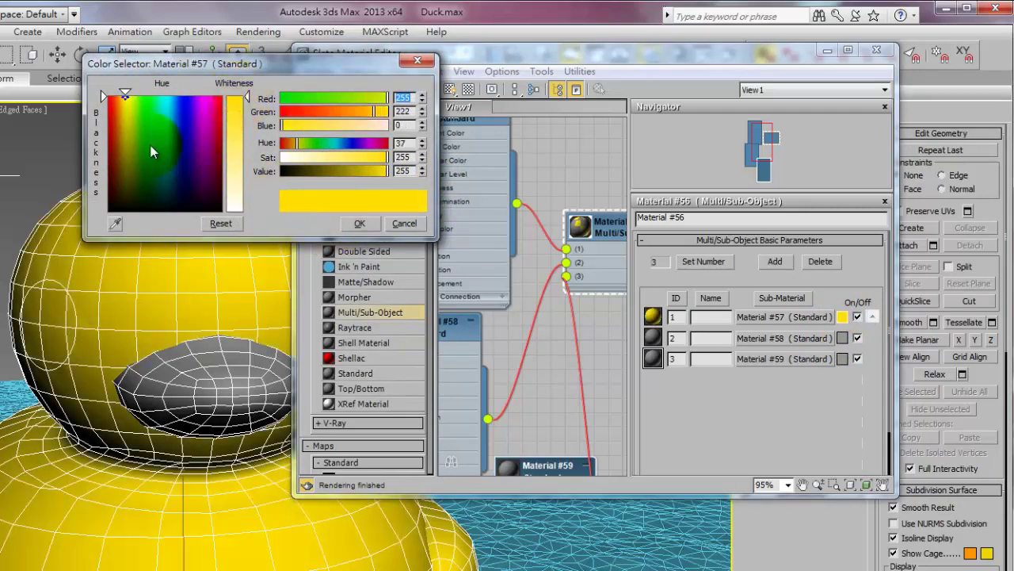
{"action": "left_click_drag", "start_coordinate": [126, 89], "coordinate": [121, 90]}
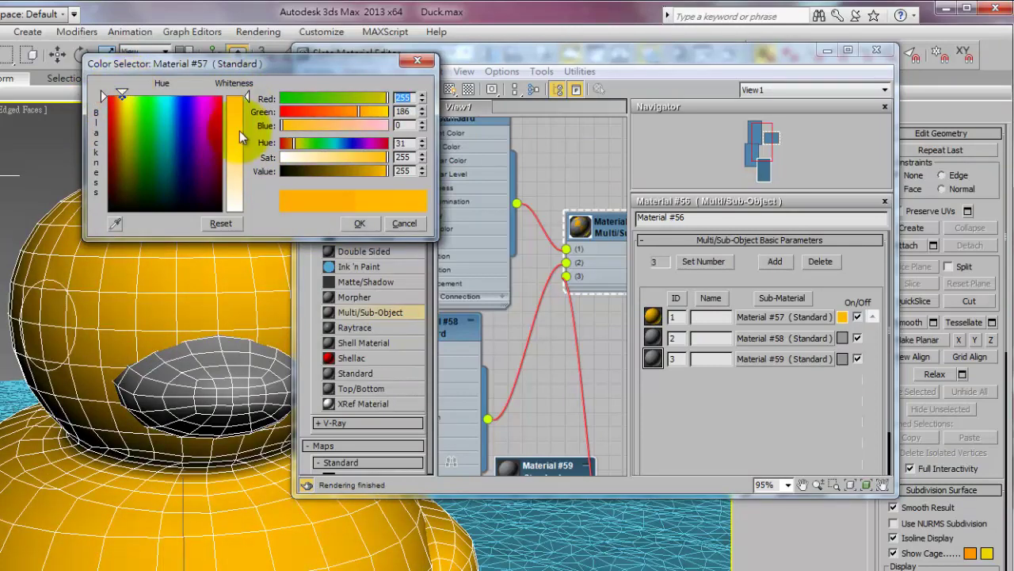
{"action": "left_click", "coordinate": [349, 223]}
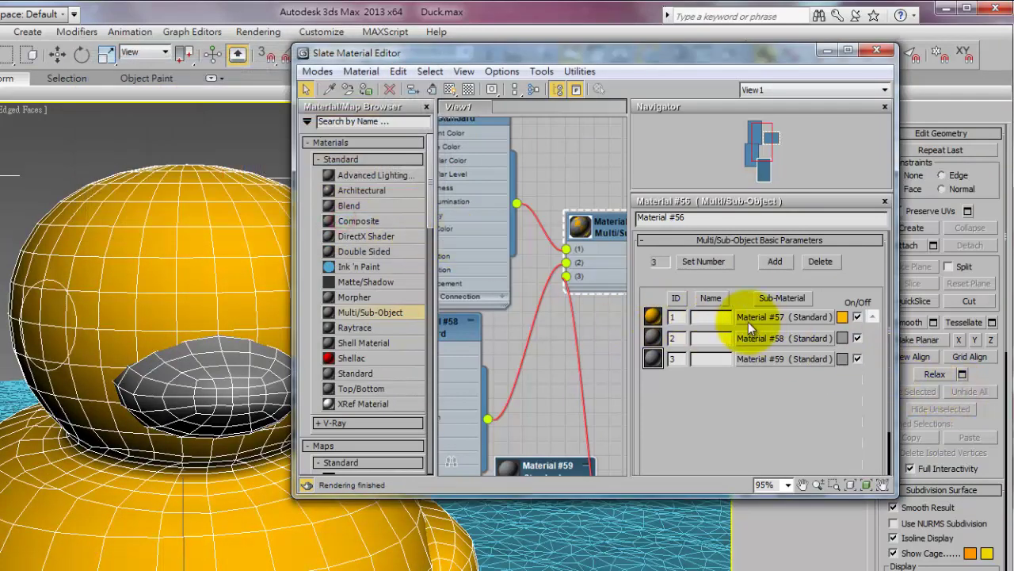
Step: Set Material #57's Specular Level to 48 and Glossiness to 38
{"action": "mouse_move", "coordinate": [479, 139]}
{"action": "middle_mouse_down"}
{"action": "mouse_move", "coordinate": [555, 267]}
{"action": "mouse_move", "coordinate": [450, 218]}
{"action": "middle_mouse_up"}
{"action": "double_click", "coordinate": [496, 247]}
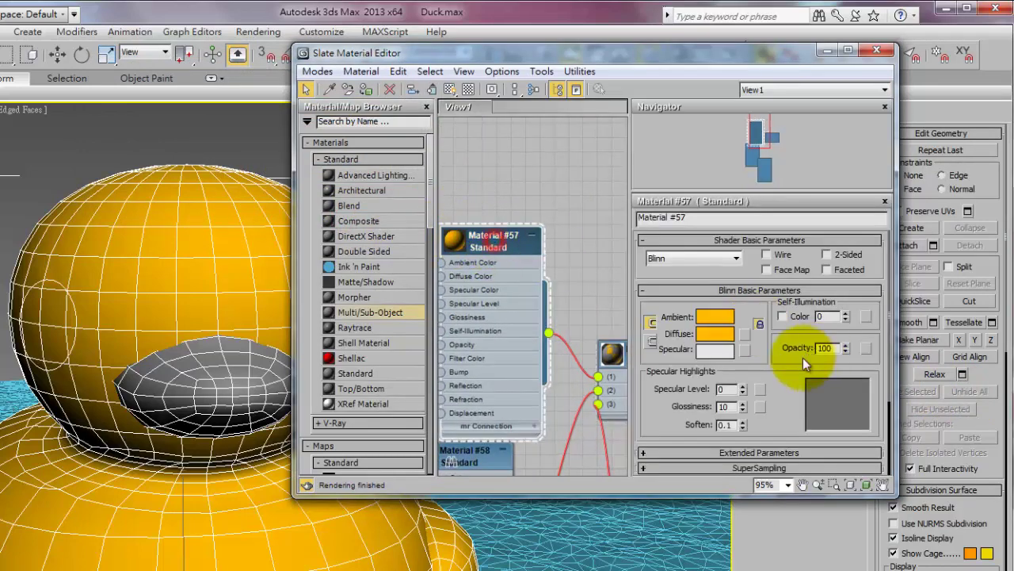
{"action": "left_click_drag", "start_coordinate": [745, 390], "coordinate": [763, 341]}
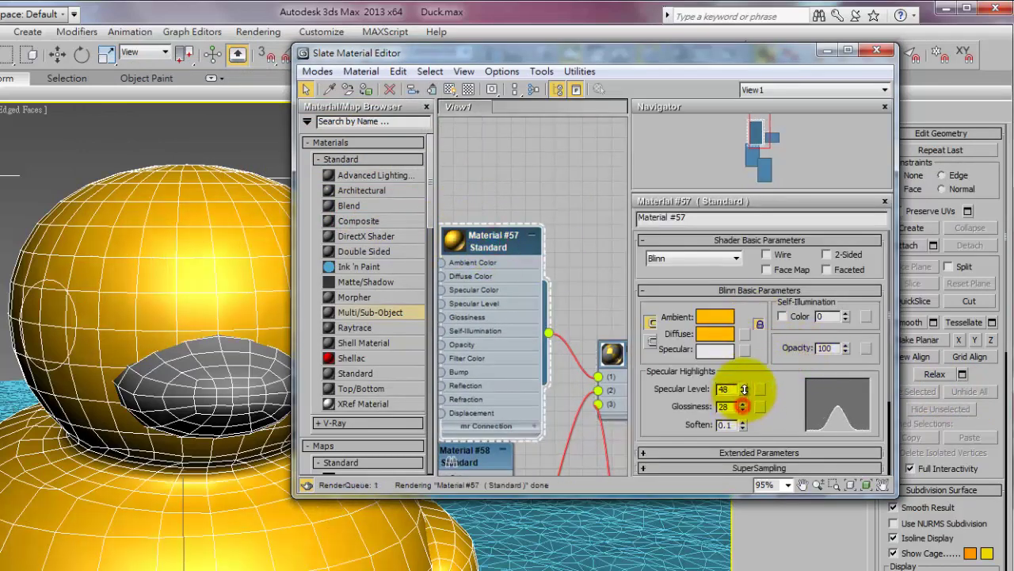
{"action": "left_click_drag", "start_coordinate": [744, 408], "coordinate": [746, 386]}
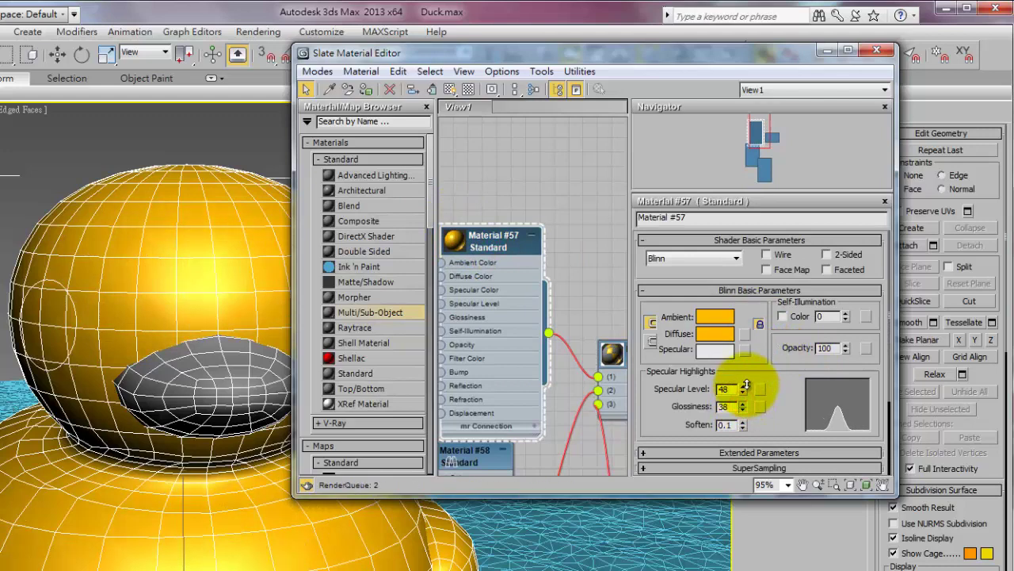
{"action": "double_click", "coordinate": [453, 240]}
{"action": "left_click", "coordinate": [531, 236]}
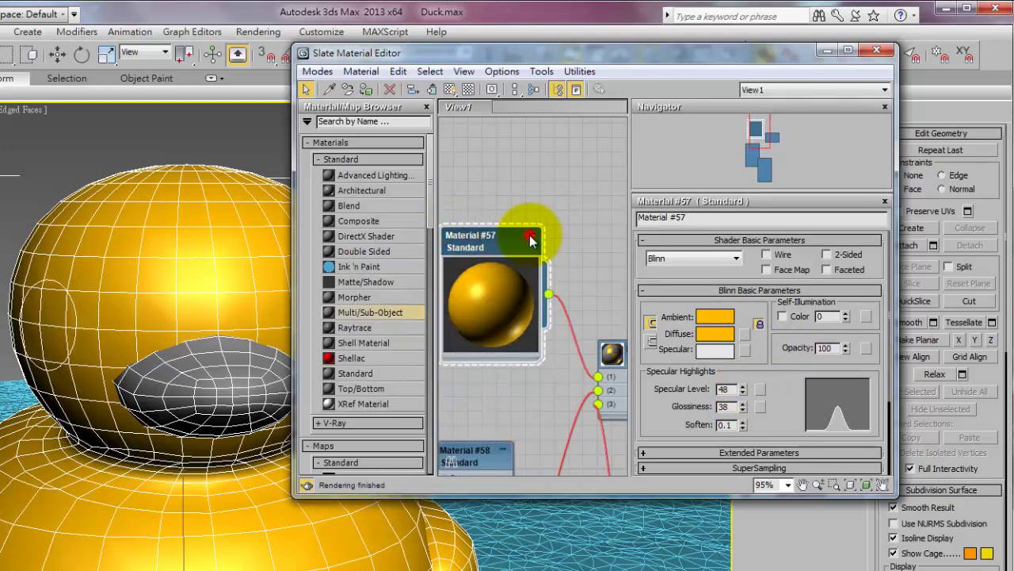
{"action": "left_click_drag", "start_coordinate": [509, 241], "coordinate": [523, 183]}
Step: Move the Material #58 node up and collapse its slot list
{"action": "scroll", "coordinate": [535, 391], "scroll_direction": "down", "scroll_amount": 1}
{"action": "middle_click_drag", "start_coordinate": [535, 391], "coordinate": [558, 265]}
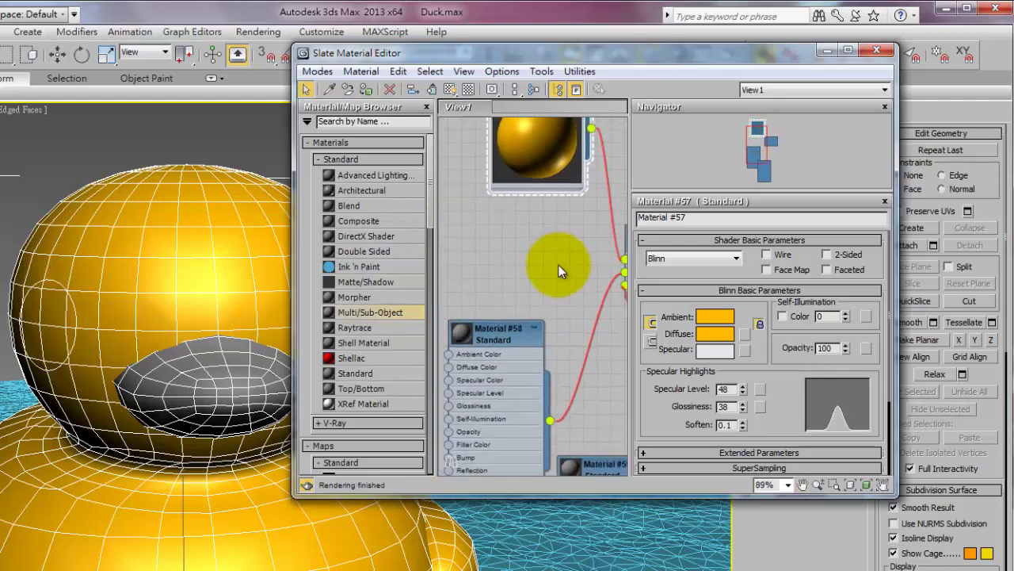
{"action": "double_click", "coordinate": [469, 328]}
{"action": "left_click_drag", "start_coordinate": [469, 328], "coordinate": [484, 233]}
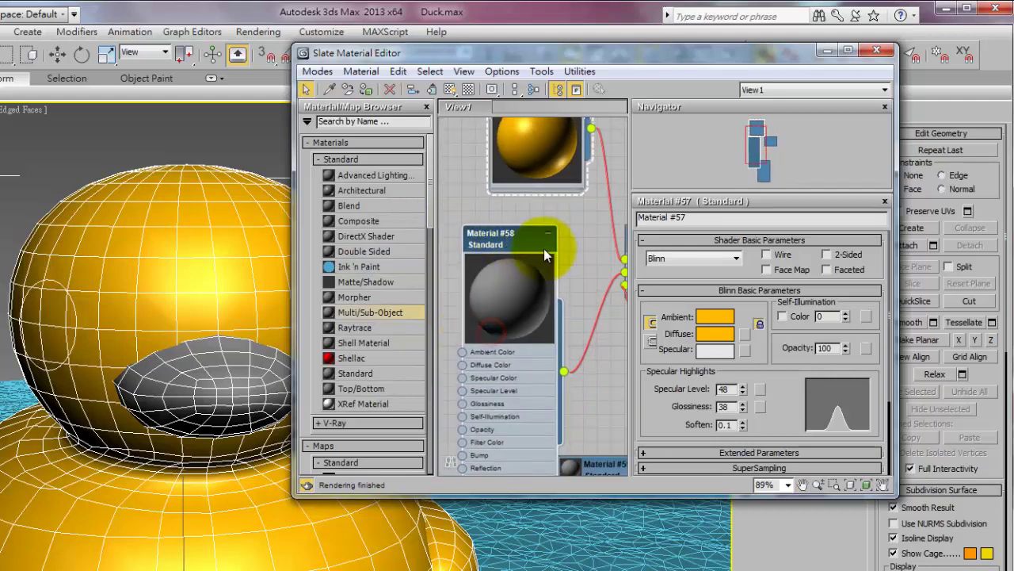
{"action": "left_click", "coordinate": [548, 236]}
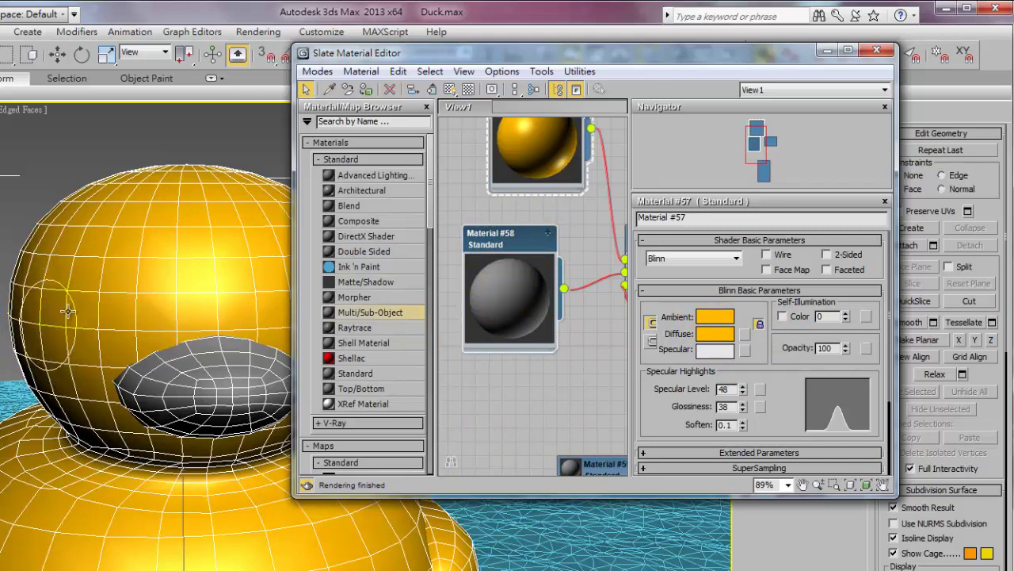
{"action": "left_click_drag", "start_coordinate": [715, 317], "coordinate": [520, 309]}
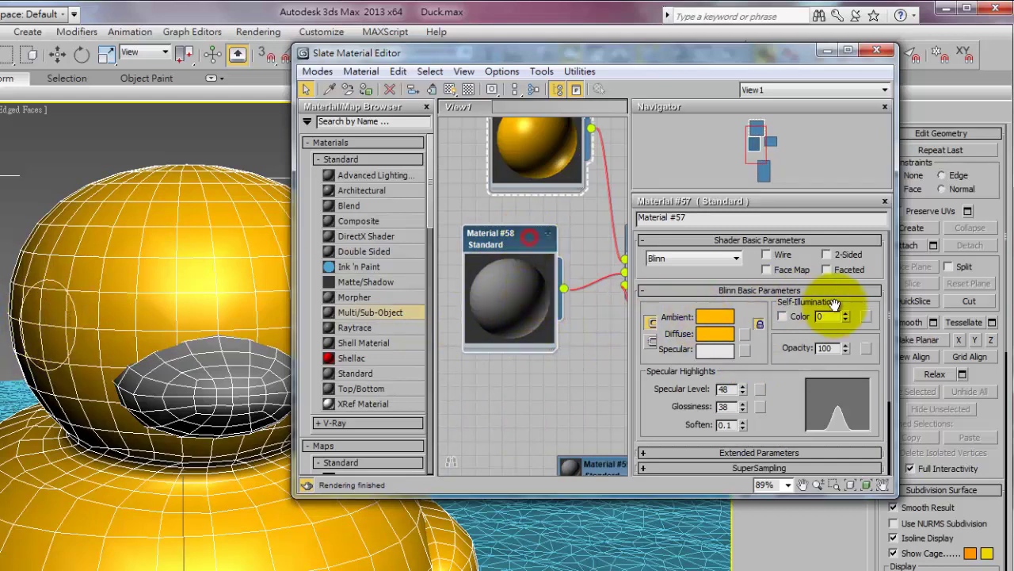
Step: Set Material #58's diffuse colour to black
{"action": "left_click", "coordinate": [515, 246]}
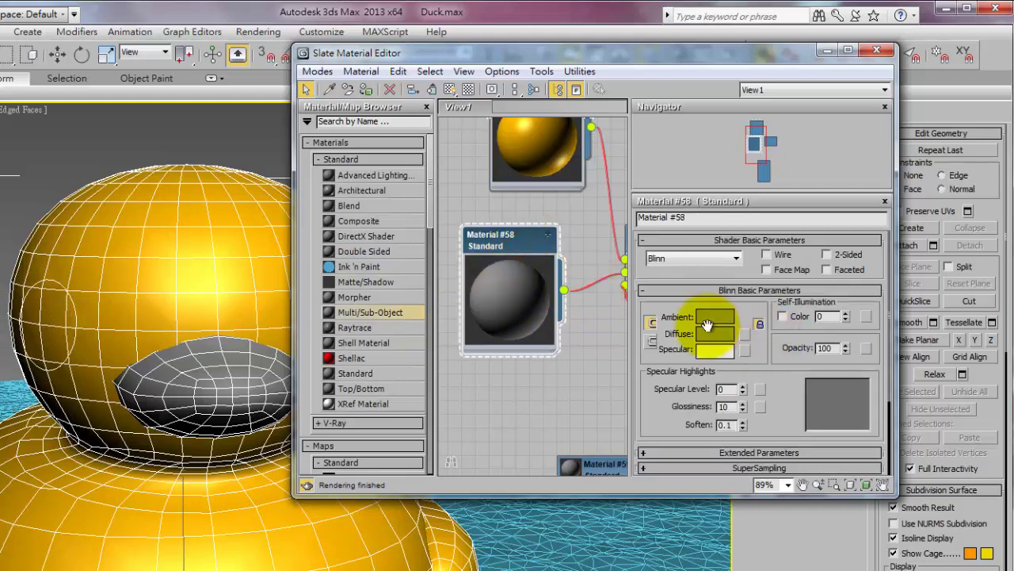
{"action": "left_click", "coordinate": [714, 333]}
{"action": "left_click_drag", "start_coordinate": [246, 155], "coordinate": [256, 95]}
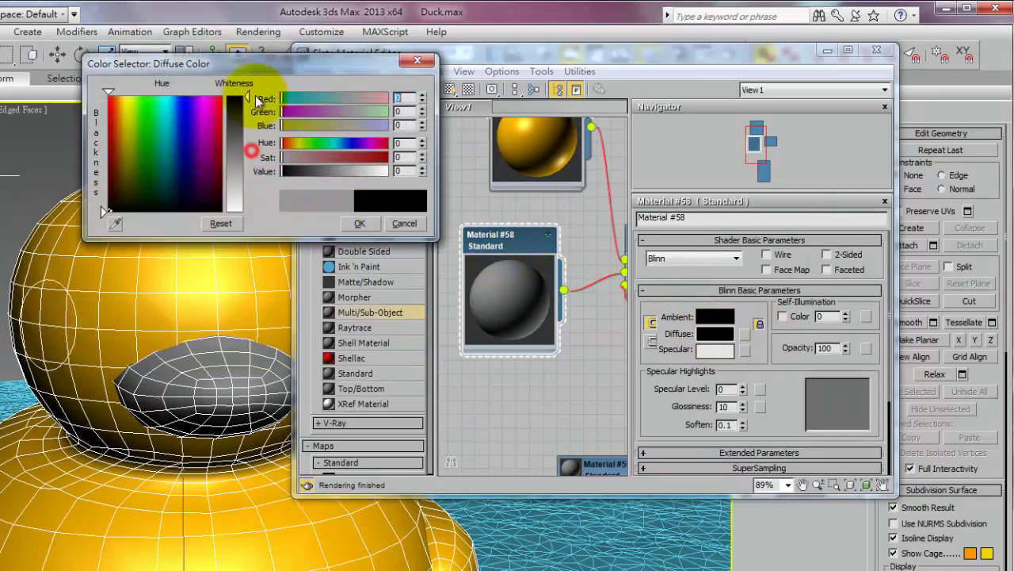
{"action": "left_click", "coordinate": [361, 224]}
{"action": "left_click_drag", "start_coordinate": [386, 309], "coordinate": [577, 309]}
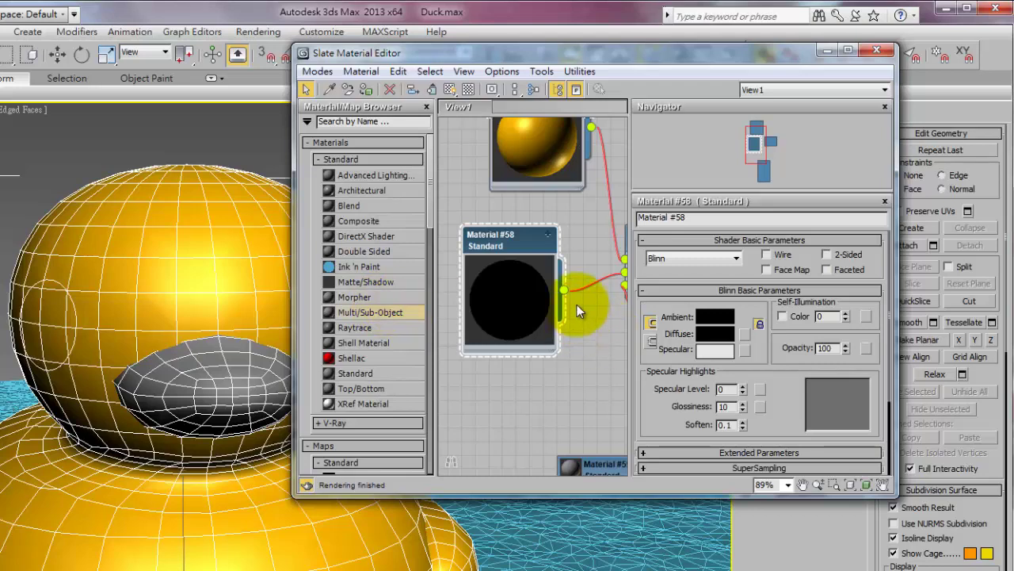
Step: Make Material #59 red-orange with Specular Level 77 and Glossiness 44
{"action": "middle_click_drag", "start_coordinate": [561, 317], "coordinate": [490, 305]}
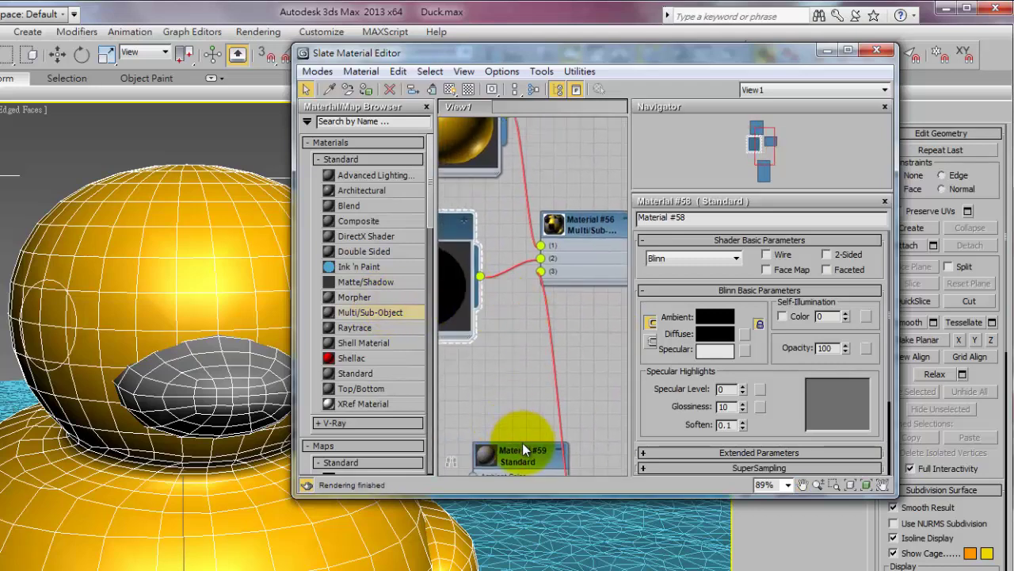
{"action": "left_click_drag", "start_coordinate": [522, 442], "coordinate": [457, 386]}
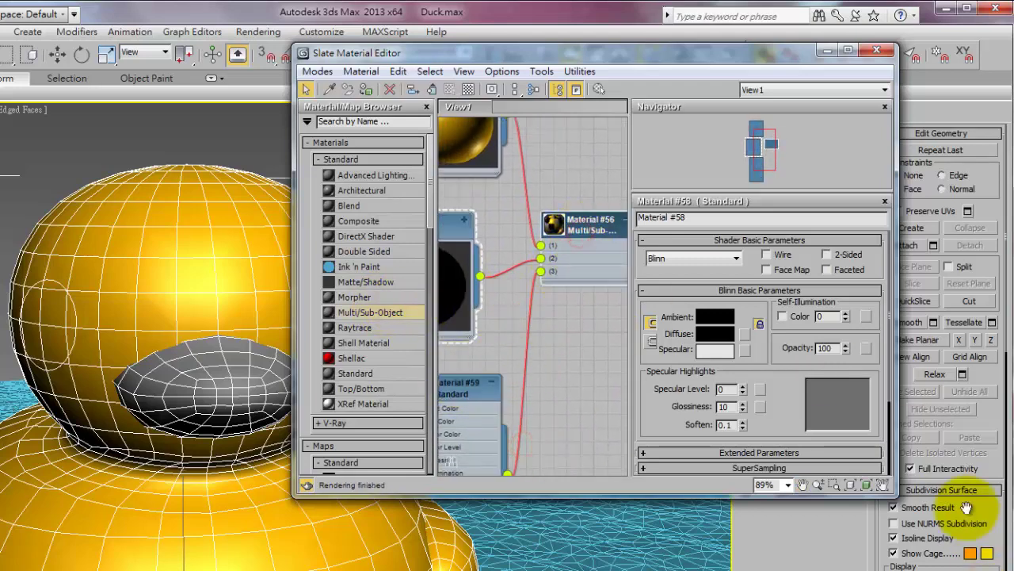
{"action": "left_click", "coordinate": [465, 385]}
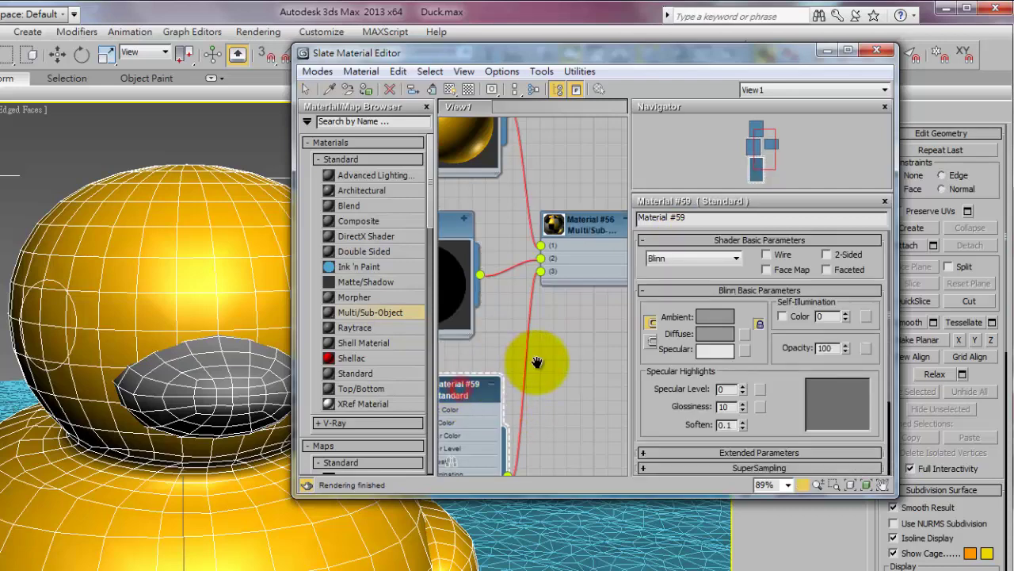
{"action": "middle_click_drag", "start_coordinate": [539, 358], "coordinate": [584, 340]}
{"action": "left_click", "coordinate": [729, 335]}
{"action": "left_click_drag", "start_coordinate": [122, 113], "coordinate": [111, 95]}
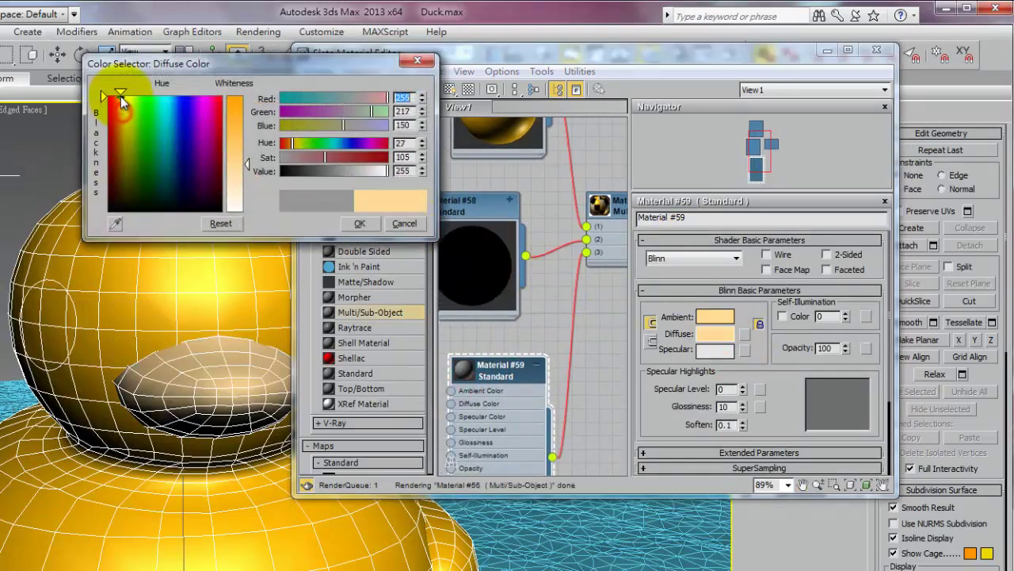
{"action": "left_click_drag", "start_coordinate": [247, 163], "coordinate": [247, 111]}
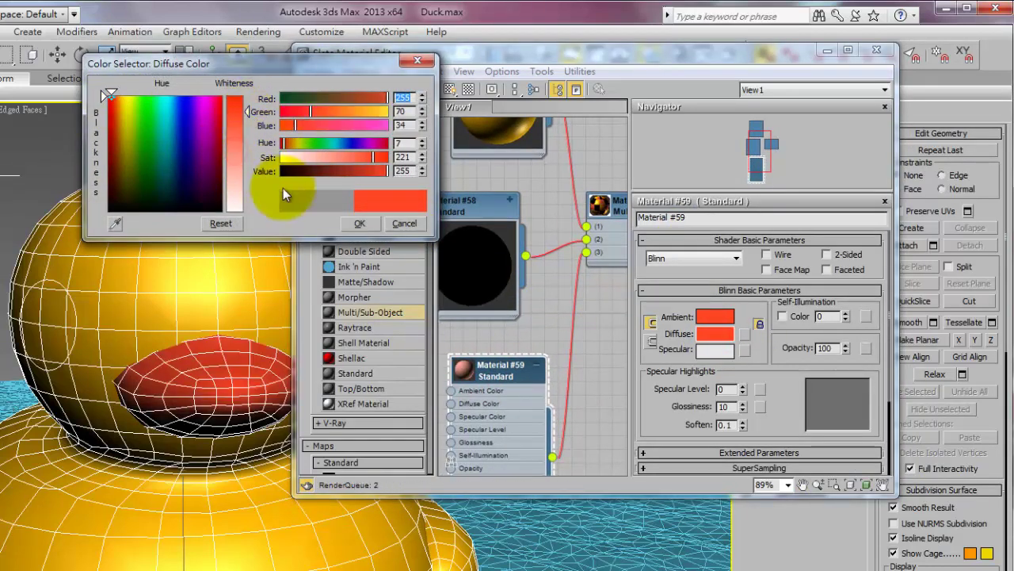
{"action": "left_click", "coordinate": [359, 223]}
{"action": "left_click_drag", "start_coordinate": [743, 386], "coordinate": [743, 364]}
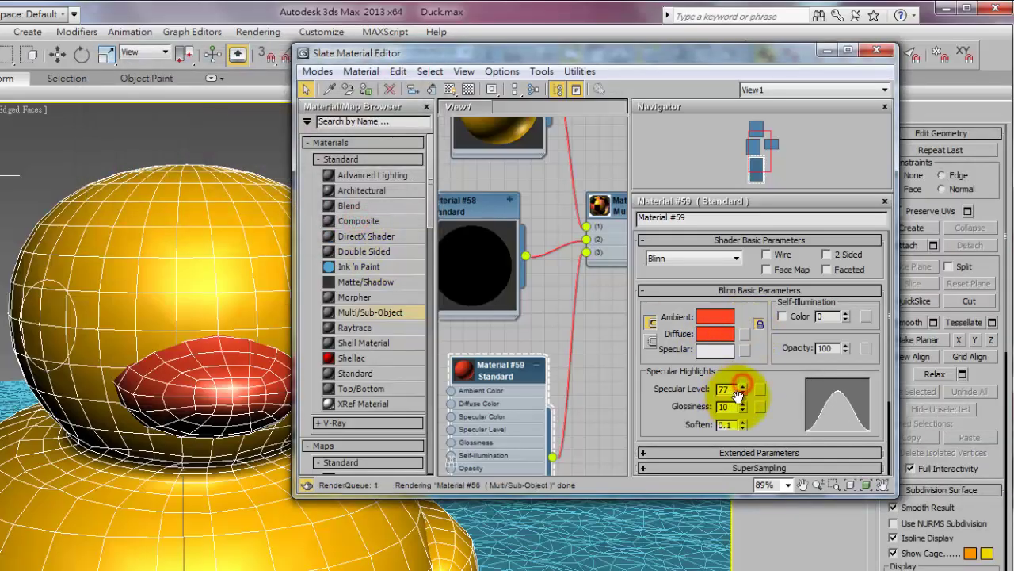
{"action": "left_click", "coordinate": [745, 404]}
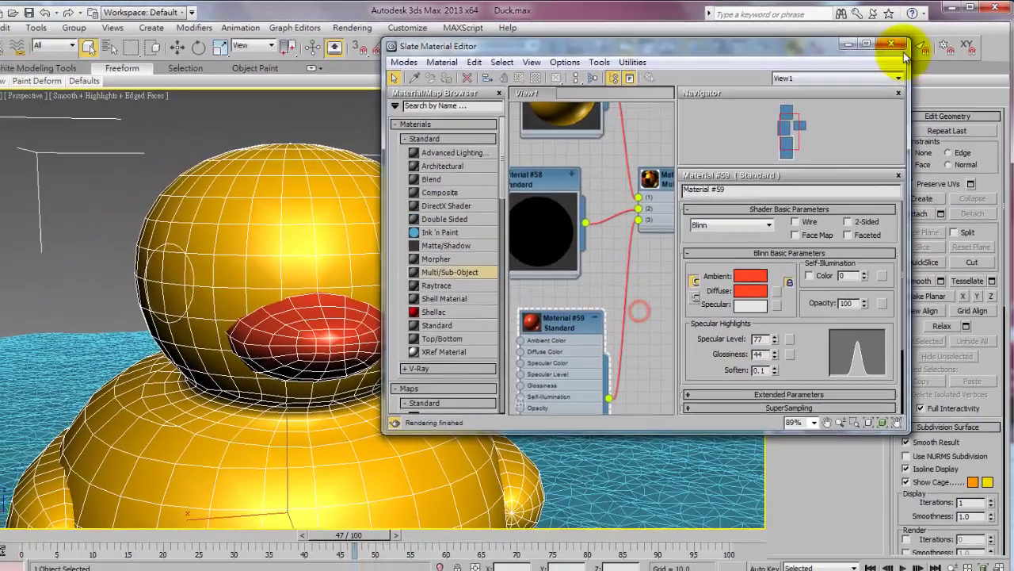
Step: Close the material editor and set the selected eye polygons' Material ID to 2
{"action": "left_click", "coordinate": [902, 49]}
{"action": "left_click", "coordinate": [404, 238]}
{"action": "left_click", "coordinate": [846, 271]}
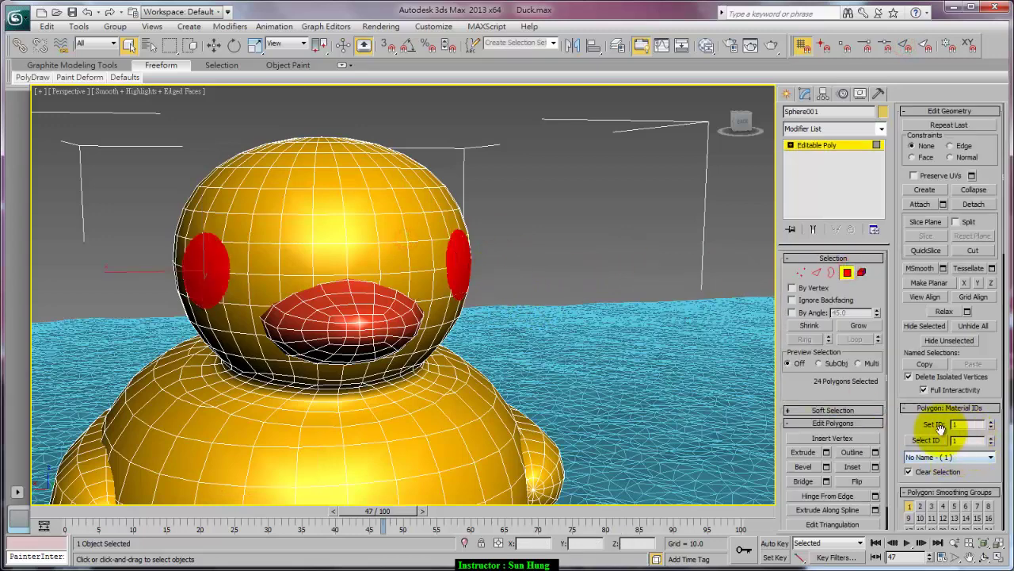
{"action": "scroll", "coordinate": [912, 413], "scroll_direction": "down", "scroll_amount": 1}
{"action": "double_click", "coordinate": [966, 405]}
{"action": "type", "text": "2"}
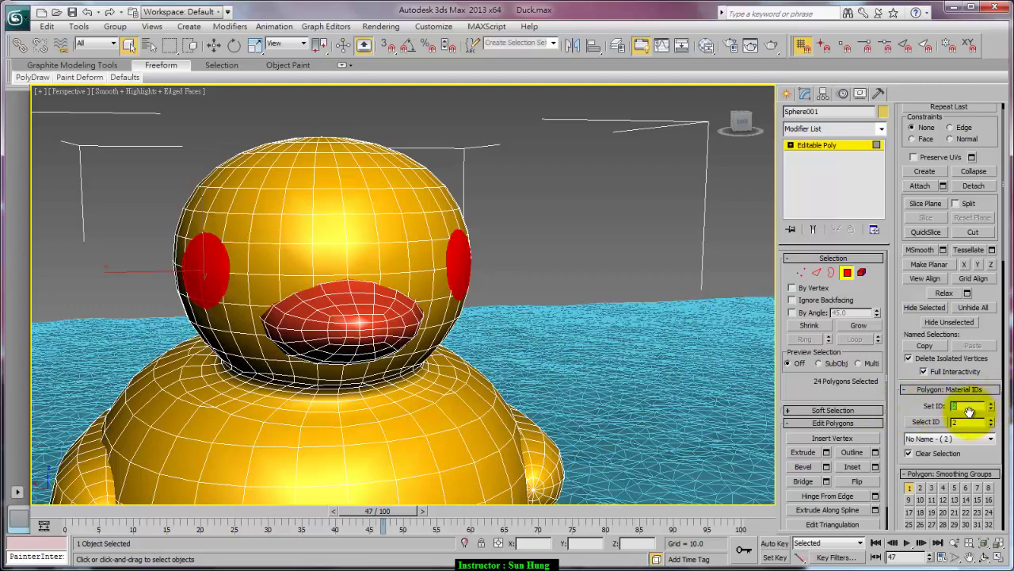
{"action": "left_click", "coordinate": [847, 272]}
Step: Deselect the duck, orbit to its side and turn off edged faces with F4
{"action": "left_click", "coordinate": [675, 244]}
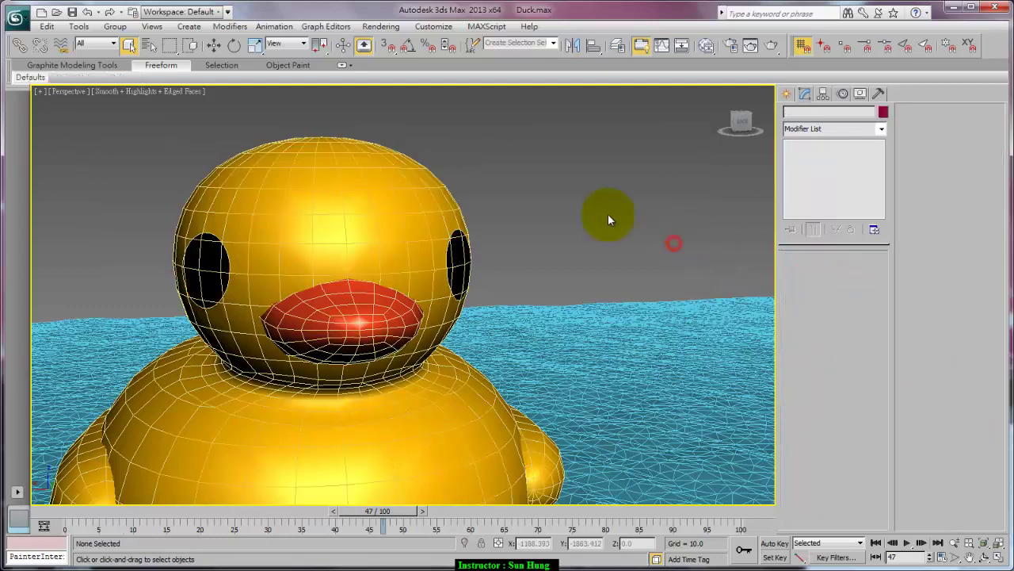
{"action": "scroll", "coordinate": [493, 263], "scroll_direction": "down", "scroll_amount": 5}
{"action": "mouse_move", "coordinate": [493, 265]}
{"action": "middle_mouse_down", "text": "alt"}
{"action": "mouse_move", "coordinate": [501, 287]}
{"action": "mouse_move", "coordinate": [520, 284]}
{"action": "middle_mouse_up", "text": "alt"}
{"action": "key", "text": "F4"}
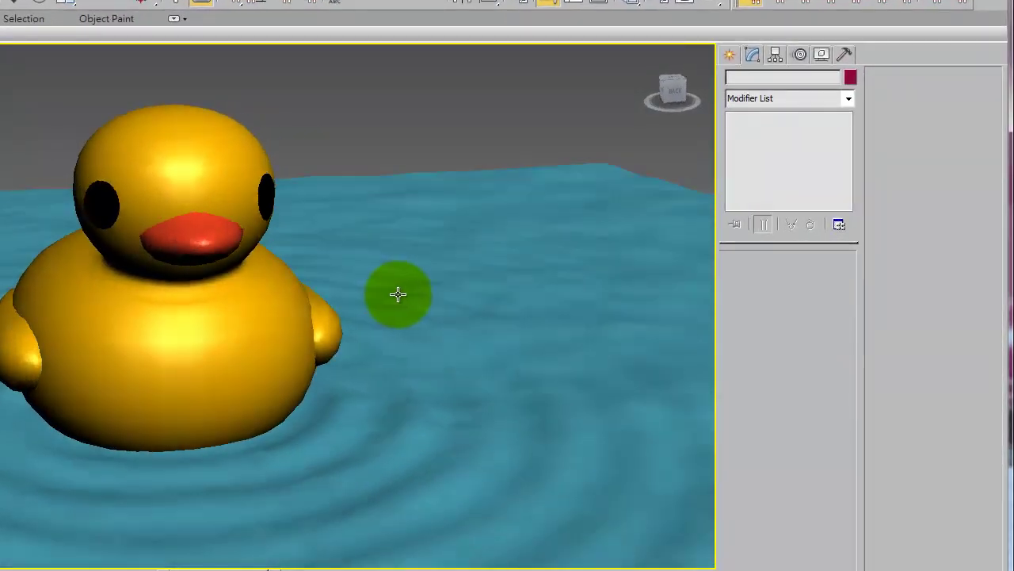
Step: Create a small GeoSphere of radius 3.341 in the water beside the duck
{"action": "middle_click_drag", "start_coordinate": [397, 294], "coordinate": [620, 171], "text": "alt"}
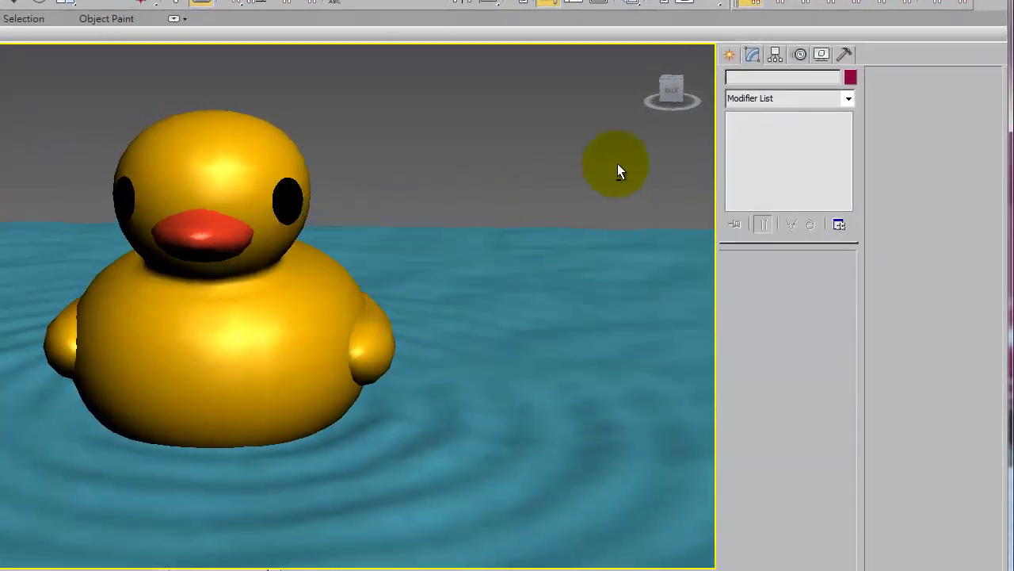
{"action": "left_click", "coordinate": [729, 55]}
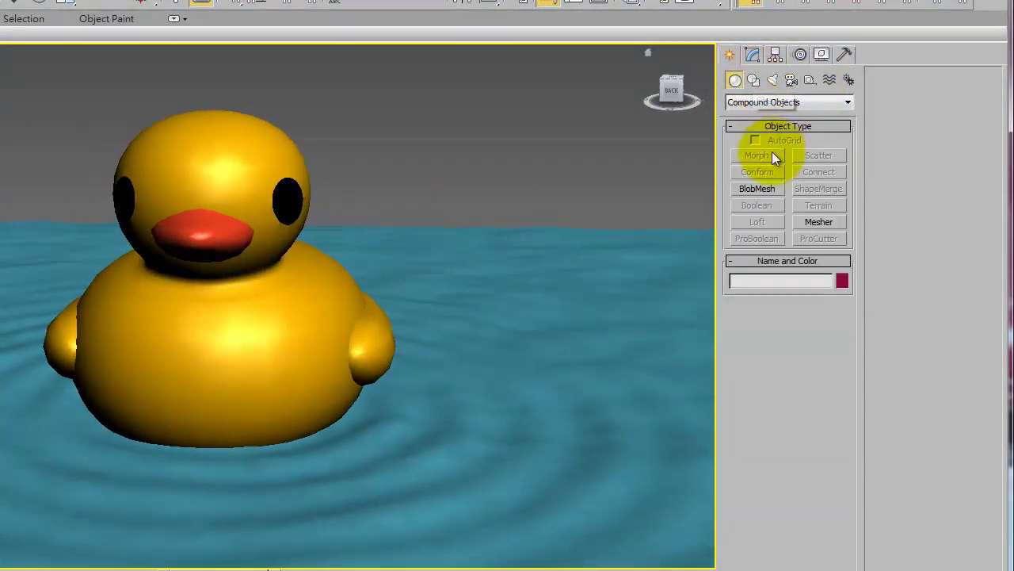
{"action": "left_click", "coordinate": [756, 102]}
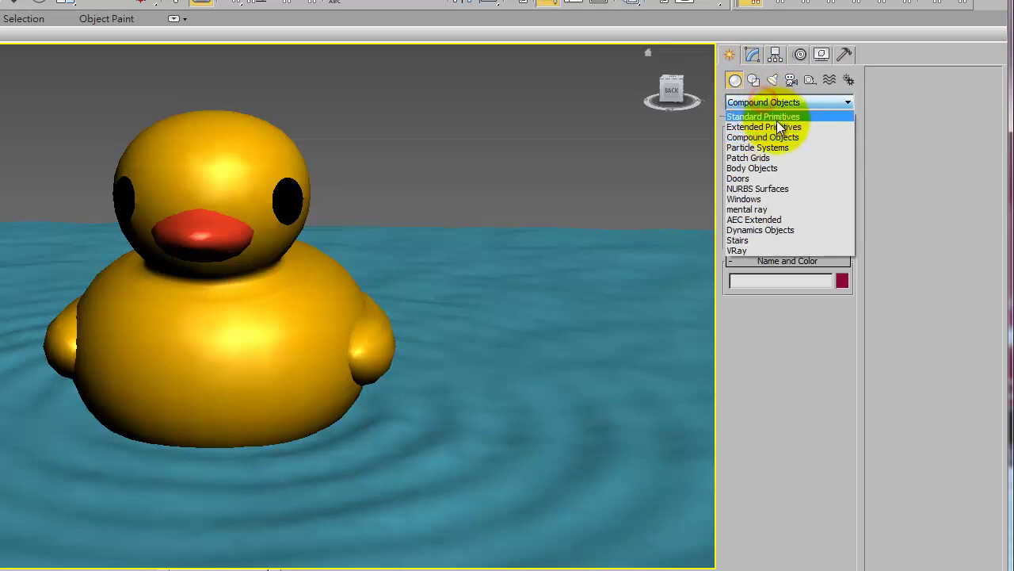
{"action": "left_click", "coordinate": [772, 115]}
{"action": "left_click", "coordinate": [794, 173]}
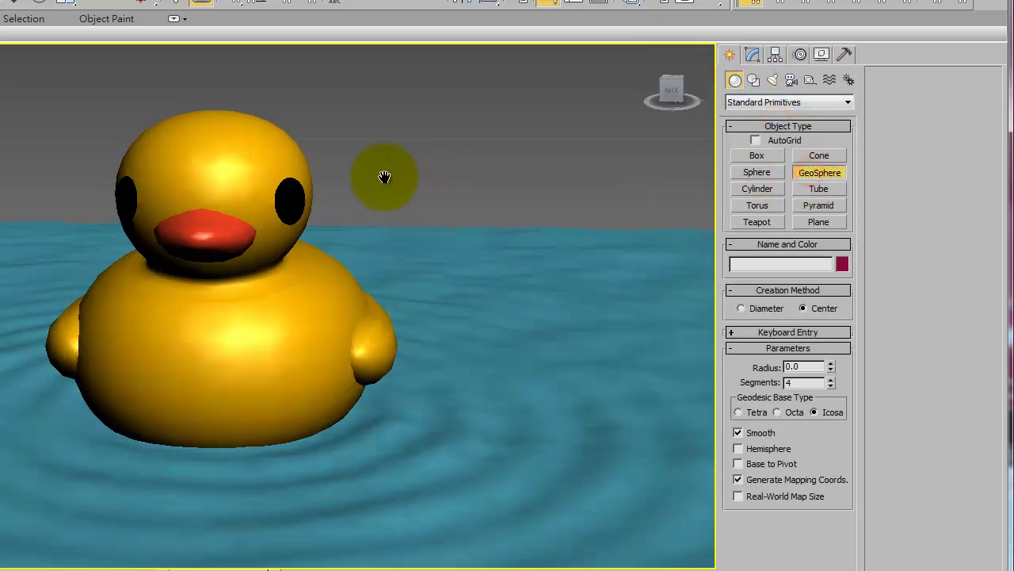
{"action": "mouse_move", "coordinate": [385, 177]}
{"action": "middle_mouse_down", "text": "alt"}
{"action": "mouse_move", "coordinate": [389, 245]}
{"action": "mouse_move", "coordinate": [316, 470]}
{"action": "middle_mouse_up", "text": "alt"}
{"action": "left_click_drag", "start_coordinate": [317, 469], "coordinate": [361, 501]}
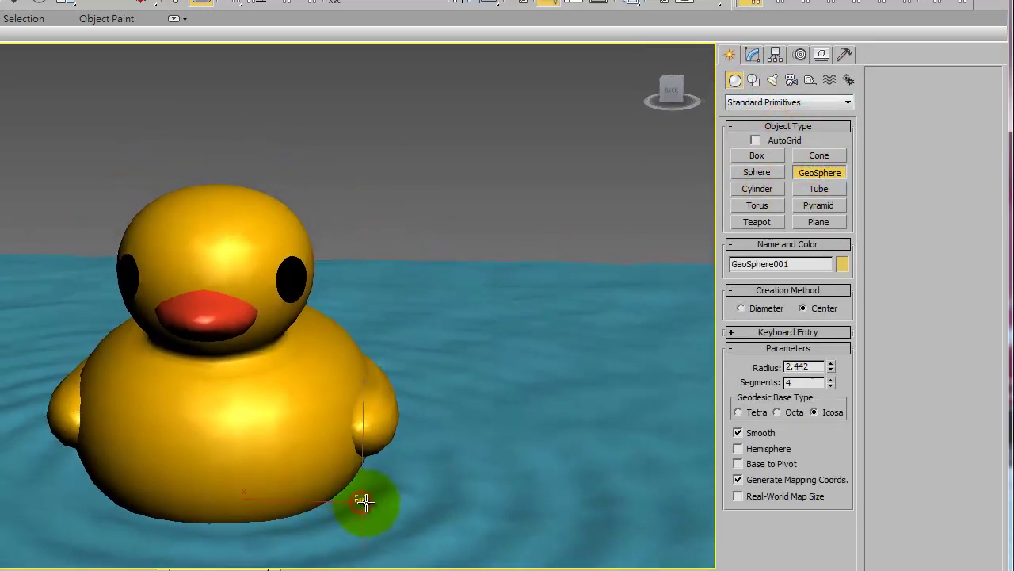
Step: Set the geosphere's object colour to white
{"action": "left_click", "coordinate": [752, 54]}
{"action": "left_click", "coordinate": [849, 71]}
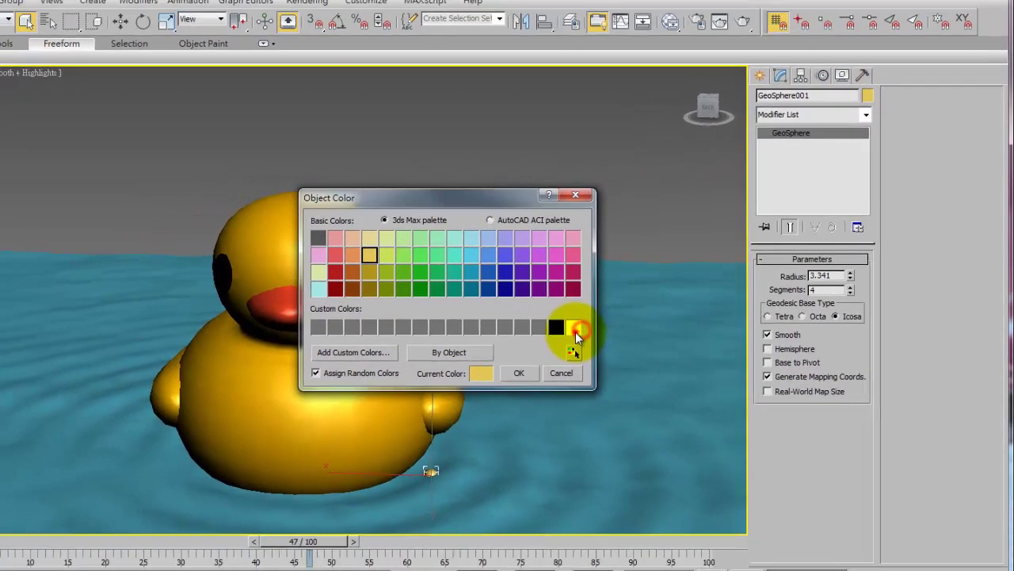
{"action": "left_click", "coordinate": [619, 319]}
{"action": "left_click", "coordinate": [585, 365]}
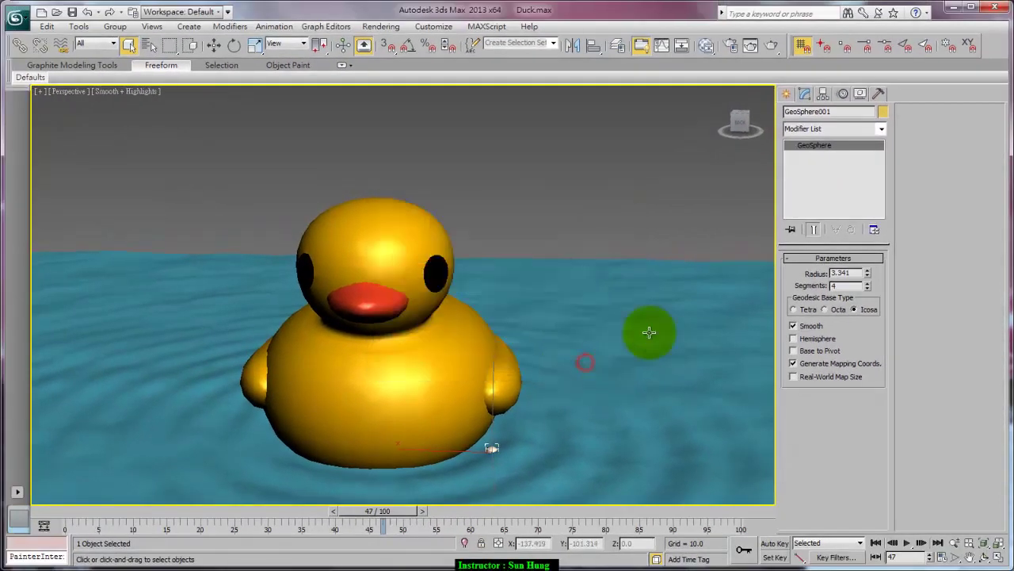
Step: Return to the four-viewport layout and zoom in the Top view
{"action": "mouse_move", "coordinate": [591, 281]}
{"action": "middle_mouse_down", "text": "alt"}
{"action": "mouse_move", "coordinate": [581, 263]}
{"action": "mouse_move", "coordinate": [587, 283]}
{"action": "middle_mouse_up", "text": "alt"}
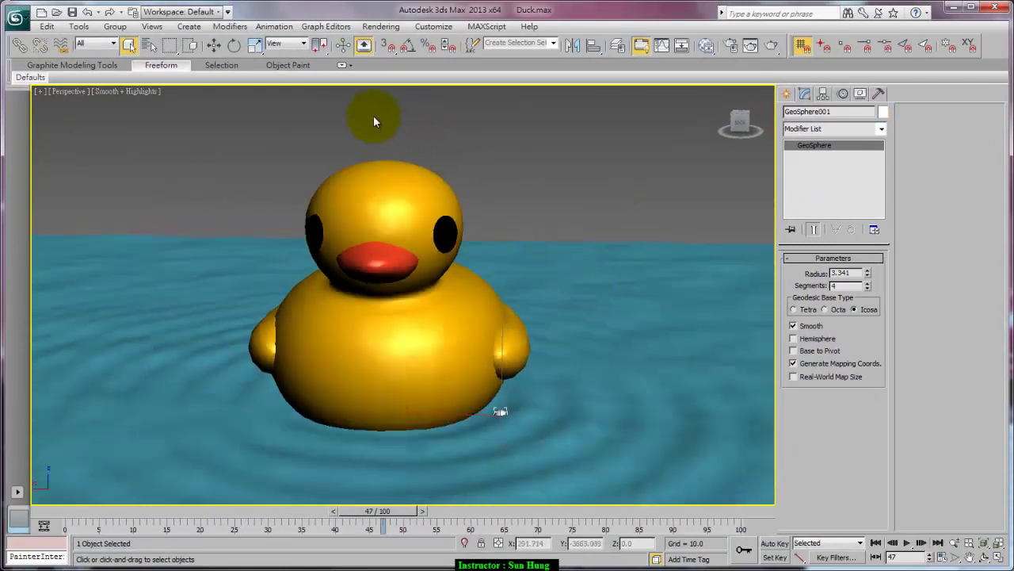
{"action": "key", "text": "alt+w"}
{"action": "left_click", "coordinate": [232, 177]}
{"action": "scroll", "coordinate": [193, 197], "scroll_direction": "up", "scroll_amount": 3}
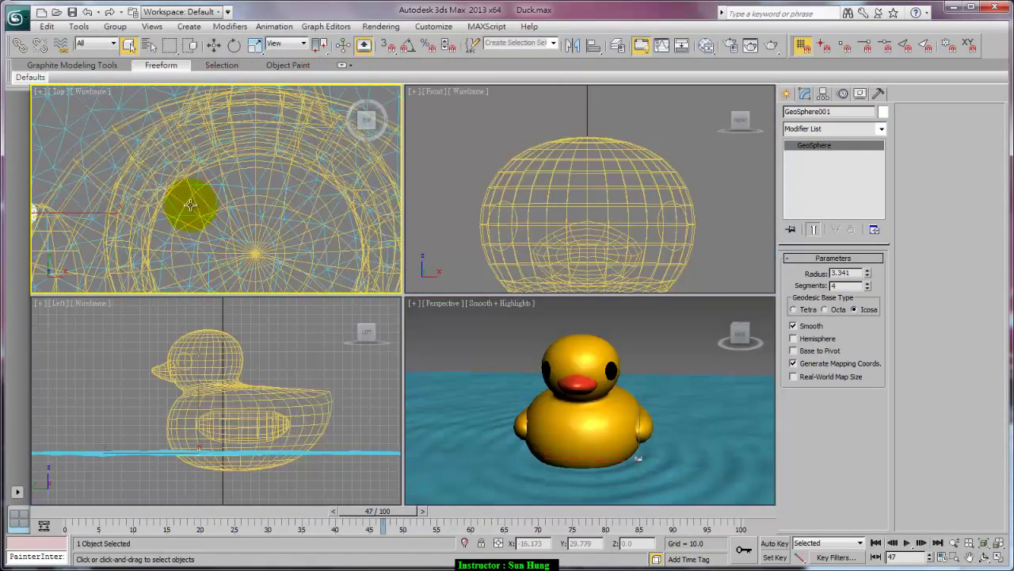
{"action": "scroll", "coordinate": [203, 163], "scroll_direction": "up", "scroll_amount": 3}
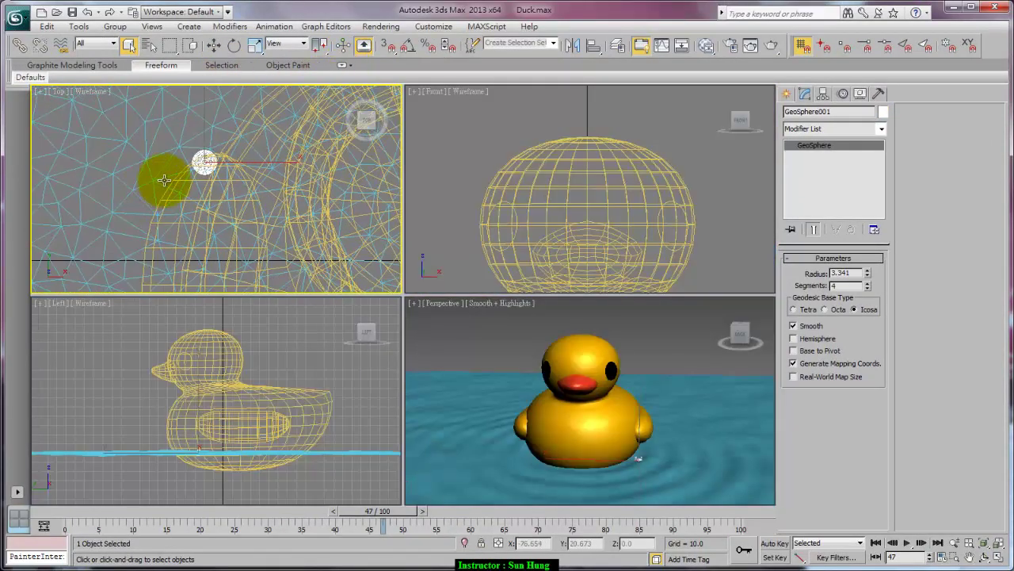
{"action": "left_click", "coordinate": [252, 46]}
Step: Squash the geosphere flat with a non-uniform scale in the Top view
{"action": "left_click_drag", "start_coordinate": [205, 89], "coordinate": [204, 215]}
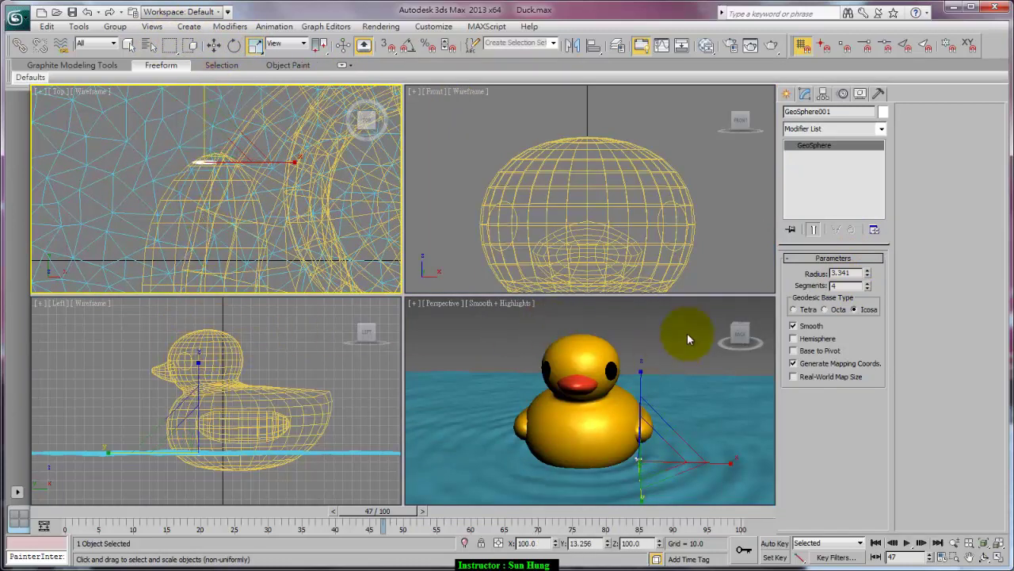
{"action": "right_click", "coordinate": [691, 252]}
{"action": "scroll", "coordinate": [690, 186], "scroll_direction": "down", "scroll_amount": 3}
{"action": "scroll", "coordinate": [670, 267], "scroll_direction": "down", "scroll_amount": 2}
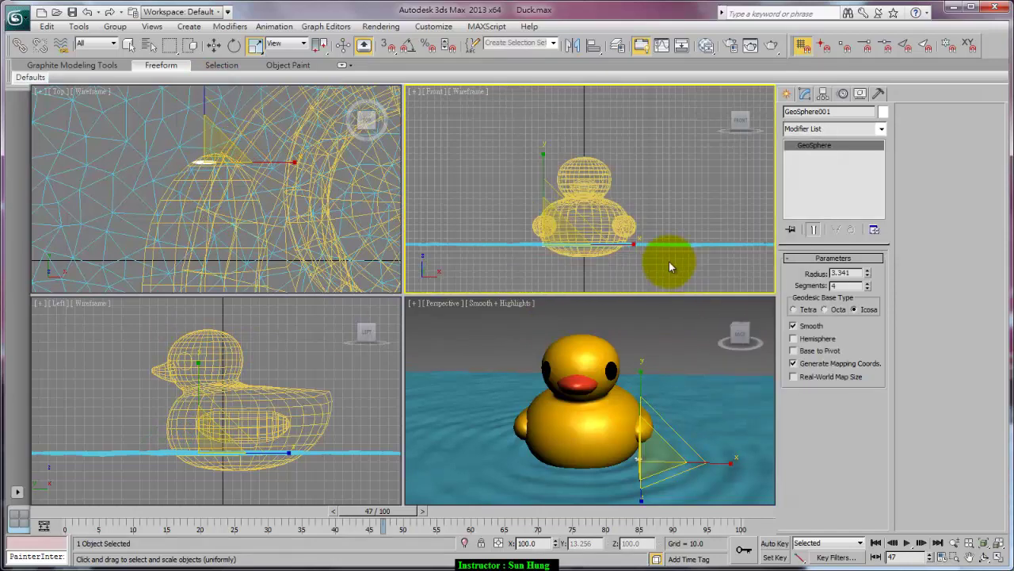
Step: Move the geosphere up onto the duck's head beside its black eye
{"action": "right_click", "coordinate": [646, 260]}
{"action": "left_click", "coordinate": [672, 268]}
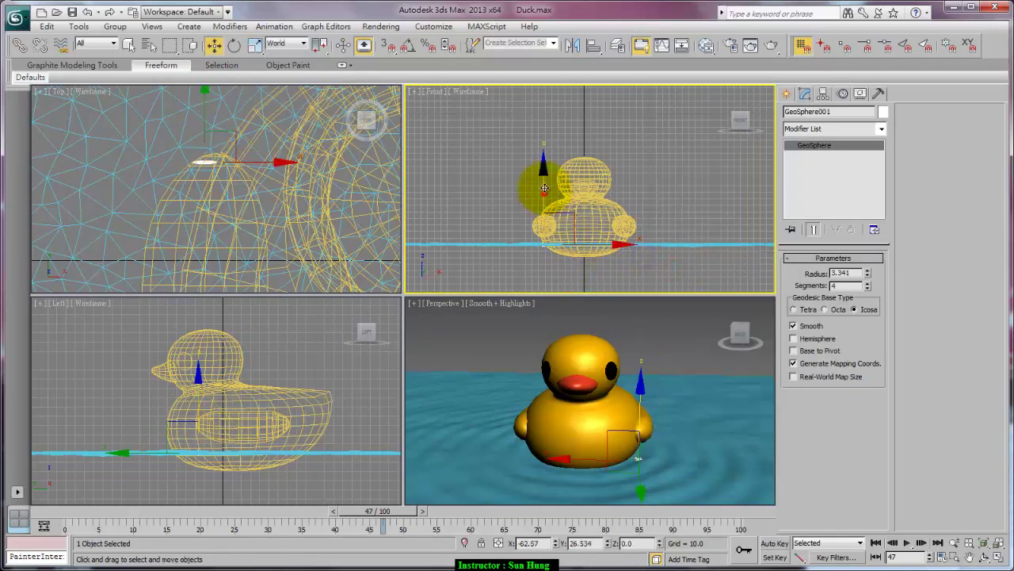
{"action": "left_click_drag", "start_coordinate": [544, 188], "coordinate": [559, 121]}
{"action": "left_click_drag", "start_coordinate": [600, 169], "coordinate": [615, 175]}
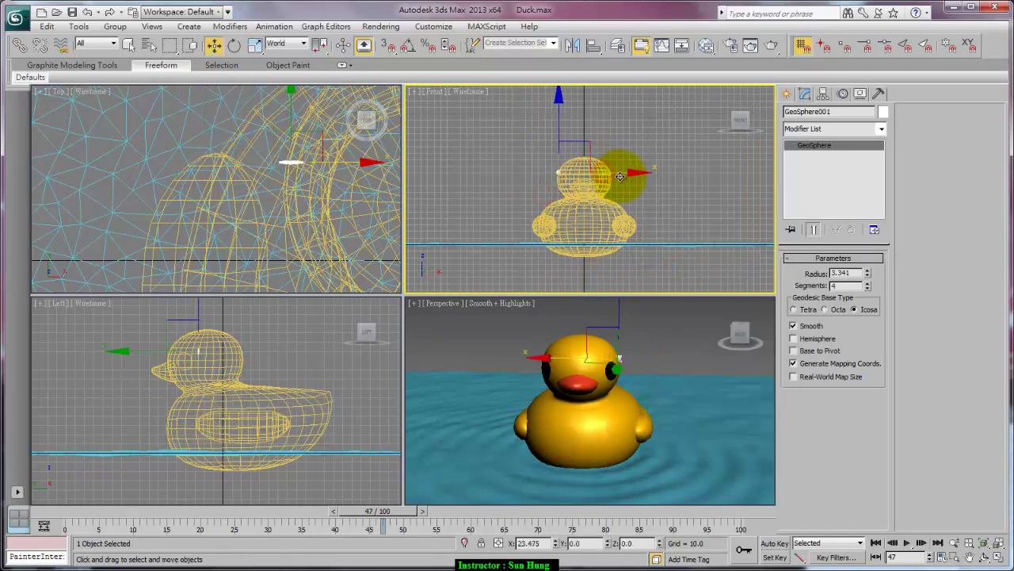
{"action": "mouse_move", "coordinate": [308, 163]}
{"action": "left_mouse_down"}
{"action": "mouse_move", "coordinate": [281, 263]}
{"action": "mouse_move", "coordinate": [324, 172]}
{"action": "left_mouse_up"}
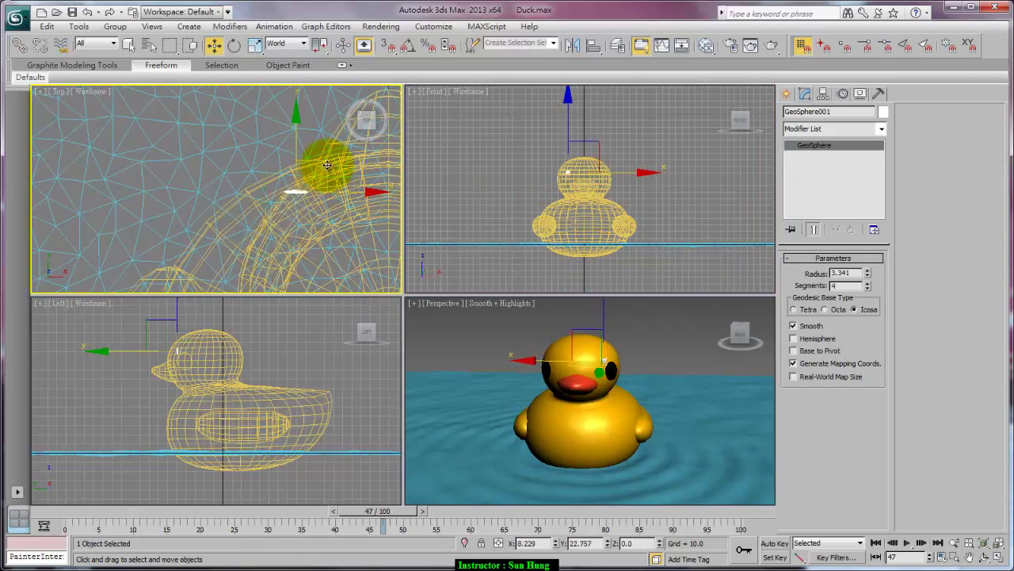
{"action": "scroll", "coordinate": [603, 166], "scroll_direction": "up", "scroll_amount": 8}
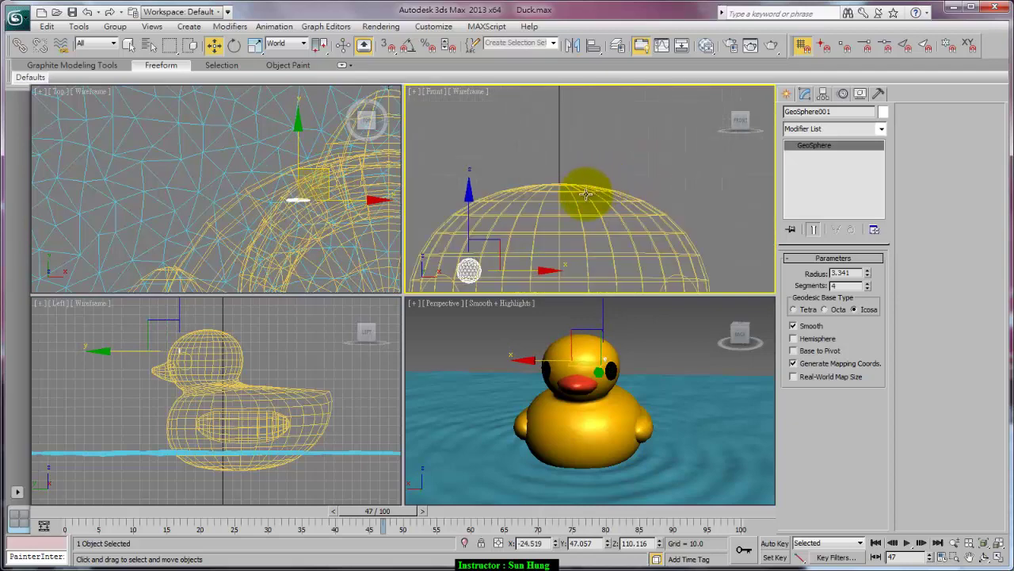
Step: Rotate the flattened highlight in Local axes to follow the head's curve
{"action": "key", "text": "e"}
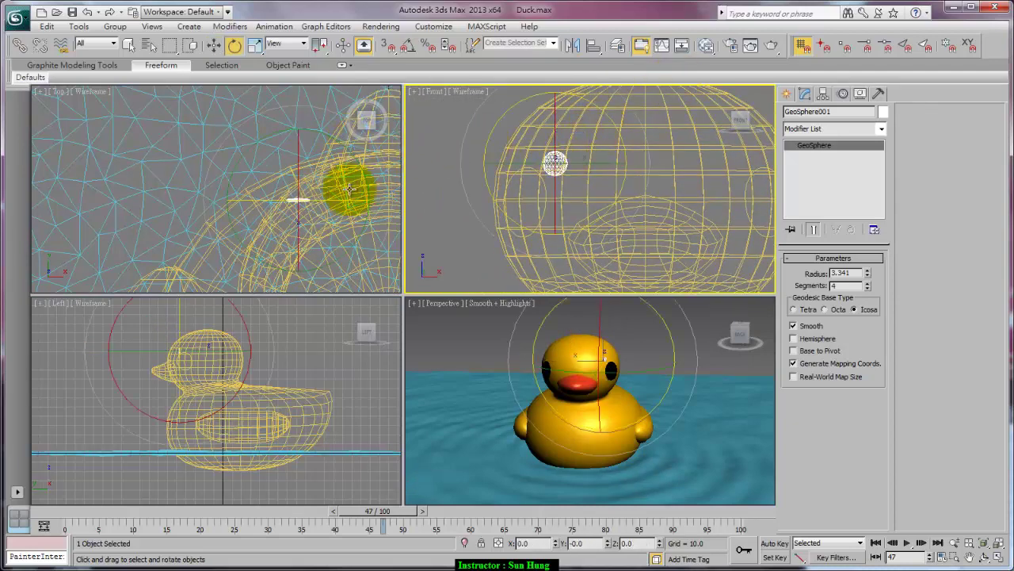
{"action": "left_click", "coordinate": [373, 173]}
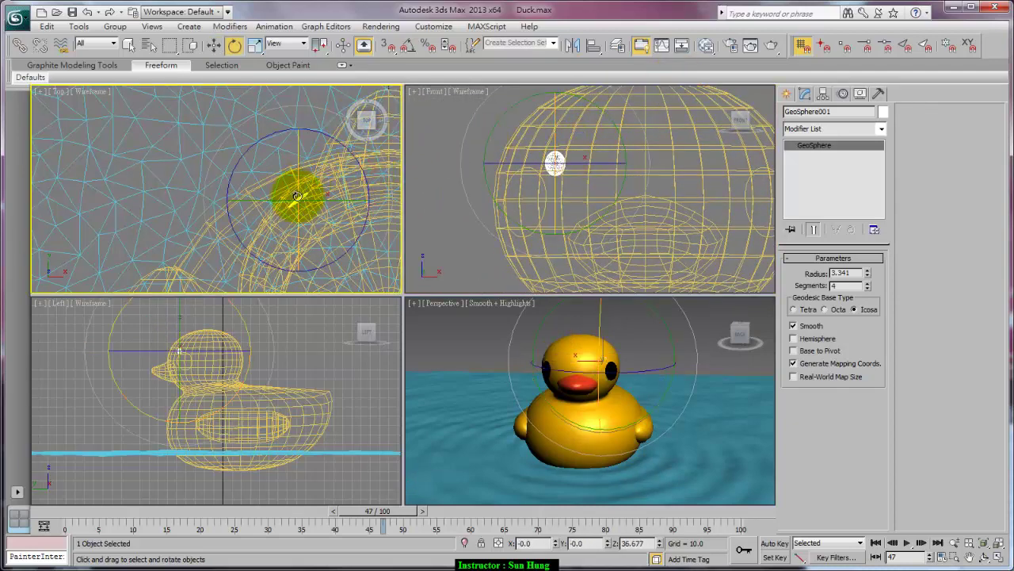
{"action": "left_click_drag", "start_coordinate": [363, 160], "coordinate": [294, 185]}
{"action": "left_click", "coordinate": [283, 43]}
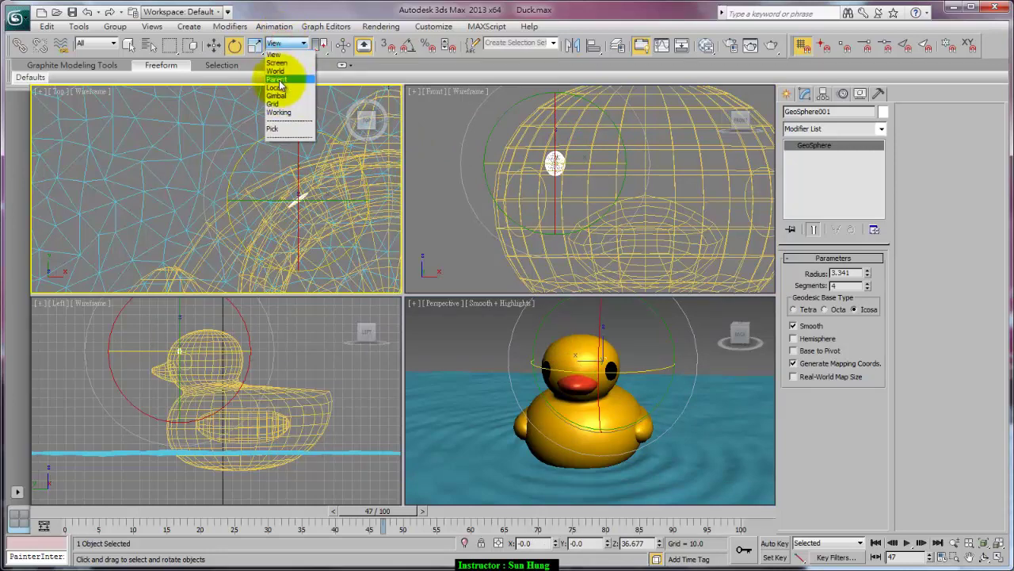
{"action": "left_click", "coordinate": [278, 93]}
{"action": "left_click_drag", "start_coordinate": [284, 176], "coordinate": [295, 201]}
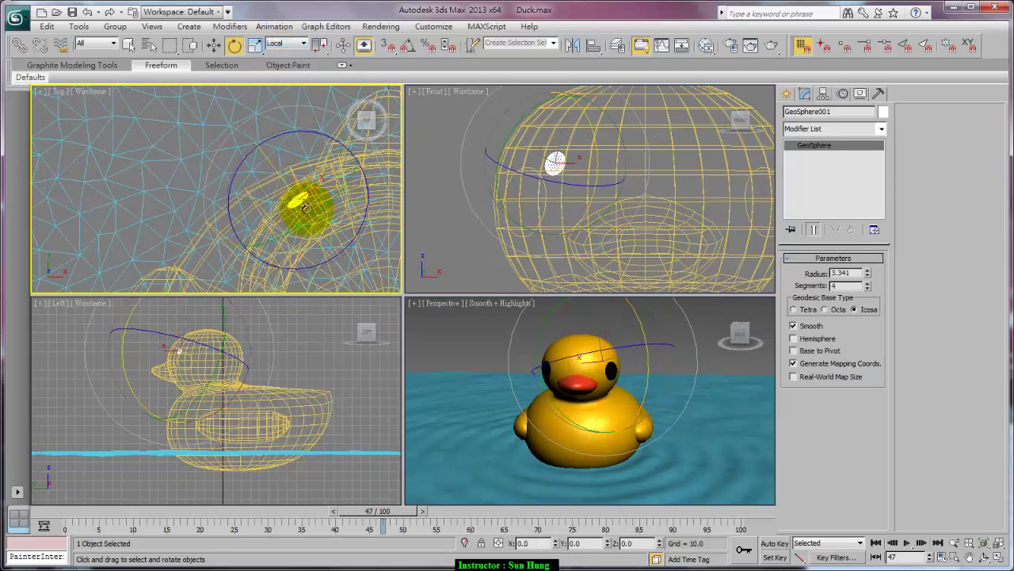
Step: Lower the highlight onto the eye and tilt it about -35° around Y
{"action": "scroll", "coordinate": [668, 335], "scroll_direction": "up", "scroll_amount": 3}
{"action": "right_click", "coordinate": [630, 235]}
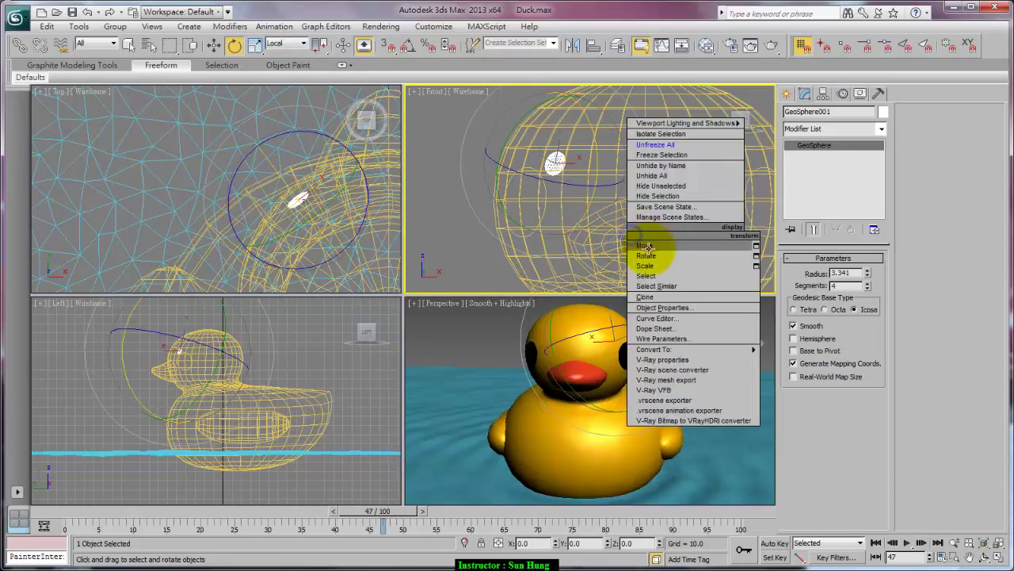
{"action": "left_click", "coordinate": [646, 247]}
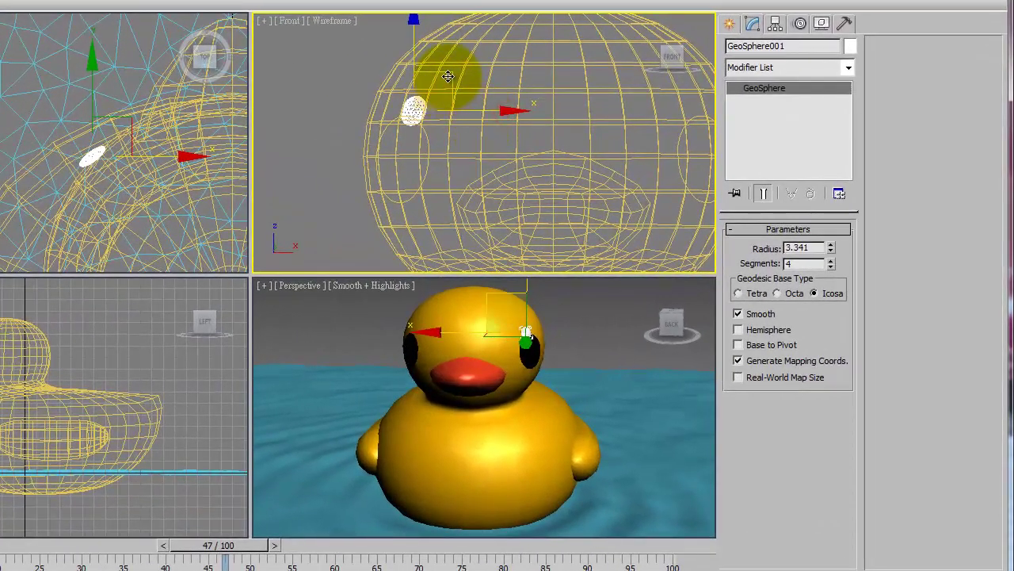
{"action": "left_click_drag", "start_coordinate": [447, 76], "coordinate": [452, 112]}
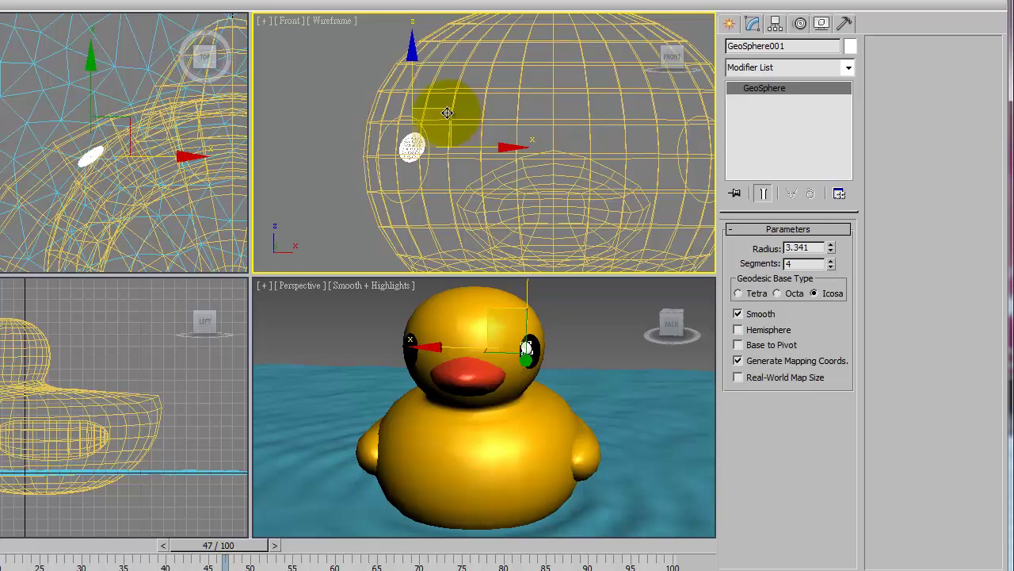
{"action": "key", "text": "e"}
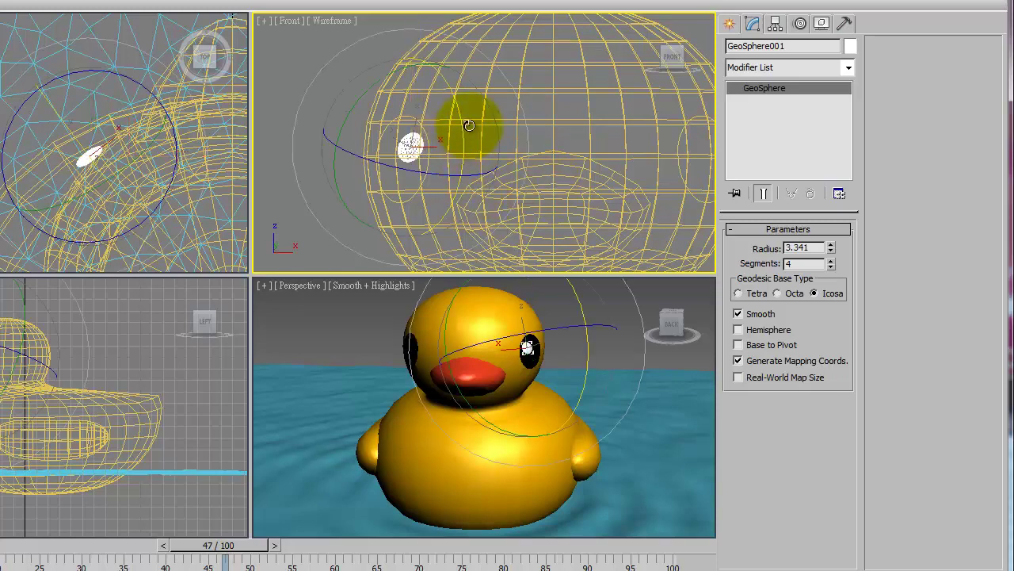
{"action": "left_click_drag", "start_coordinate": [350, 141], "coordinate": [363, 103]}
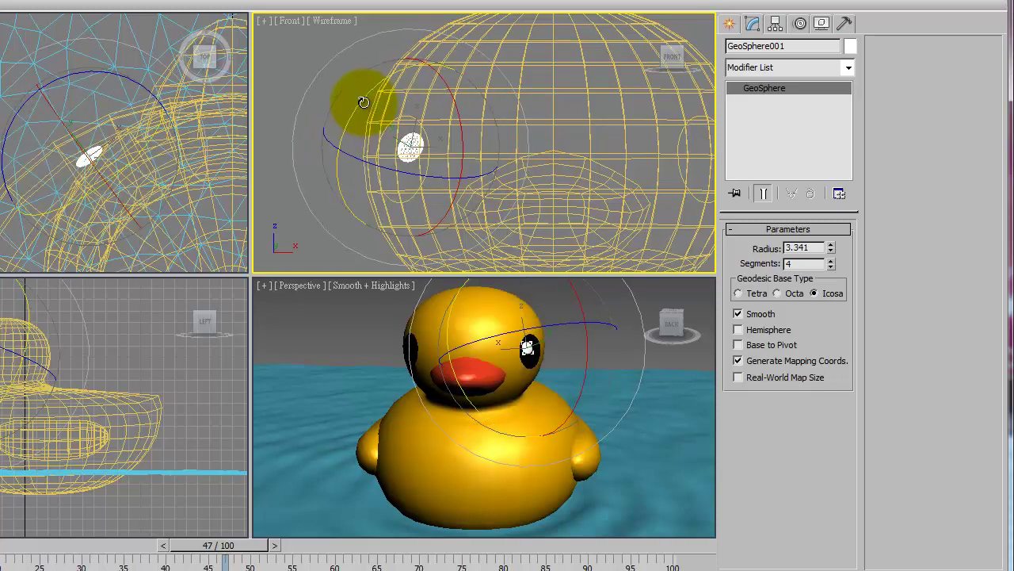
{"action": "mouse_move", "coordinate": [370, 85]}
{"action": "left_mouse_down"}
{"action": "mouse_move", "coordinate": [310, 104]}
{"action": "mouse_move", "coordinate": [321, 103]}
{"action": "left_mouse_up"}
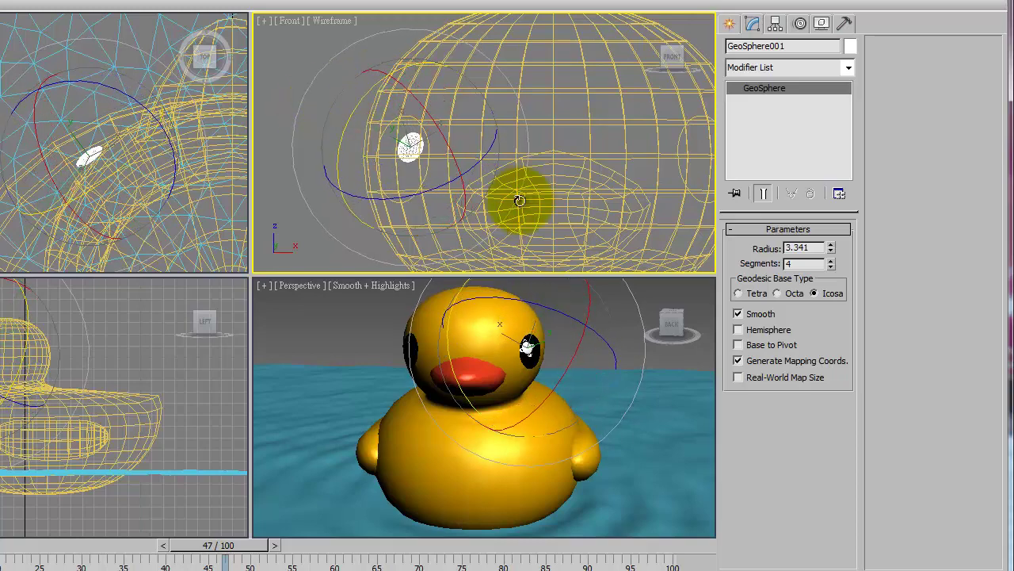
{"action": "scroll", "coordinate": [545, 386], "scroll_direction": "up", "scroll_amount": 5}
{"action": "scroll", "coordinate": [545, 386], "scroll_direction": "up", "scroll_amount": 5}
Step: In Local coordinates, nudge the highlight slightly along X onto the eye's surface
{"action": "mouse_move", "coordinate": [545, 386]}
{"action": "middle_mouse_down", "text": "alt"}
{"action": "mouse_move", "coordinate": [507, 408]}
{"action": "mouse_move", "coordinate": [568, 334]}
{"action": "mouse_move", "coordinate": [523, 330]}
{"action": "middle_mouse_up", "text": "alt"}
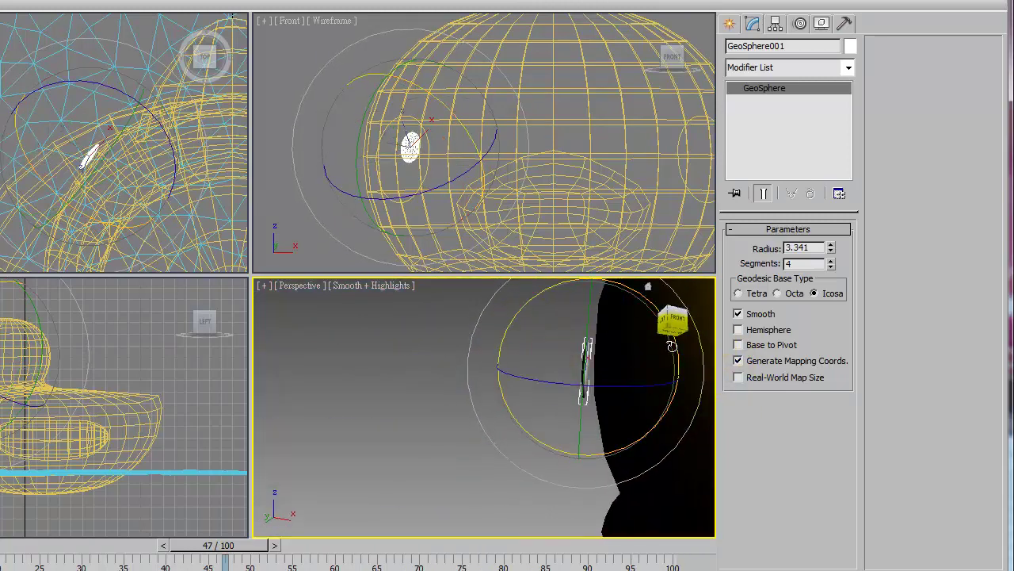
{"action": "mouse_move", "coordinate": [679, 347]}
{"action": "middle_mouse_down", "text": "alt"}
{"action": "mouse_move", "coordinate": [618, 386]}
{"action": "mouse_move", "coordinate": [663, 514]}
{"action": "mouse_move", "coordinate": [600, 505]}
{"action": "mouse_move", "coordinate": [626, 508]}
{"action": "mouse_move", "coordinate": [643, 489]}
{"action": "middle_mouse_up", "text": "alt"}
{"action": "key", "text": "w"}
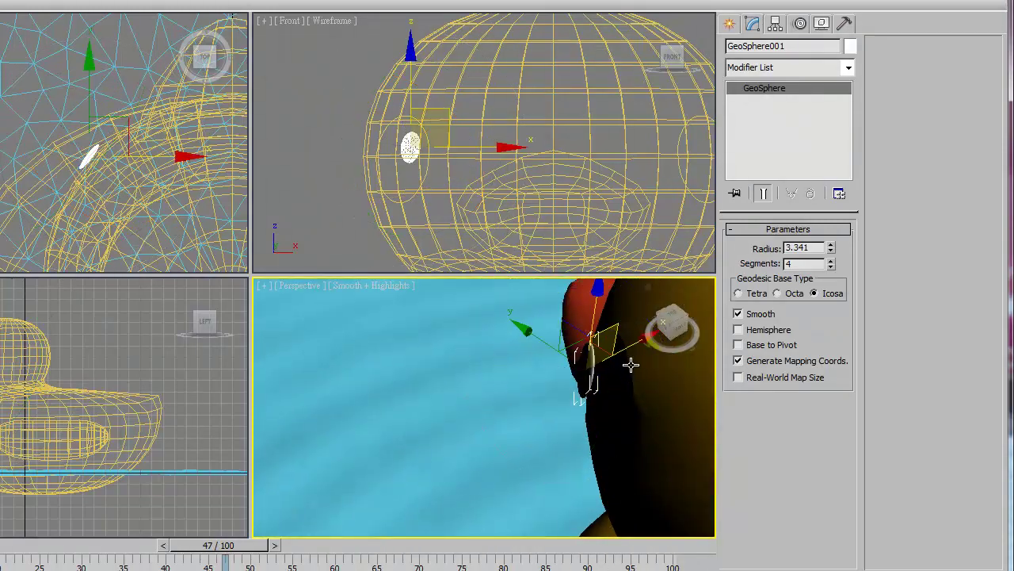
{"action": "left_click", "coordinate": [115, 6]}
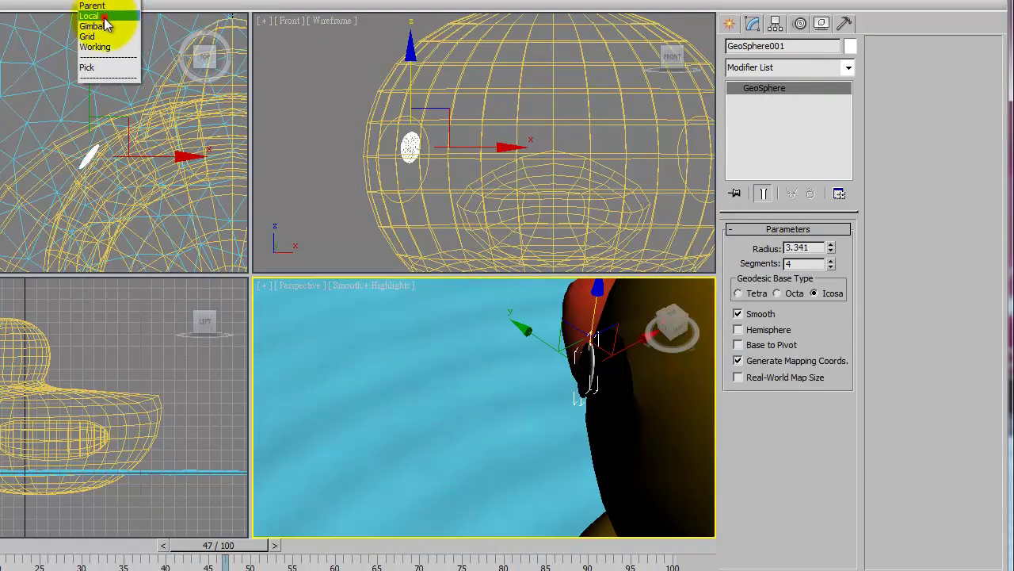
{"action": "left_click", "coordinate": [105, 25]}
{"action": "mouse_move", "coordinate": [643, 410]}
{"action": "middle_mouse_down", "text": "alt"}
{"action": "mouse_move", "coordinate": [487, 374]}
{"action": "mouse_move", "coordinate": [419, 344]}
{"action": "mouse_move", "coordinate": [760, 373]}
{"action": "mouse_move", "coordinate": [808, 404]}
{"action": "mouse_move", "coordinate": [697, 367]}
{"action": "mouse_move", "coordinate": [681, 381]}
{"action": "middle_mouse_up", "text": "alt"}
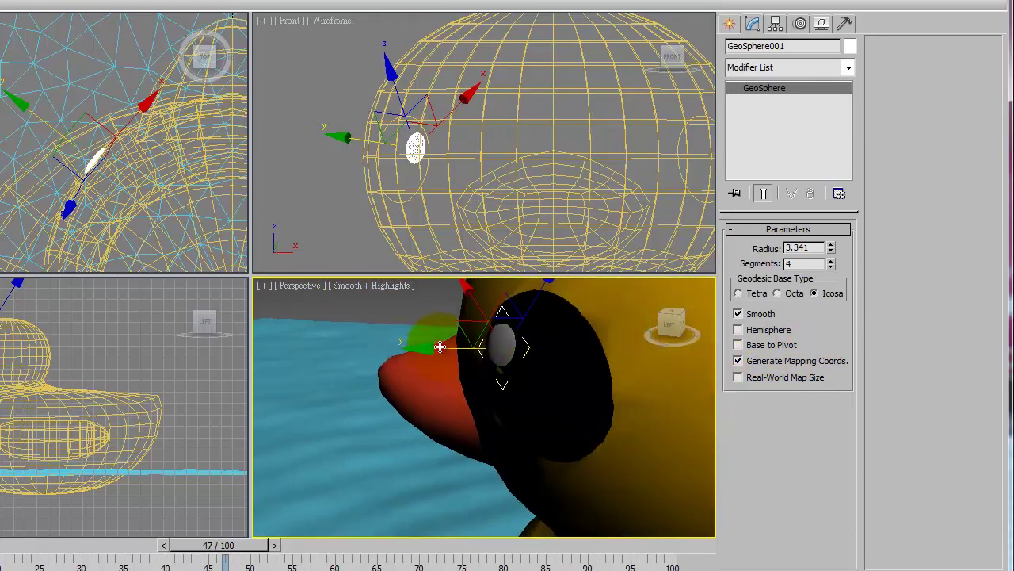
{"action": "left_click_drag", "start_coordinate": [440, 347], "coordinate": [436, 348]}
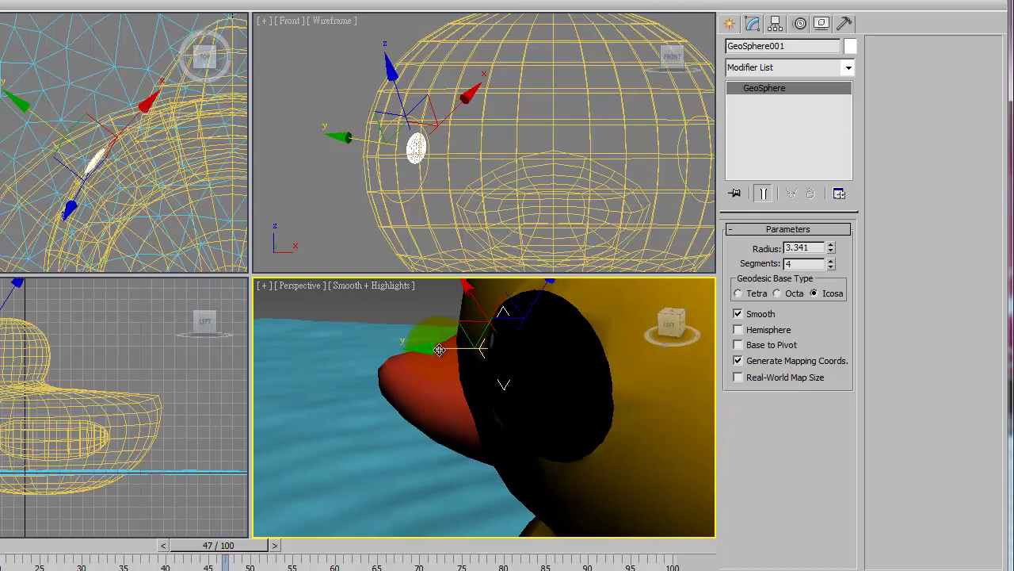
{"action": "mouse_move", "coordinate": [437, 349]}
{"action": "middle_mouse_down", "text": "alt"}
{"action": "mouse_move", "coordinate": [611, 412]}
{"action": "mouse_move", "coordinate": [565, 419]}
{"action": "middle_mouse_up", "text": "alt"}
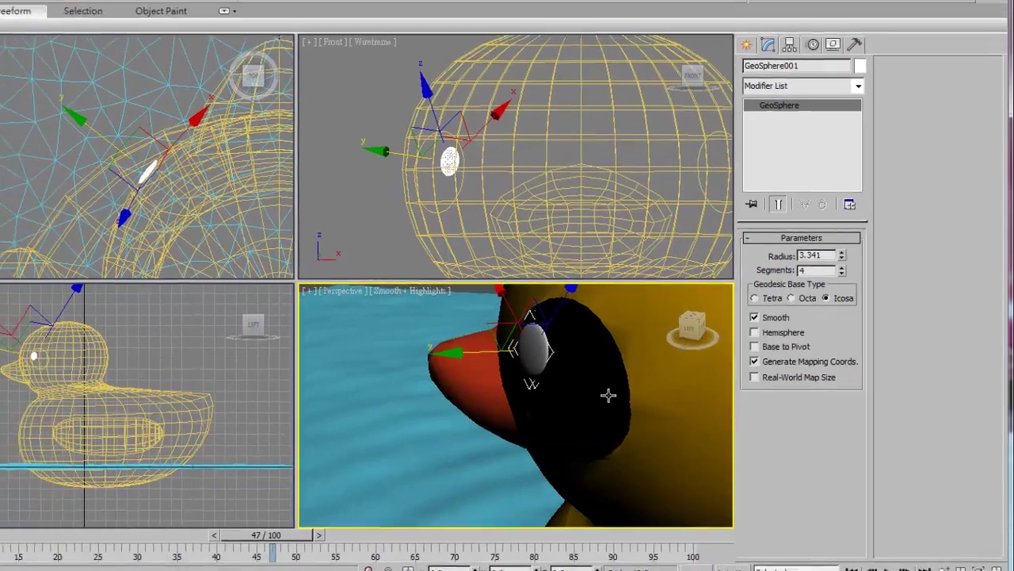
{"action": "mouse_move", "coordinate": [607, 394]}
{"action": "middle_mouse_down", "text": "alt"}
{"action": "mouse_move", "coordinate": [736, 380]}
{"action": "mouse_move", "coordinate": [607, 414]}
{"action": "mouse_move", "coordinate": [662, 422]}
{"action": "mouse_move", "coordinate": [620, 402]}
{"action": "mouse_move", "coordinate": [676, 398]}
{"action": "middle_mouse_up", "text": "alt"}
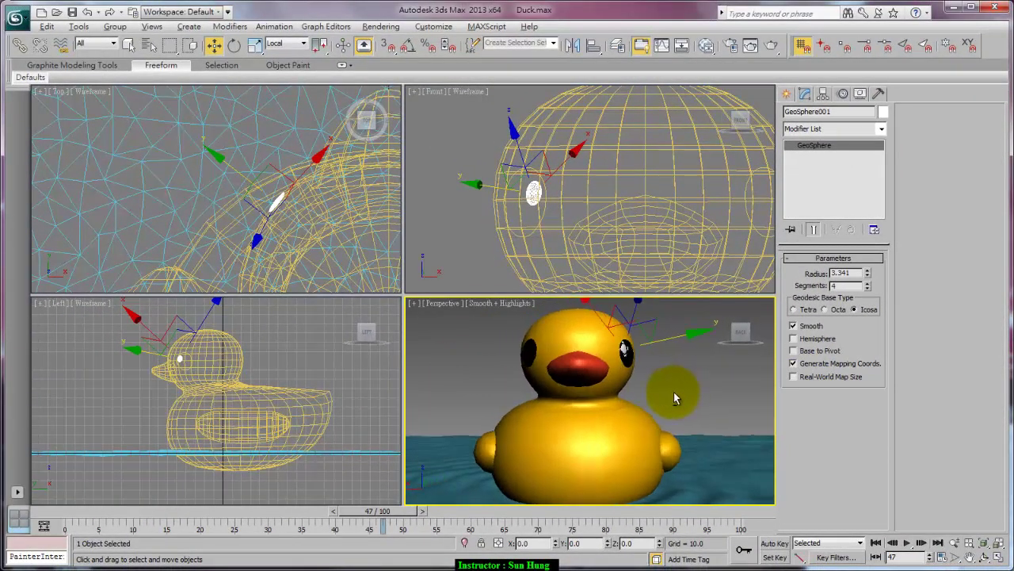
Step: Switch back to World coordinates and mirror a copy of the highlight onto the other eye
{"action": "left_click", "coordinate": [302, 44]}
{"action": "left_click", "coordinate": [276, 70]}
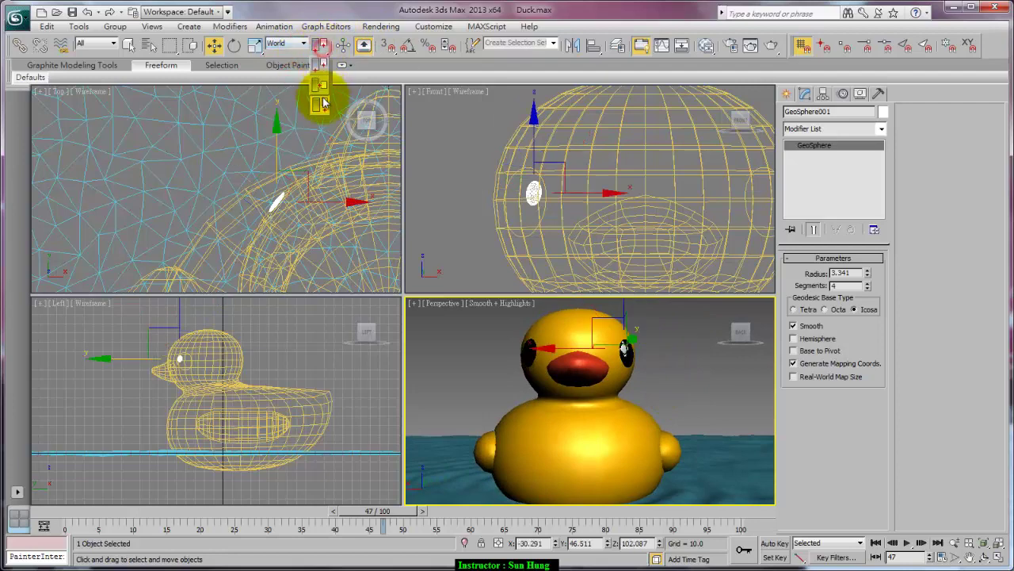
{"action": "left_click", "coordinate": [571, 46]}
{"action": "left_click", "coordinate": [480, 379]}
{"action": "left_click", "coordinate": [665, 383]}
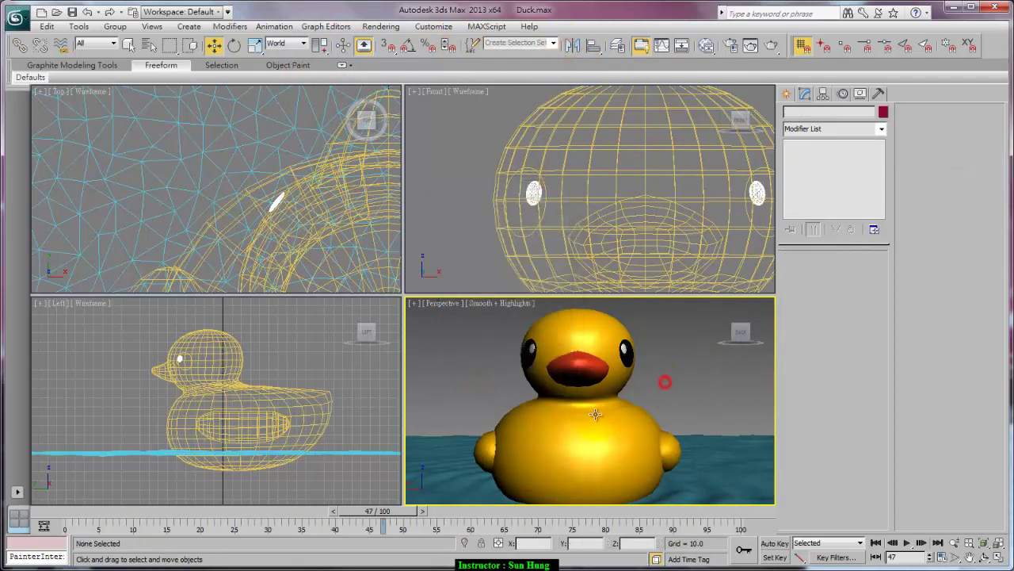
Step: Select the duck body and turn on Auto Key
{"action": "scroll", "coordinate": [595, 414], "scroll_direction": "down", "scroll_amount": 5}
{"action": "mouse_move", "coordinate": [660, 403]}
{"action": "middle_mouse_down", "text": "alt"}
{"action": "mouse_move", "coordinate": [619, 431]}
{"action": "mouse_move", "coordinate": [603, 418]}
{"action": "middle_mouse_up", "text": "alt"}
{"action": "scroll", "coordinate": [609, 426], "scroll_direction": "up", "scroll_amount": 3}
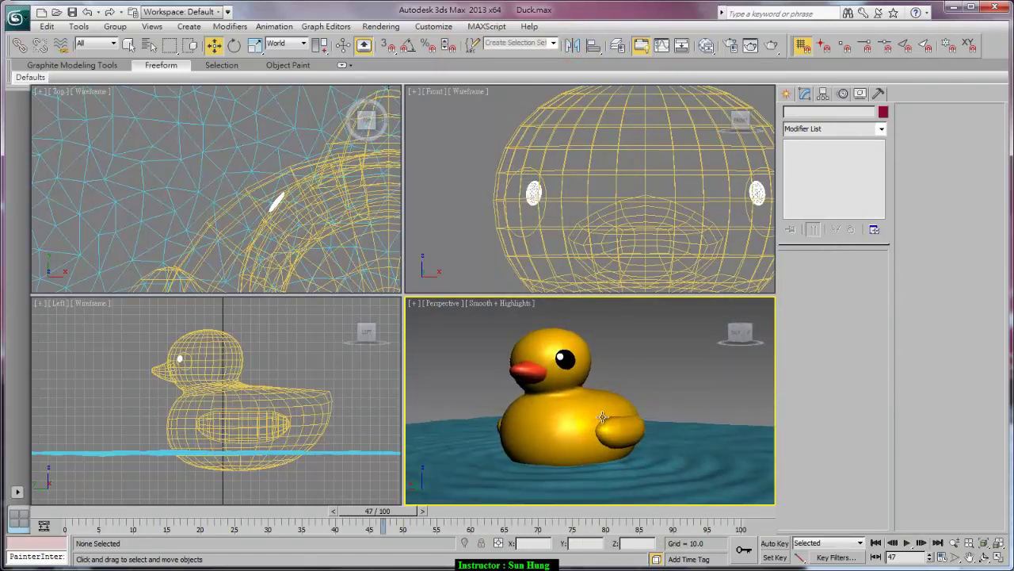
{"action": "left_click", "coordinate": [580, 428]}
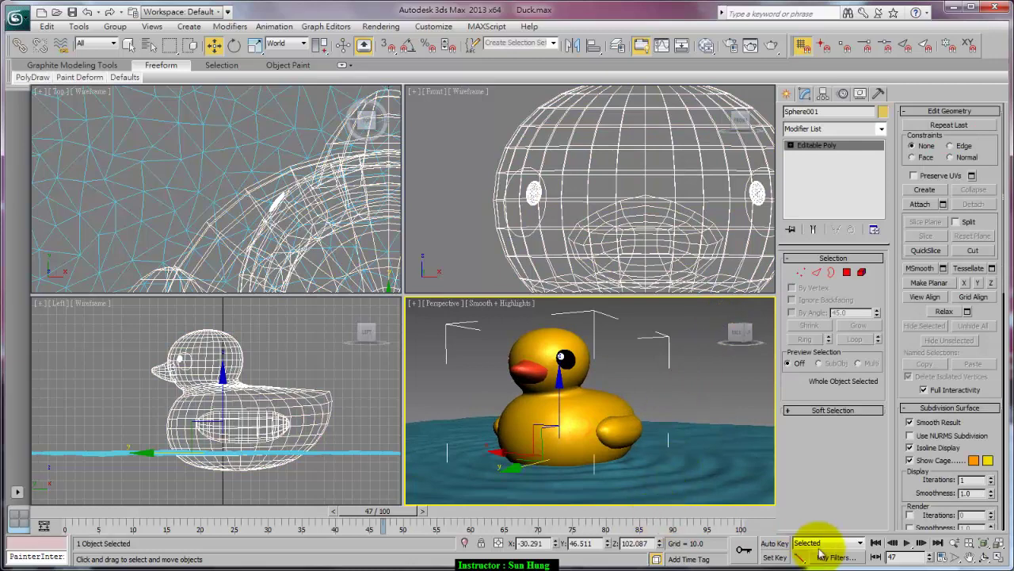
{"action": "left_click", "coordinate": [775, 544]}
Step: Link both eye highlights to the duck body with Select and Link
{"action": "left_click", "coordinate": [646, 351]}
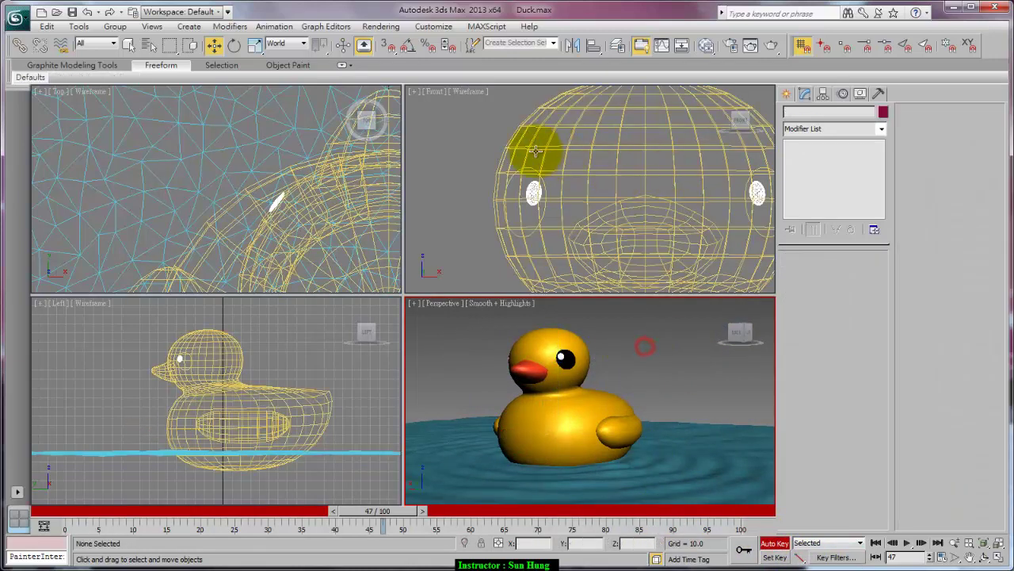
{"action": "left_click_drag", "start_coordinate": [483, 133], "coordinate": [816, 220]}
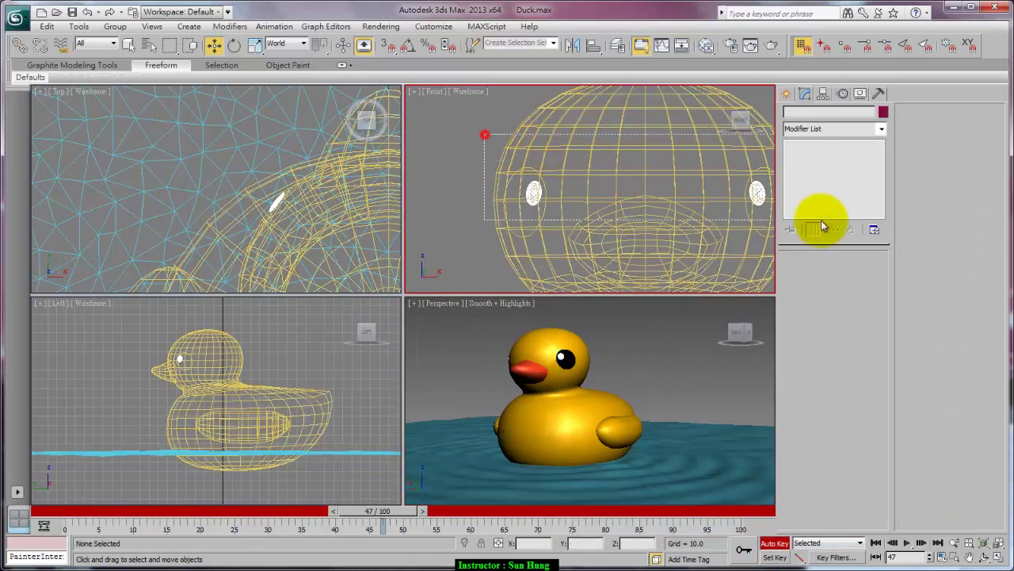
{"action": "left_click", "coordinate": [662, 198], "text": "alt"}
{"action": "left_click", "coordinate": [19, 45]}
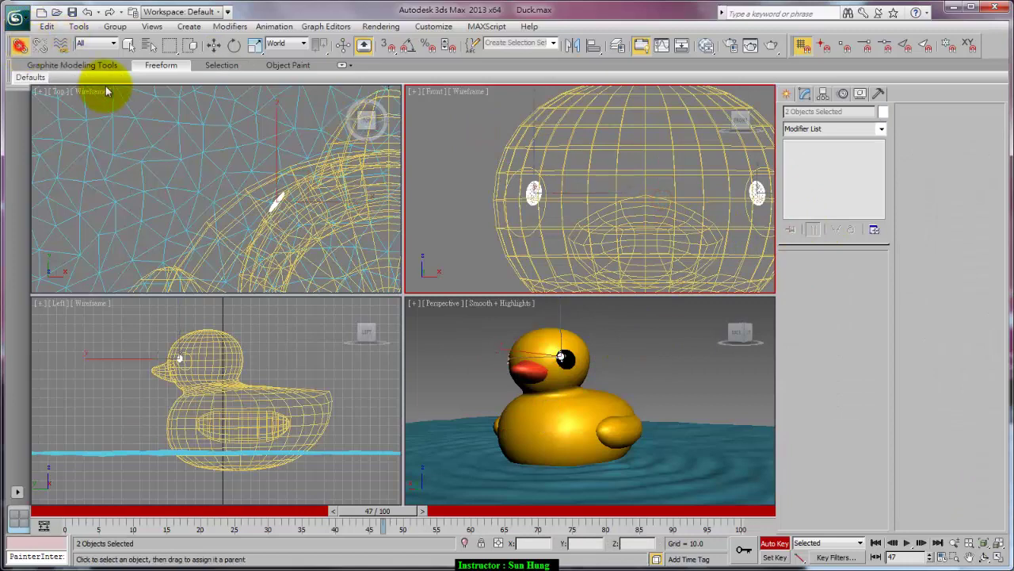
{"action": "left_click_drag", "start_coordinate": [275, 204], "coordinate": [272, 124]}
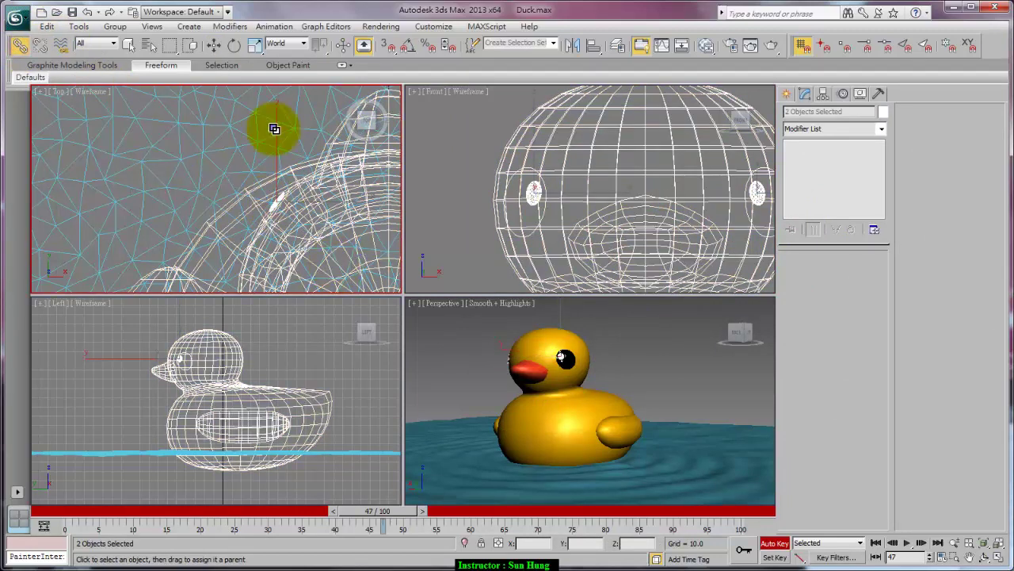
Step: Key small duck body rotations at frames 47, 75 and 100, then preview the rocking playback
{"action": "left_click", "coordinate": [580, 421]}
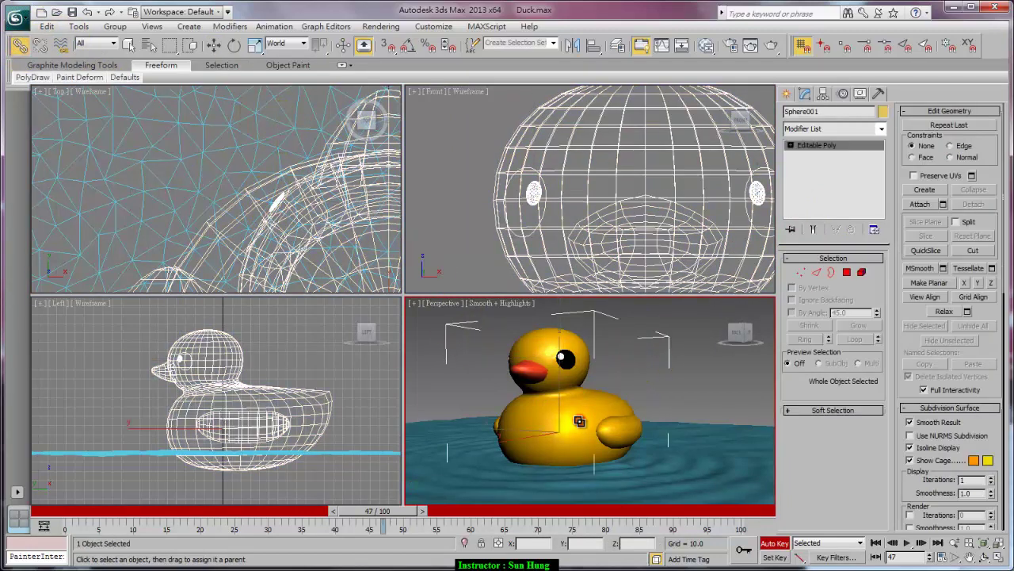
{"action": "key", "text": "e"}
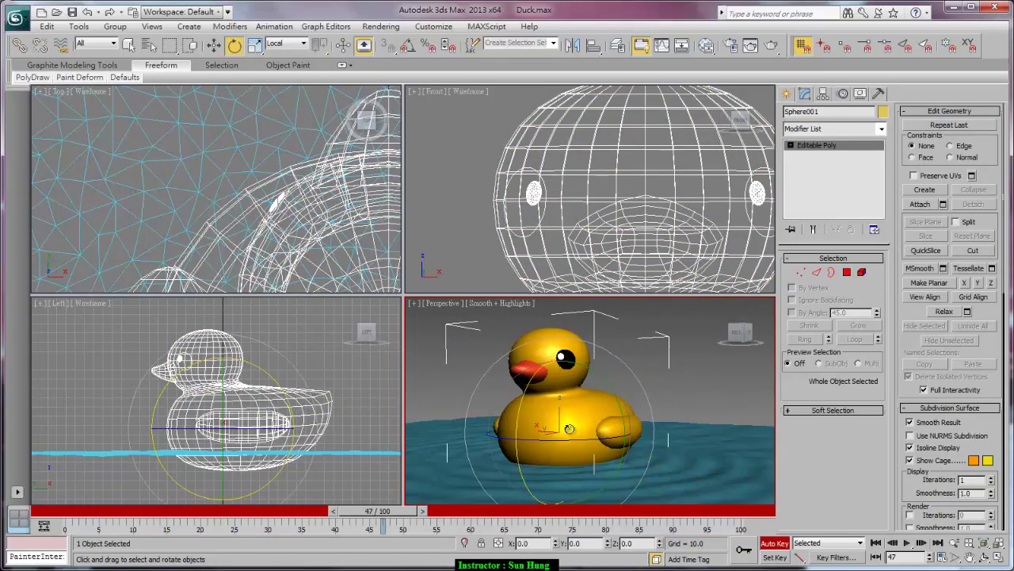
{"action": "mouse_move", "coordinate": [569, 428]}
{"action": "left_mouse_down"}
{"action": "mouse_move", "coordinate": [560, 420]}
{"action": "mouse_move", "coordinate": [487, 475]}
{"action": "left_mouse_up"}
{"action": "right_click", "coordinate": [486, 475]}
{"action": "right_click", "coordinate": [443, 482]}
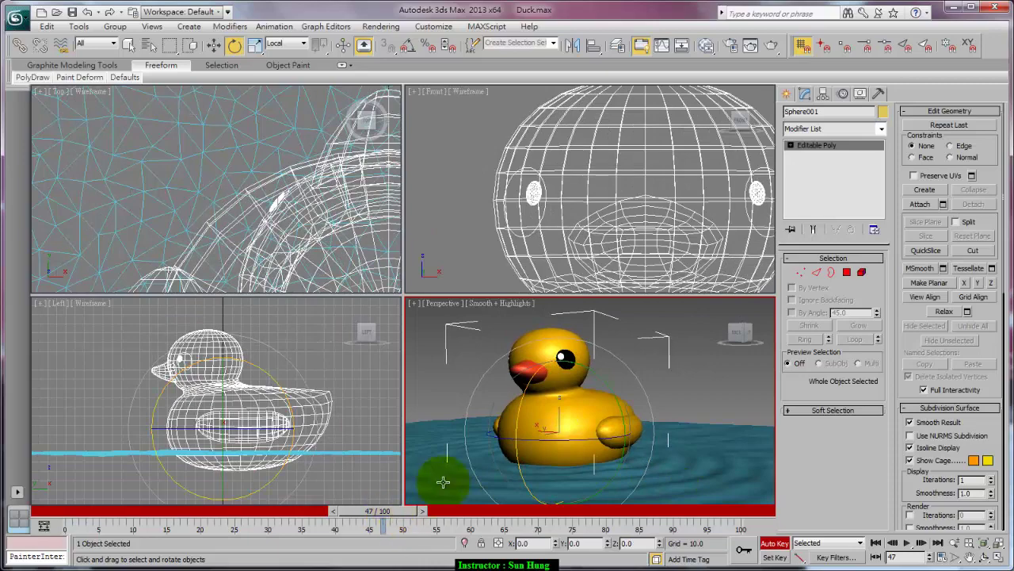
{"action": "mouse_move", "coordinate": [416, 511]}
{"action": "left_mouse_down"}
{"action": "mouse_move", "coordinate": [668, 529]}
{"action": "mouse_move", "coordinate": [154, 511]}
{"action": "left_mouse_up"}
{"action": "key", "text": "e"}
{"action": "left_click_drag", "start_coordinate": [557, 419], "coordinate": [551, 417]}
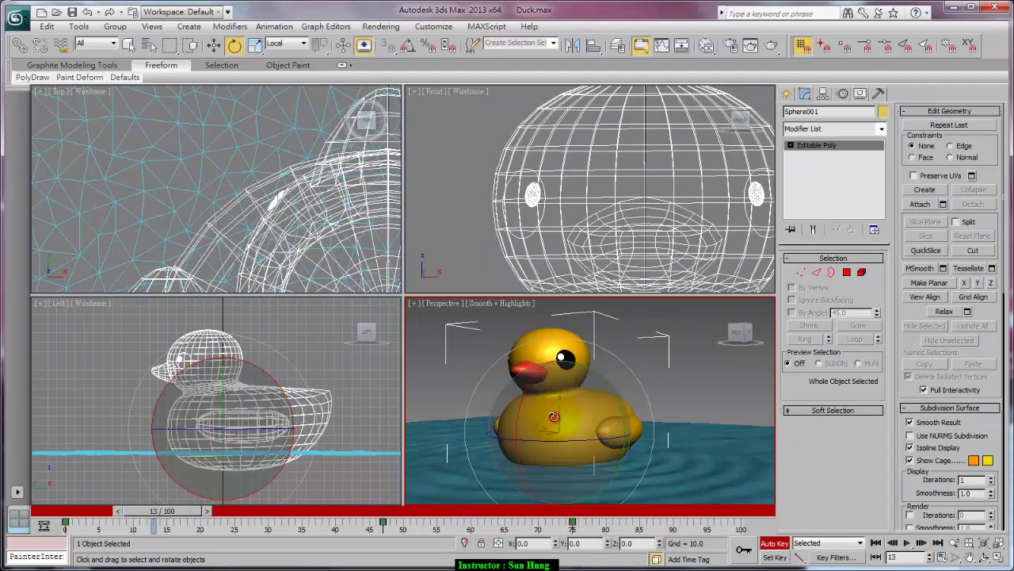
{"action": "mouse_move", "coordinate": [154, 511]}
{"action": "left_mouse_down"}
{"action": "mouse_move", "coordinate": [118, 511]}
{"action": "mouse_move", "coordinate": [845, 516]}
{"action": "left_mouse_up"}
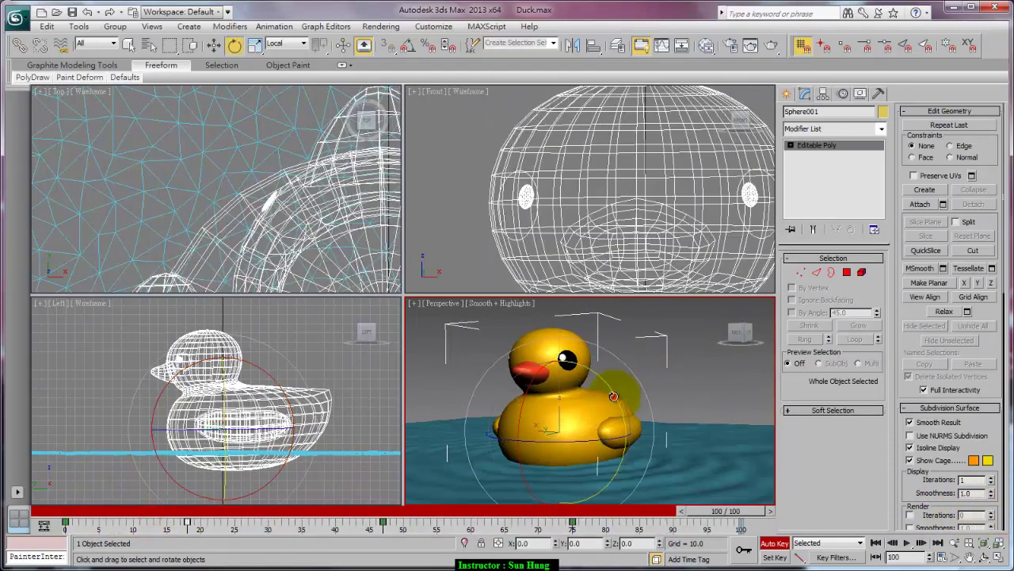
{"action": "left_click_drag", "start_coordinate": [614, 395], "coordinate": [614, 397]}
{"action": "left_click", "coordinate": [907, 543]}
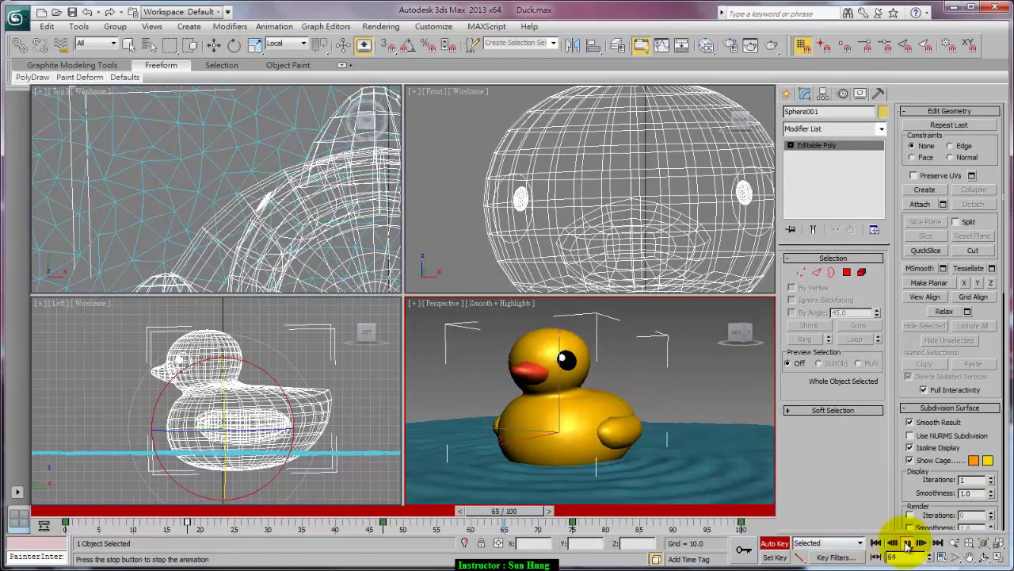
{"action": "left_click", "coordinate": [908, 543]}
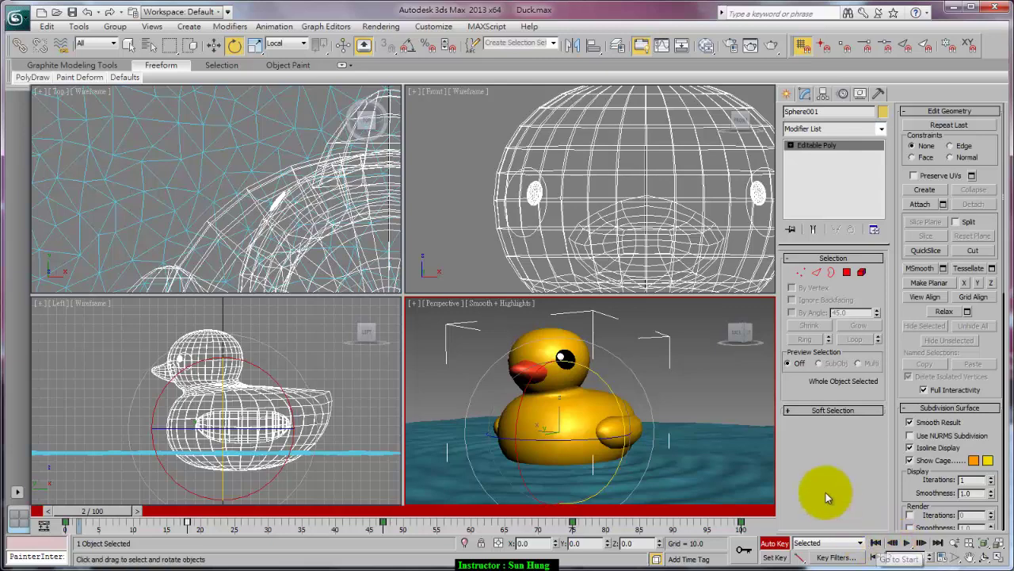